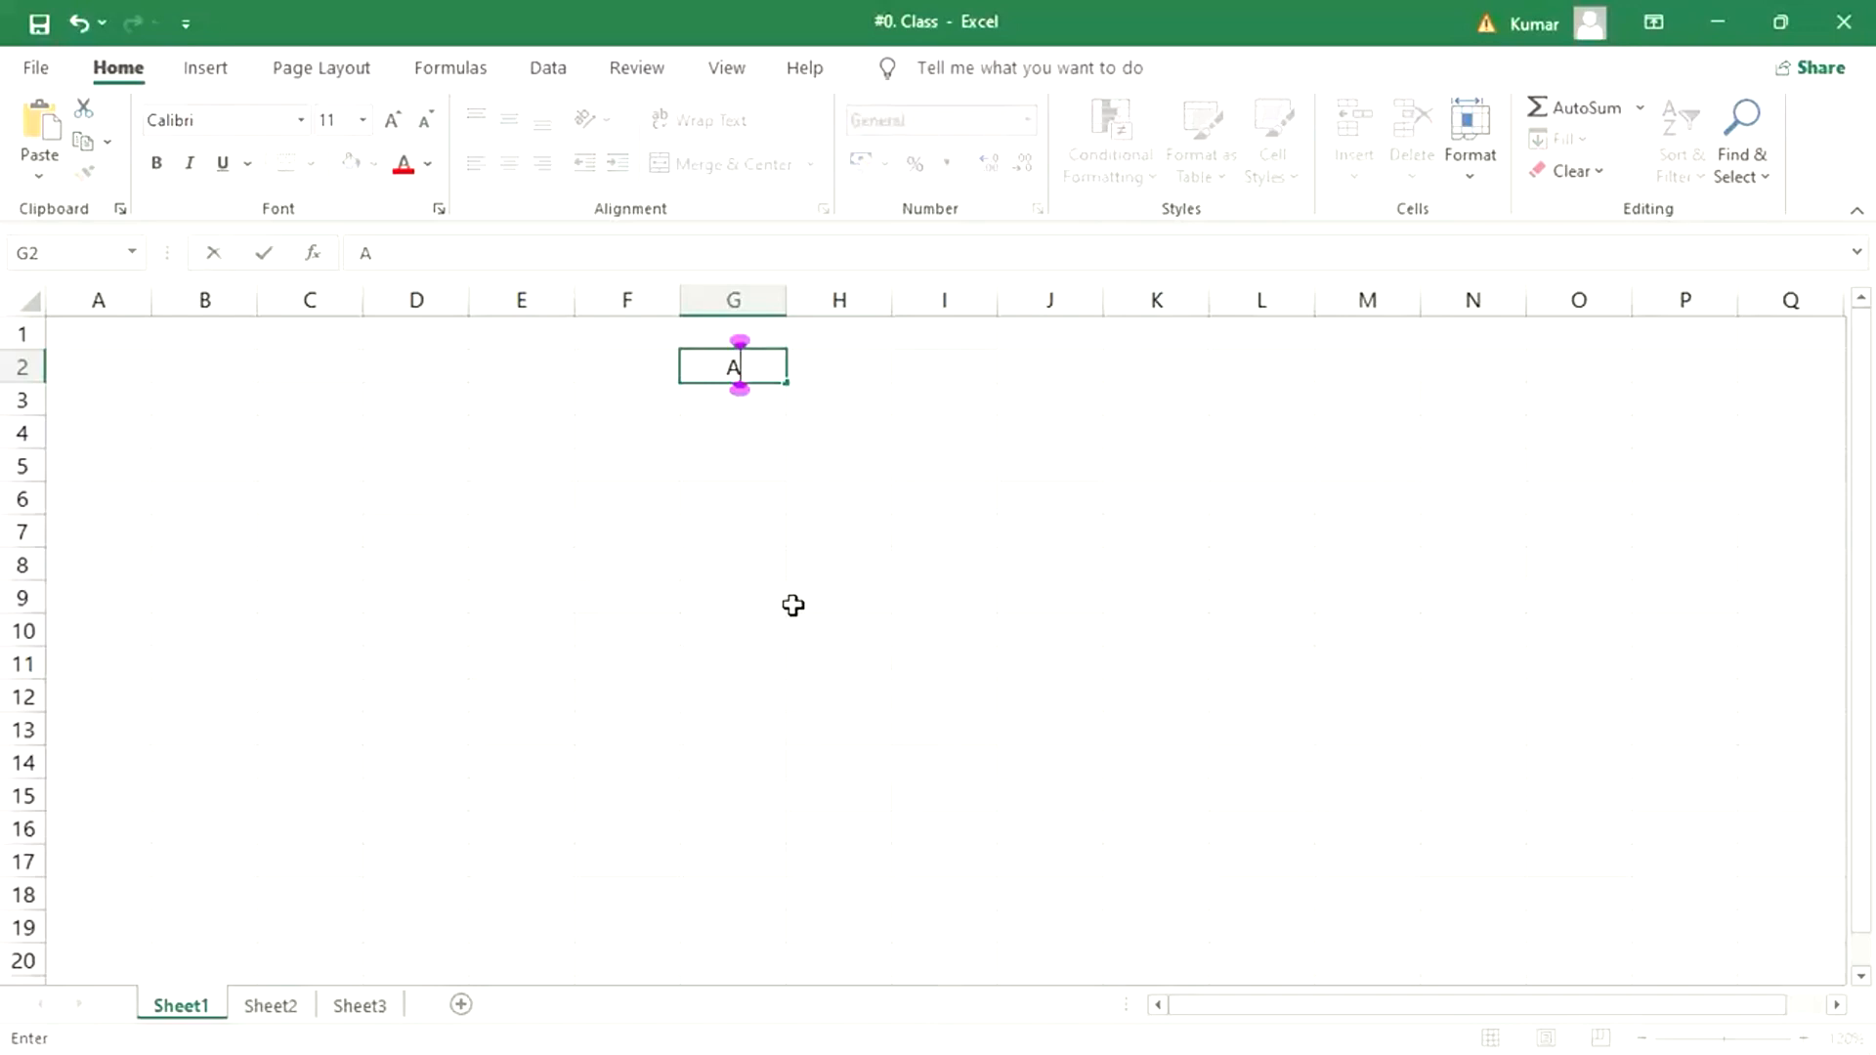
- Fill cells G2 to G9 with the letters A through H, one letter per cell
{"action": "key", "text": "Return"}
{"action": "type", "text": "C"}
{"action": "key", "text": "Return"}
{"action": "type", "text": "D"}
{"action": "key", "text": "Return"}
{"action": "type", "text": "E F"}
{"action": "key", "text": "Return"}
{"action": "type", "text": "G"}
{"action": "key", "text": "Return"}
{"action": "type", "text": "H"}
{"action": "key", "text": "Return"}
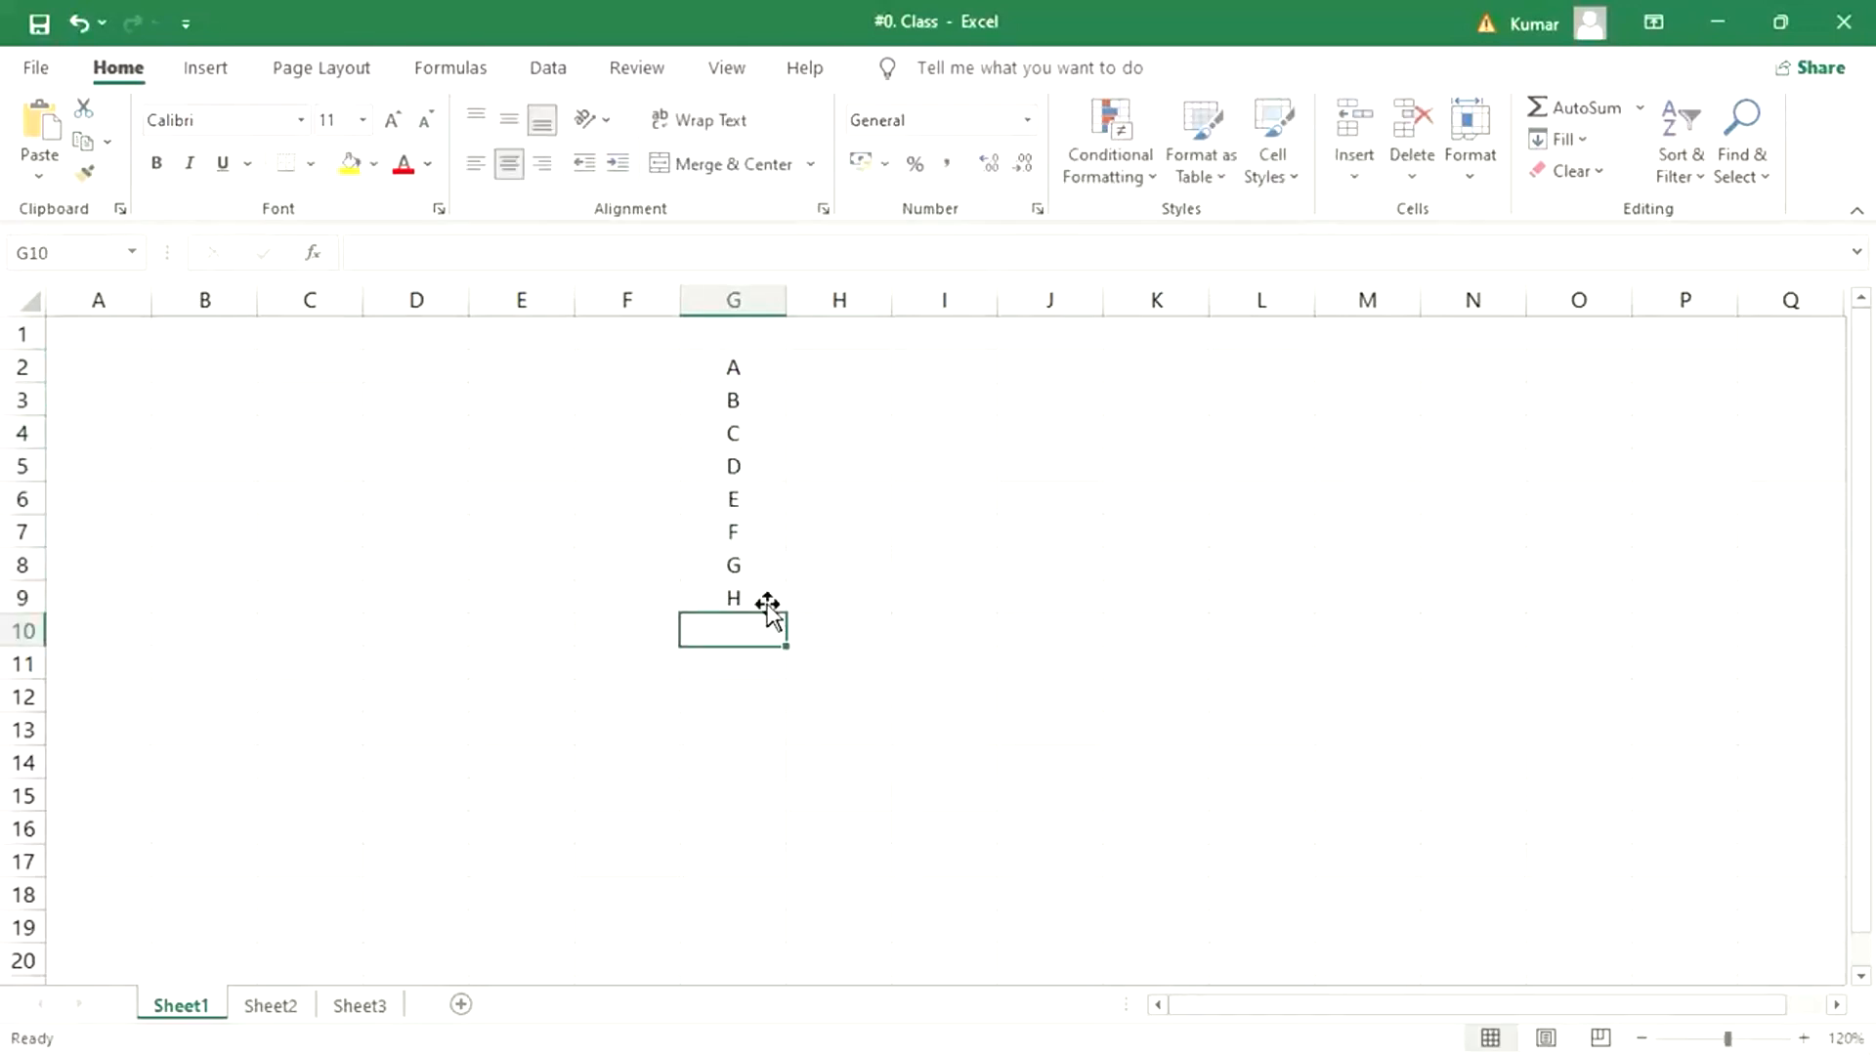
{"action": "left_click", "coordinate": [851, 368]}
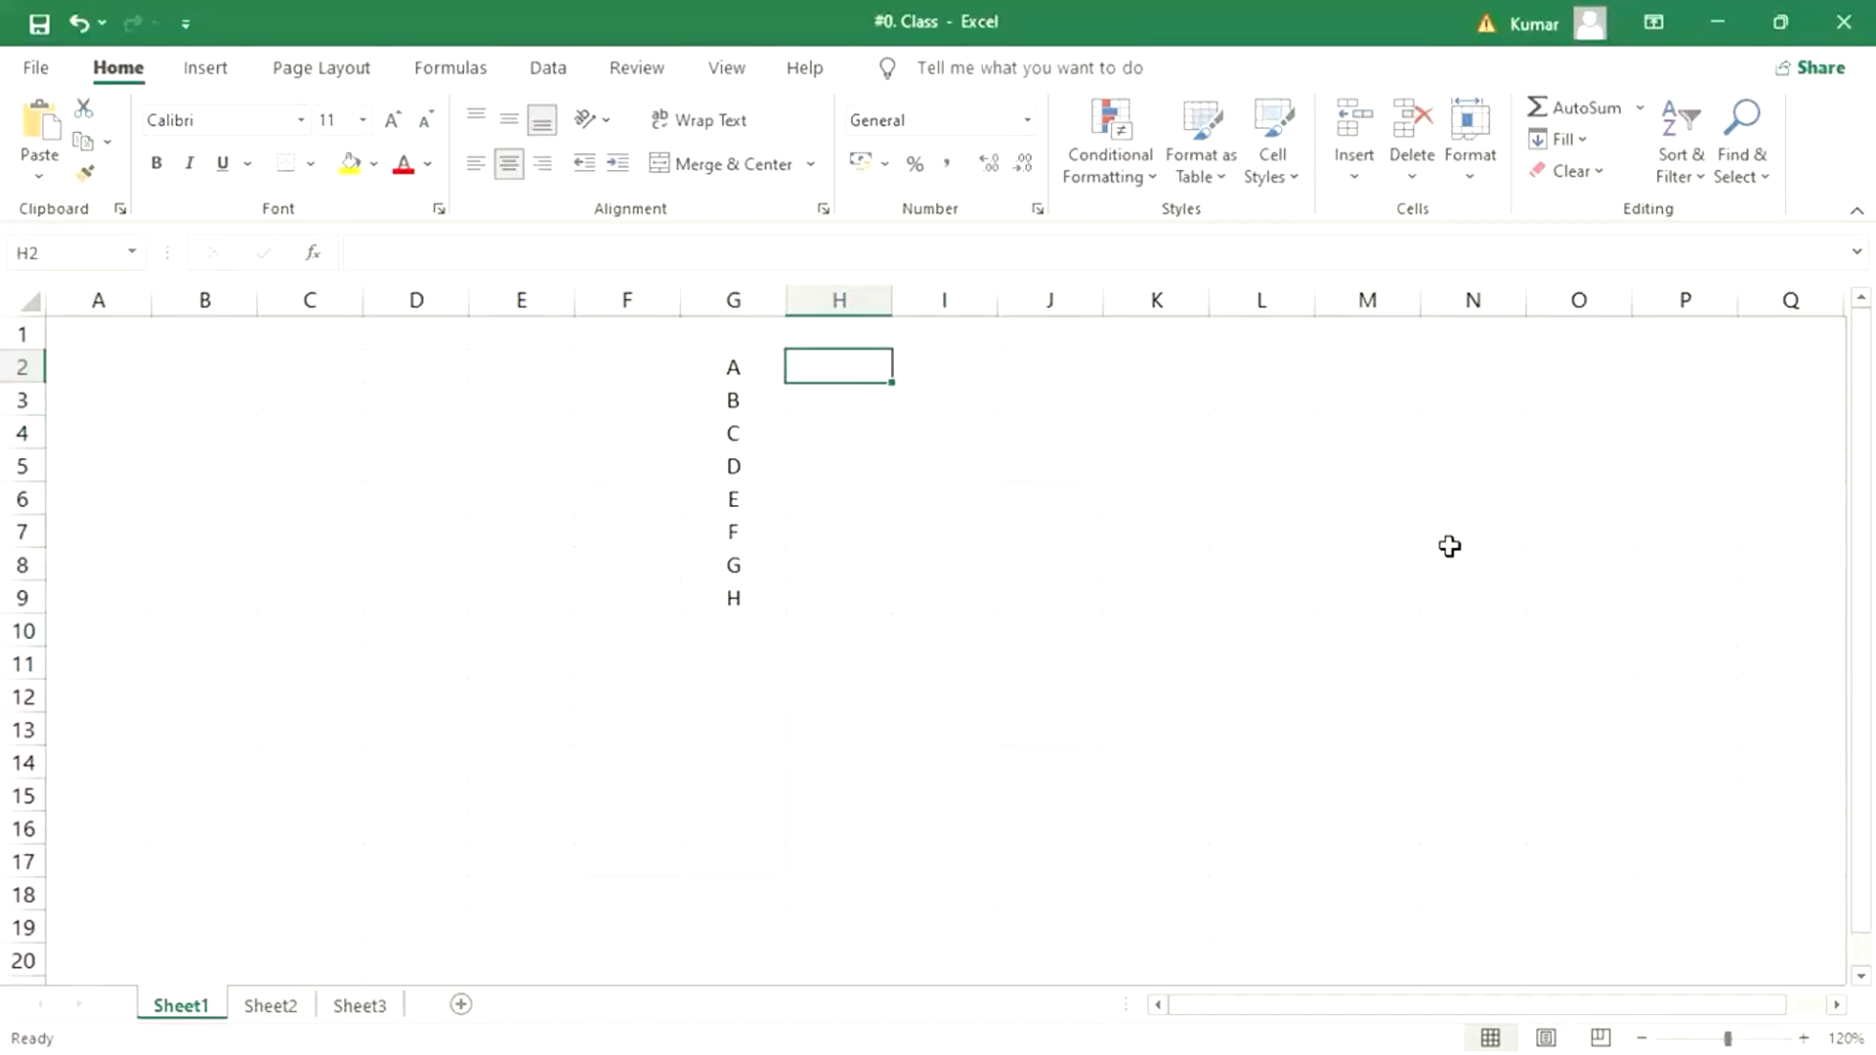
{"action": "left_click", "coordinate": [612, 373]}
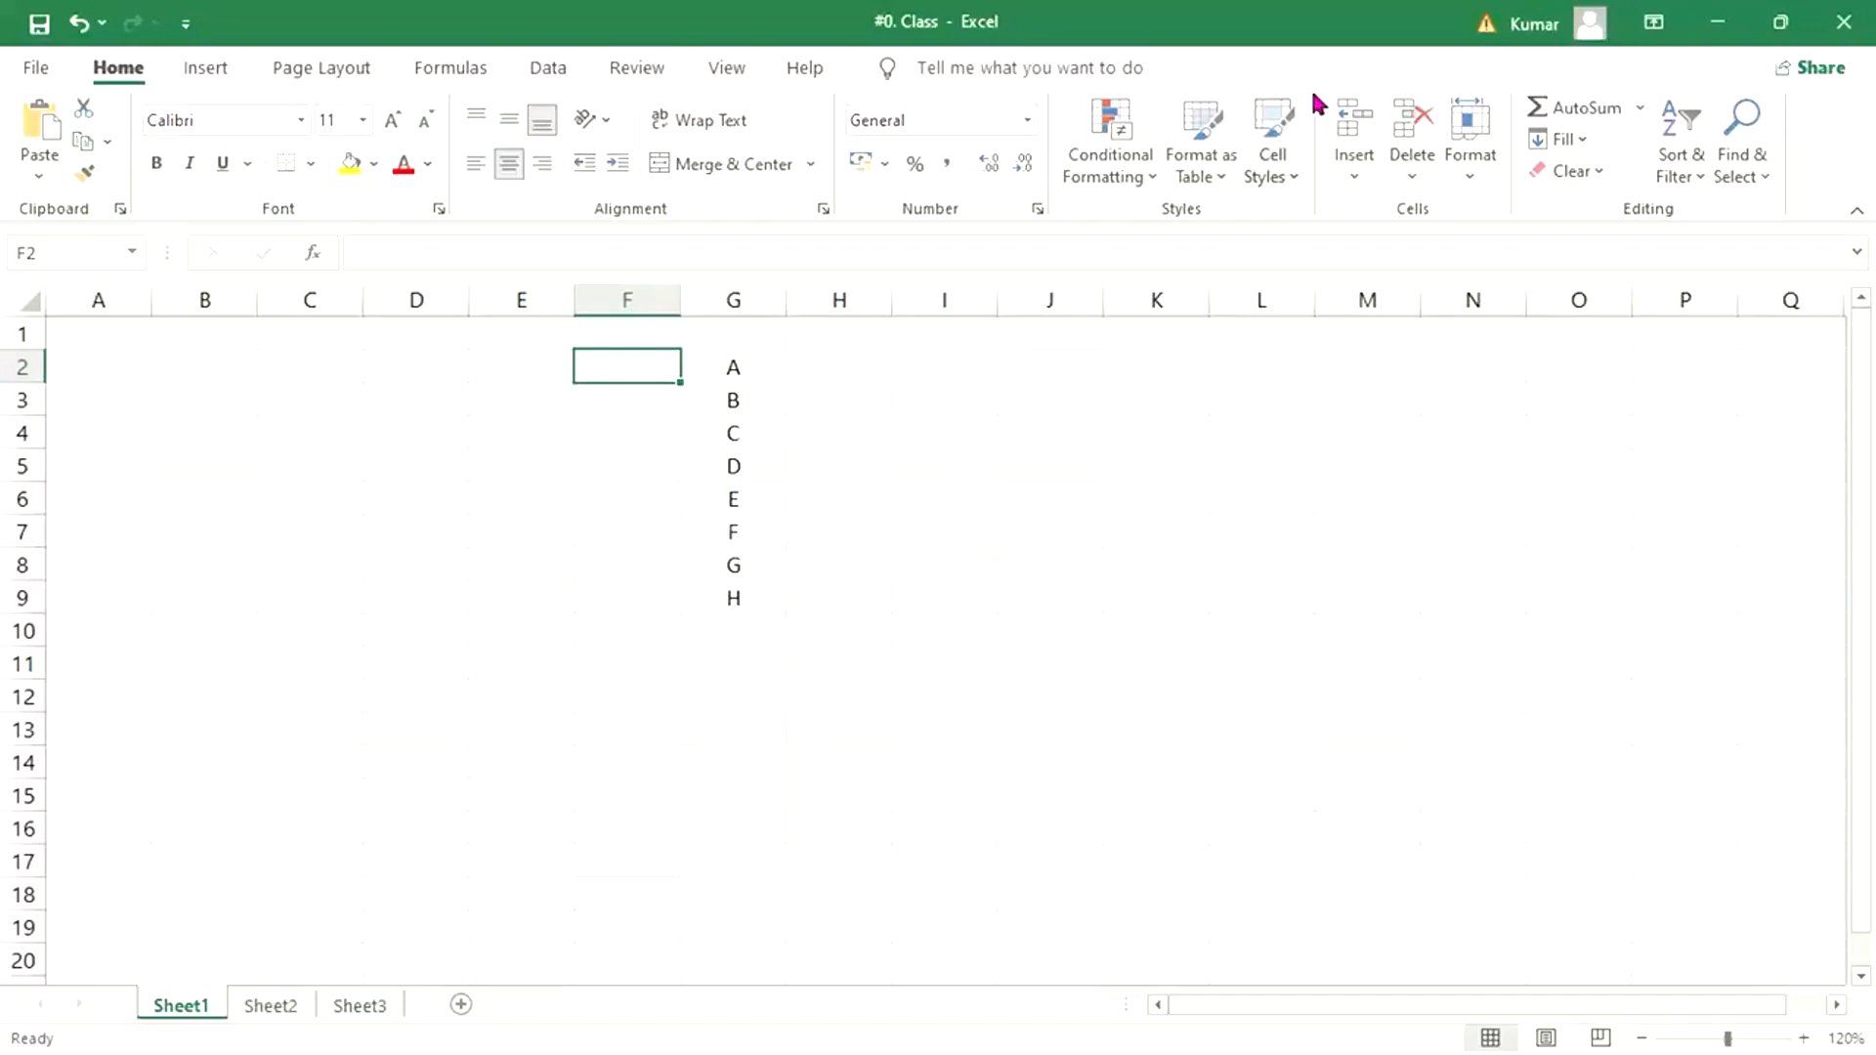
{"action": "left_click", "coordinate": [1330, 48]}
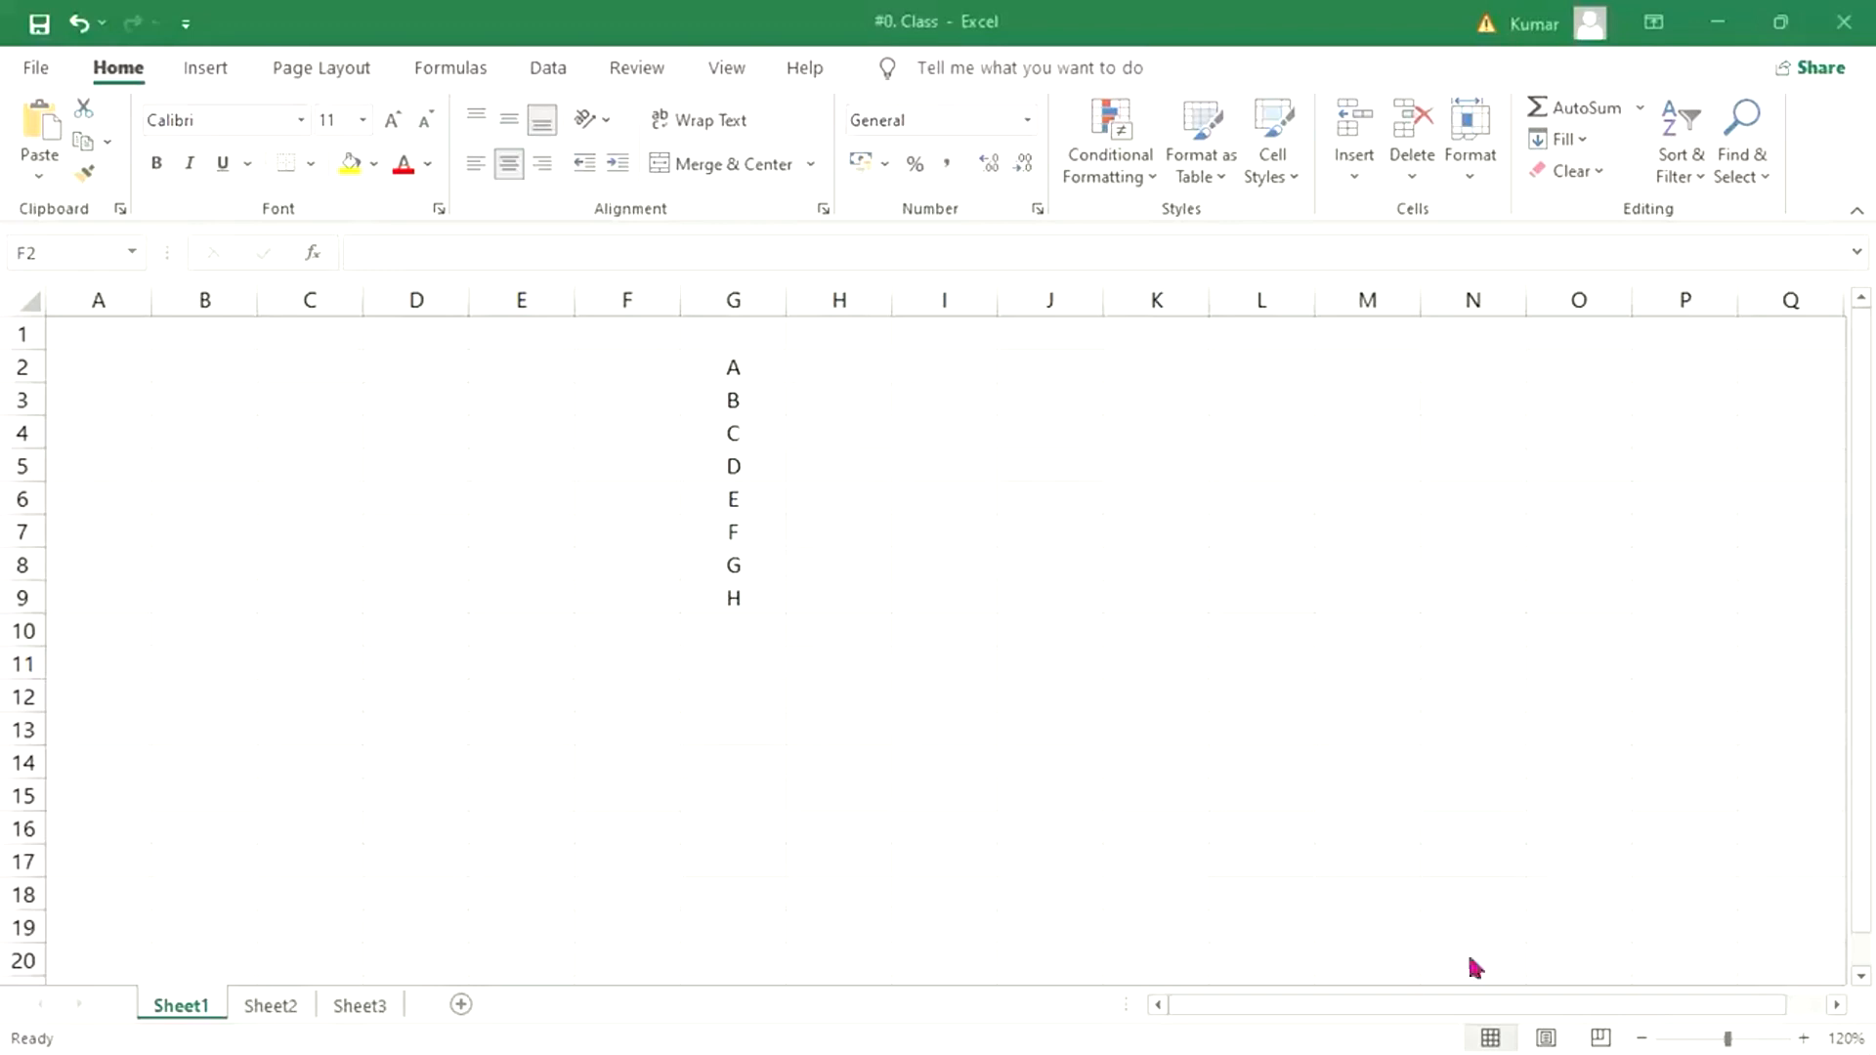
{"action": "left_click", "coordinate": [976, 375]}
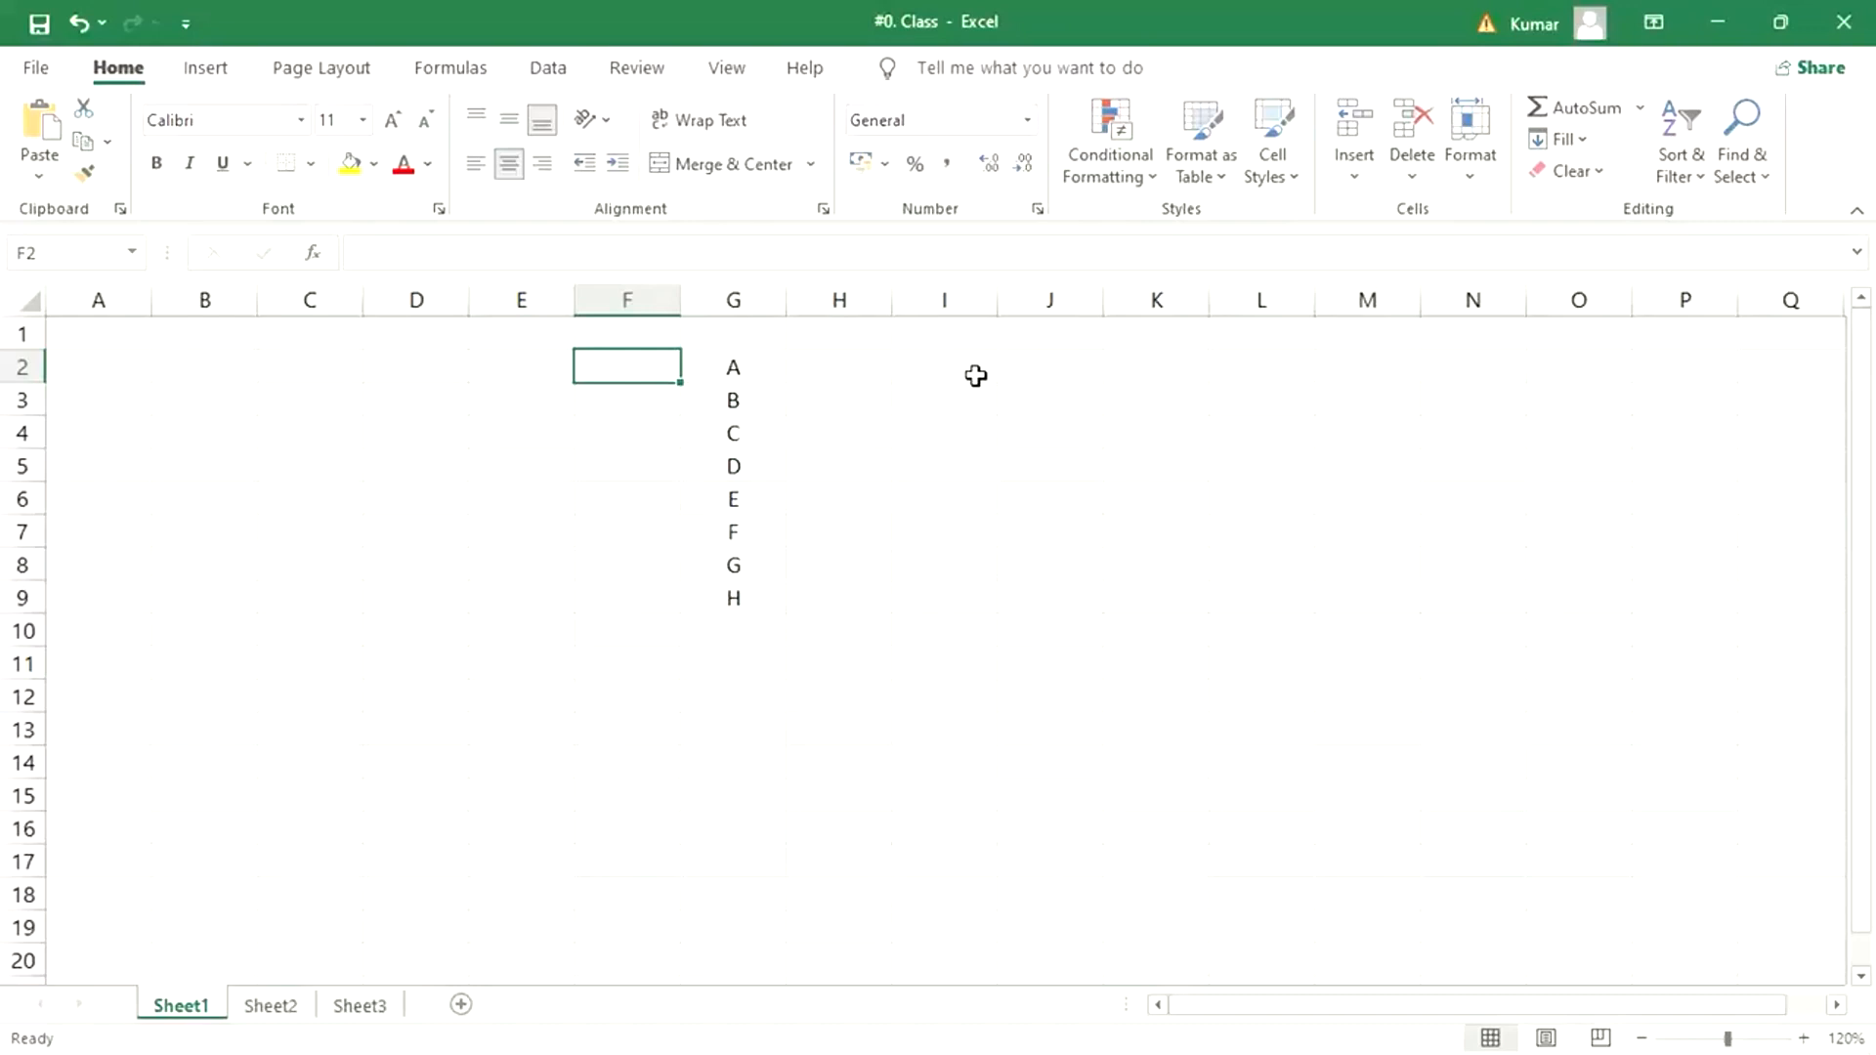
{"action": "left_click", "coordinate": [884, 396]}
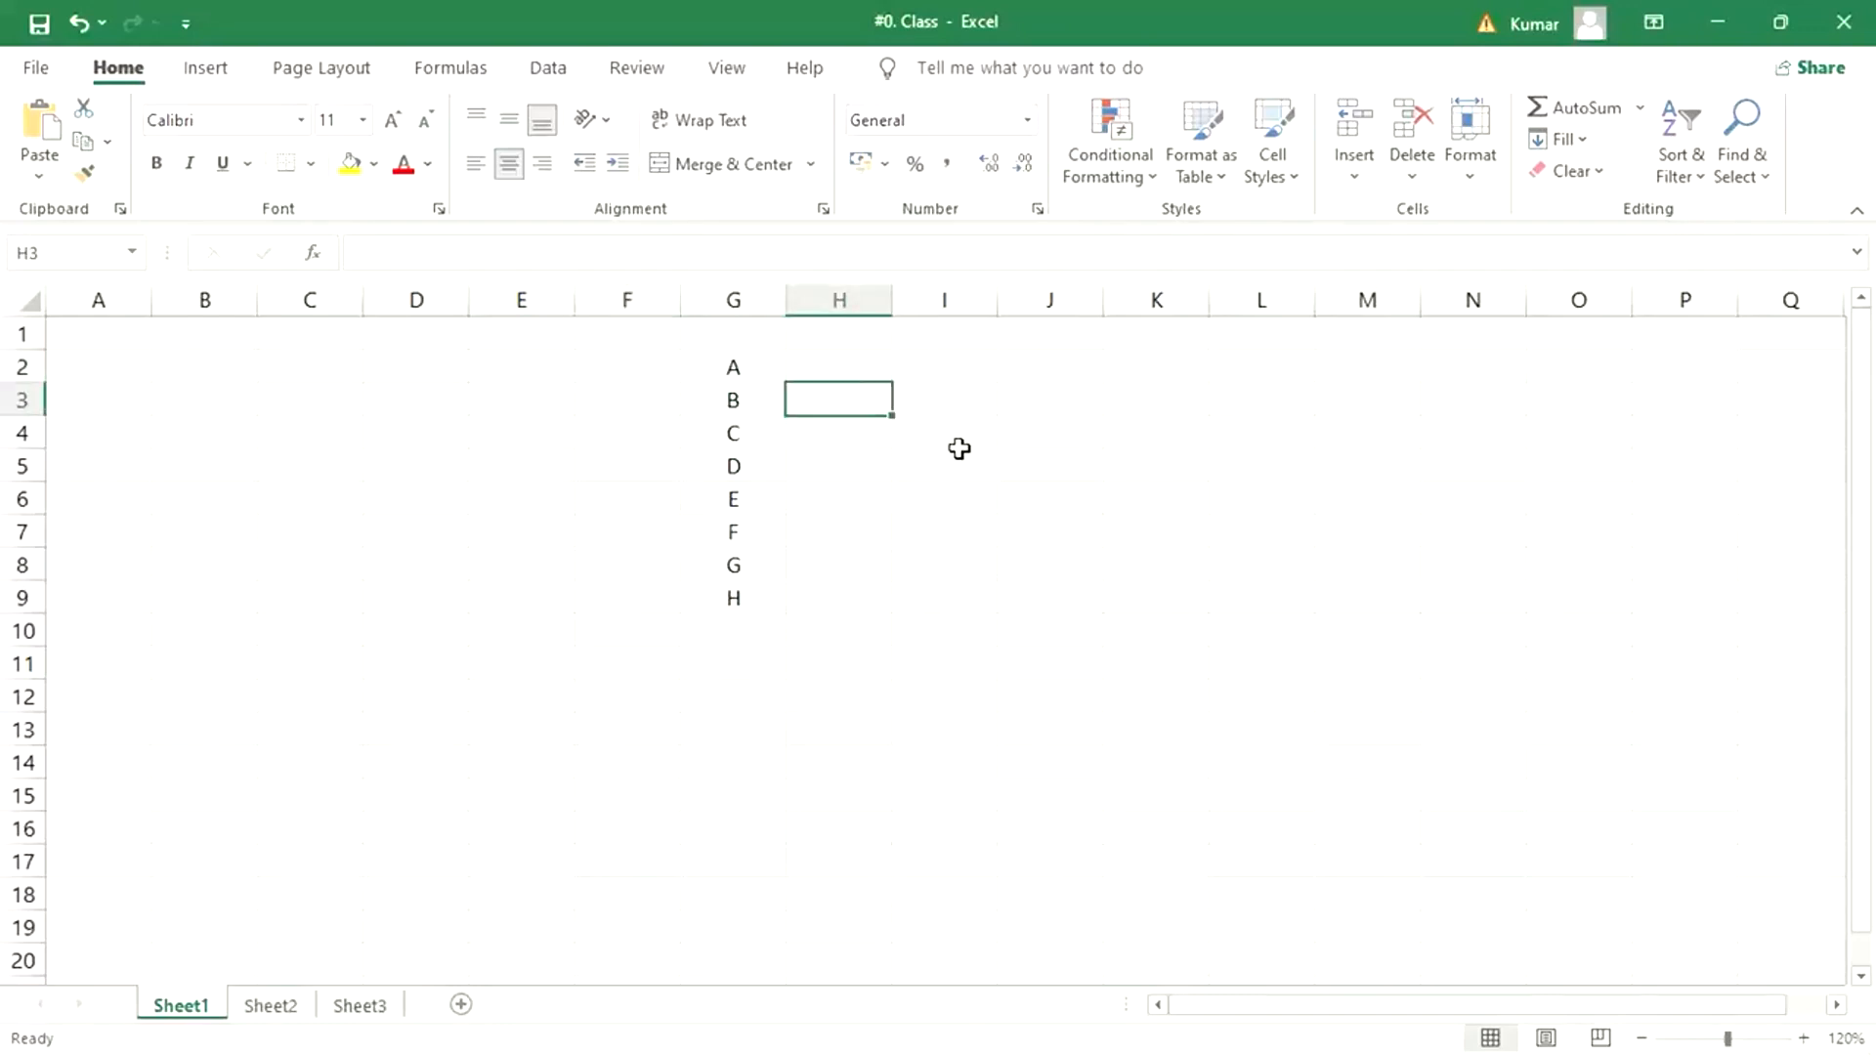
- Enter 1000 in cell I3 and 400 in cell I4
{"action": "left_click", "coordinate": [984, 413]}
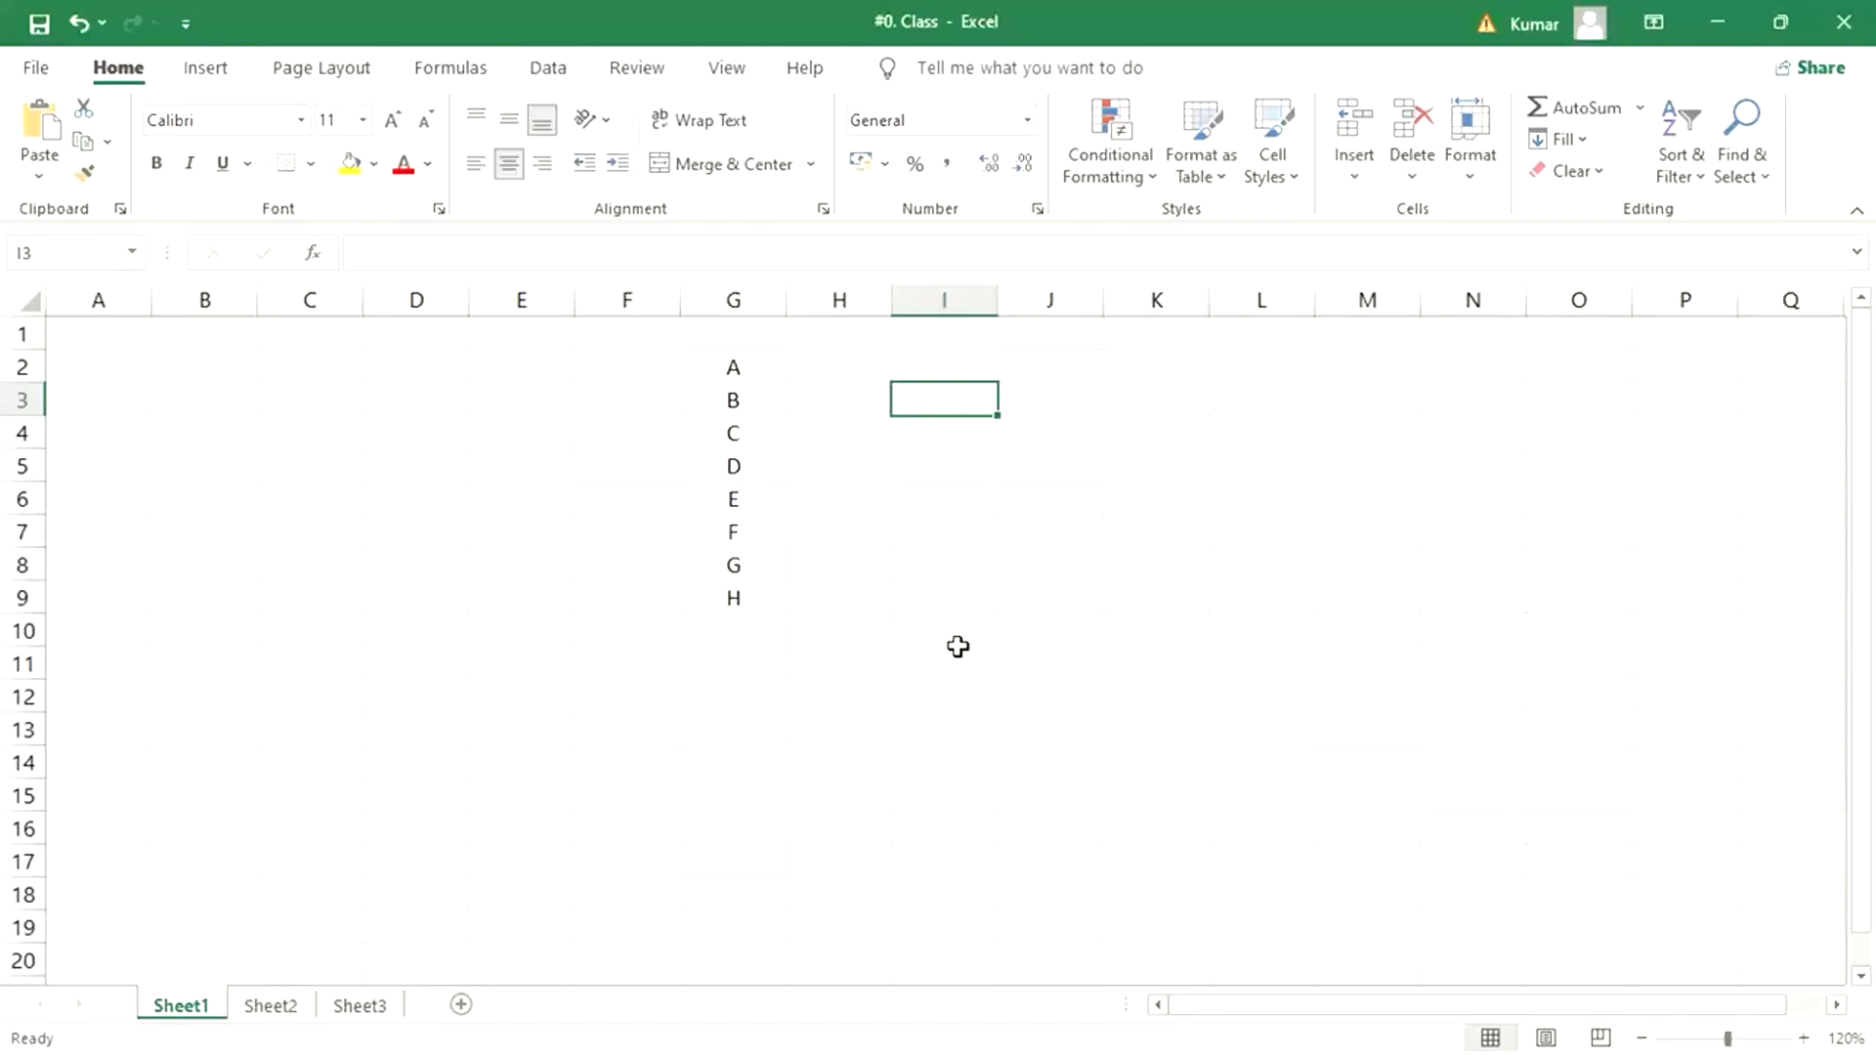
{"action": "type", "text": "1000"}
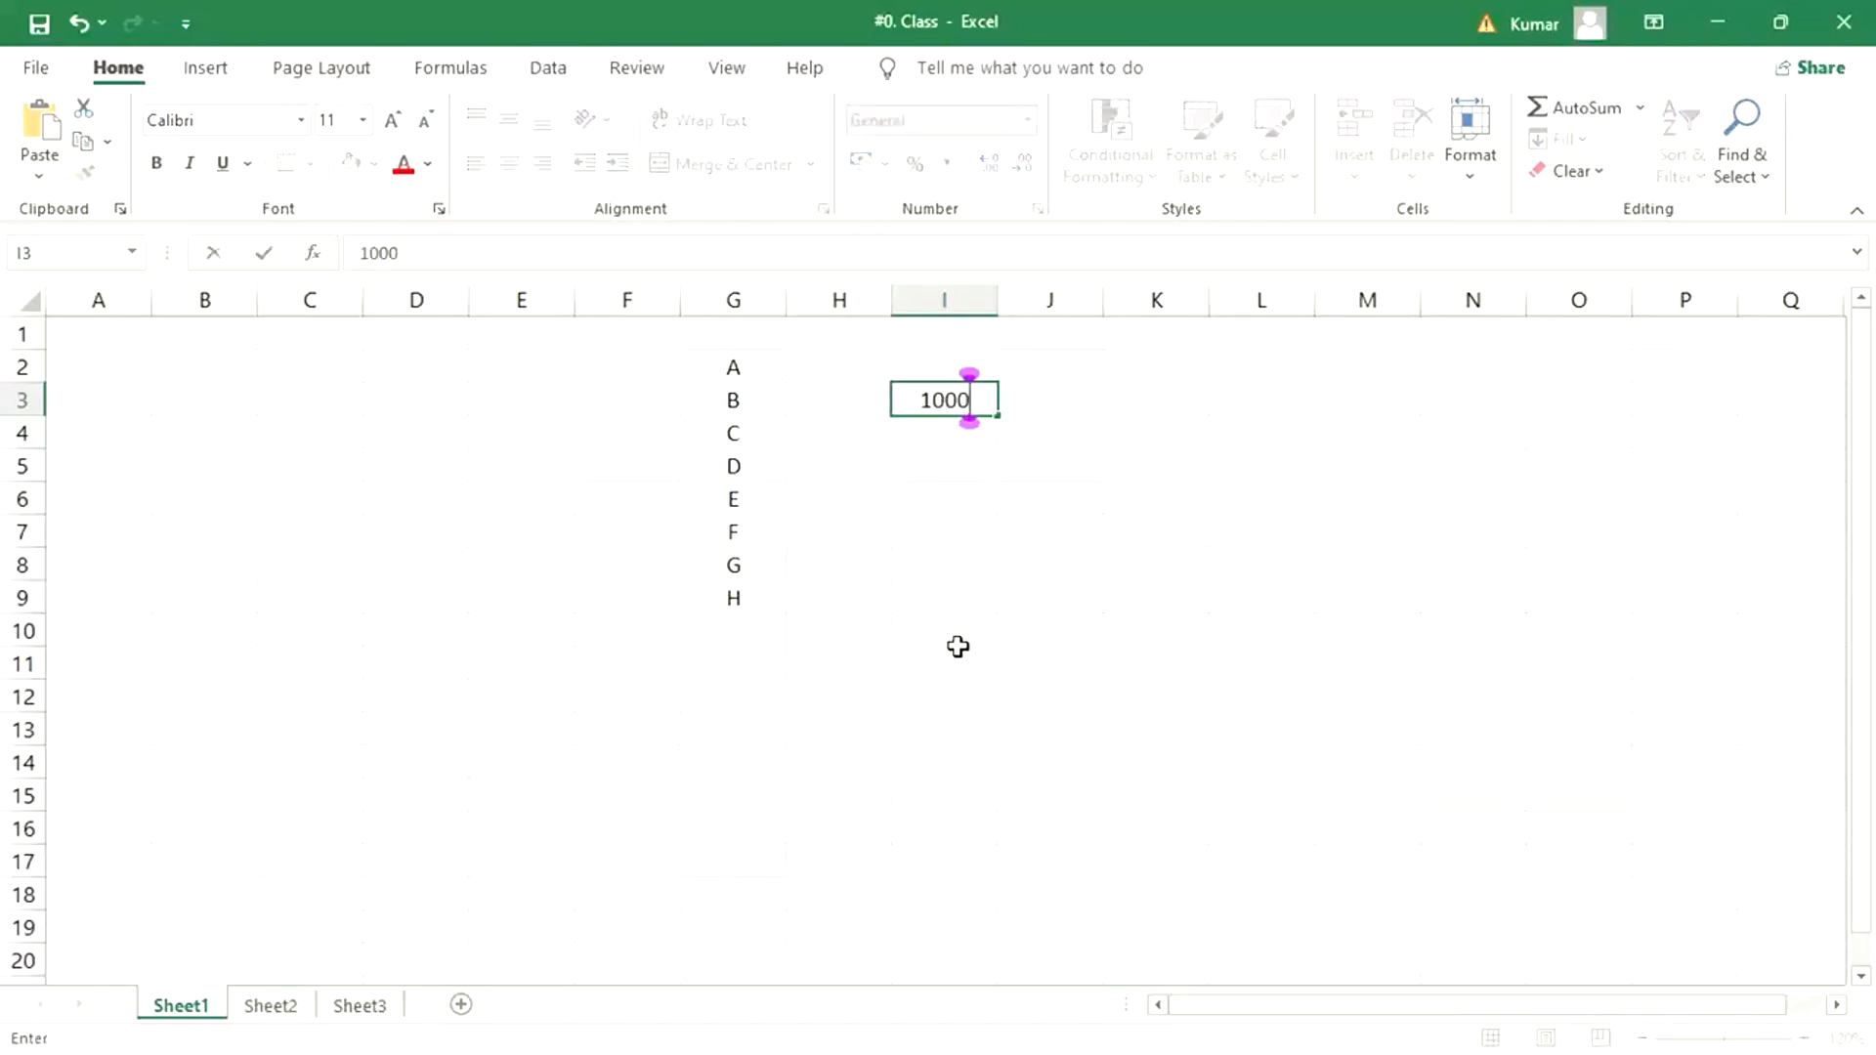
{"action": "key", "text": "Return"}
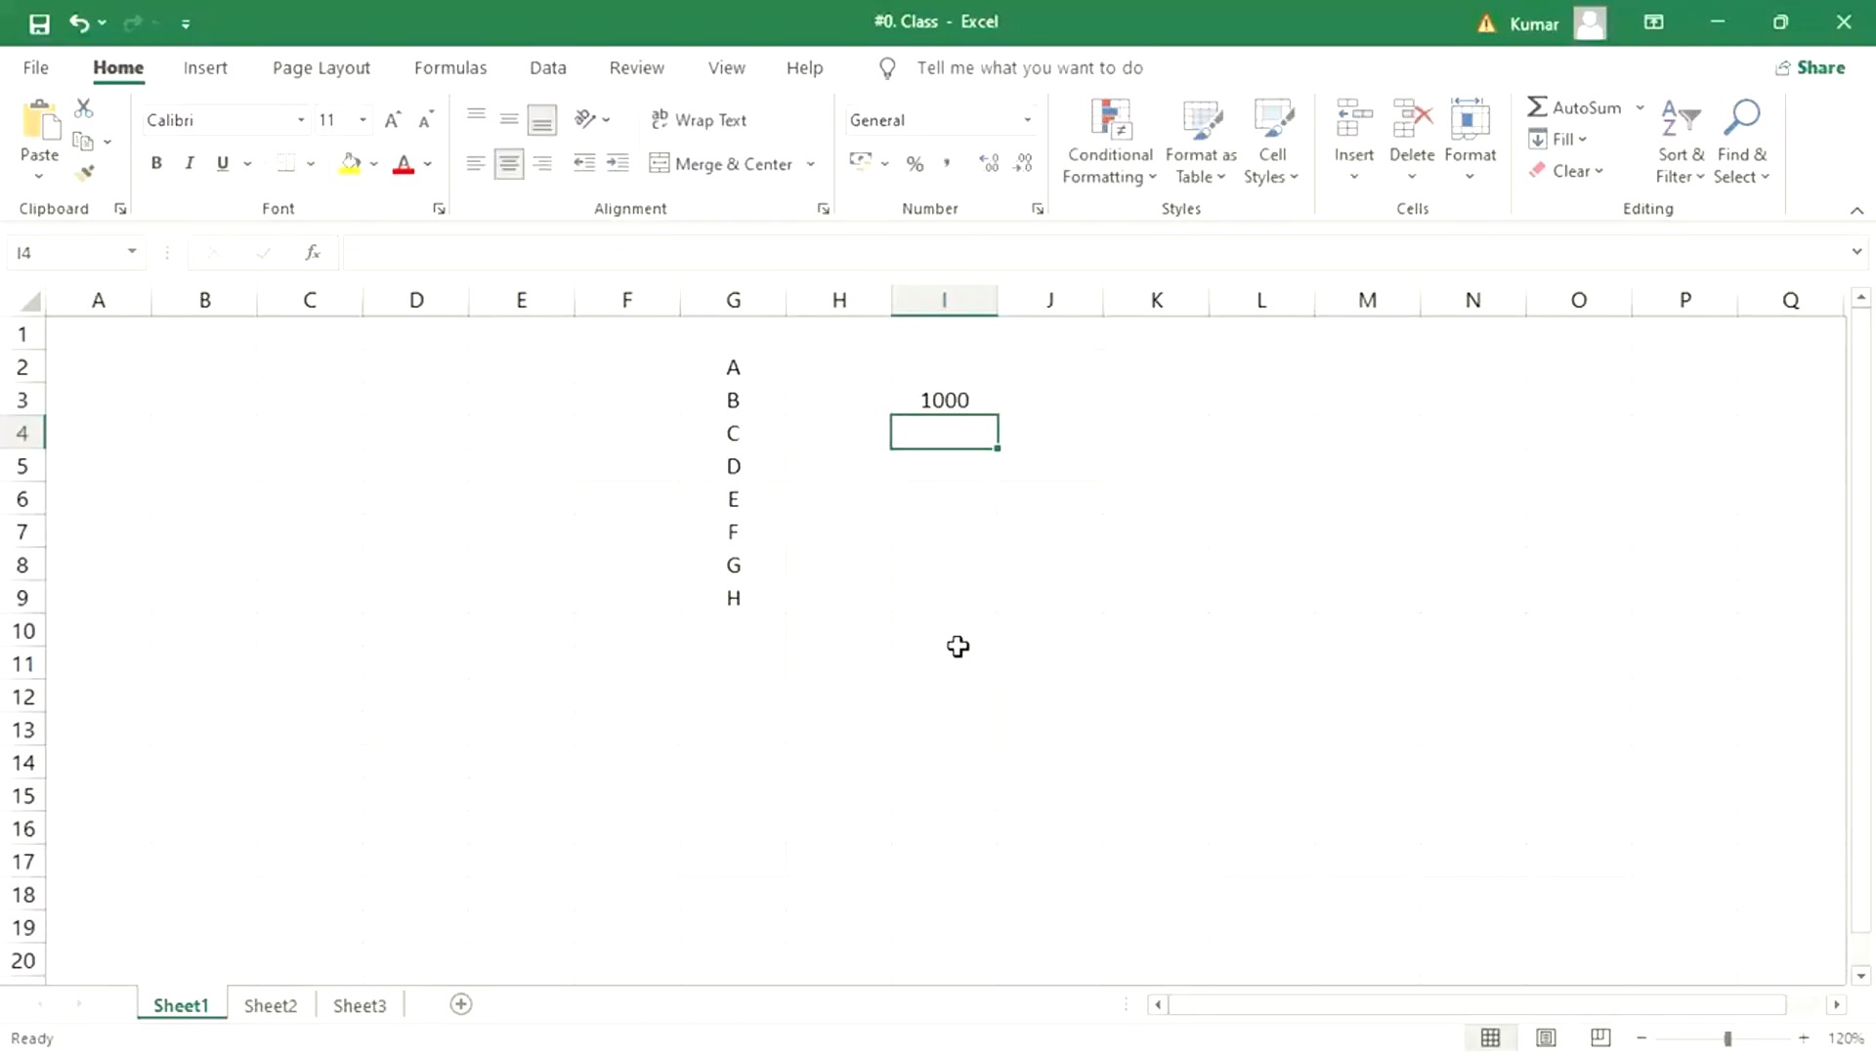
{"action": "left_click", "coordinate": [936, 387]}
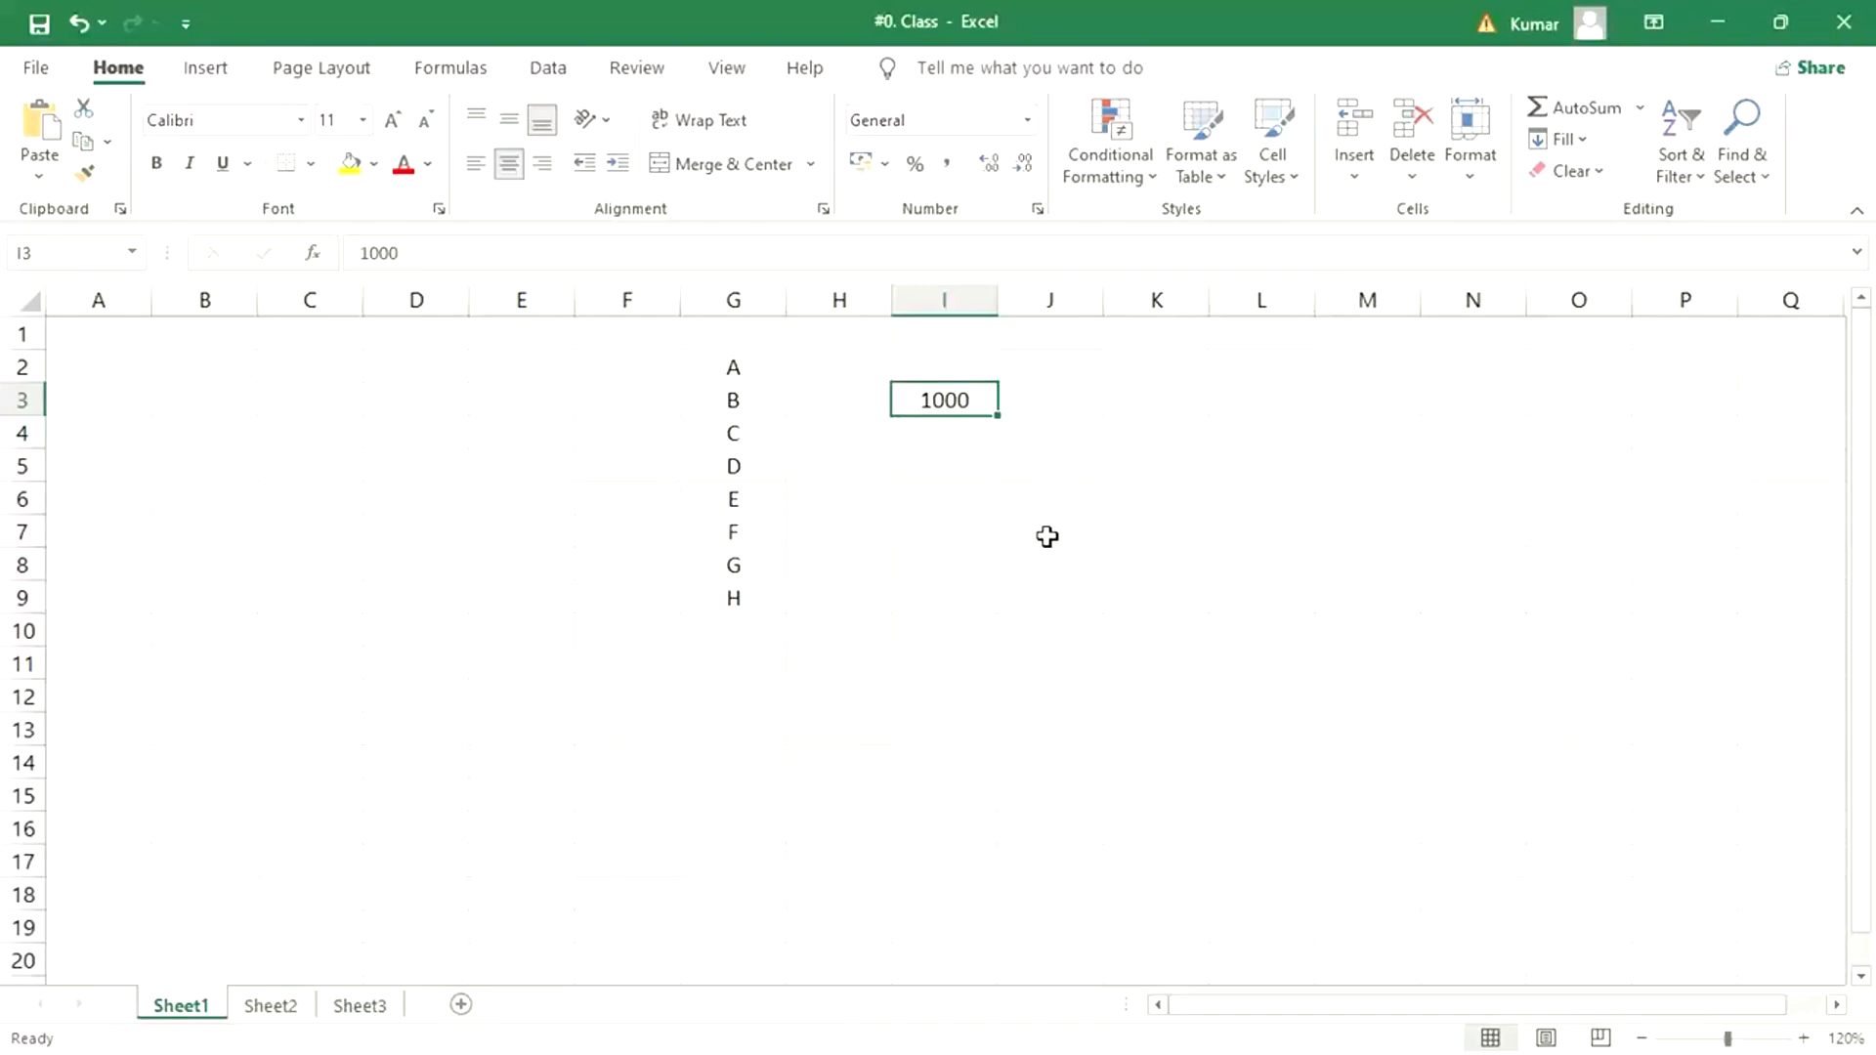
{"action": "left_click", "coordinate": [925, 426]}
{"action": "key", "text": "F2"}
{"action": "type", "text": "400"}
{"action": "key", "text": "Return"}
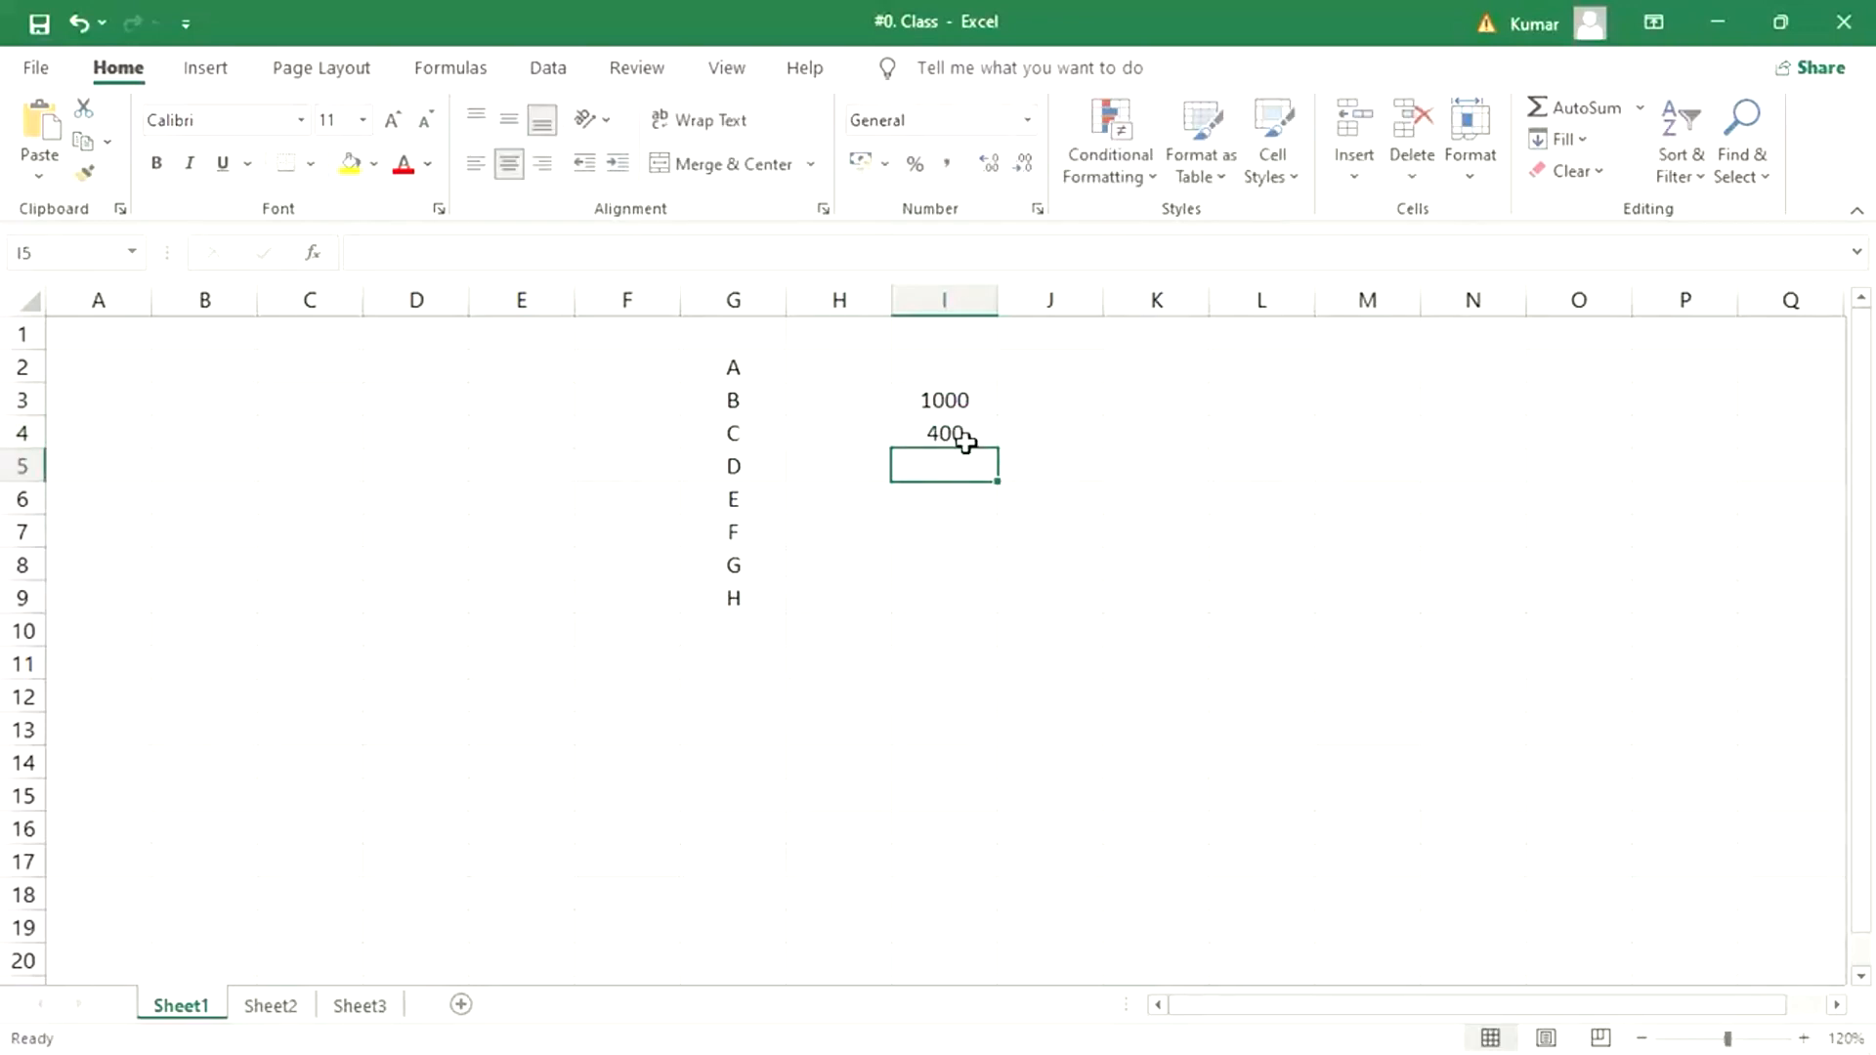
- Enter 600 in cell I5, directly below the 400 entry
{"action": "left_click", "coordinate": [939, 390]}
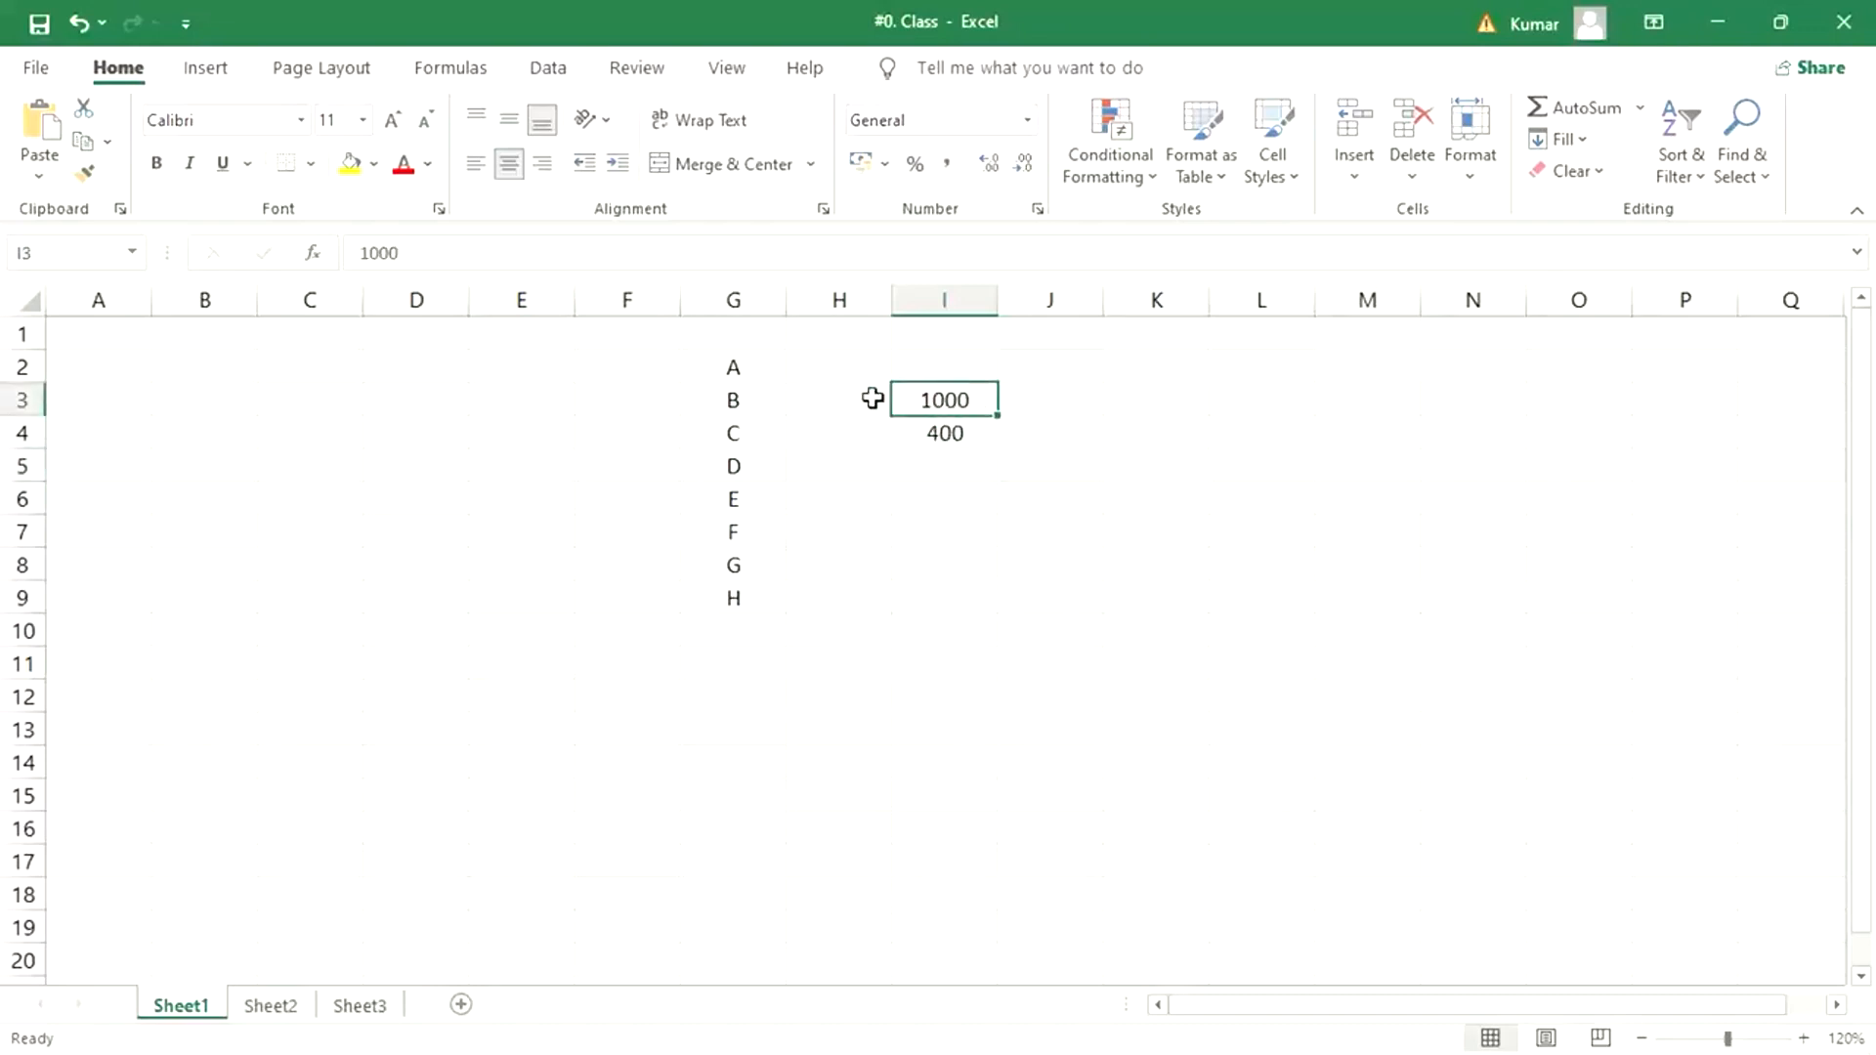
{"action": "left_click", "coordinate": [959, 436]}
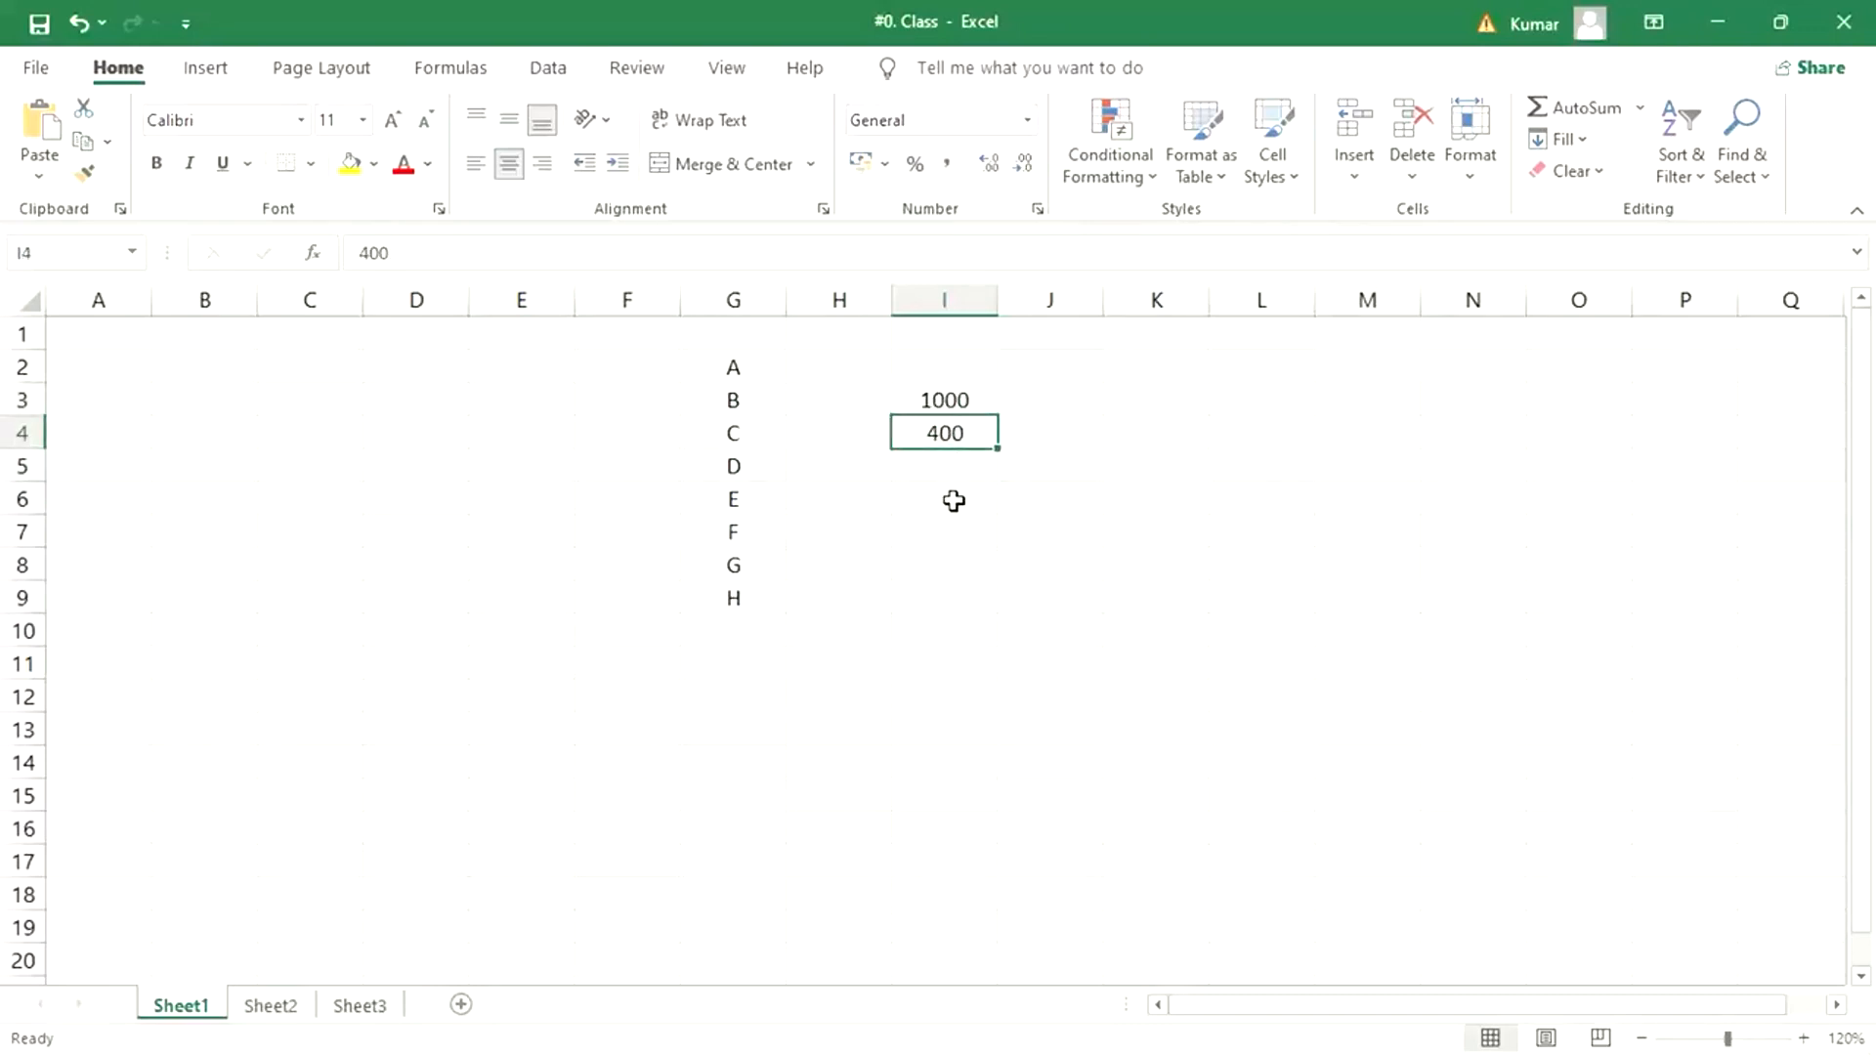
{"action": "left_click", "coordinate": [928, 470]}
{"action": "left_click", "coordinate": [957, 406]}
{"action": "left_click", "coordinate": [955, 428]}
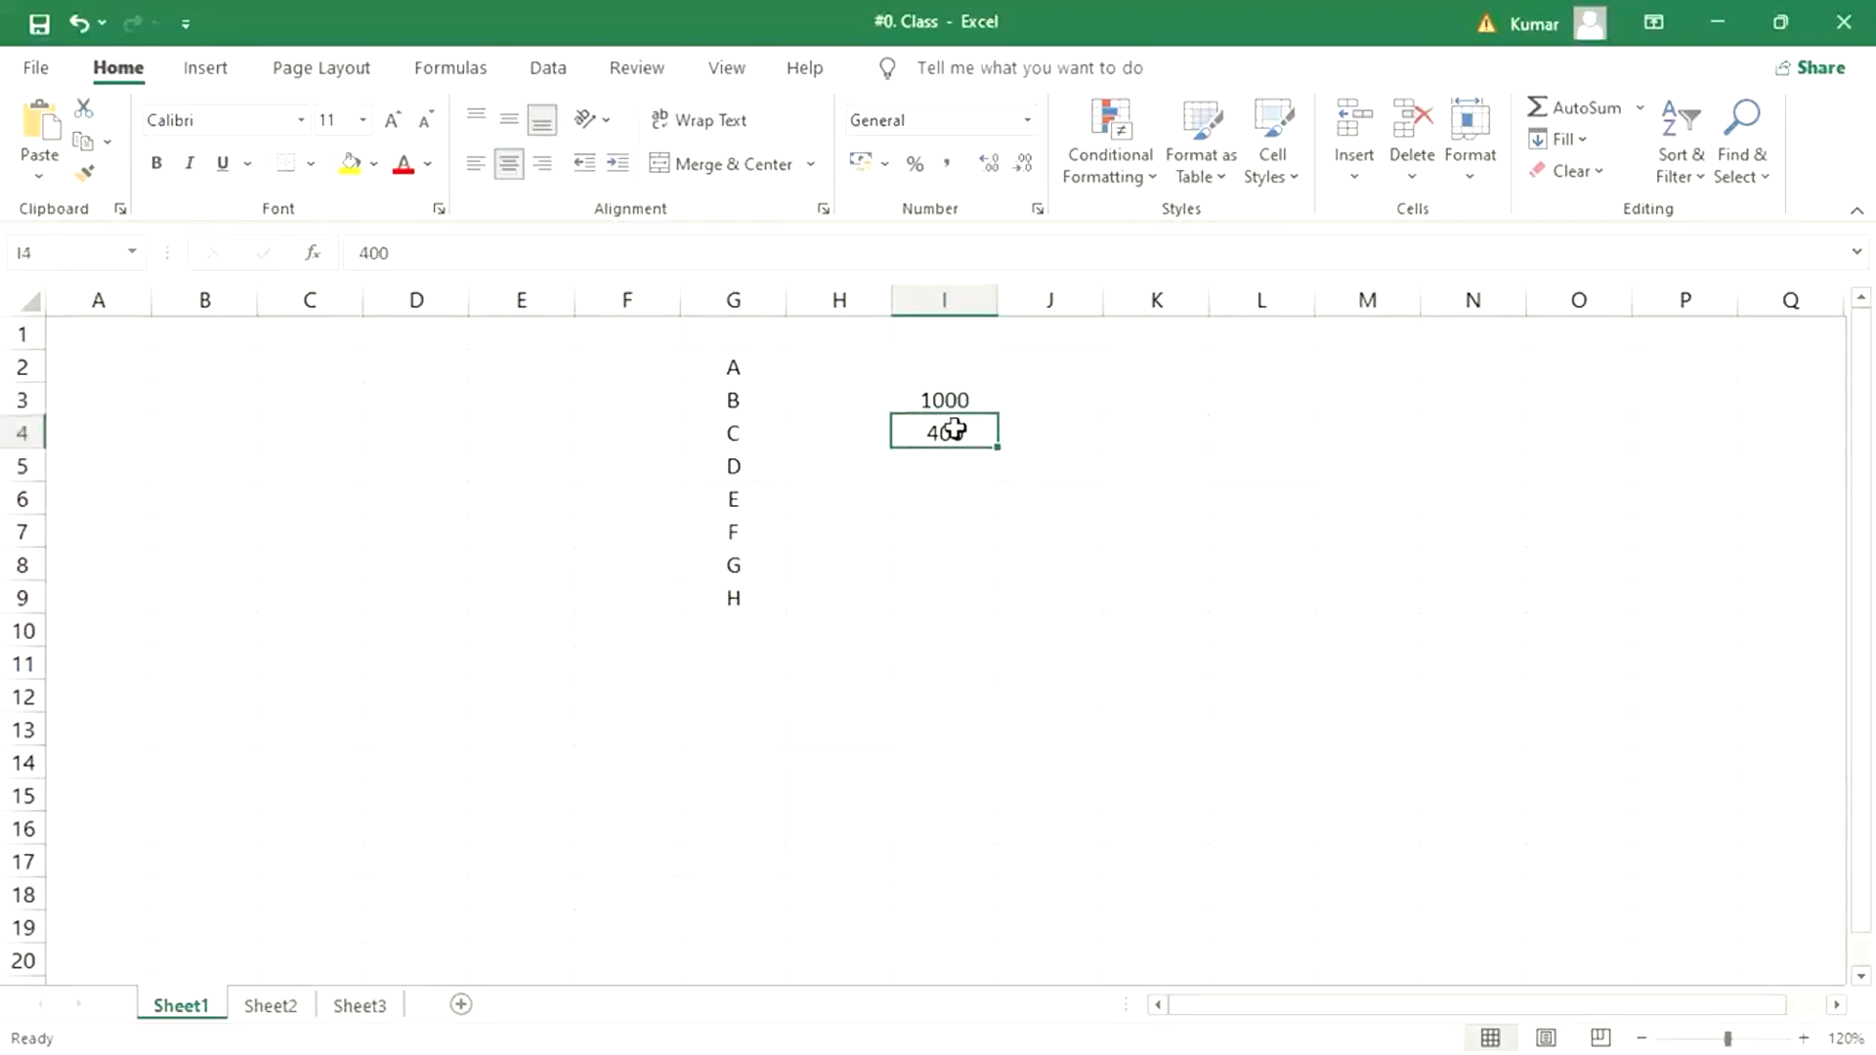
{"action": "left_click", "coordinate": [947, 463]}
{"action": "type", "text": "600"}
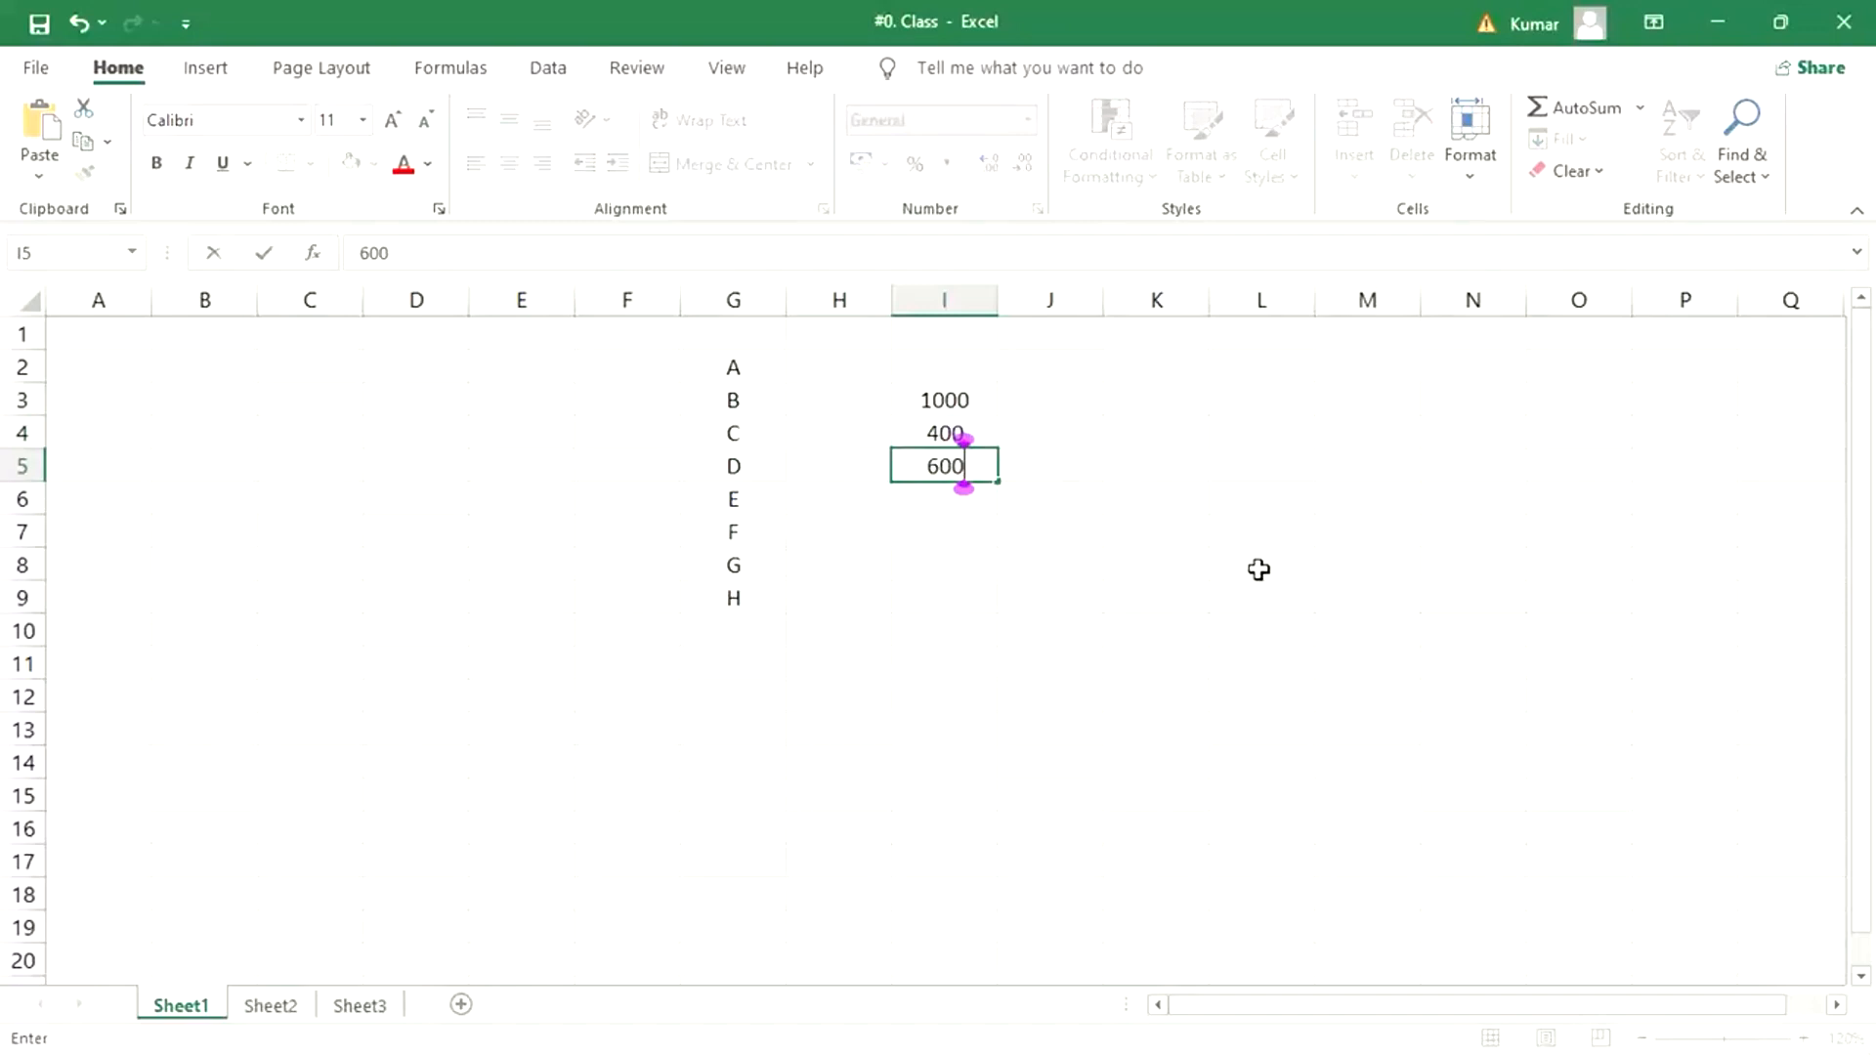
{"action": "key", "text": "Return"}
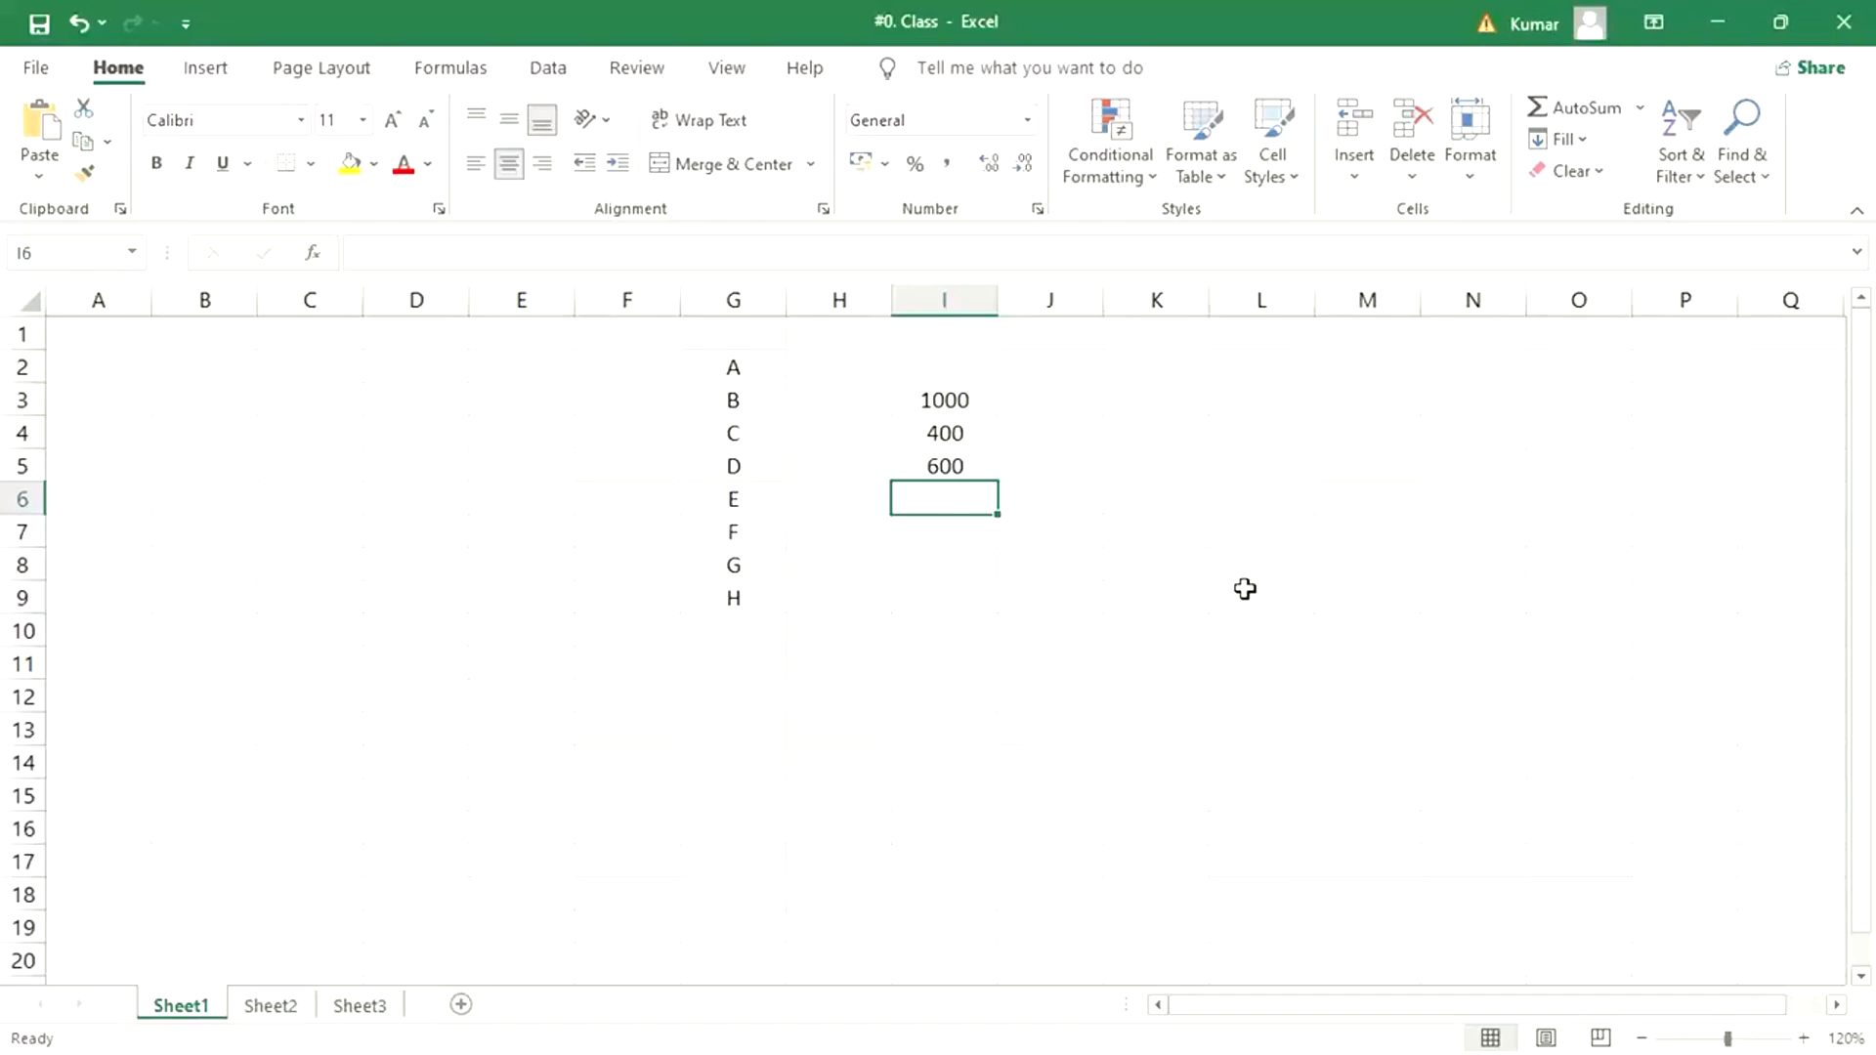
- Clear the sample values from cells I3, I4 and I5
{"action": "left_click", "coordinate": [946, 401]}
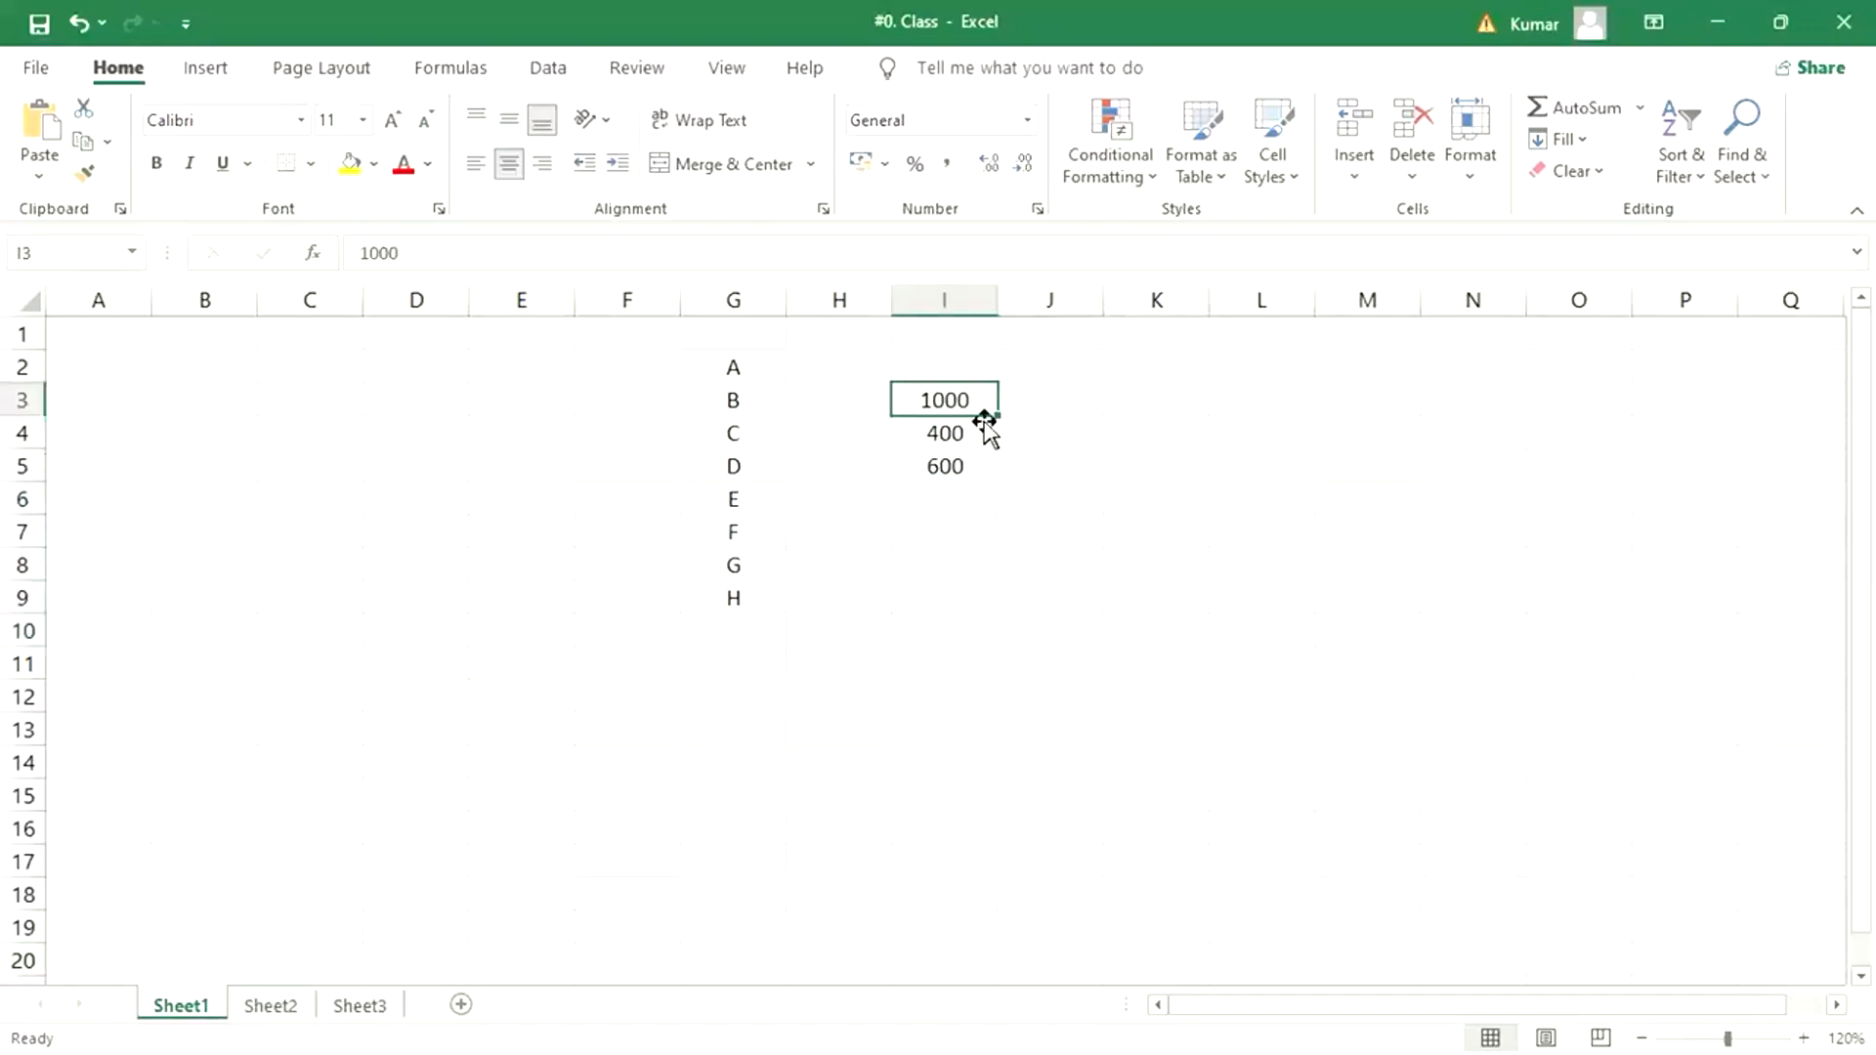
{"action": "key", "text": "Delete"}
{"action": "left_click", "coordinate": [940, 430]}
{"action": "key", "text": "Delete"}
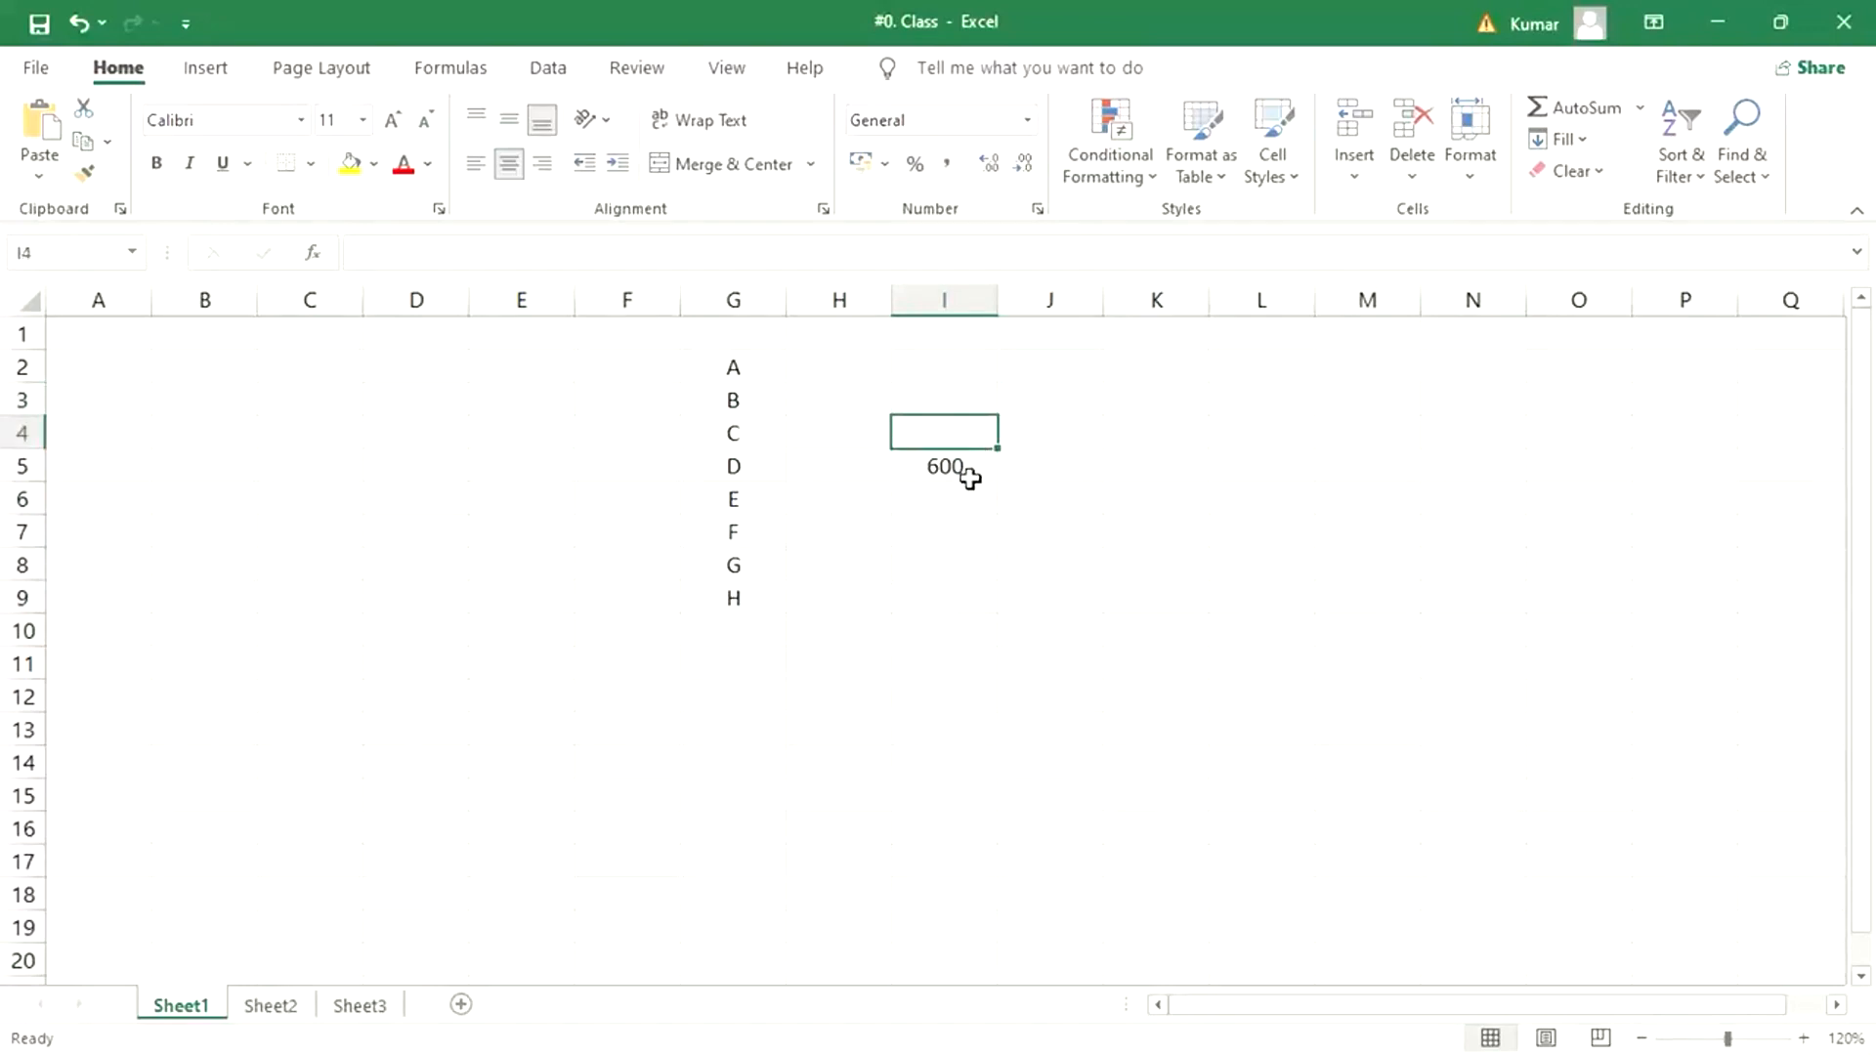
{"action": "left_click", "coordinate": [969, 476]}
{"action": "key", "text": "Delete"}
{"action": "left_click", "coordinate": [907, 742]}
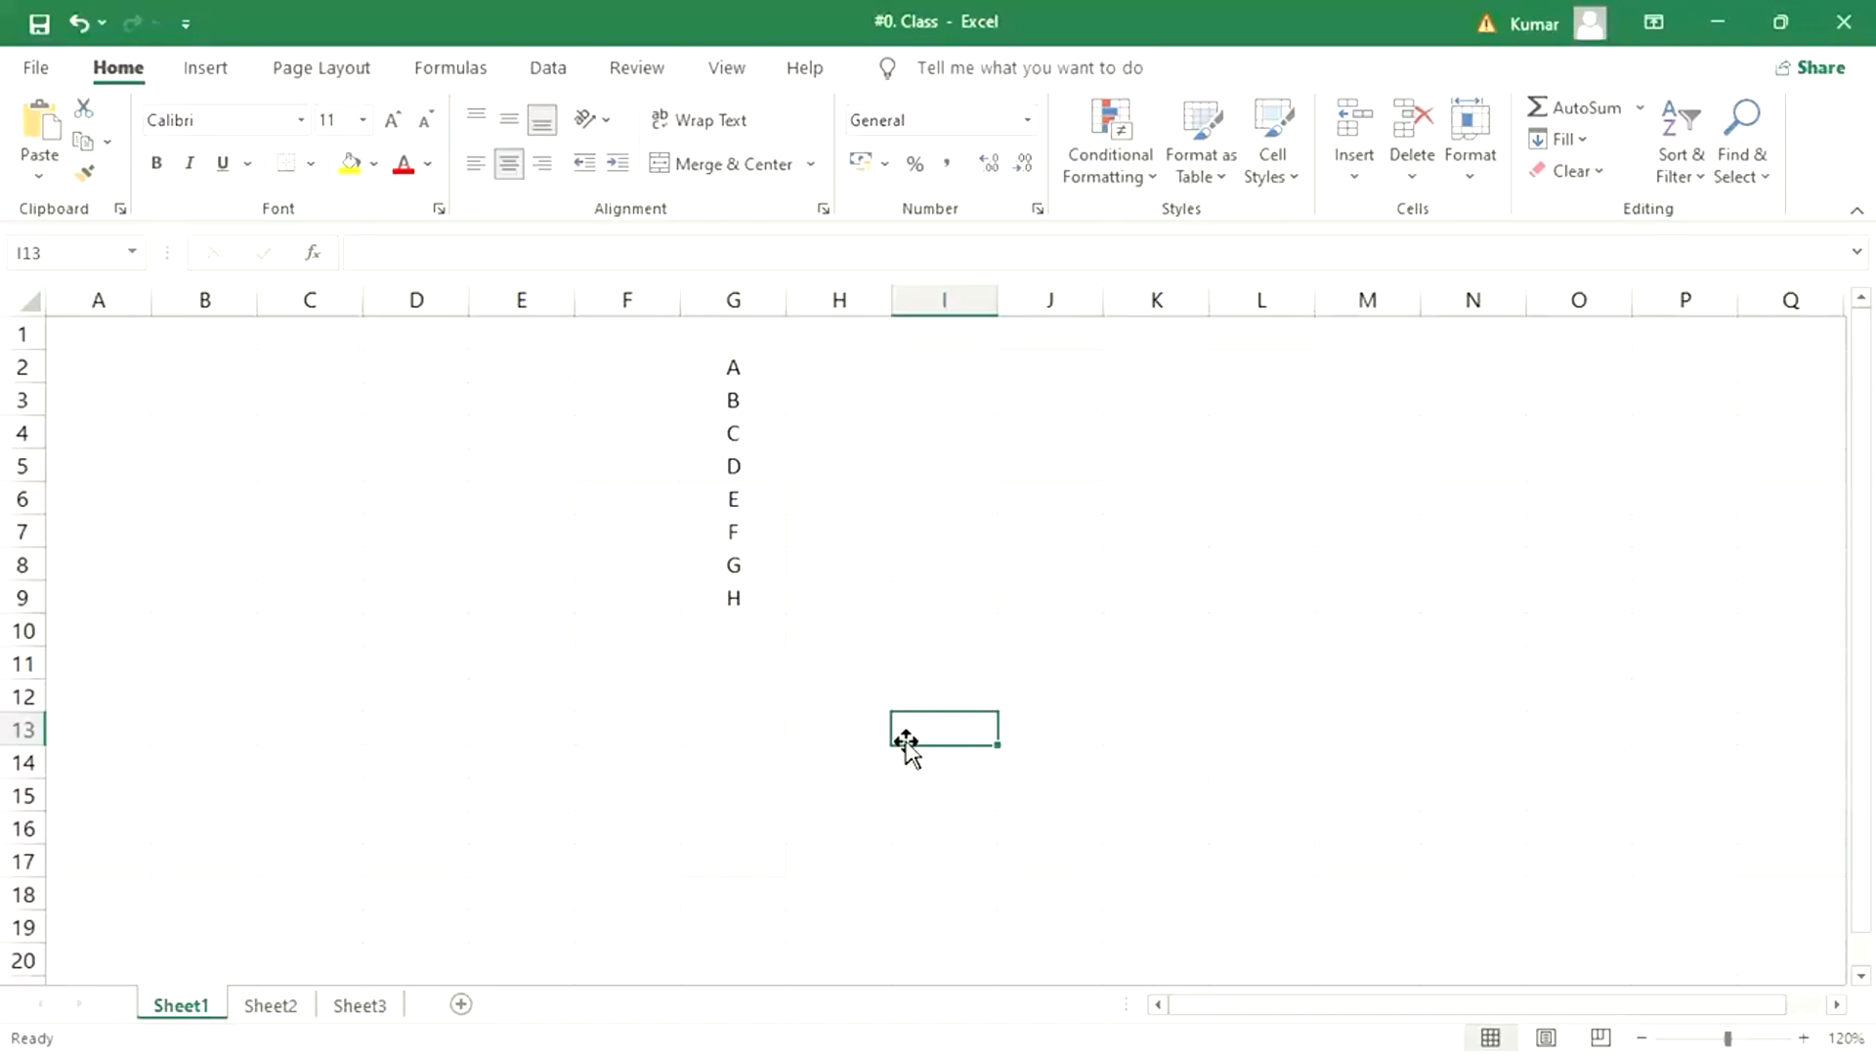
- Enter 2000 in cell F2 and fill it down to F9, beside all the letters
{"action": "left_click", "coordinate": [666, 363]}
{"action": "type", "text": "2000"}
{"action": "key", "text": "Return"}
{"action": "left_click_drag", "start_coordinate": [630, 369], "coordinate": [615, 586]}
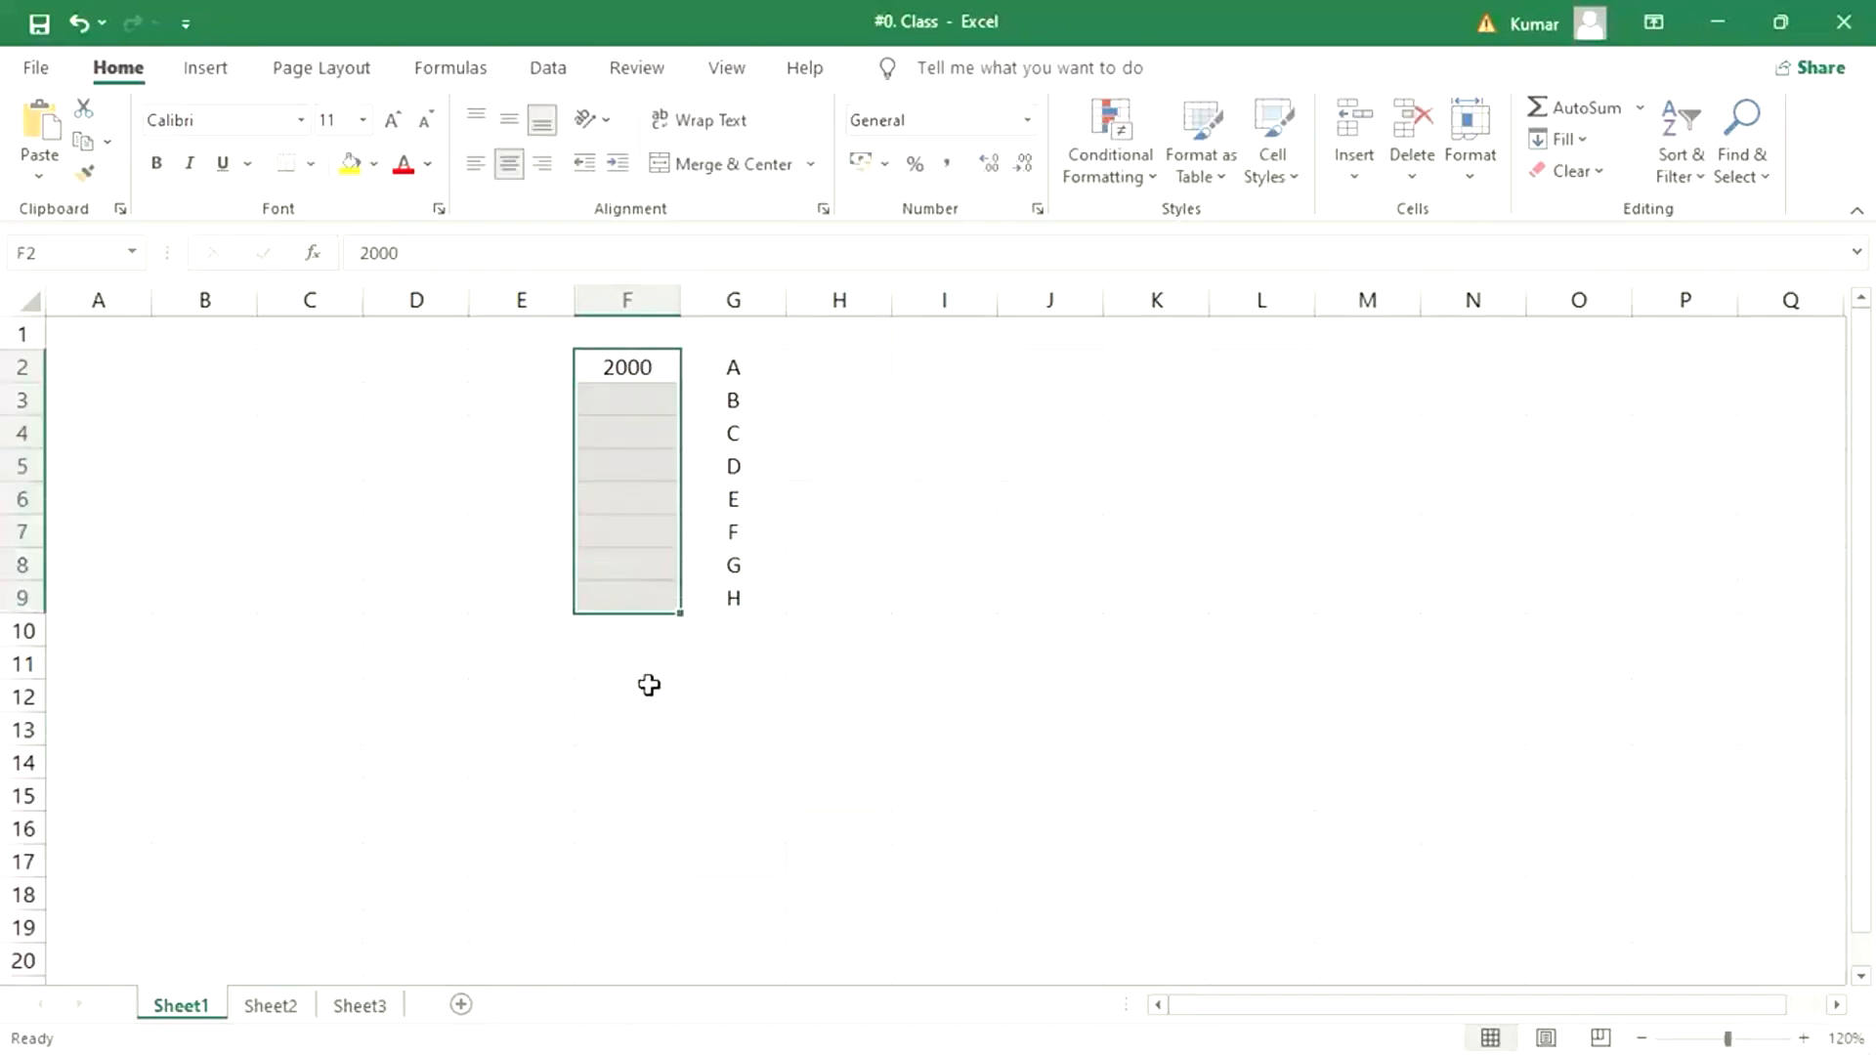
{"action": "key", "text": "ctrl+d"}
- Enter 5000, 4000, 1500, 6000, 2000, 4000, 3000 and 9000 down cells H2 to H9
{"action": "left_click", "coordinate": [804, 372]}
{"action": "type", "text": "5000"}
{"action": "key", "text": "Return"}
{"action": "type", "text": "4000"}
{"action": "key", "text": "Return"}
{"action": "type", "text": "1500"}
{"action": "key", "text": "Return"}
{"action": "type", "text": "6000"}
{"action": "key", "text": "Return"}
{"action": "type", "text": "2000"}
{"action": "key", "text": "Return"}
{"action": "type", "text": "4000"}
{"action": "key", "text": "Return"}
{"action": "type", "text": "3000"}
{"action": "key", "text": "Return"}
{"action": "type", "text": "9000"}
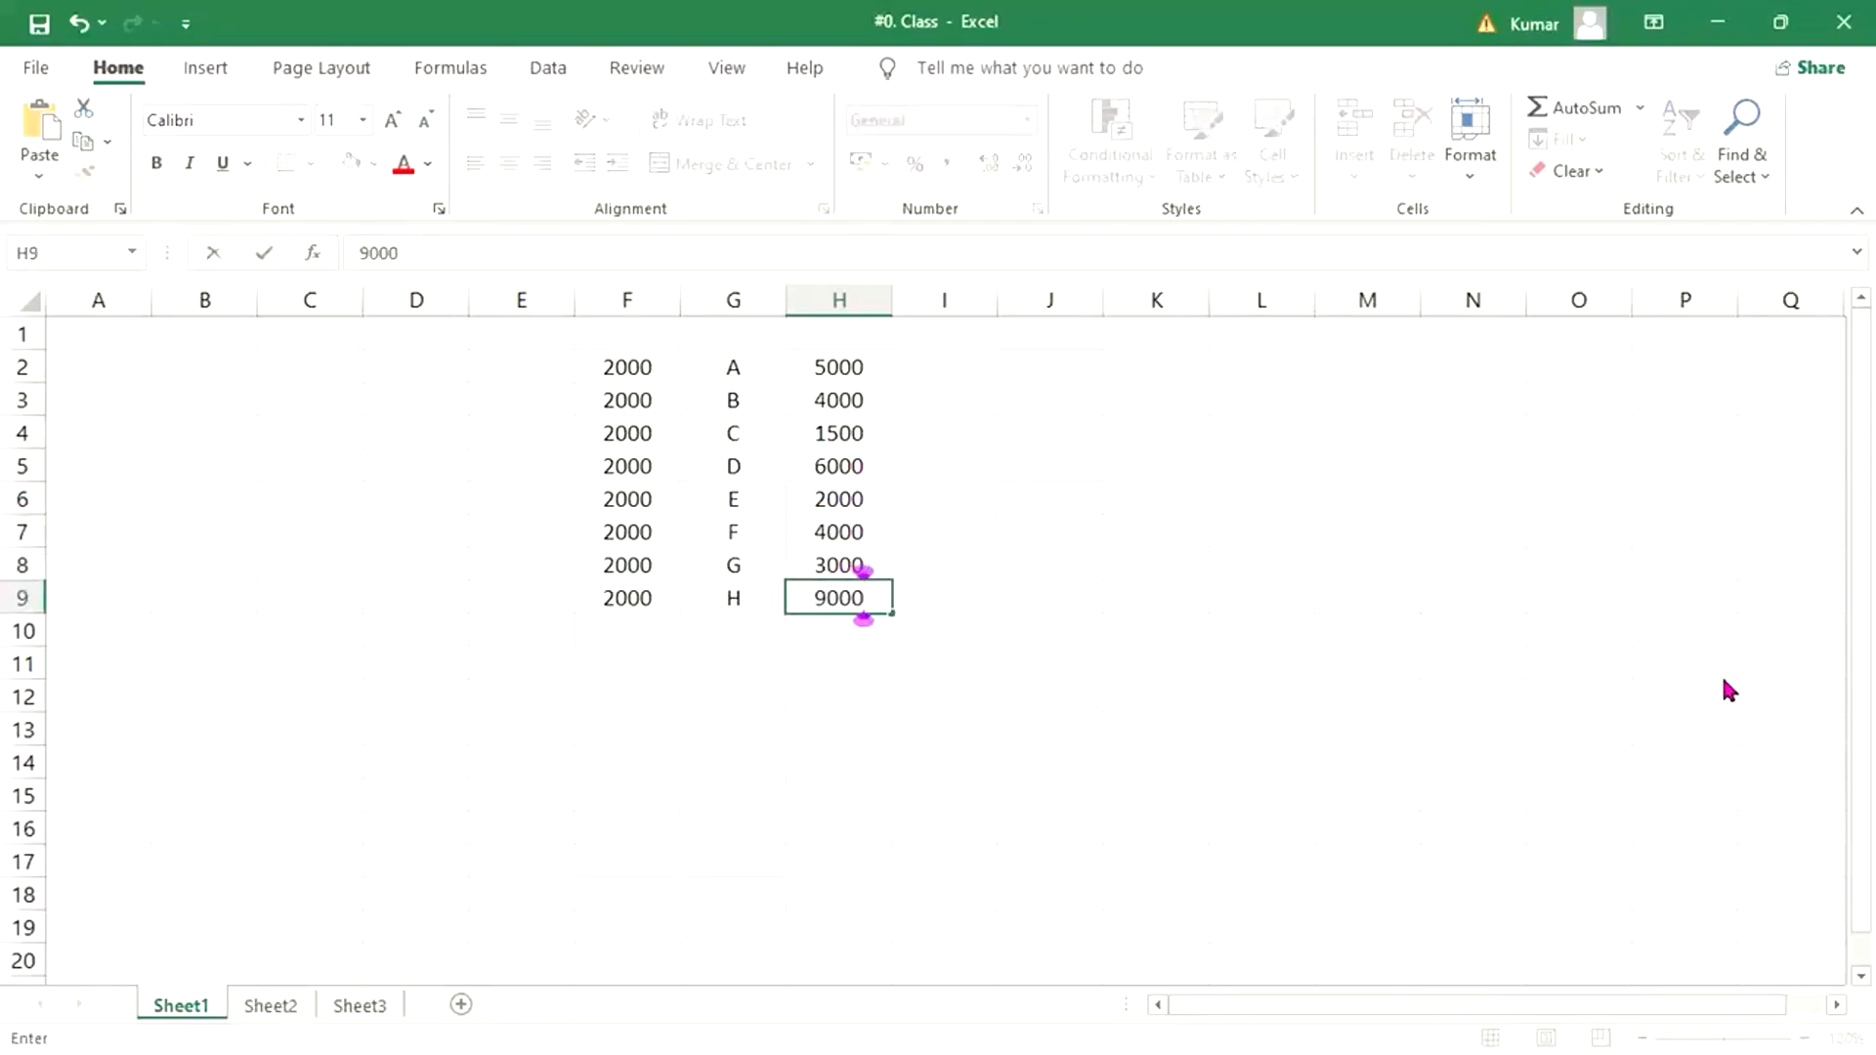
{"action": "key", "text": "Return"}
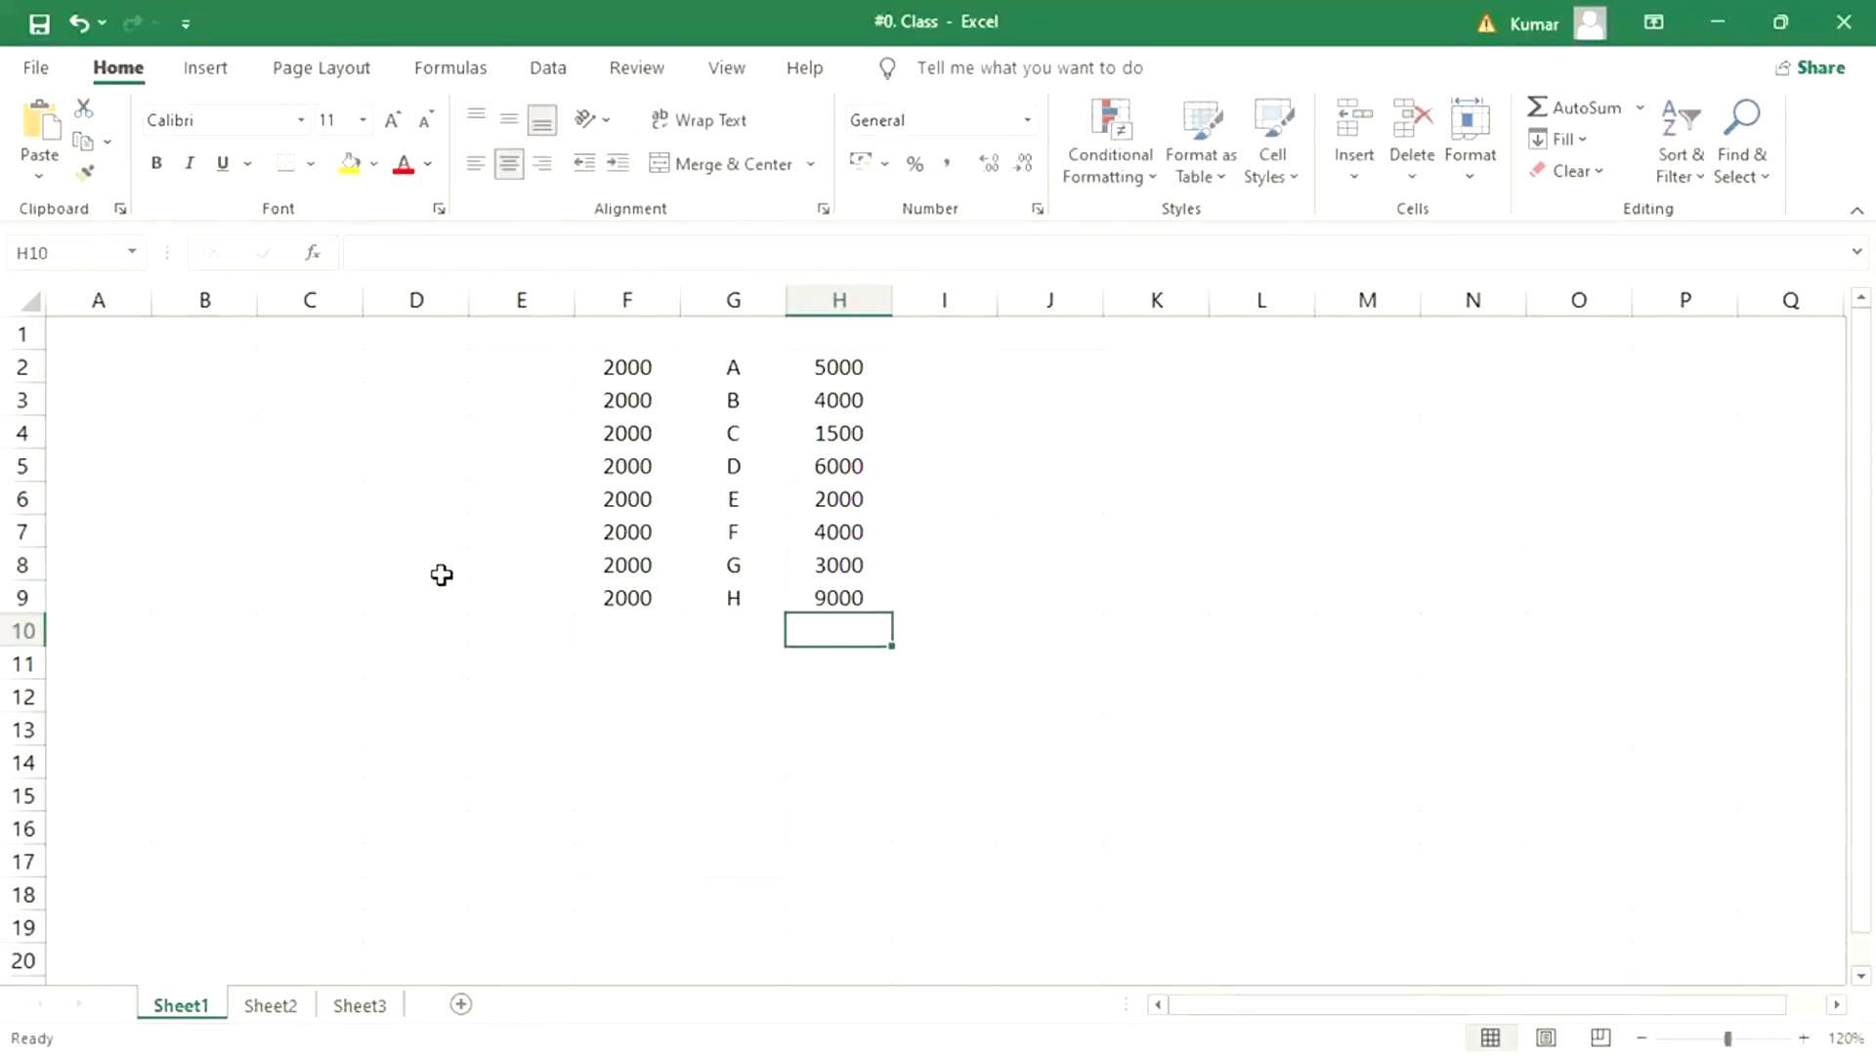
- Add the column headers INV in cell H1 and DP in cell I1
{"action": "left_click", "coordinate": [771, 362]}
{"action": "left_click", "coordinate": [825, 364]}
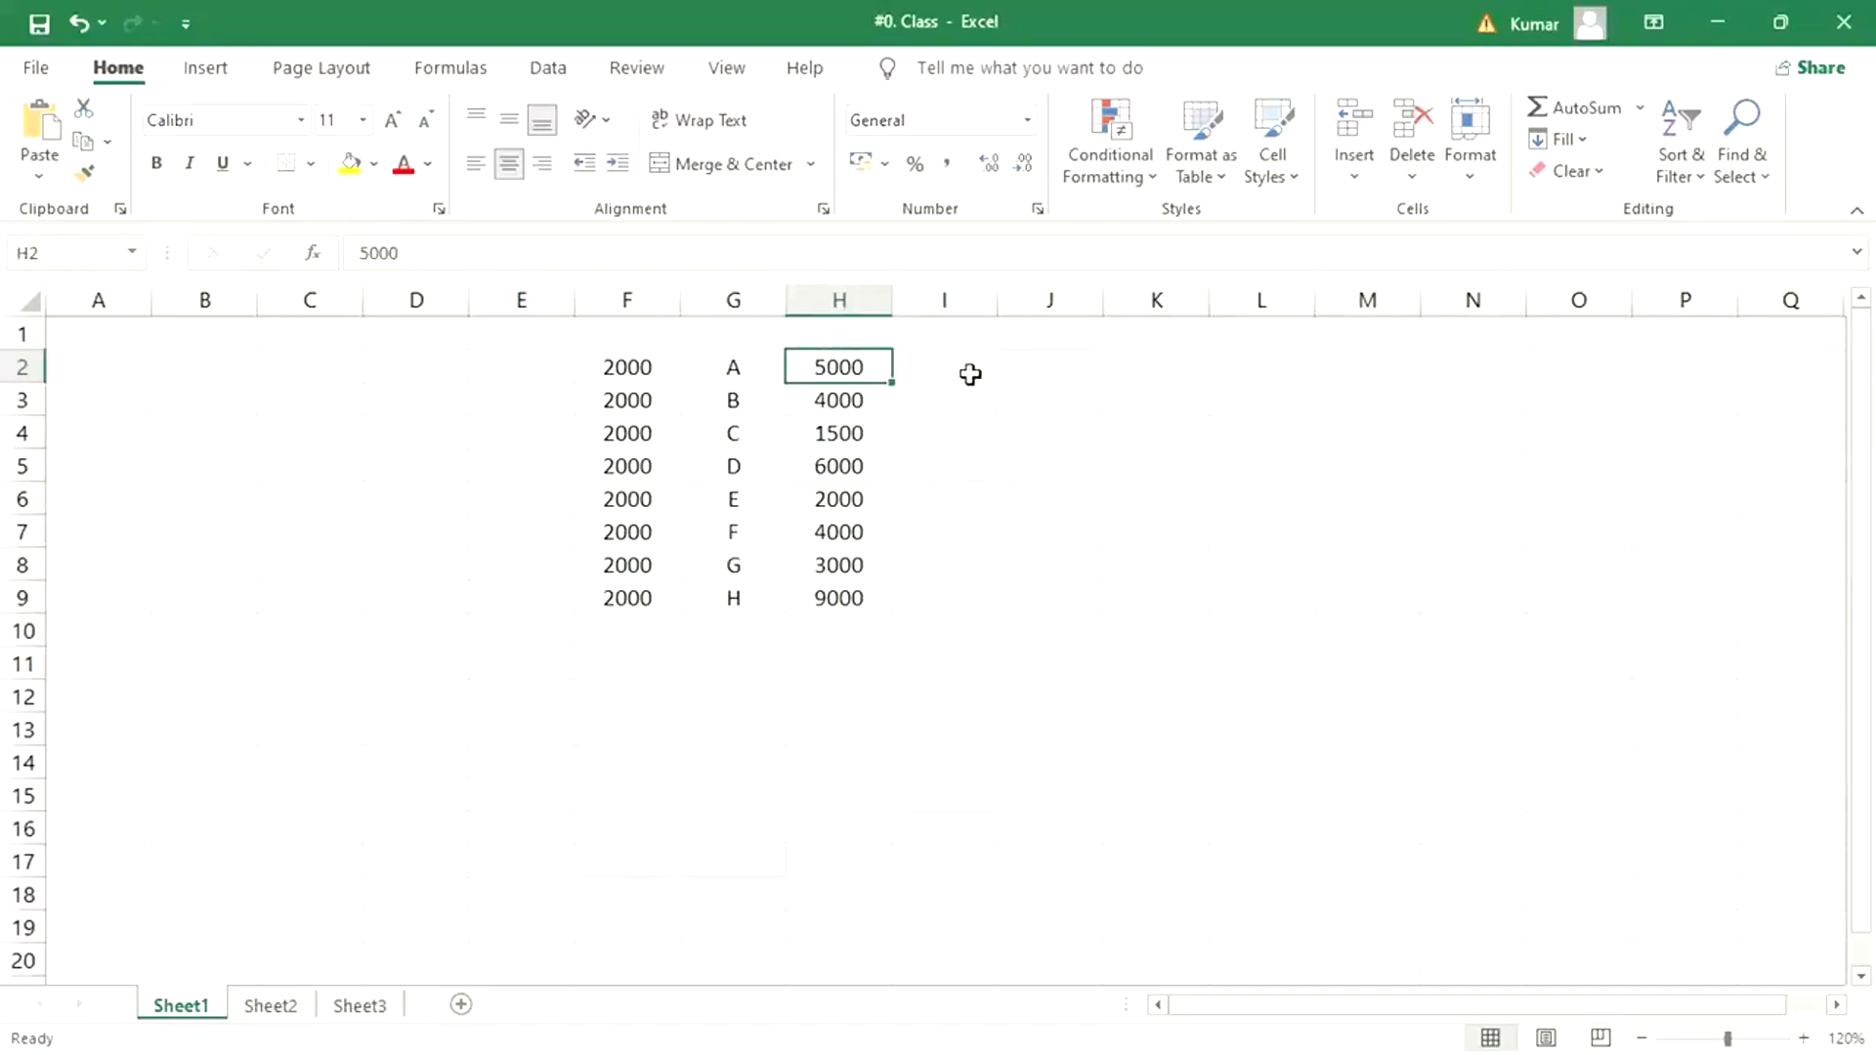
{"action": "left_click", "coordinate": [846, 332]}
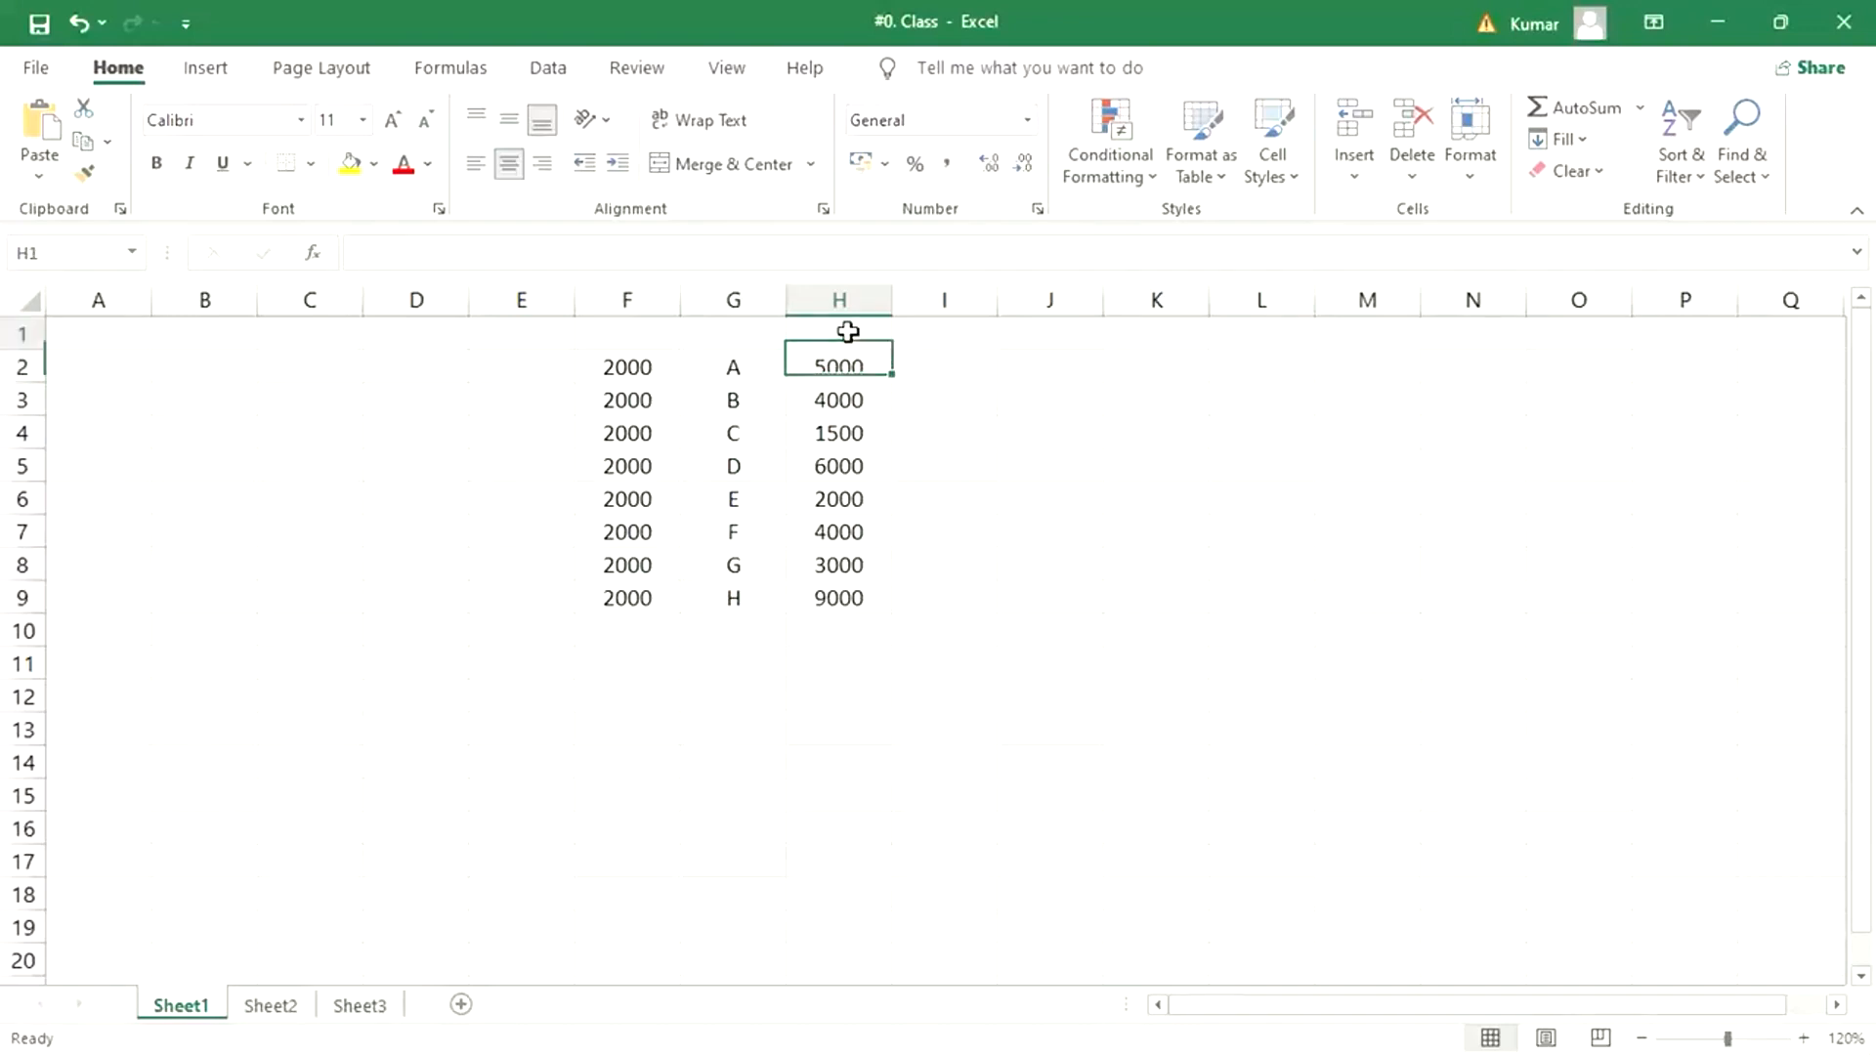
{"action": "type", "text": "INV"}
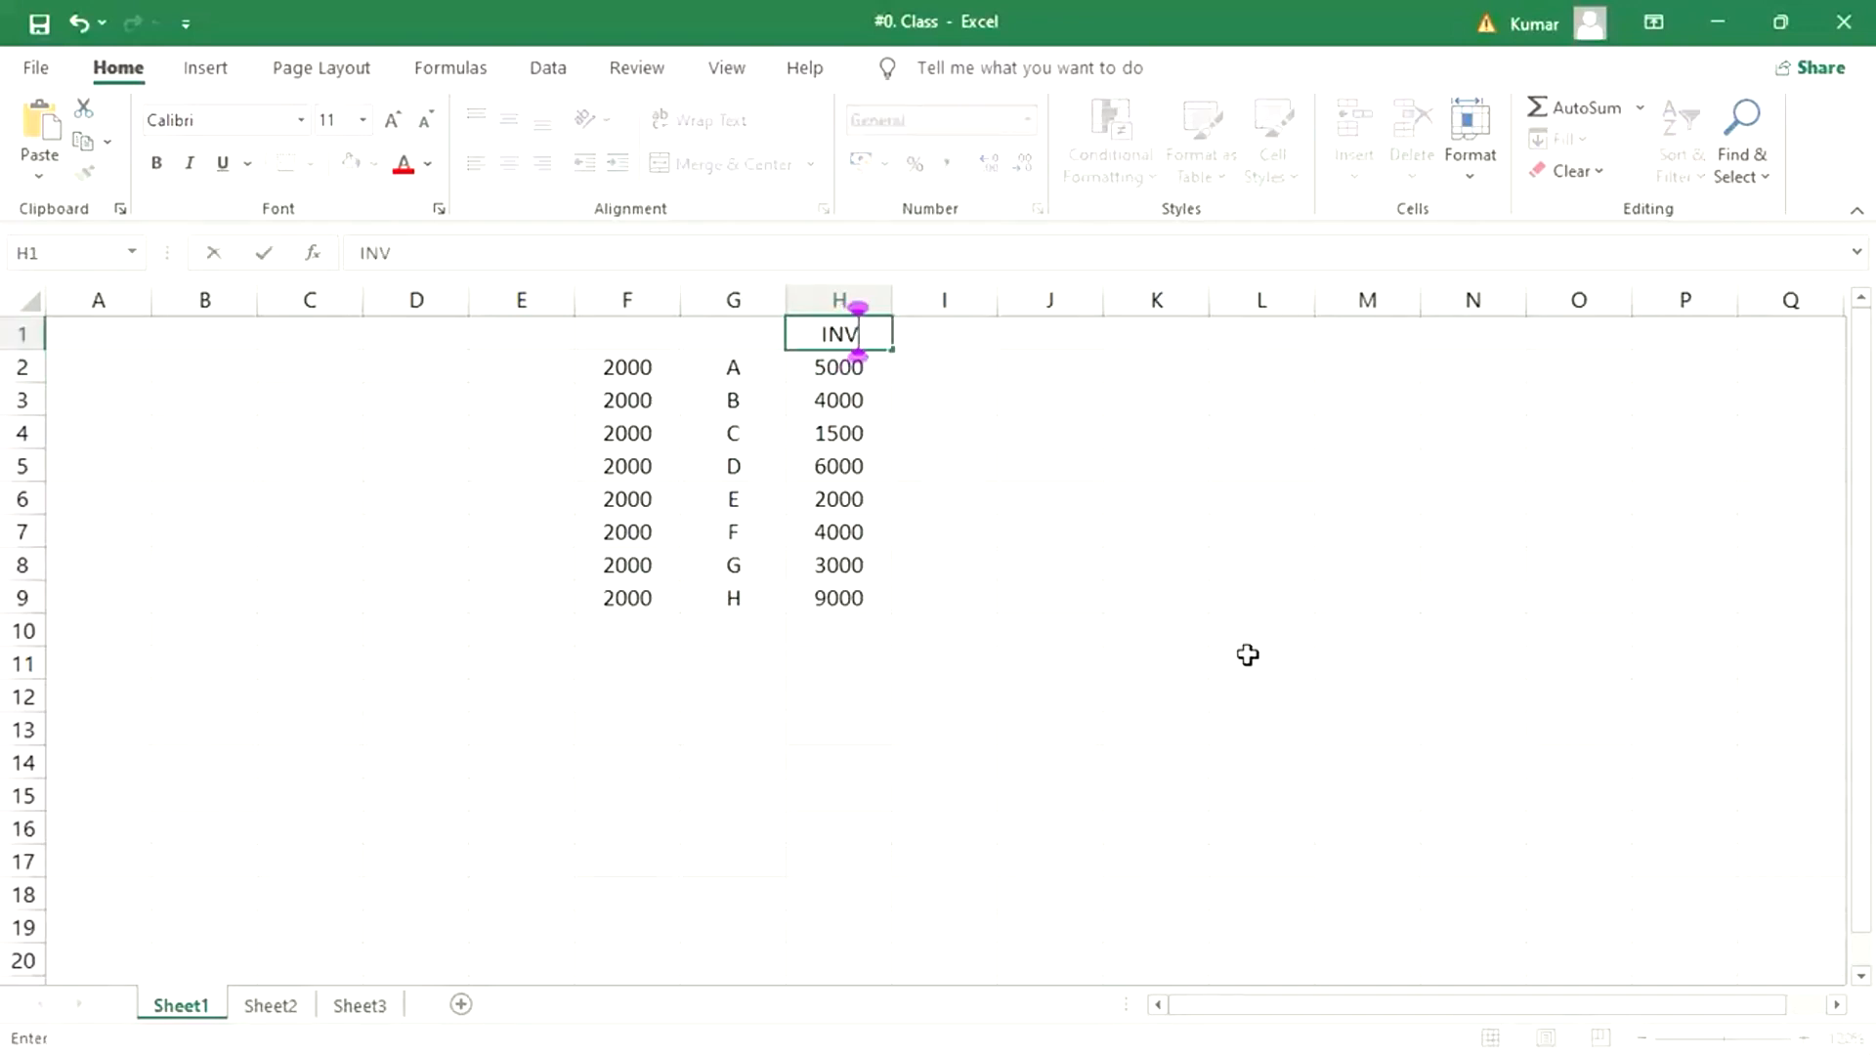
{"action": "key", "text": "Return"}
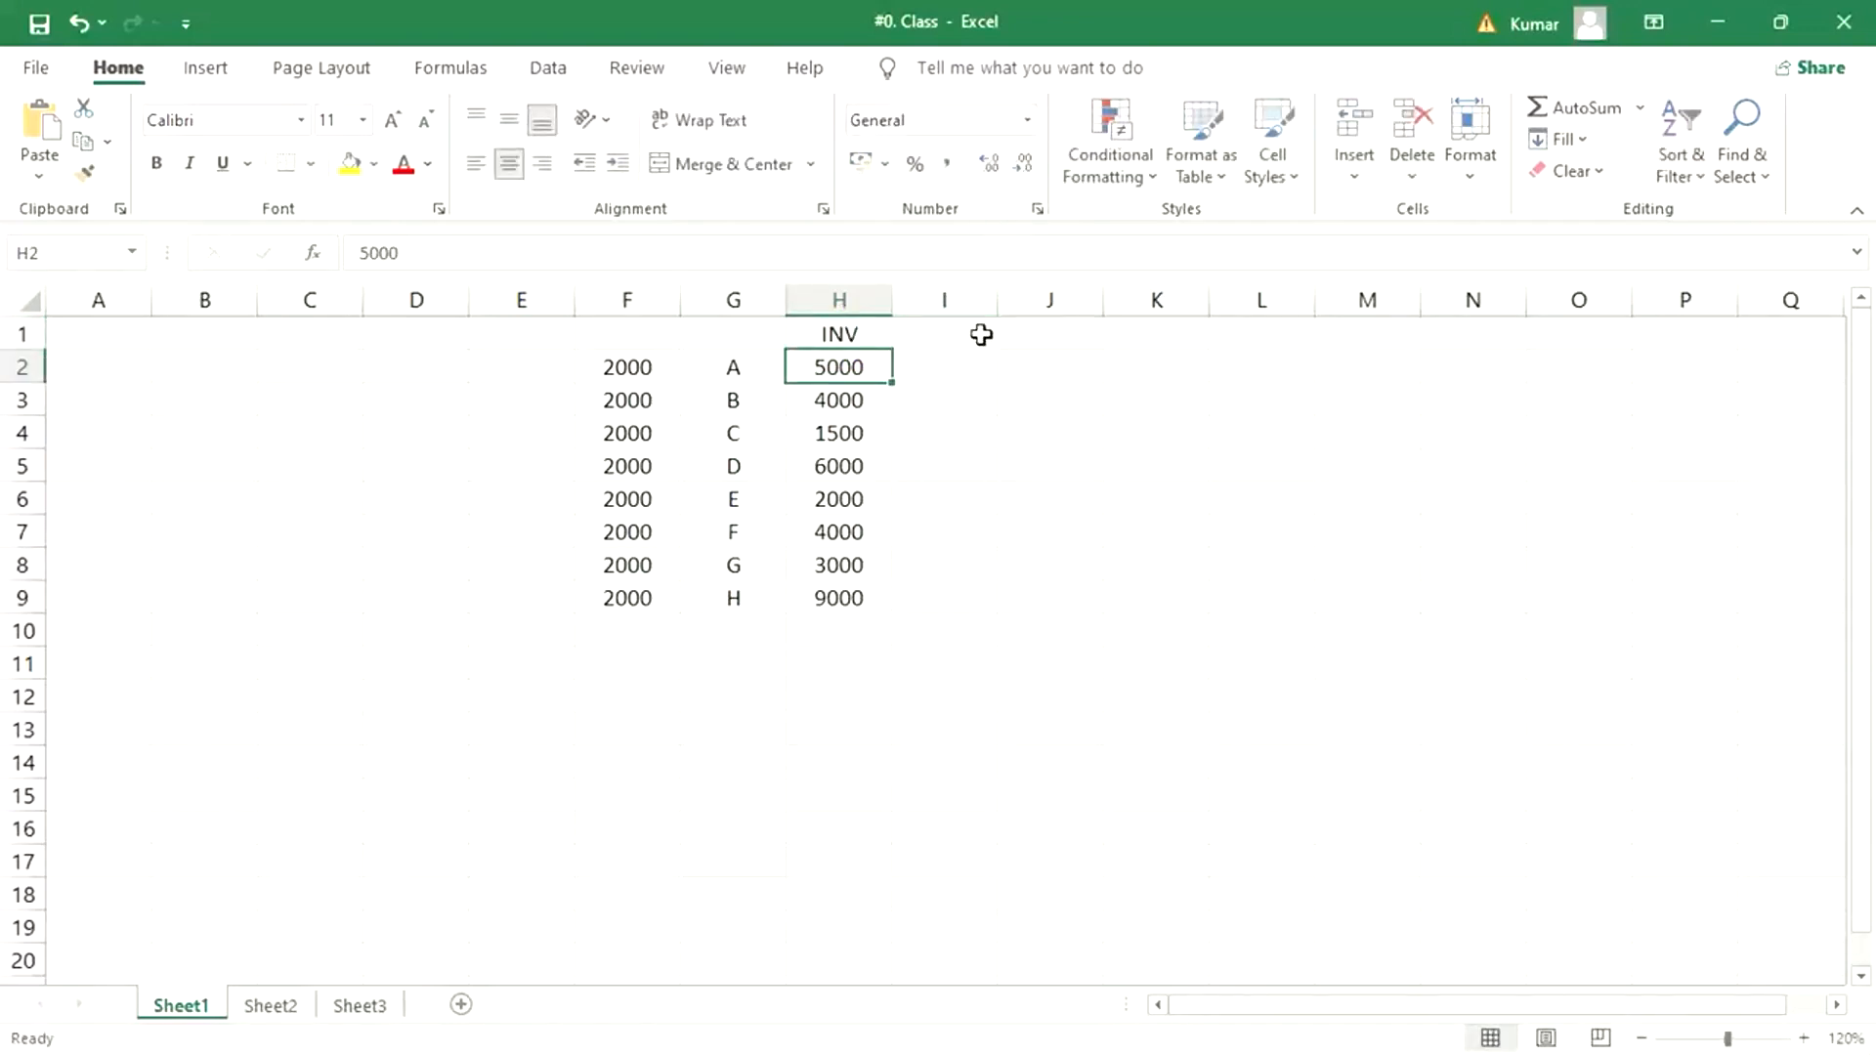
{"action": "left_click", "coordinate": [980, 332]}
{"action": "type", "text": "DP"}
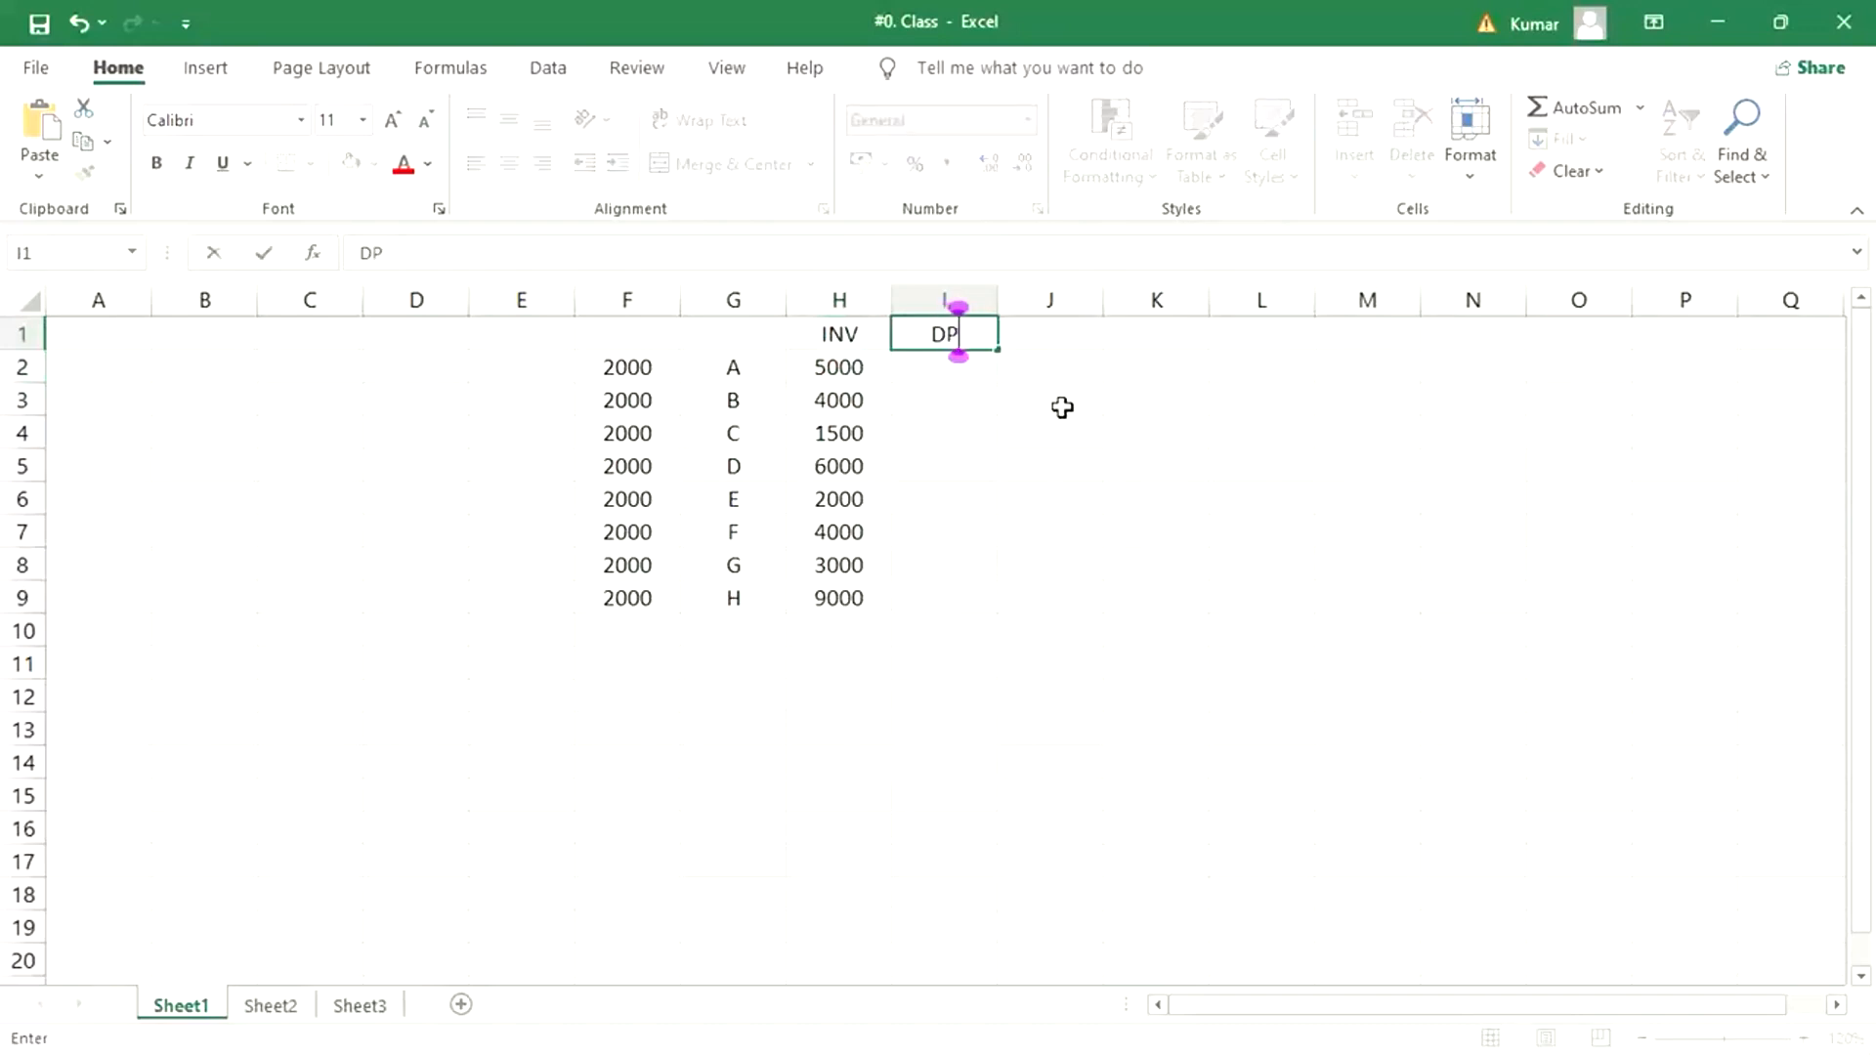
{"action": "key", "text": "Return"}
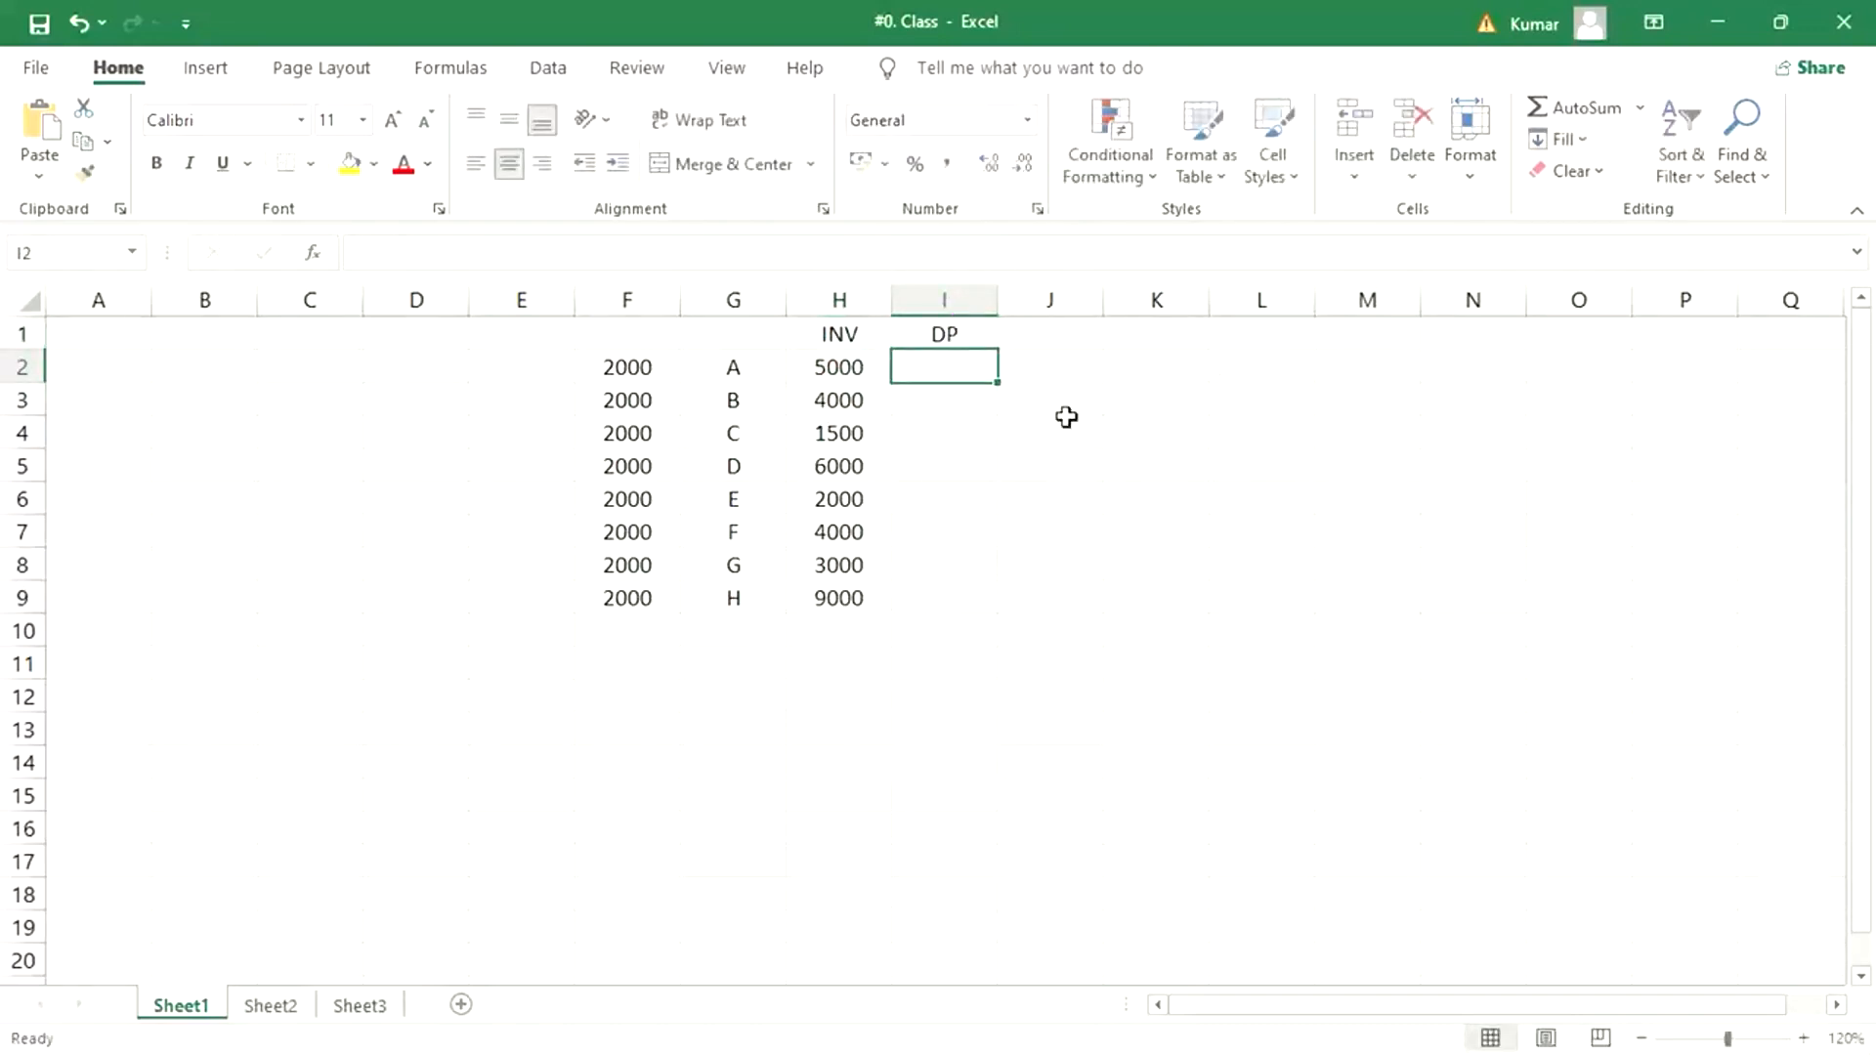
- Fill the DP column with 2000 for A, 1000 for B, 2500 for D, 1000 for F and 3000 for H, skipping the other rows
{"action": "type", "text": "2000"}
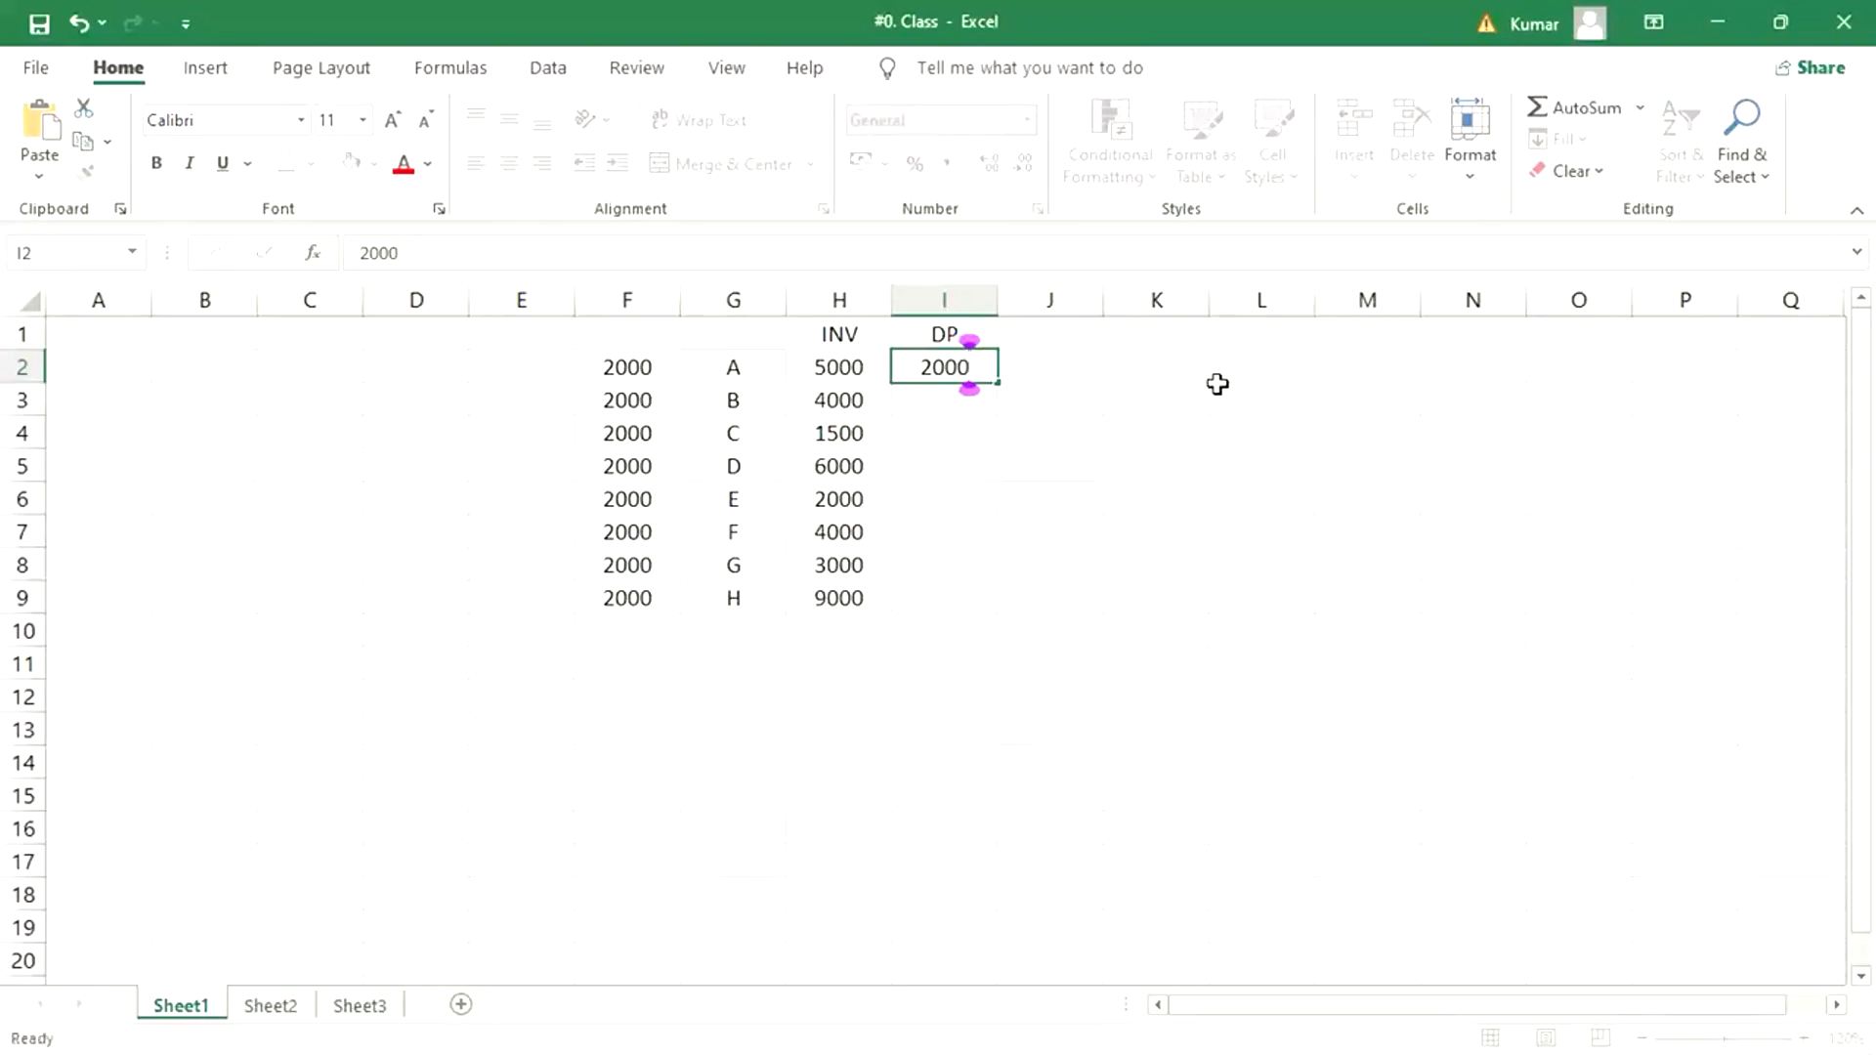
{"action": "key", "text": "Return"}
{"action": "type", "text": "1000"}
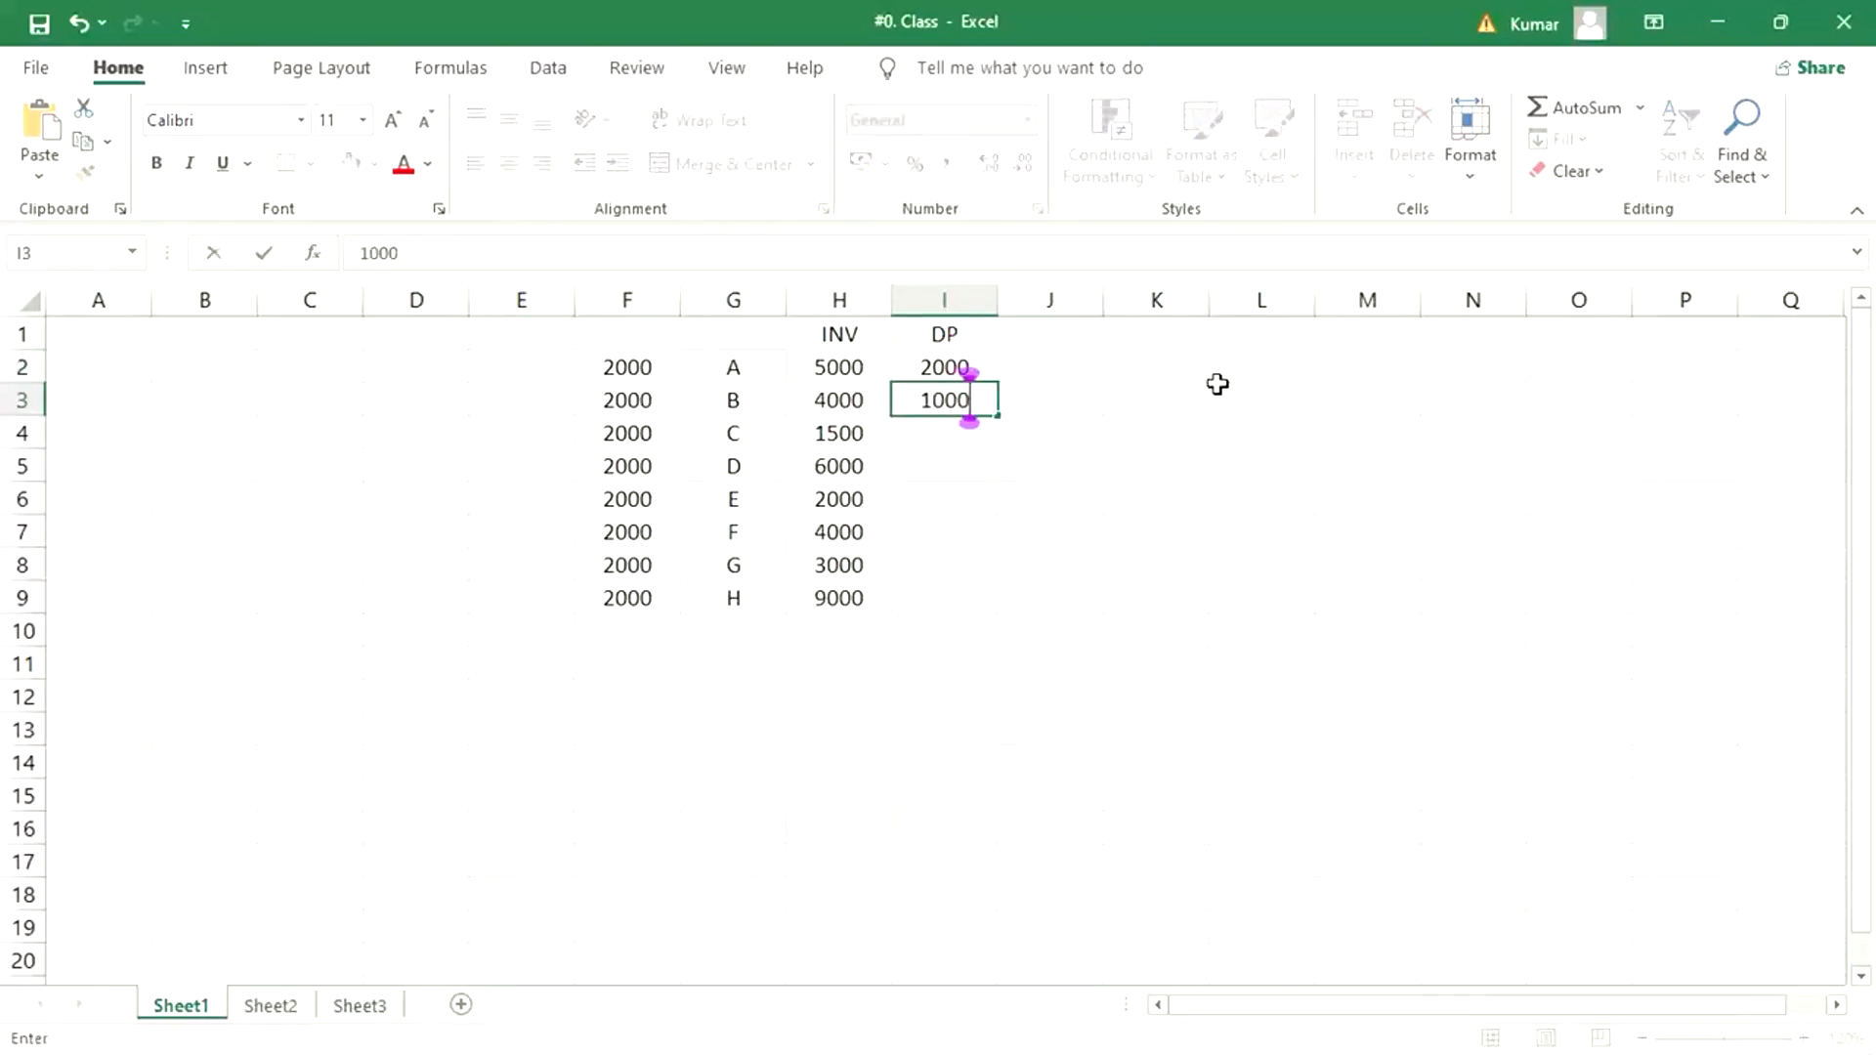
{"action": "key", "text": "Return"}
{"action": "key", "text": "Return"}
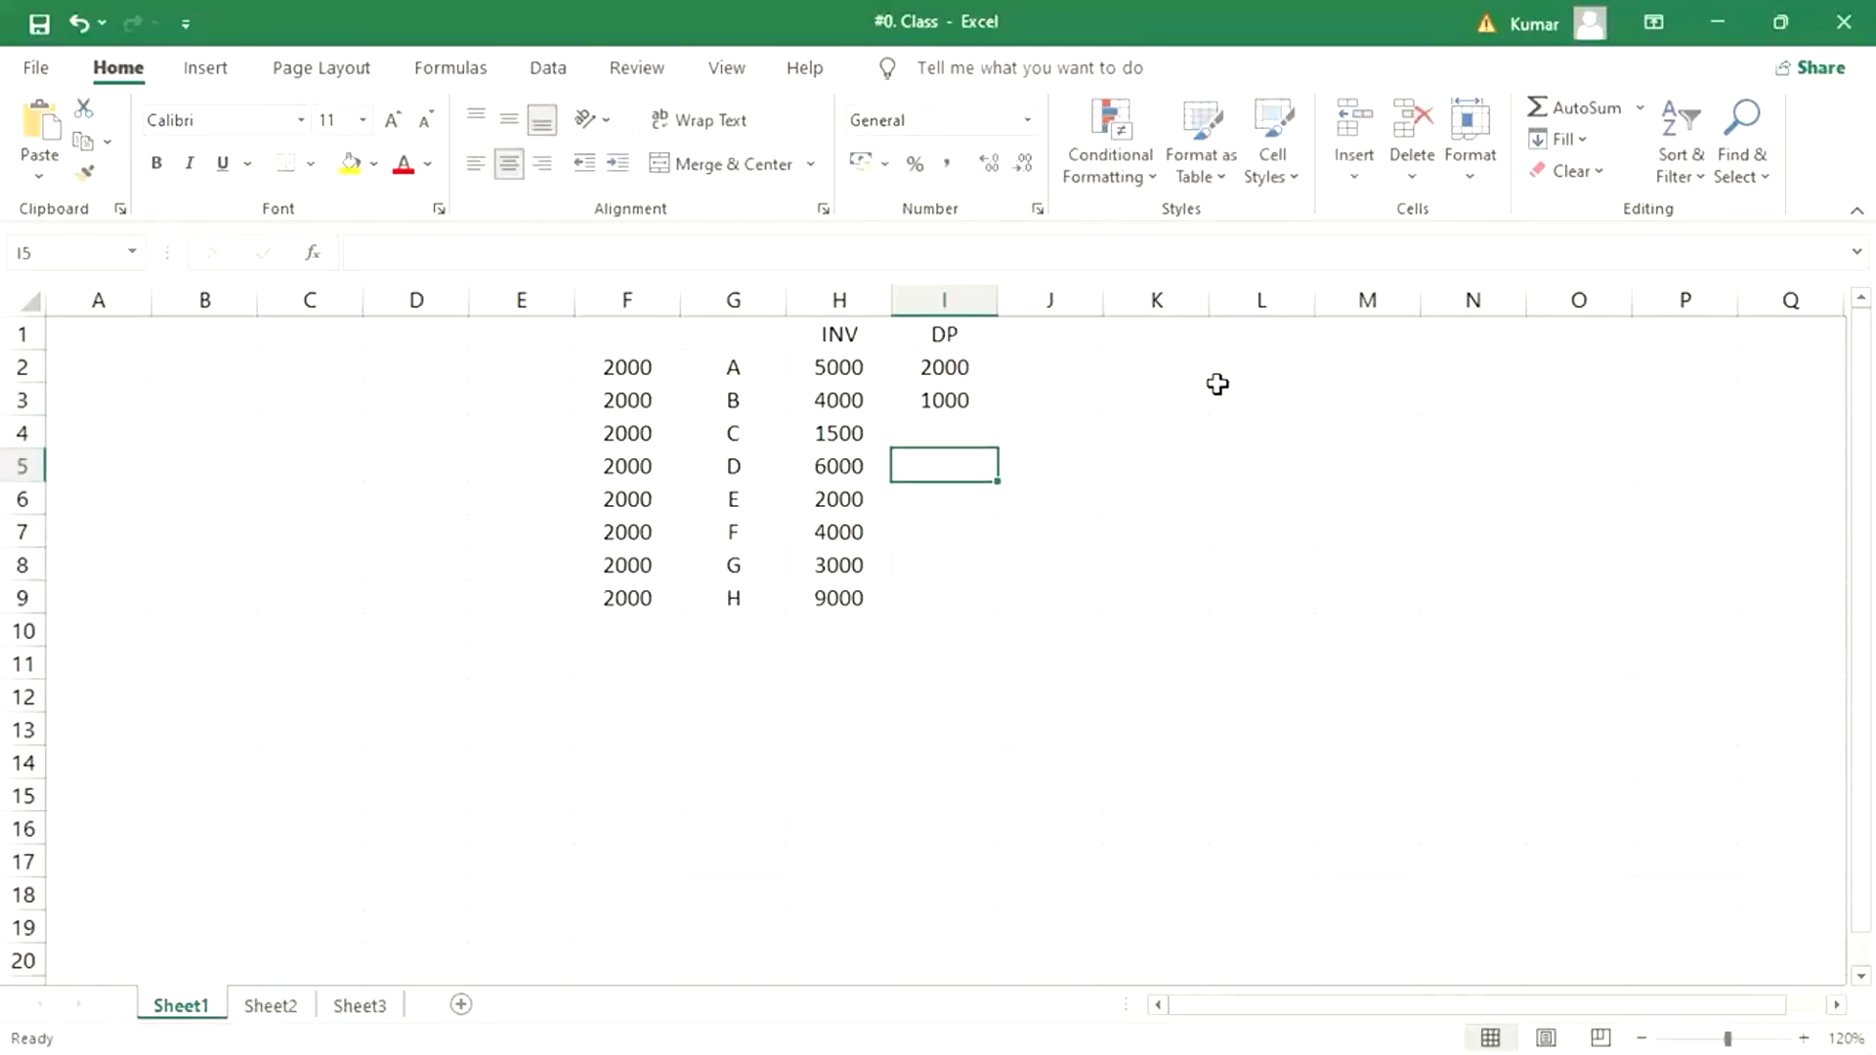
{"action": "type", "text": "2500"}
{"action": "key", "text": "Return"}
{"action": "key", "text": "Return"}
{"action": "type", "text": "1000"}
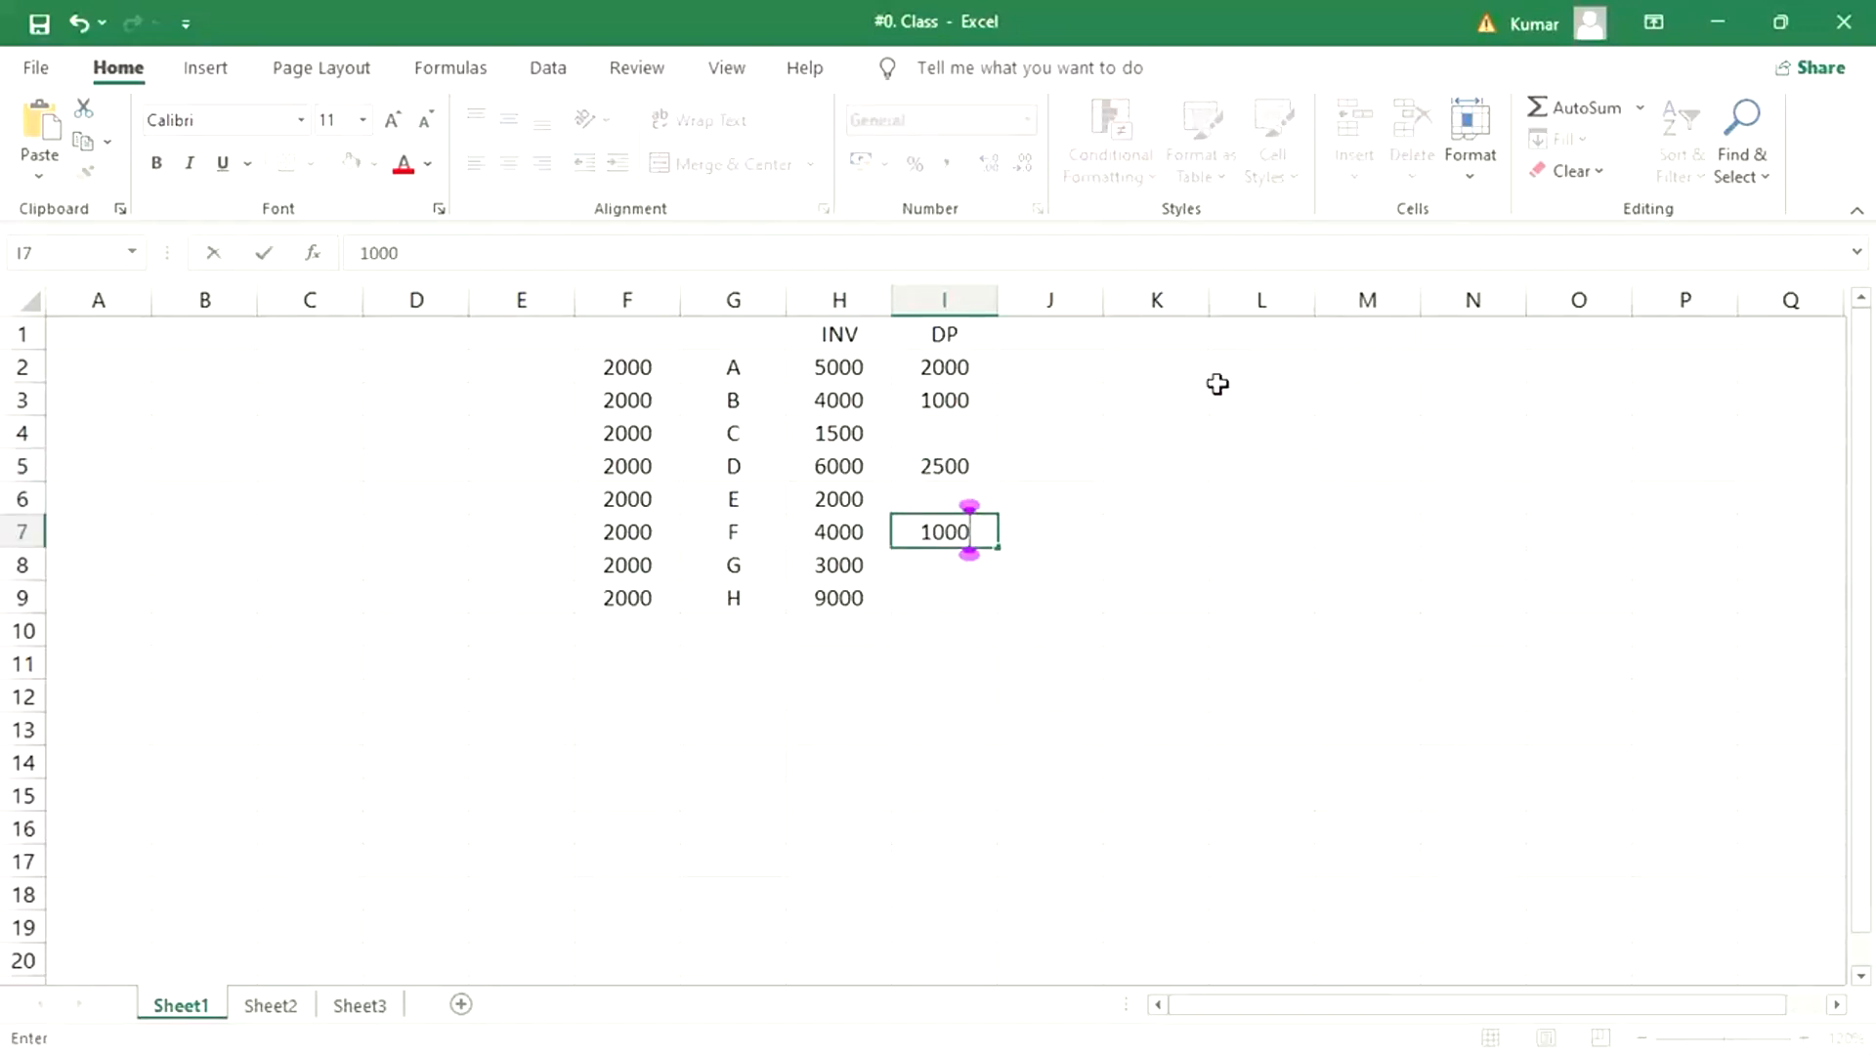
{"action": "key", "text": "Return"}
{"action": "key", "text": "Return"}
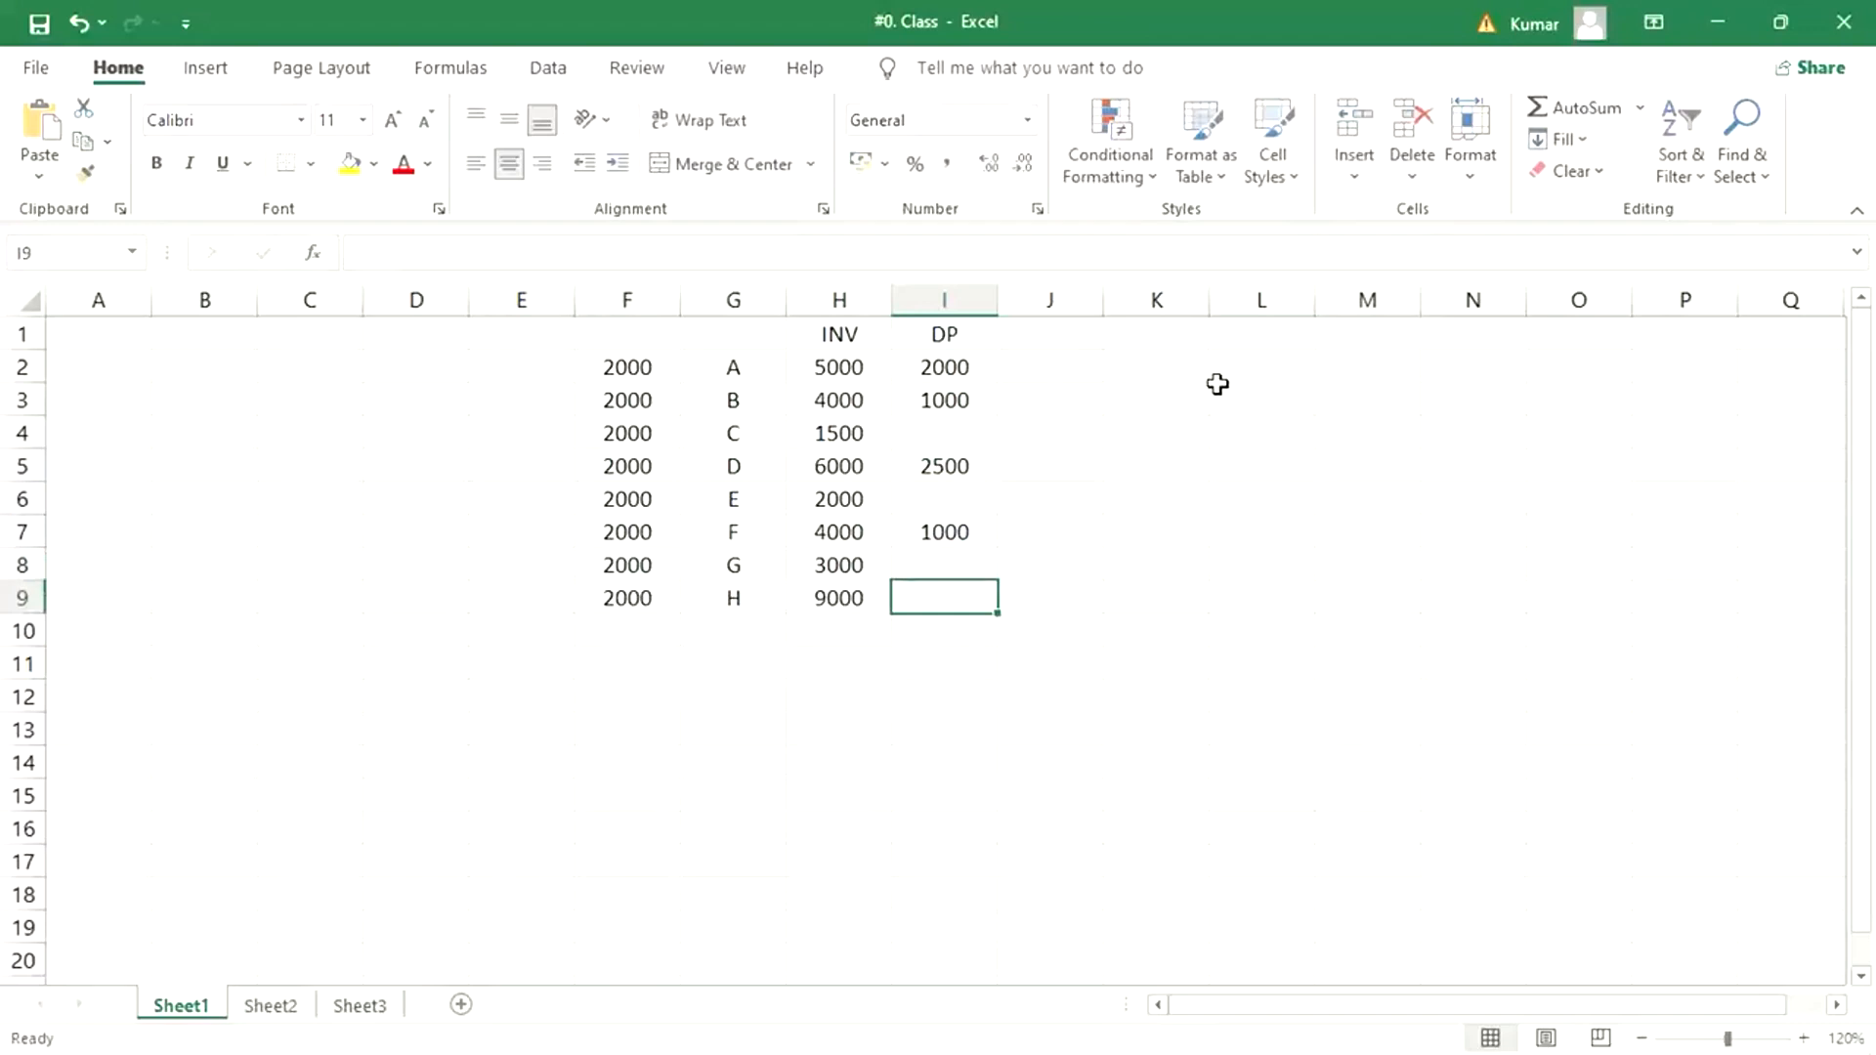
{"action": "type", "text": "3000"}
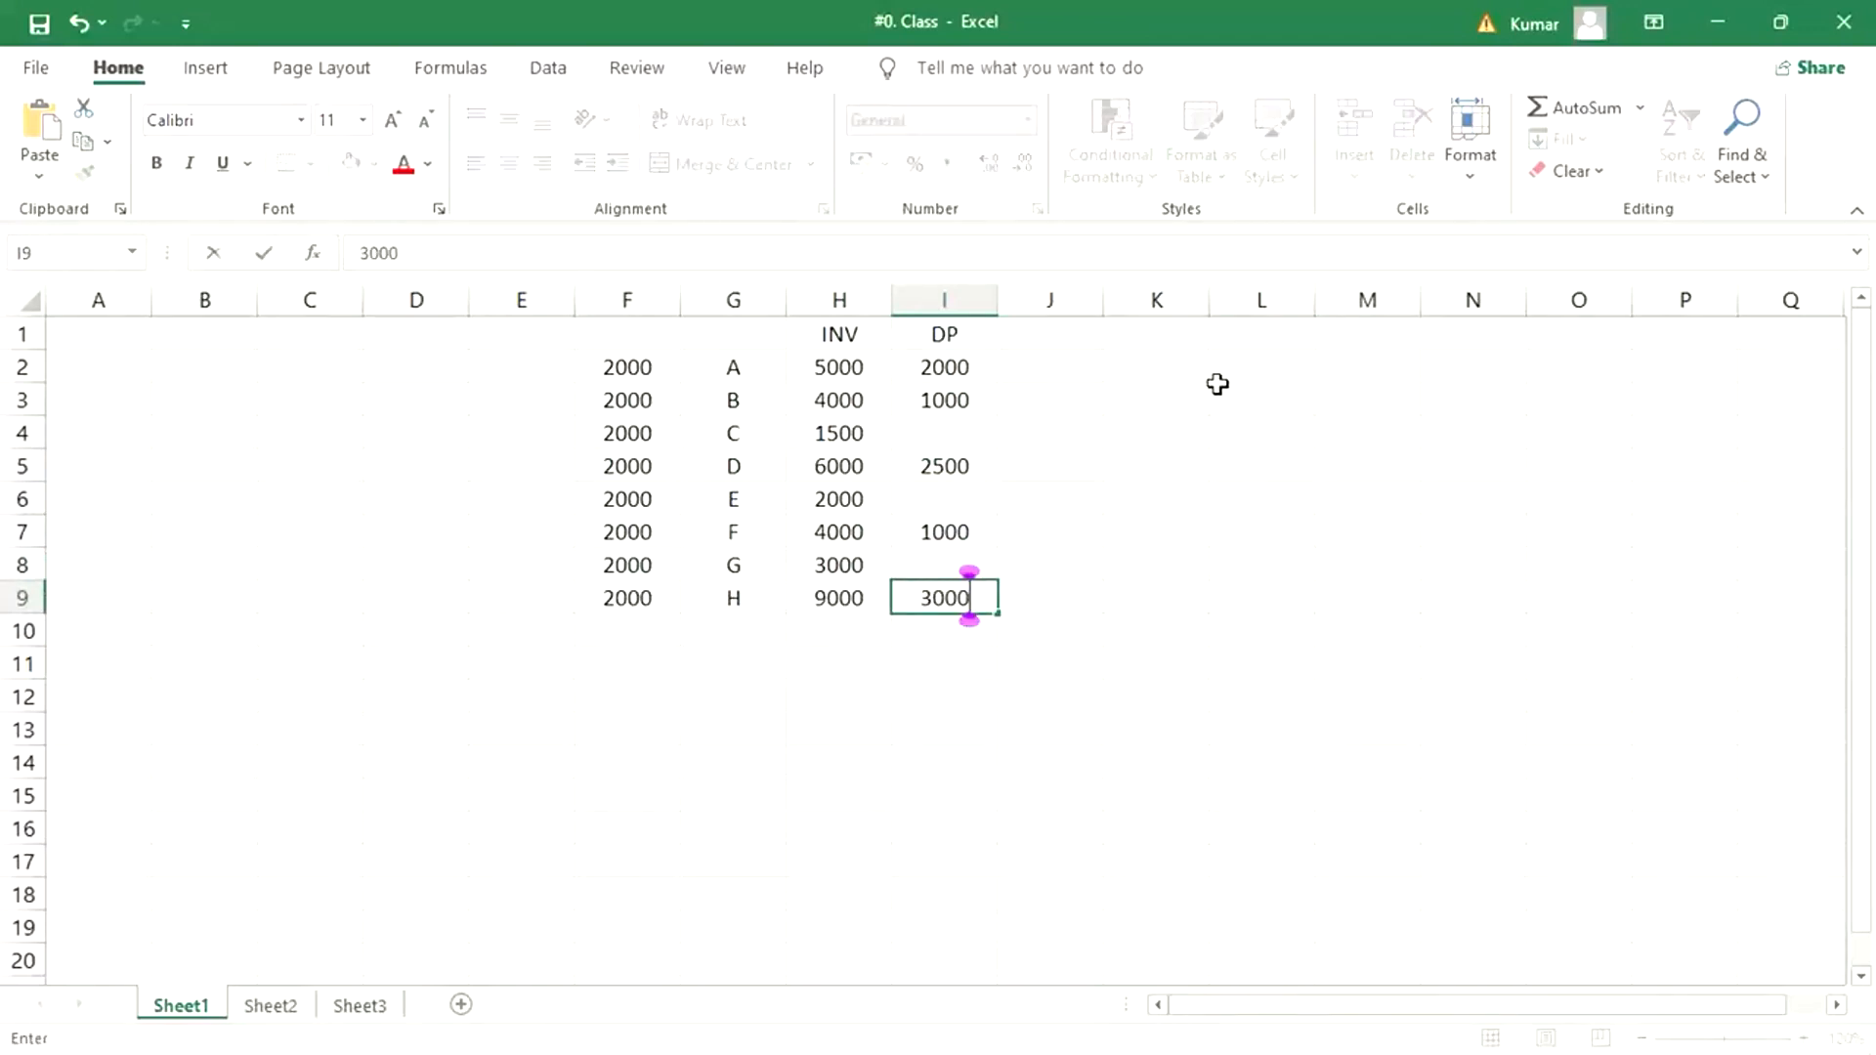
{"action": "key", "text": "Return"}
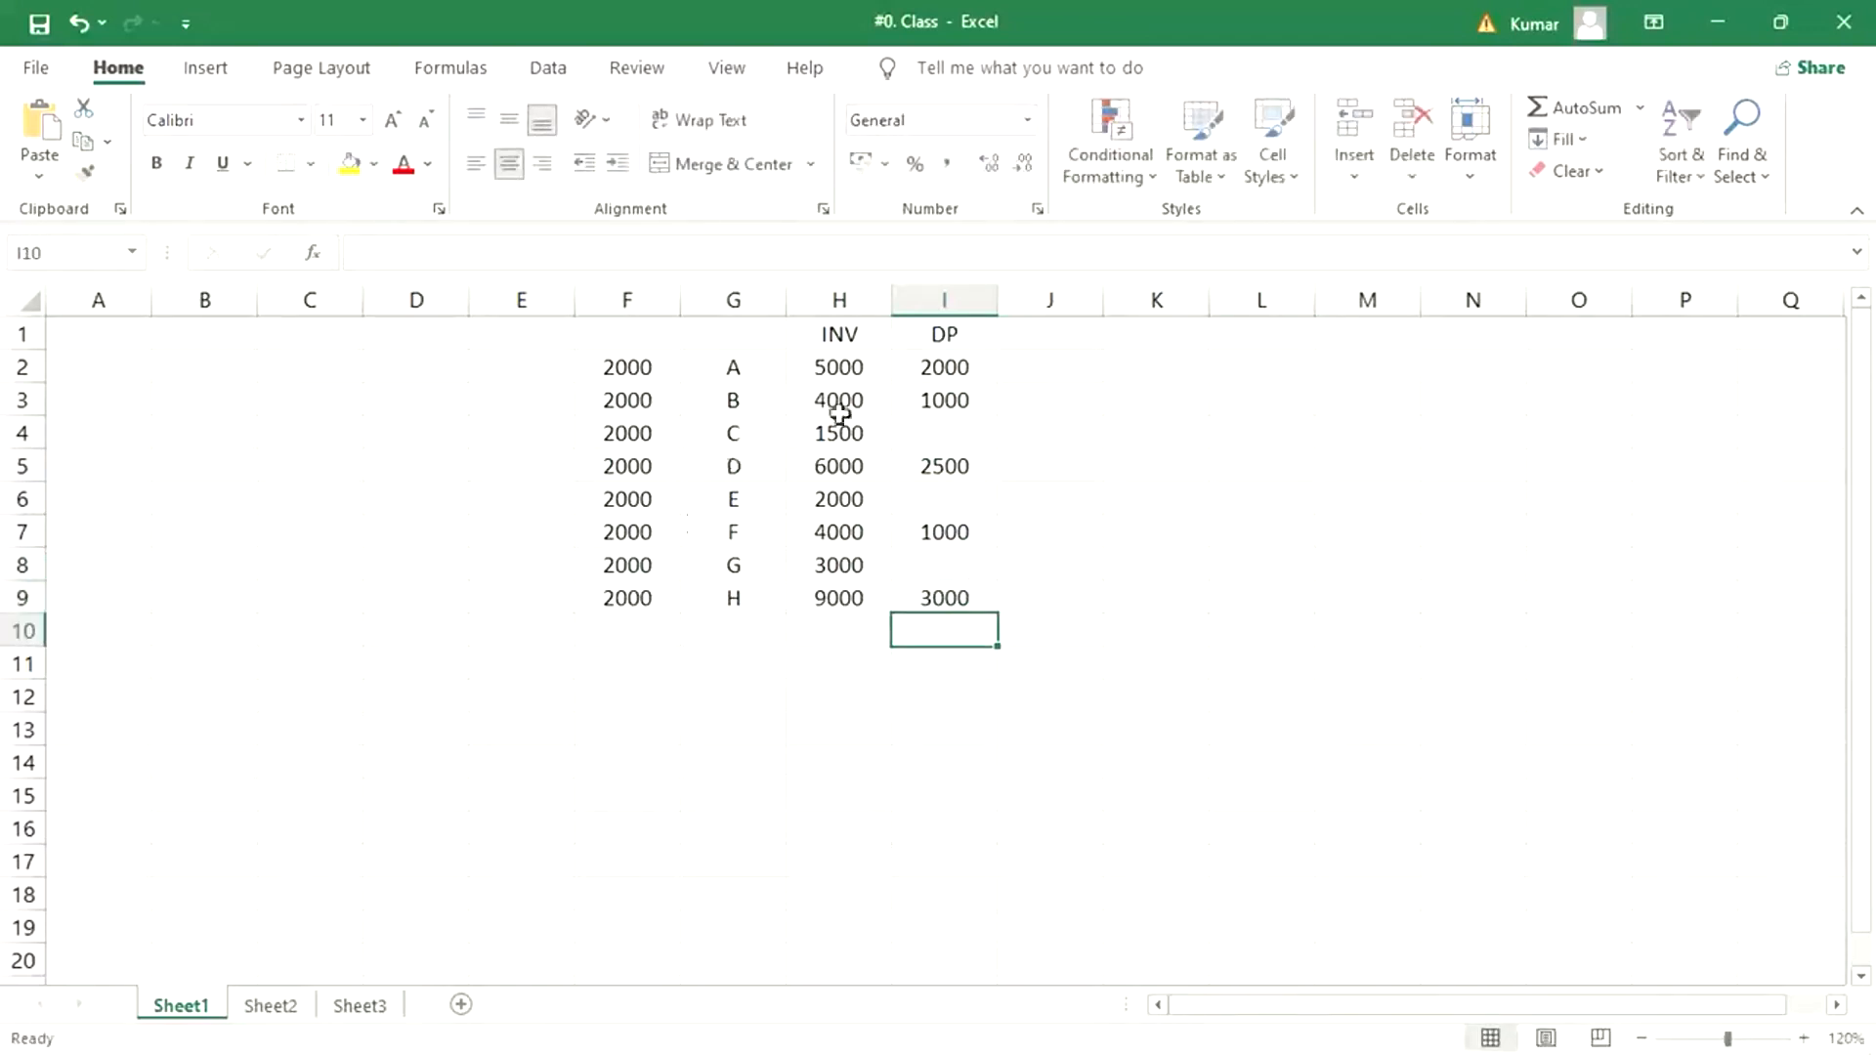
{"action": "left_click_drag", "start_coordinate": [944, 368], "coordinate": [941, 587]}
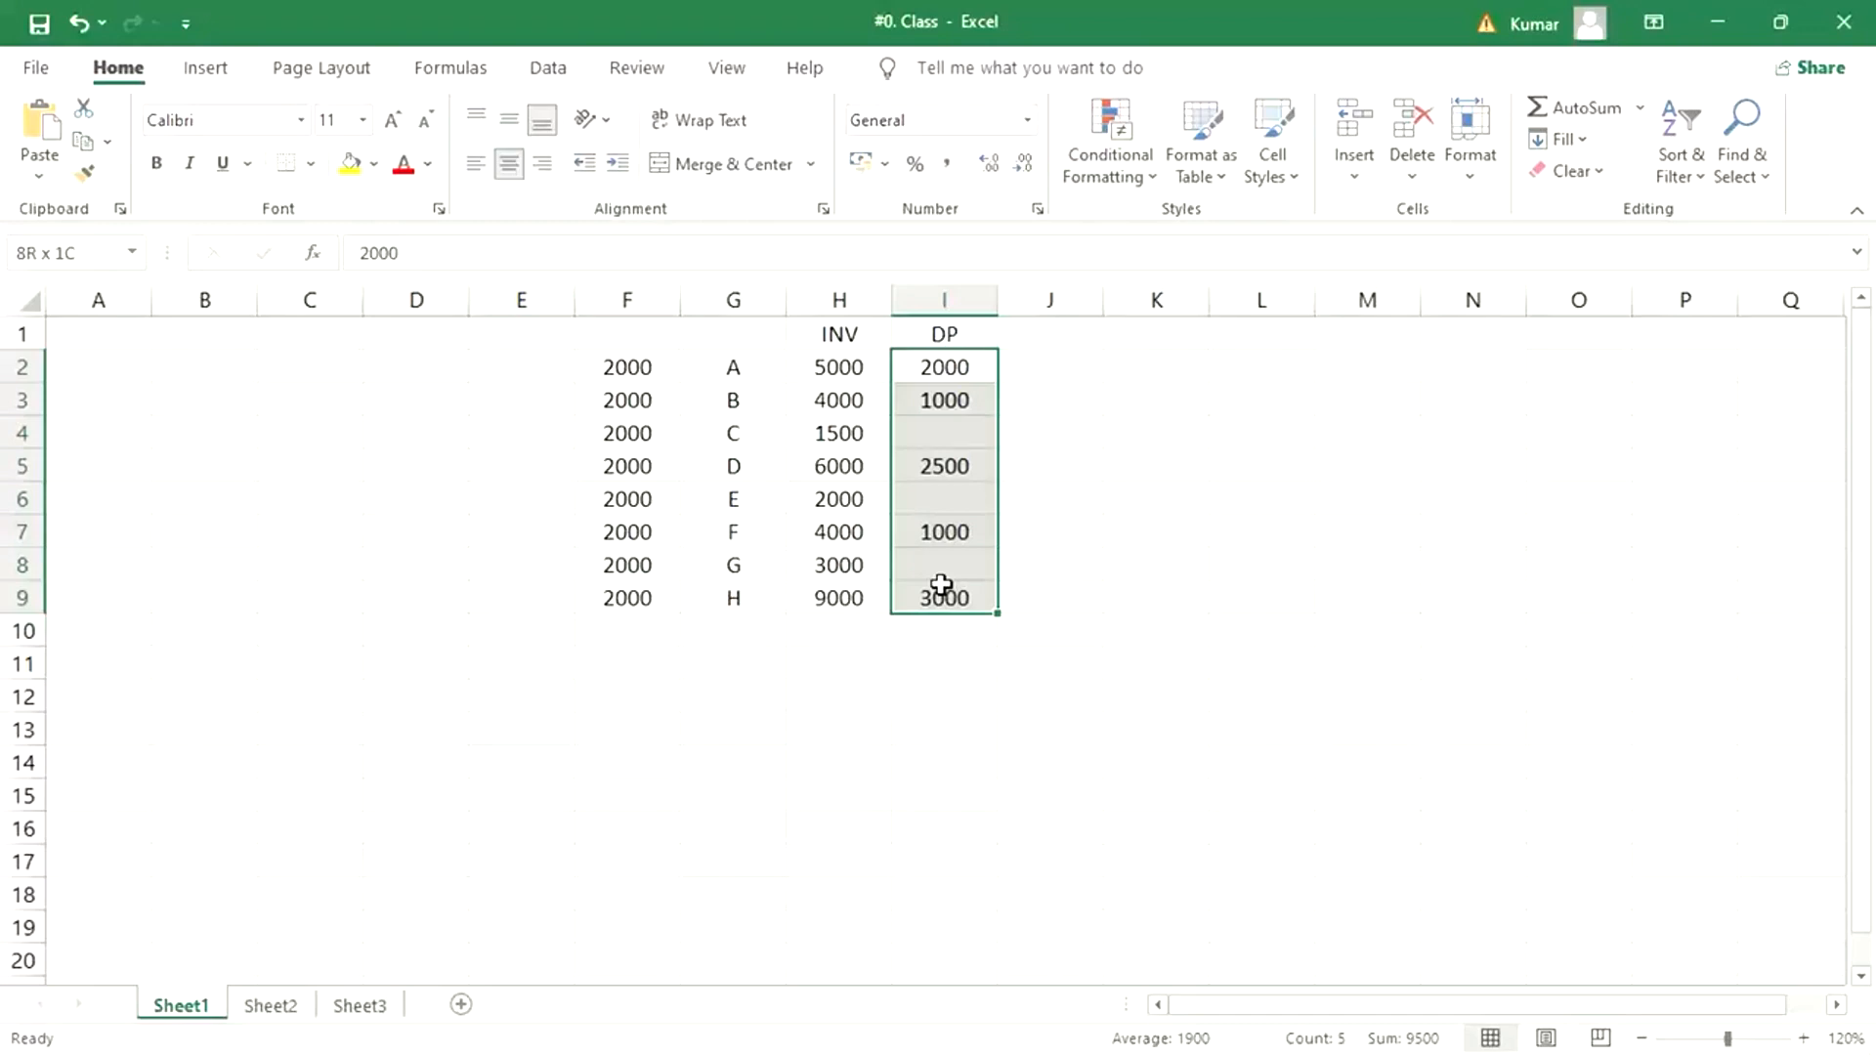
{"action": "left_click_drag", "start_coordinate": [941, 586], "coordinate": [941, 586]}
{"action": "left_click", "coordinate": [506, 374]}
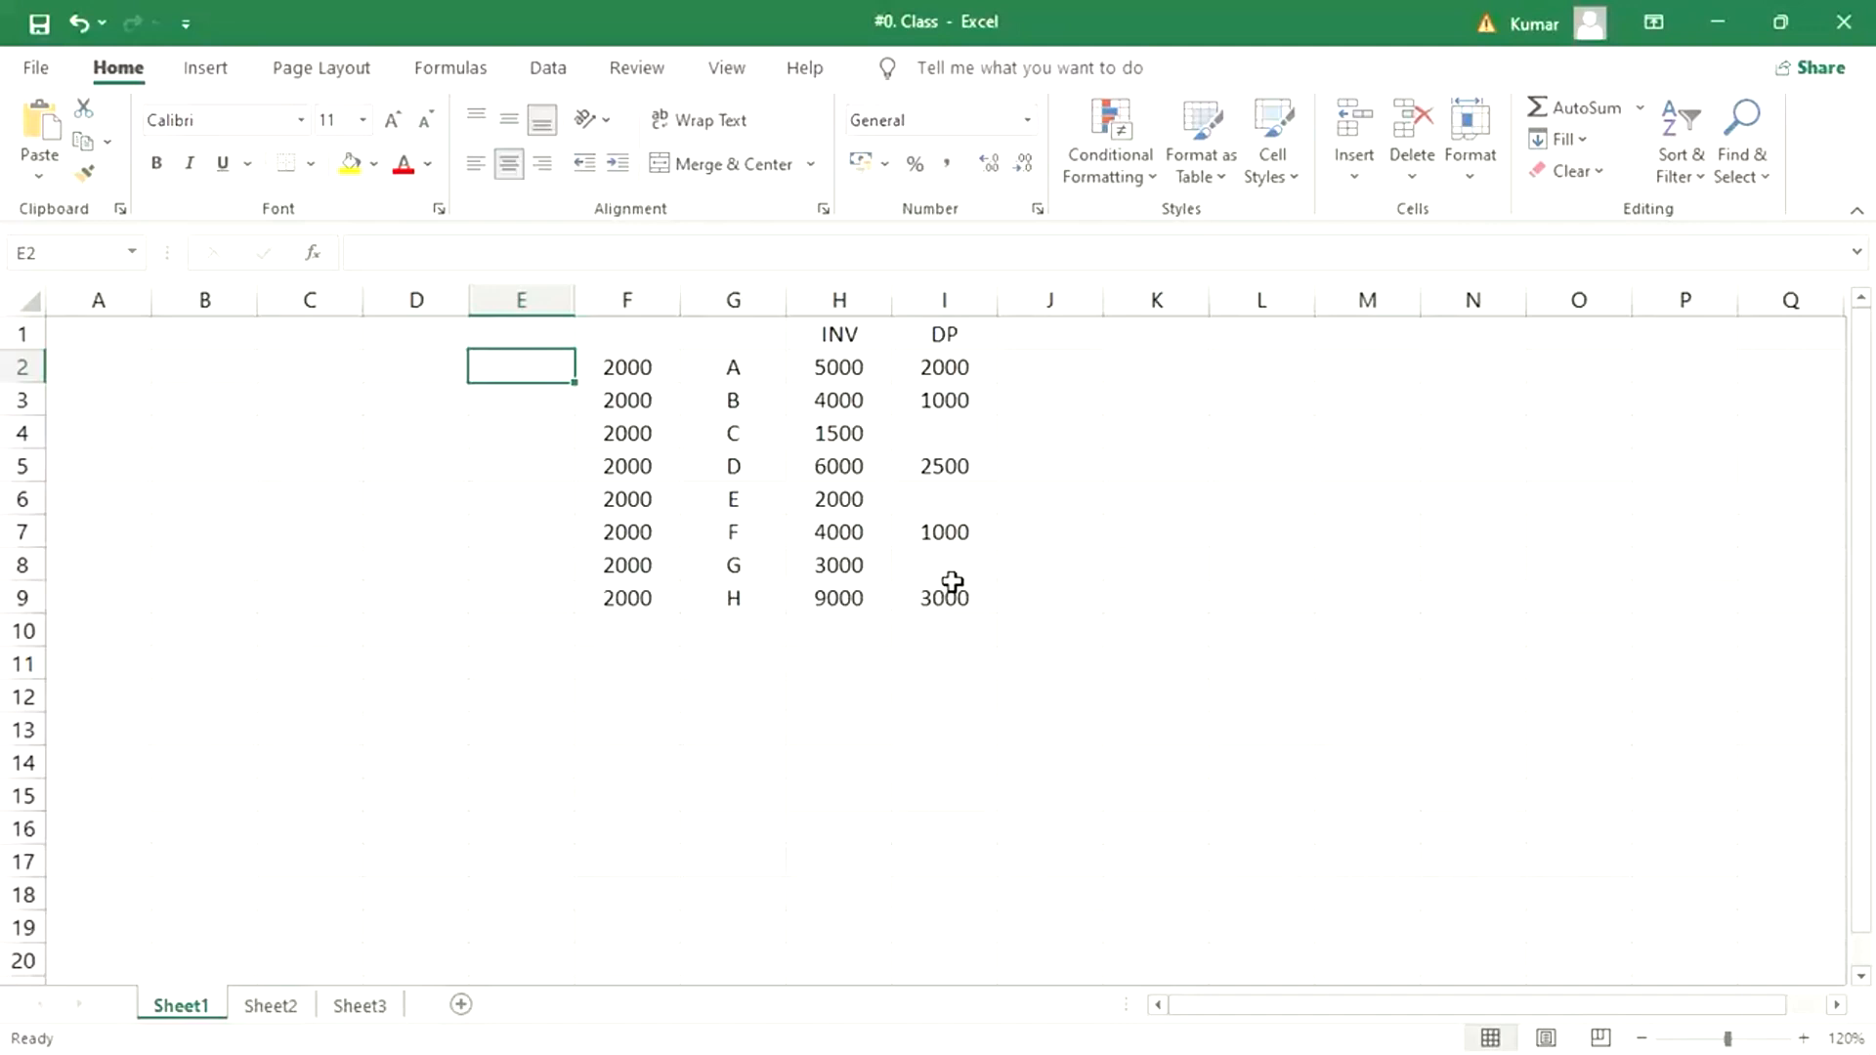
- Switch to PowerPoint and check the slide listing the vendor down payment configuration and end user steps
{"action": "mouse_move", "coordinate": [578, 1041]}
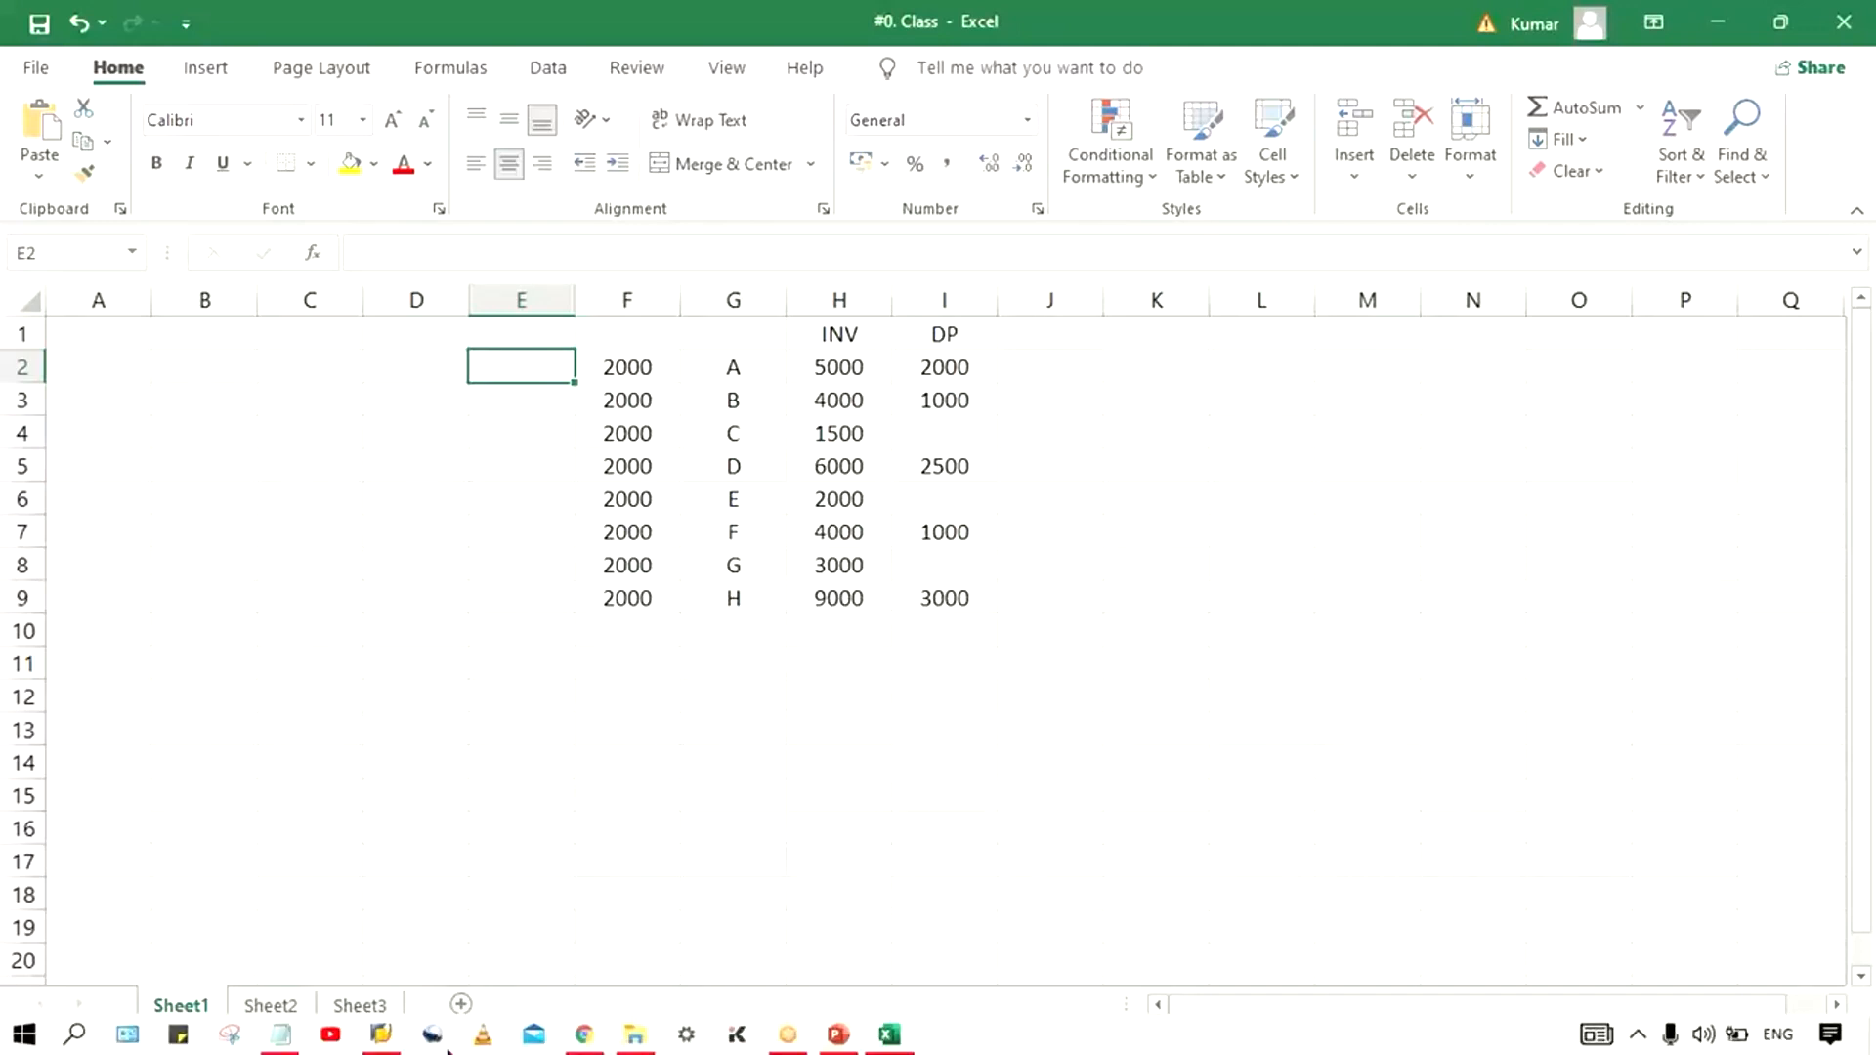
{"action": "left_click", "coordinate": [838, 1033]}
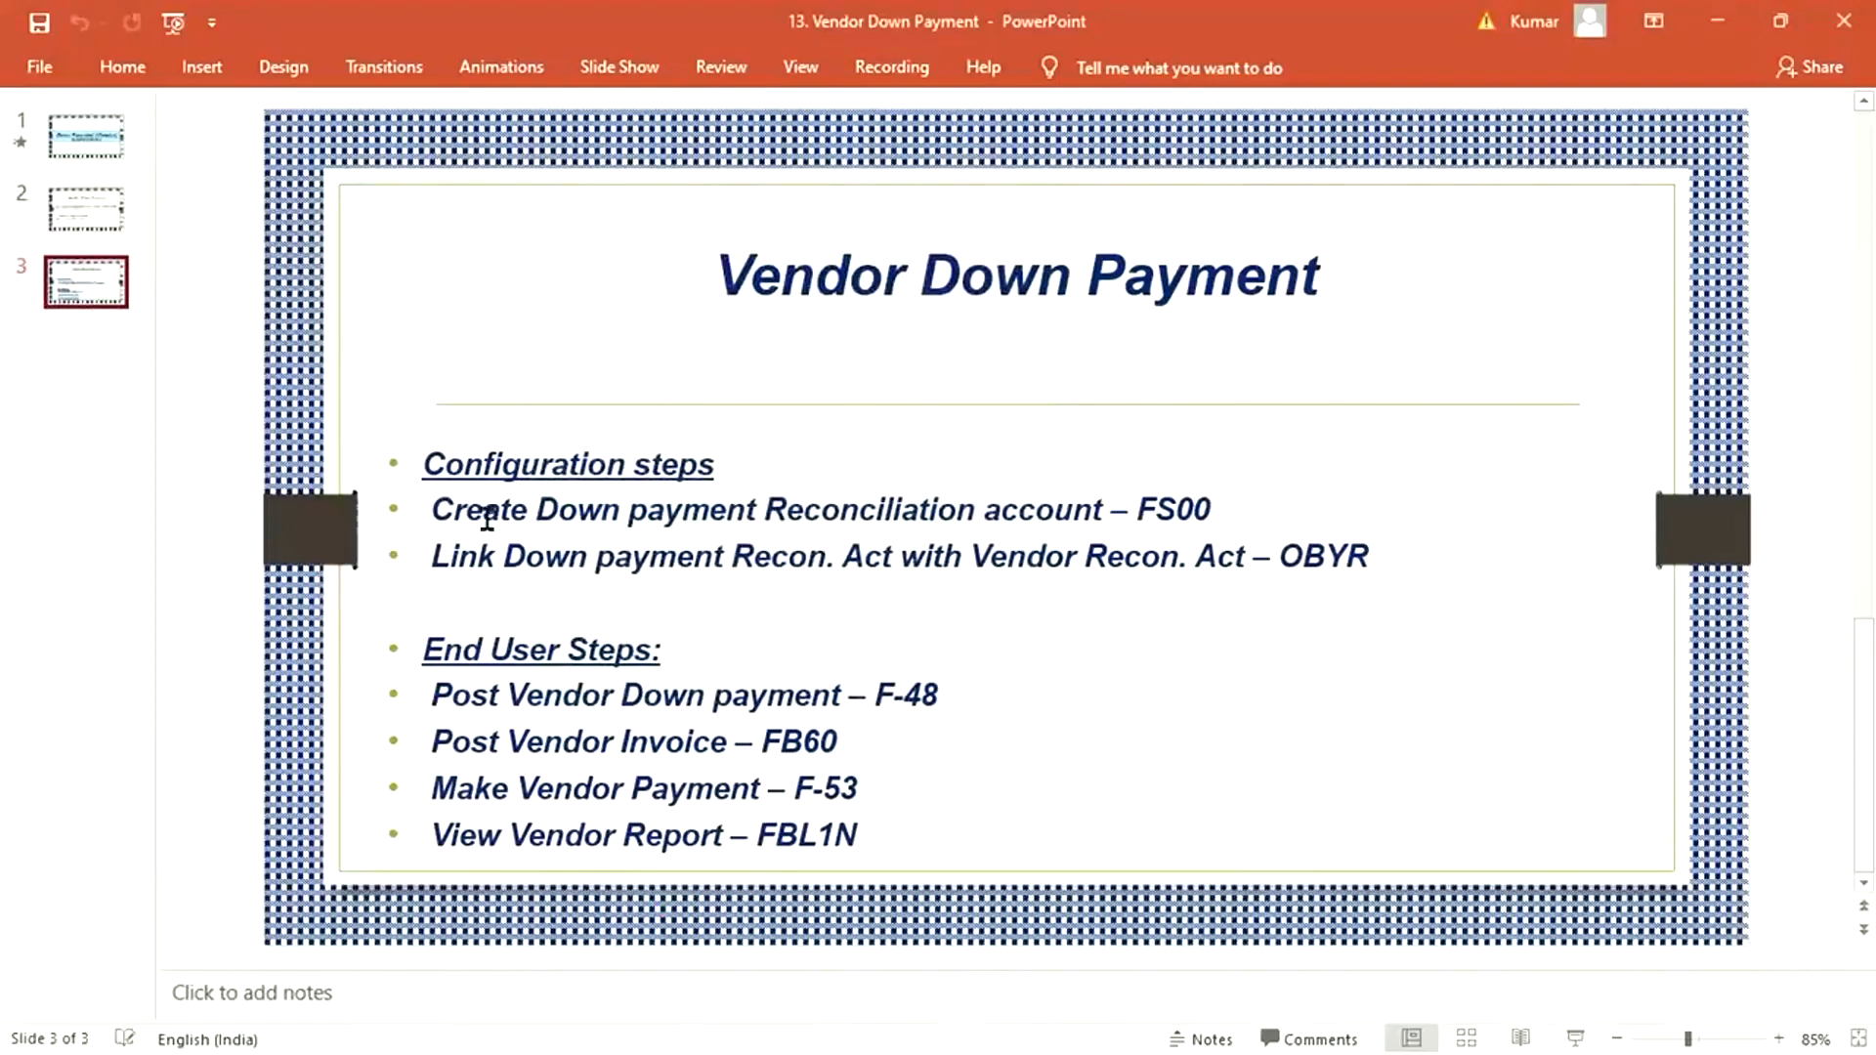
- Switch to SAP Logon and open the logon screen of the SAP_2 connection
{"action": "mouse_move", "coordinate": [601, 1017]}
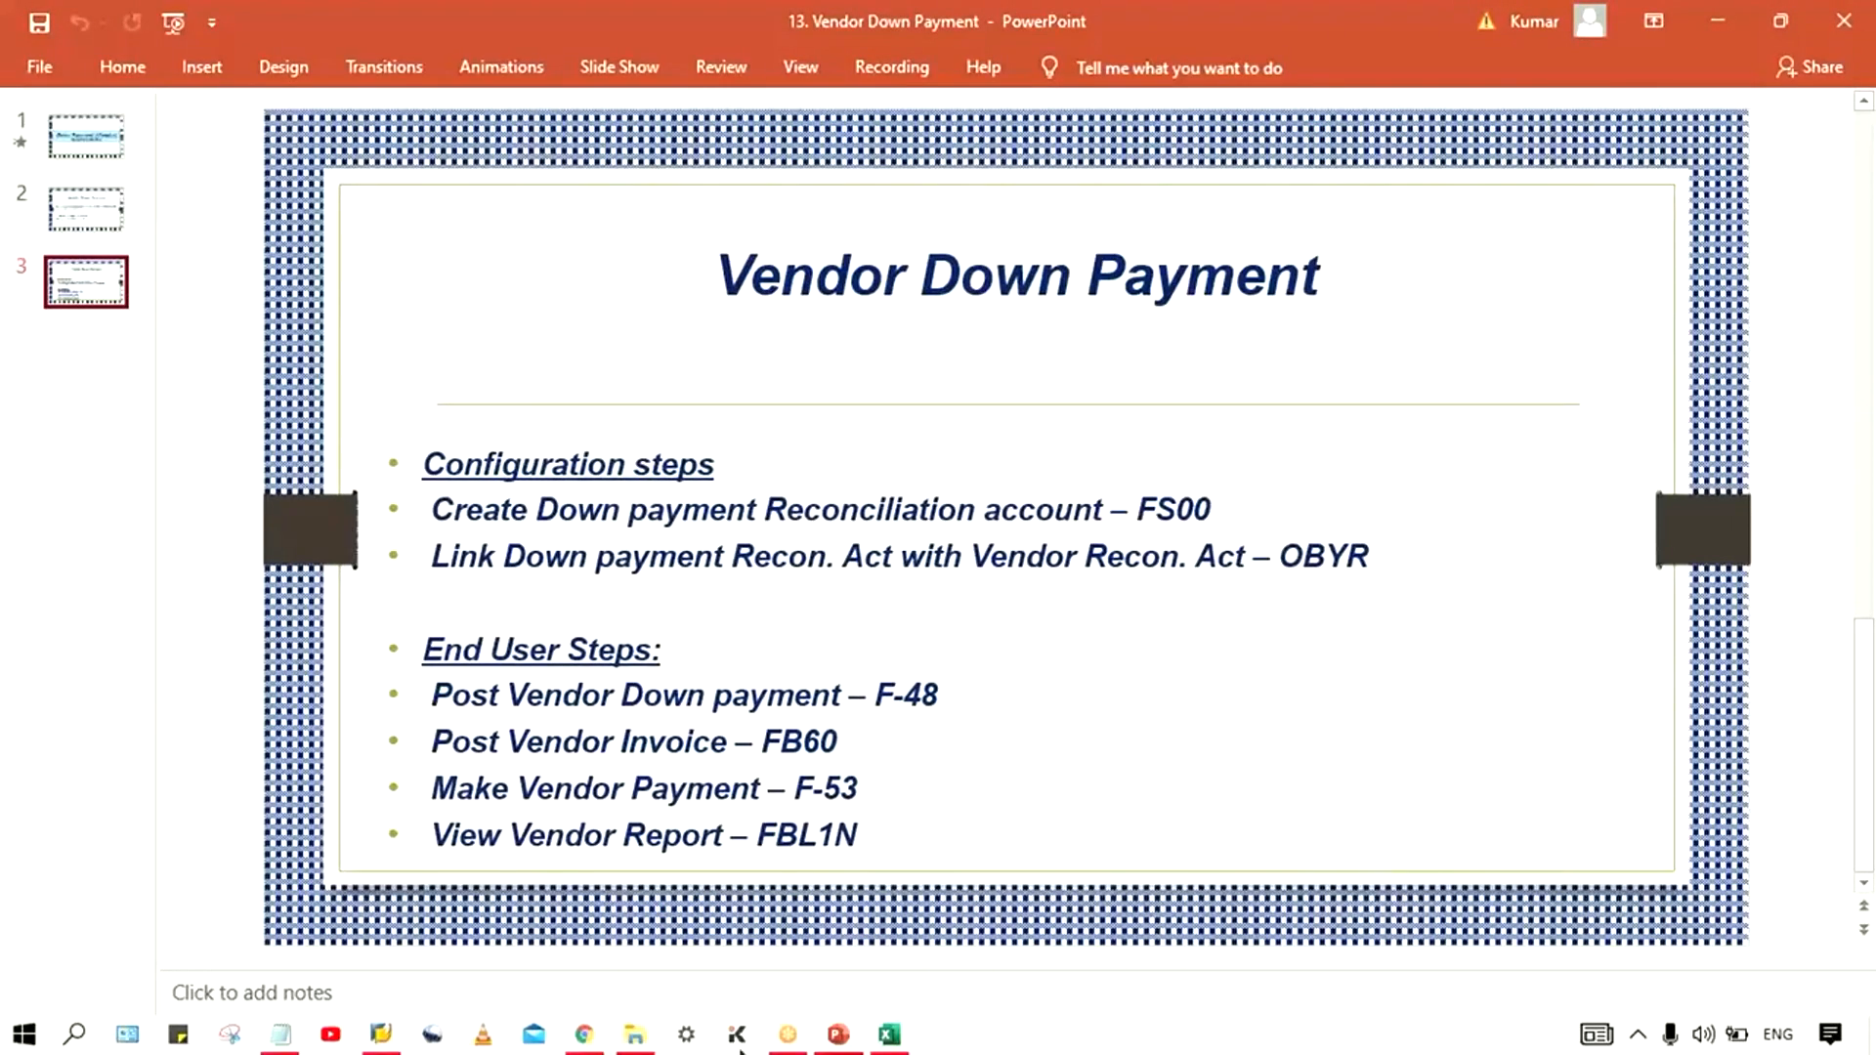
{"action": "left_click", "coordinate": [369, 1034]}
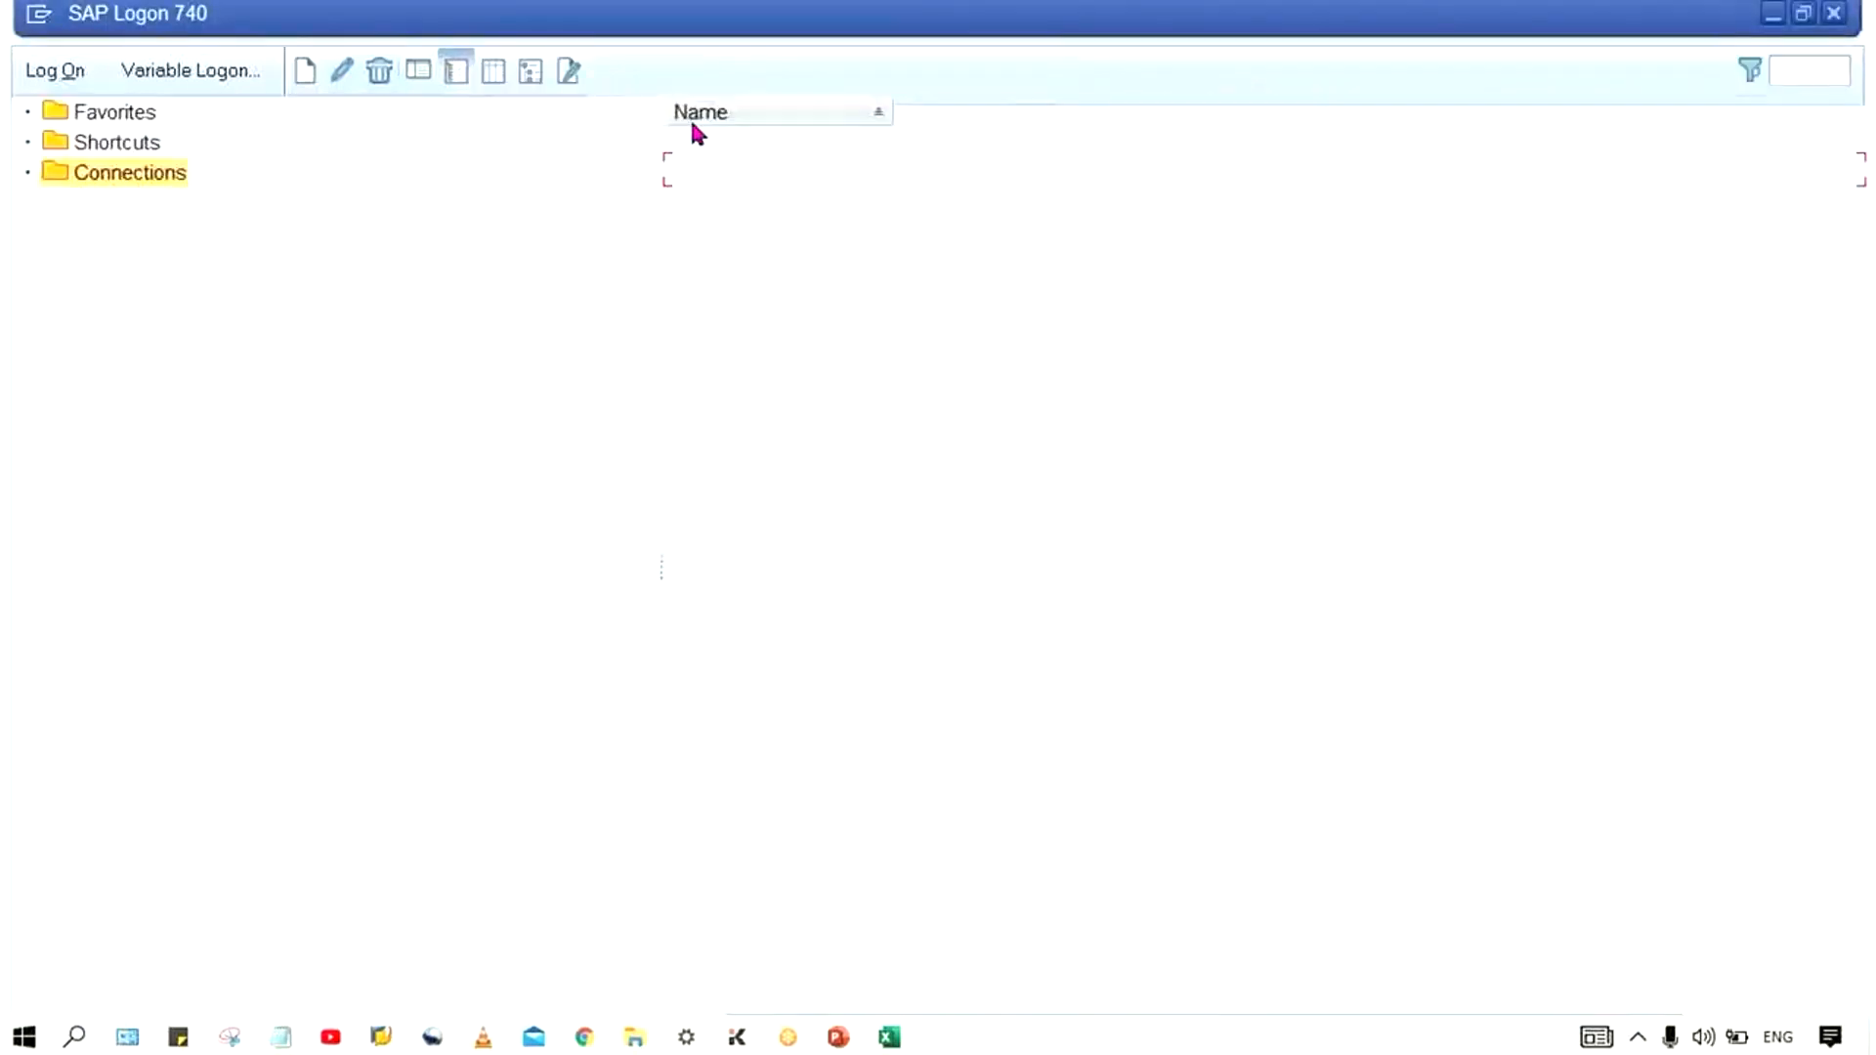
{"action": "left_click", "coordinate": [773, 146]}
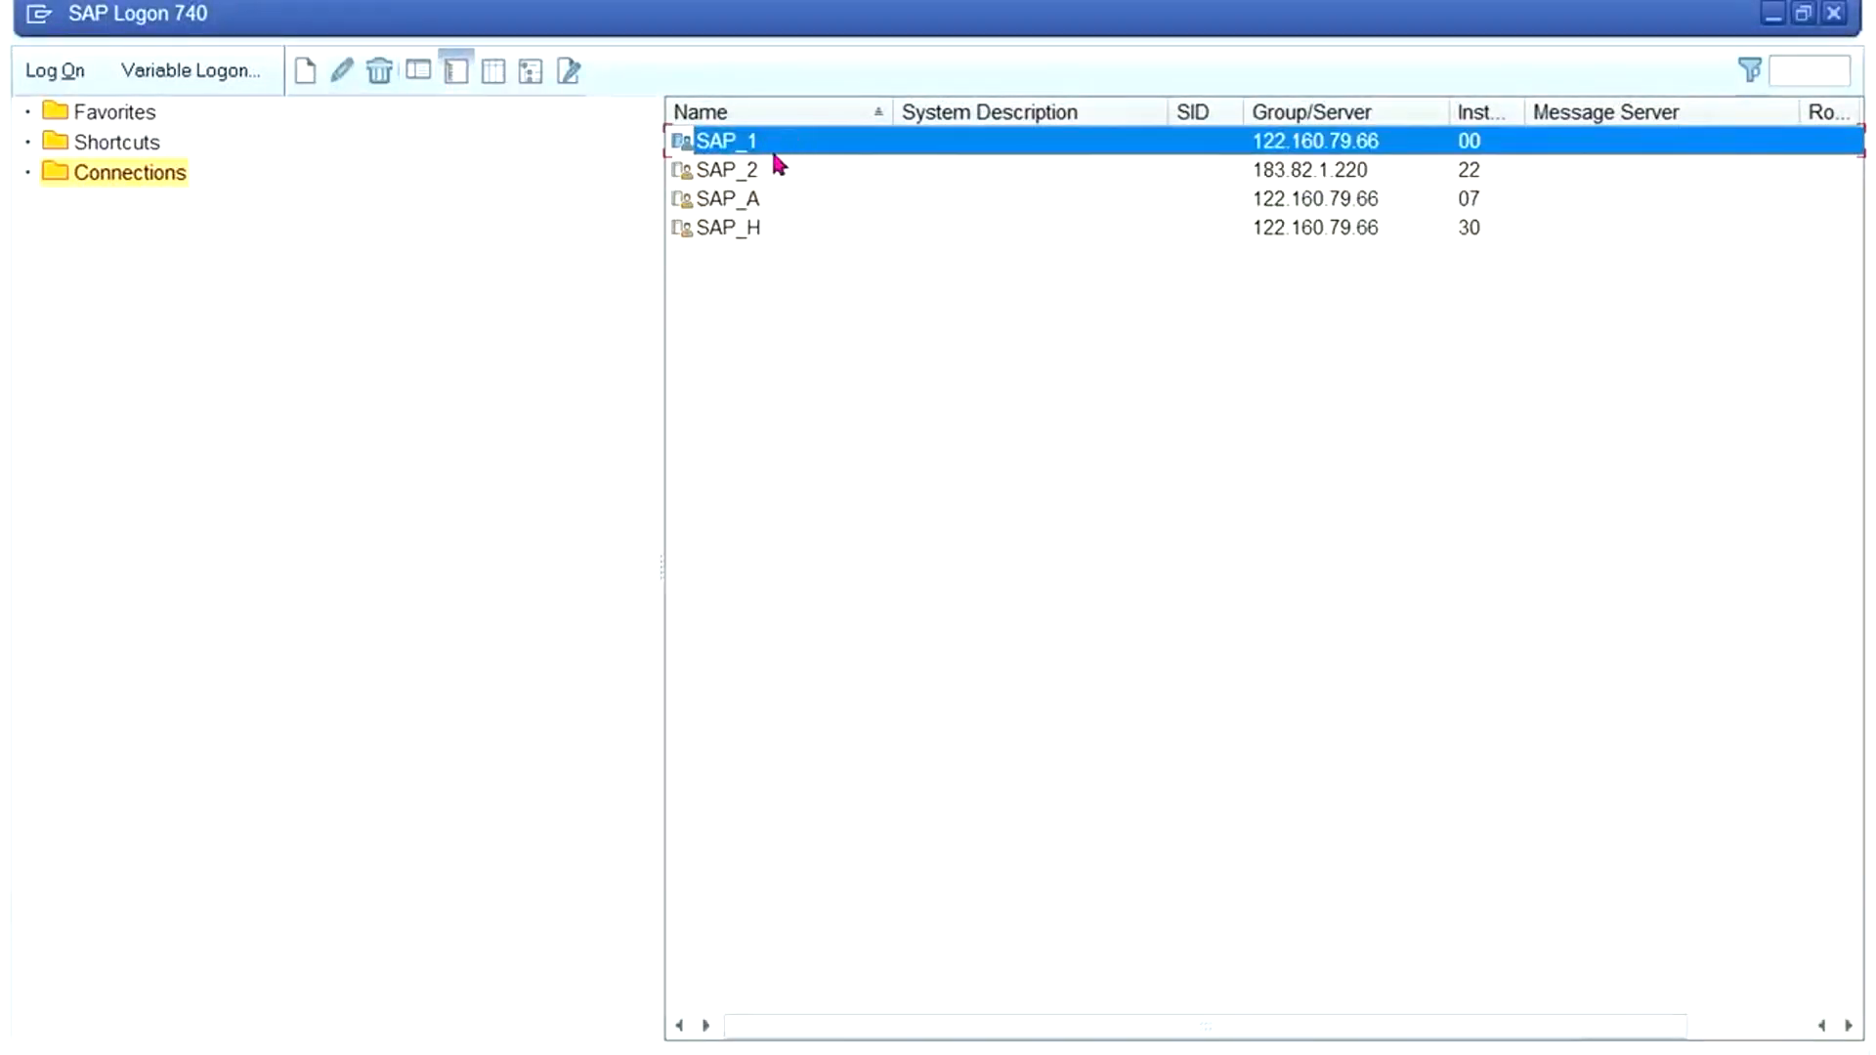
{"action": "double_click", "coordinate": [762, 170]}
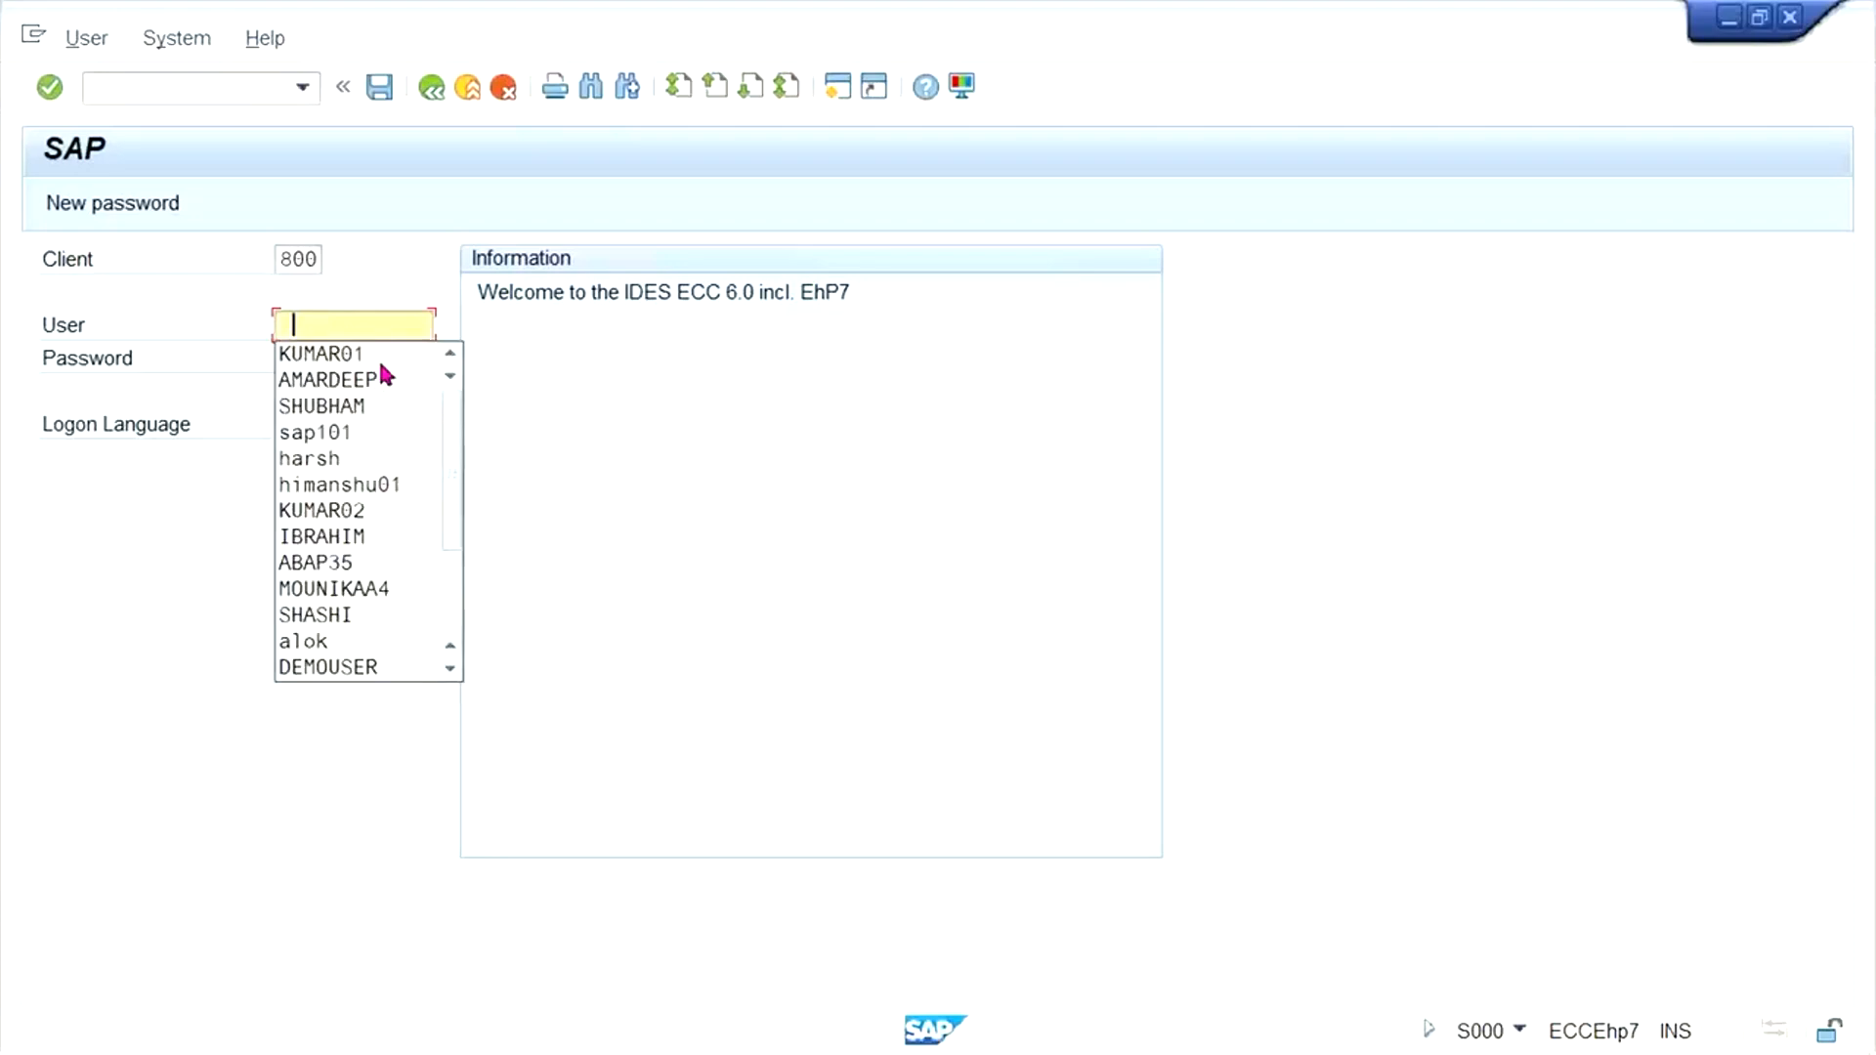
- Log on to client 800 by choosing the first suggested user and entering the account password
{"action": "left_click", "coordinate": [364, 355]}
{"action": "key", "text": "Tab"}
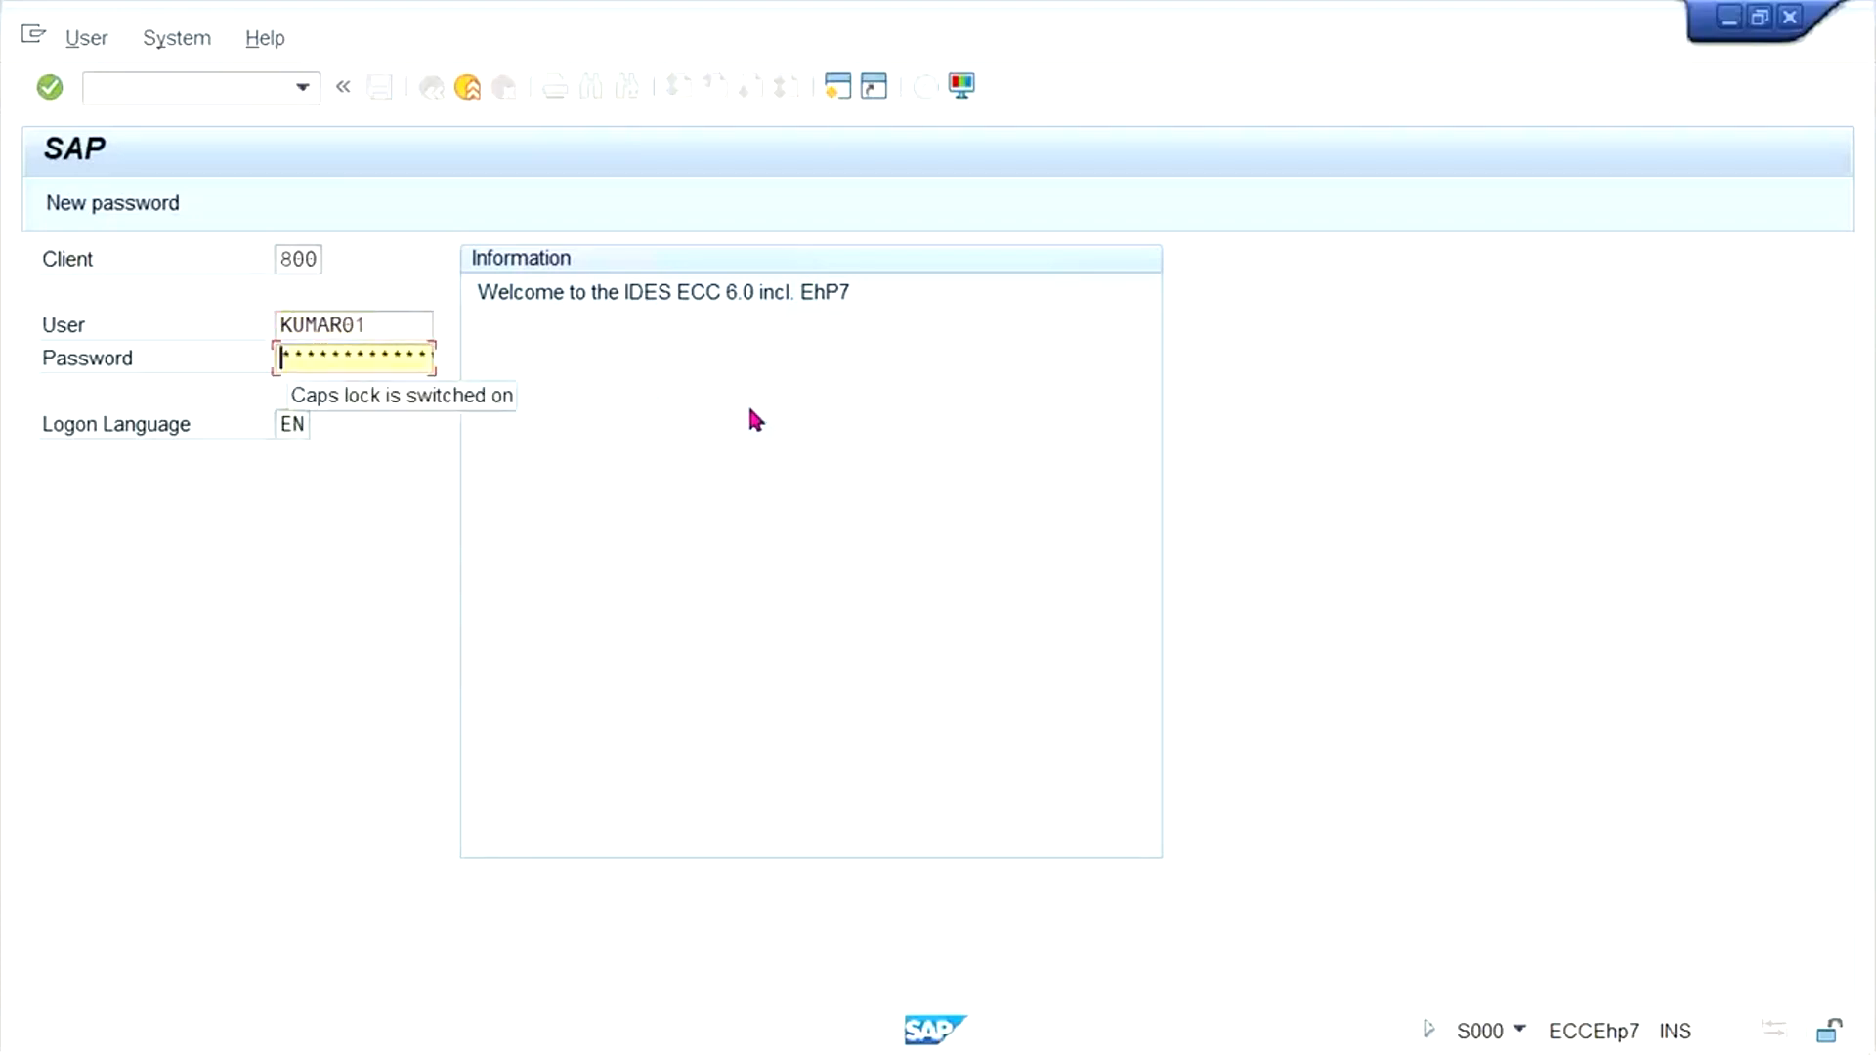
{"action": "type", "text": "*********"}
{"action": "key", "text": "Return"}
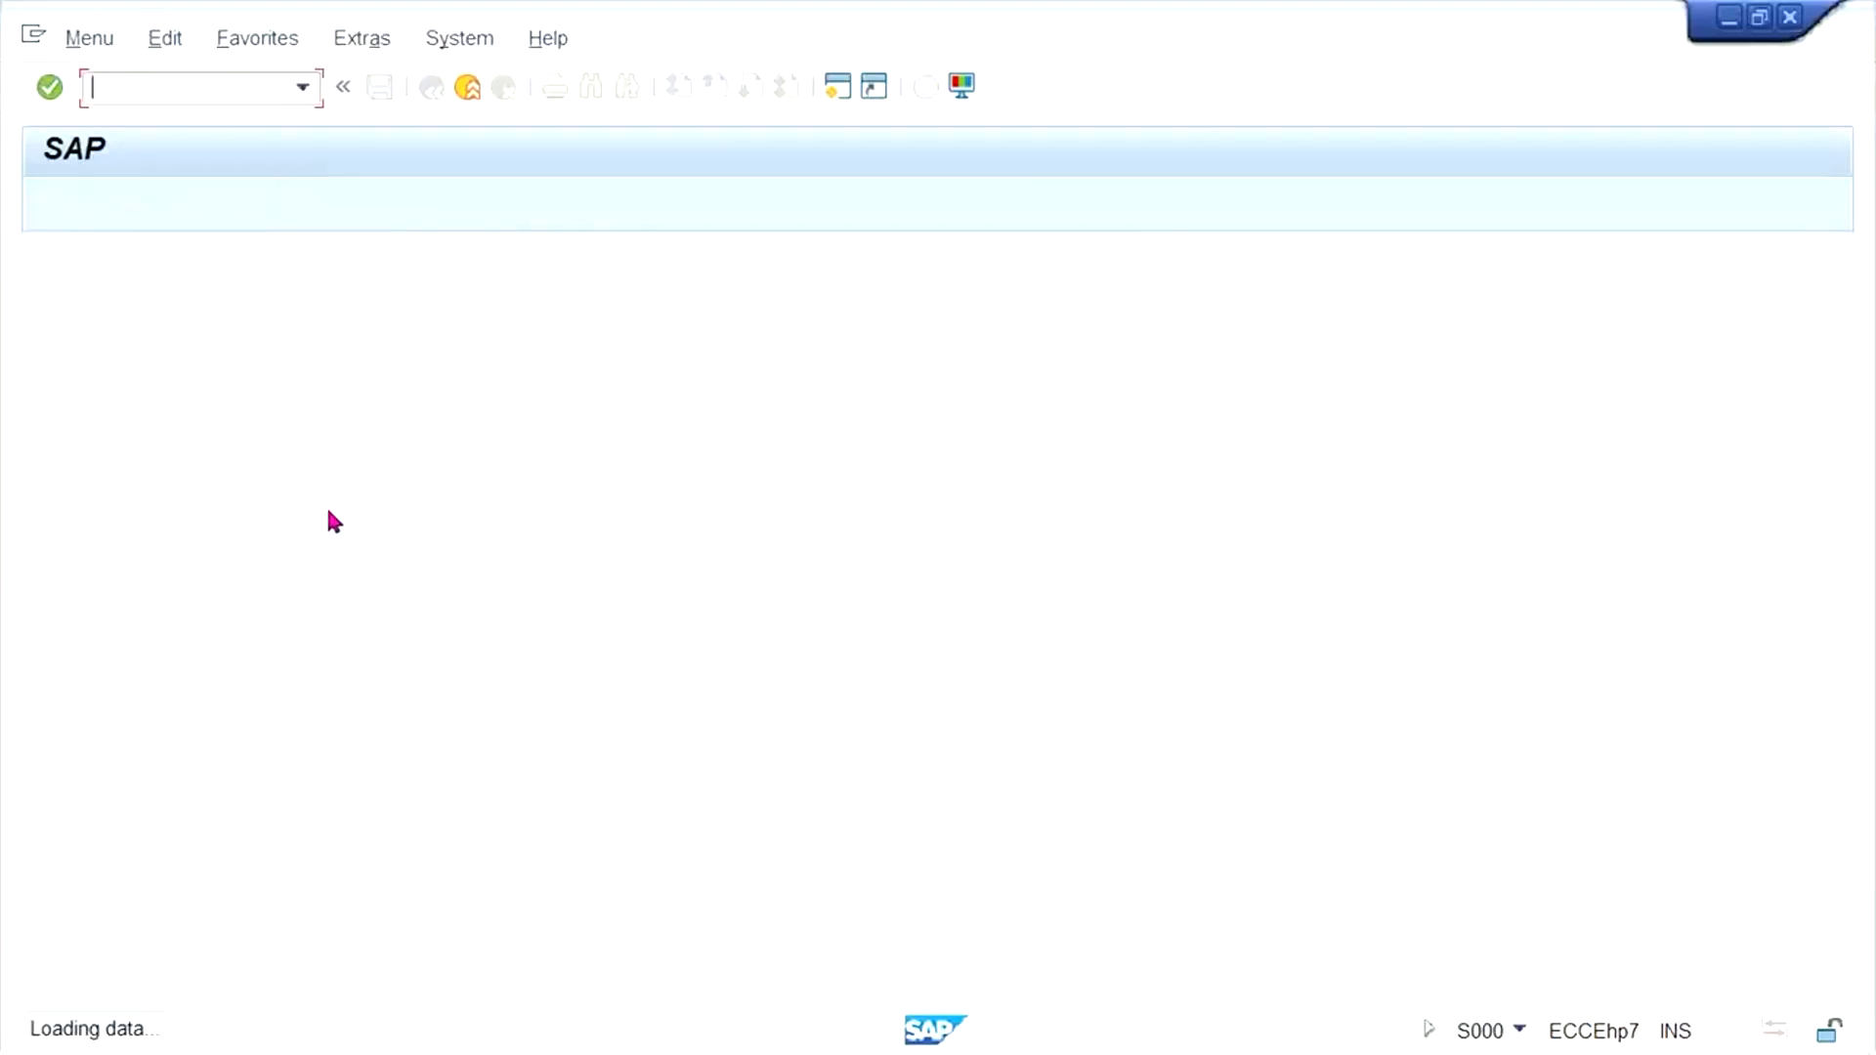
- Open transaction FS00 and expand the revenue and asset account groups of company code TM33
{"action": "type", "text": "FS00"}
{"action": "key", "text": "Return"}
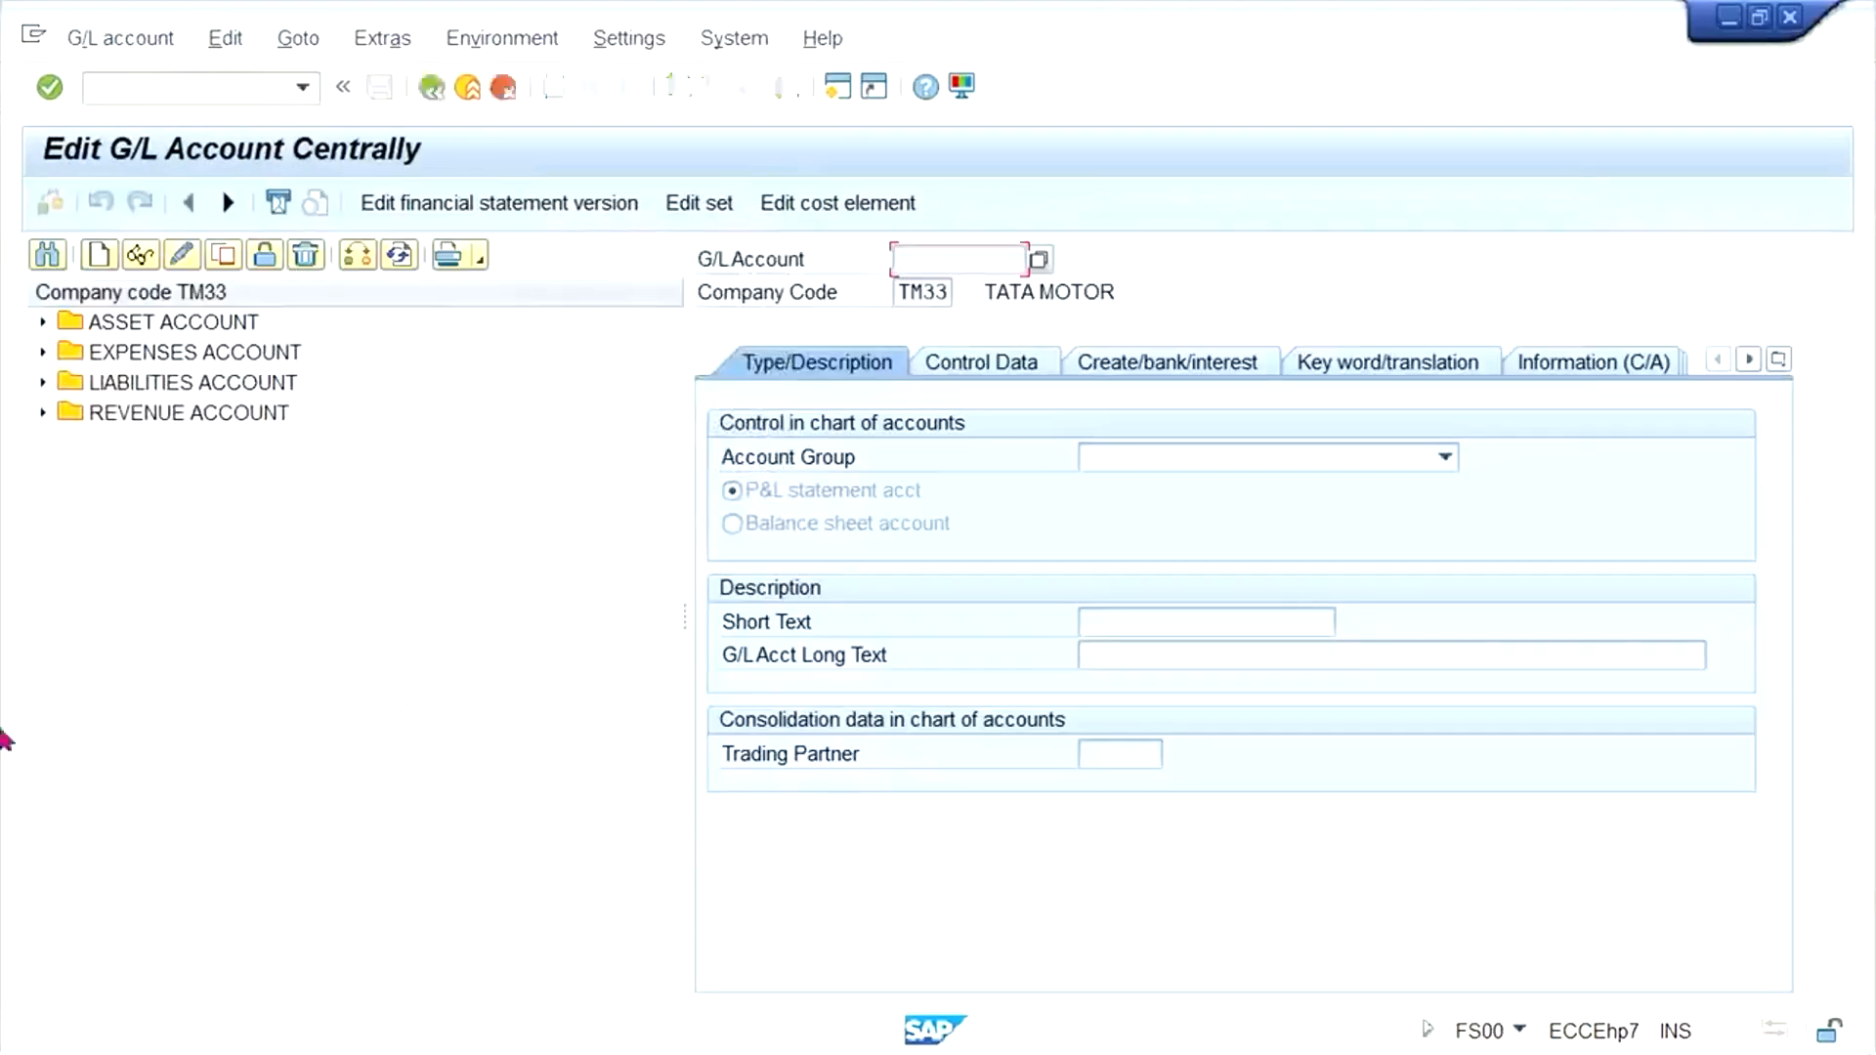
{"action": "left_click", "coordinate": [236, 416]}
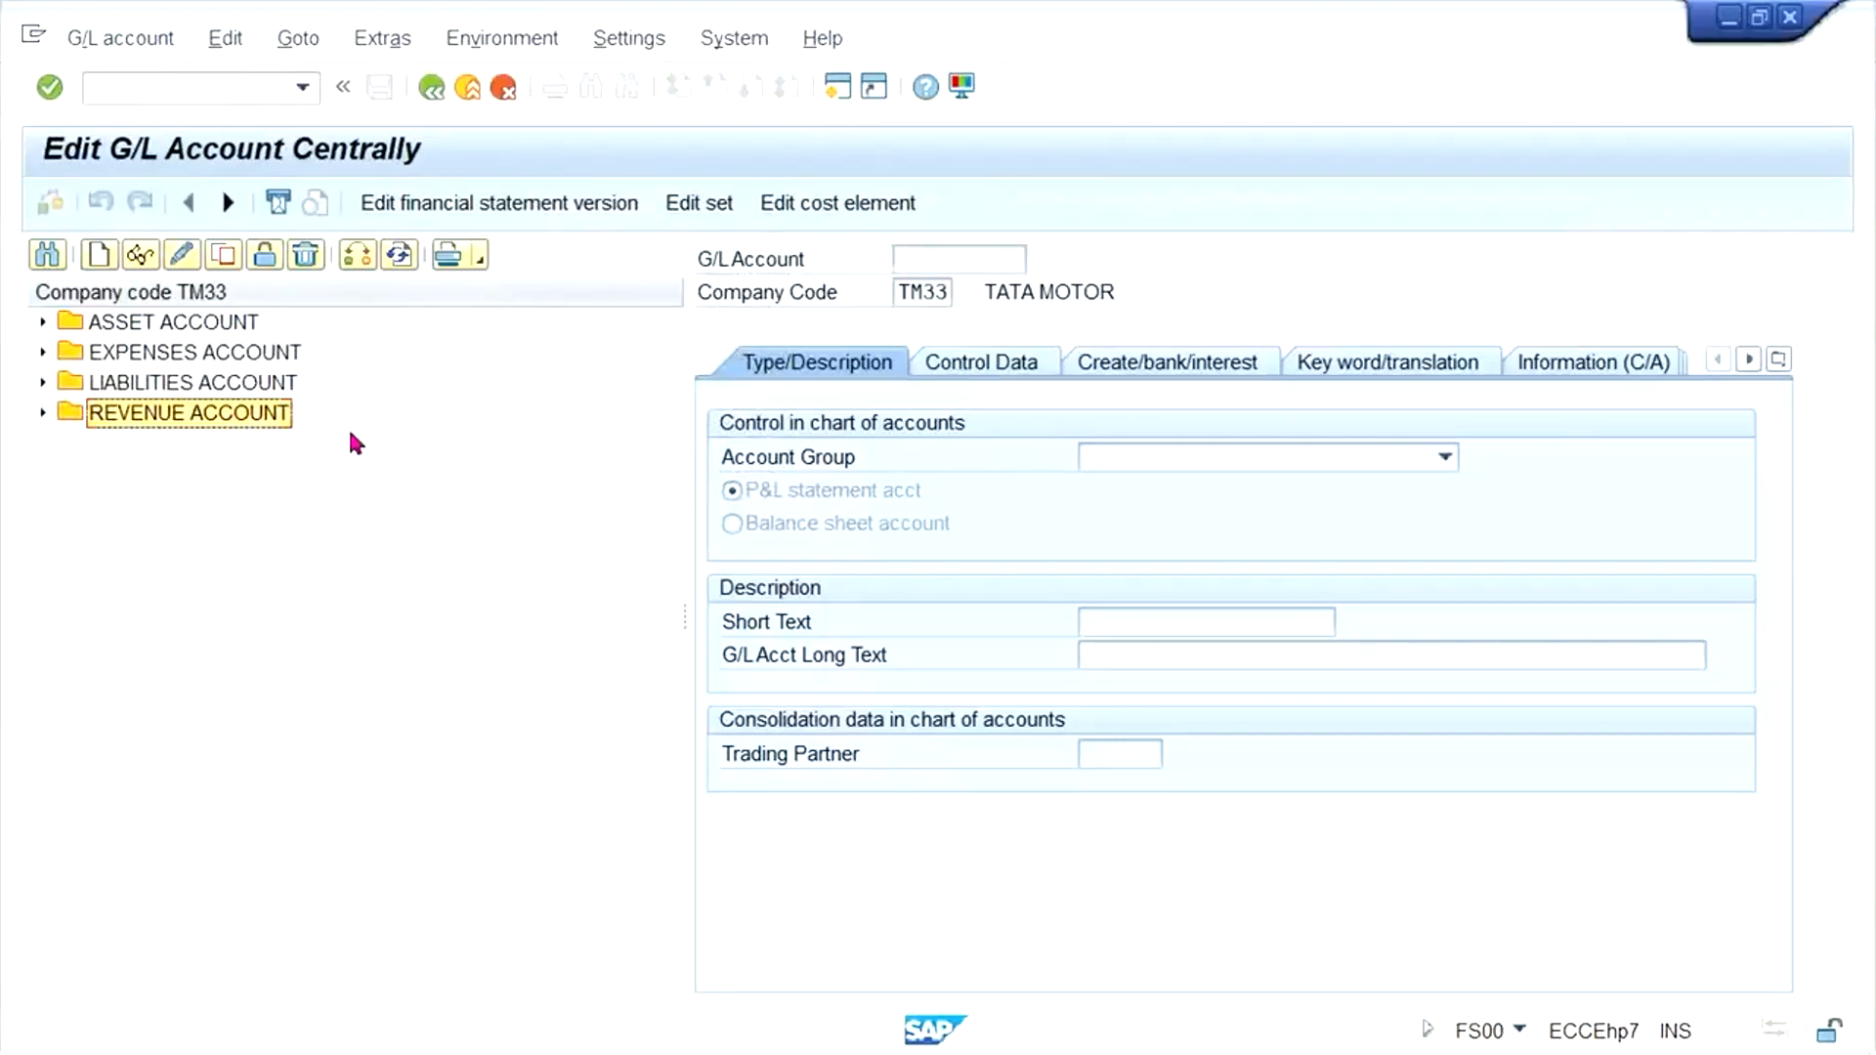
{"action": "left_click", "coordinate": [303, 445]}
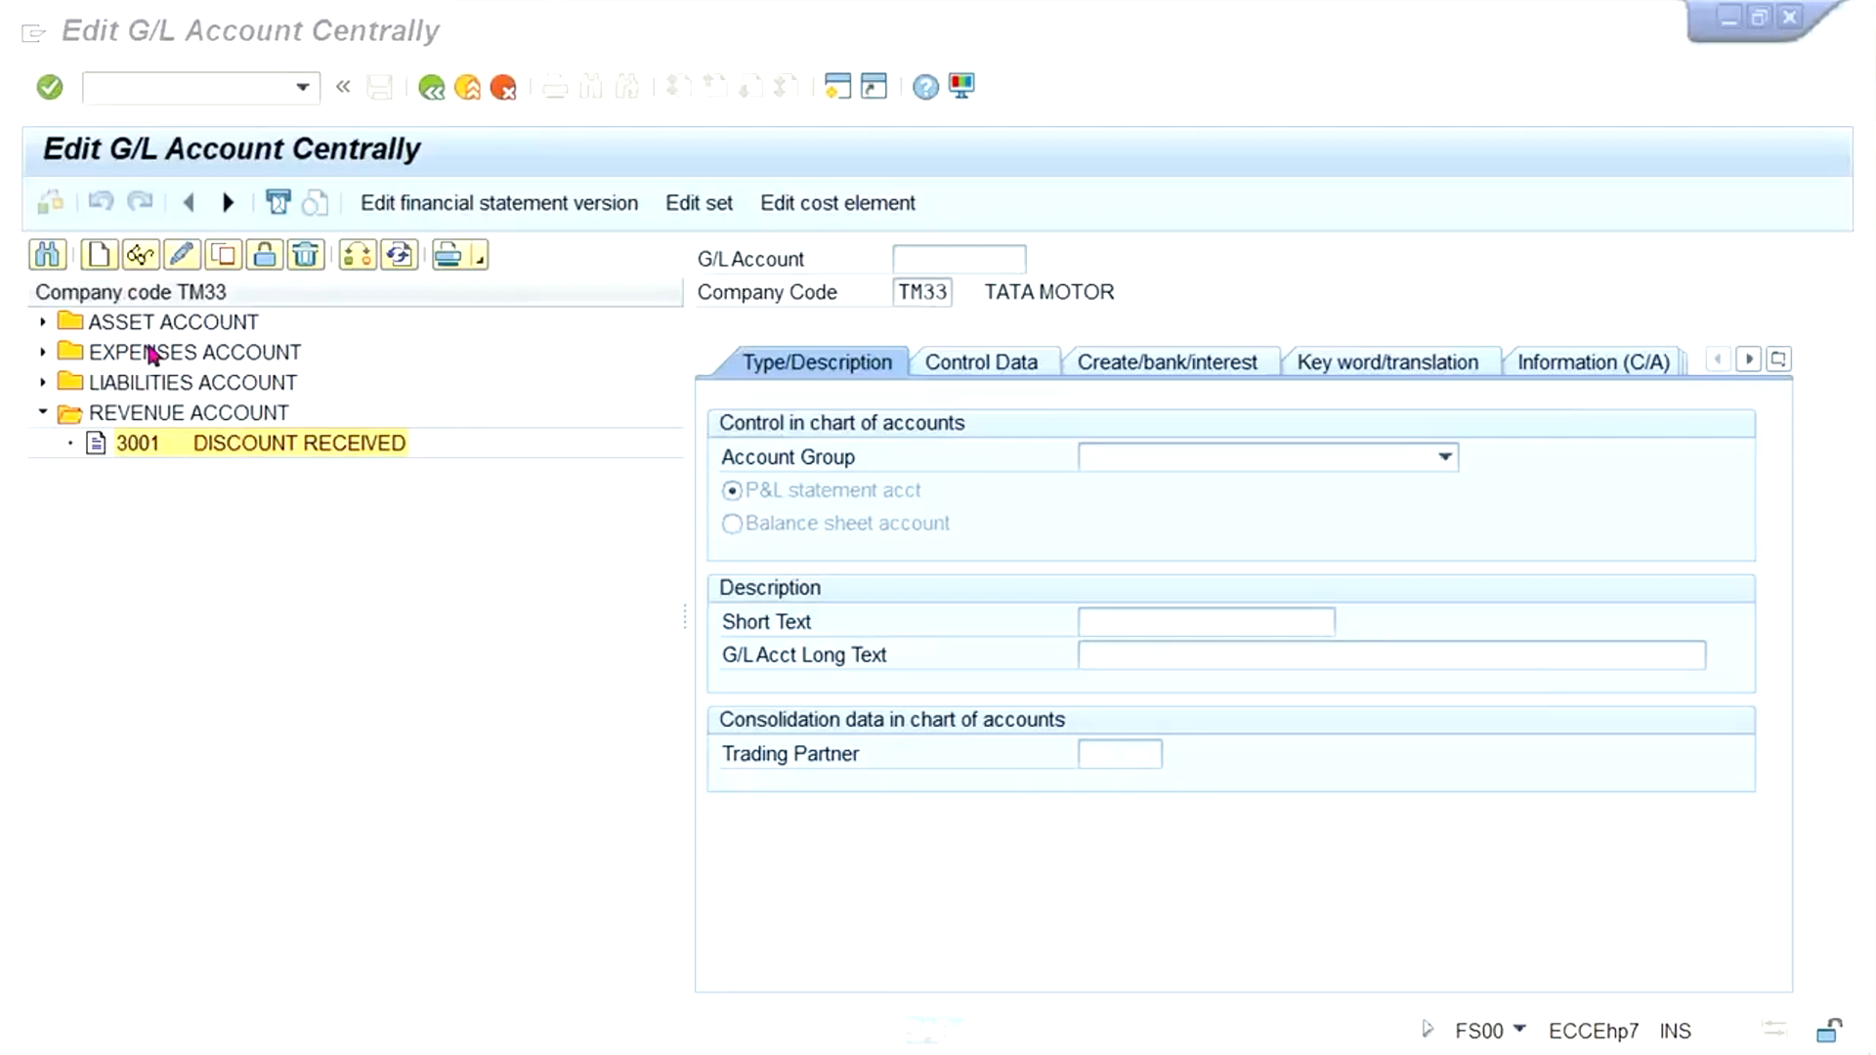
{"action": "key", "text": "alt"}
{"action": "left_click", "coordinate": [198, 336]}
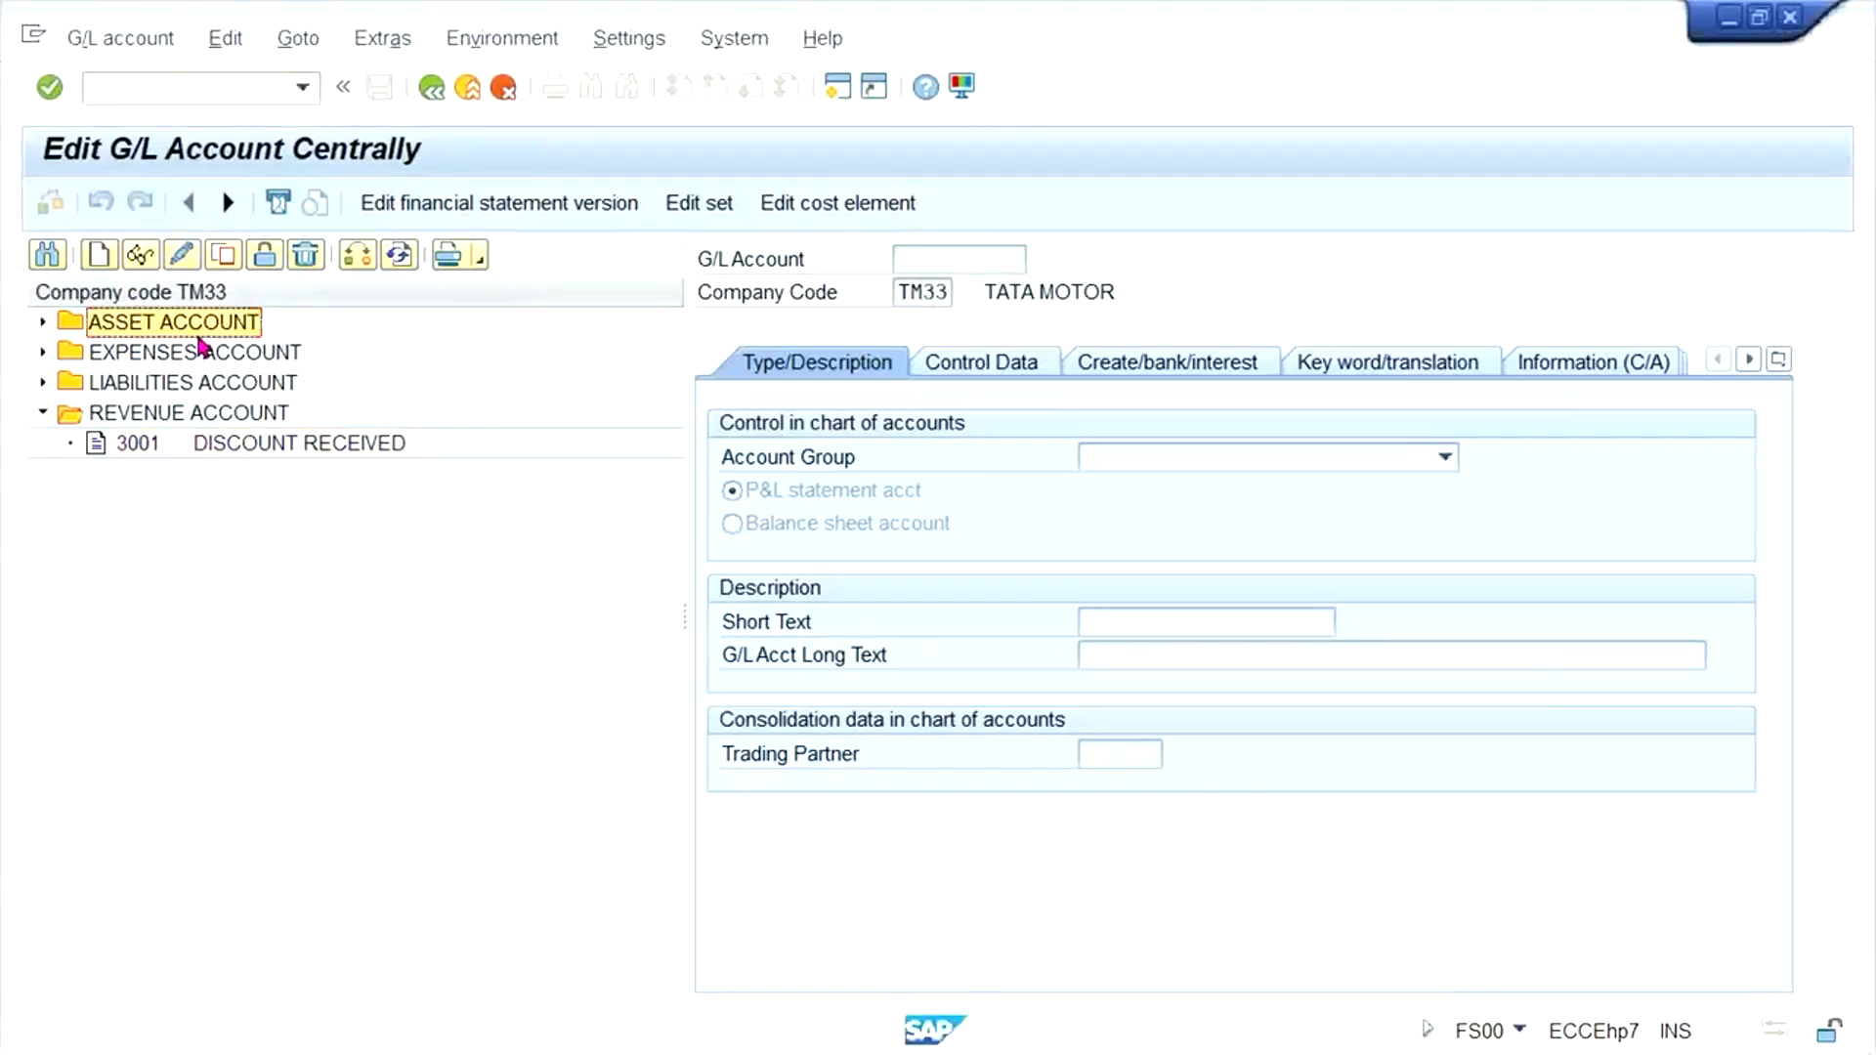
{"action": "double_click", "coordinate": [199, 338]}
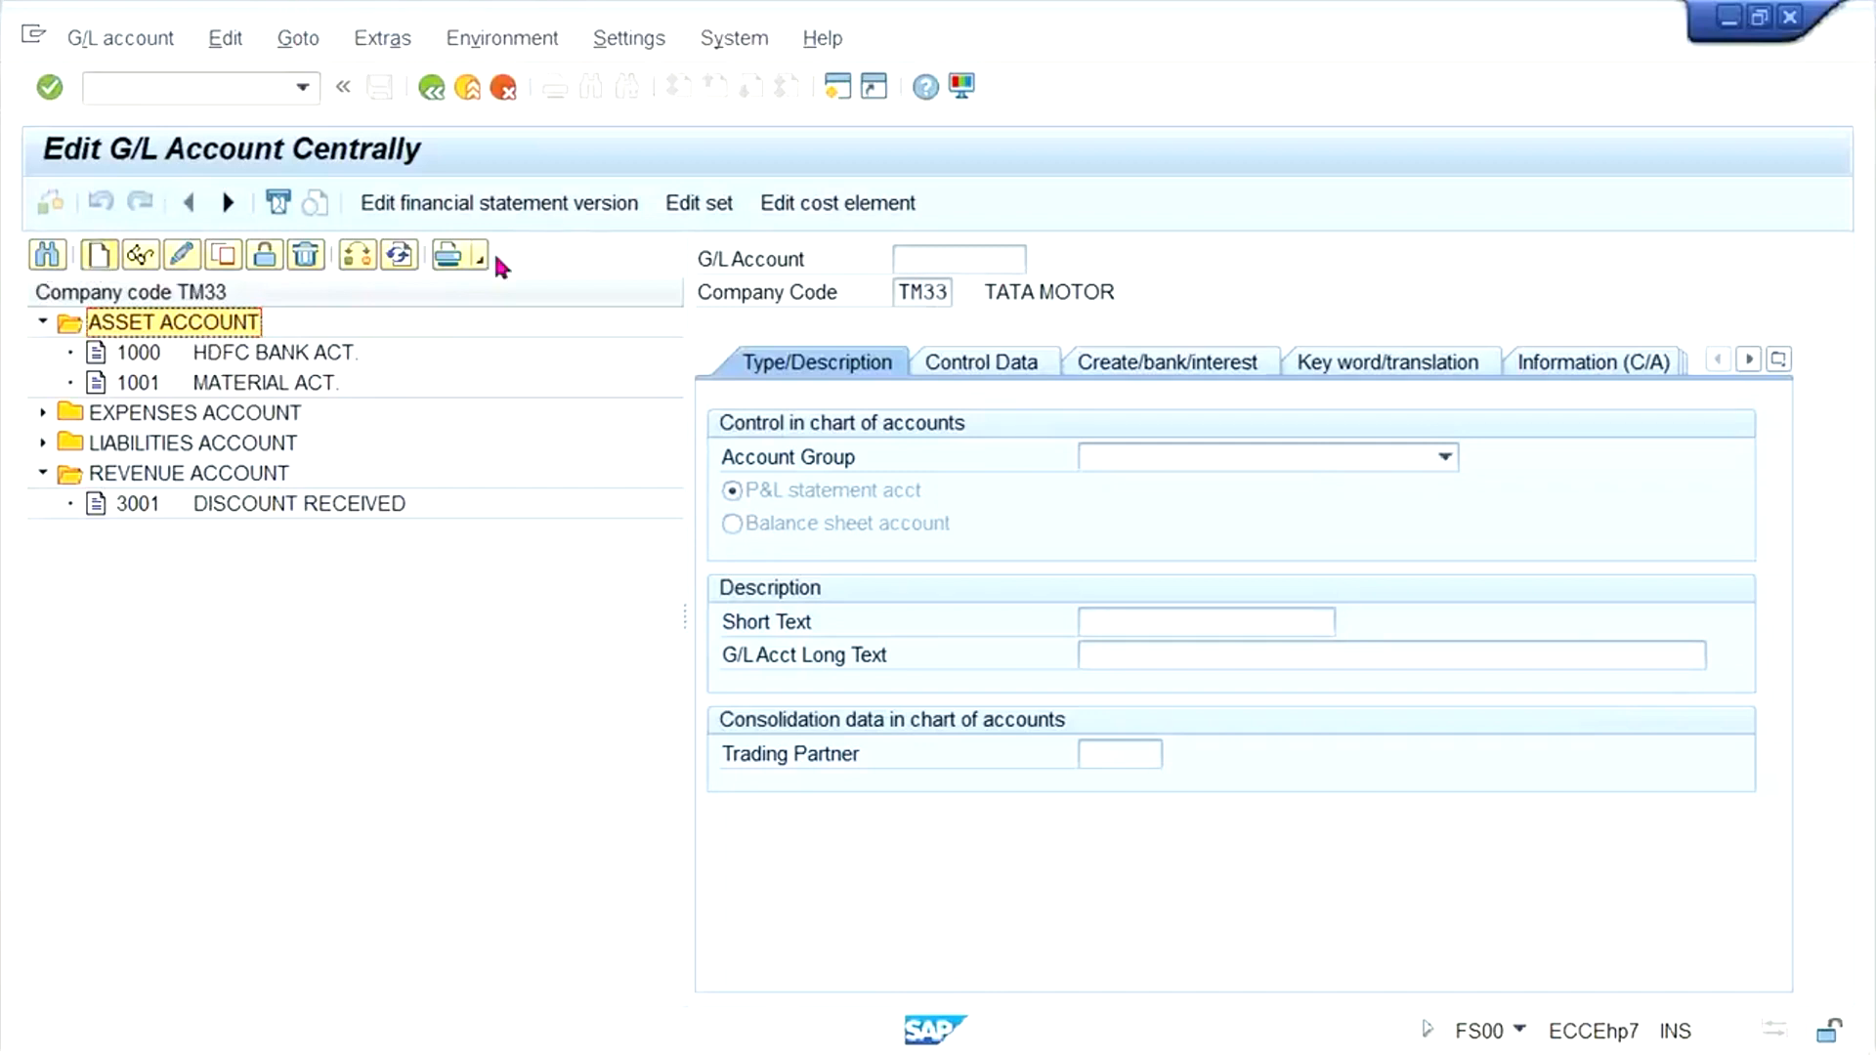
- Create G/L account 1002 in company code TM33 with account group ASST ASSET ACCOUNT as a balance sheet account
{"action": "type", "text": "1002"}
{"action": "key", "text": "Return"}
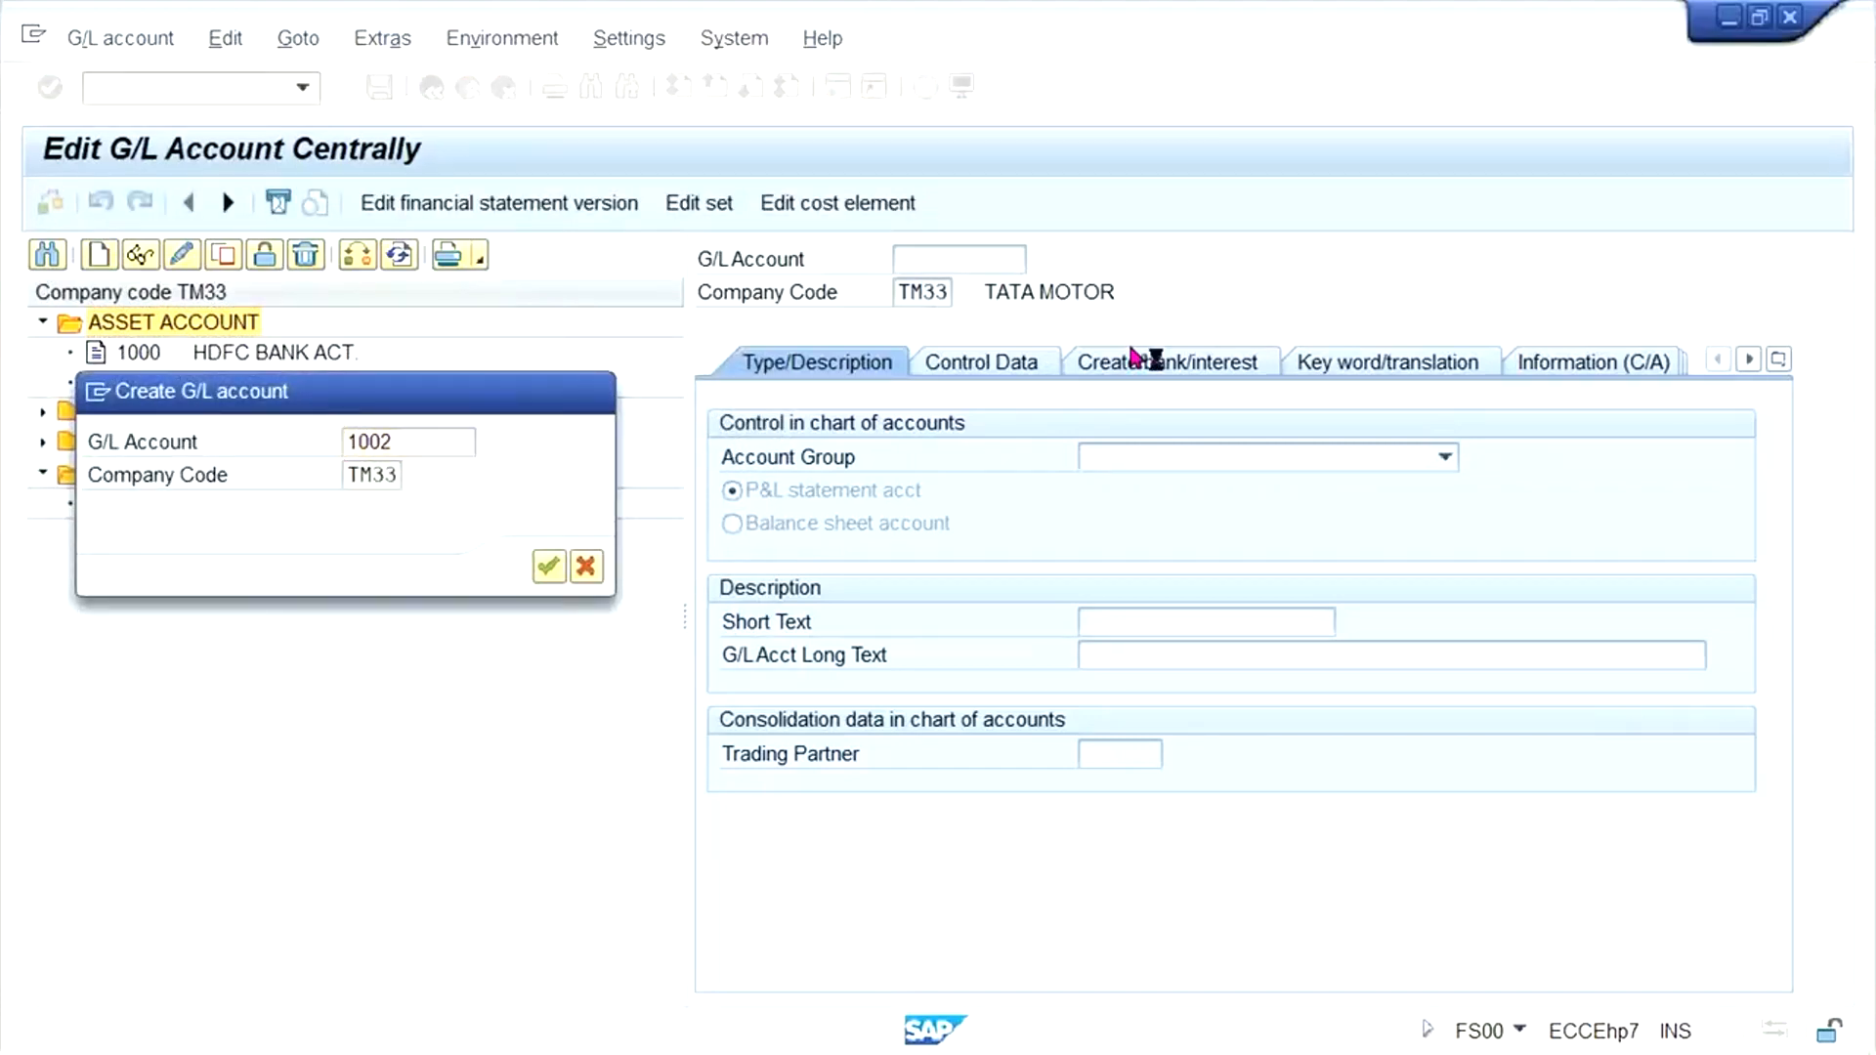
{"action": "left_click", "coordinate": [1206, 459]}
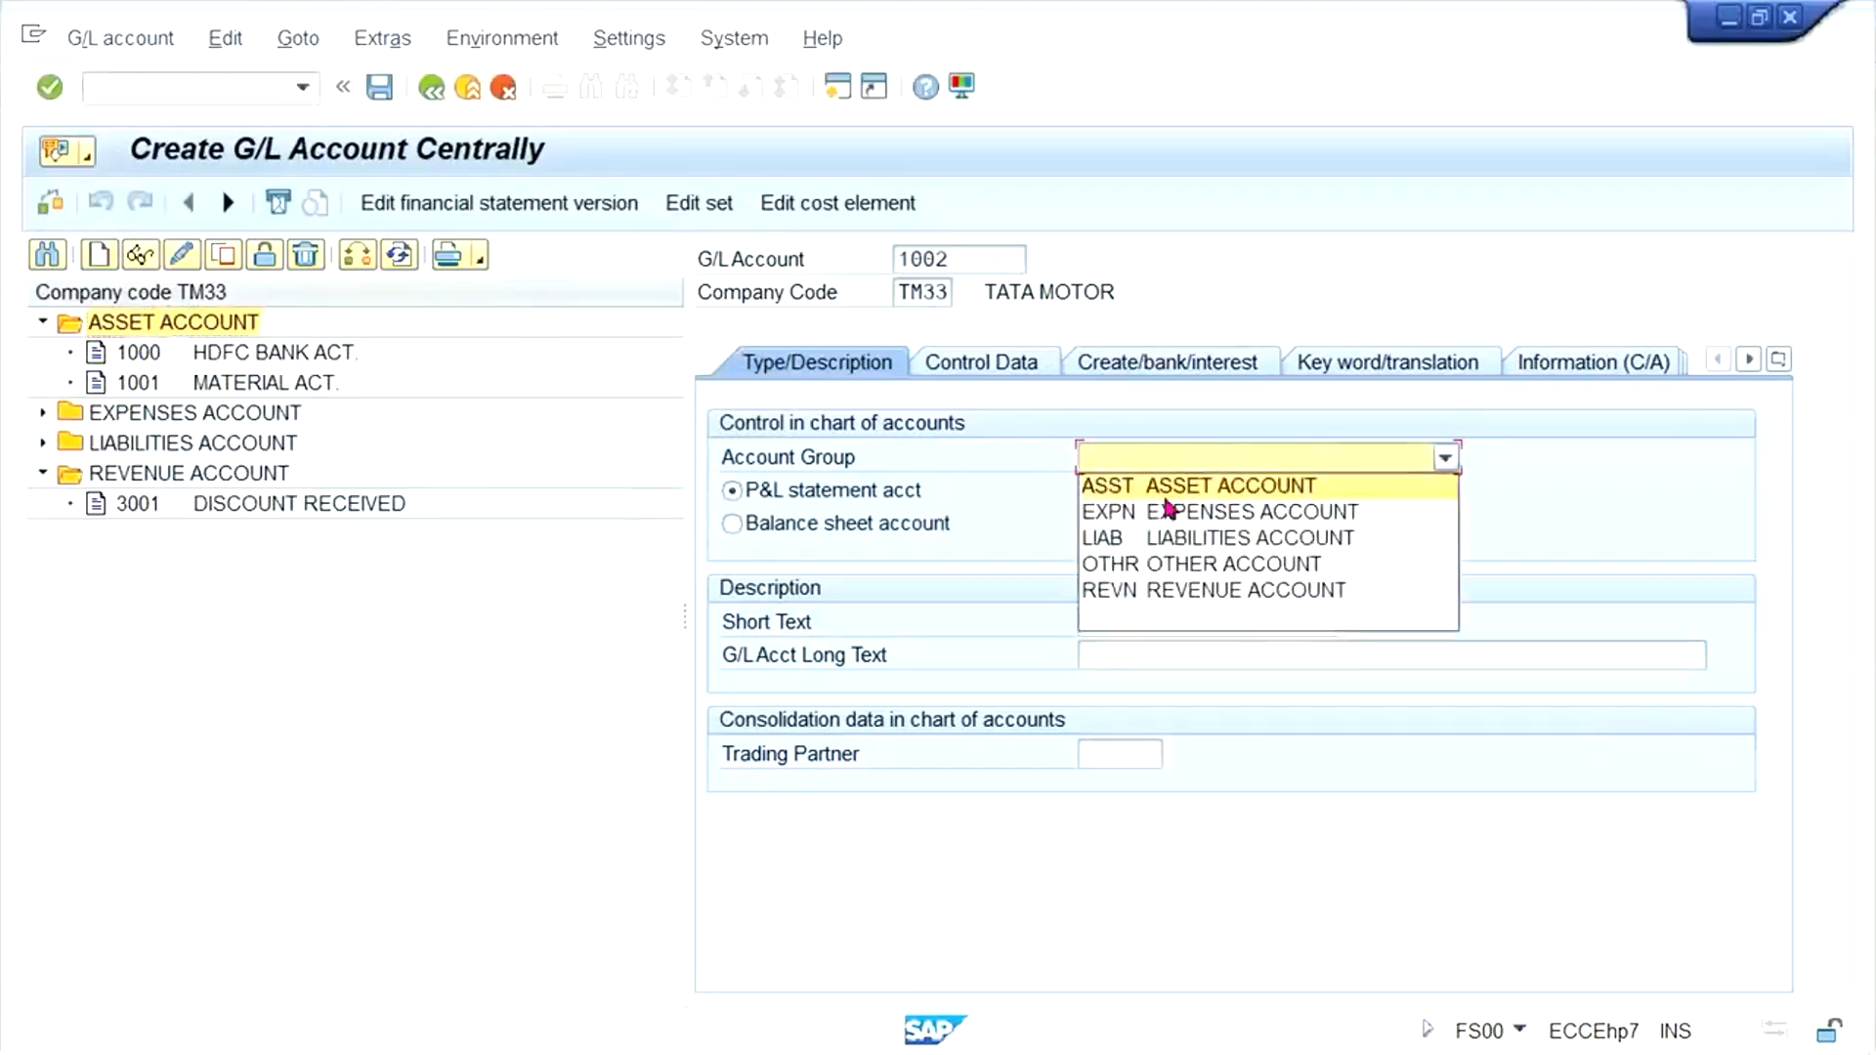
{"action": "left_click", "coordinate": [907, 526]}
- Enter VENDOR DOWN PAYMENT as the short text and the long text of G/L account 1002
{"action": "left_click", "coordinate": [1160, 628]}
{"action": "type", "text": "VENDOR "}
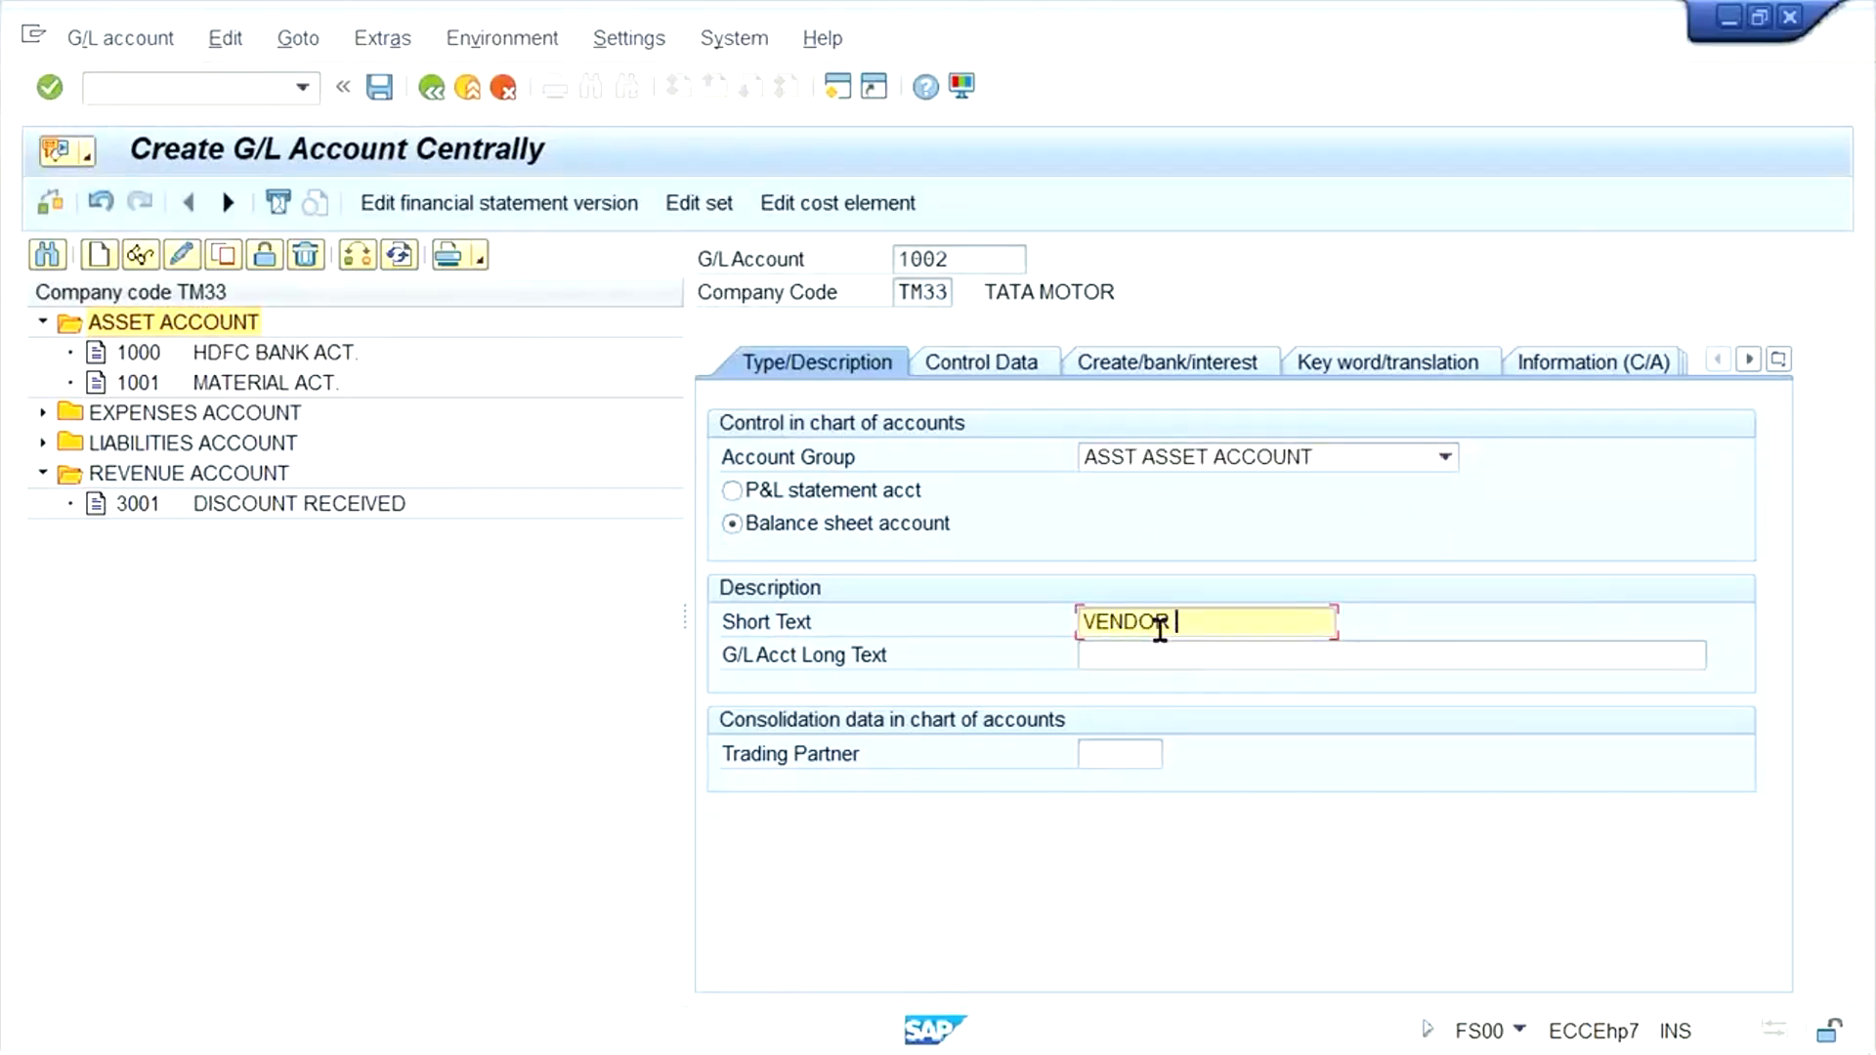
{"action": "type", "text": "DOWN PAYMENT"}
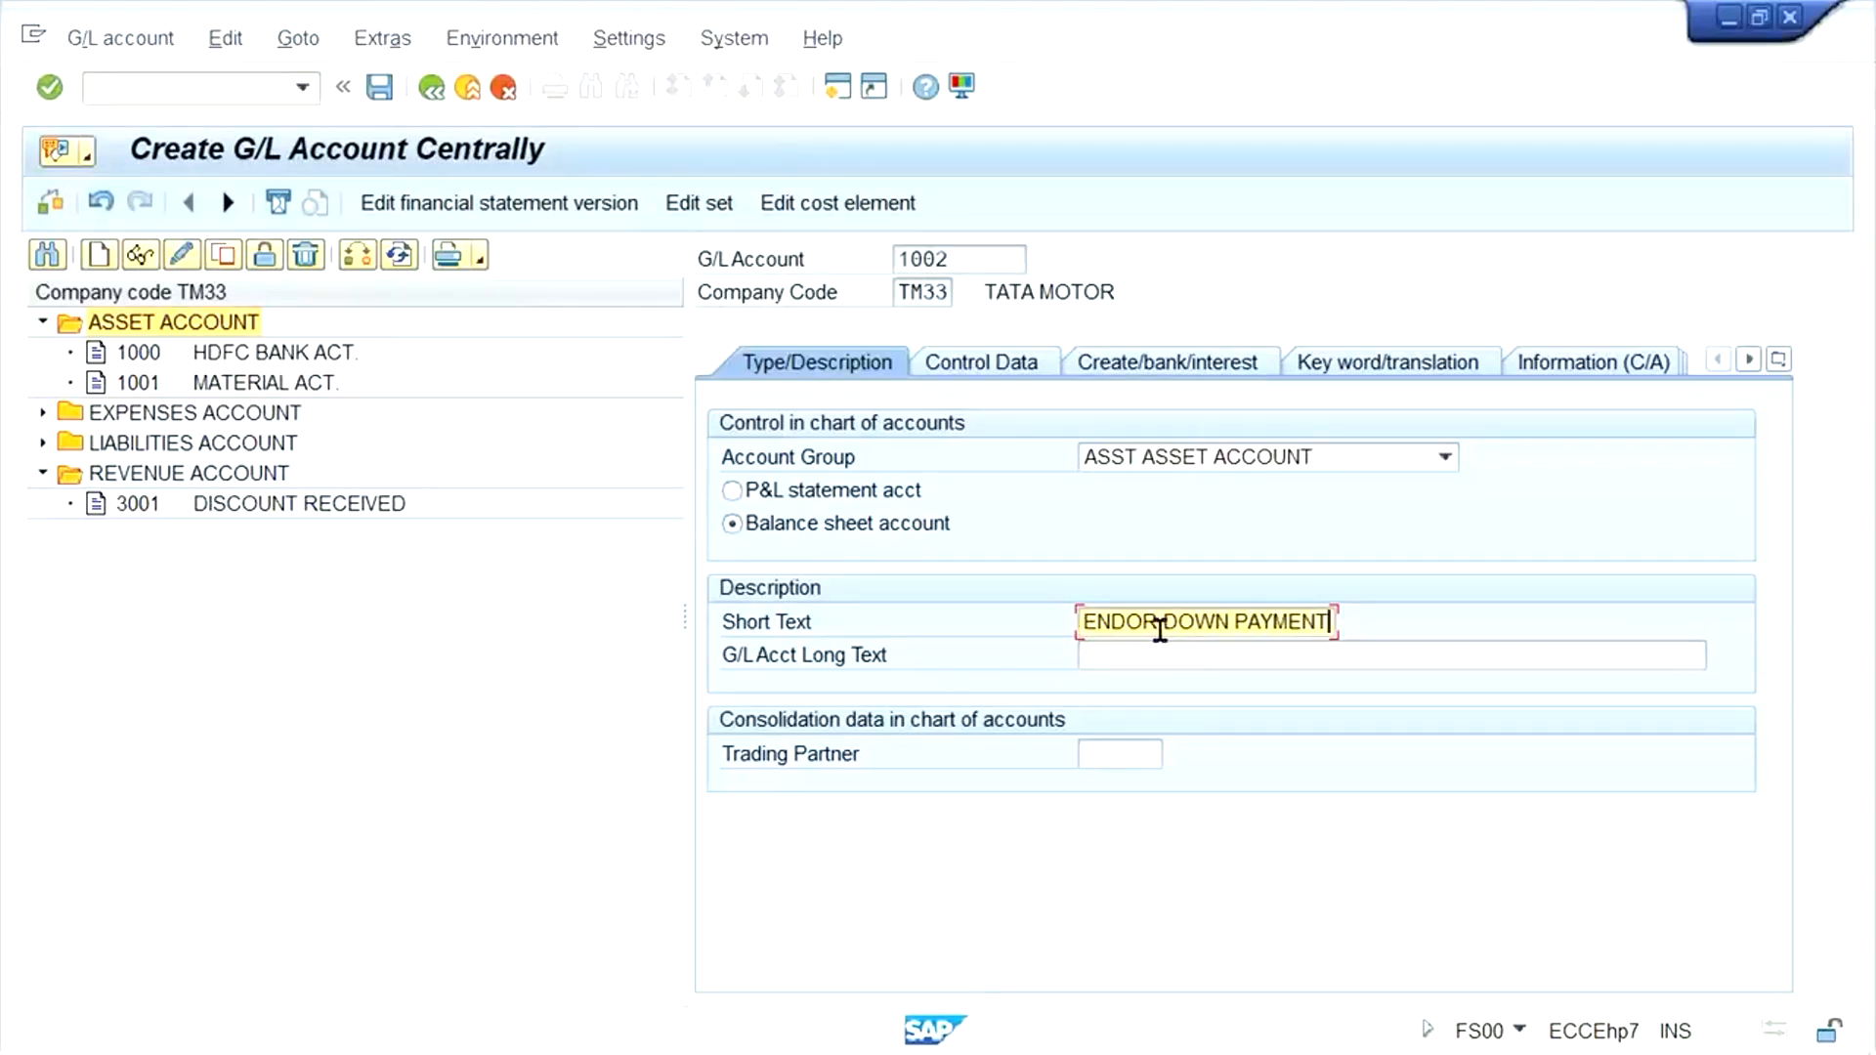
{"action": "key", "text": "ctrl+a"}
{"action": "key", "text": "ctrl+c"}
{"action": "key", "text": "Tab"}
{"action": "key", "text": "ctrl+v"}
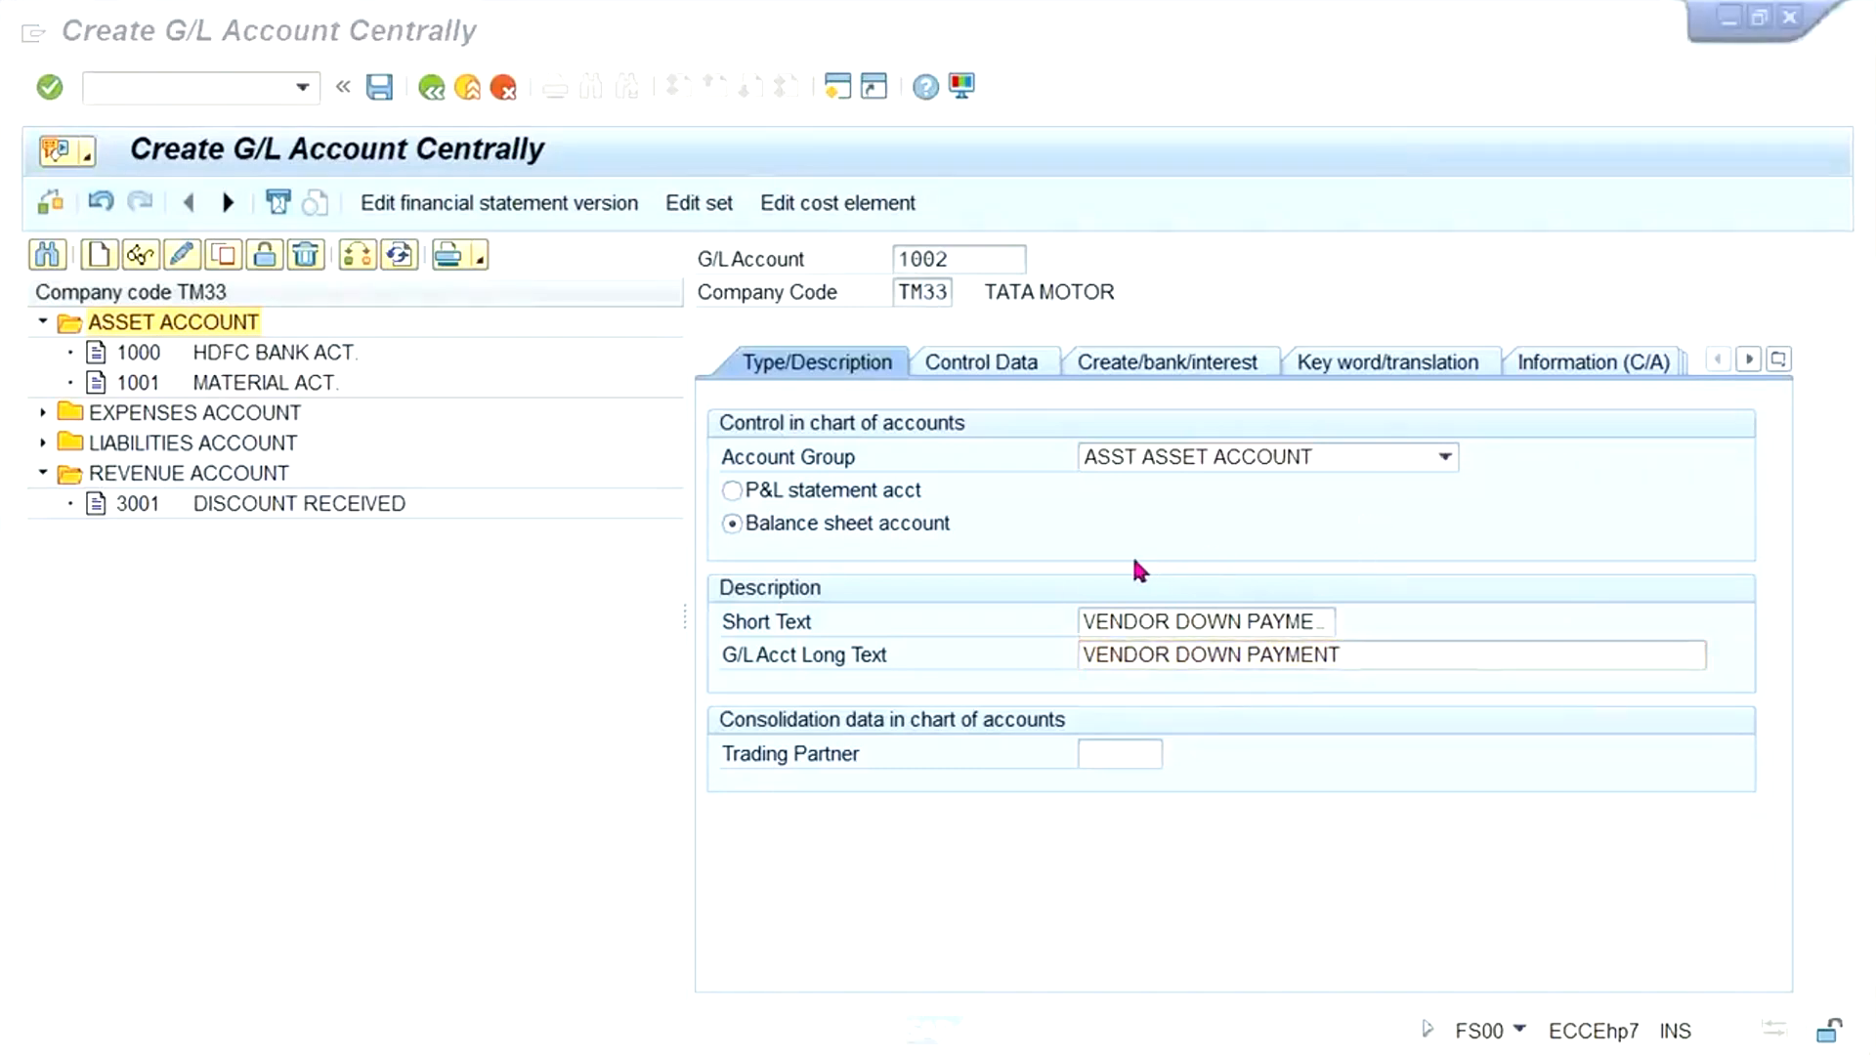
{"action": "left_click", "coordinate": [488, 721]}
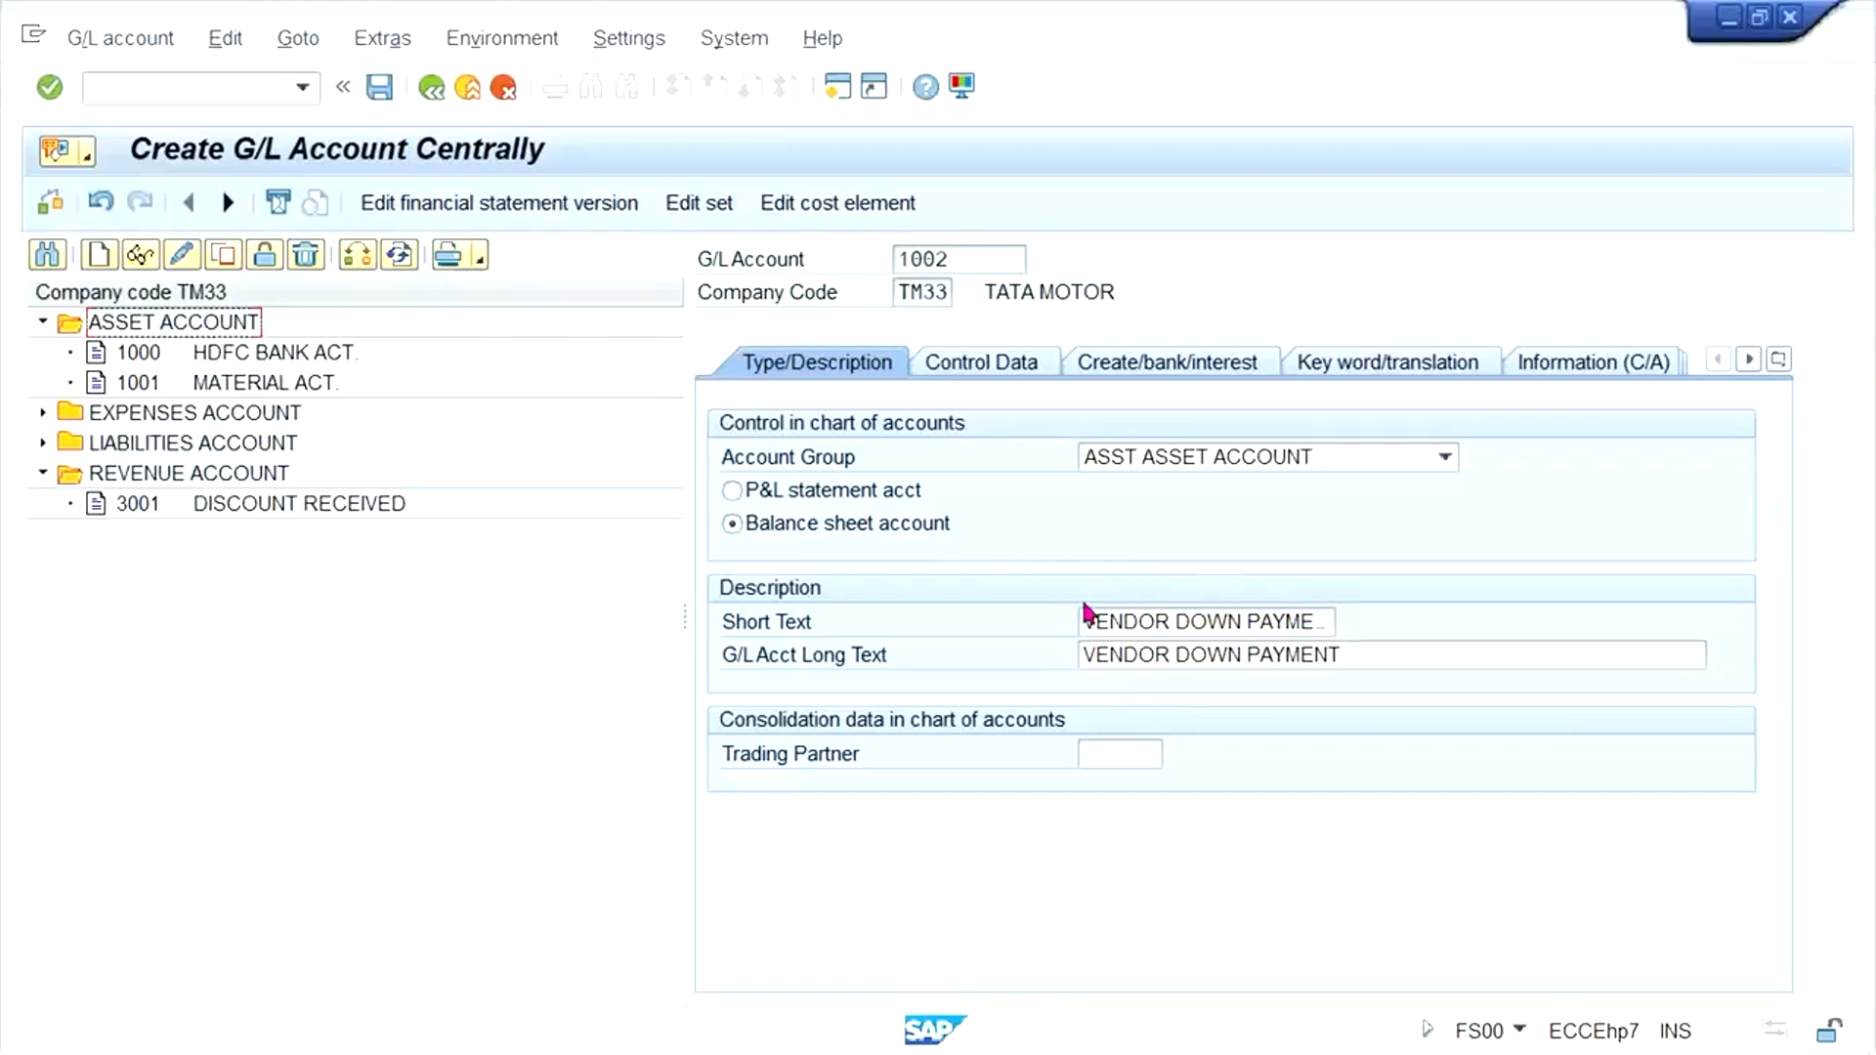
- In the account's control data, set the reconciliation account type to K Vendors, enable line item display and set sort key 001
{"action": "left_click", "coordinate": [1014, 377]}
{"action": "left_click", "coordinate": [1033, 362]}
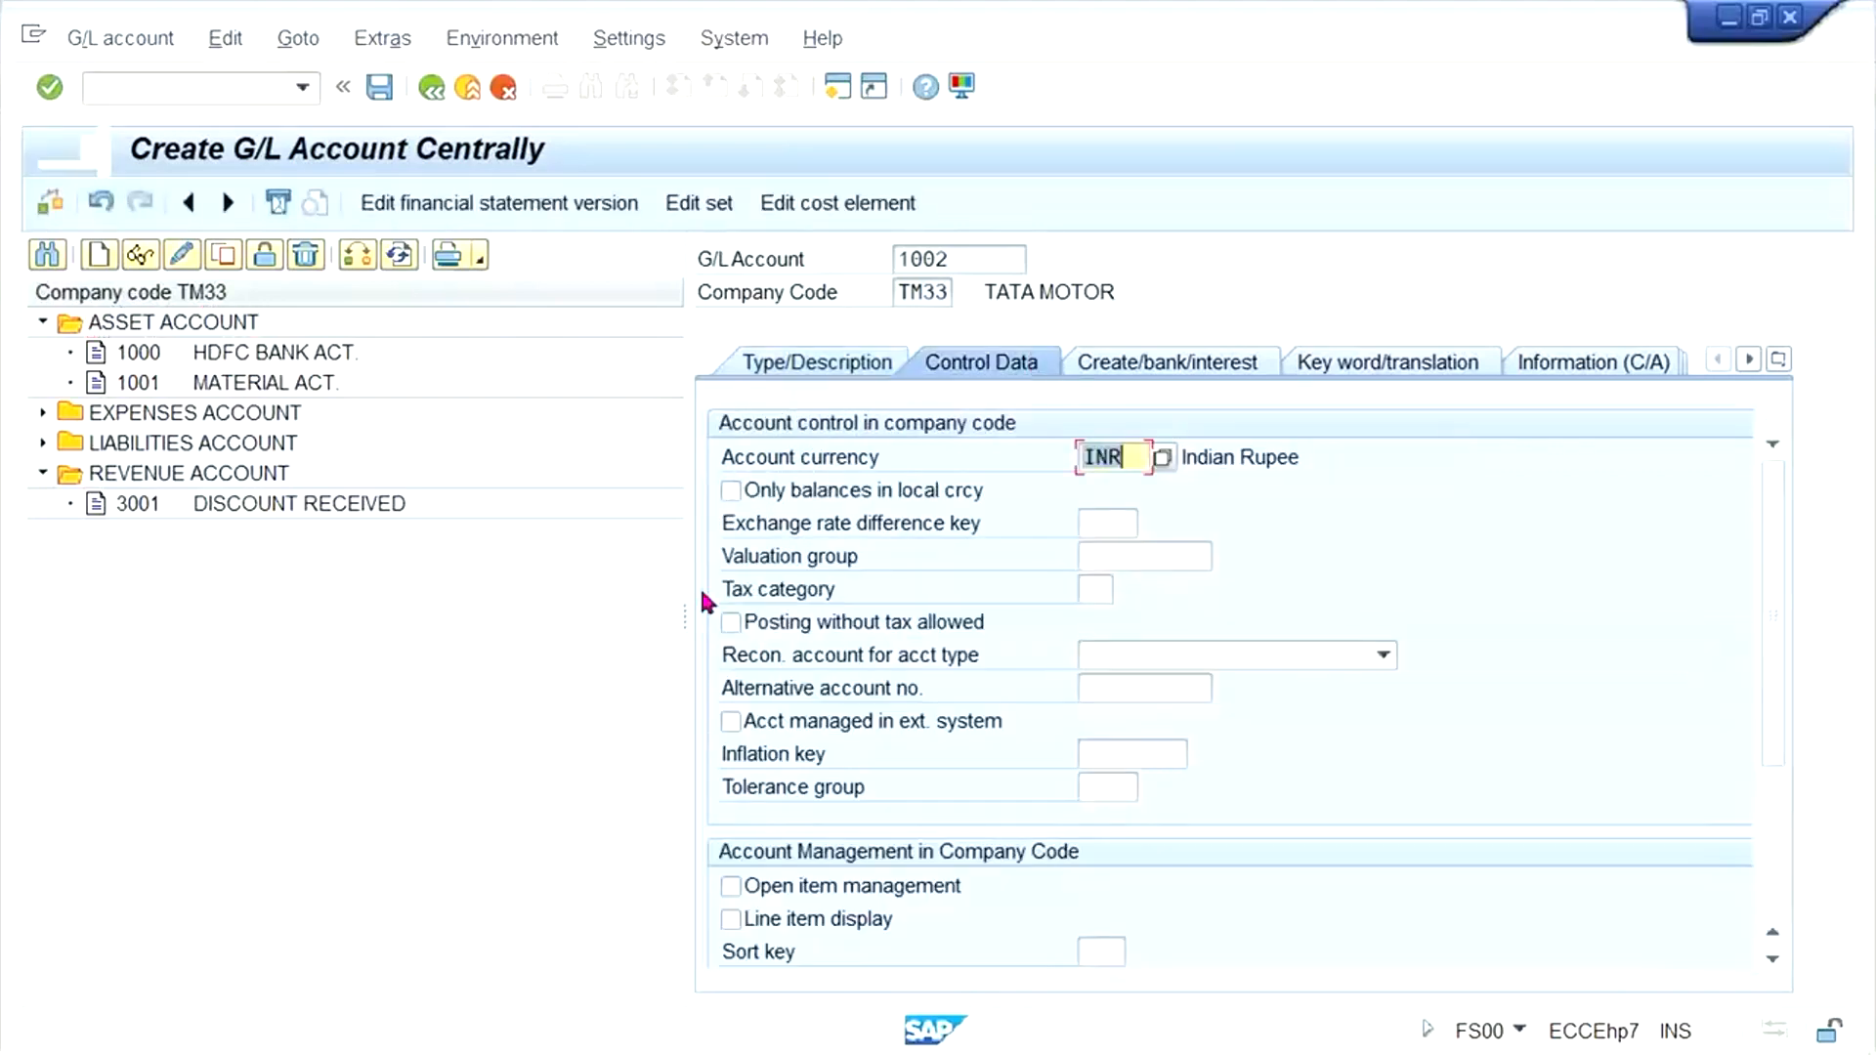
{"action": "left_click", "coordinate": [1182, 654]}
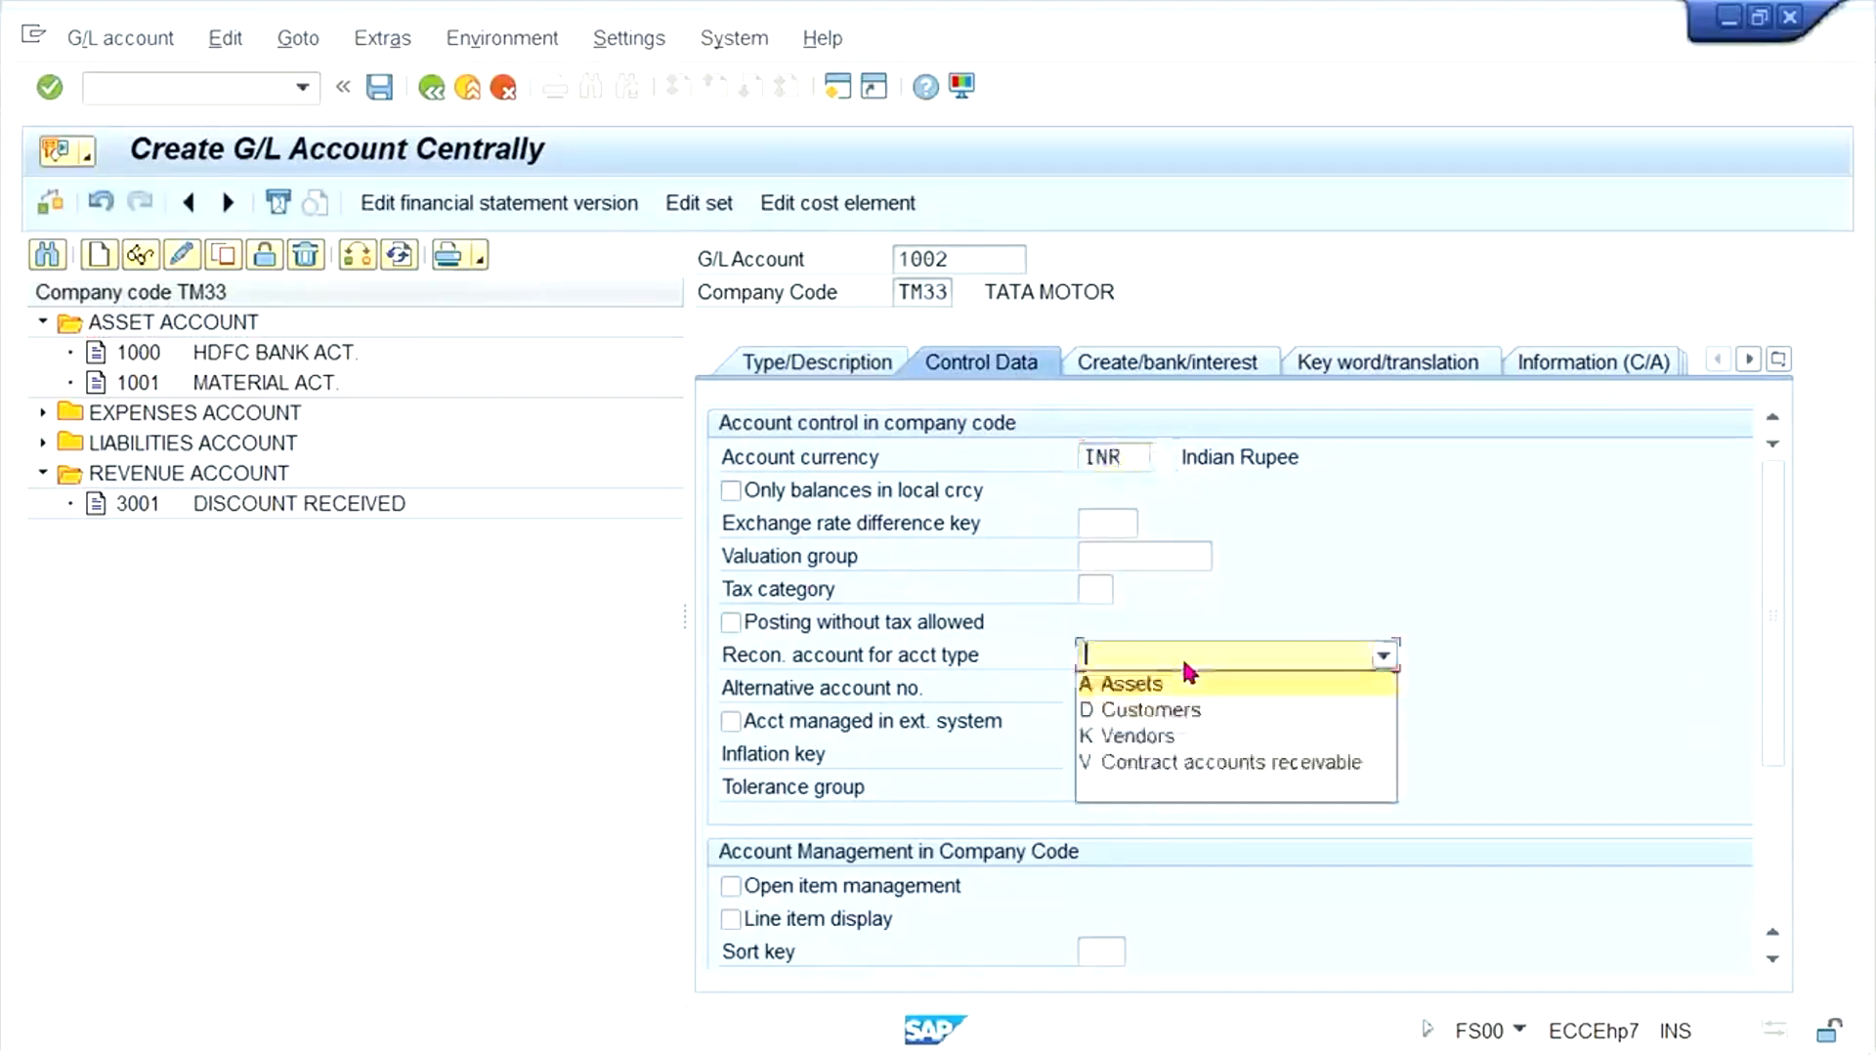
{"action": "left_click", "coordinate": [1182, 737]}
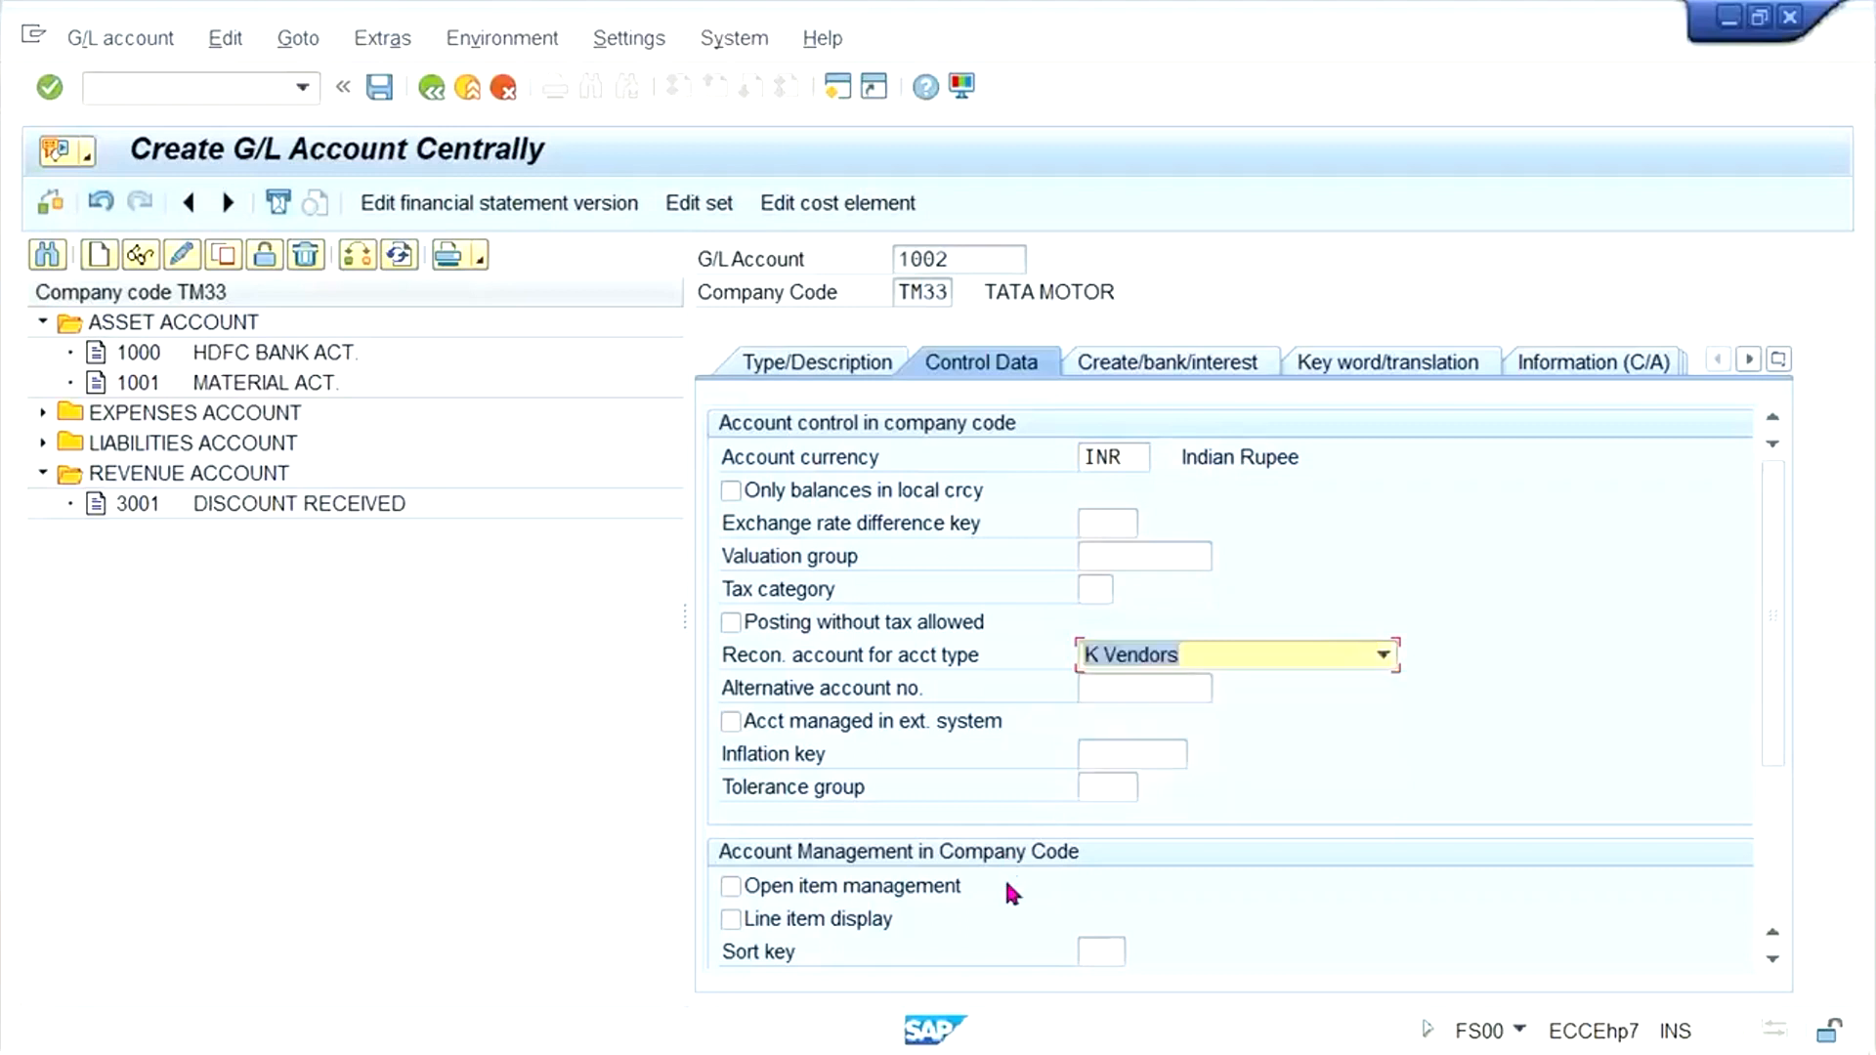
{"action": "left_click", "coordinate": [1071, 943]}
{"action": "left_click", "coordinate": [816, 923]}
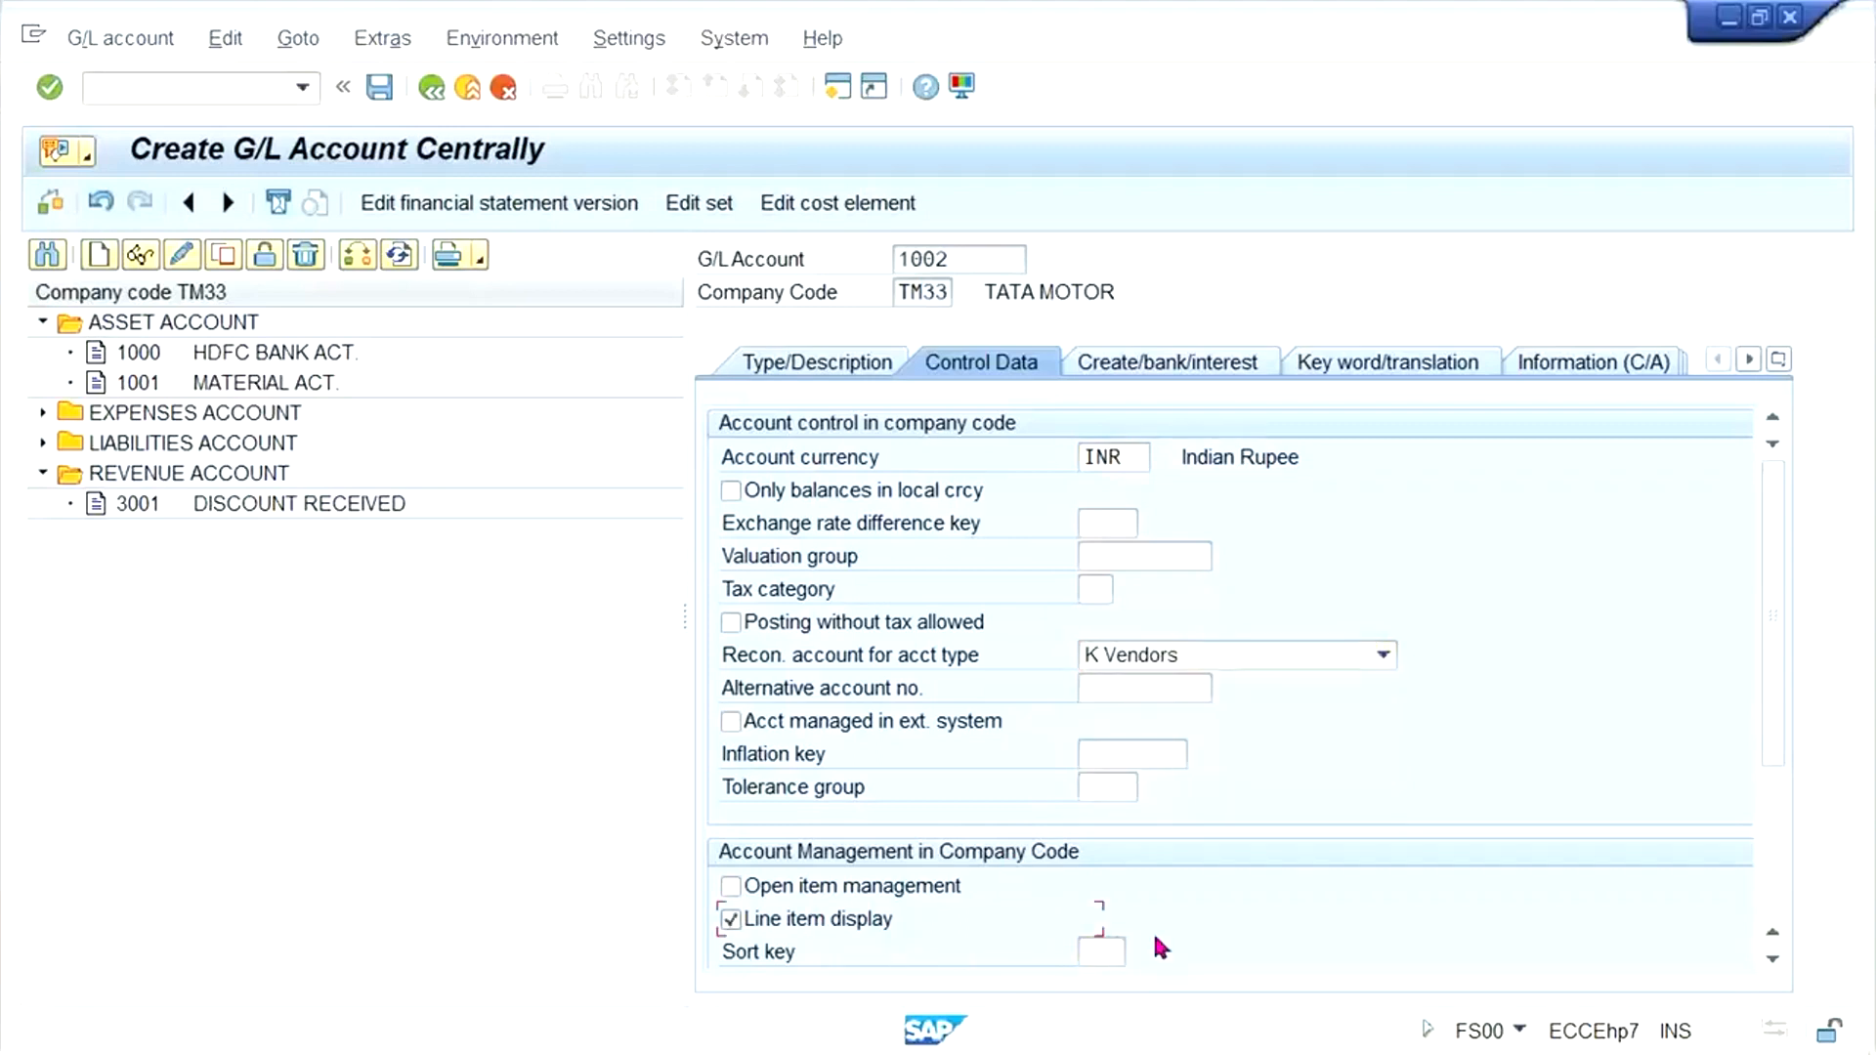
{"action": "left_click", "coordinate": [1099, 946]}
{"action": "left_click", "coordinate": [1111, 842]}
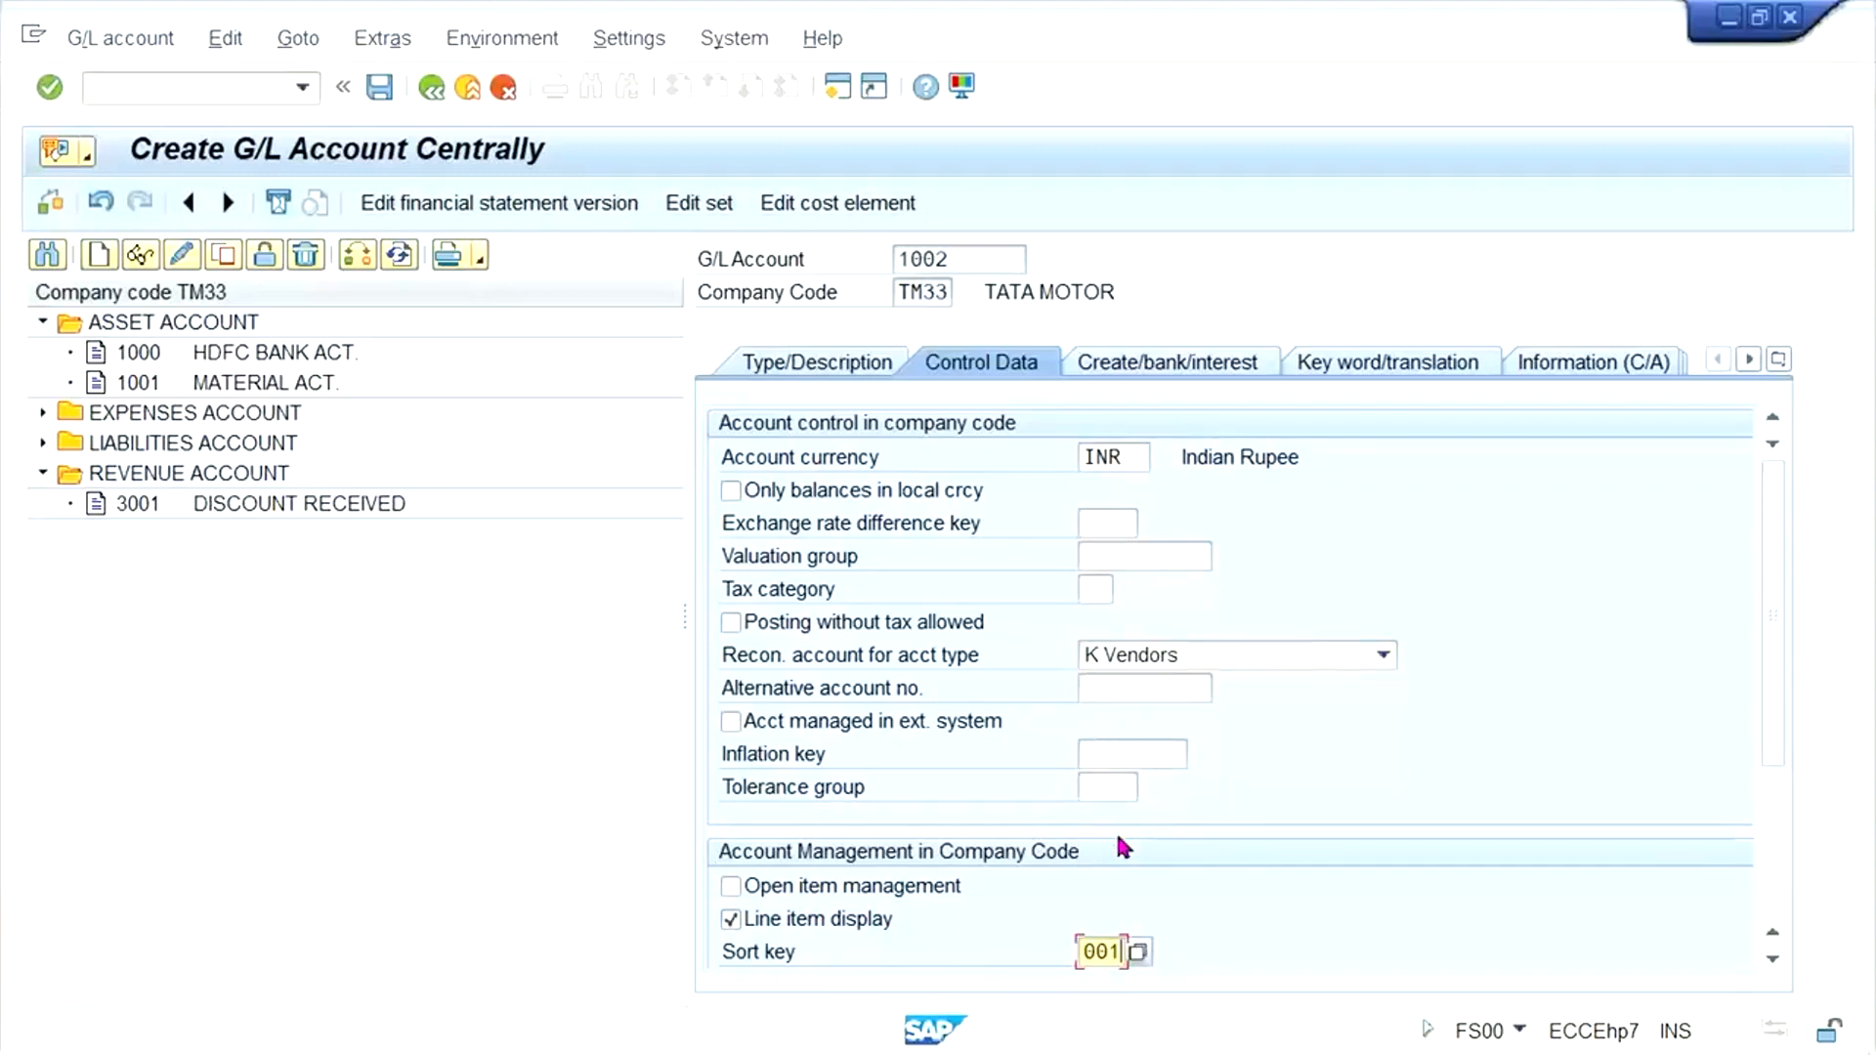
- Set the field status group to G067 for reconciliation accounts and save G/L account 1002
{"action": "left_click", "coordinate": [1180, 363]}
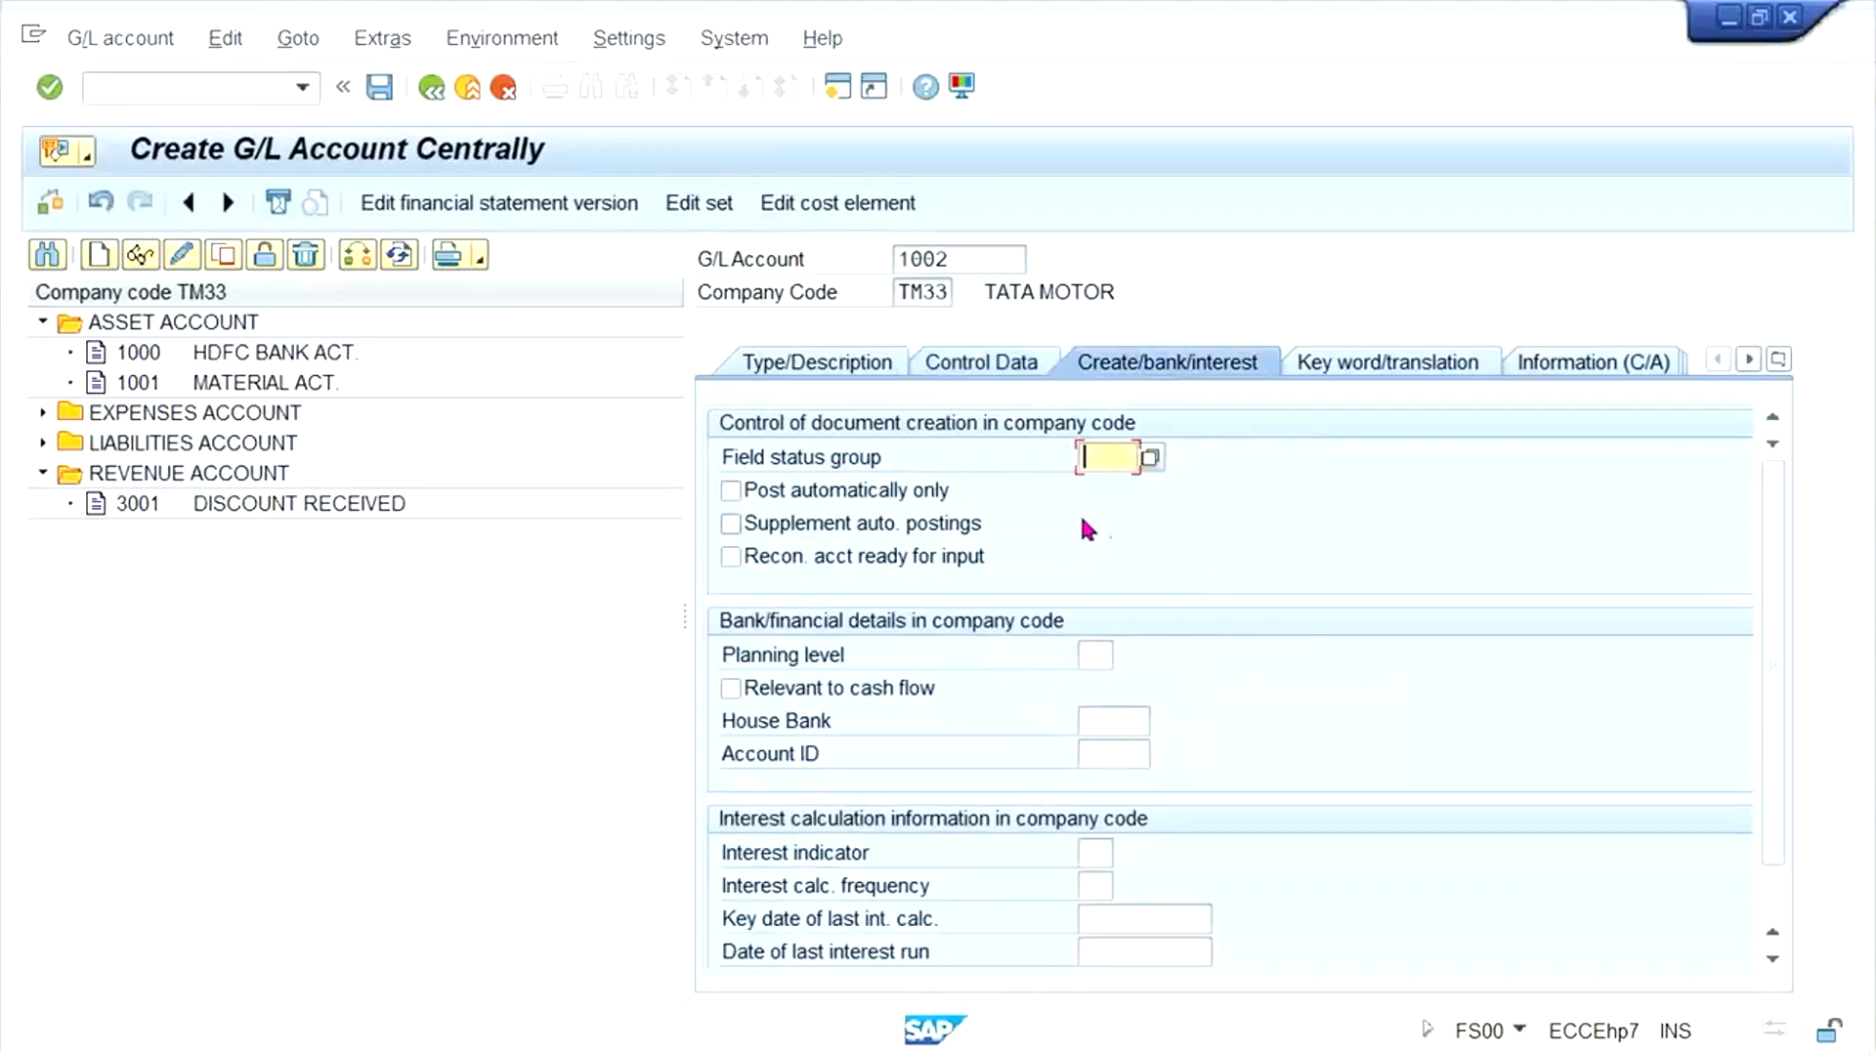
{"action": "left_click", "coordinate": [1094, 458]}
{"action": "left_click", "coordinate": [1123, 493]}
{"action": "key", "text": "ctrl+s"}
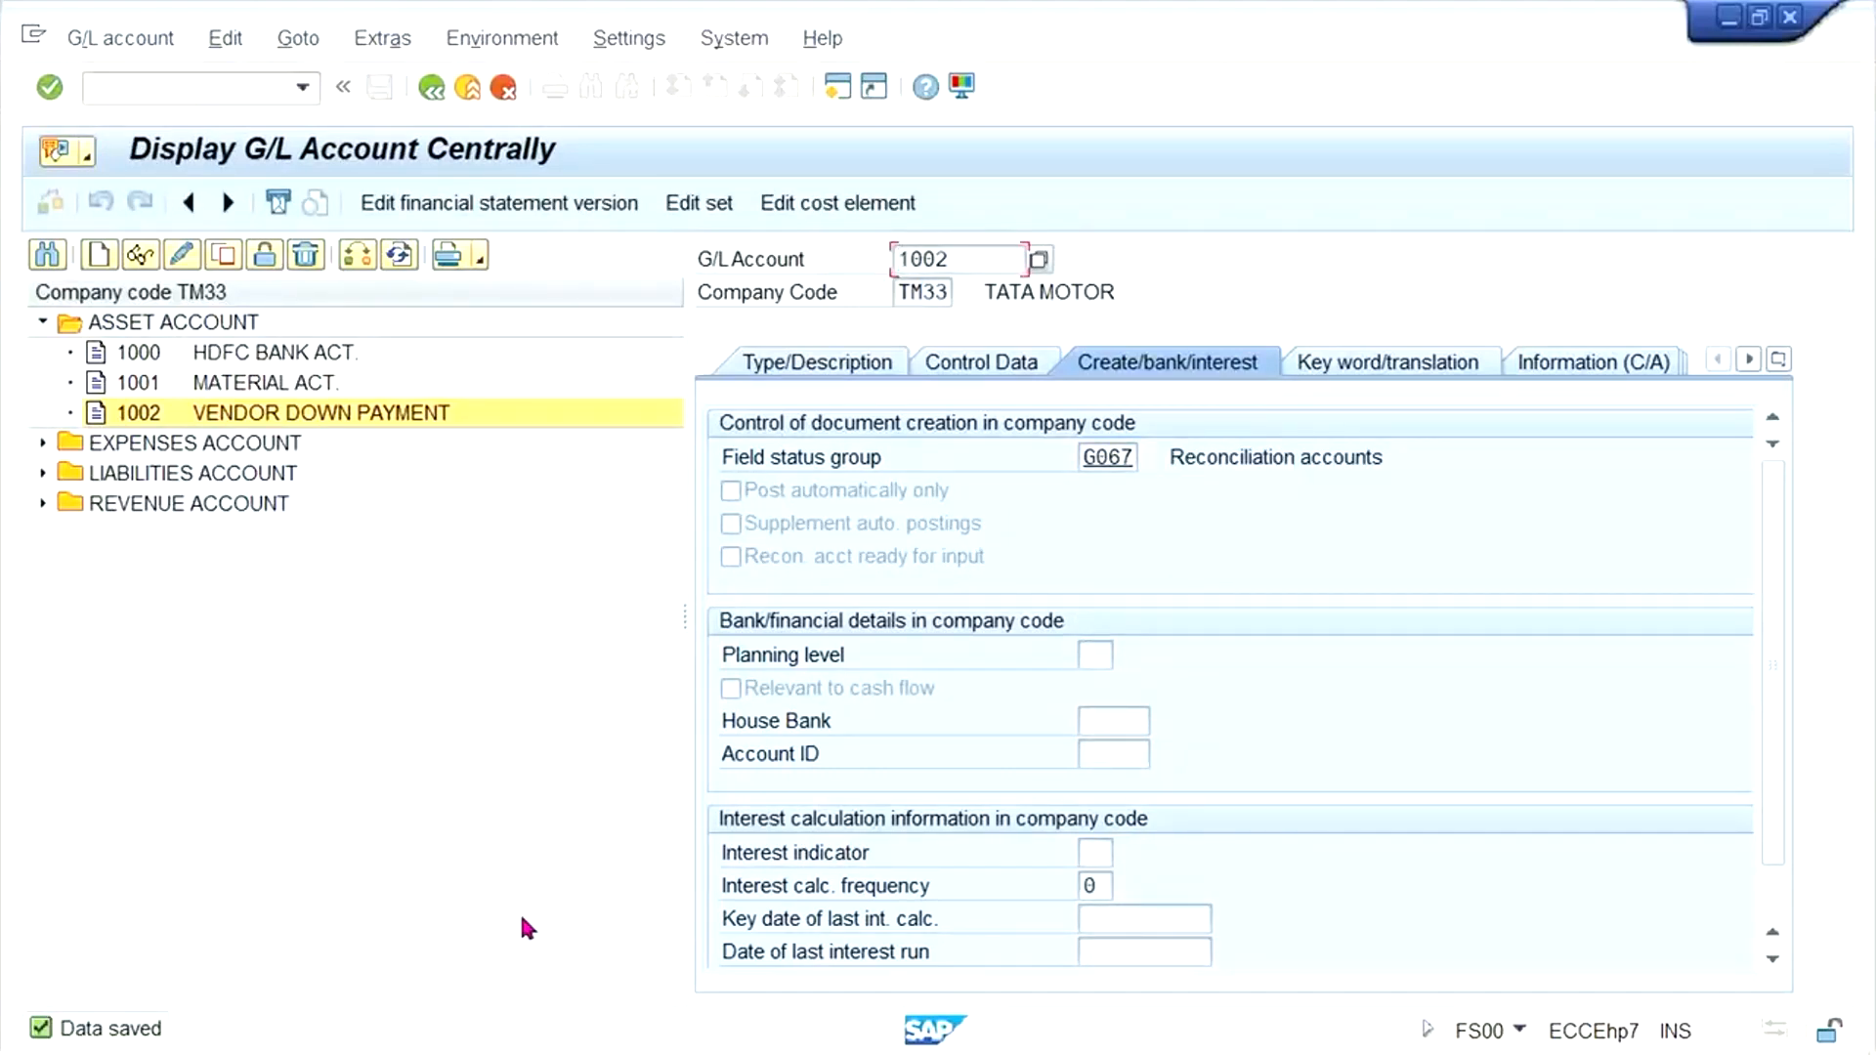
- Switch to the Excel workbook and fill cells E2 to E9 with 1002, beside the 2000 entries for vendors A to H
{"action": "mouse_move", "coordinate": [713, 1024]}
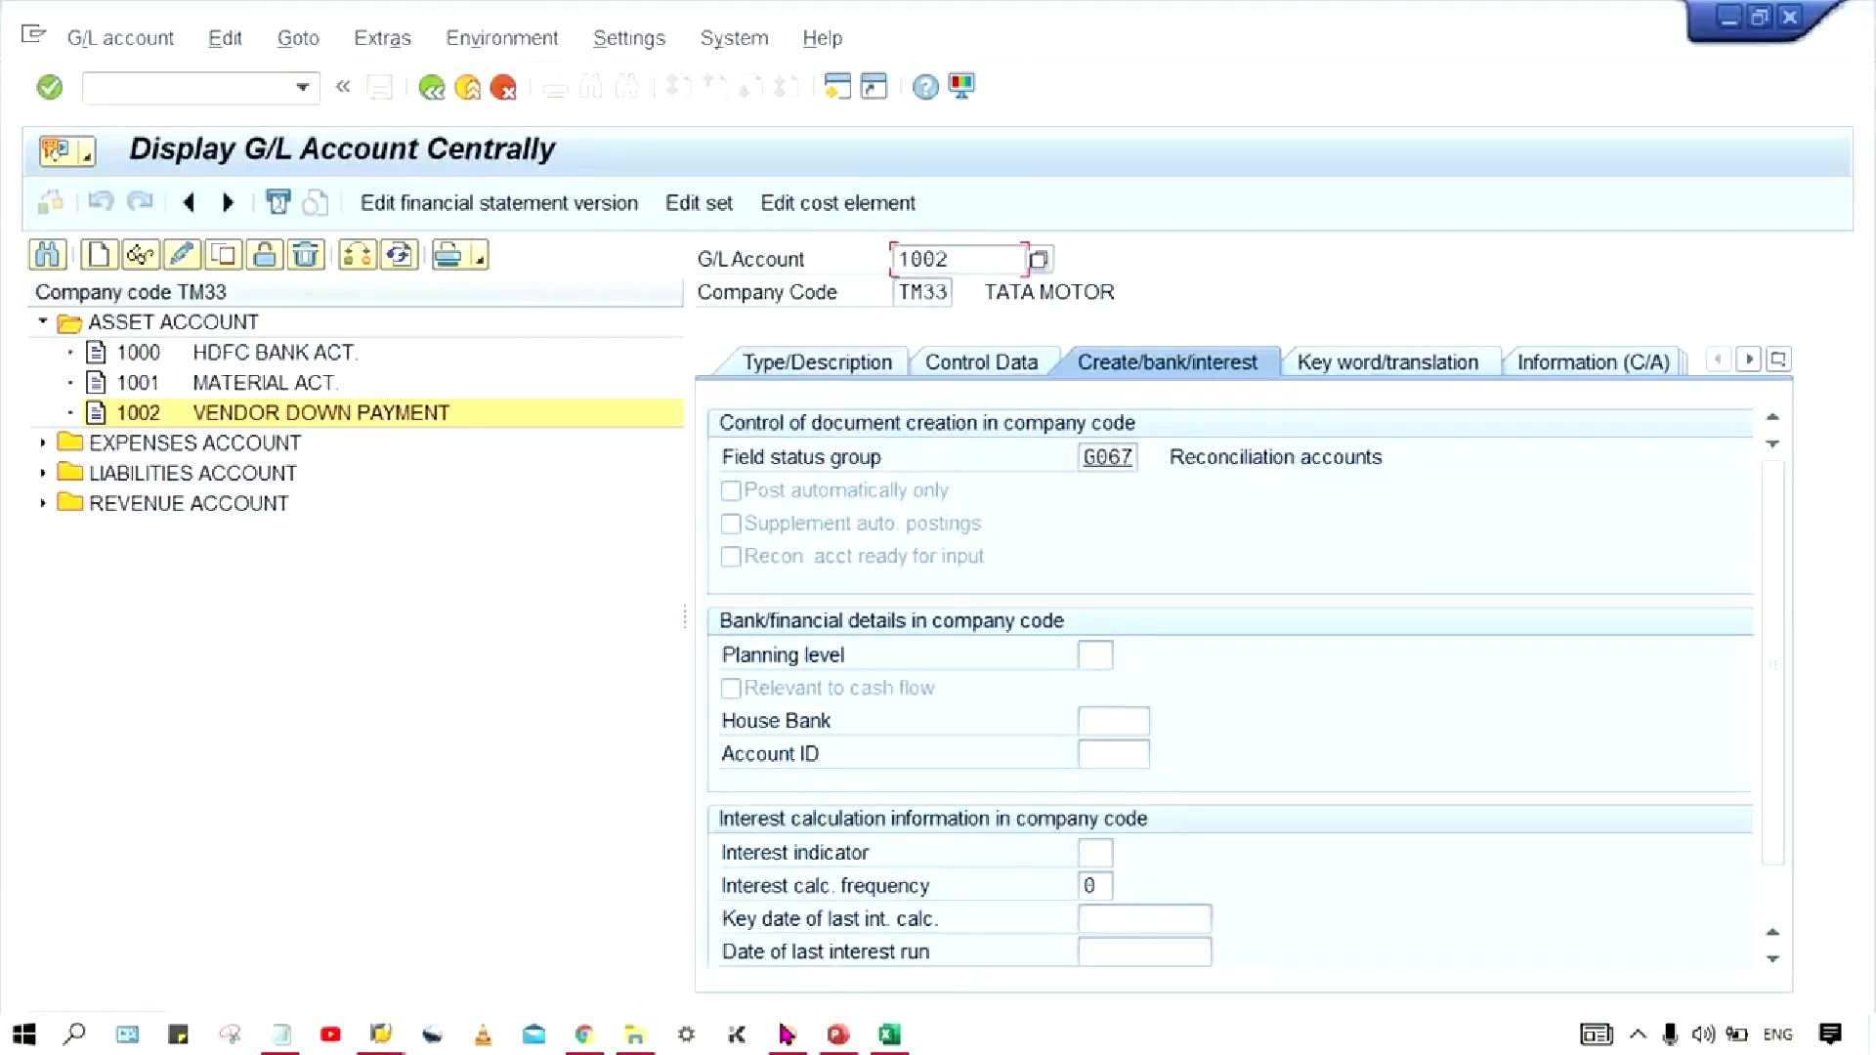
{"action": "left_click", "coordinate": [889, 1034]}
{"action": "left_click", "coordinate": [772, 764]}
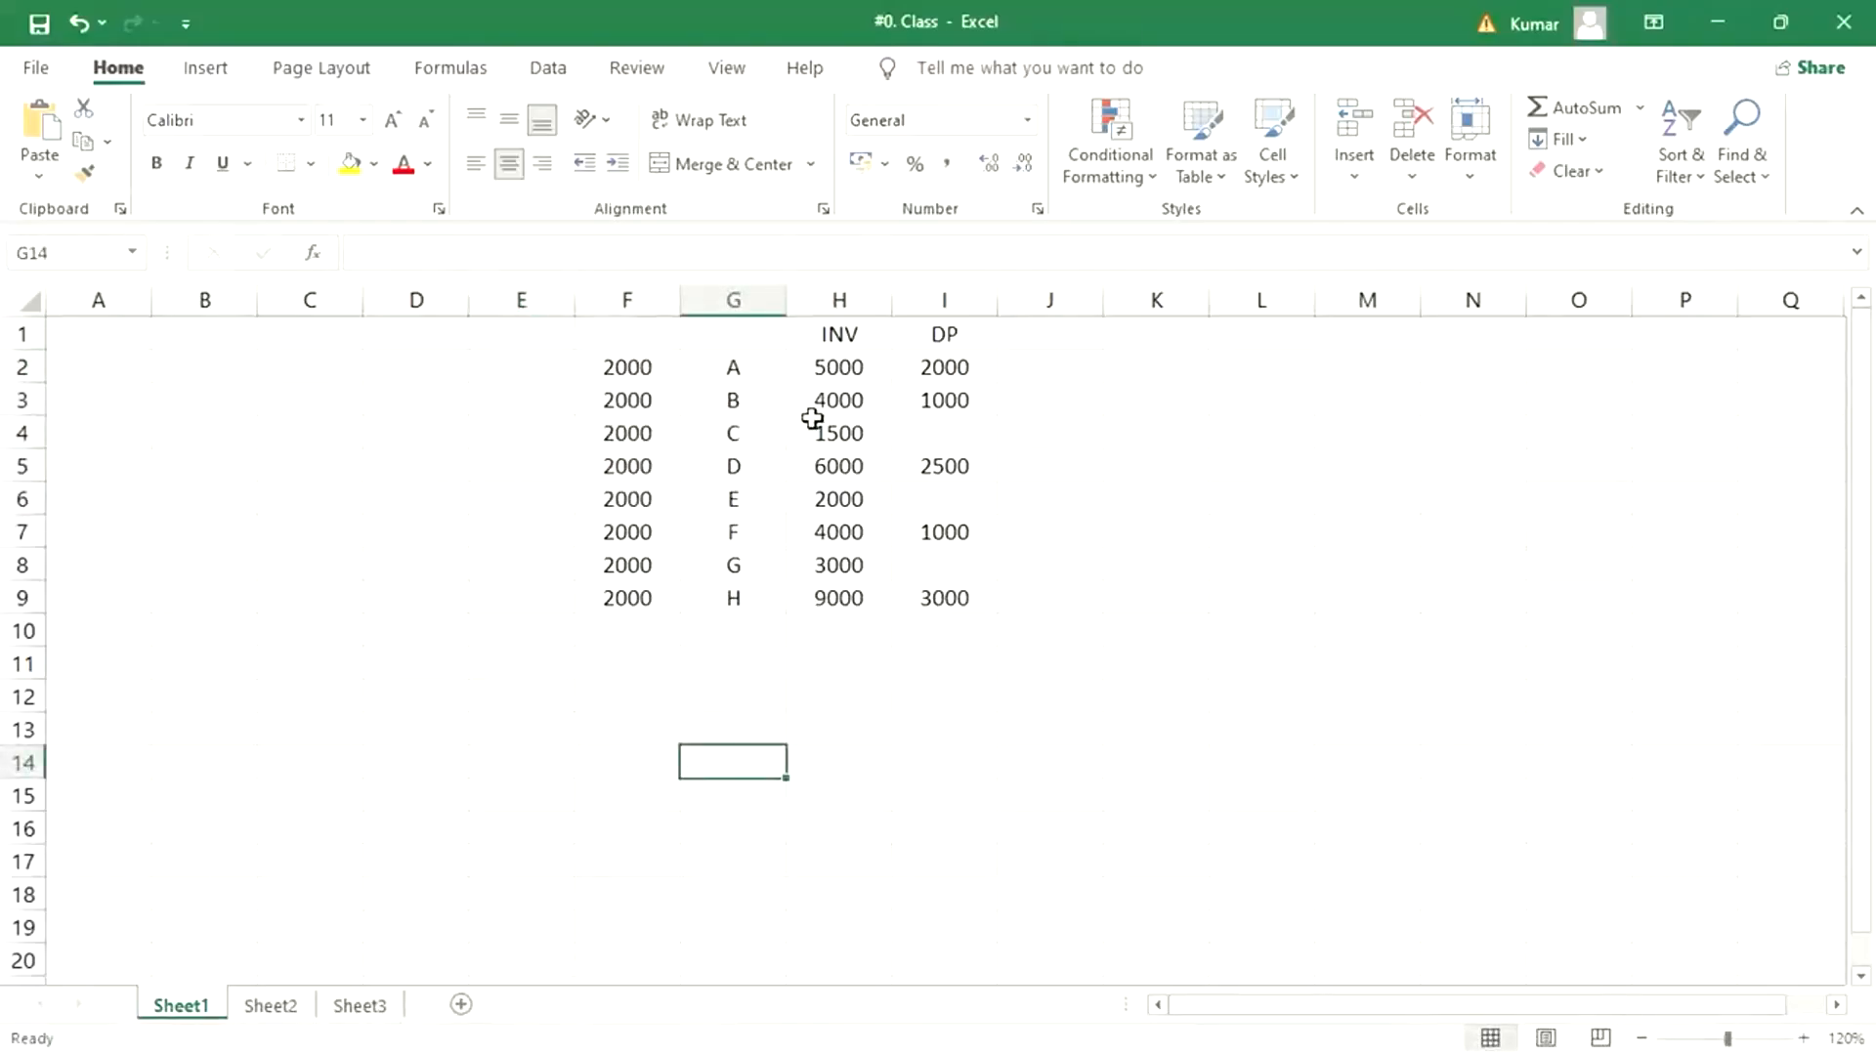
{"action": "left_click_drag", "start_coordinate": [840, 371], "coordinate": [844, 387]}
{"action": "left_click", "coordinate": [726, 369]}
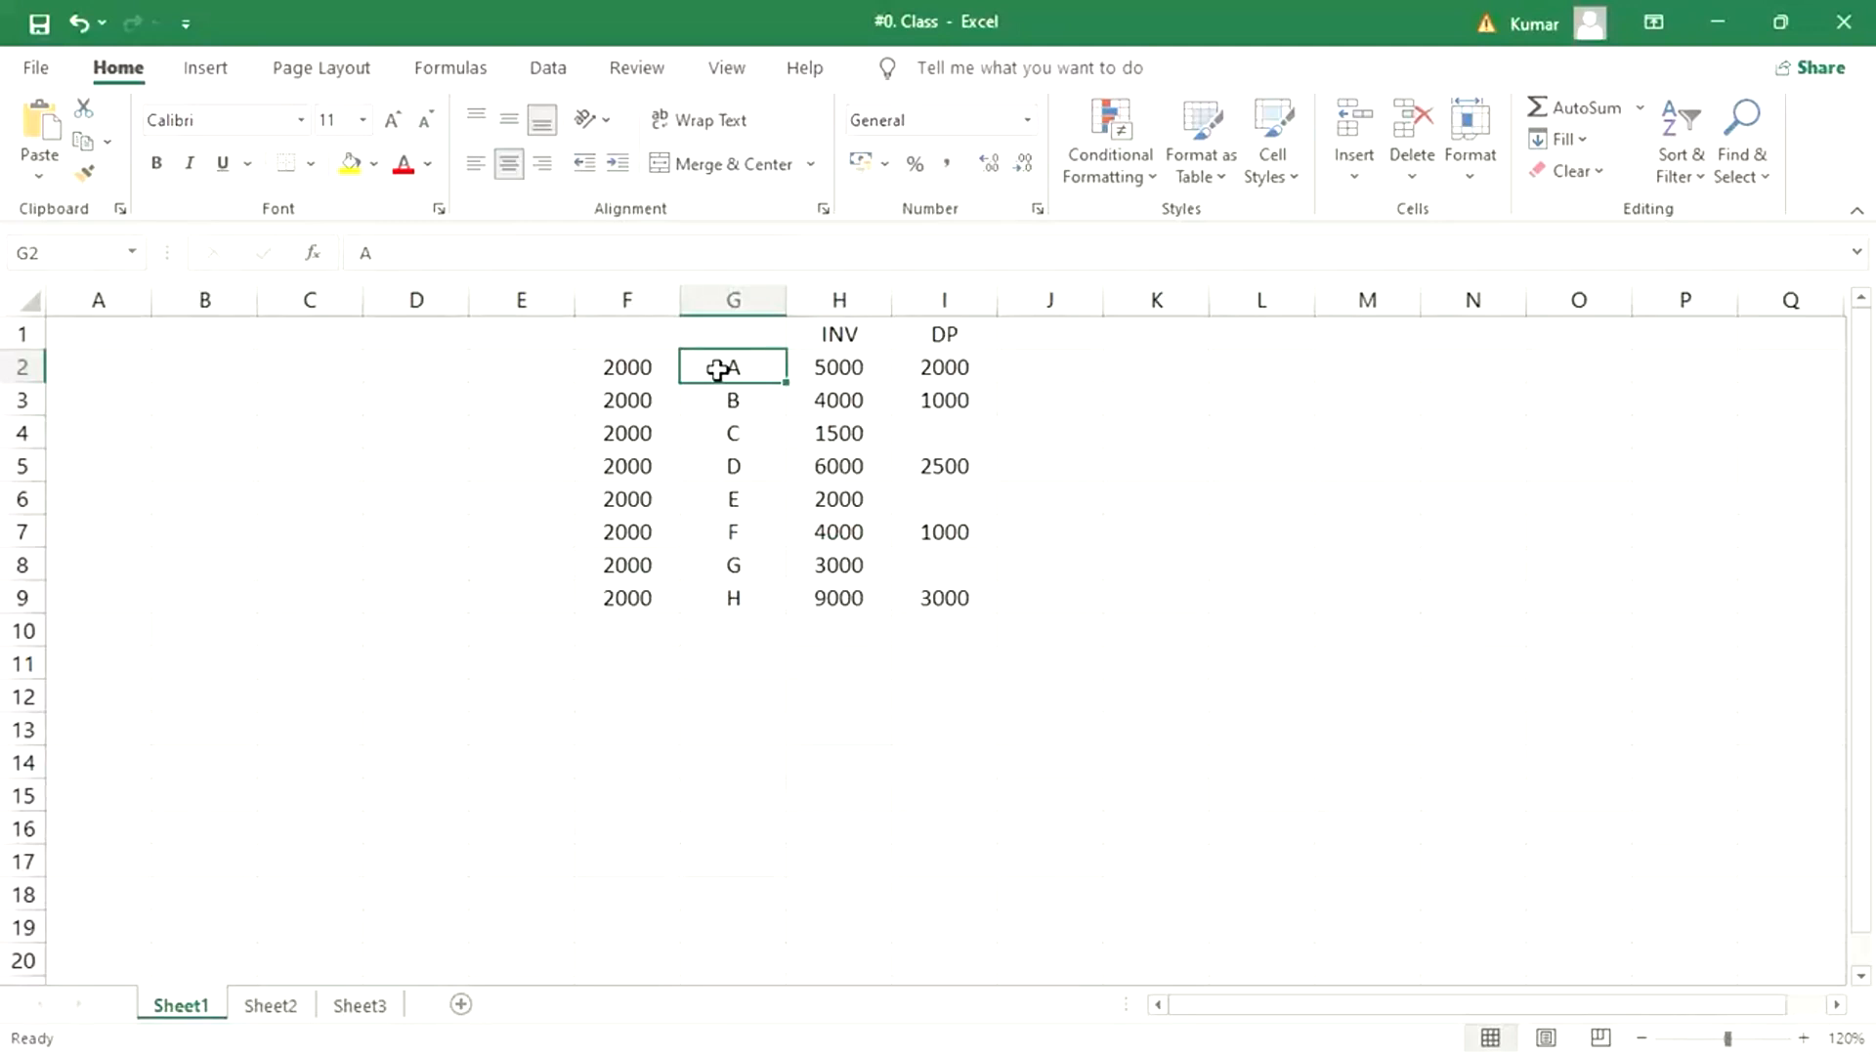
{"action": "left_click", "coordinate": [628, 367]}
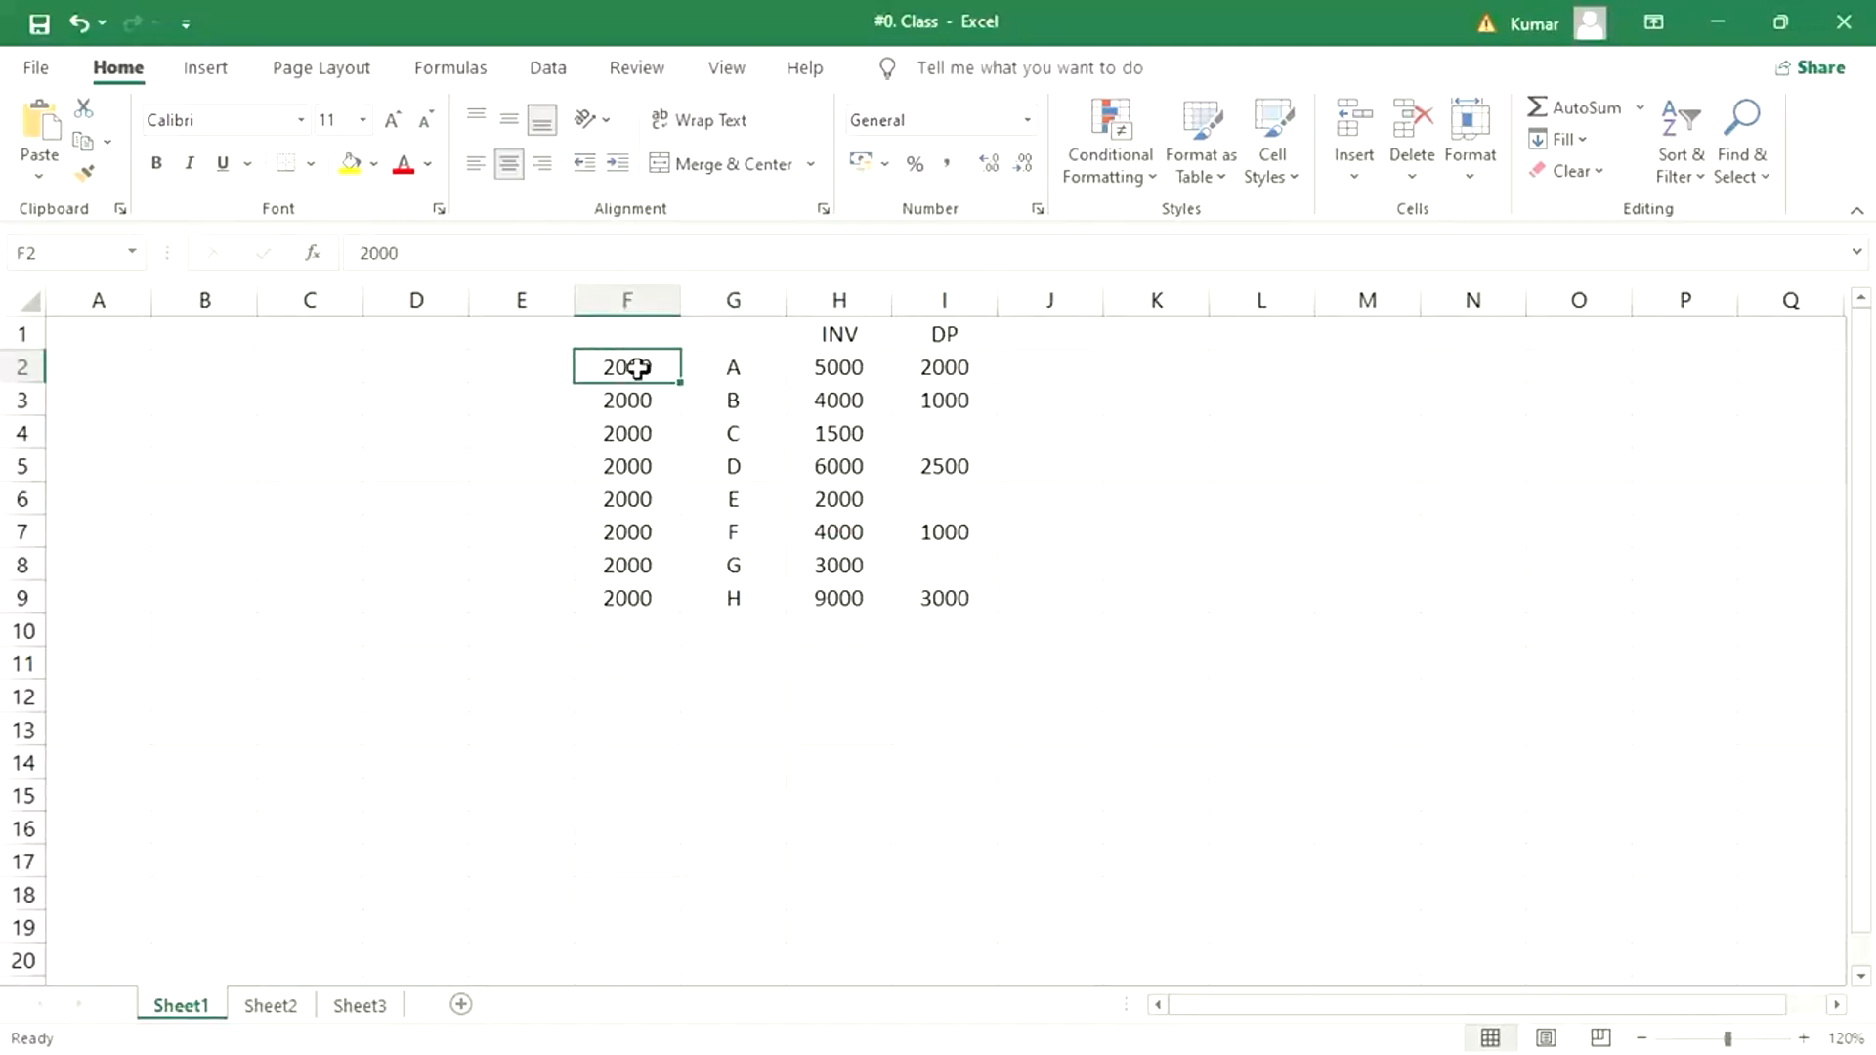
{"action": "left_click", "coordinate": [499, 370]}
{"action": "type", "text": "1002"}
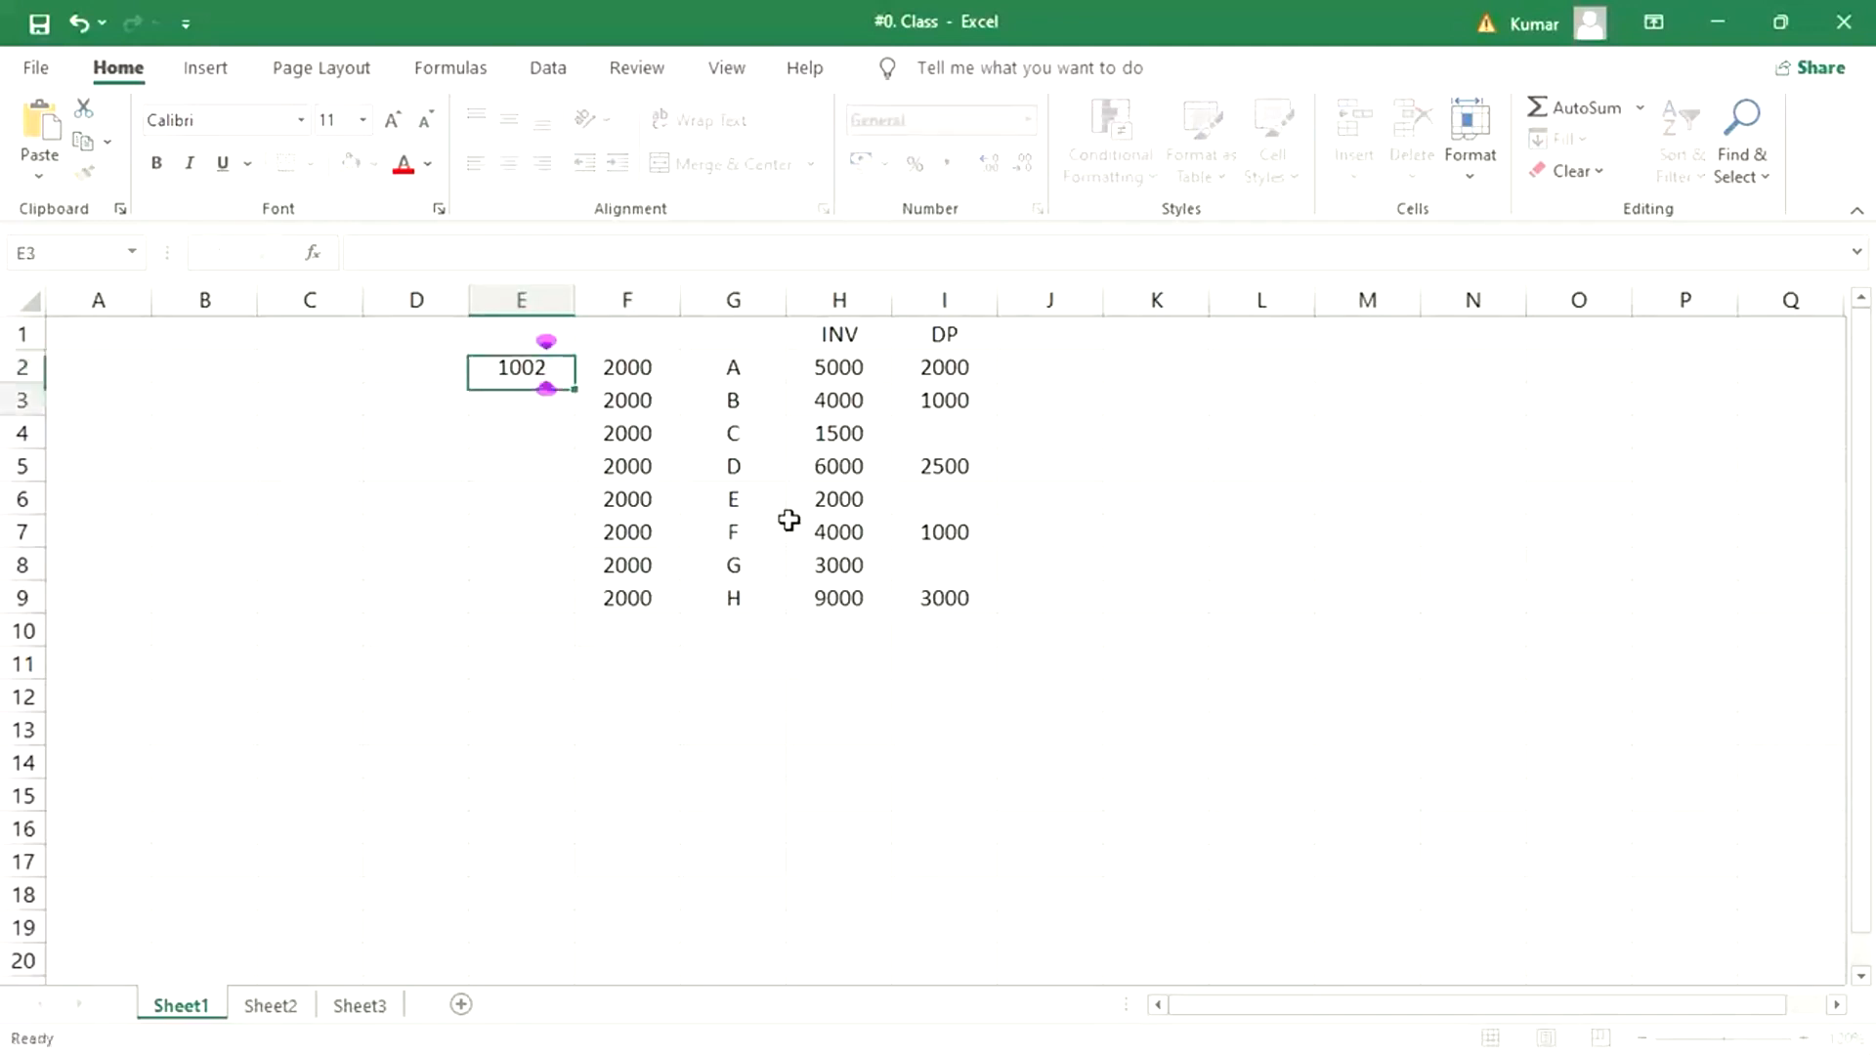
{"action": "key", "text": "Return"}
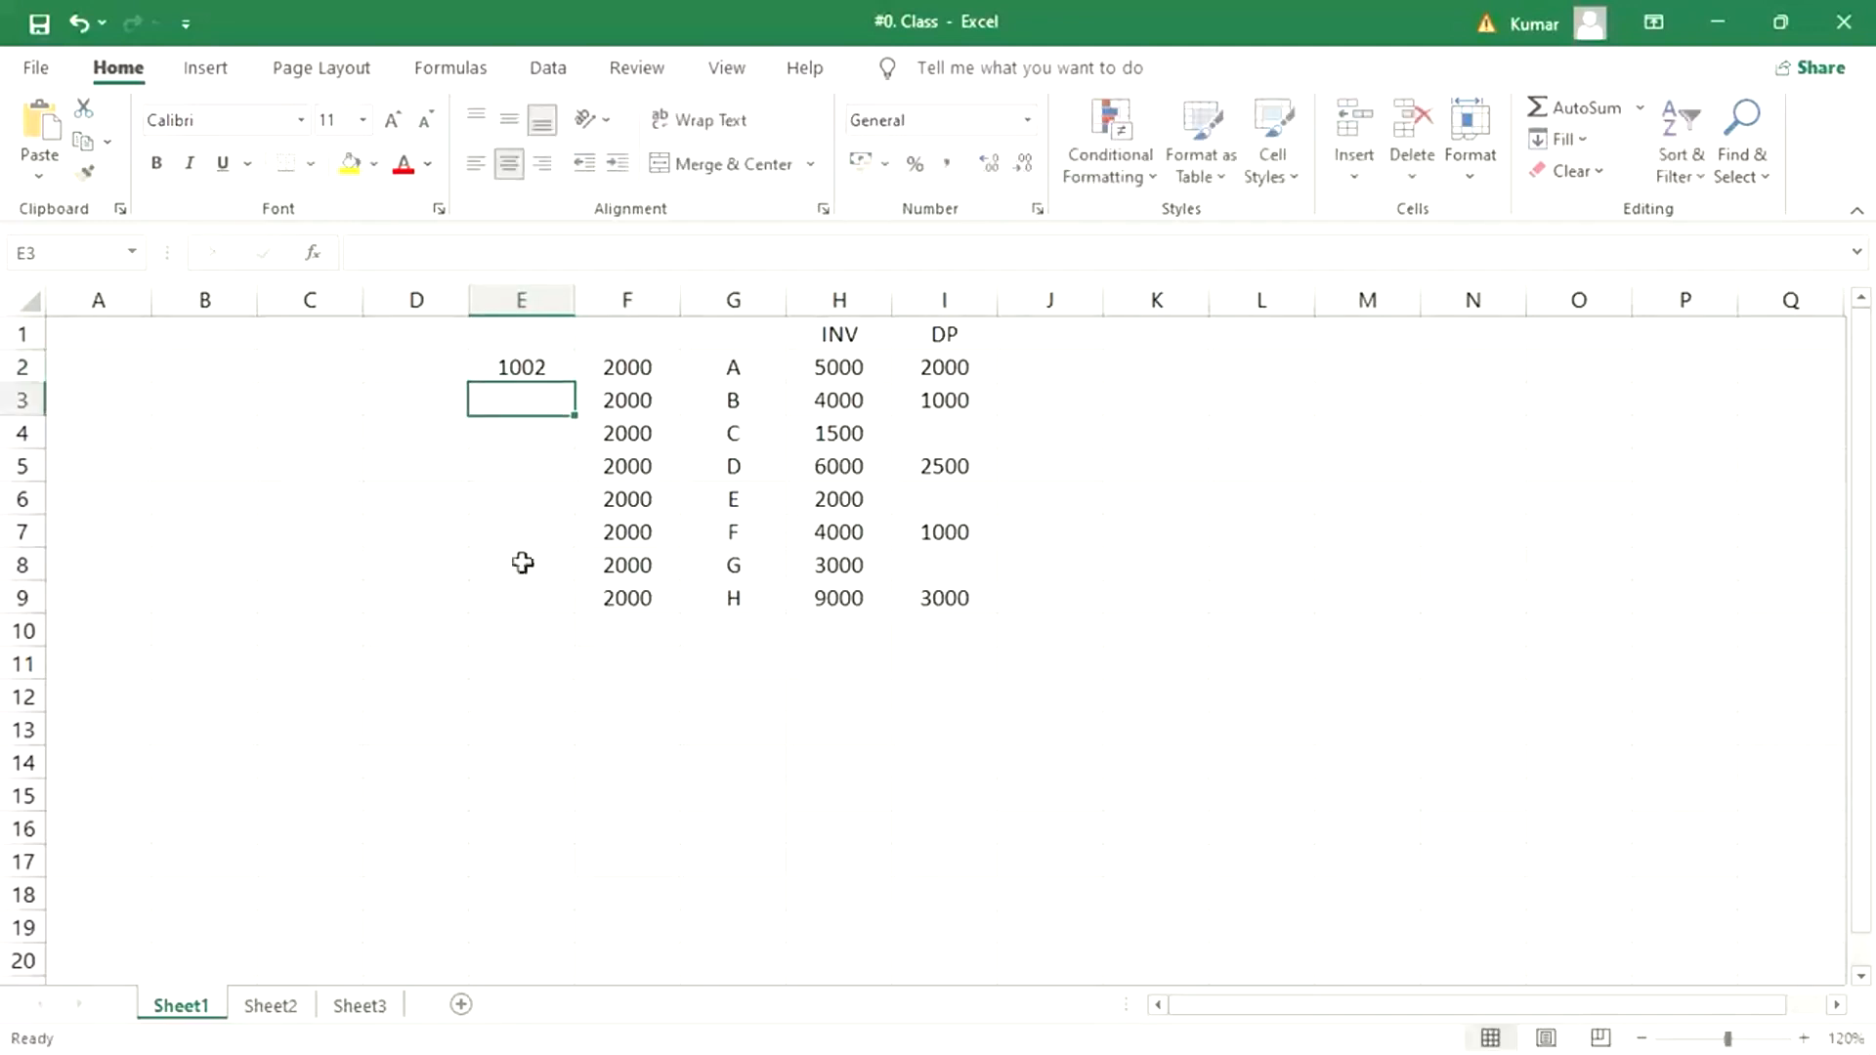
{"action": "left_click_drag", "start_coordinate": [519, 365], "coordinate": [502, 594]}
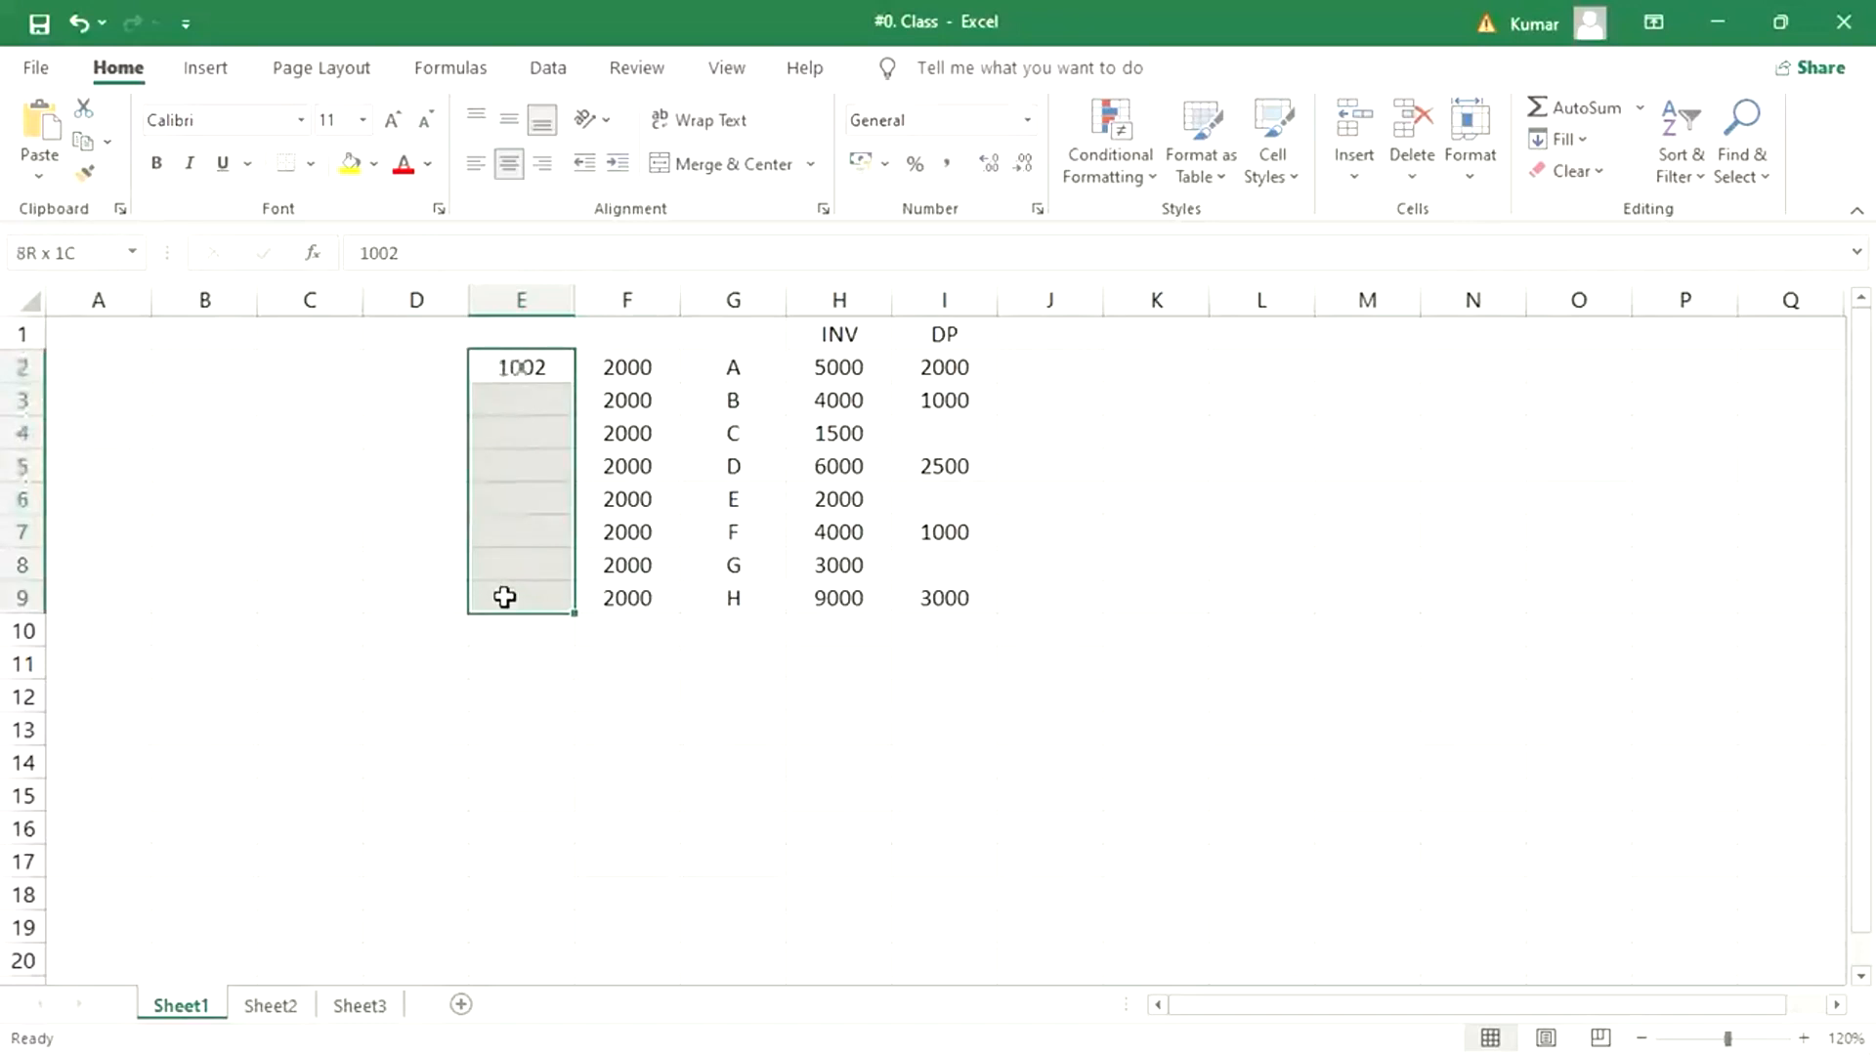
{"action": "key", "text": "ctrl+d"}
{"action": "left_click", "coordinate": [658, 724]}
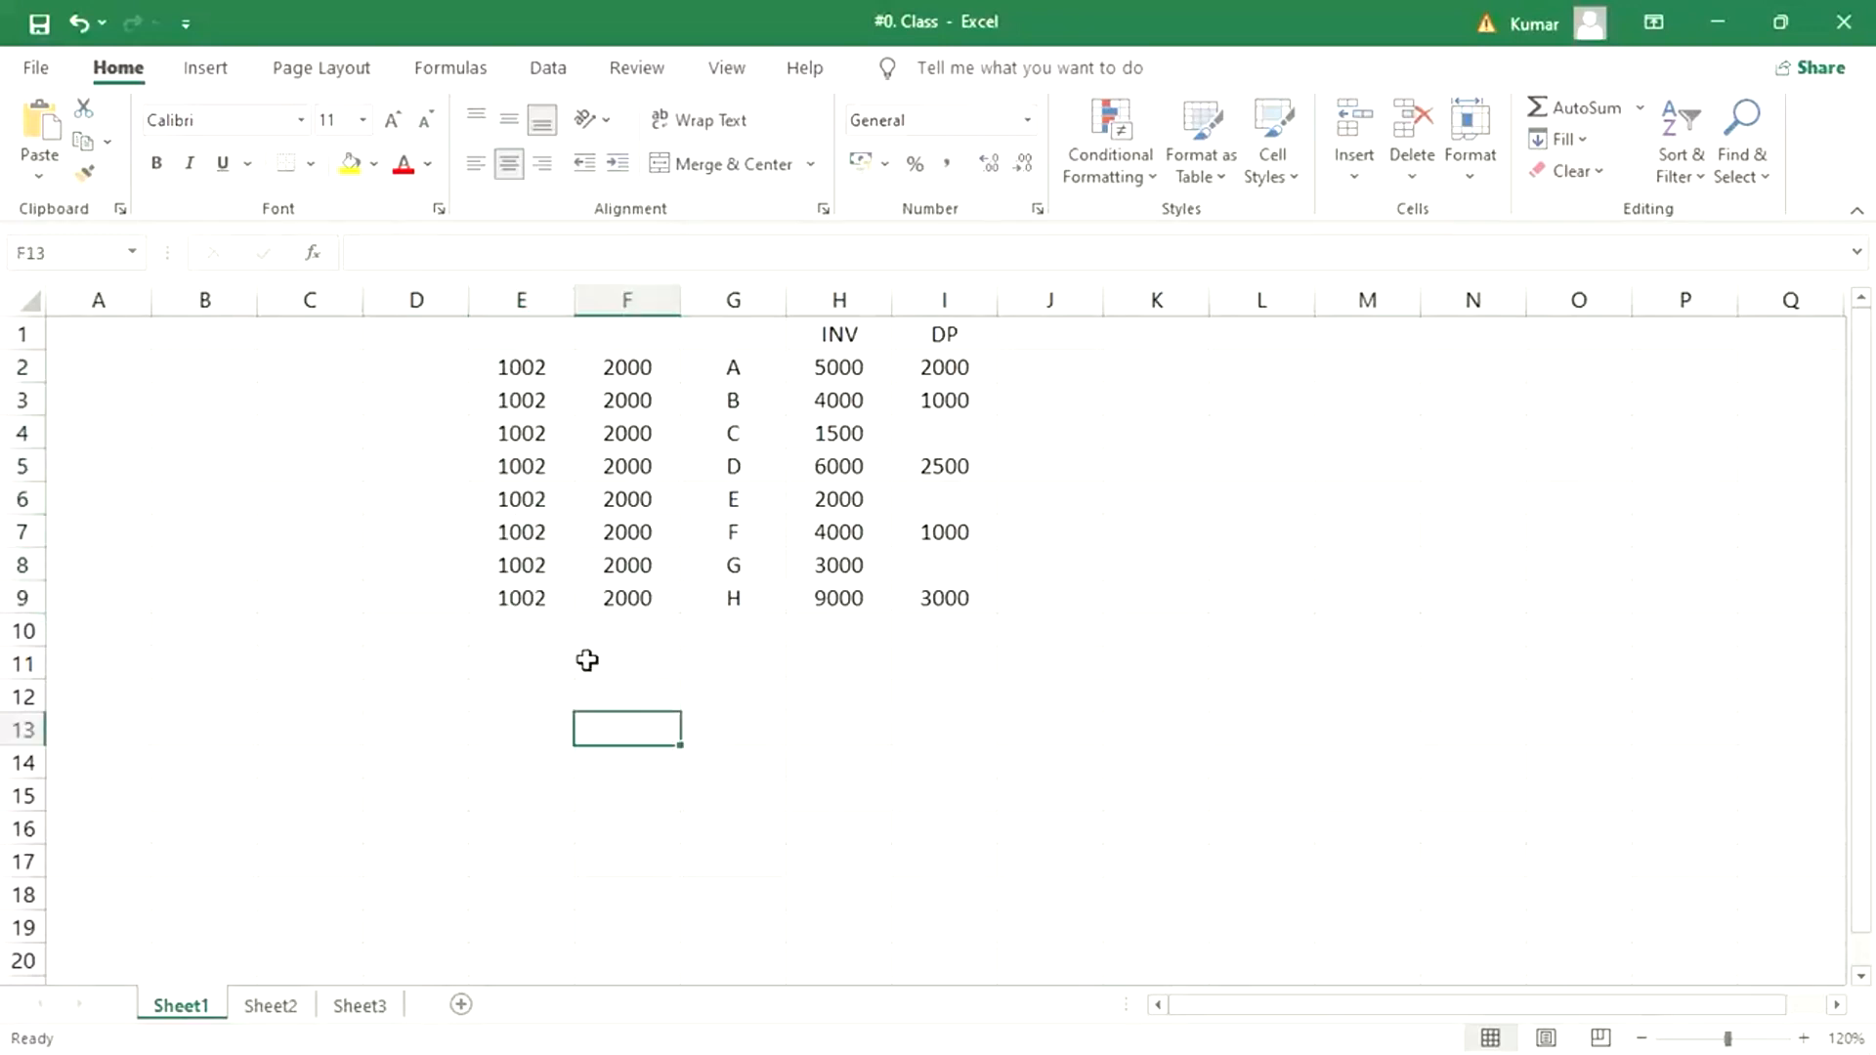
- Review the 1002 entries in column E against the vendor rows and switch to the Vendor Down Payment presentation in PowerPoint
{"action": "left_click", "coordinate": [540, 368]}
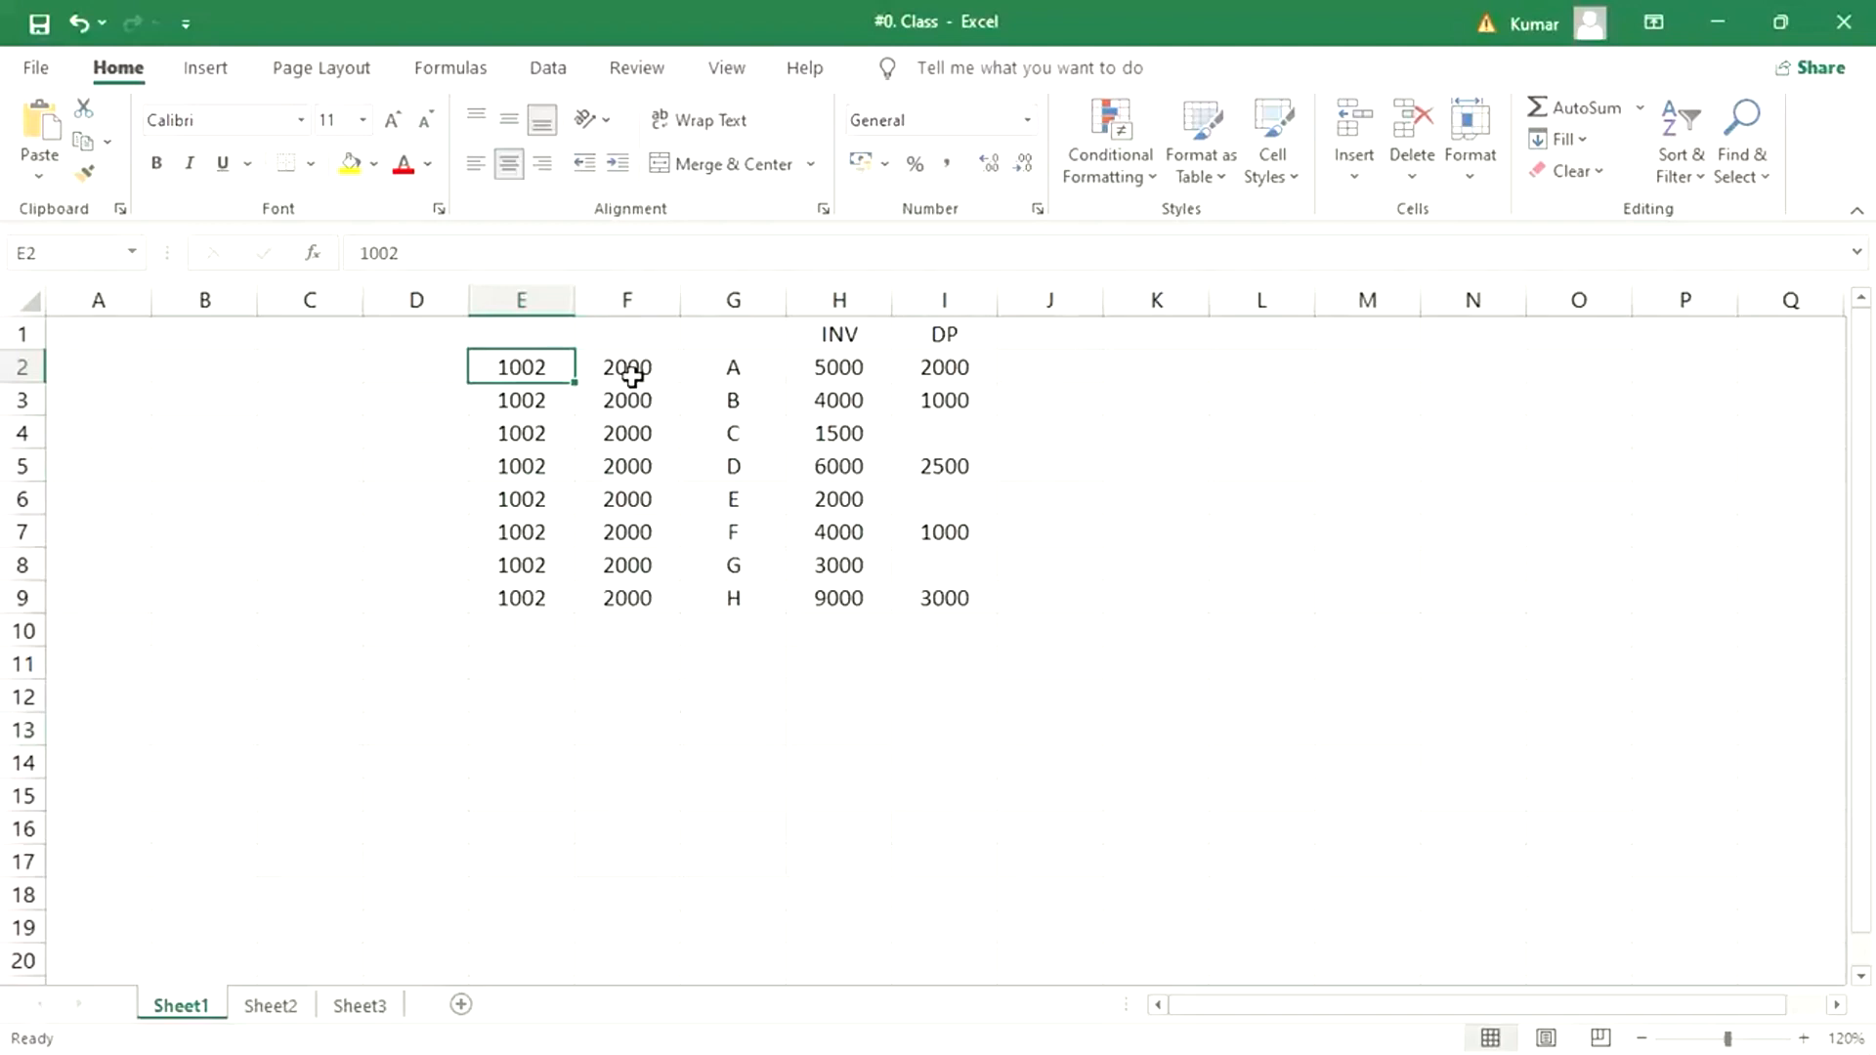
{"action": "left_click_drag", "start_coordinate": [508, 372], "coordinate": [523, 630]}
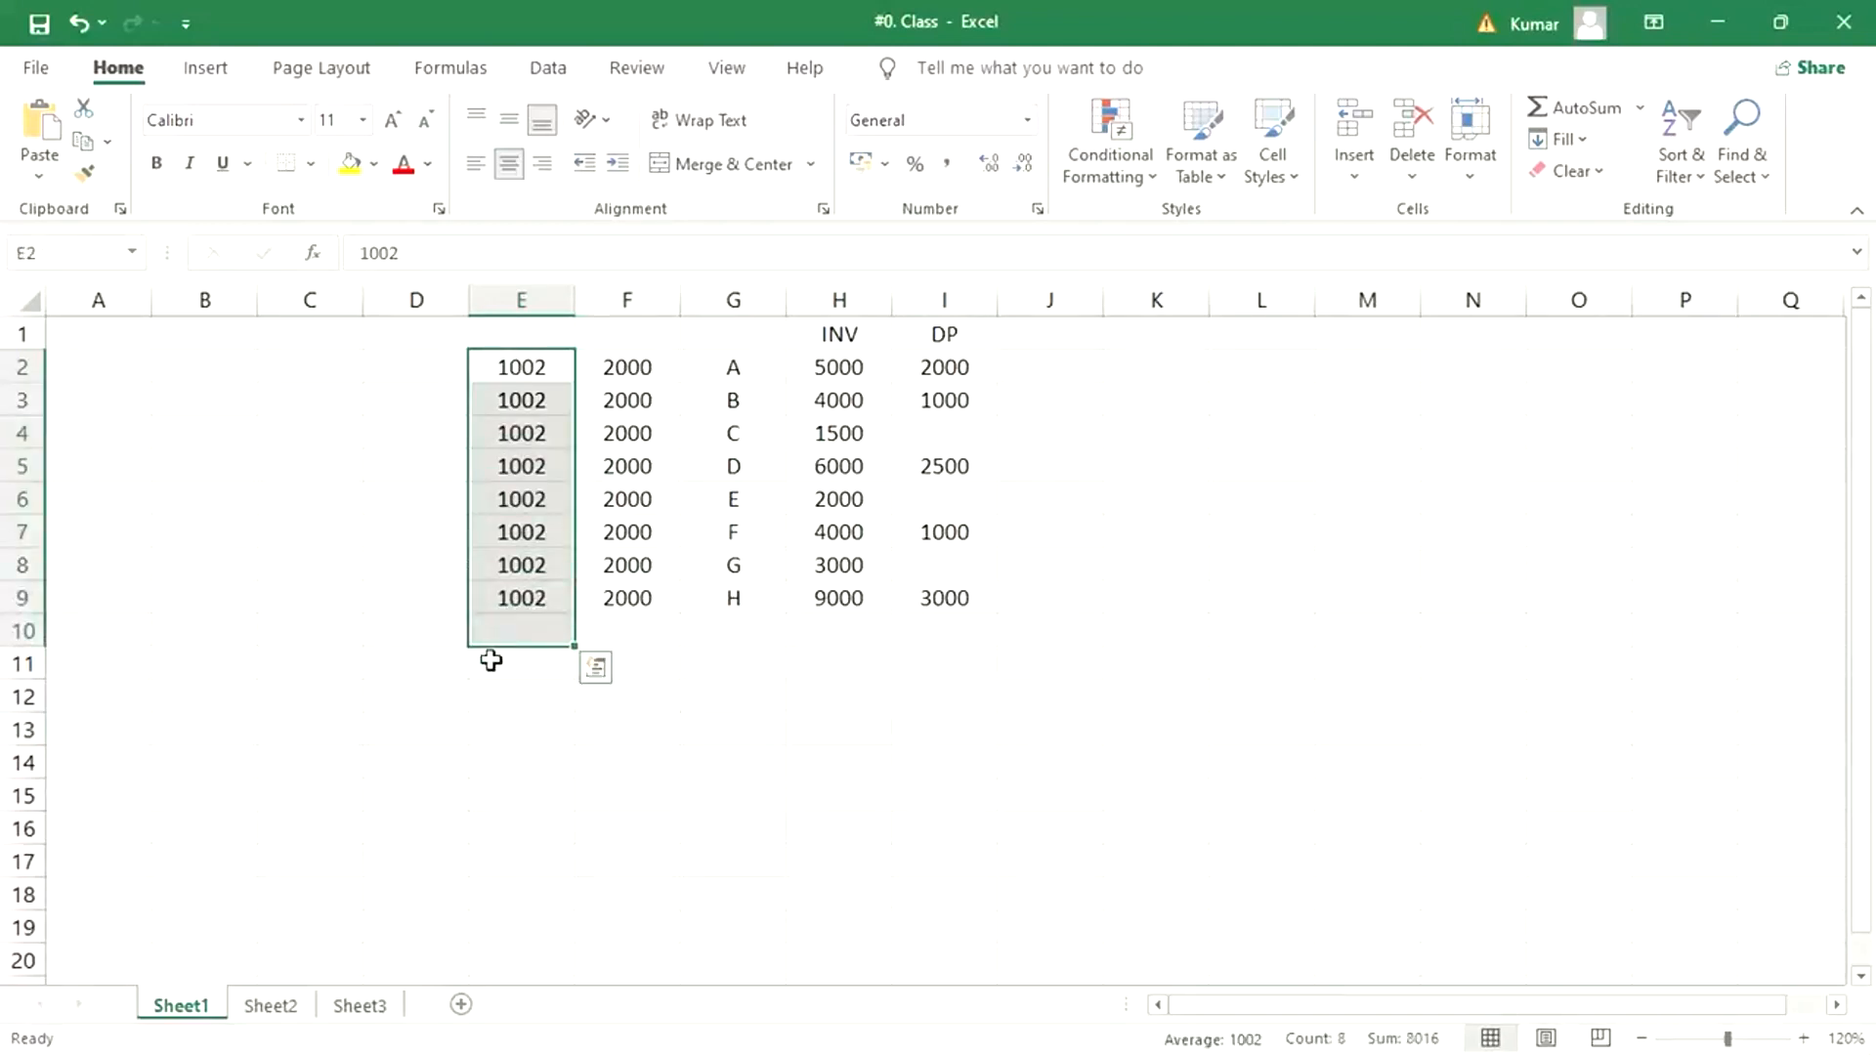
{"action": "left_click", "coordinate": [472, 754]}
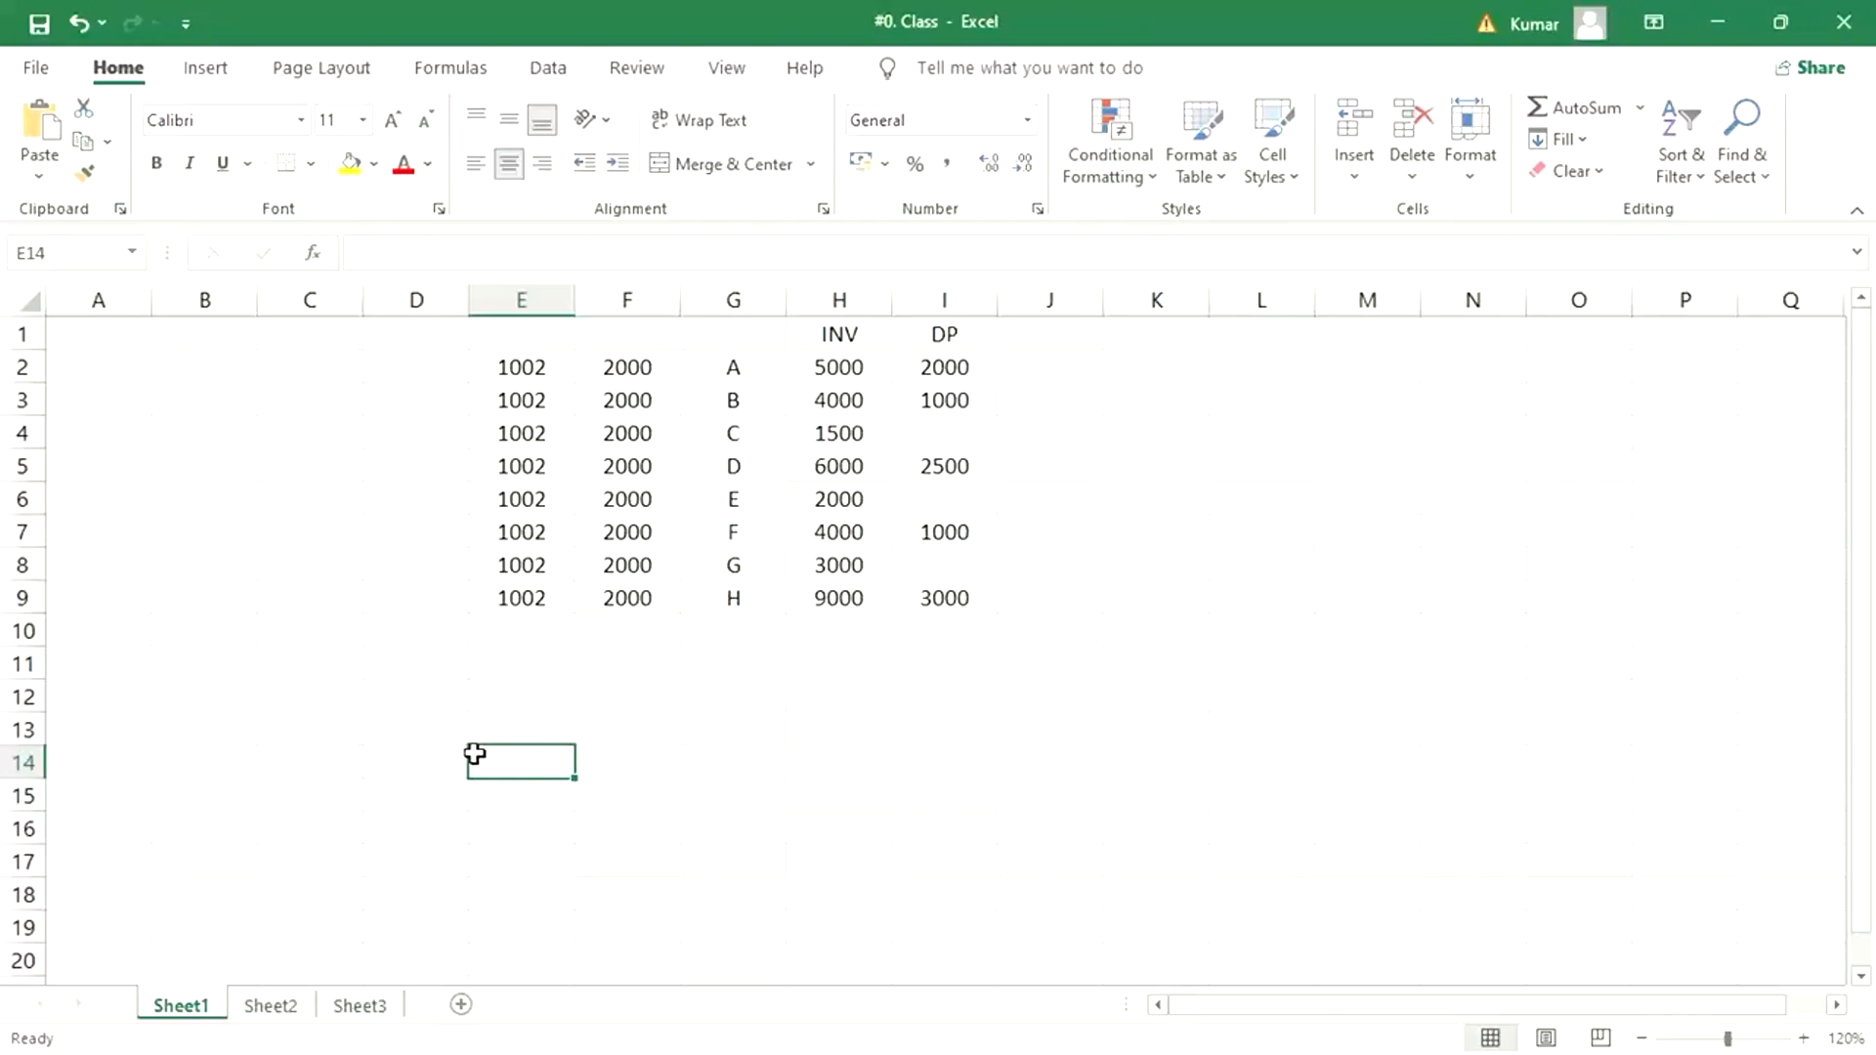
{"action": "left_click", "coordinate": [515, 367]}
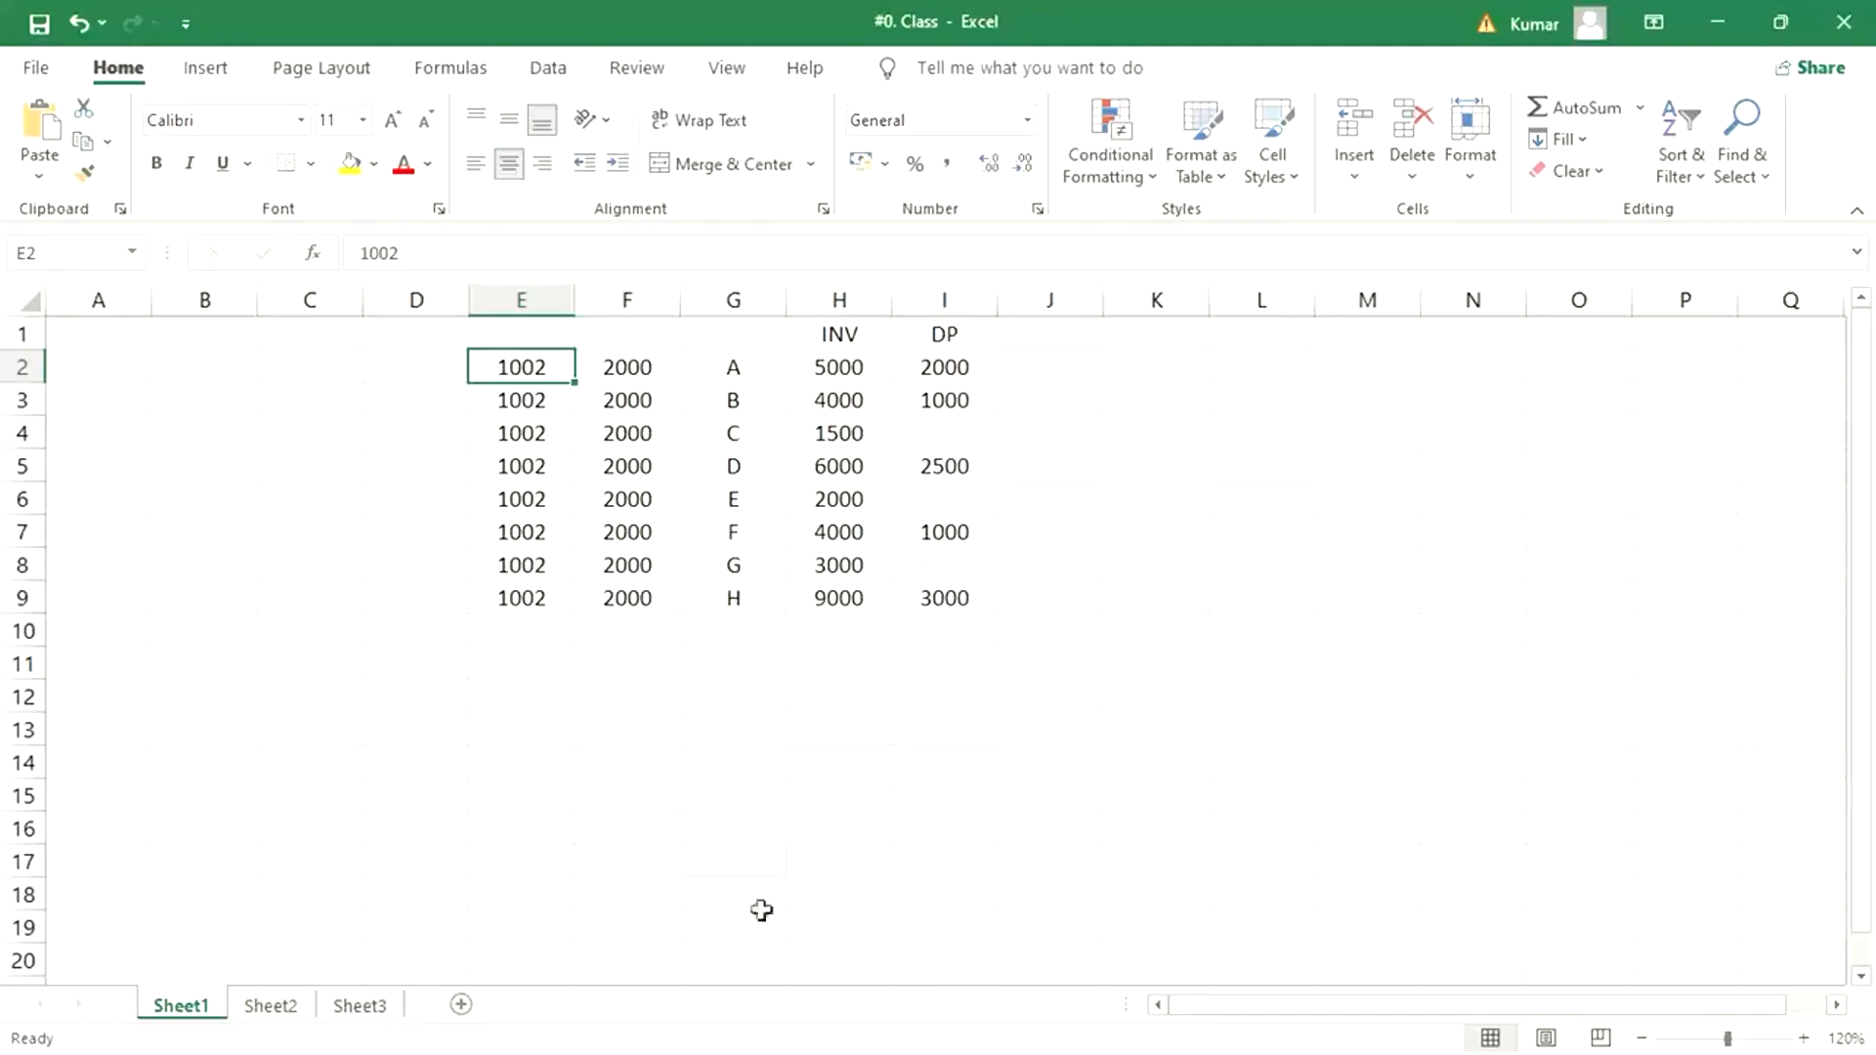
{"action": "left_click", "coordinate": [724, 702]}
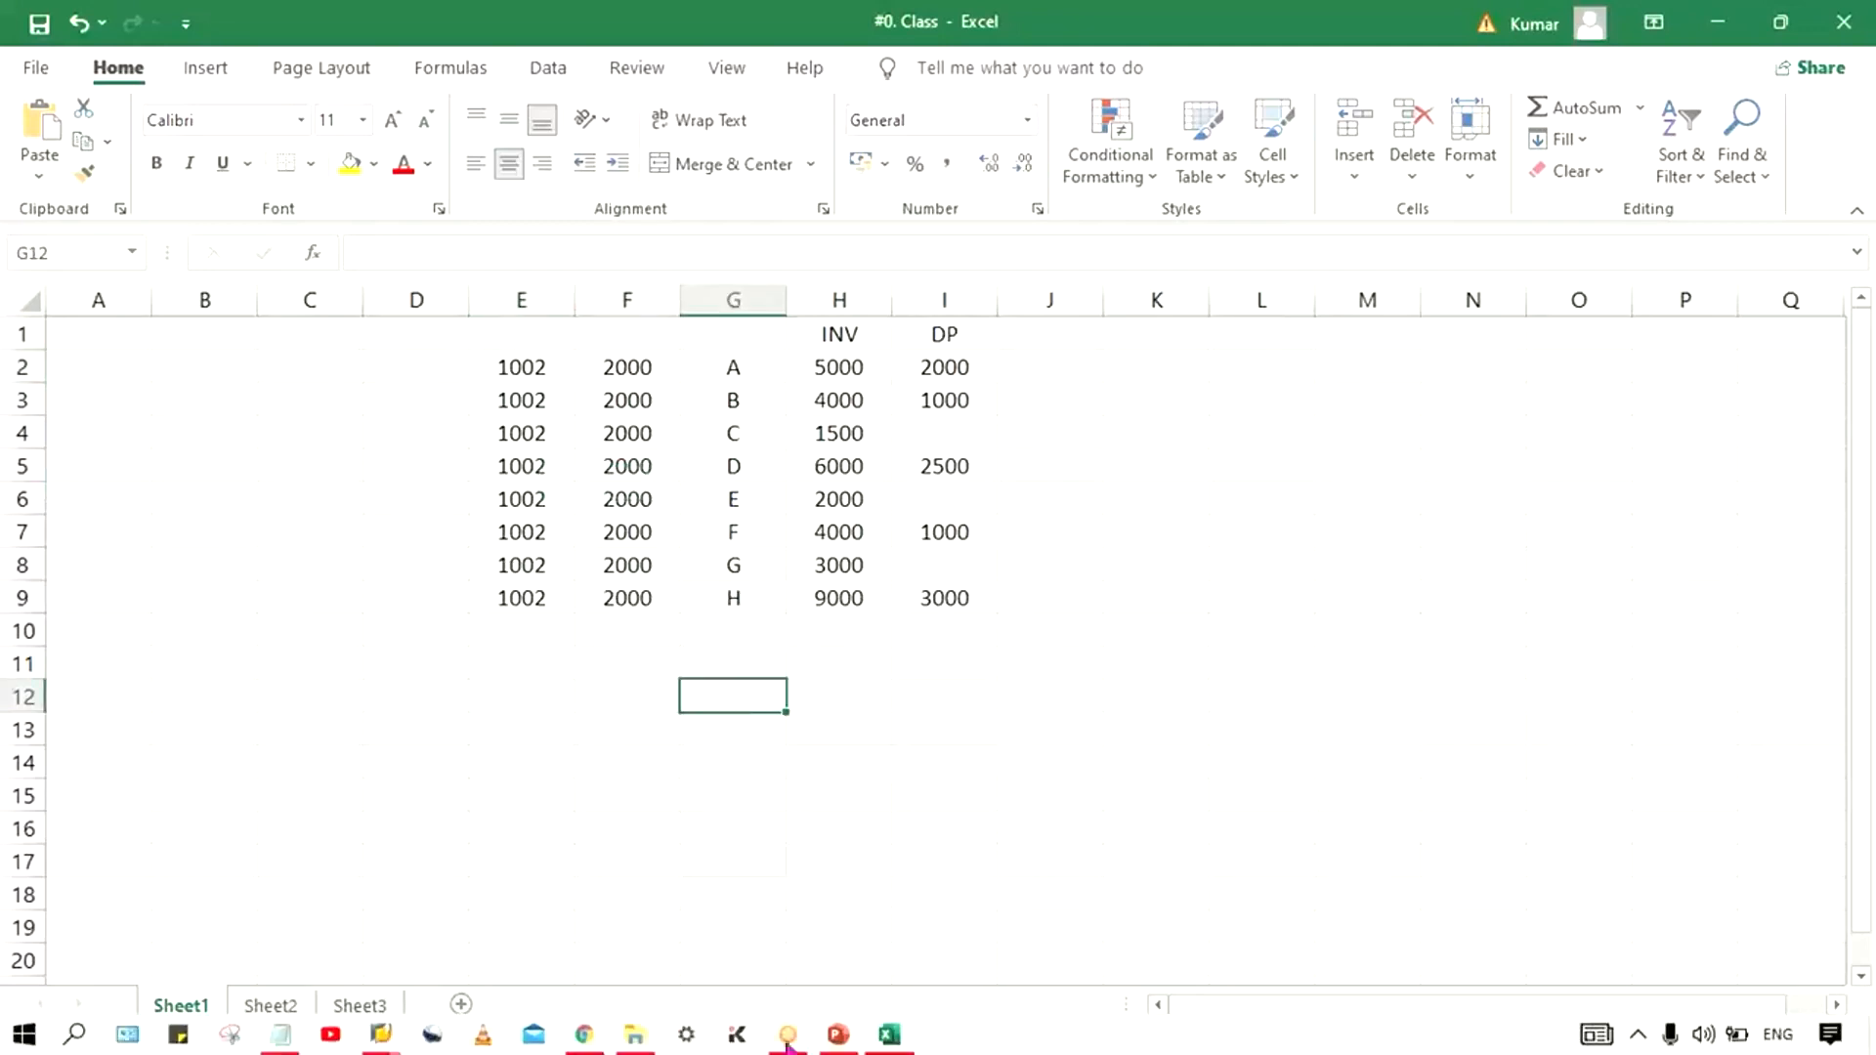
{"action": "left_click", "coordinate": [839, 1035]}
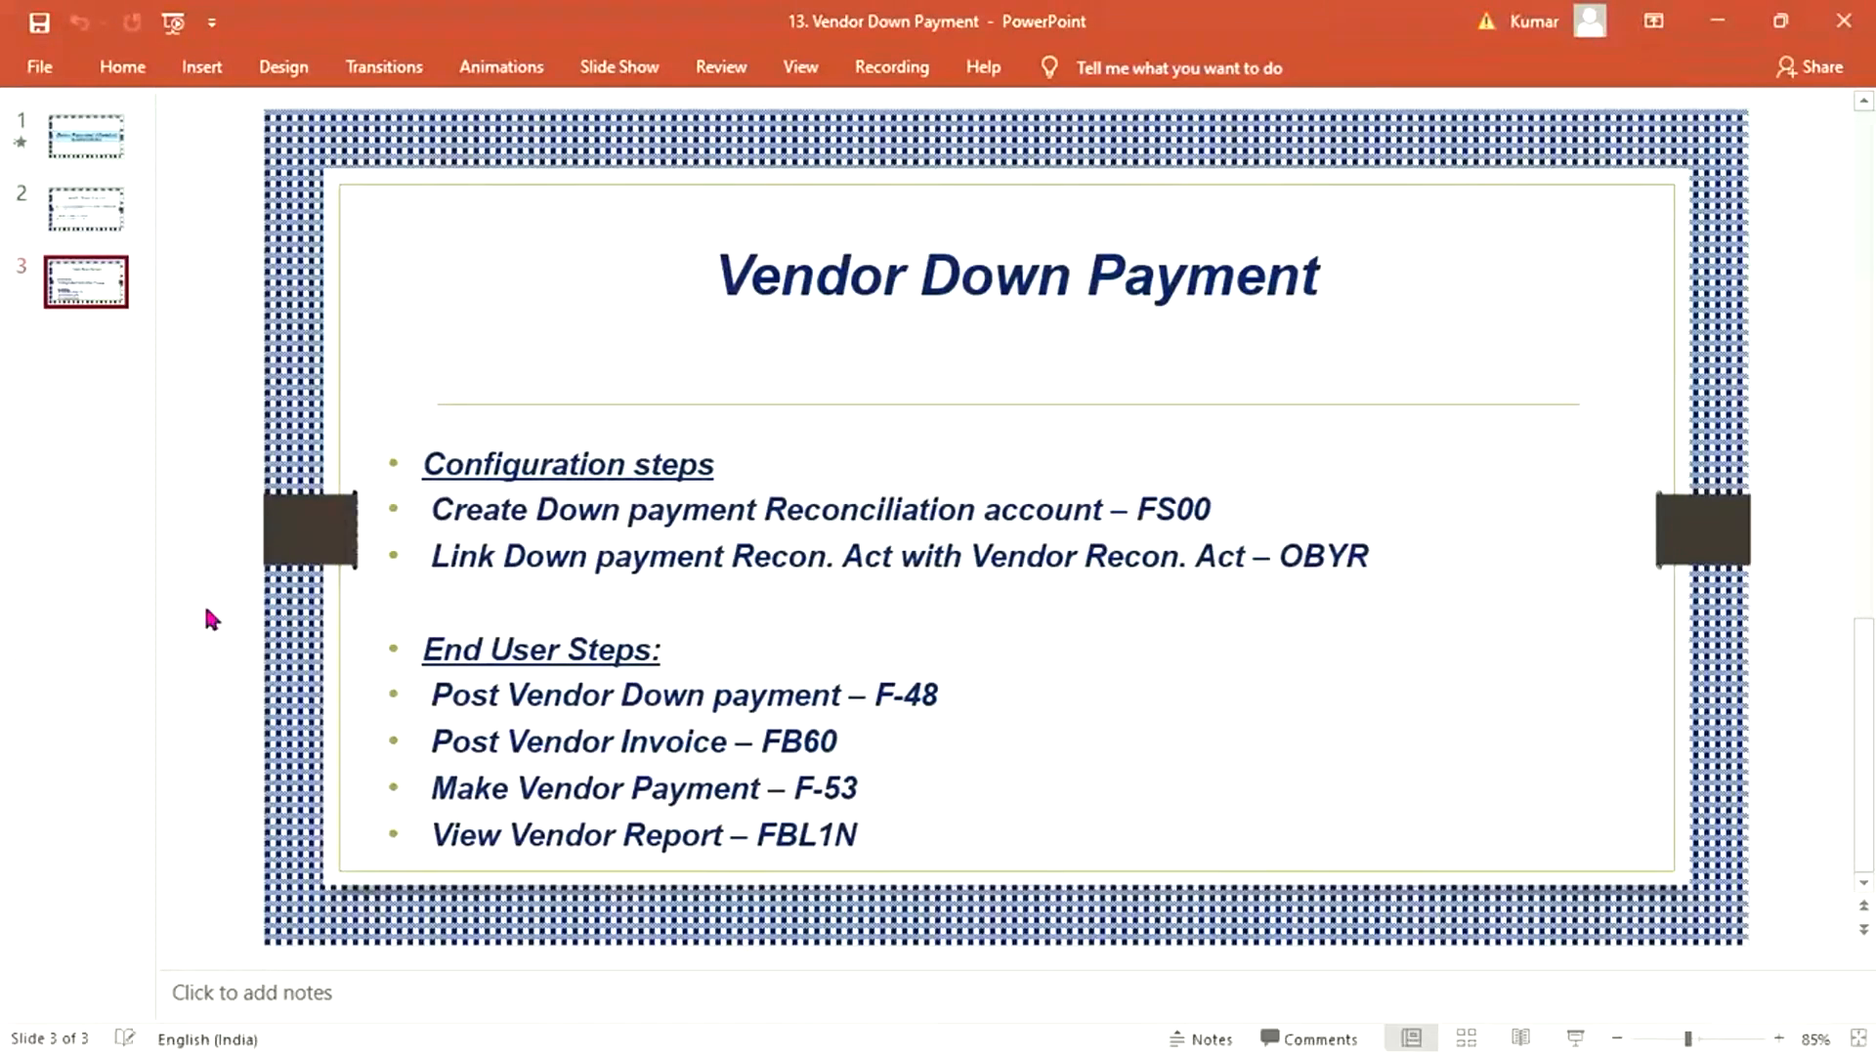
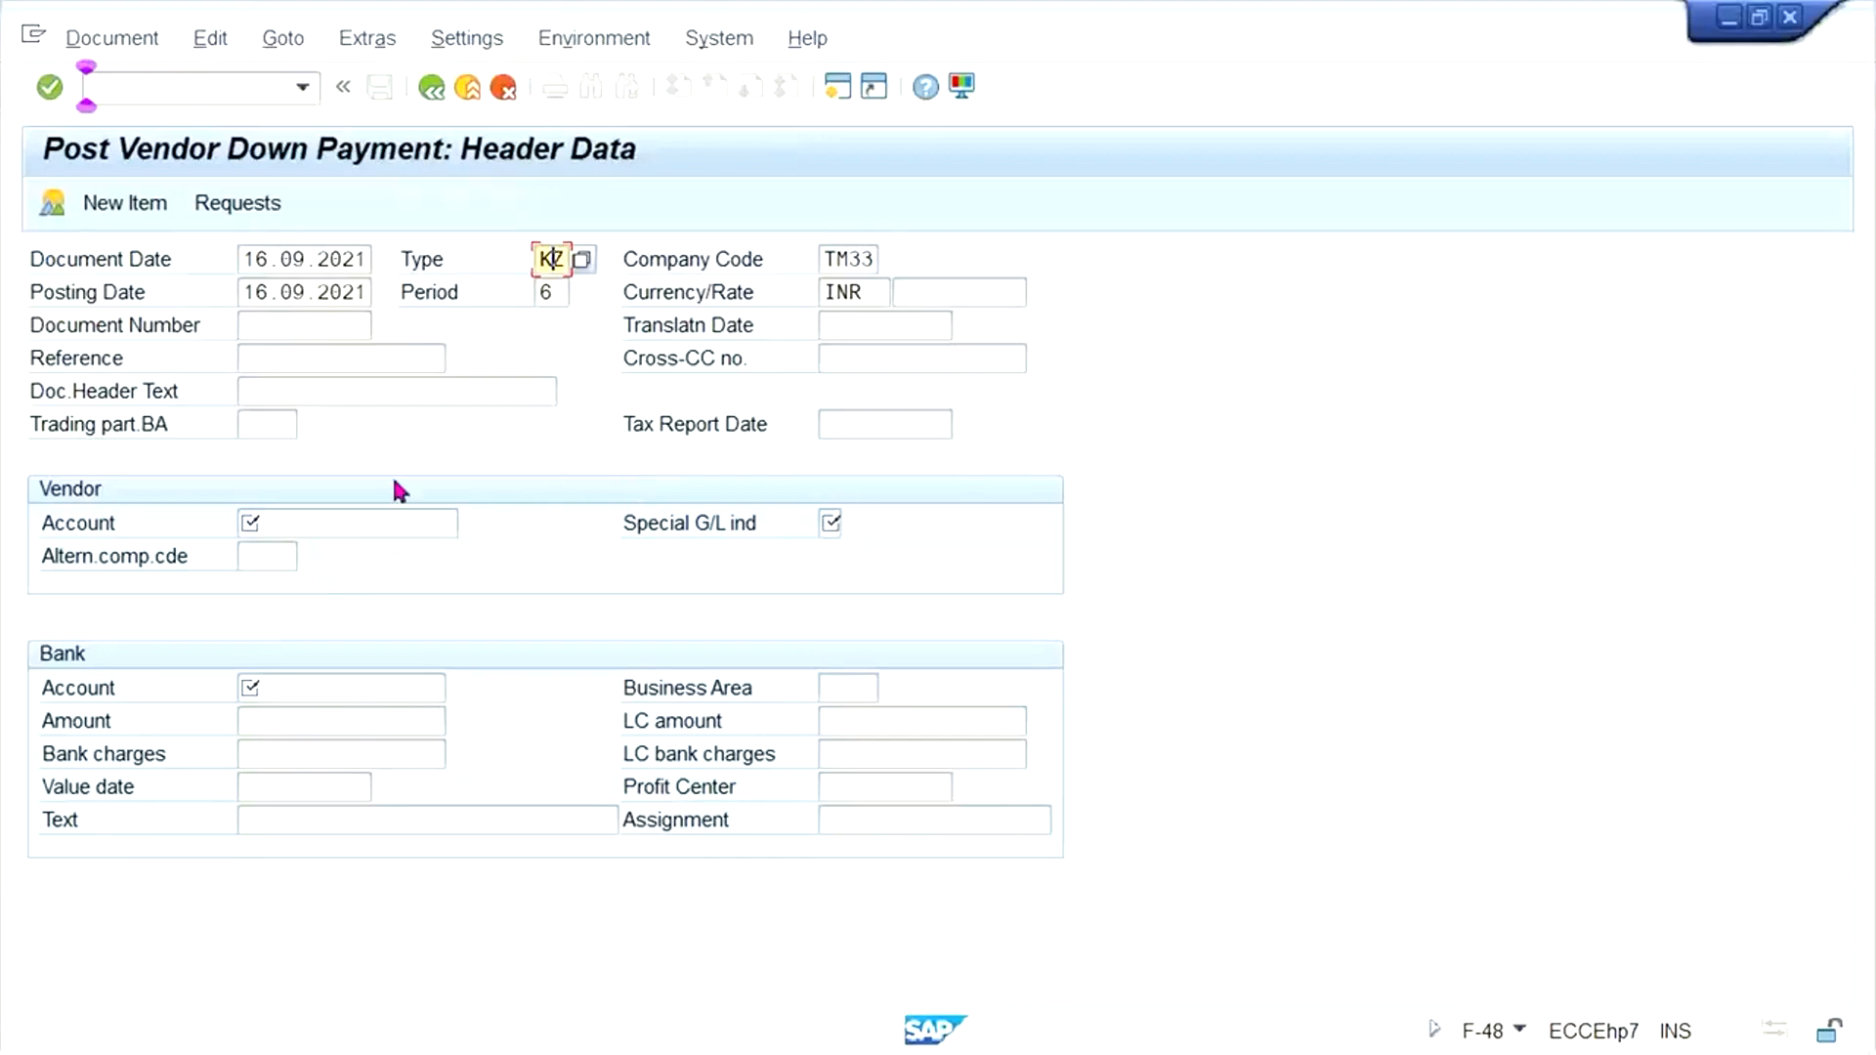
- In the down payment header, enter the account of vendor TEST VENDOR_TM33 with special G/L indicator A
{"action": "left_click", "coordinate": [347, 509]}
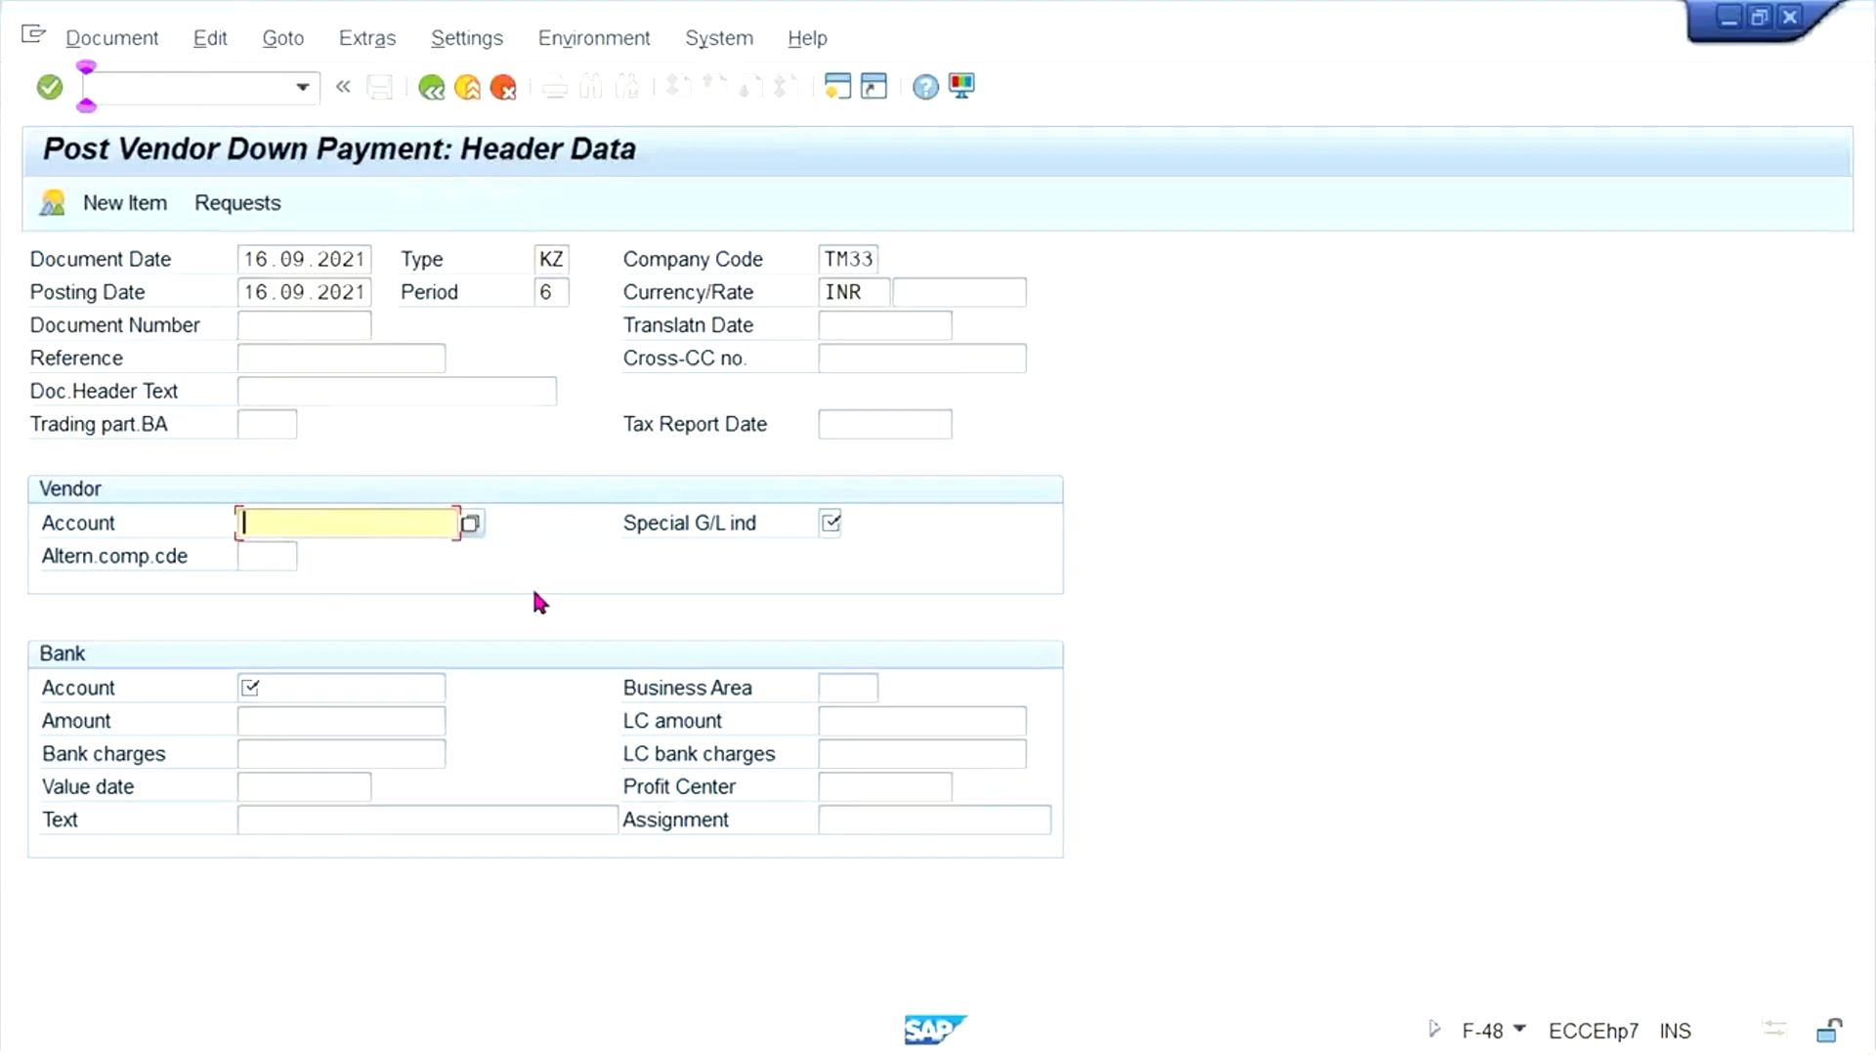
{"action": "key", "text": "BackSpace"}
{"action": "key", "text": "Down"}
{"action": "key", "text": "Return"}
{"action": "key", "text": "Tab"}
{"action": "type", "text": "A"}
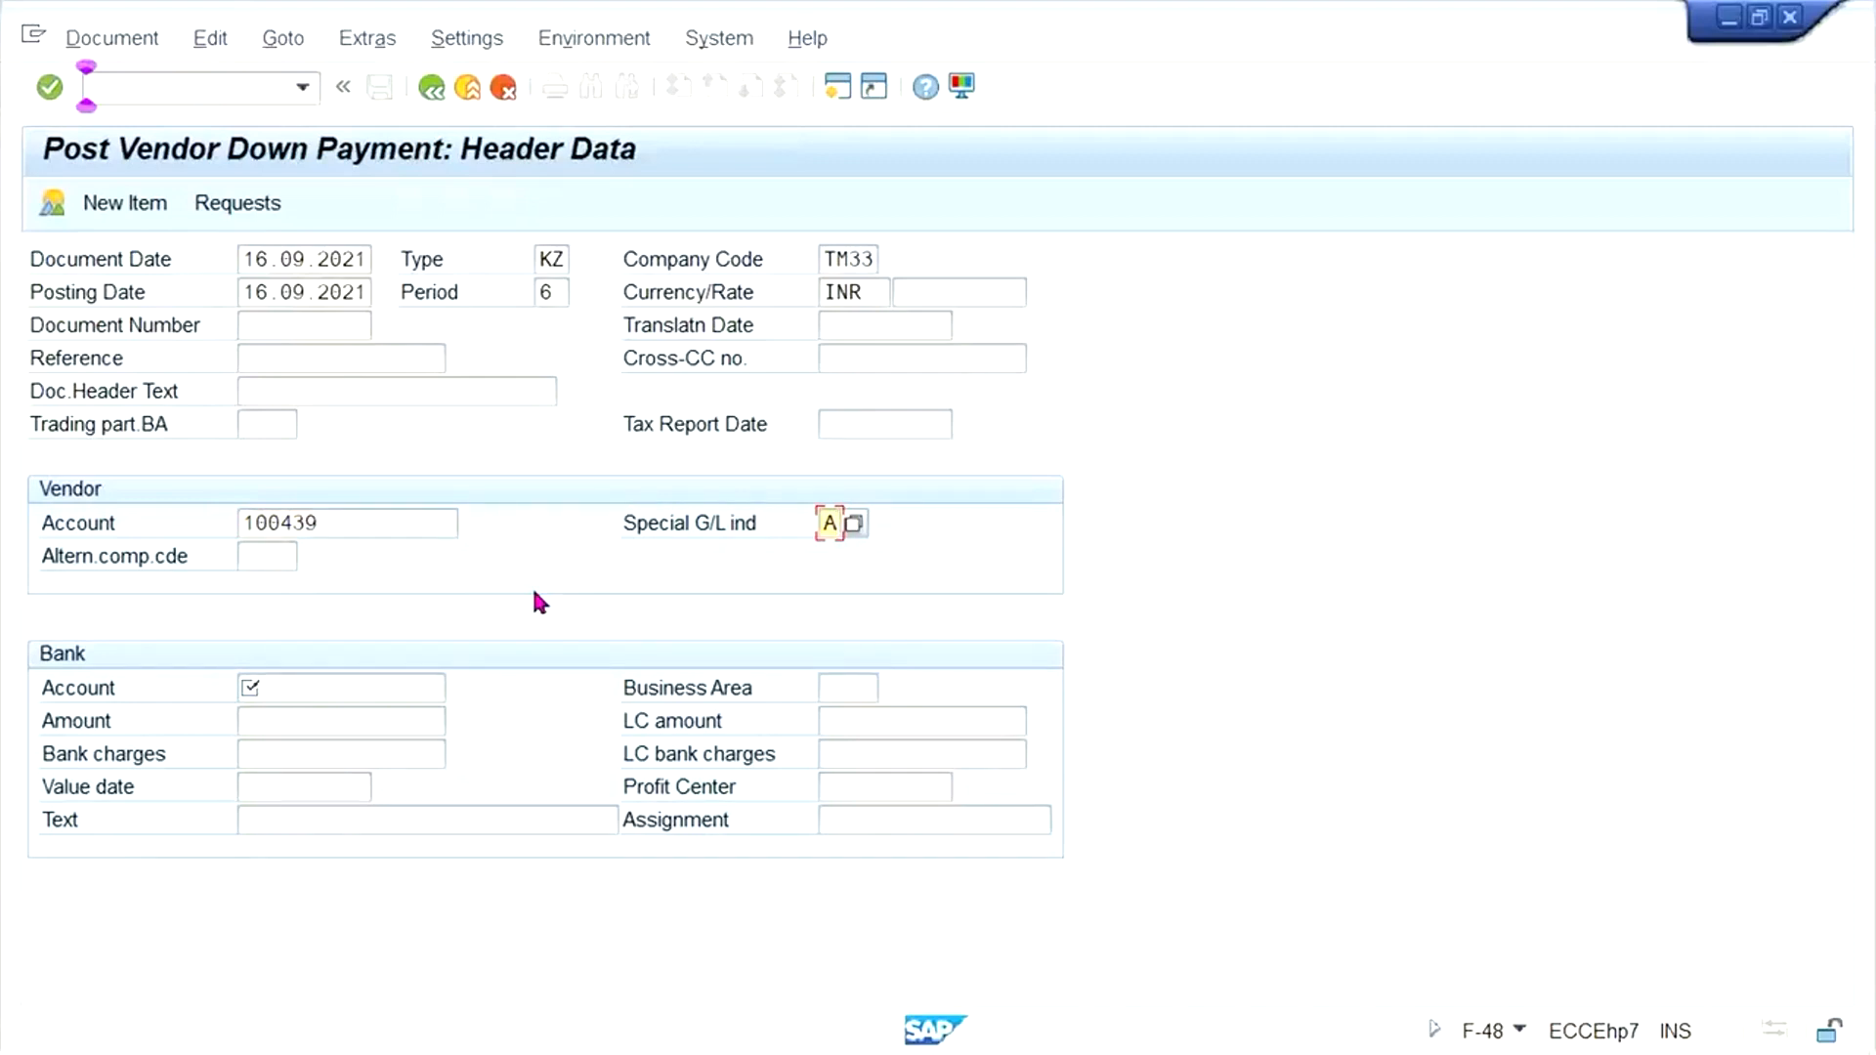
- Enter bank G/L account 1000 with an amount of 400 and continue to the vendor item
{"action": "left_click", "coordinate": [360, 687]}
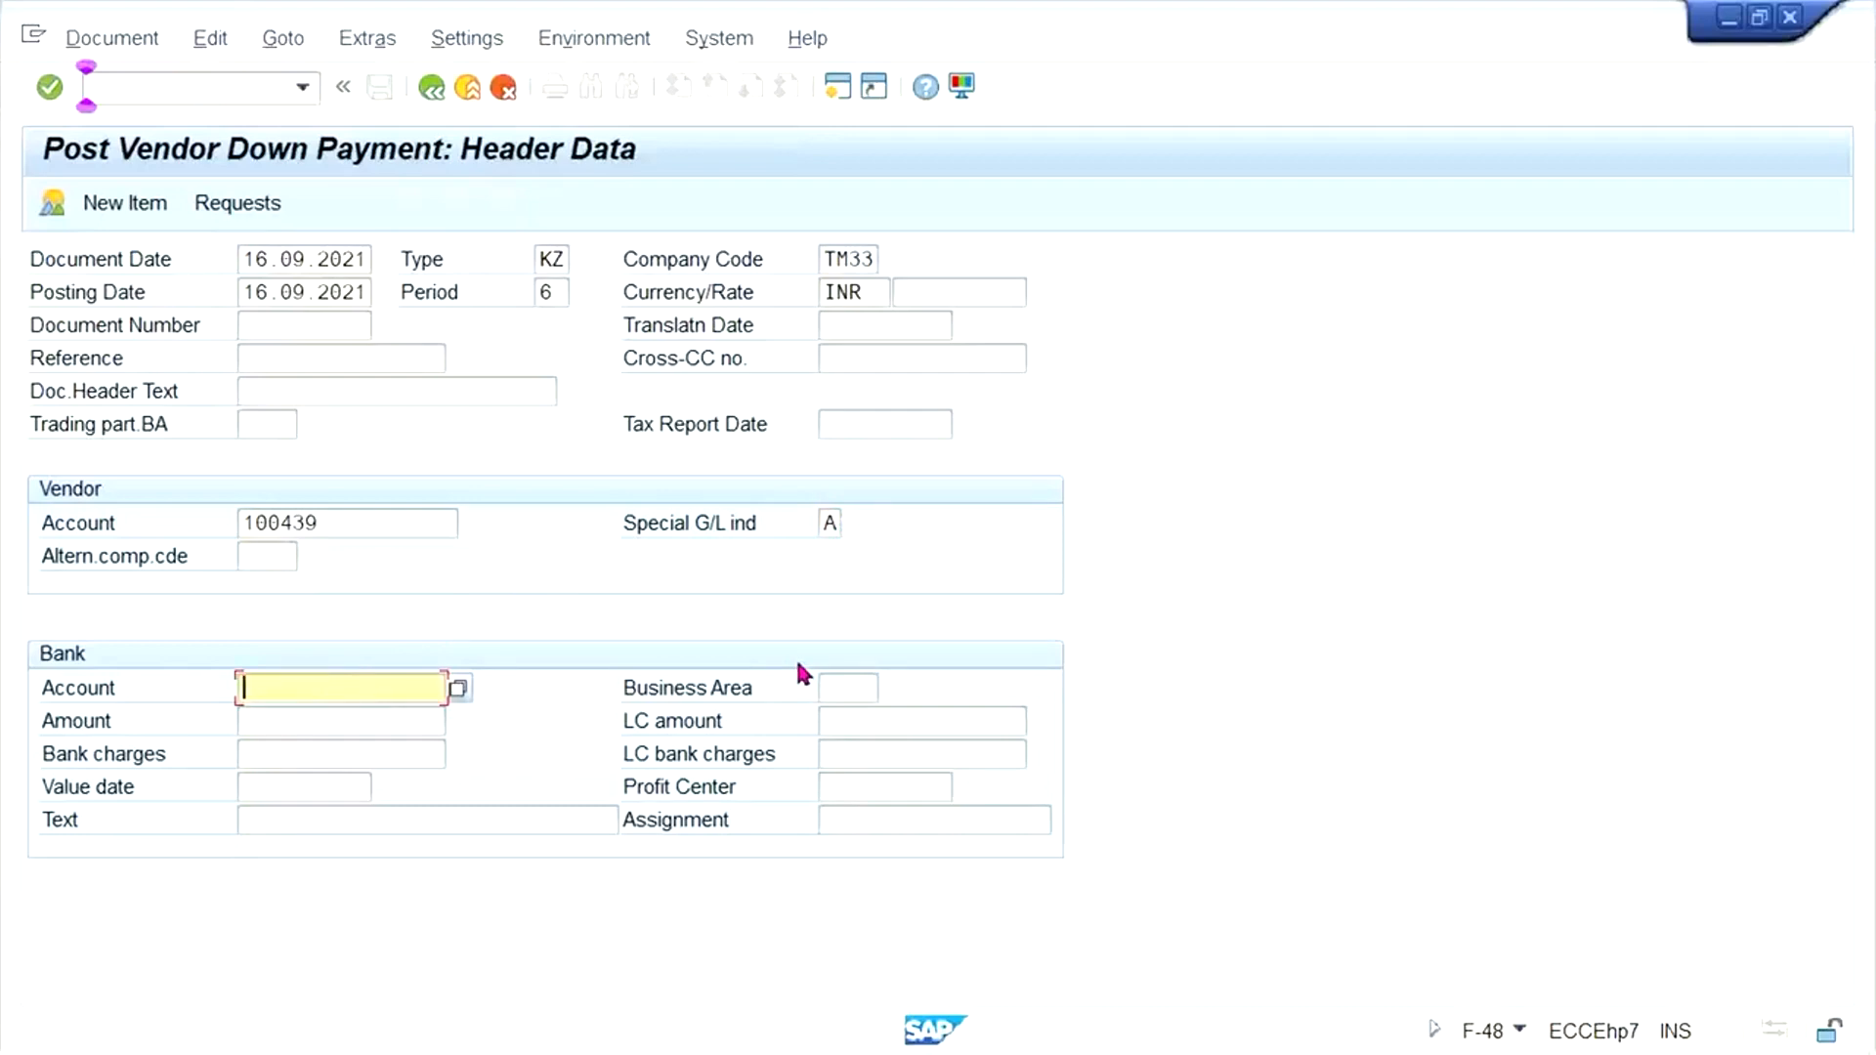
{"action": "type", "text": "1000"}
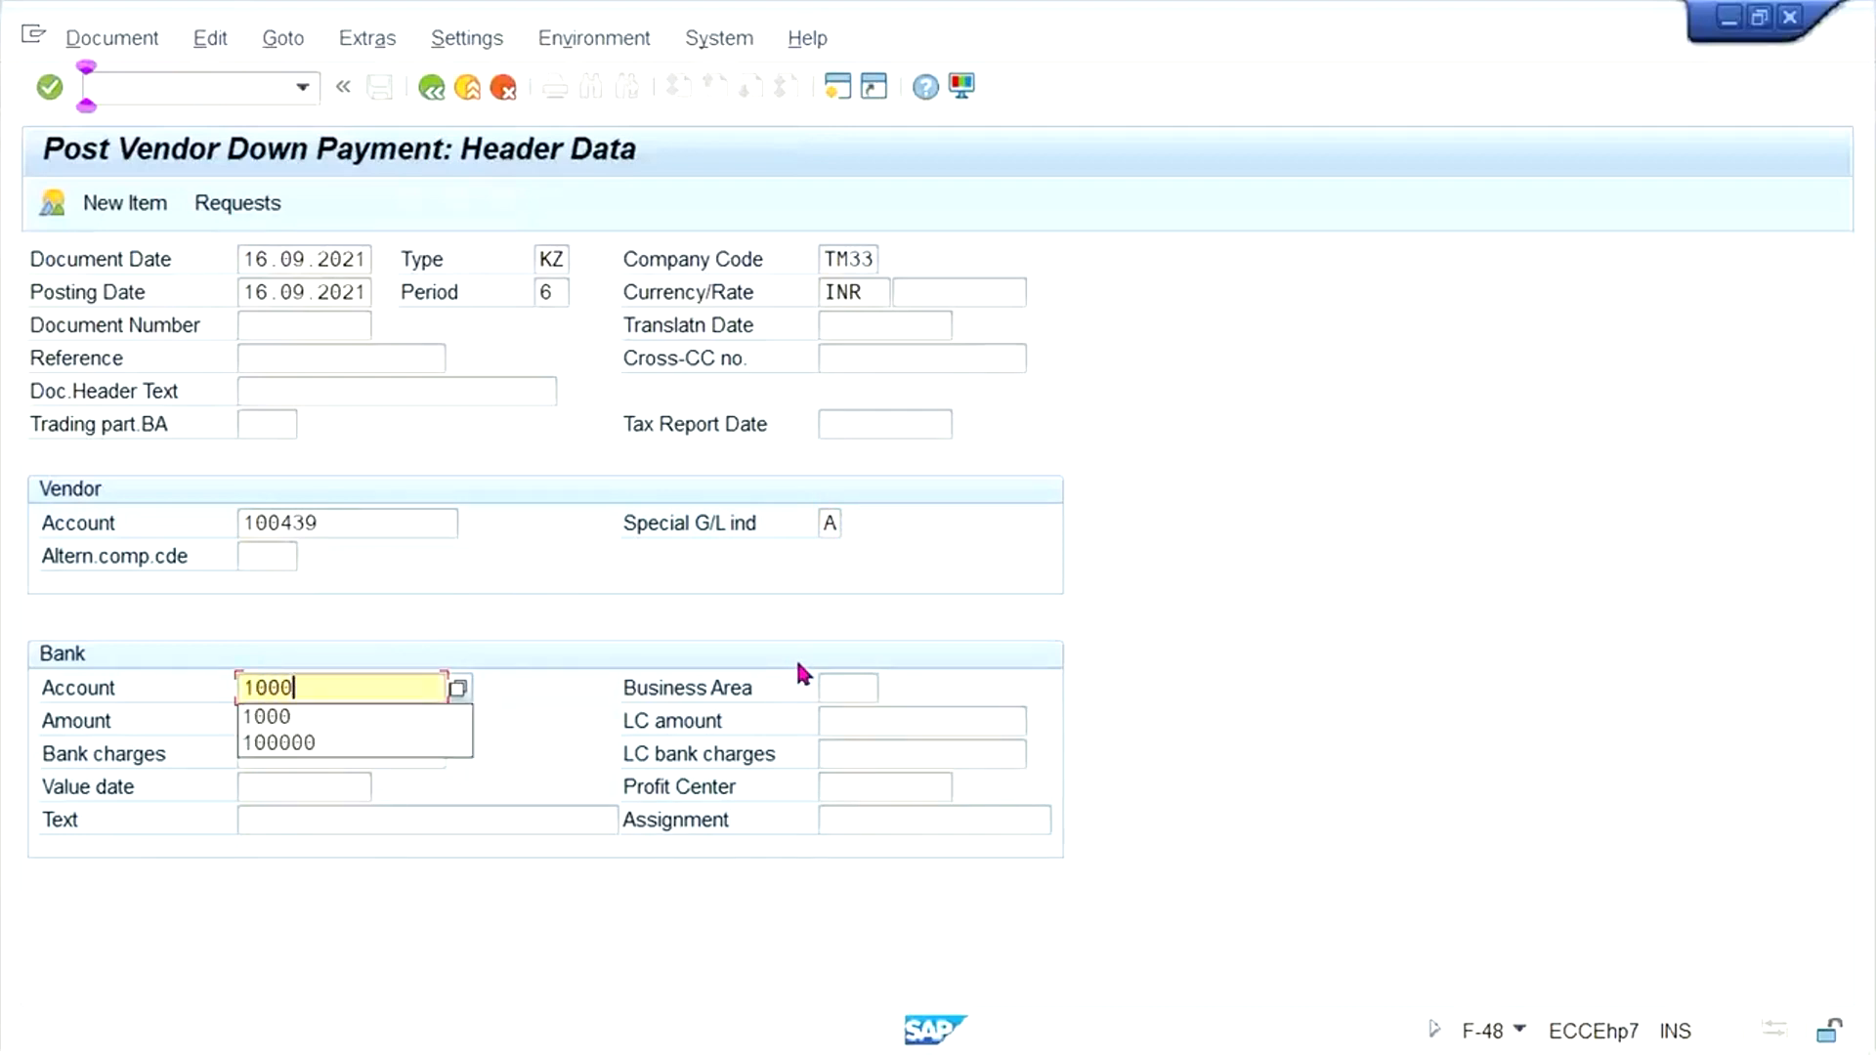
{"action": "key", "text": "Tab"}
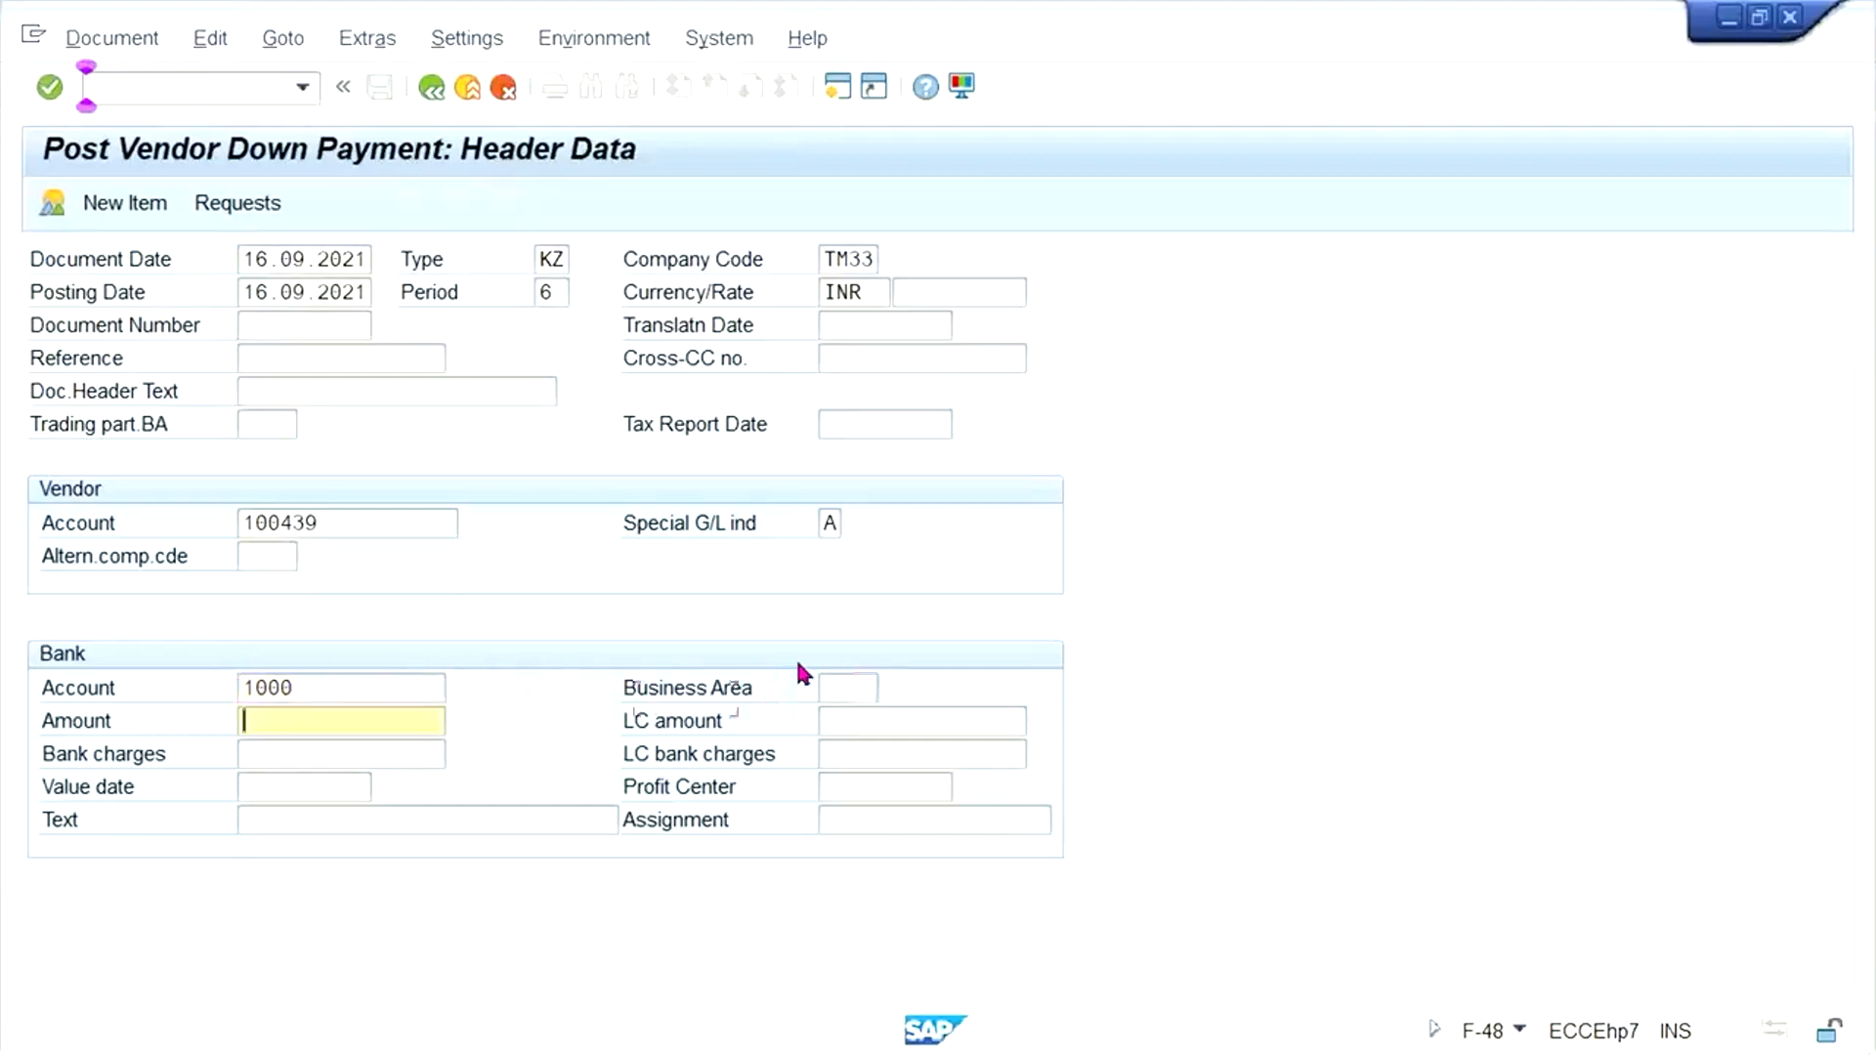
{"action": "type", "text": "400"}
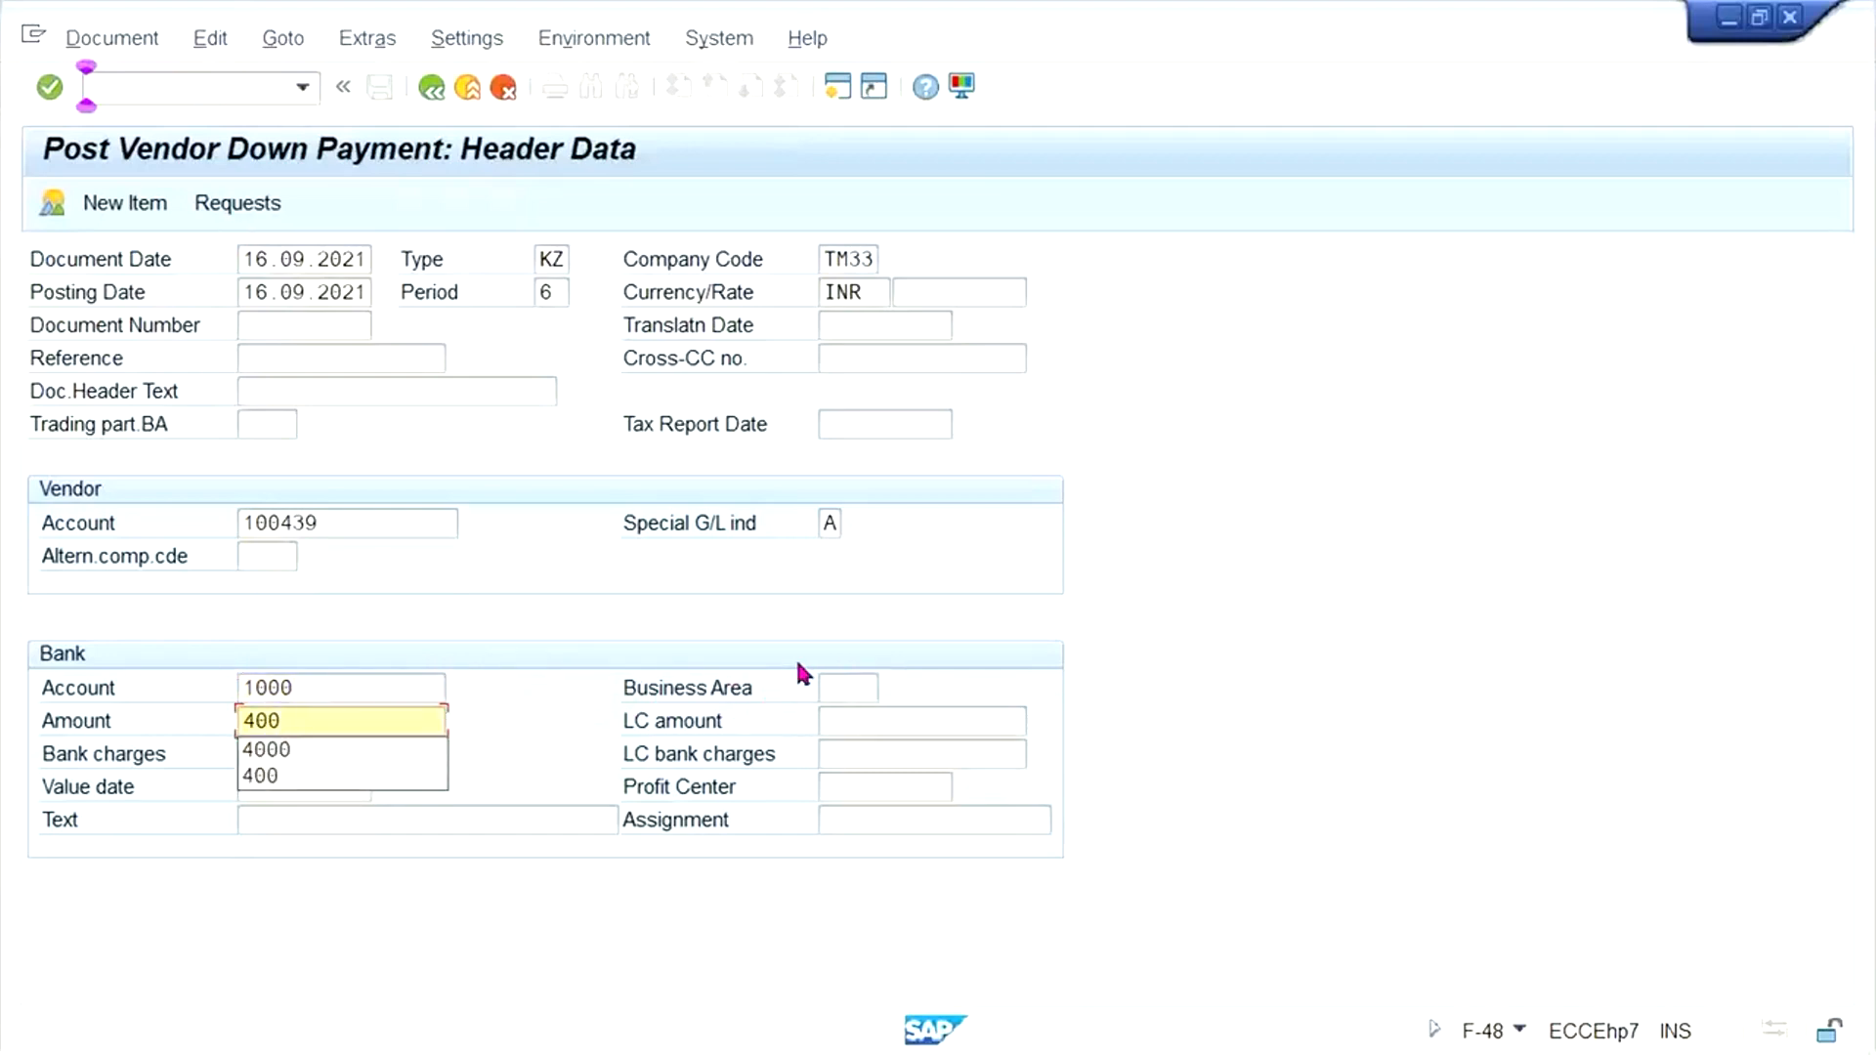
{"action": "left_click", "coordinate": [1229, 665]}
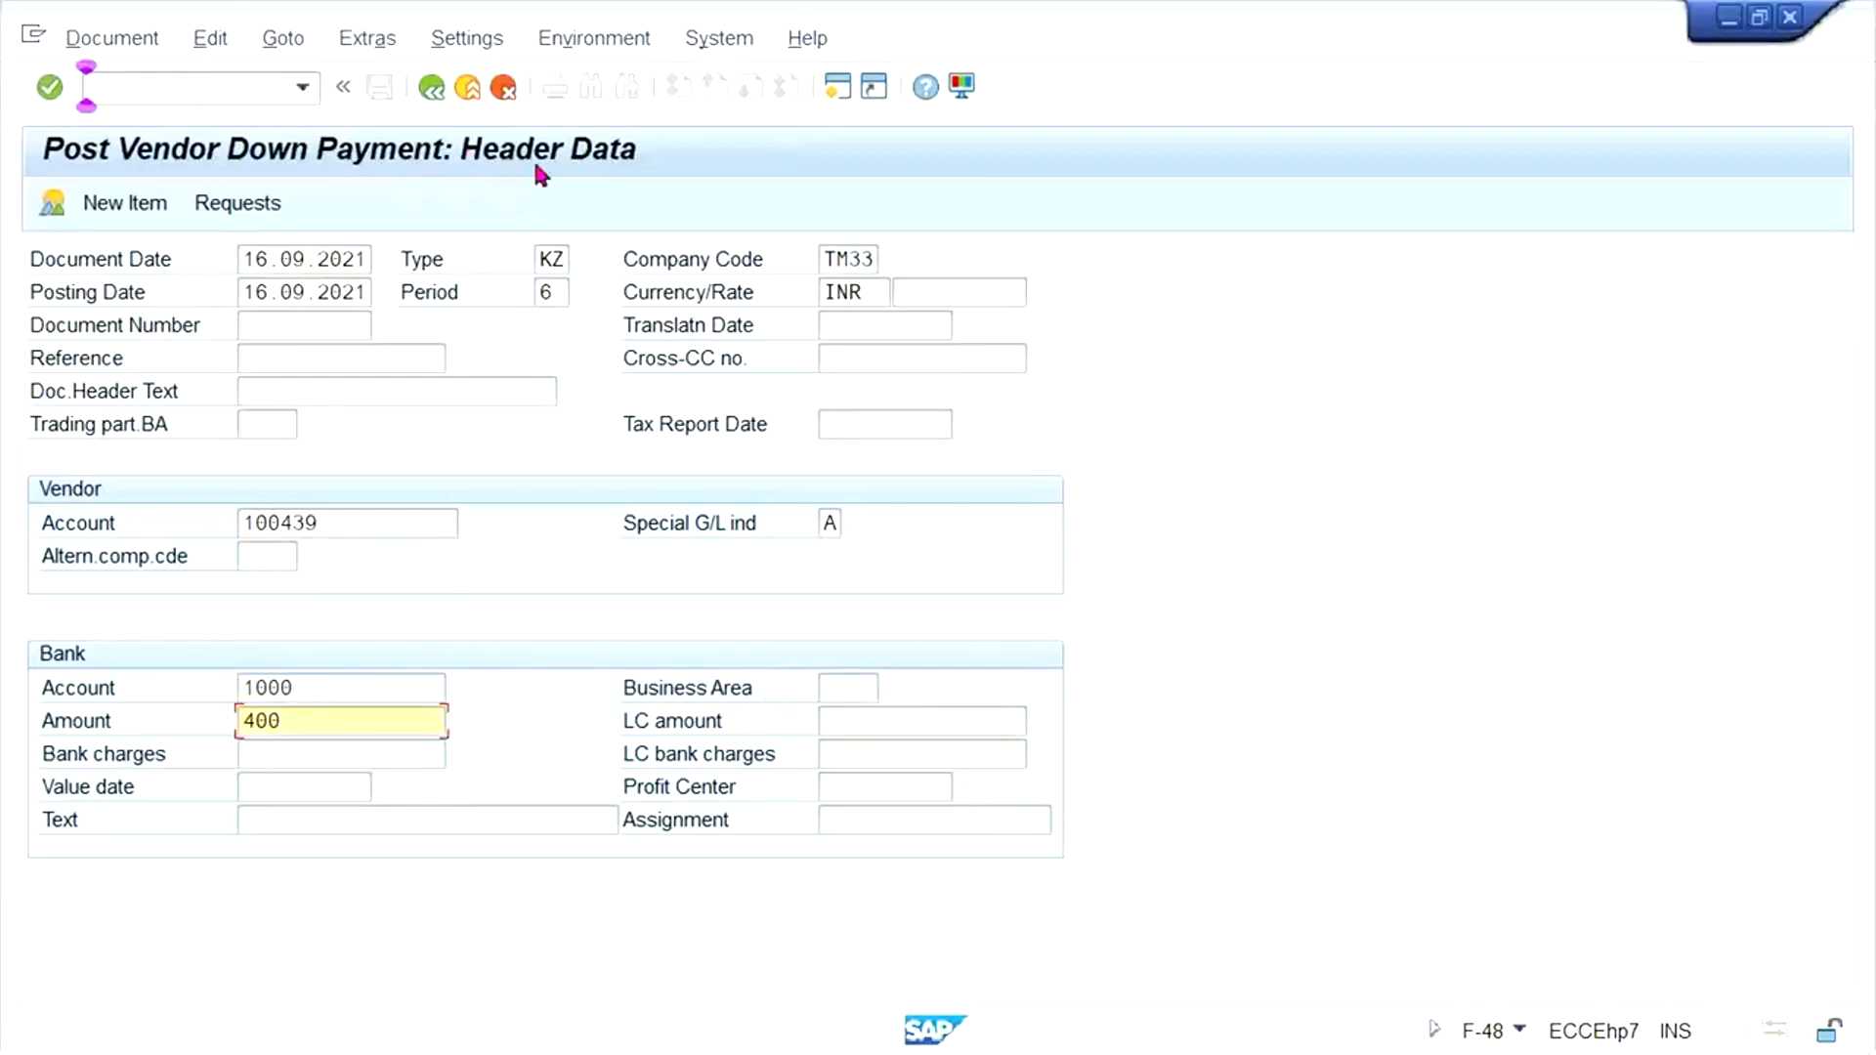
{"action": "key", "text": "Return"}
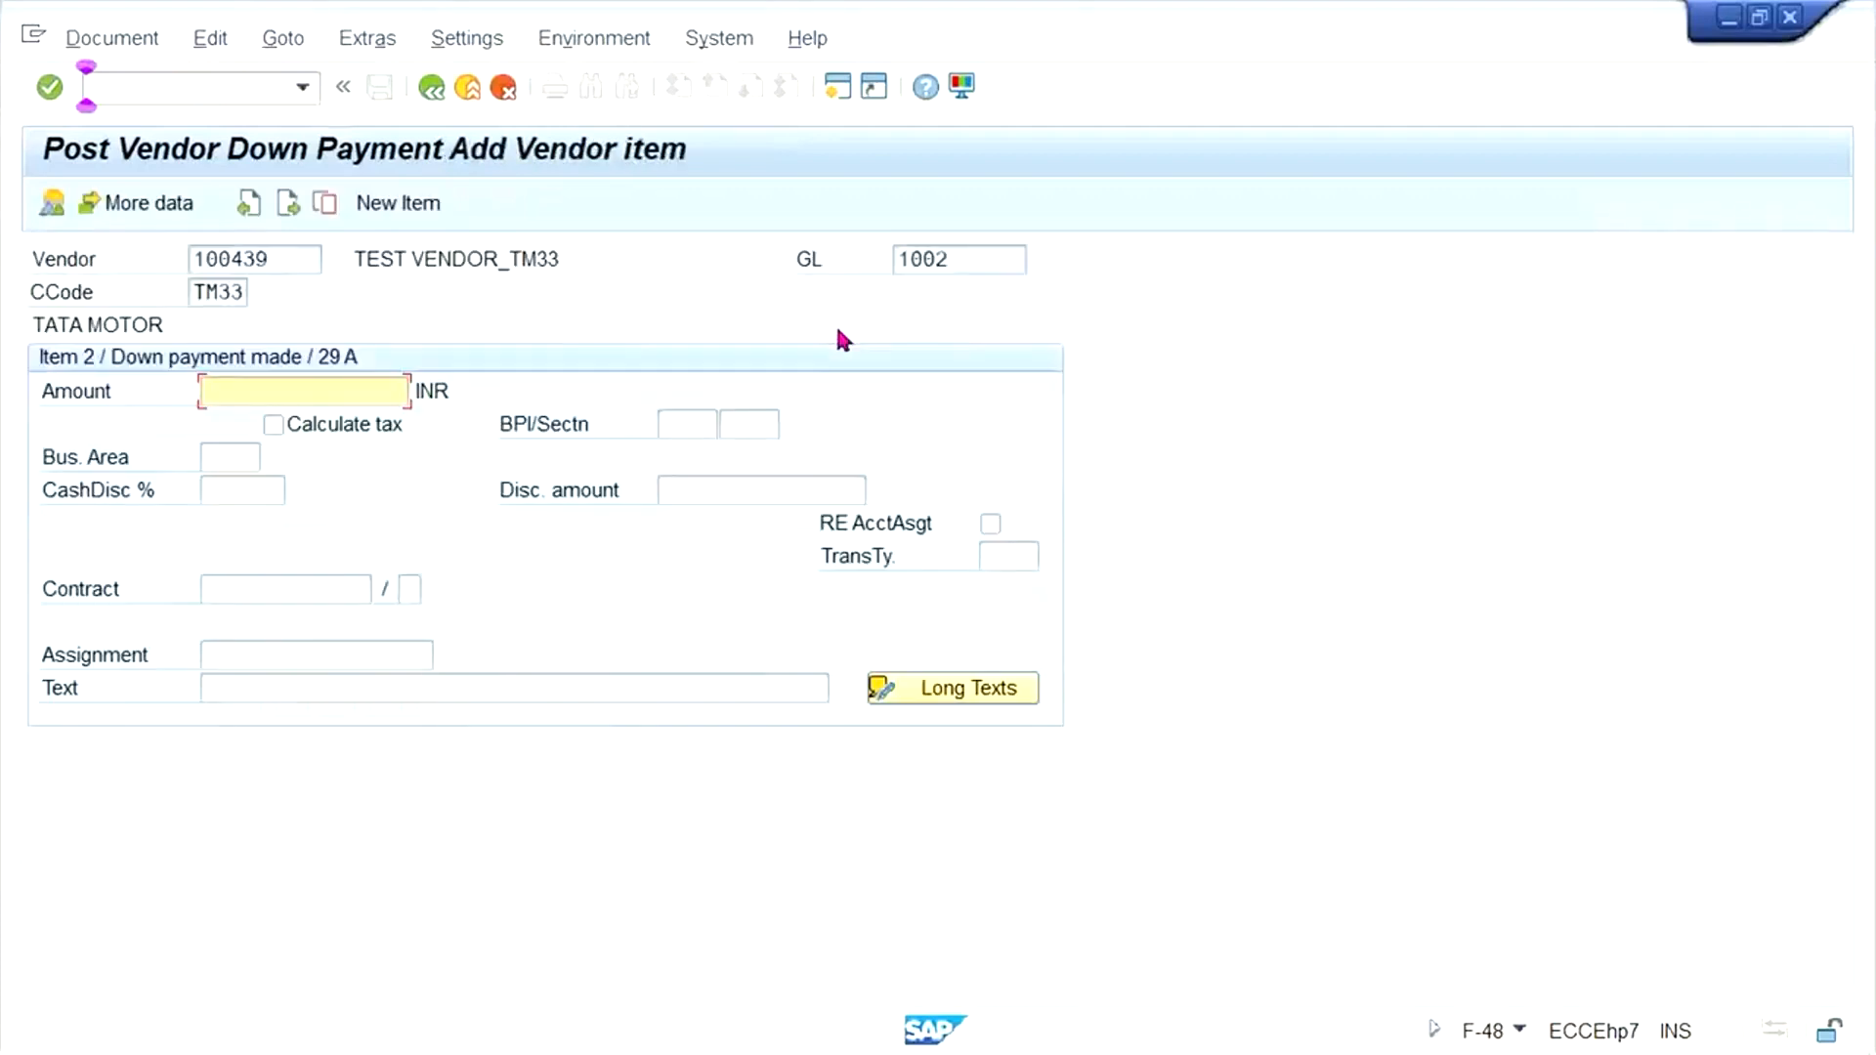
- Set the amount of the vendor down payment item to 400 INR
{"action": "type", "text": "4"}
{"action": "key", "text": "Down"}
{"action": "key", "text": "Return"}
- Give the vendor item the text "advance payment", based on the earlier entry "advance payment from customer"
{"action": "left_click", "coordinate": [411, 690]}
{"action": "type", "text": "V"}
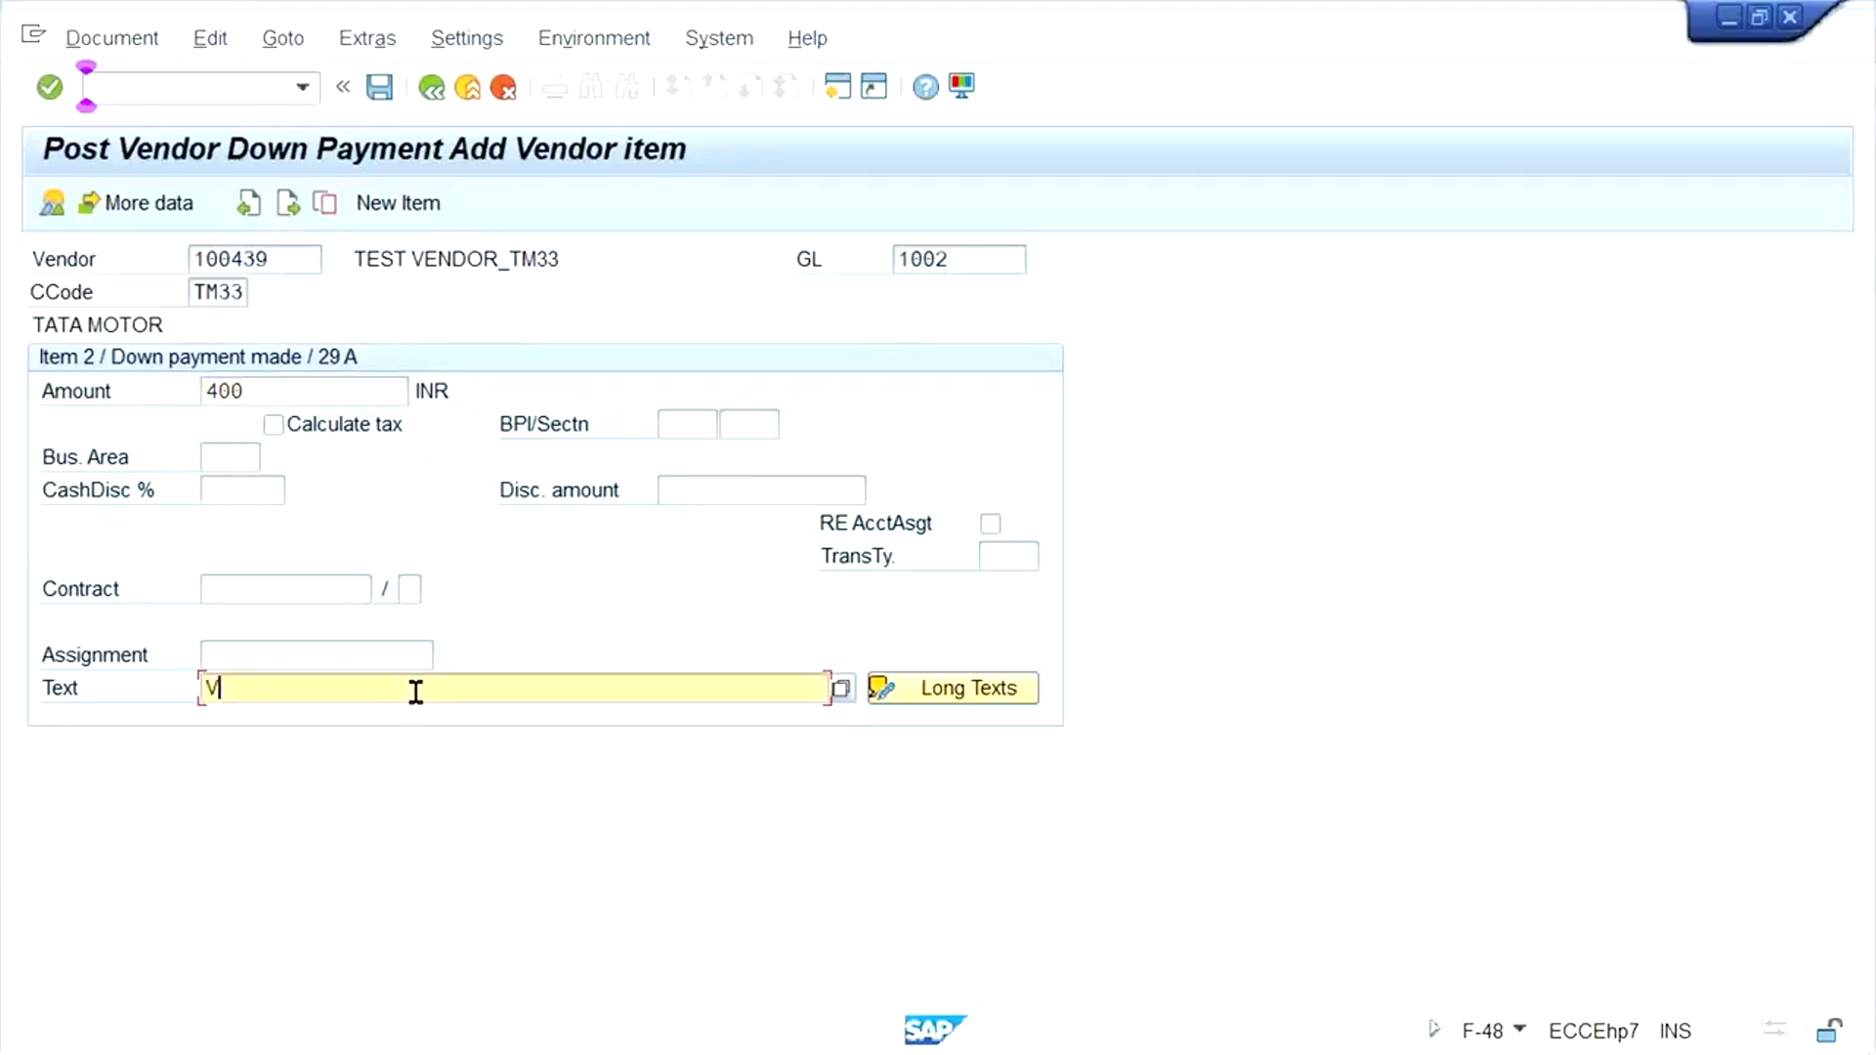
{"action": "key", "text": "BackSpace"}
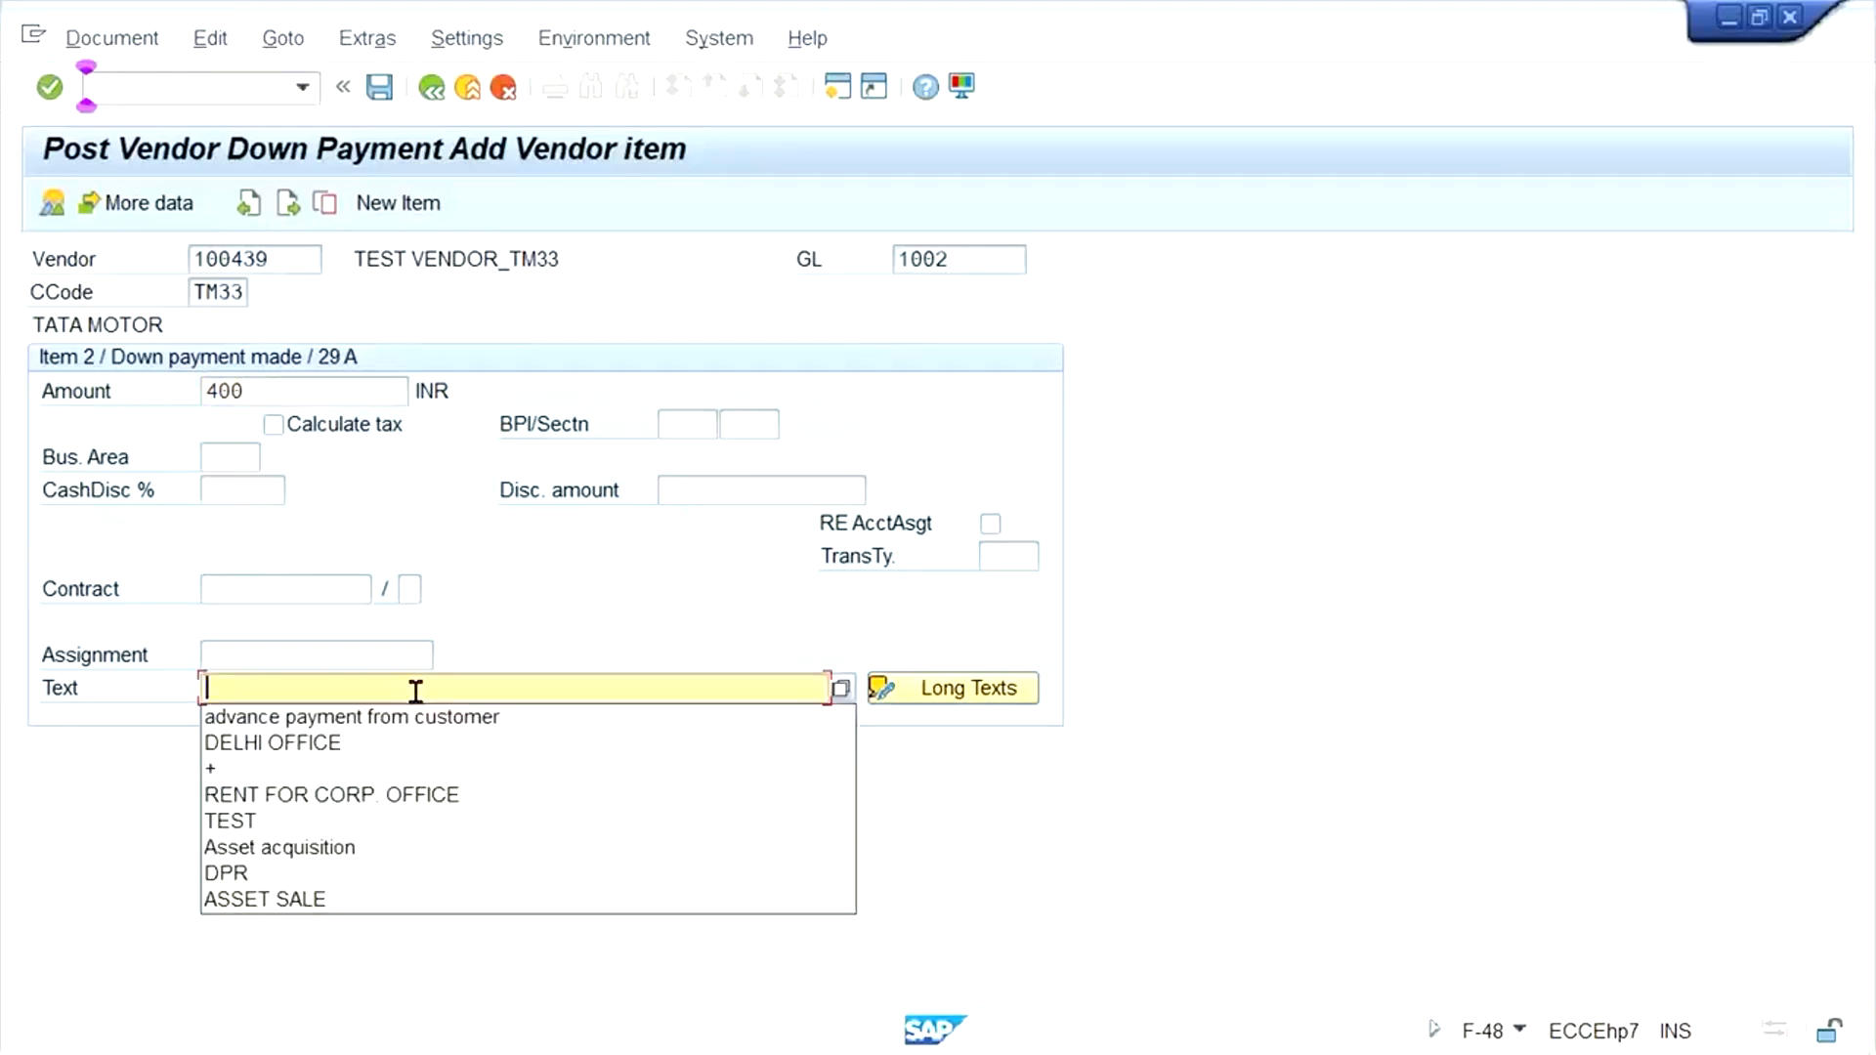
{"action": "key", "text": "Down"}
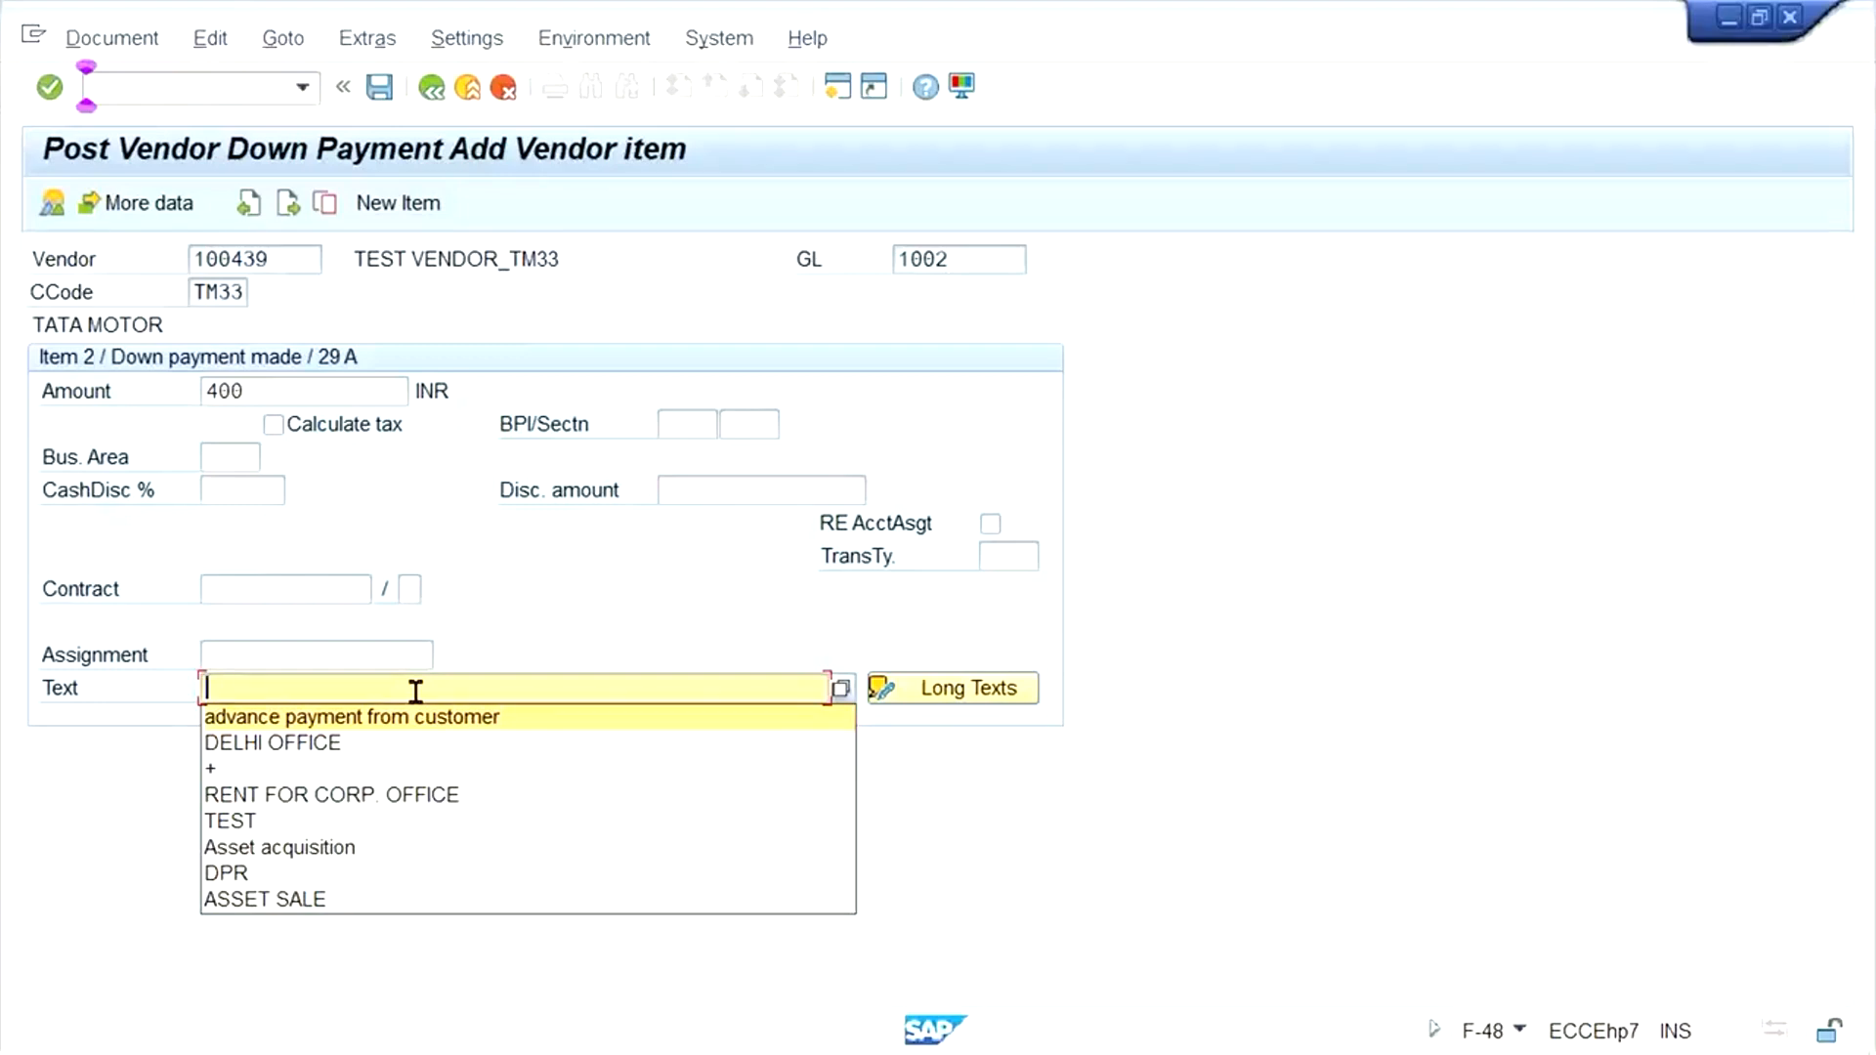
{"action": "key", "text": "Return"}
{"action": "key", "text": "BackSpace"}
{"action": "key", "text": "BackSpace"}
{"action": "key", "text": "BackSpace"}
{"action": "key", "text": "BackSpace"}
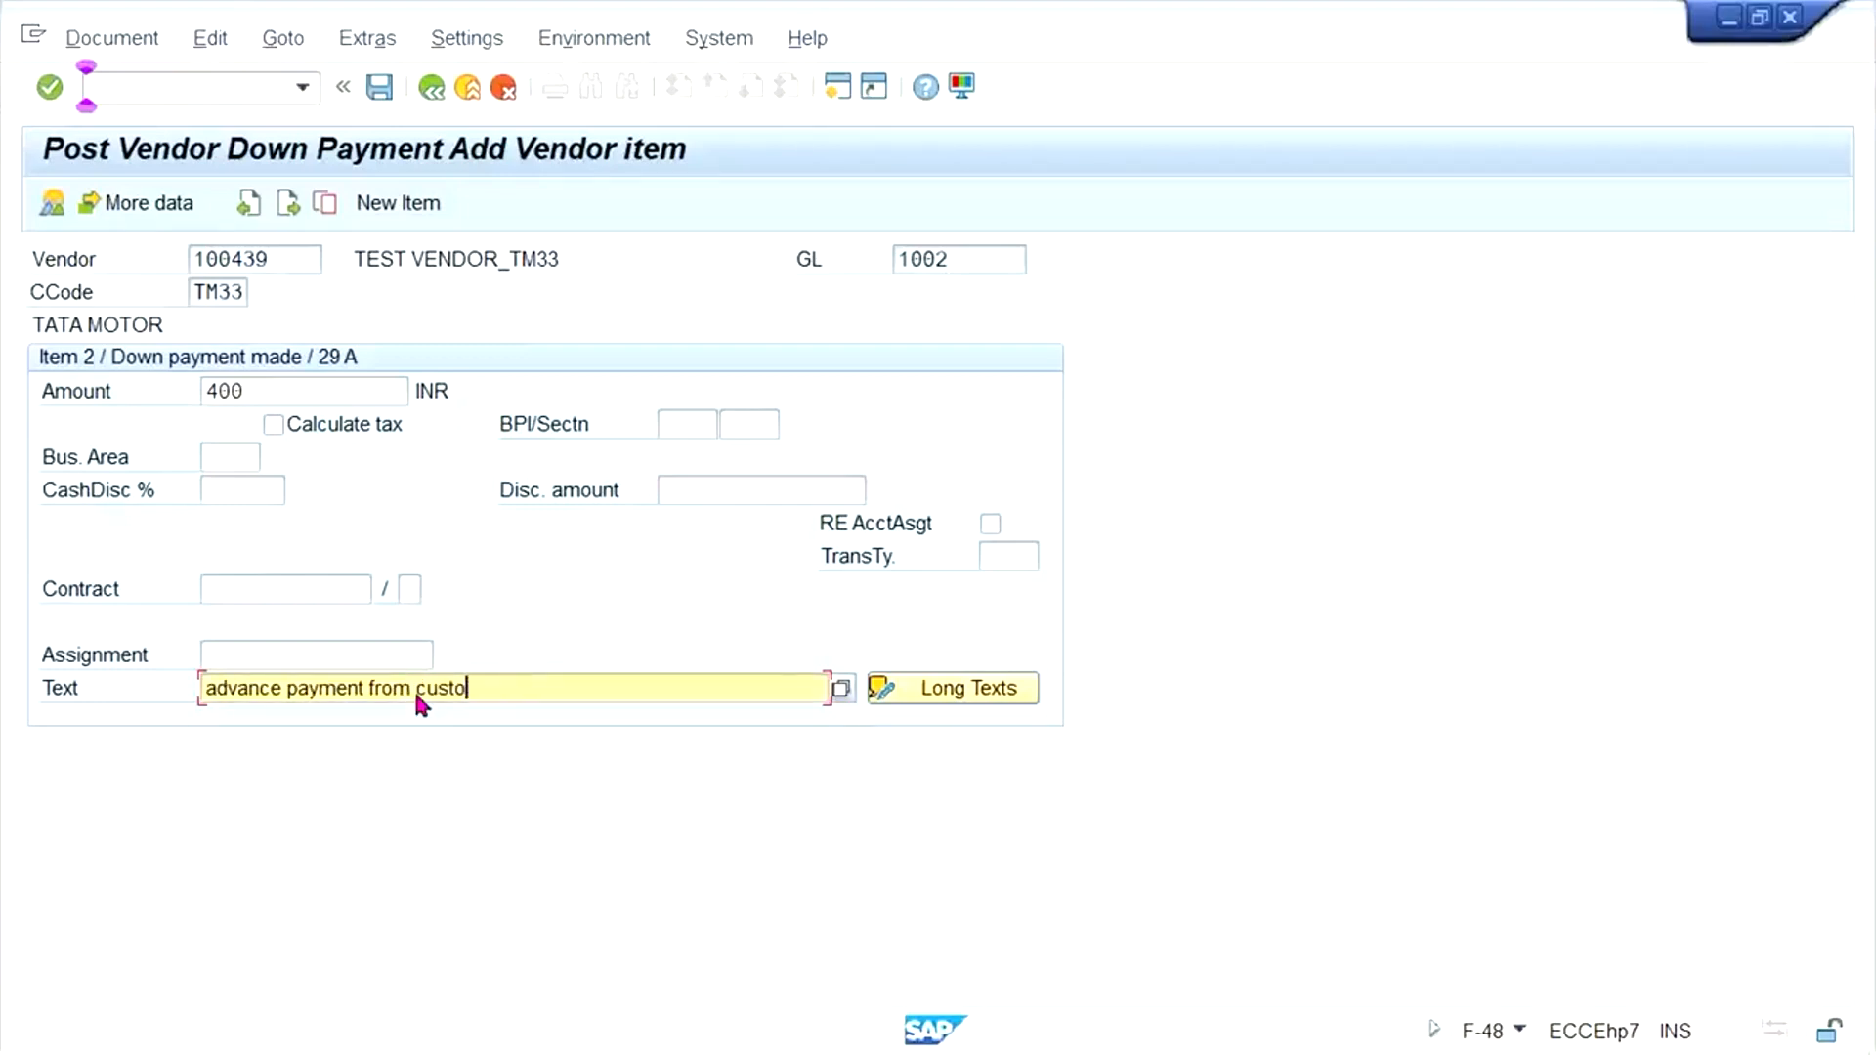
{"action": "key", "text": "BackSpace"}
{"action": "key", "text": "BackSpace"}
{"action": "key", "text": "BackSpace"}
{"action": "key", "text": "BackSpace"}
{"action": "key", "text": "BackSpace"}
{"action": "key", "text": "BackSpace"}
{"action": "key", "text": "BackSpace"}
{"action": "key", "text": "BackSpace"}
{"action": "key", "text": "BackSpace"}
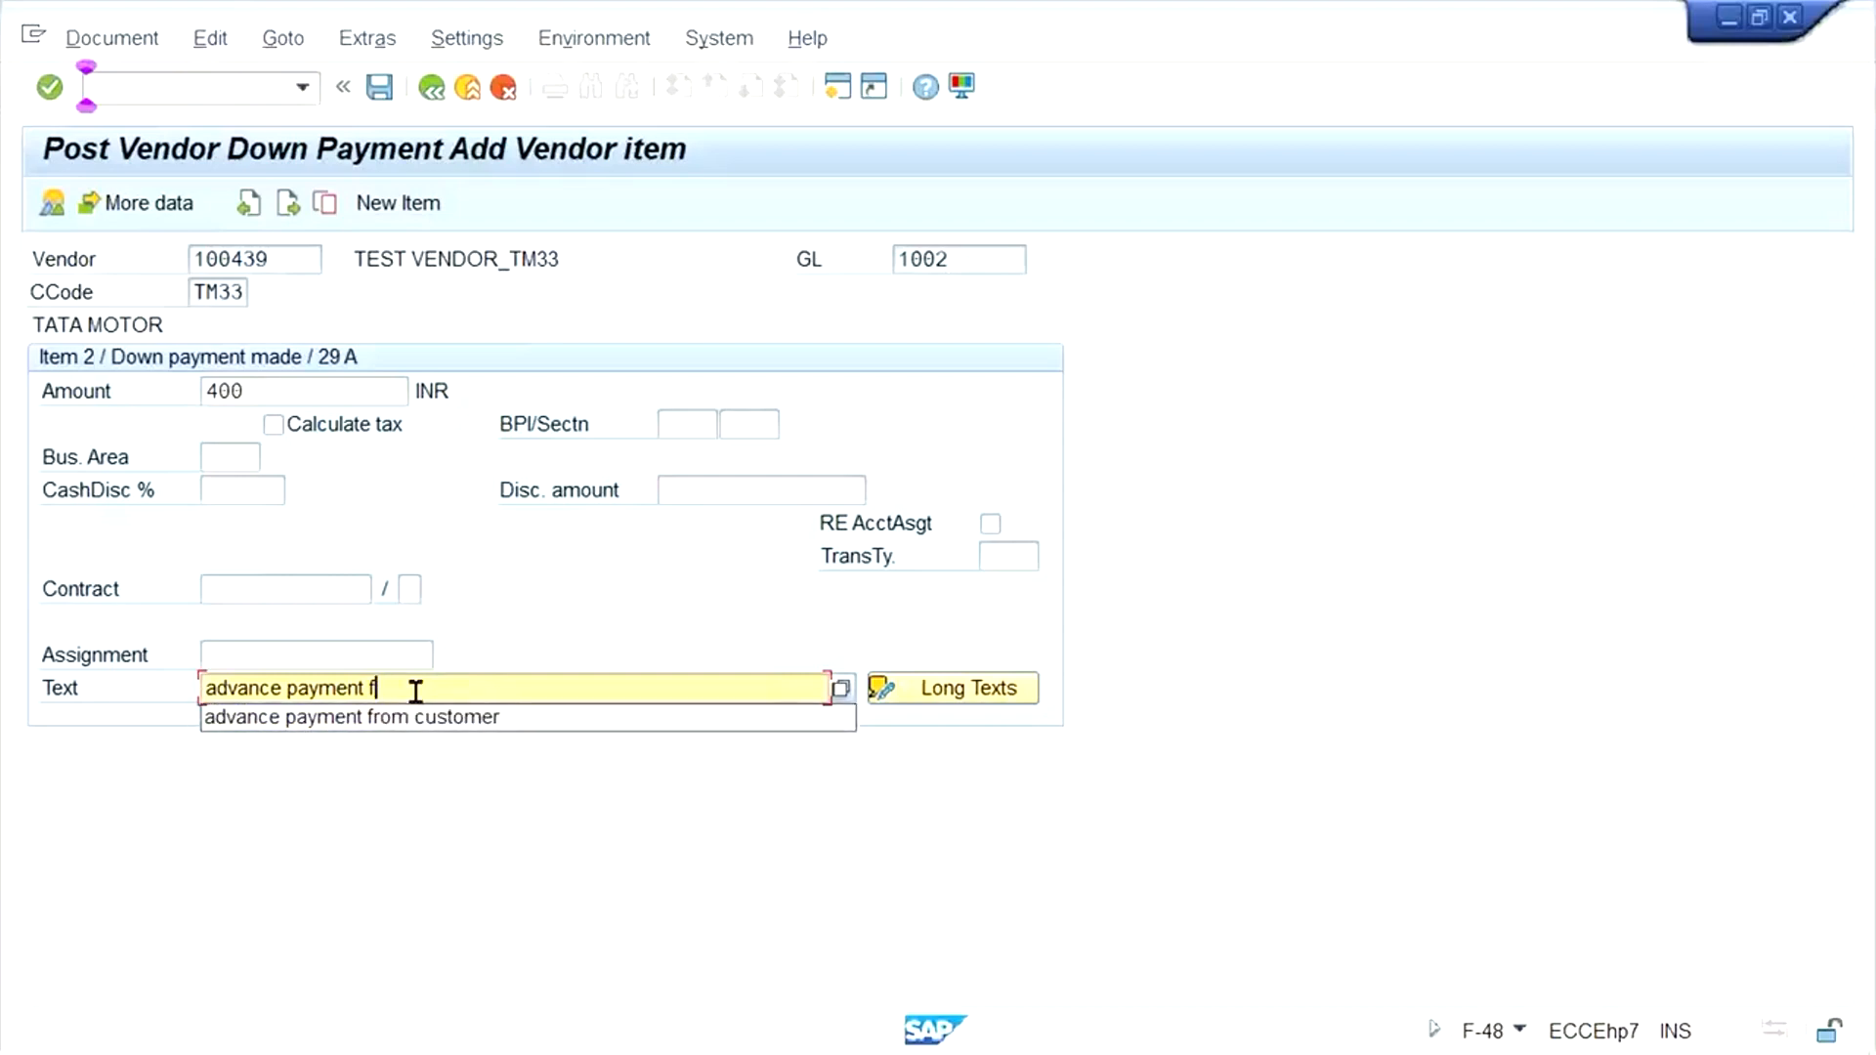
{"action": "left_click", "coordinate": [1240, 549]}
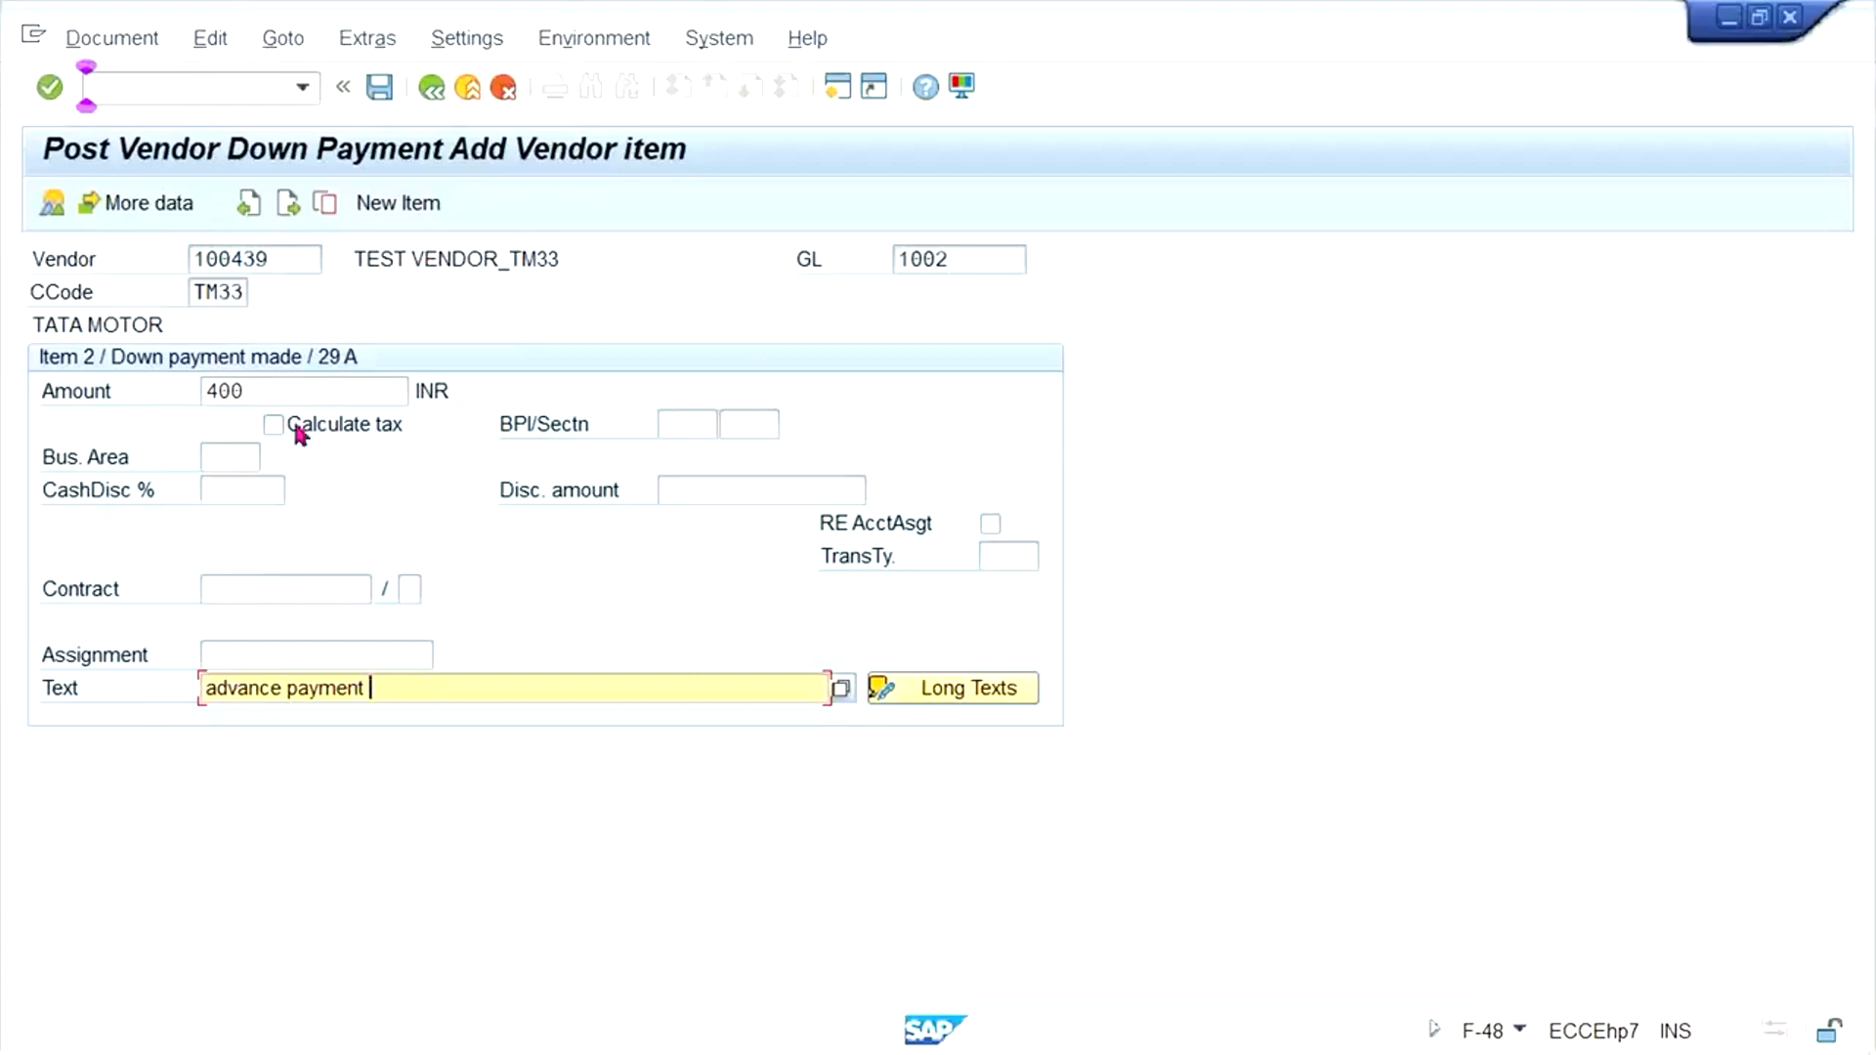
- Simulate the down payment to check its HDFC bank and vendor line items, and post the document
{"action": "left_click", "coordinate": [112, 44]}
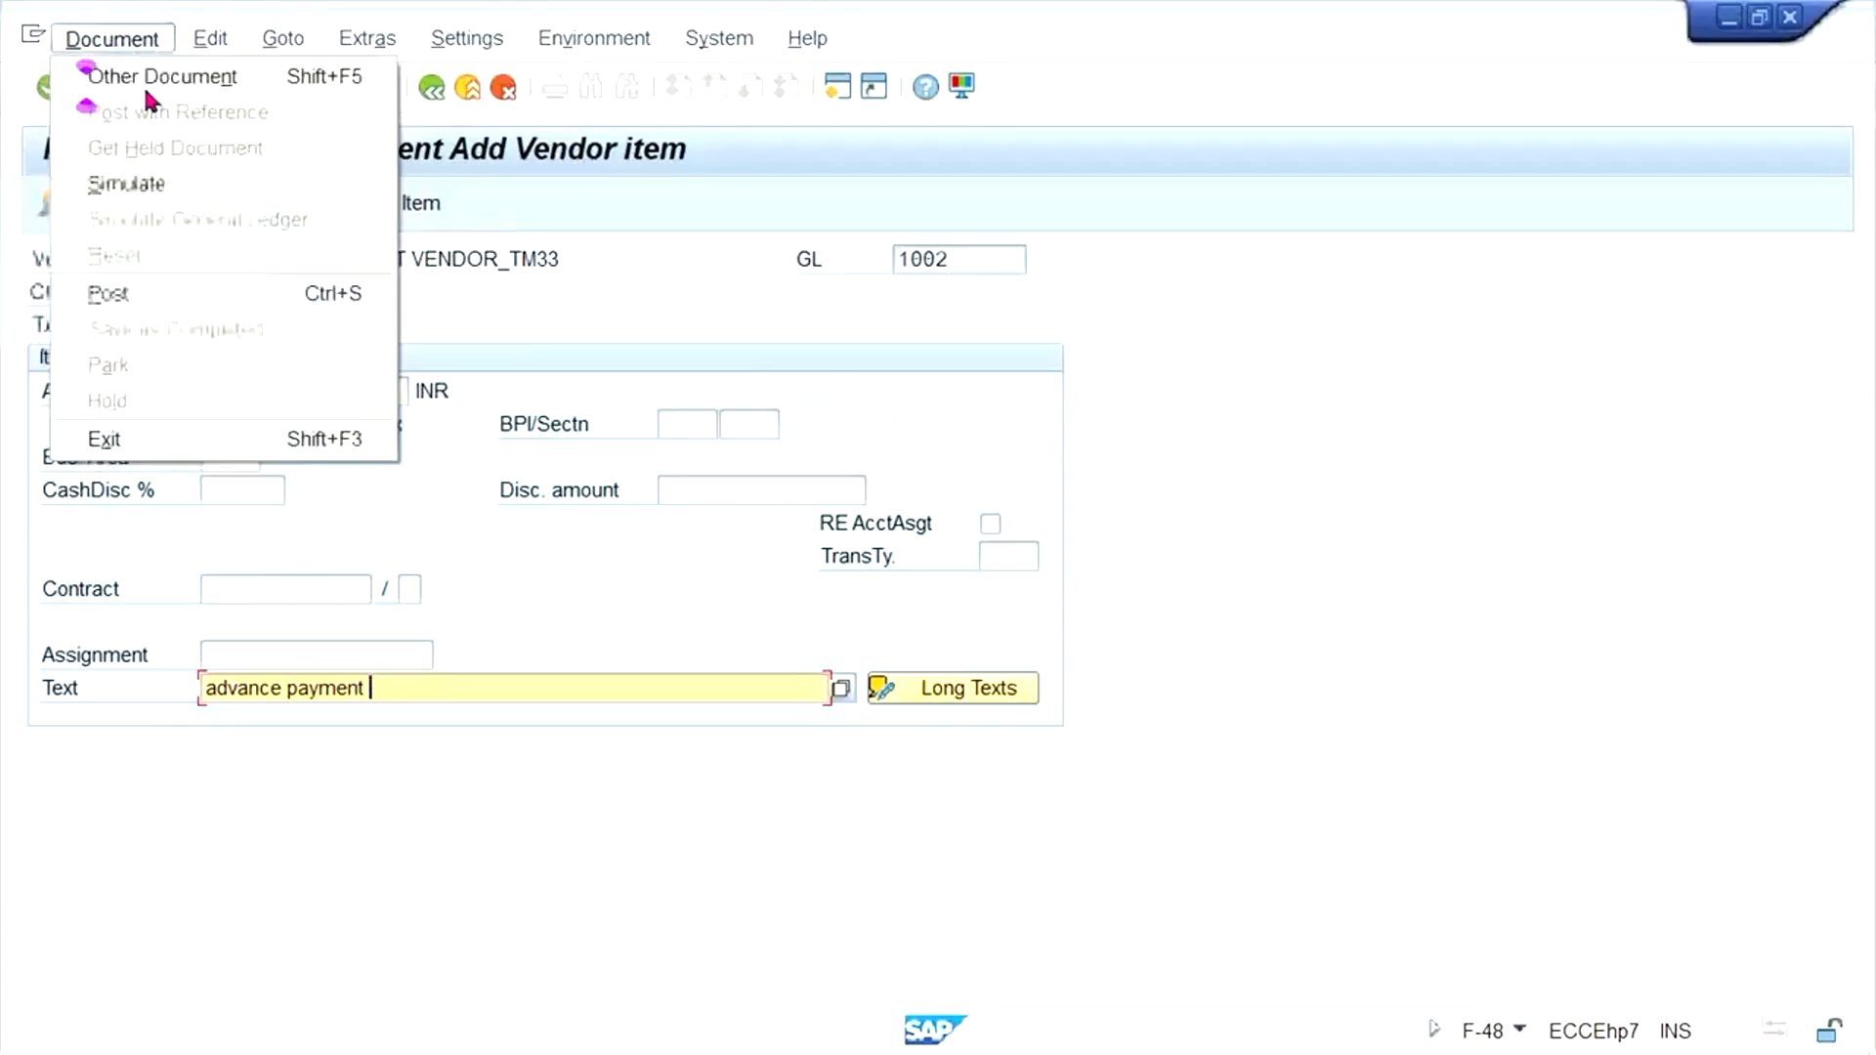
{"action": "left_click", "coordinate": [150, 183]}
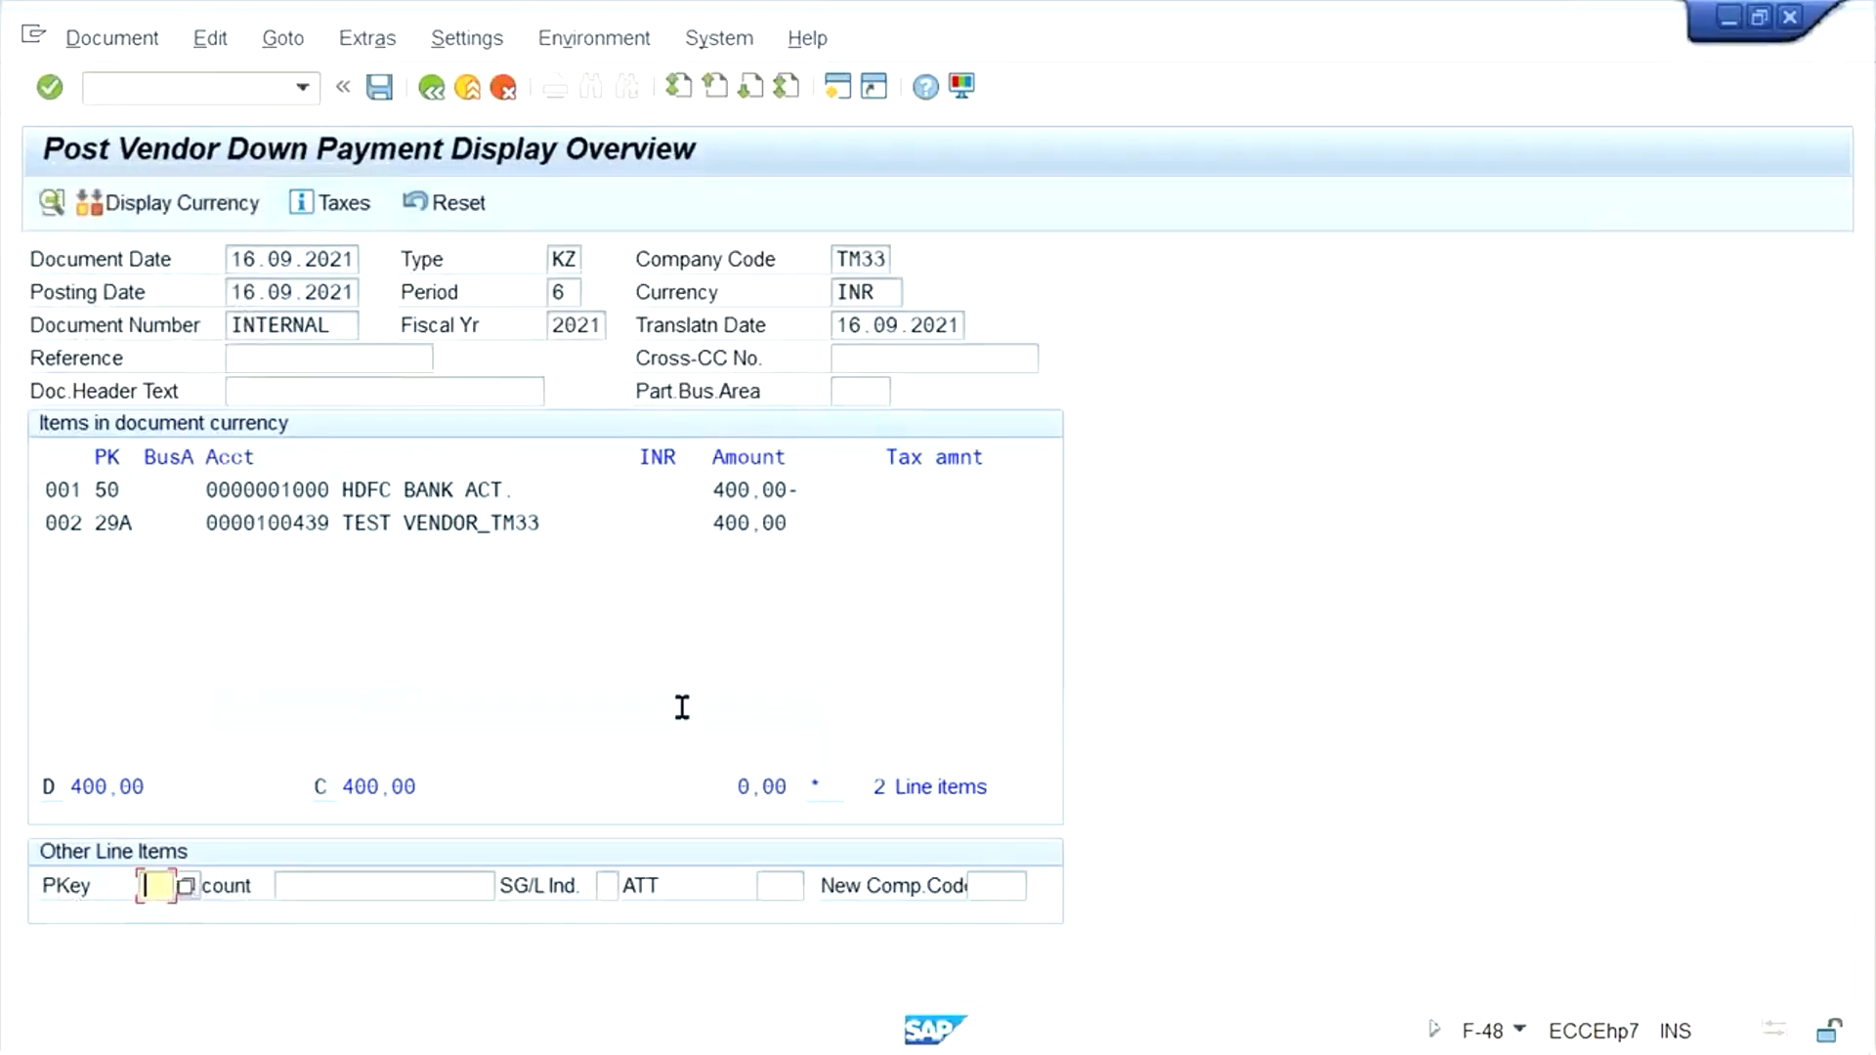
{"action": "left_click", "coordinate": [742, 532]}
{"action": "left_click_drag", "start_coordinate": [742, 533], "coordinate": [214, 525]}
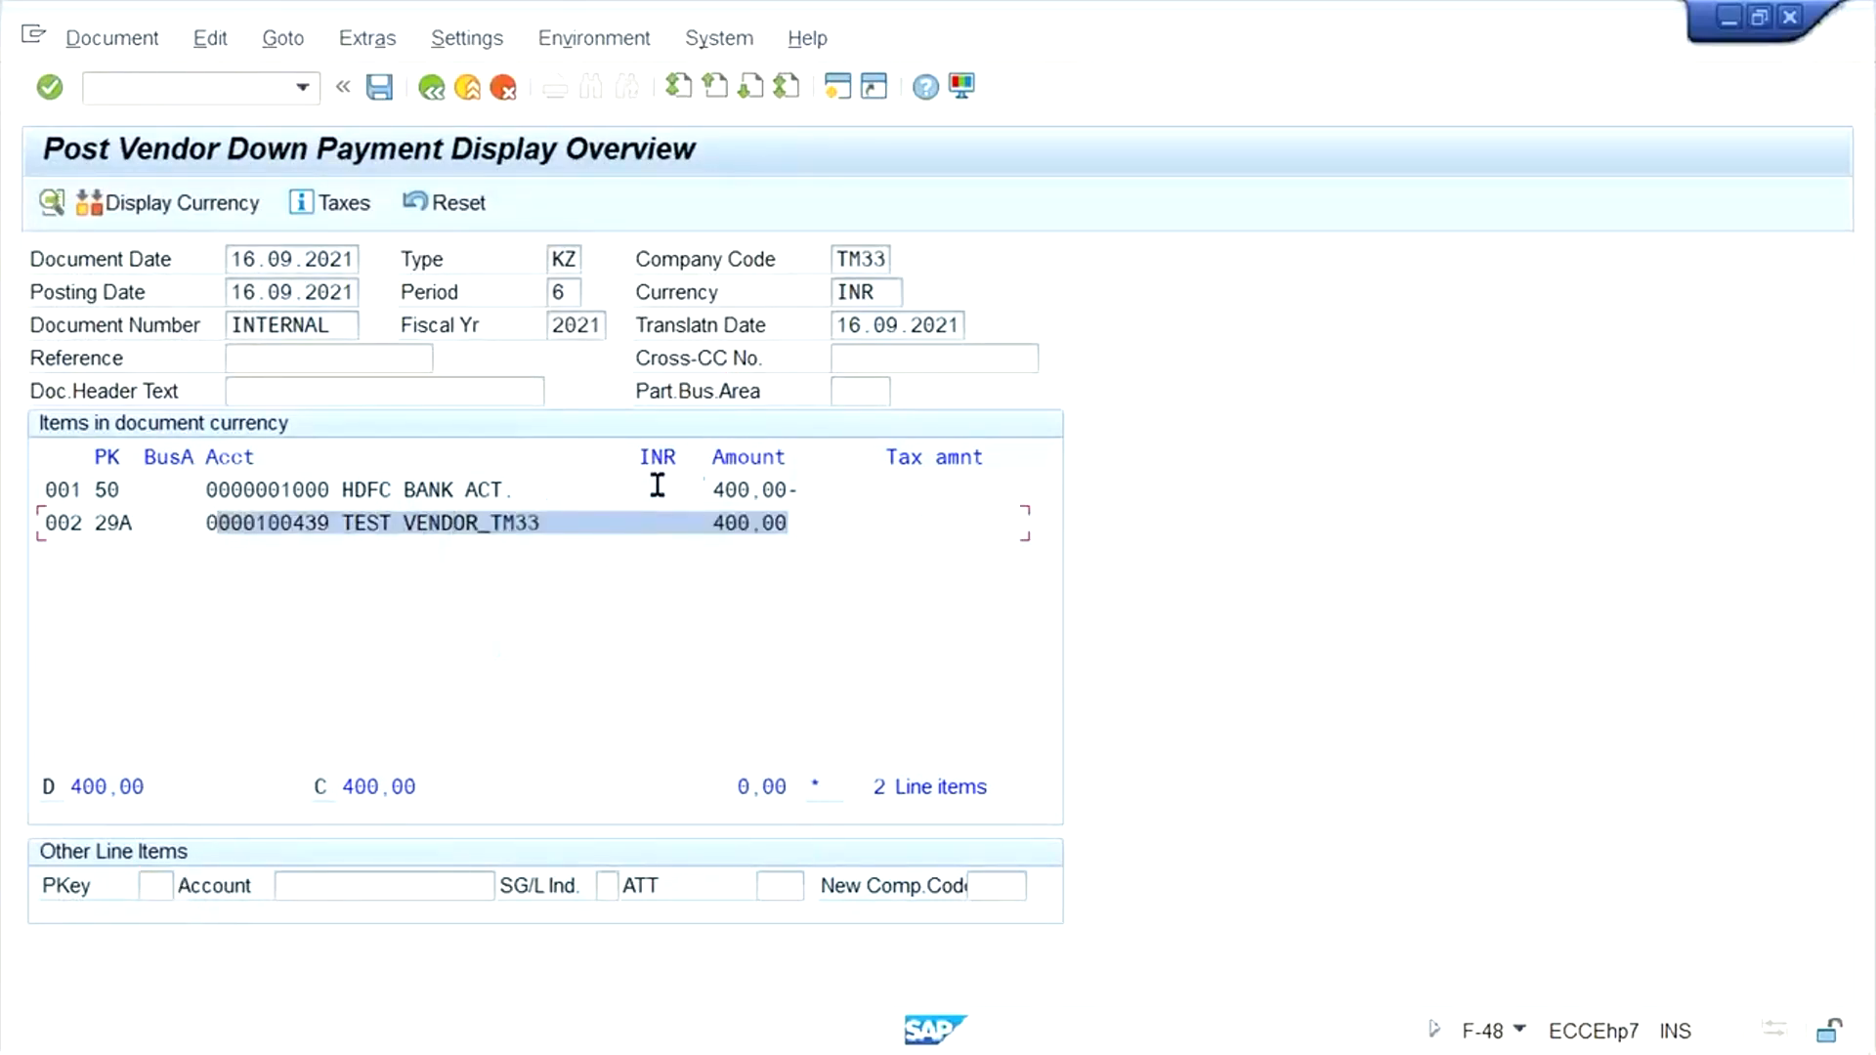
{"action": "left_click", "coordinate": [807, 489]}
{"action": "left_click_drag", "start_coordinate": [808, 489], "coordinate": [196, 494]}
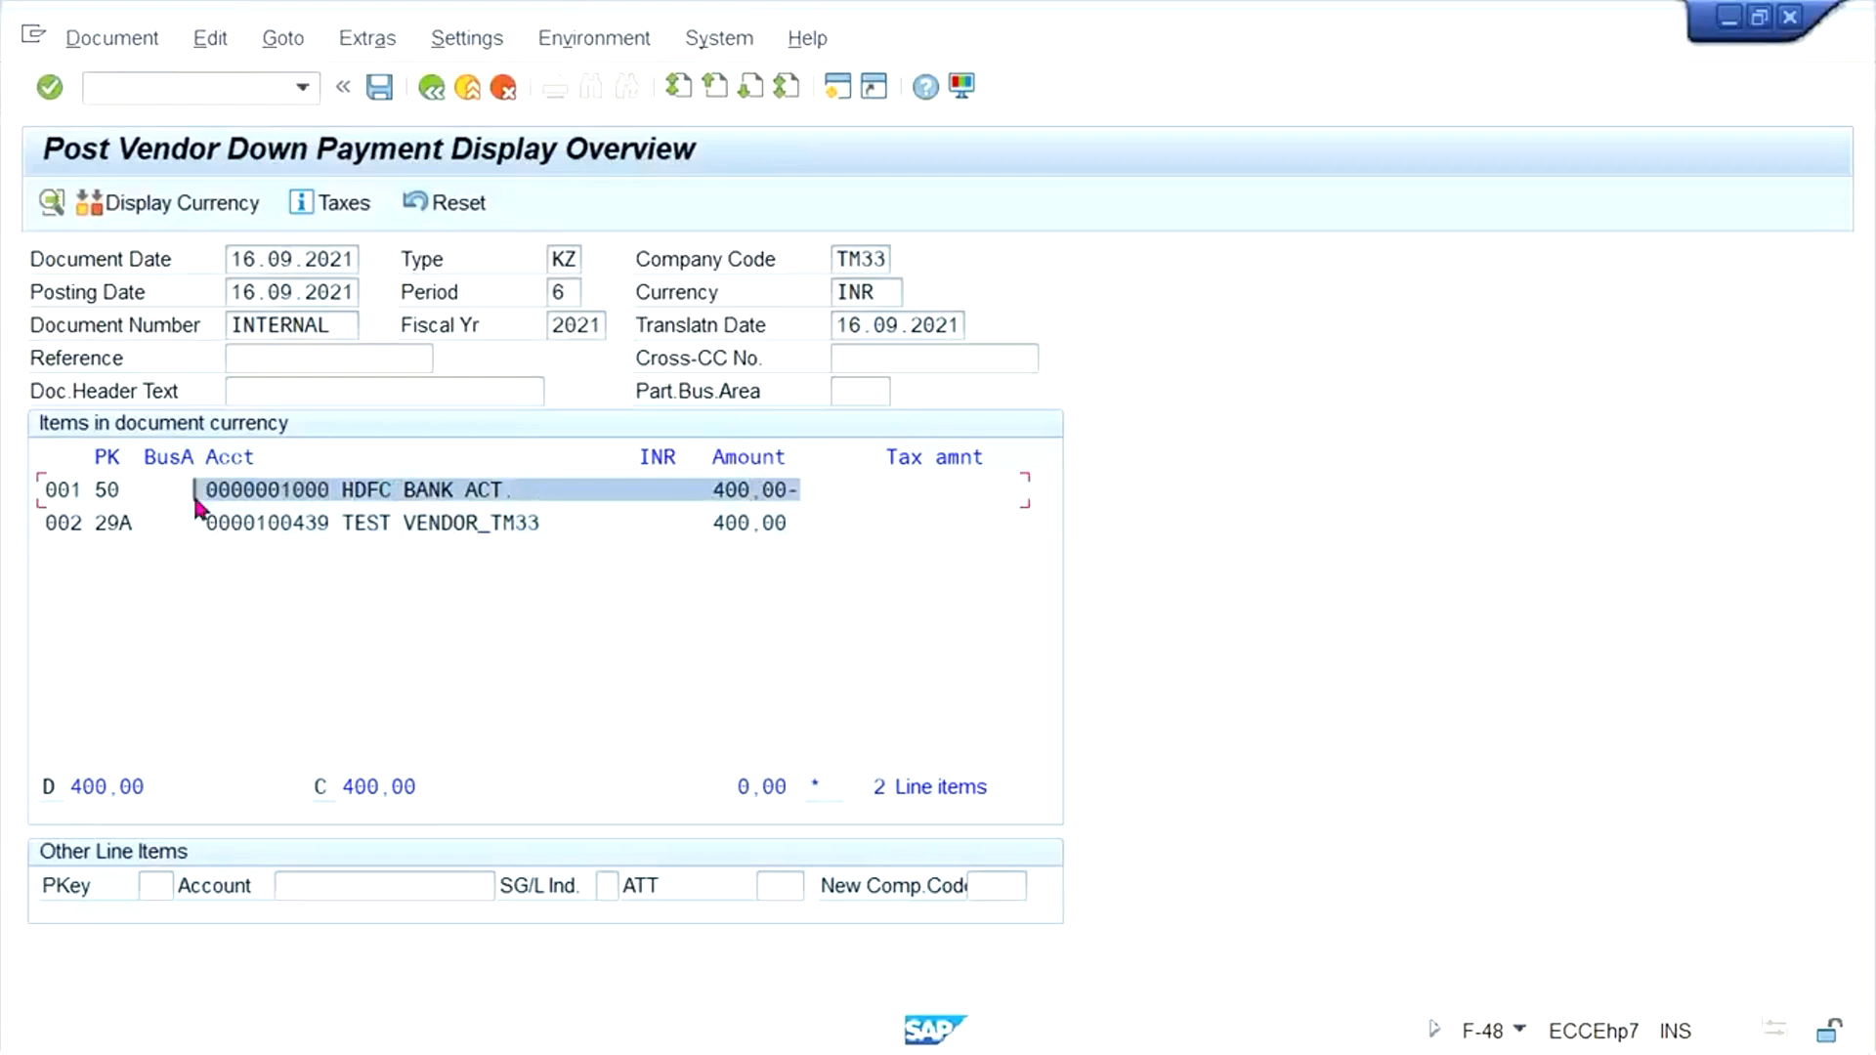
{"action": "key", "text": "ctrl+s"}
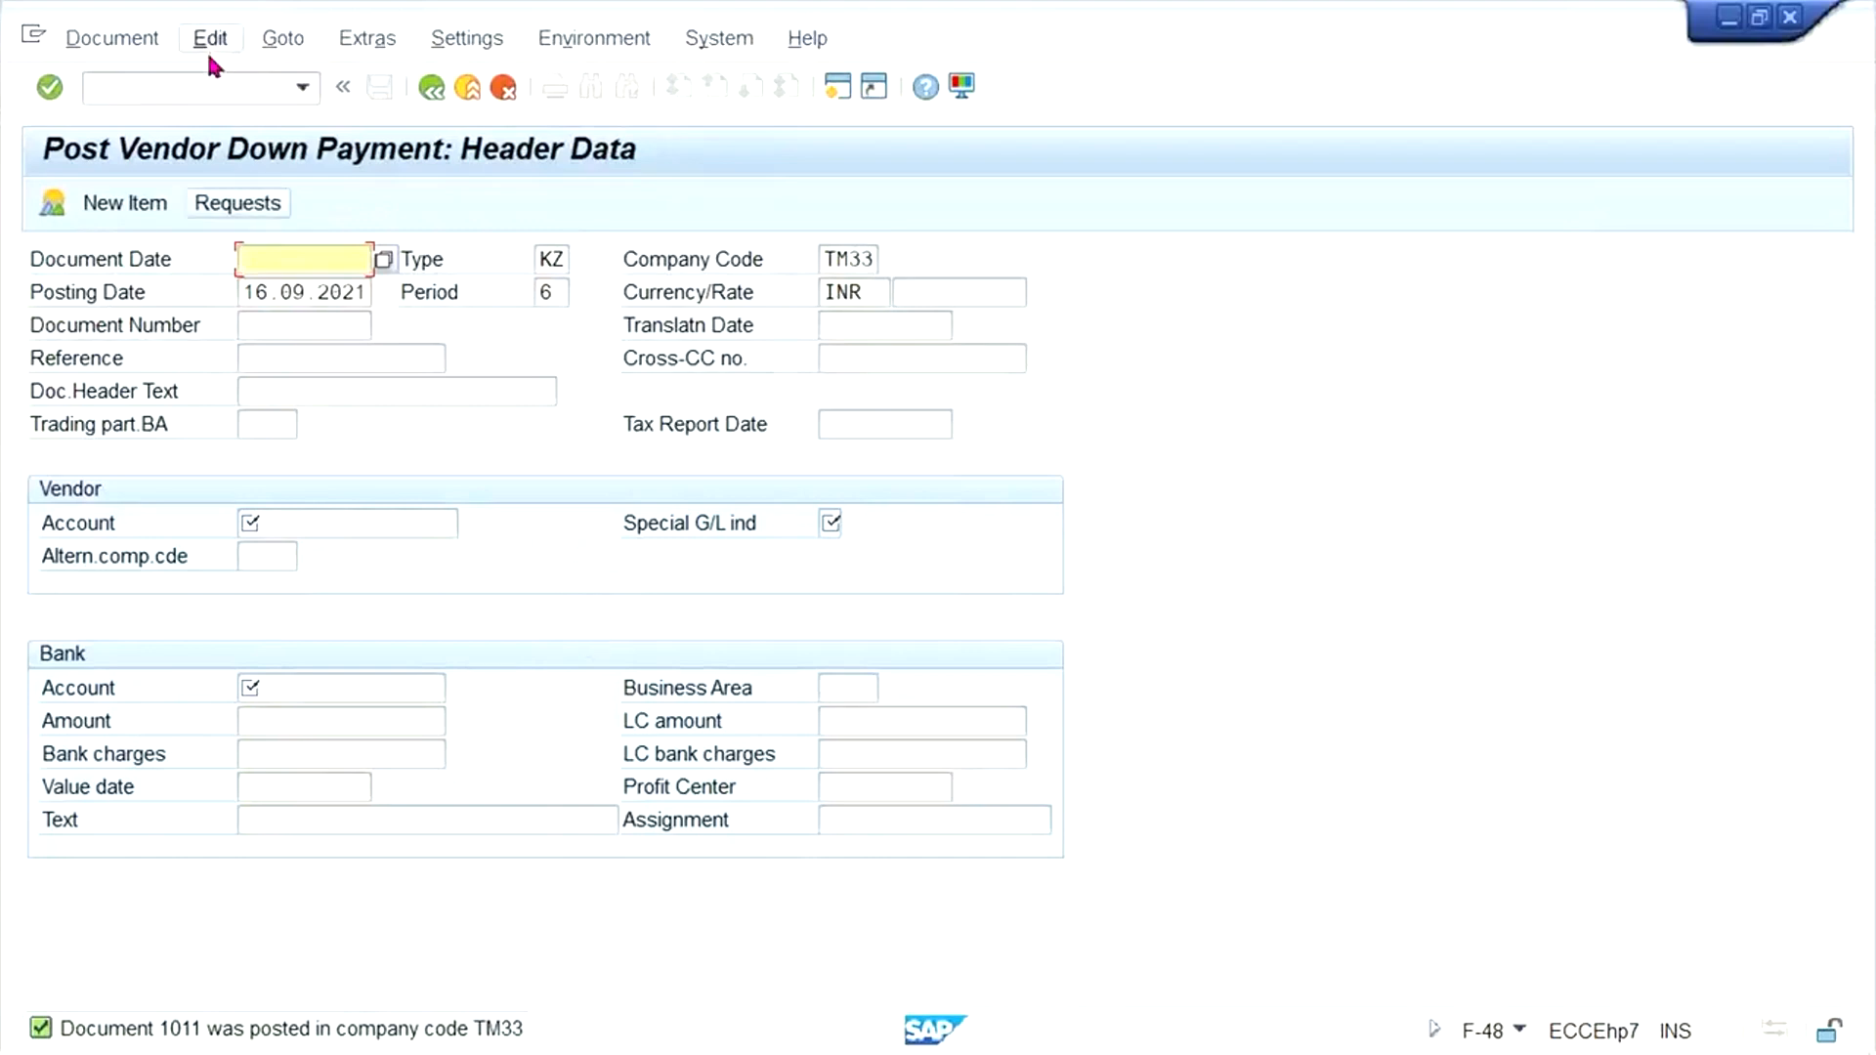
- Start transaction FBL1N for the vendor line item display
{"action": "left_click", "coordinate": [202, 86]}
{"action": "type", "text": "/NFBL"}
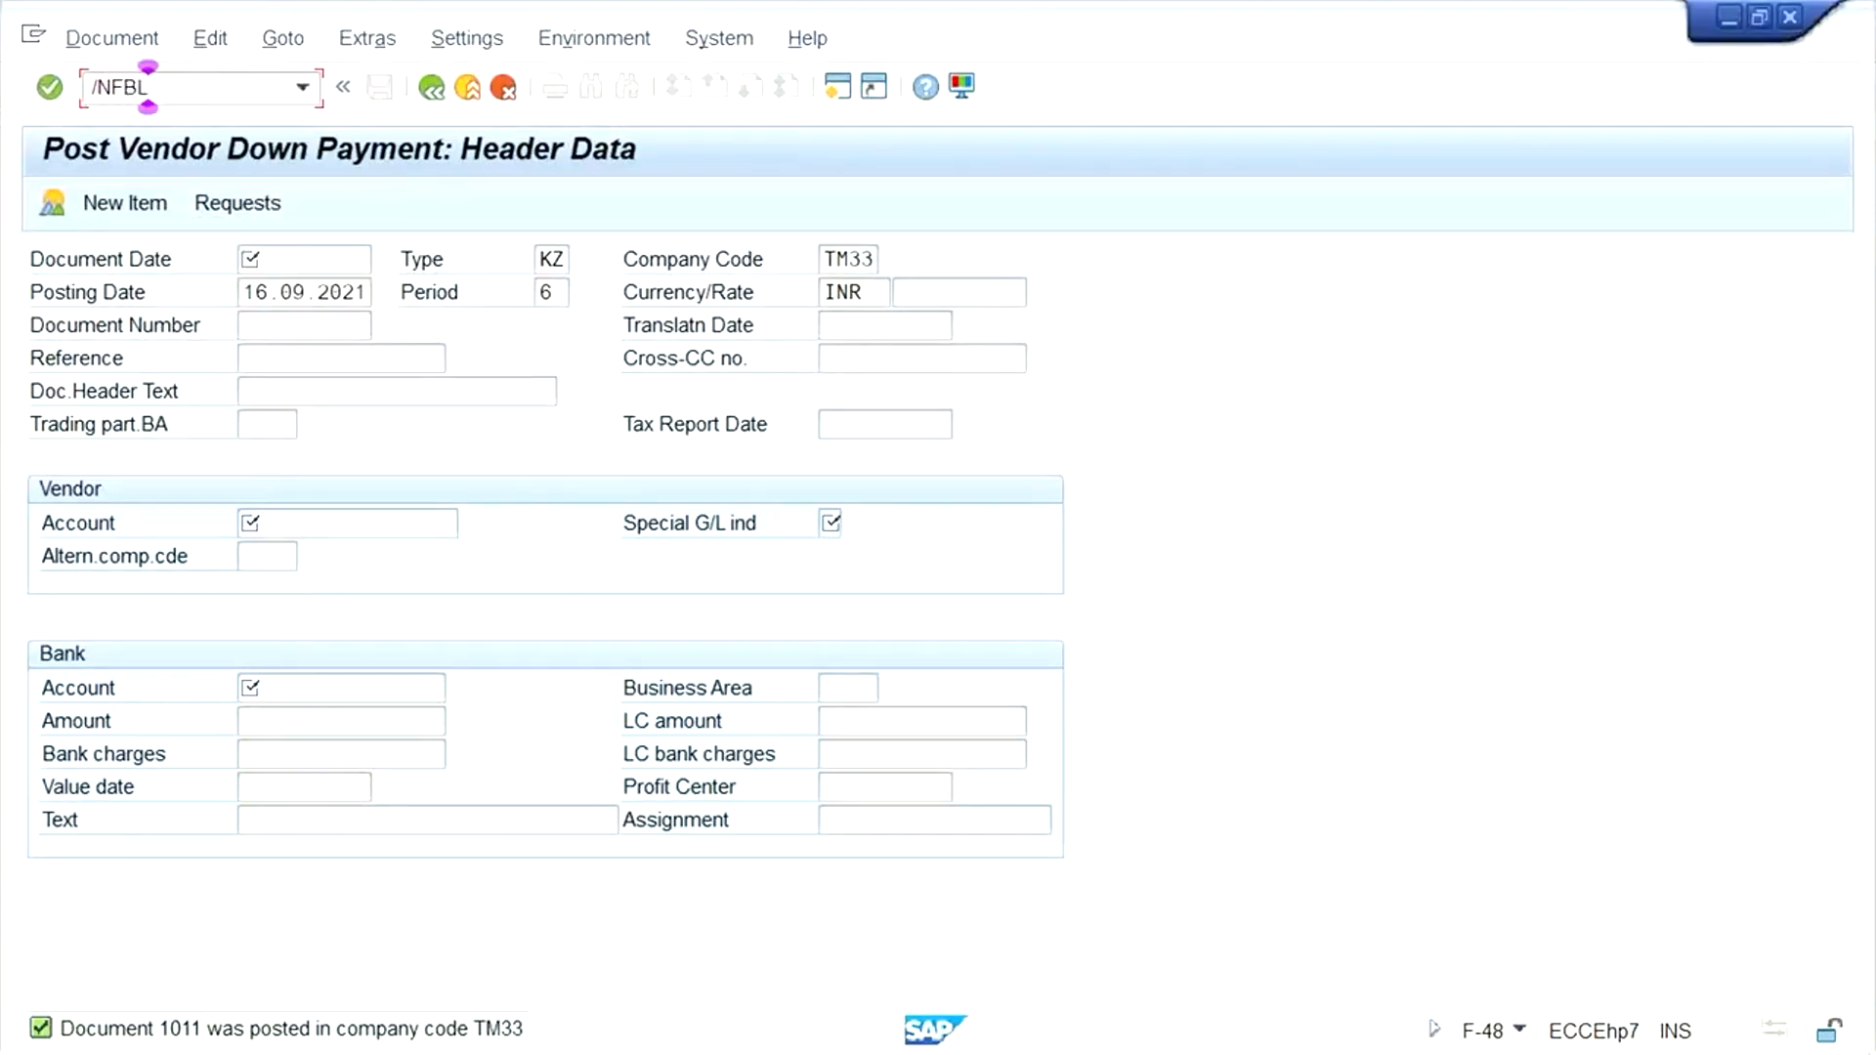
{"action": "type", "text": "1N"}
{"action": "key", "text": "Return"}
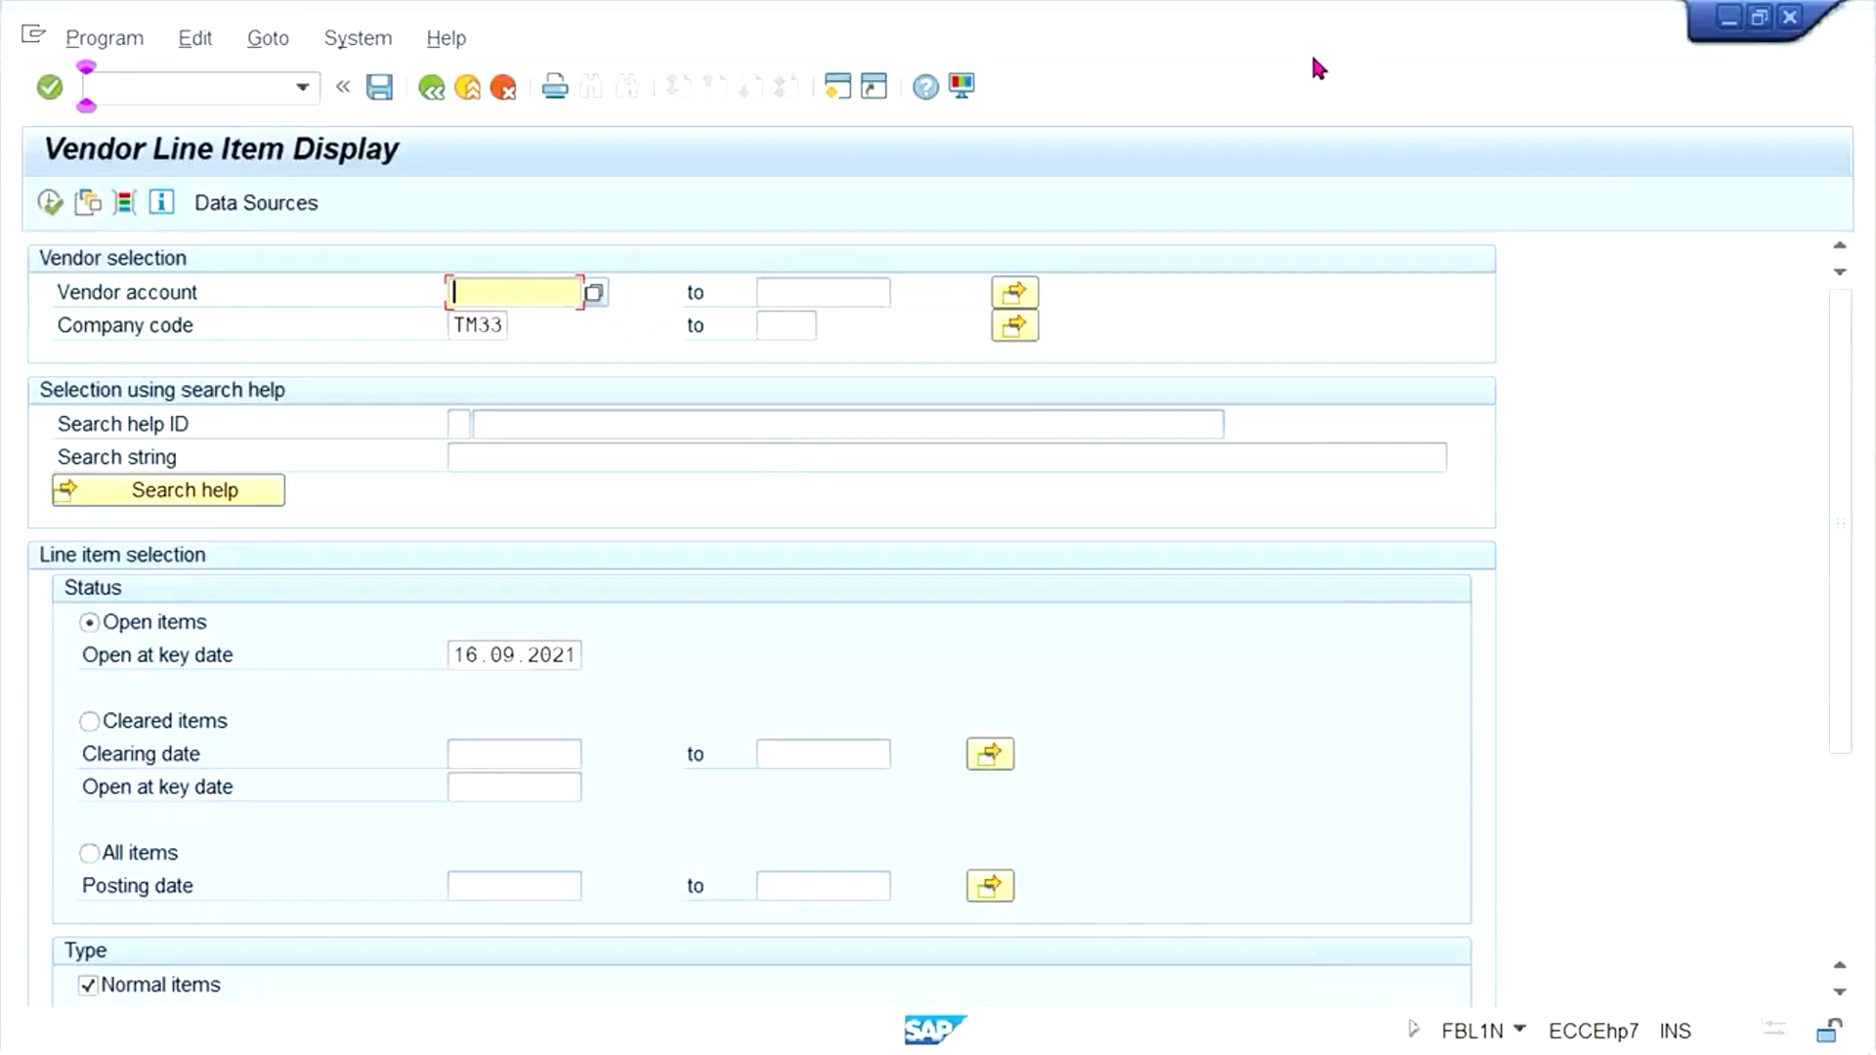
{"action": "key", "text": "ctrl+n"}
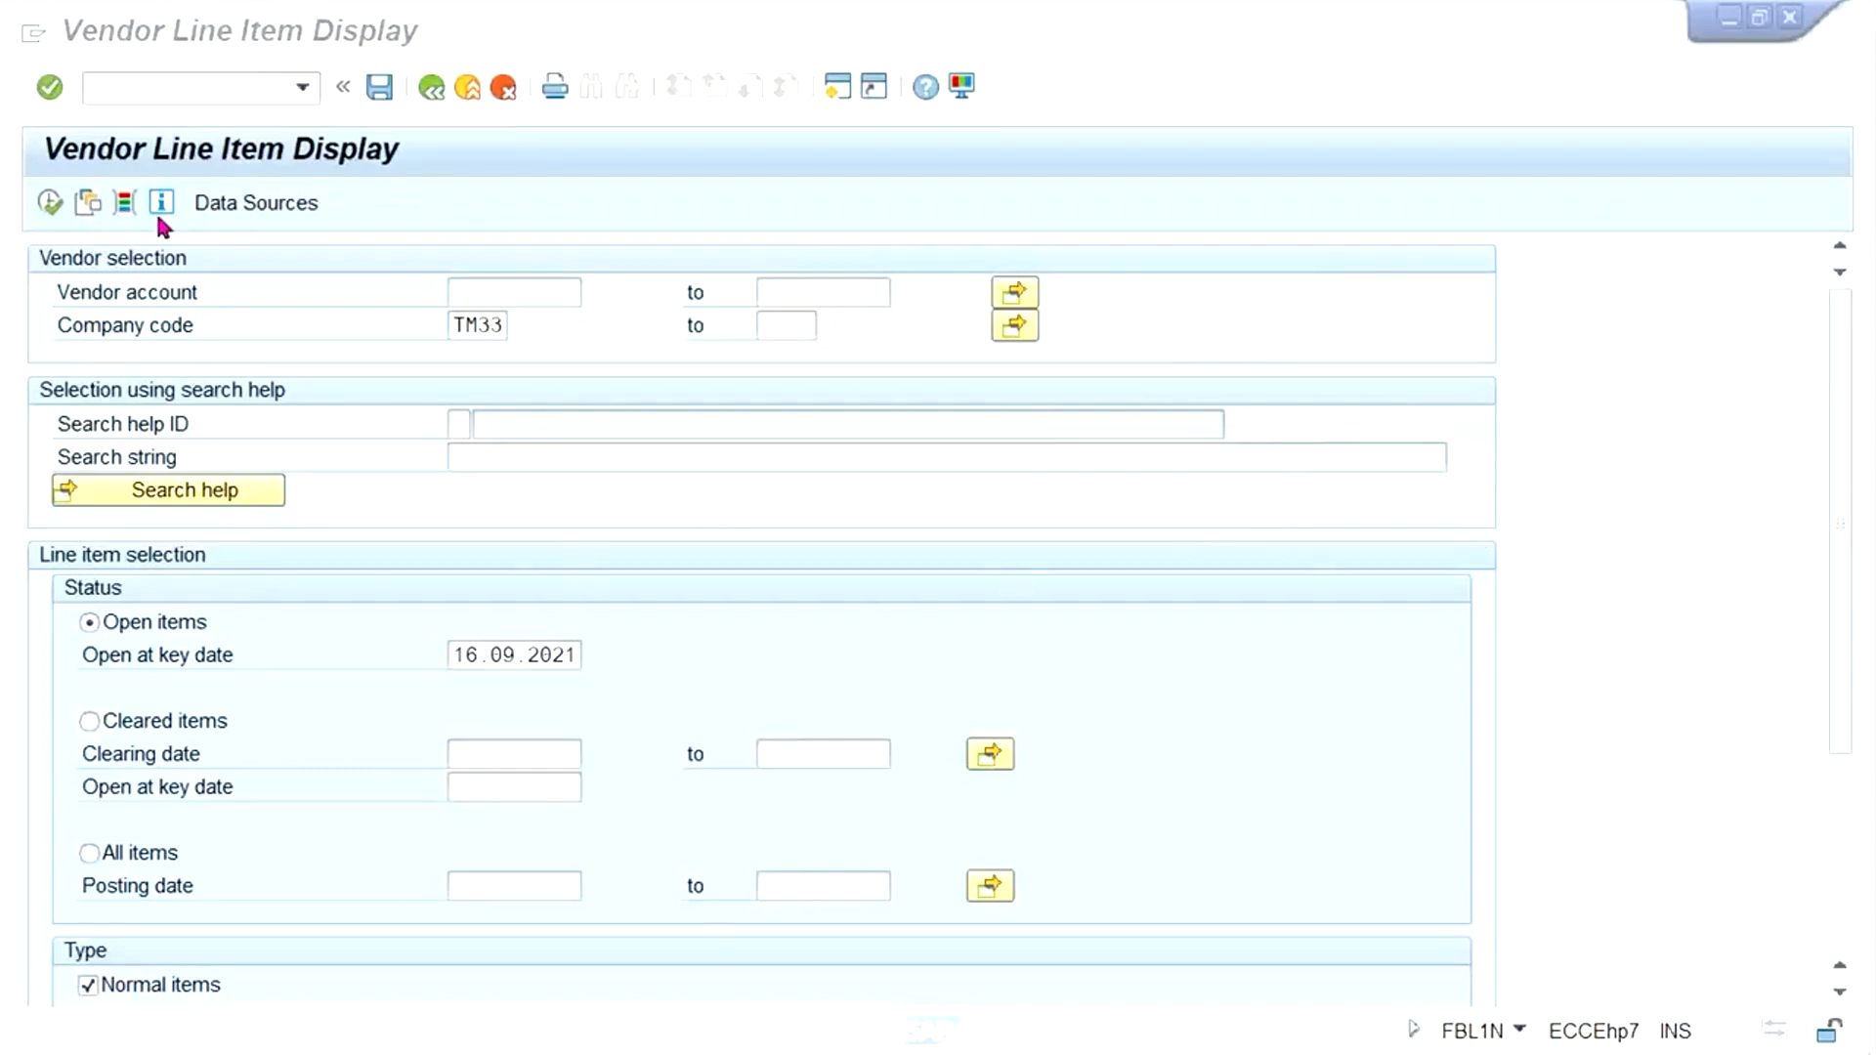
{"action": "left_click", "coordinate": [572, 219]}
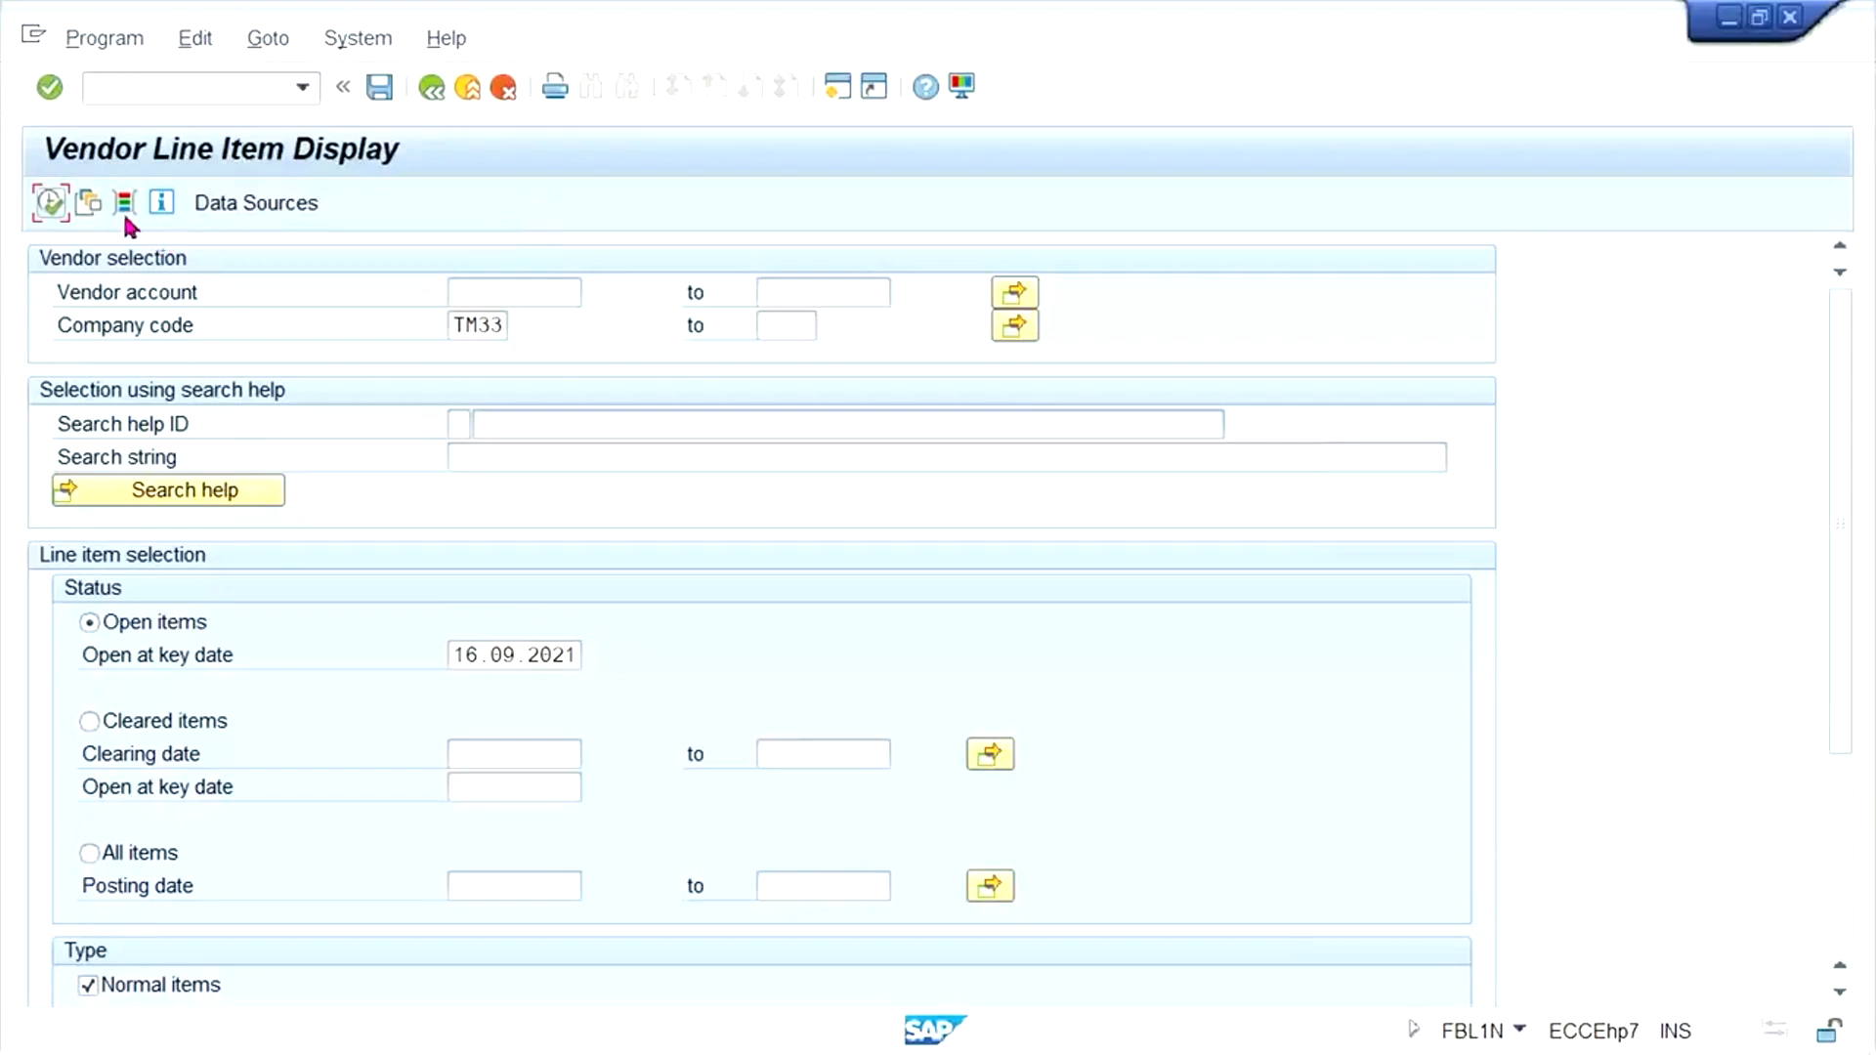
{"action": "left_click", "coordinate": [477, 325]}
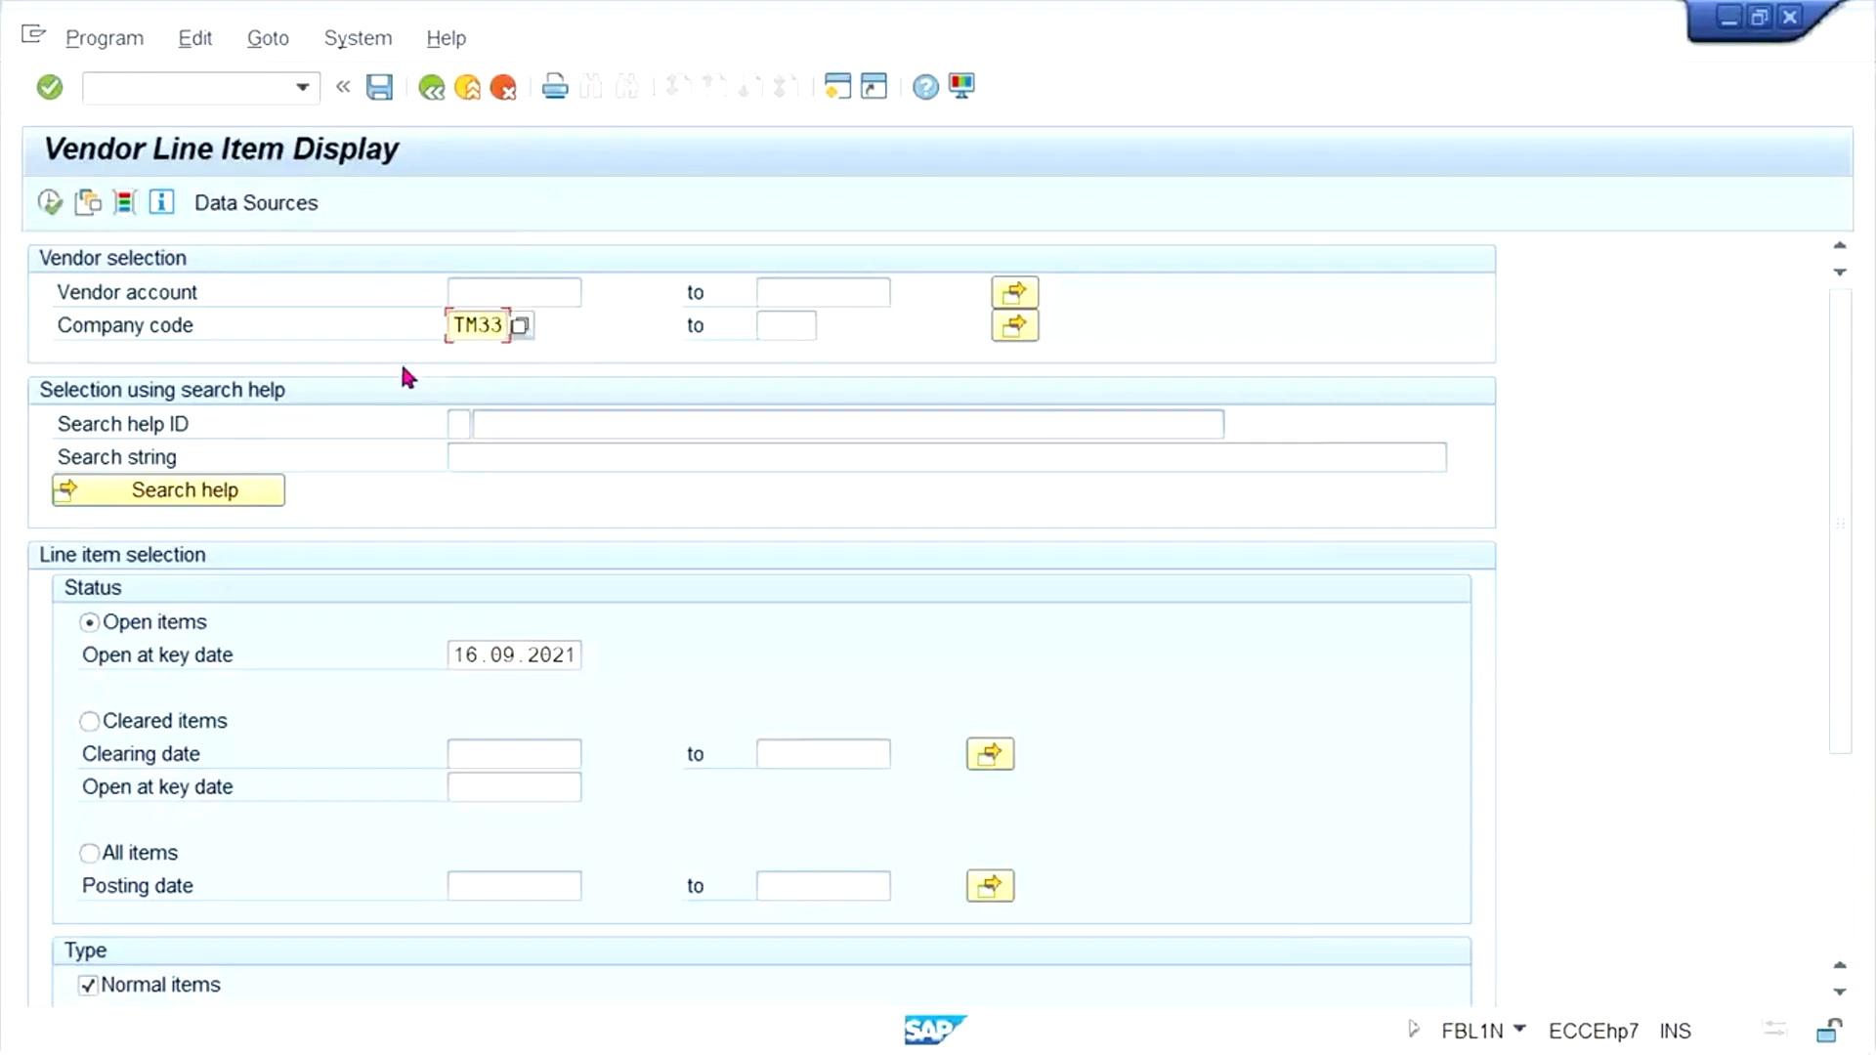
{"action": "left_click", "coordinate": [485, 291]}
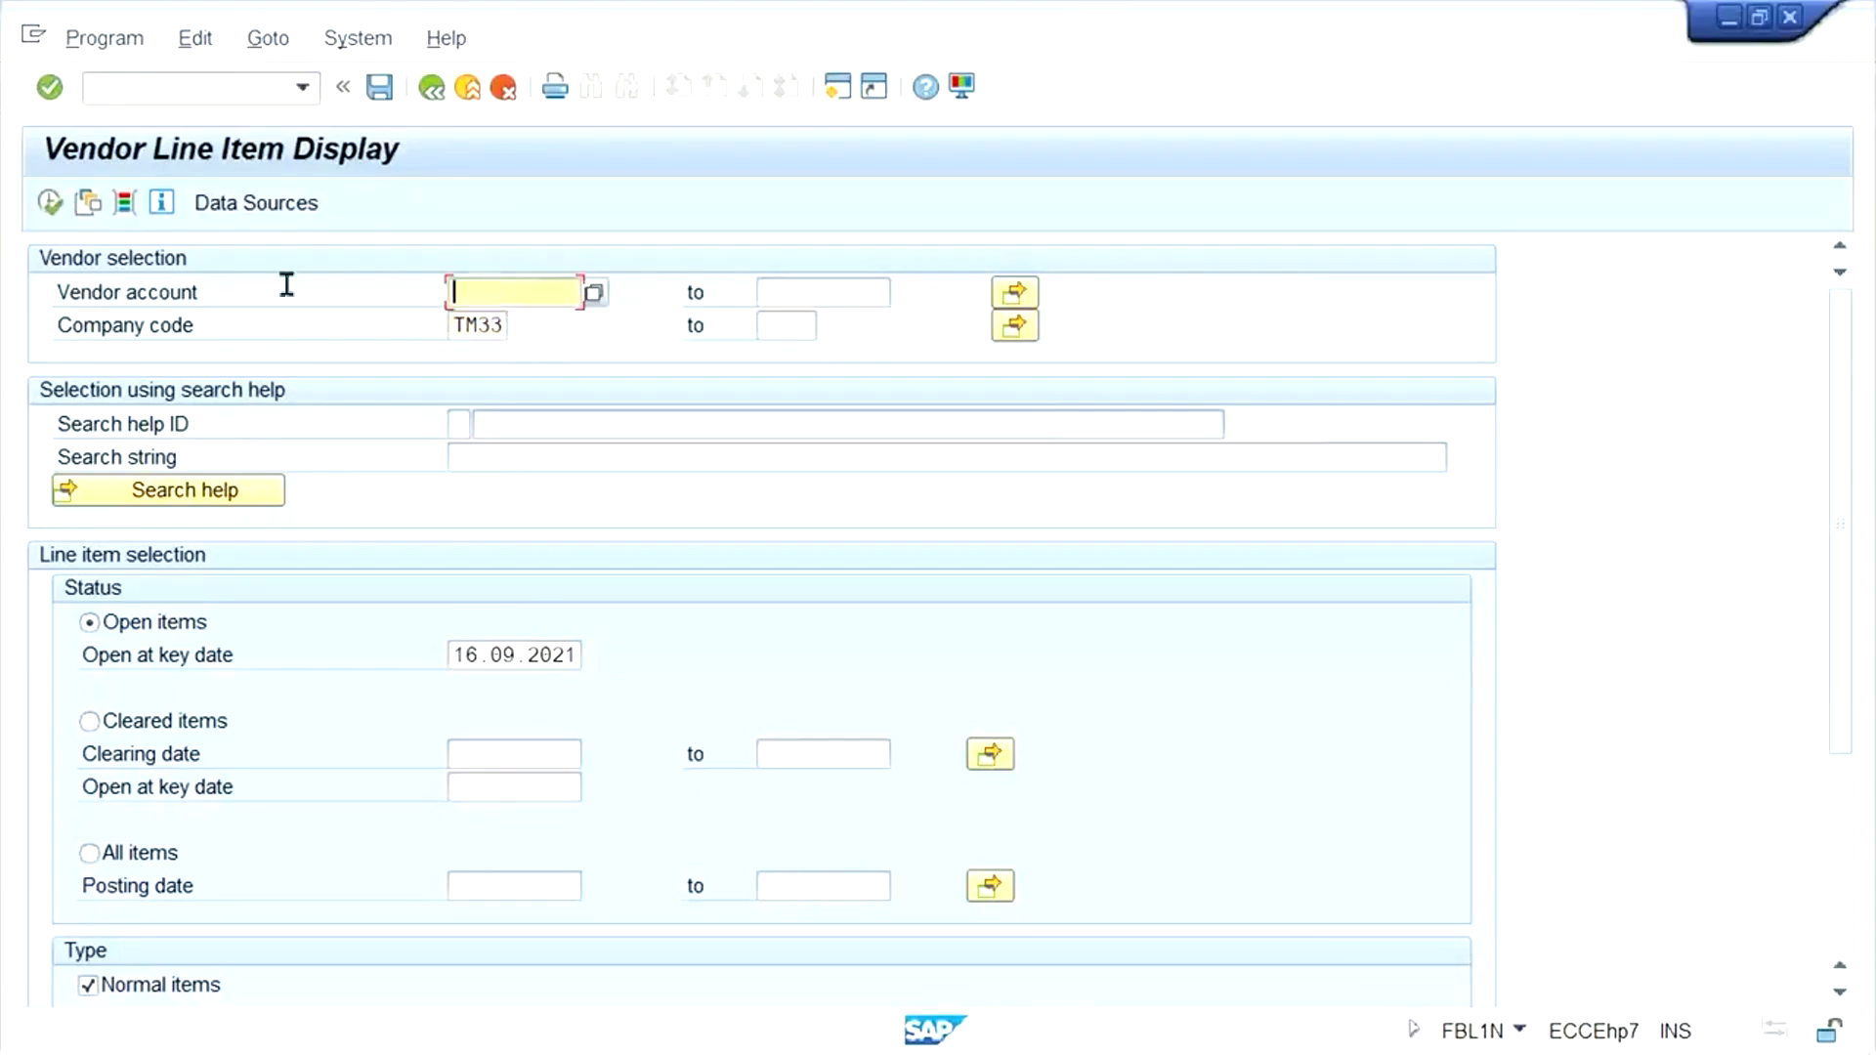
- List the open vendor line items of company code TM33 as of 16.09.2021 and return to the selection screen
{"action": "left_click", "coordinate": [126, 203]}
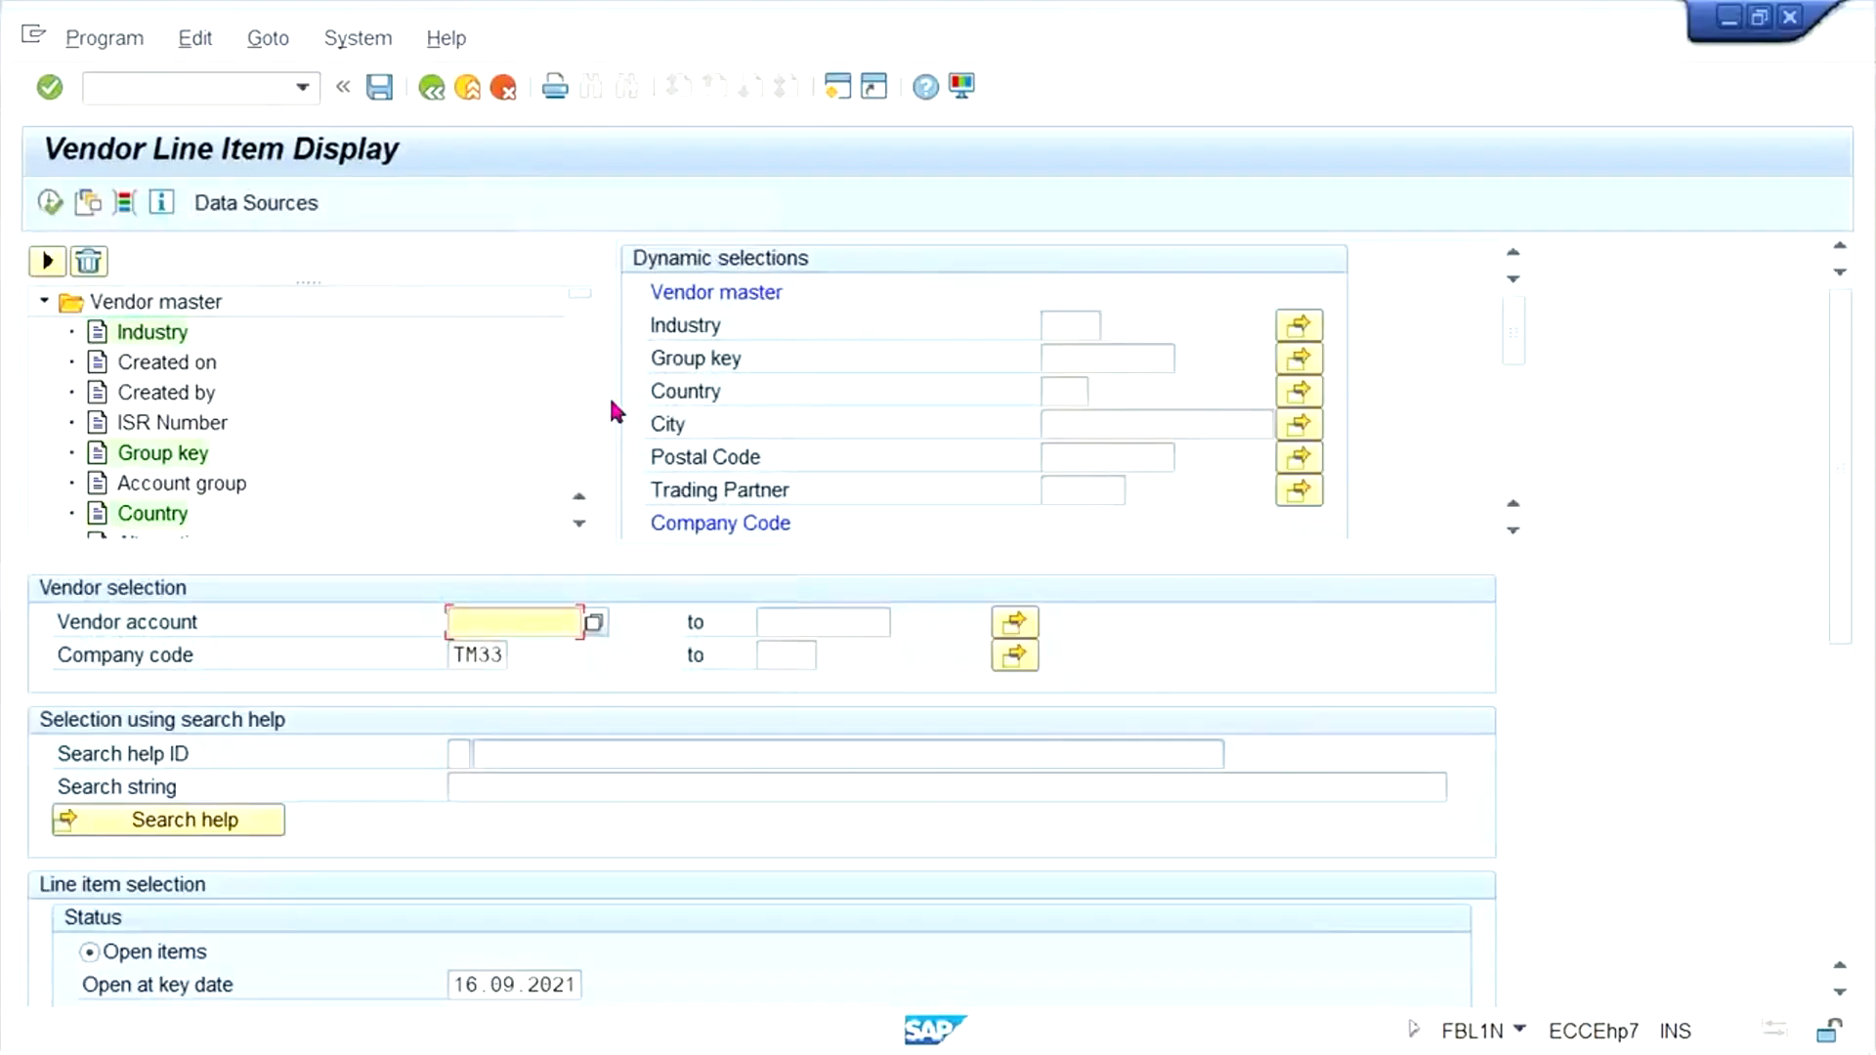
{"action": "left_click", "coordinate": [1397, 117]}
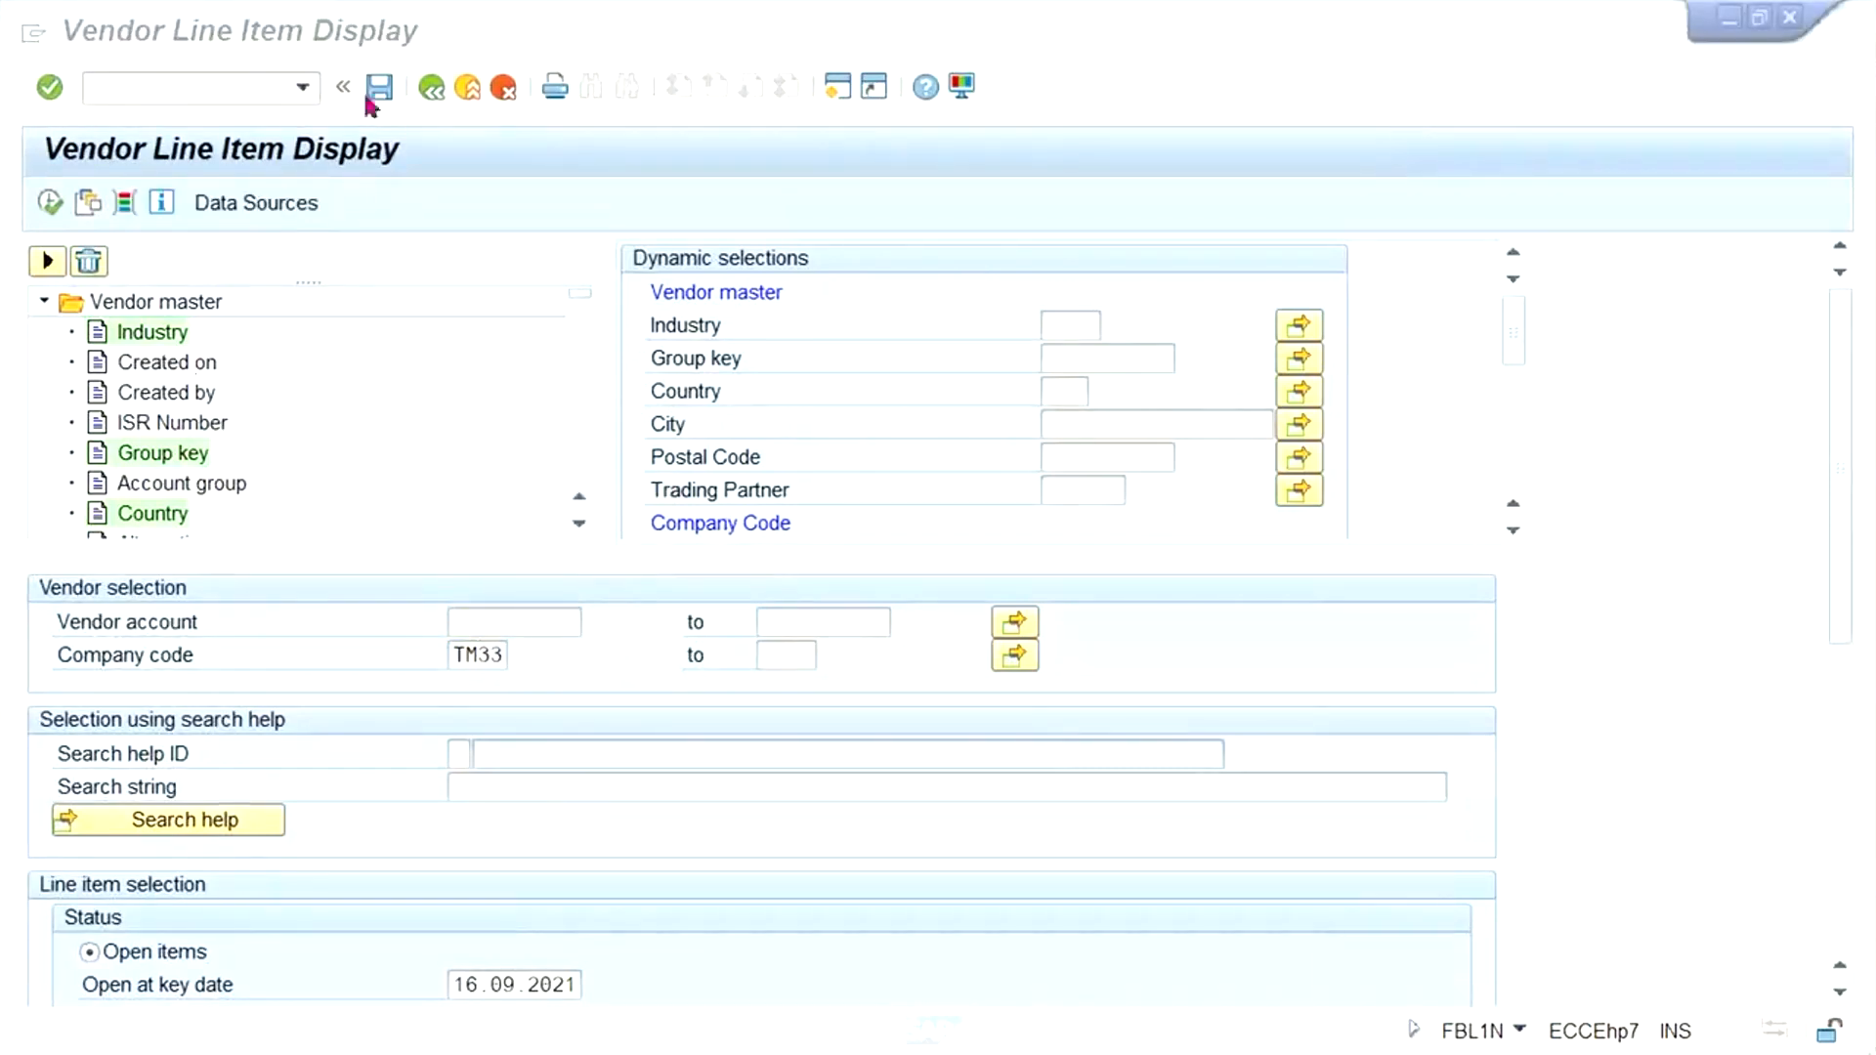
{"action": "left_click", "coordinate": [50, 203]}
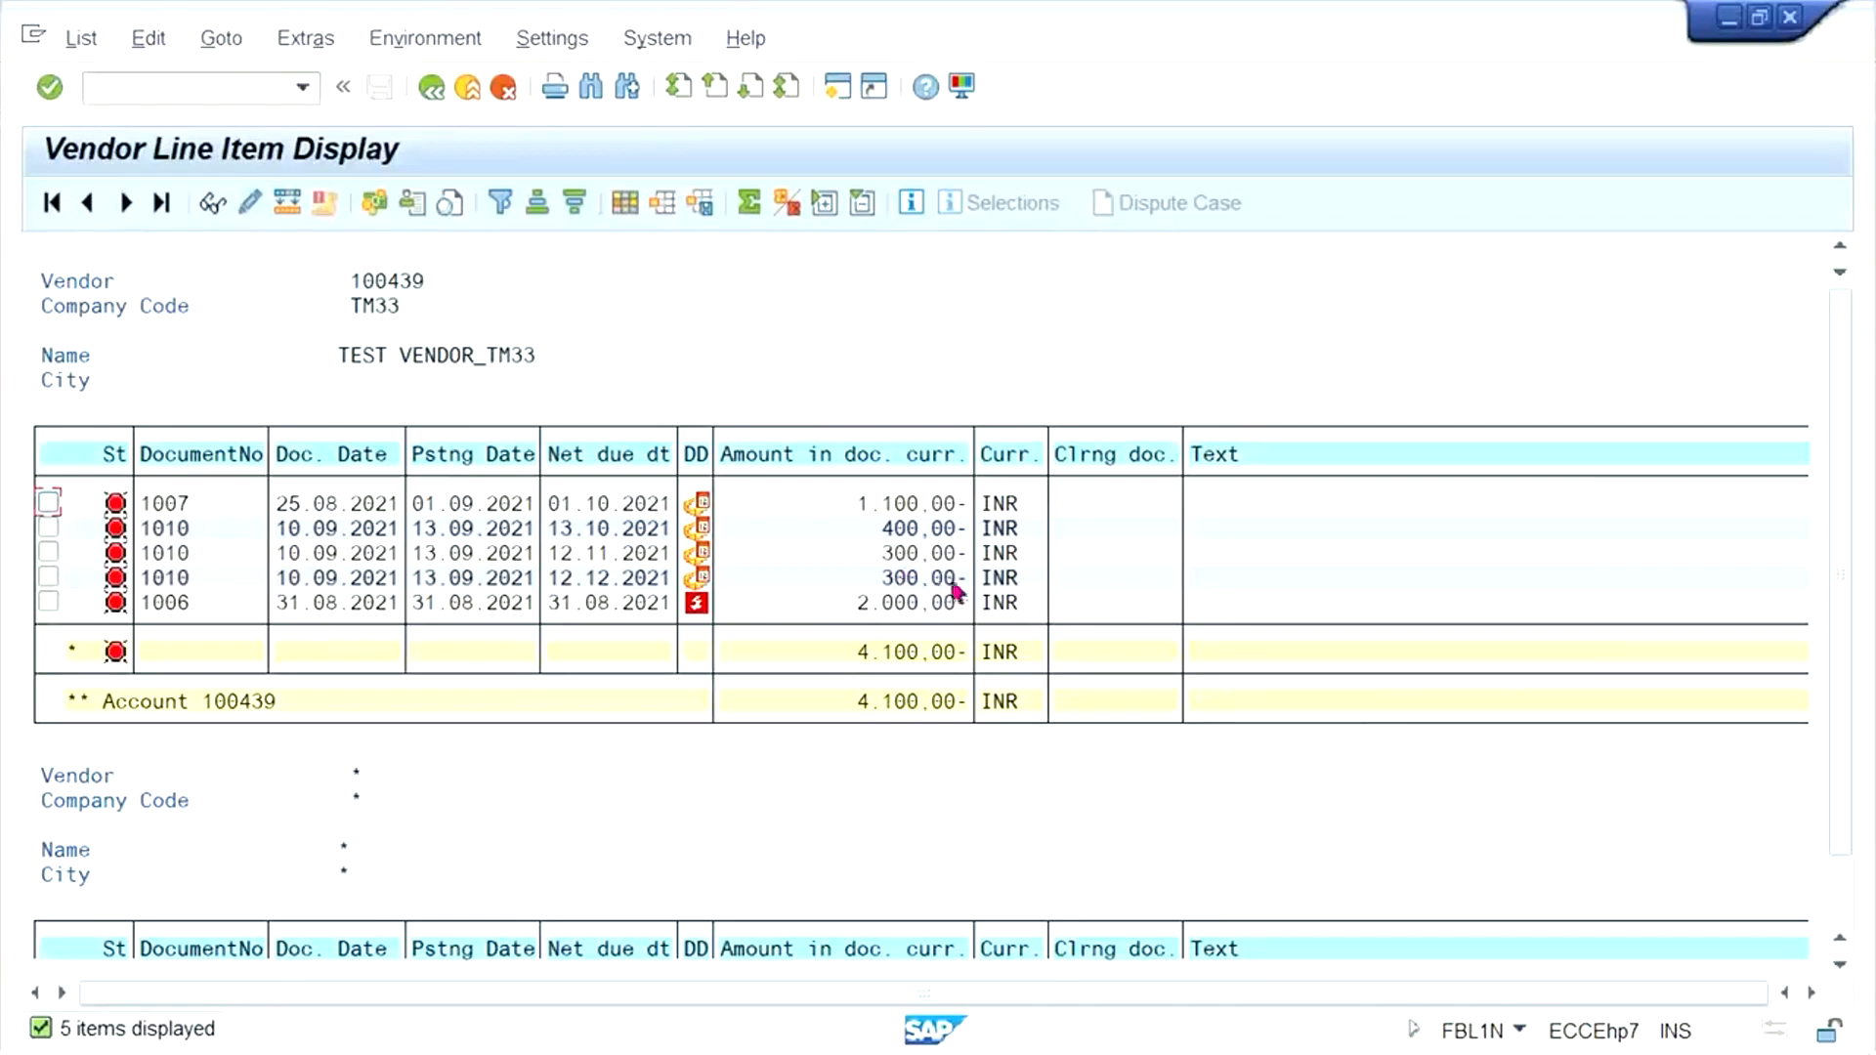
{"action": "left_click", "coordinate": [432, 88]}
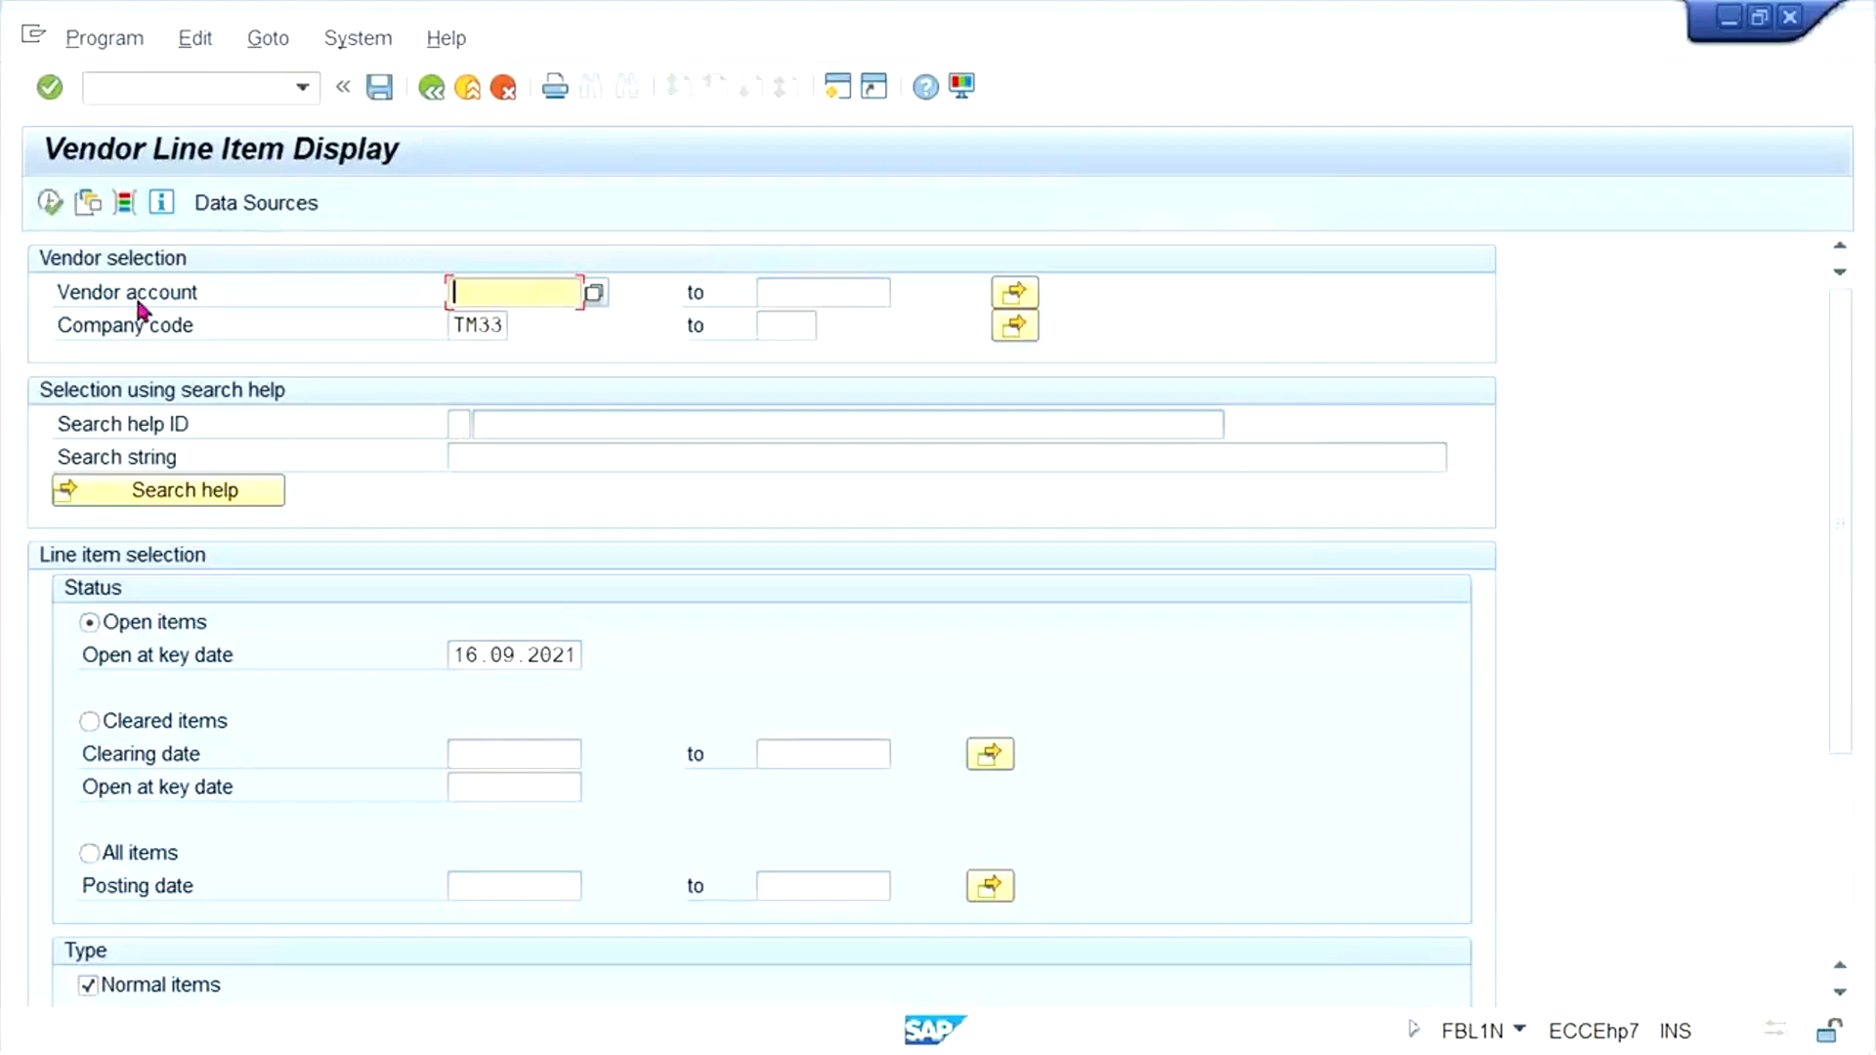
- Open the dynamic selections and examine the available vendor master, company code and document filter fields
{"action": "left_click", "coordinate": [89, 200]}
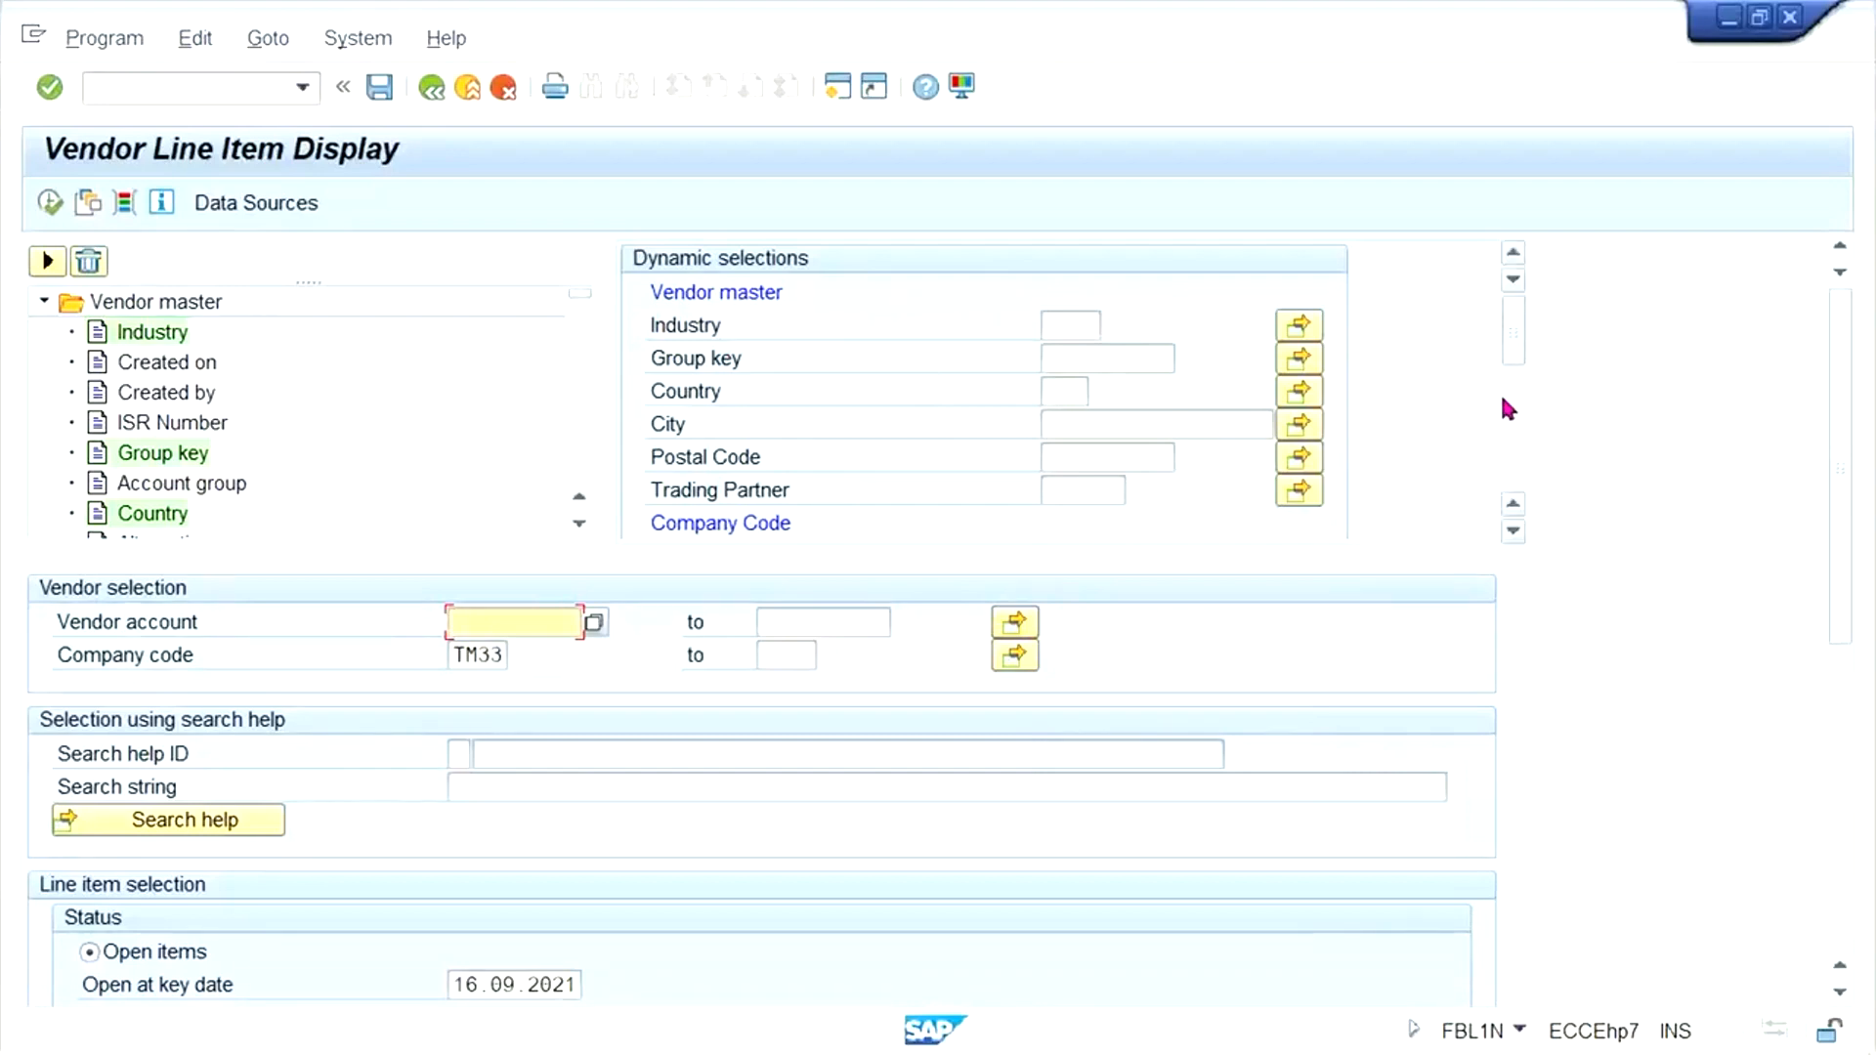
{"action": "left_click_drag", "start_coordinate": [1515, 348], "coordinate": [1517, 410]}
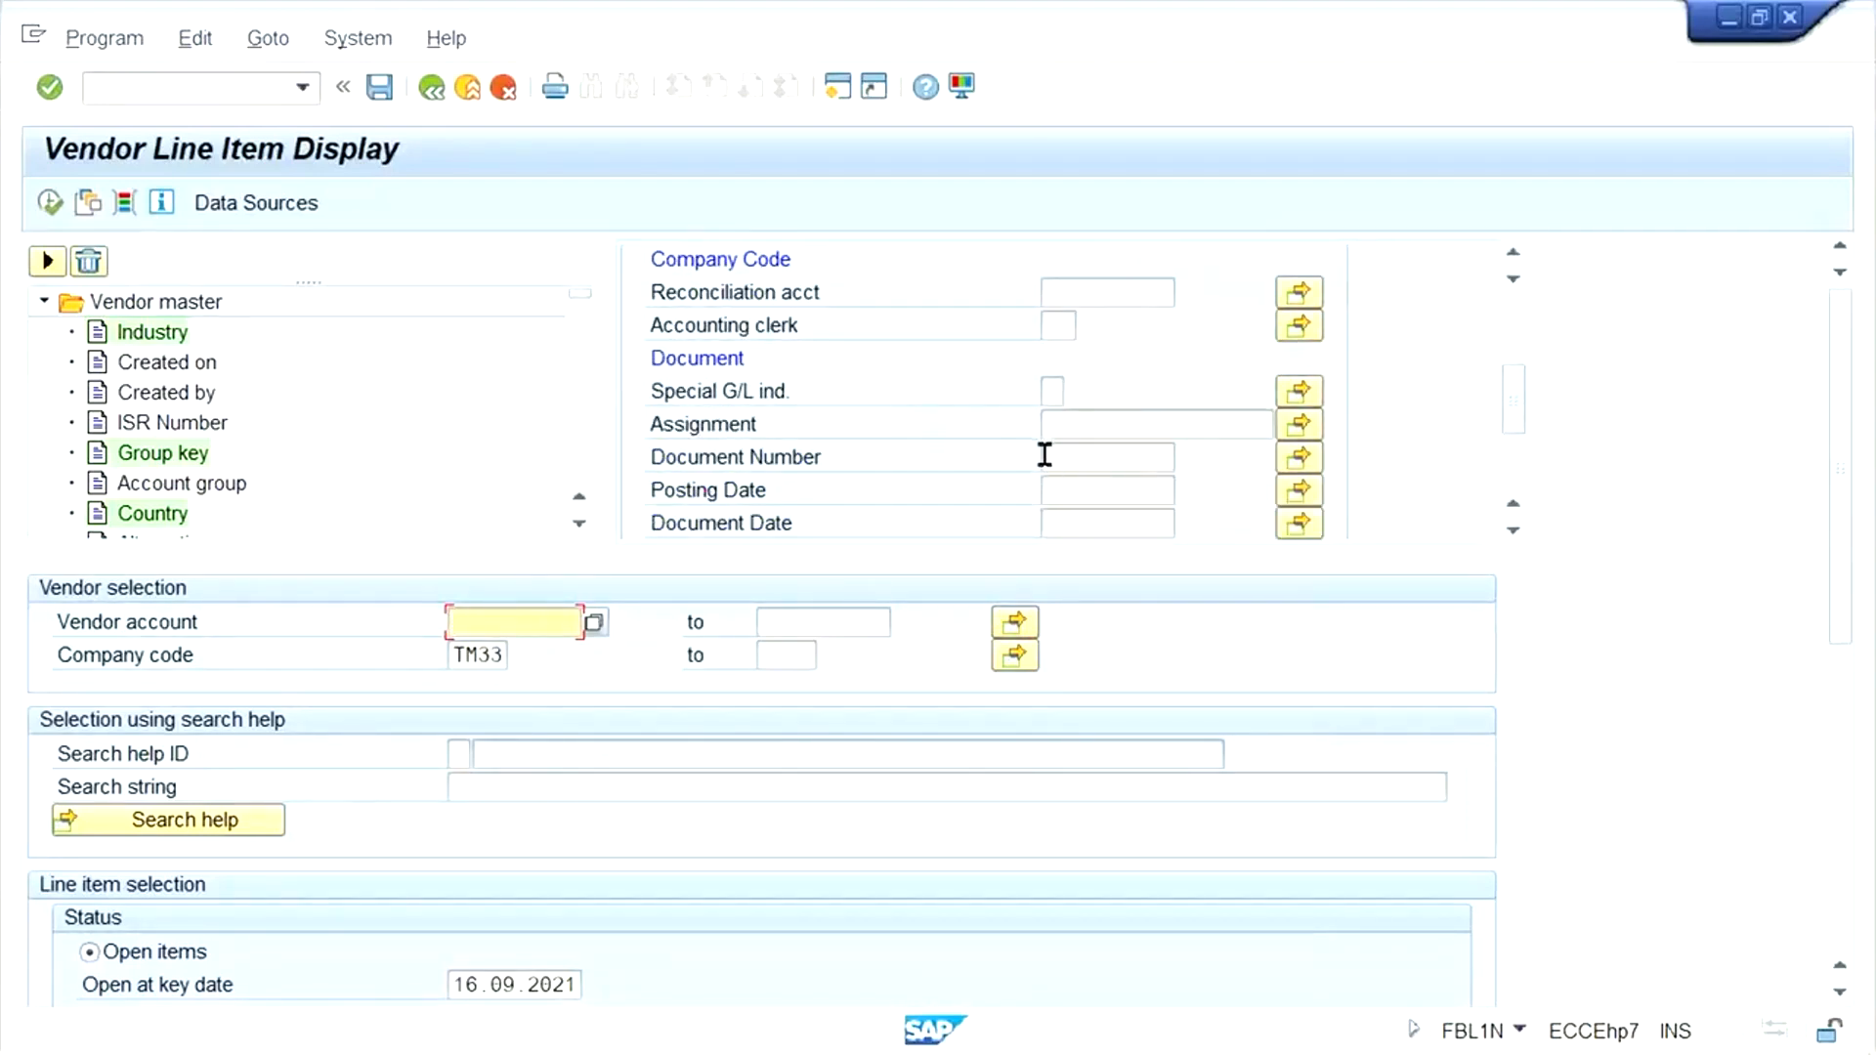
{"action": "left_click", "coordinate": [1118, 490]}
{"action": "left_click", "coordinate": [1122, 522]}
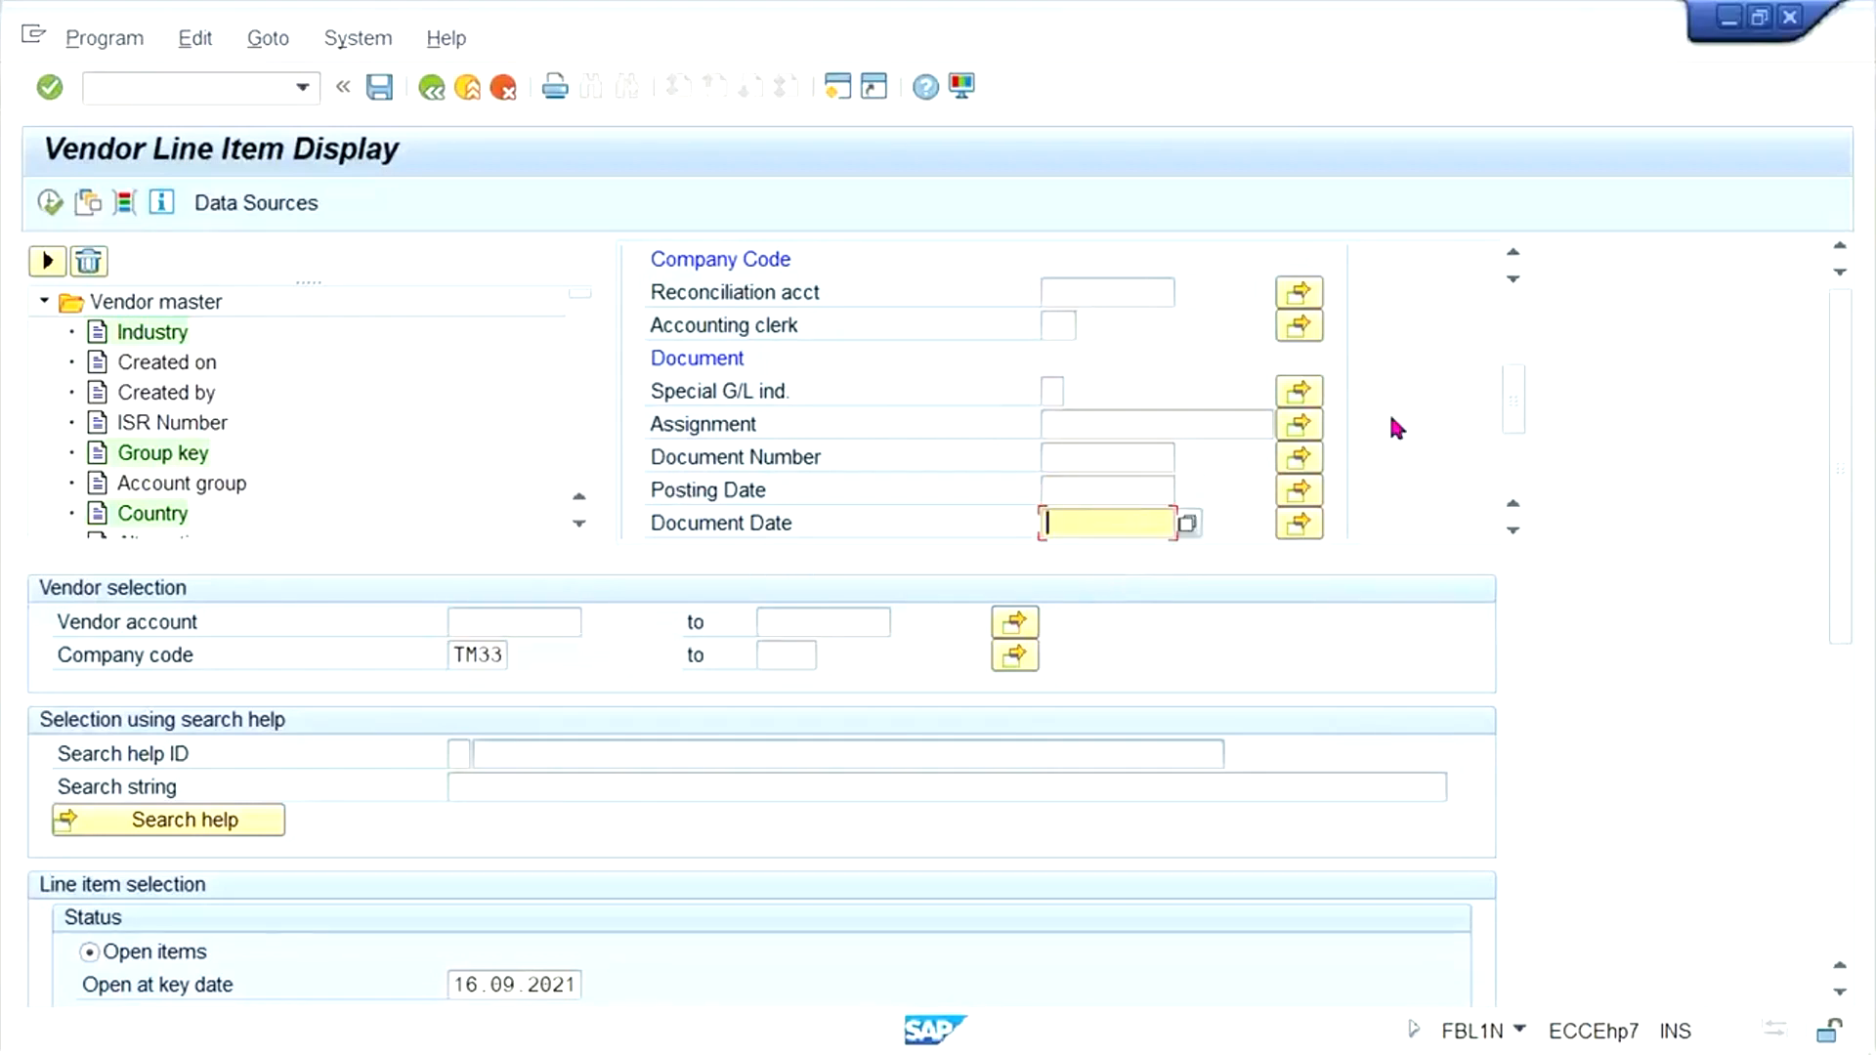
{"action": "left_click_drag", "start_coordinate": [1504, 366], "coordinate": [1505, 461]}
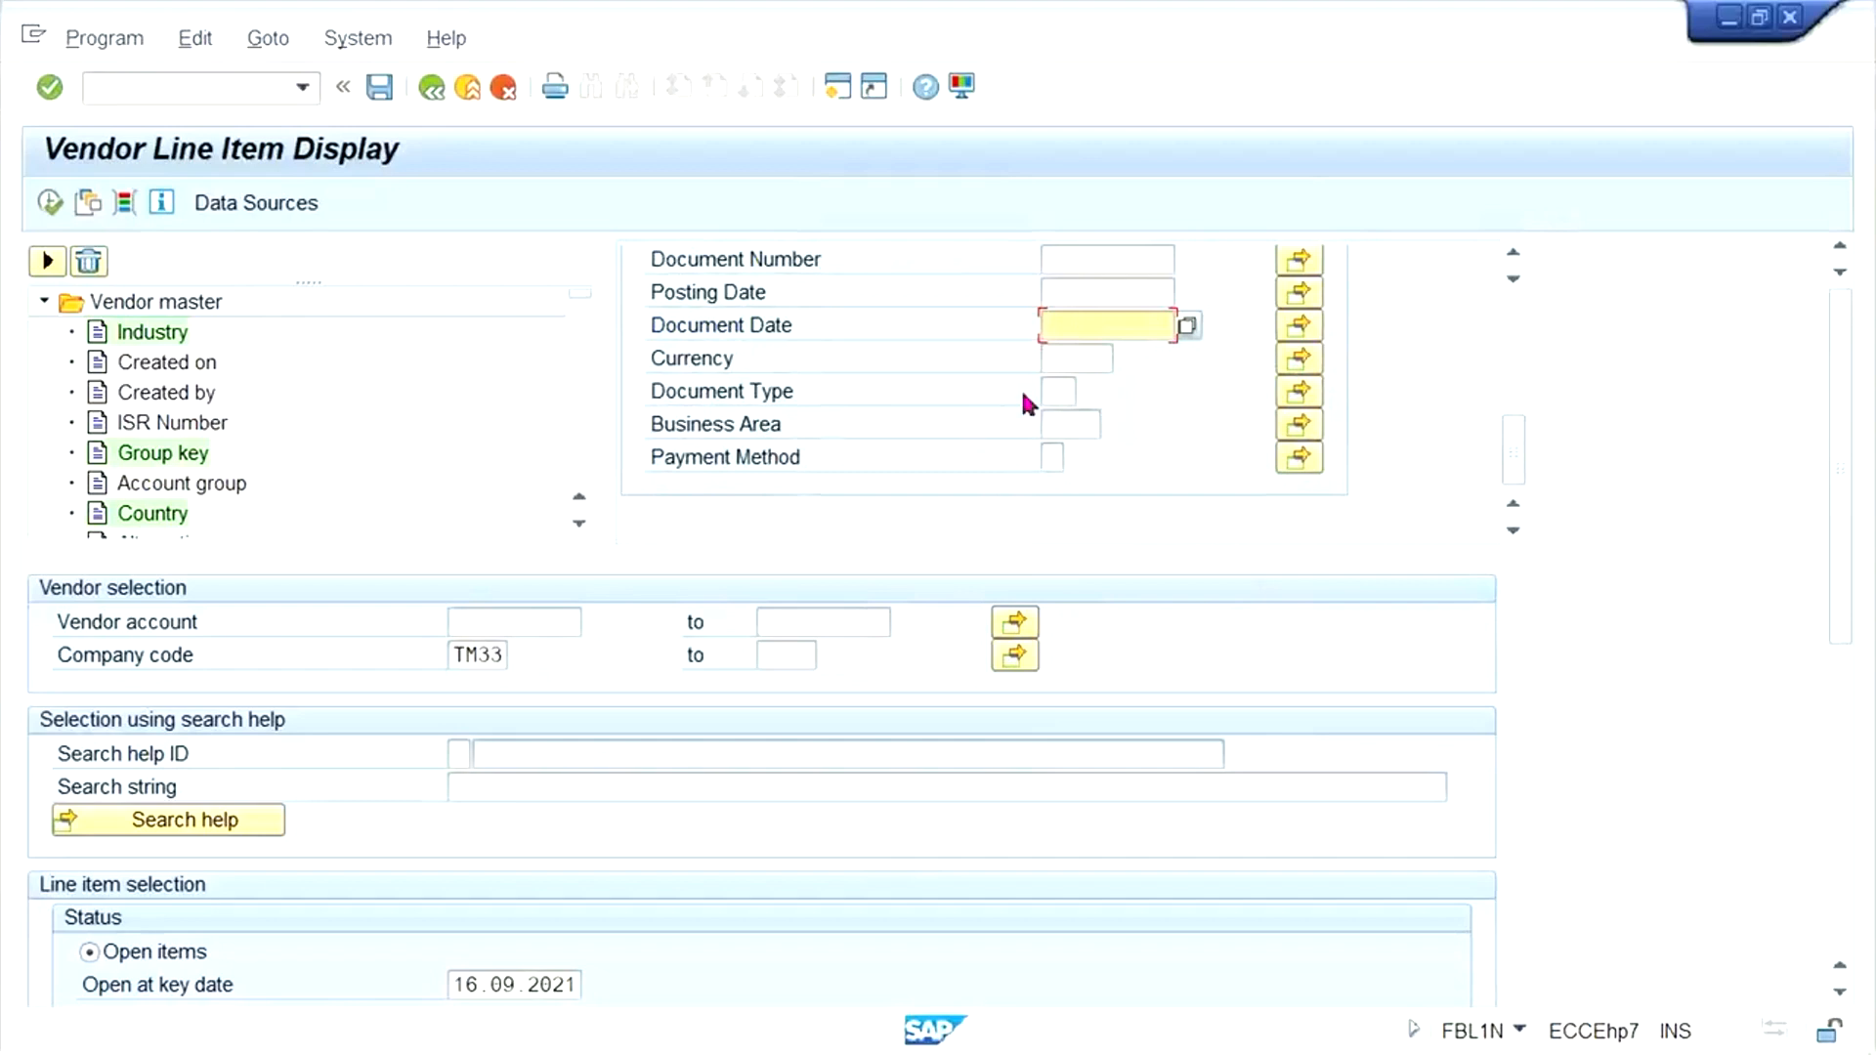
{"action": "scroll", "coordinate": [578, 339], "scroll_direction": "down", "scroll_amount": 3}
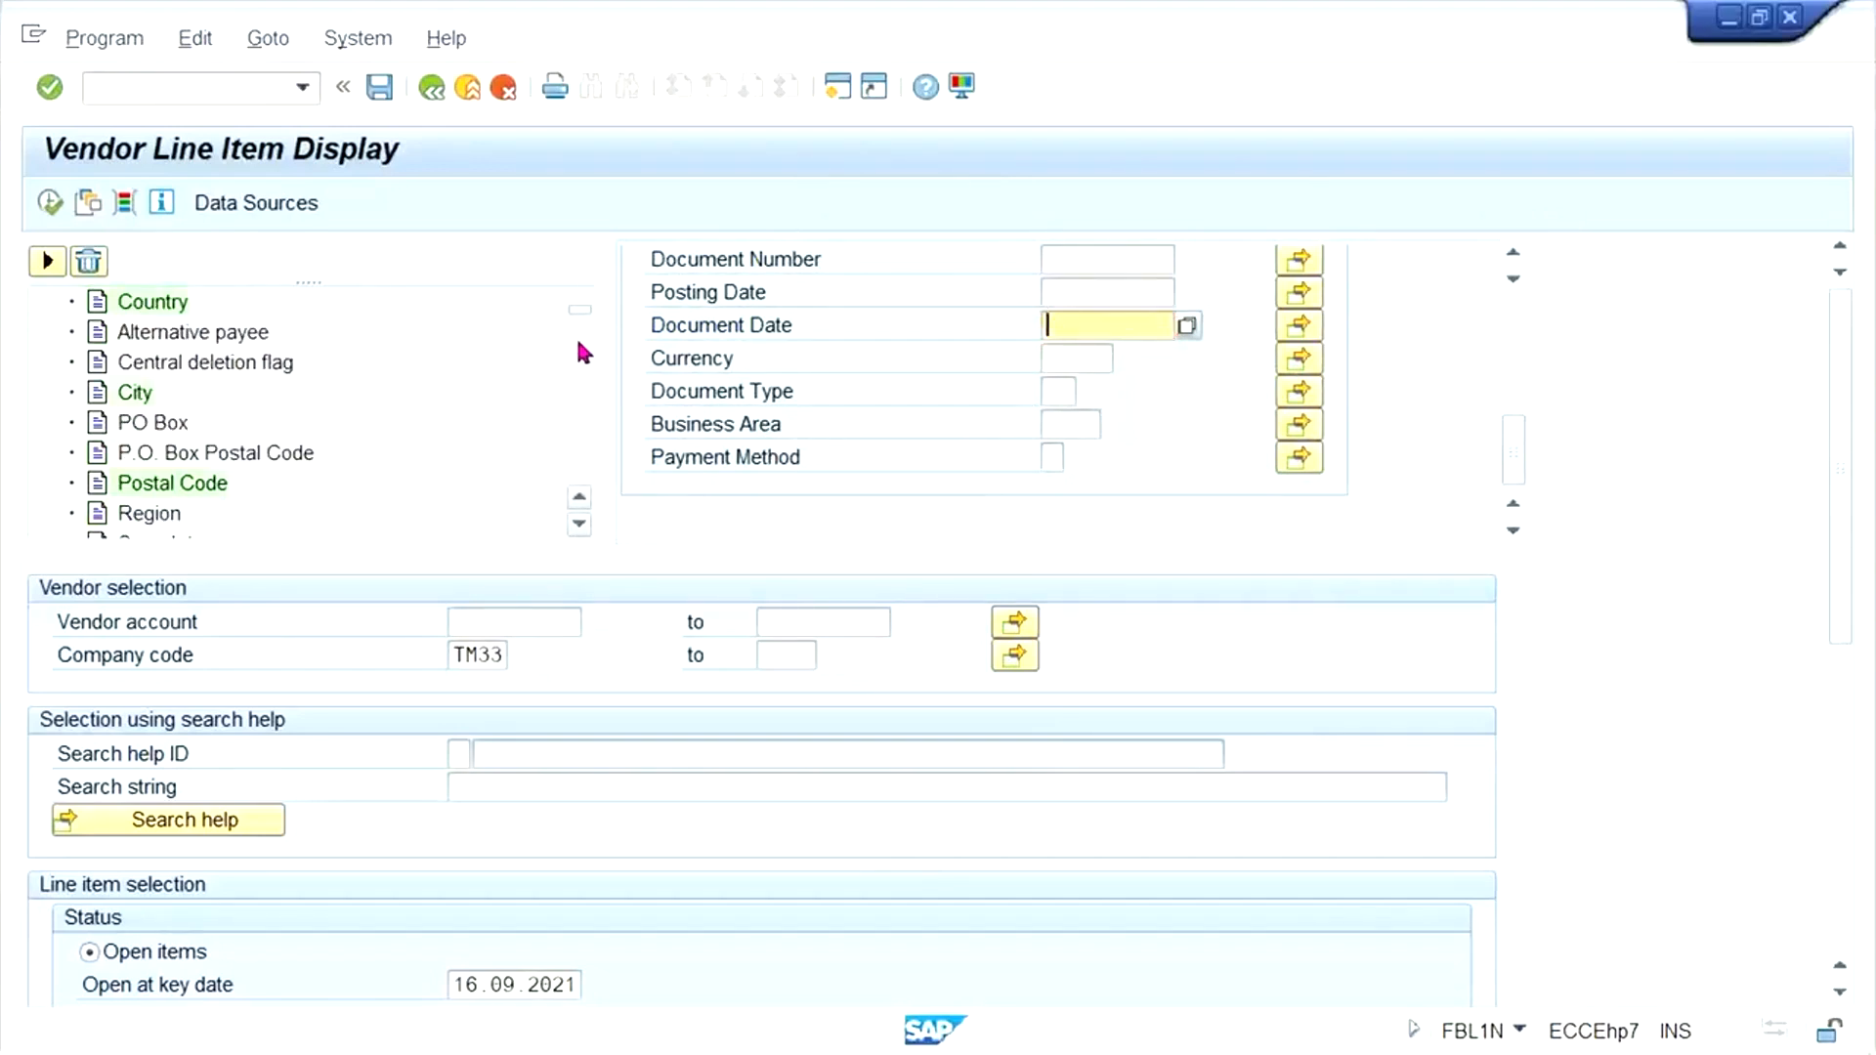
{"action": "scroll", "coordinate": [583, 415], "scroll_direction": "down", "scroll_amount": 3}
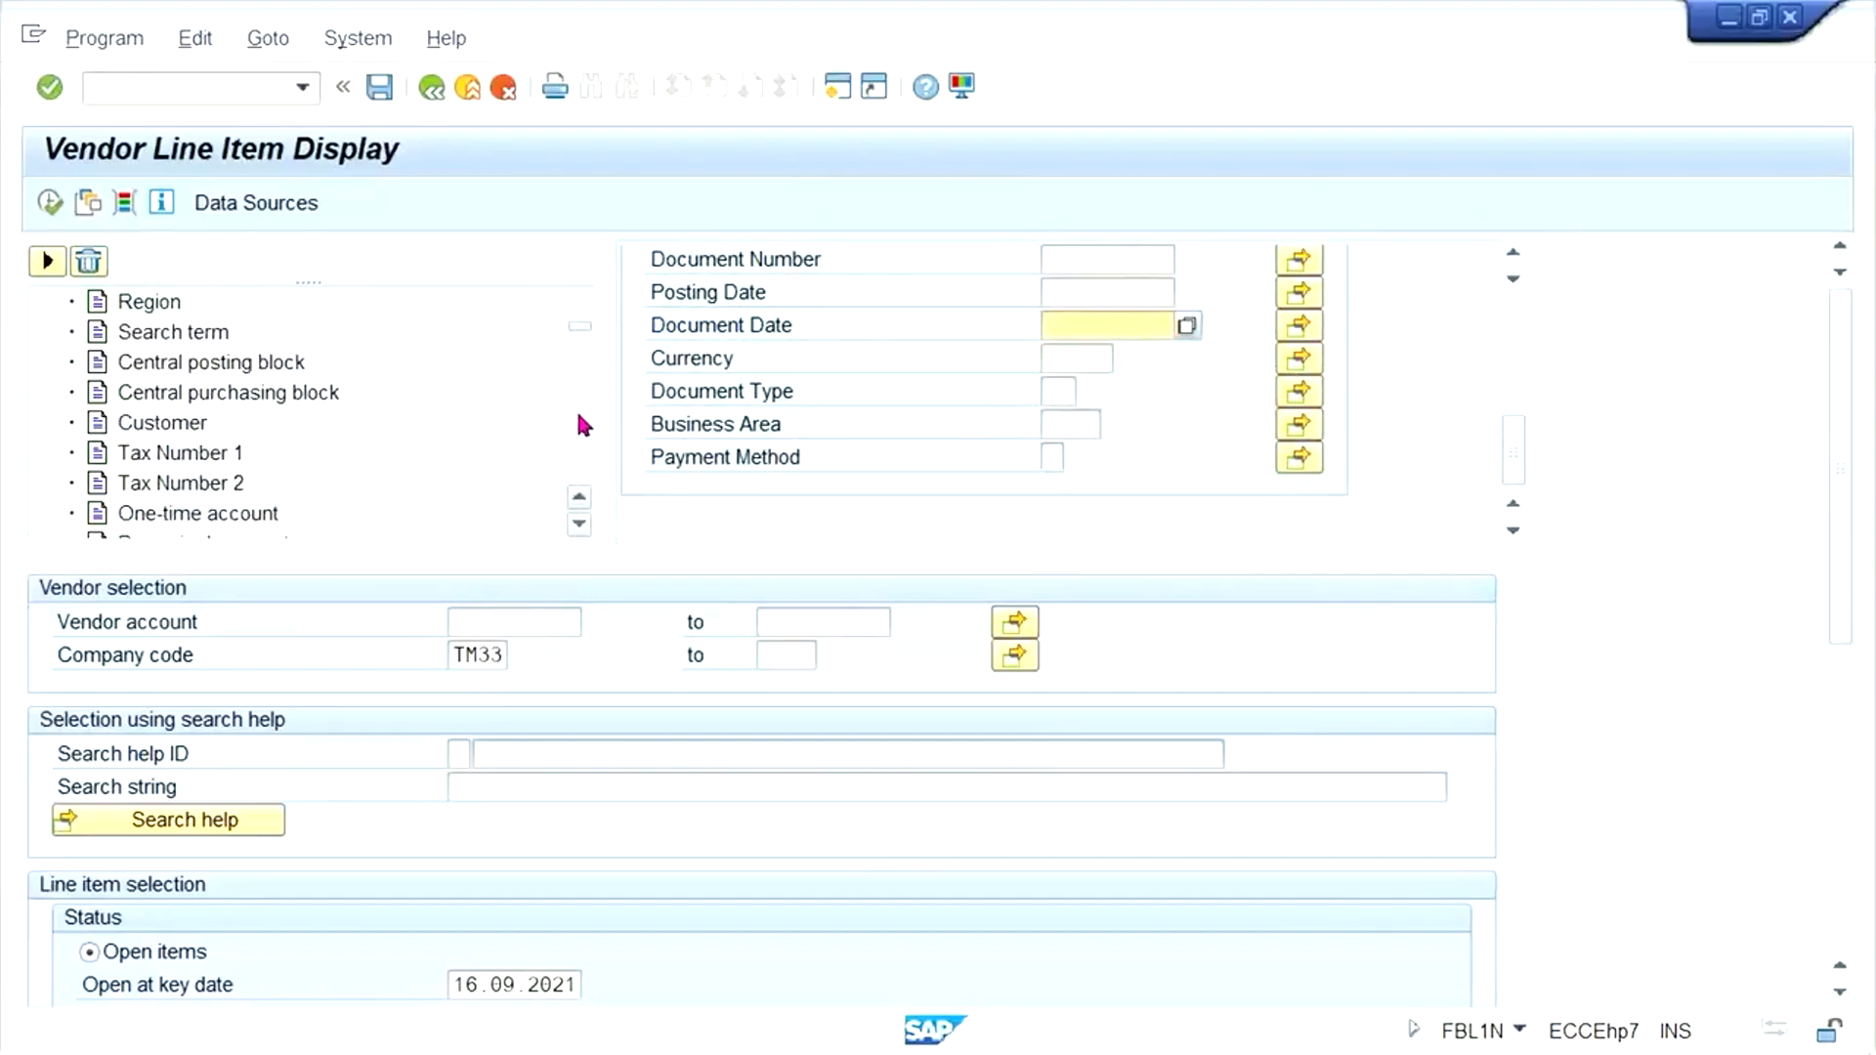
{"action": "scroll", "coordinate": [577, 420], "scroll_direction": "down", "scroll_amount": 3}
{"action": "scroll", "coordinate": [578, 420], "scroll_direction": "down", "scroll_amount": 3}
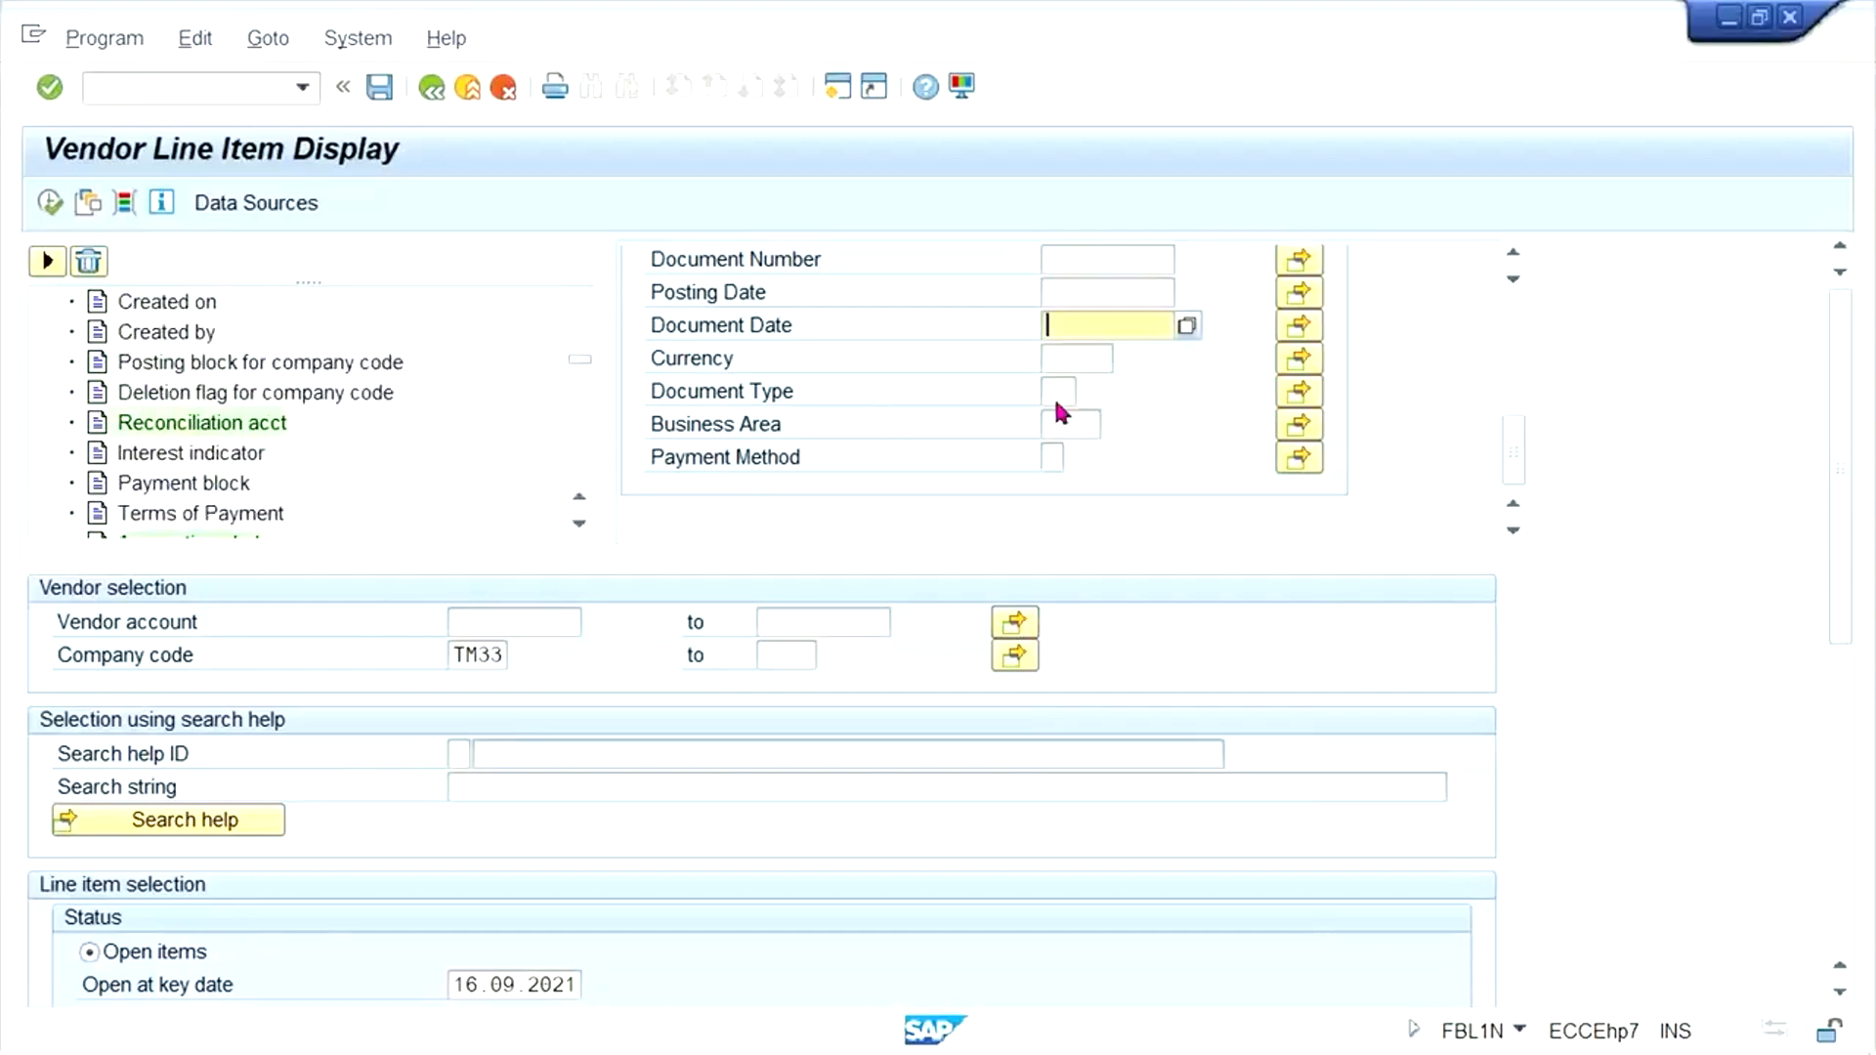
{"action": "left_click", "coordinate": [1072, 355]}
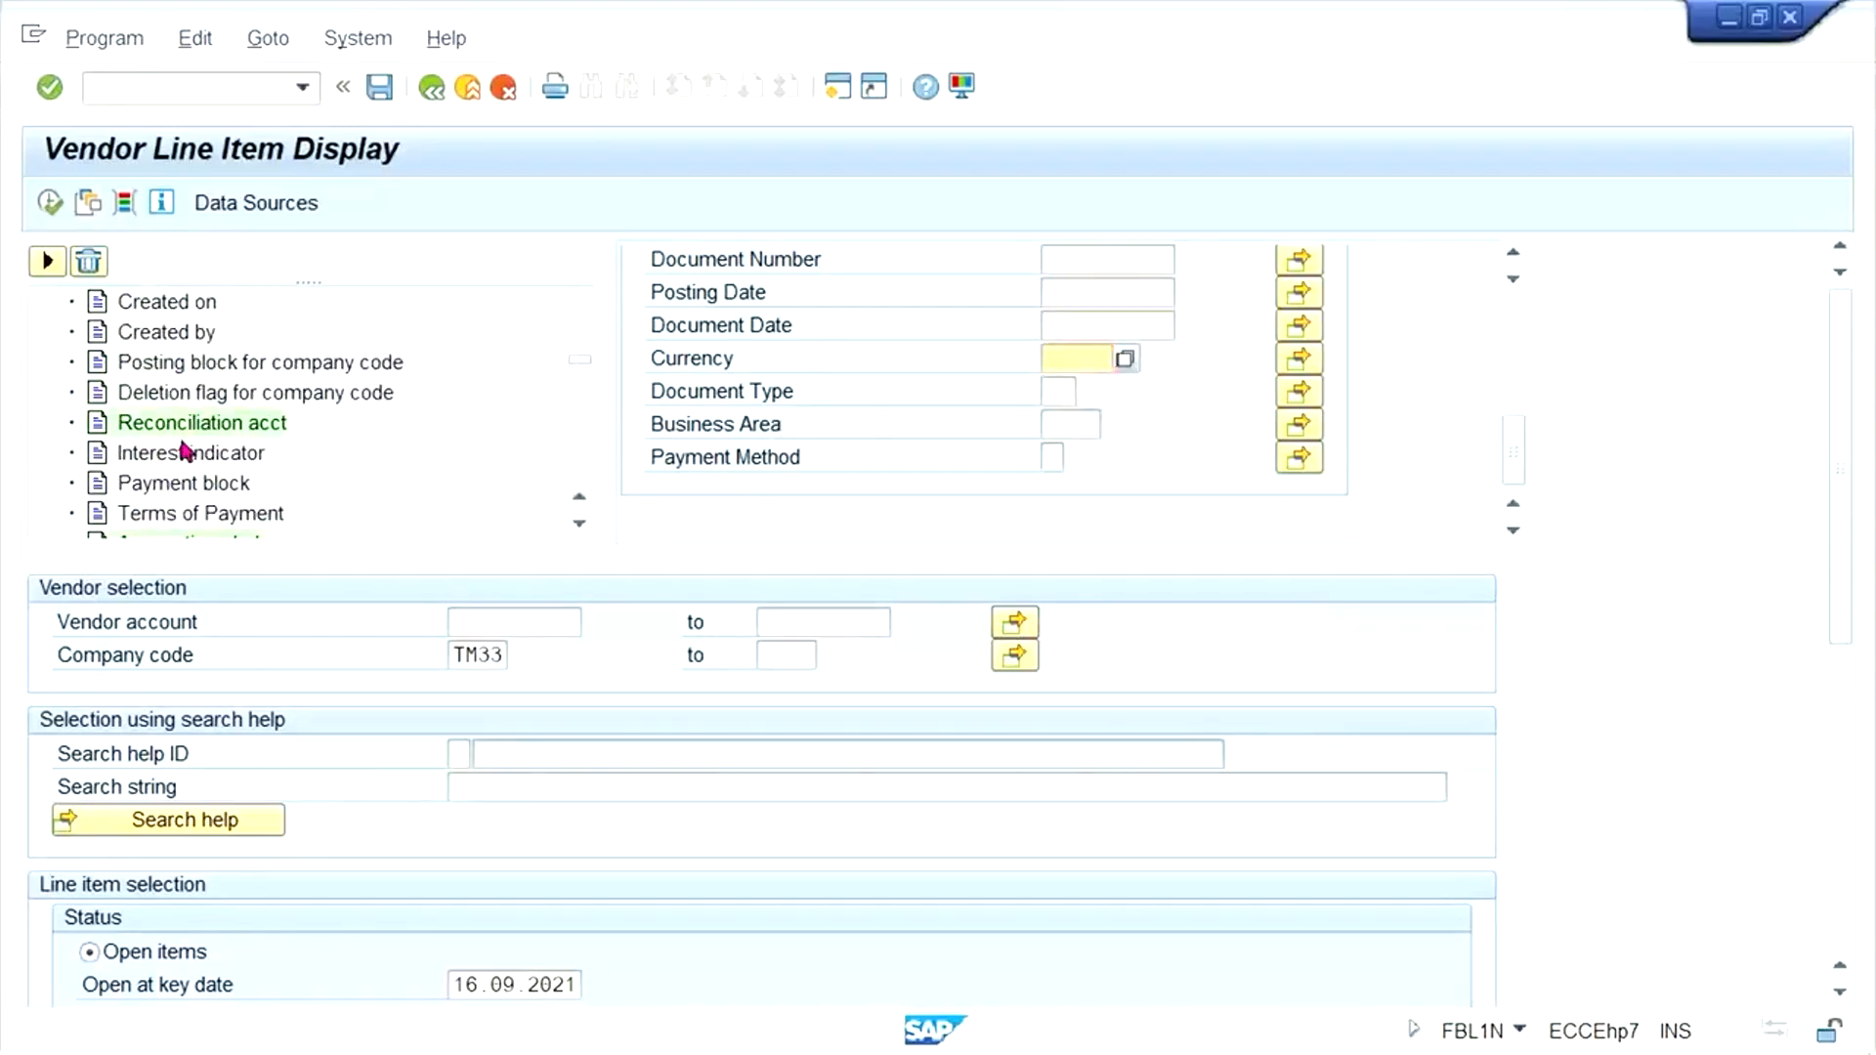
- Add Terms of Payment and Interest indicator from the vendor company code fields to the dynamic selections
{"action": "left_click", "coordinate": [181, 517]}
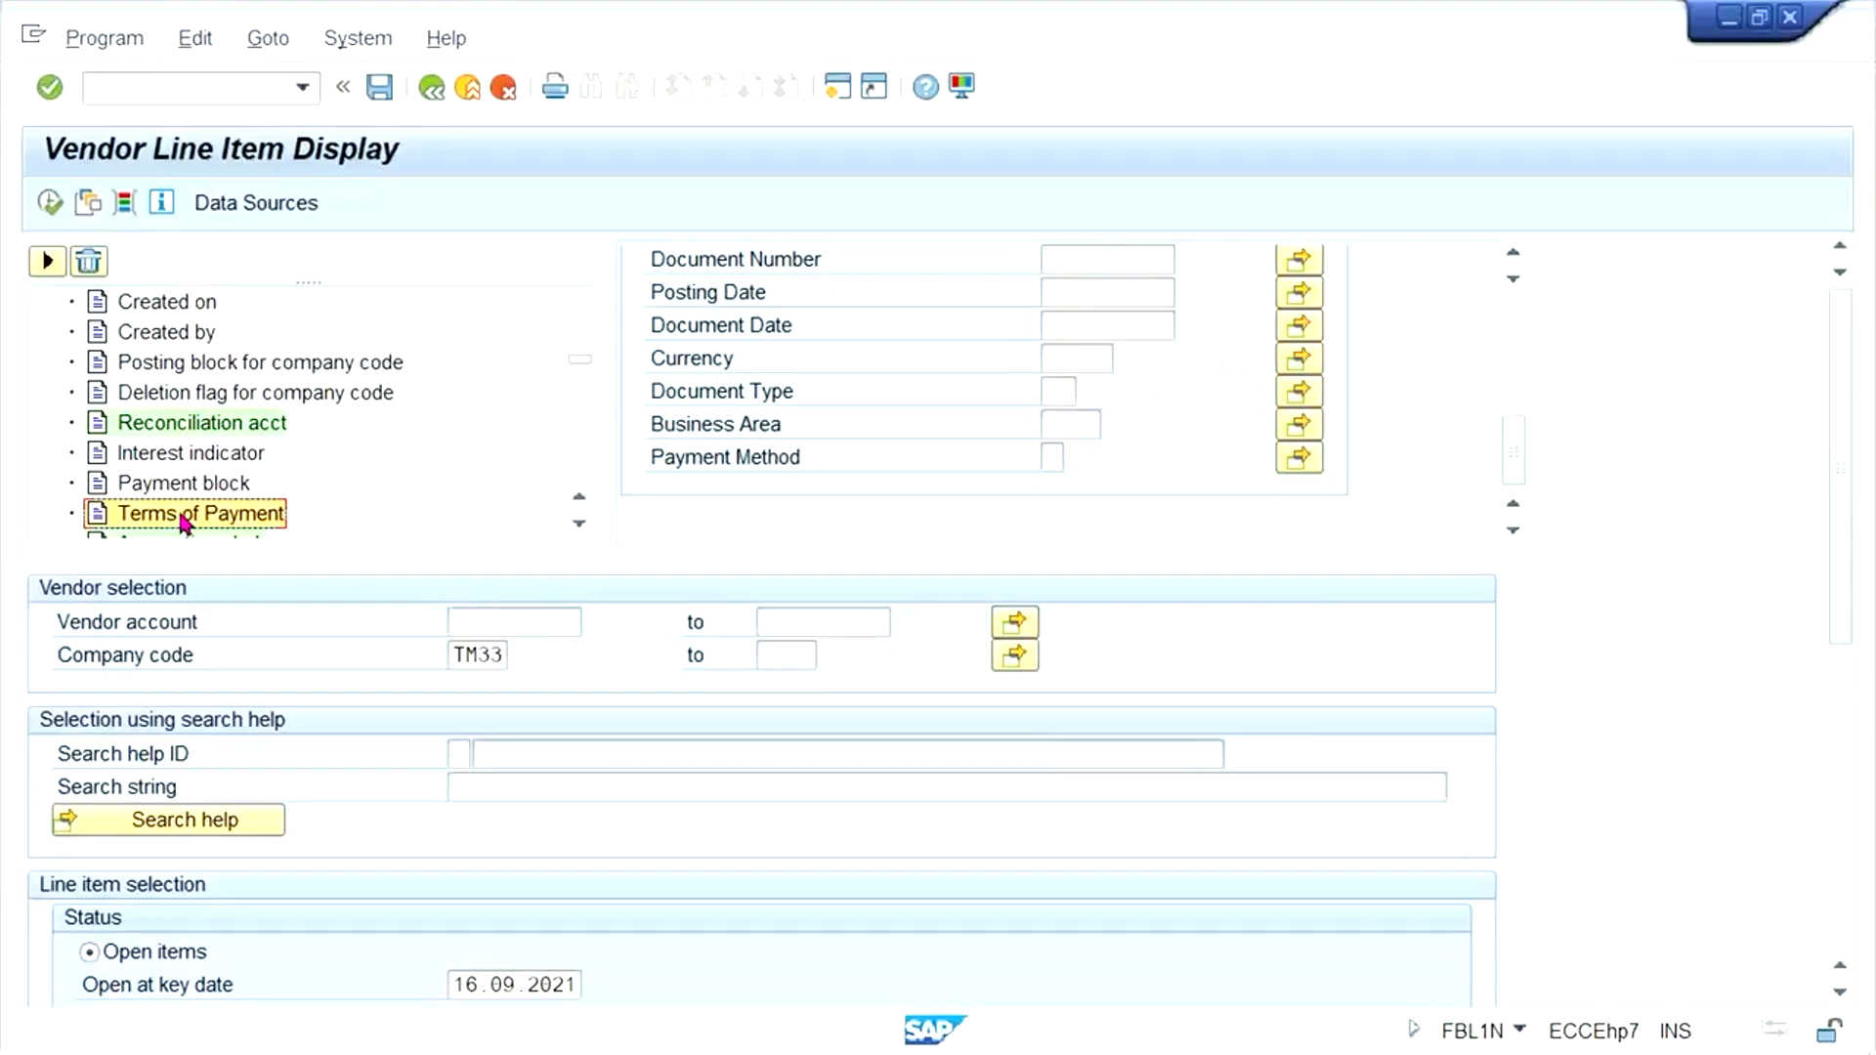
{"action": "mouse_move", "coordinate": [1510, 426]}
{"action": "left_mouse_down"}
{"action": "mouse_move", "coordinate": [1521, 307]}
{"action": "mouse_move", "coordinate": [1508, 424]}
{"action": "left_mouse_up"}
{"action": "double_click", "coordinate": [185, 515]}
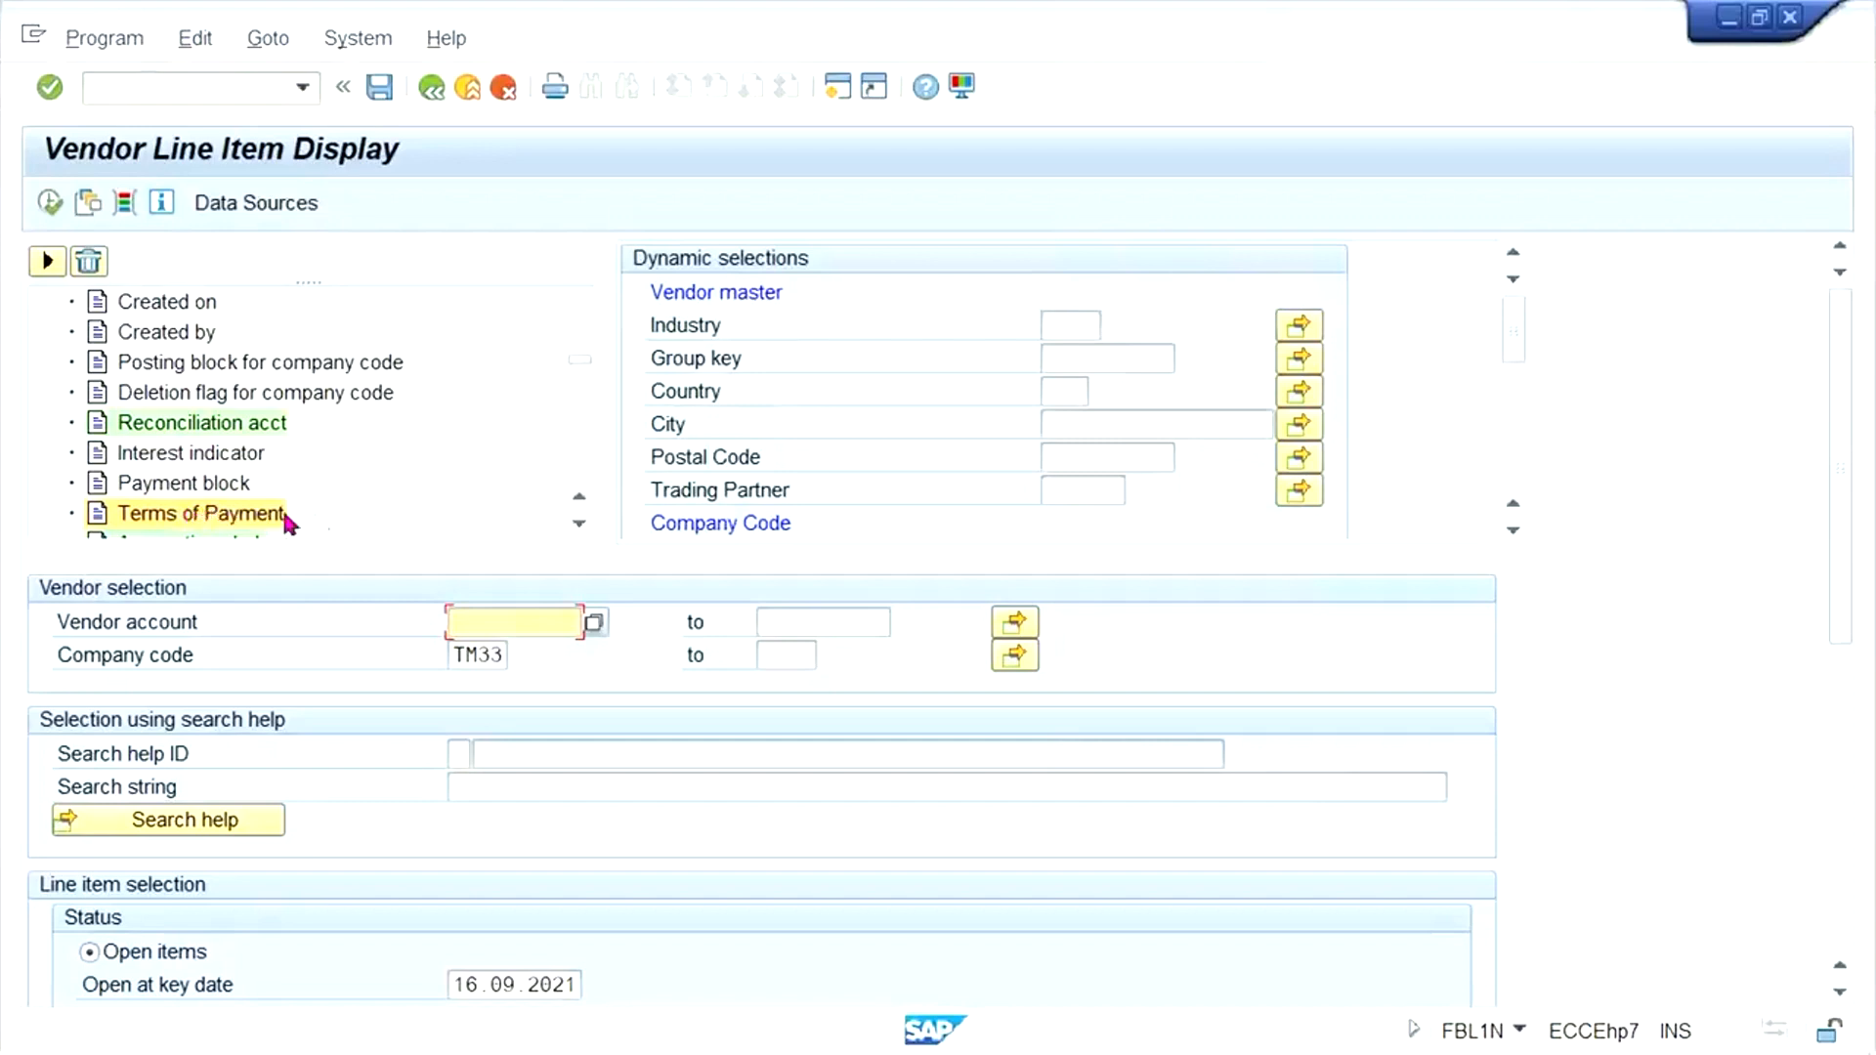
{"action": "left_click", "coordinate": [201, 453]}
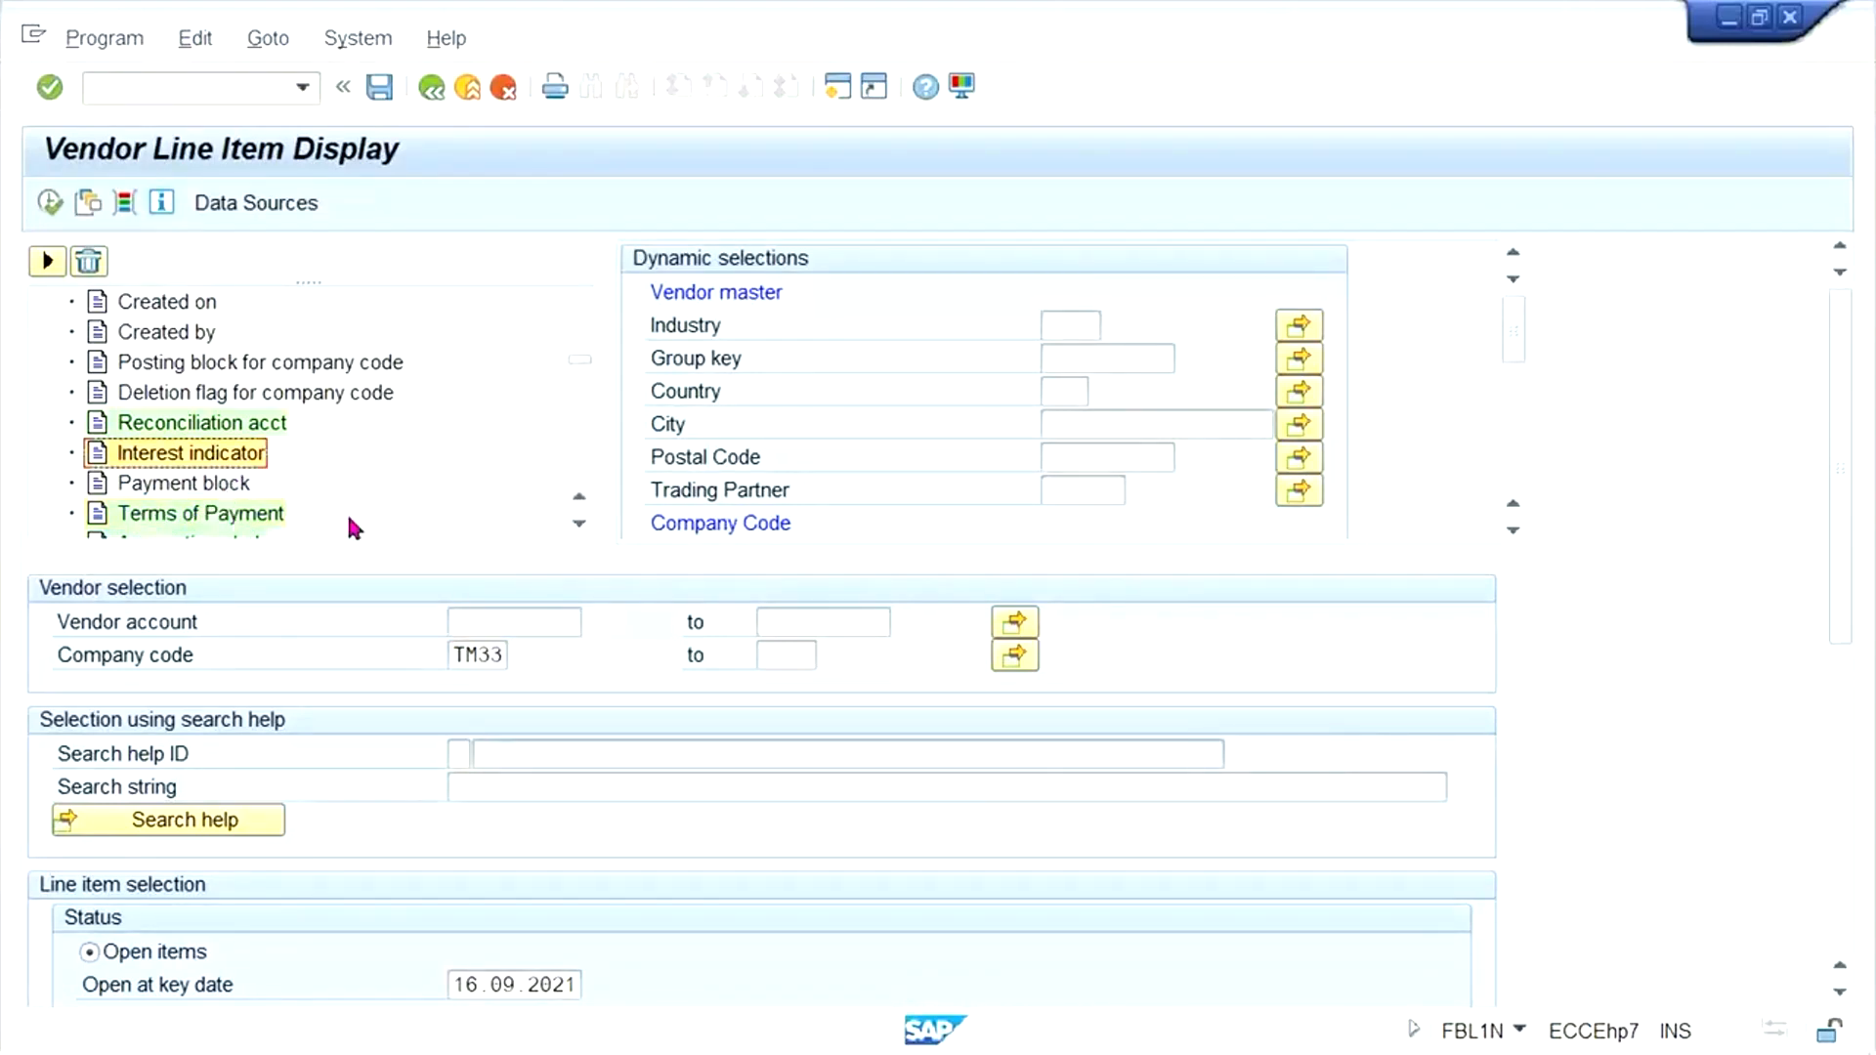
{"action": "left_click_drag", "start_coordinate": [1512, 335], "coordinate": [1505, 375]}
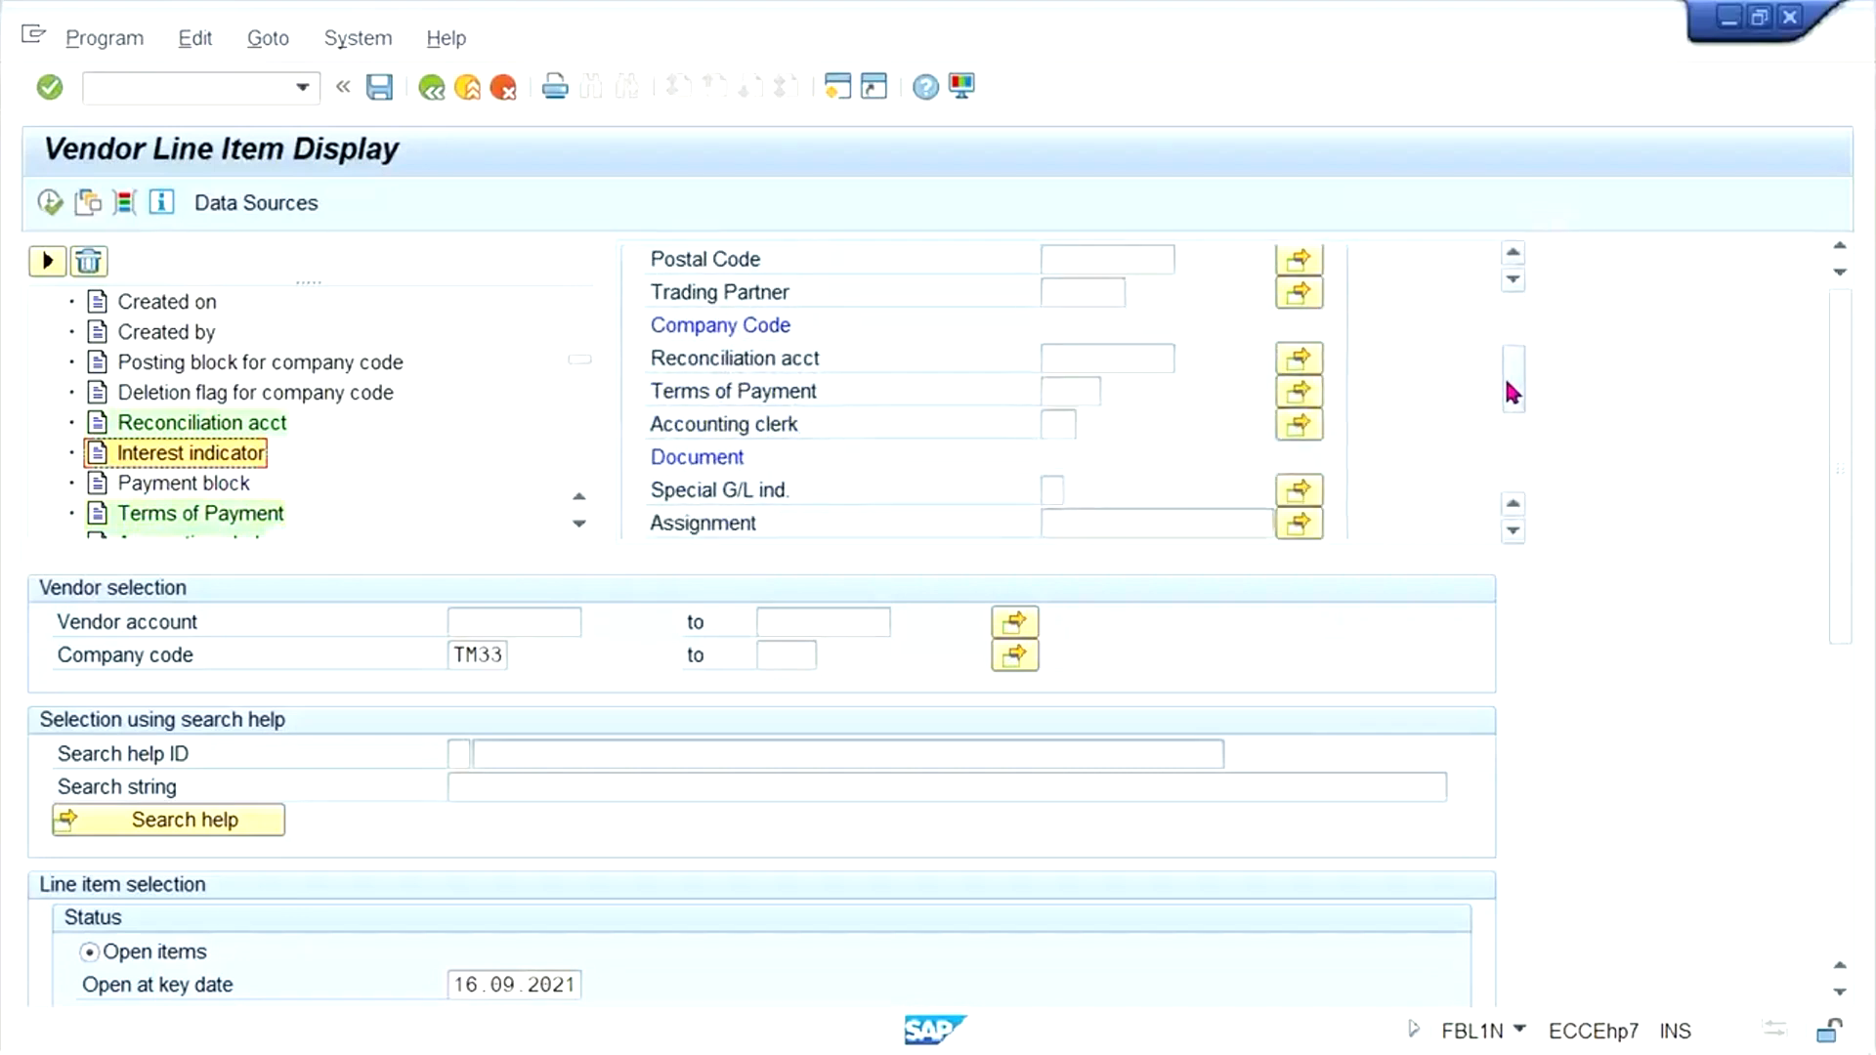
{"action": "left_click", "coordinate": [710, 396]}
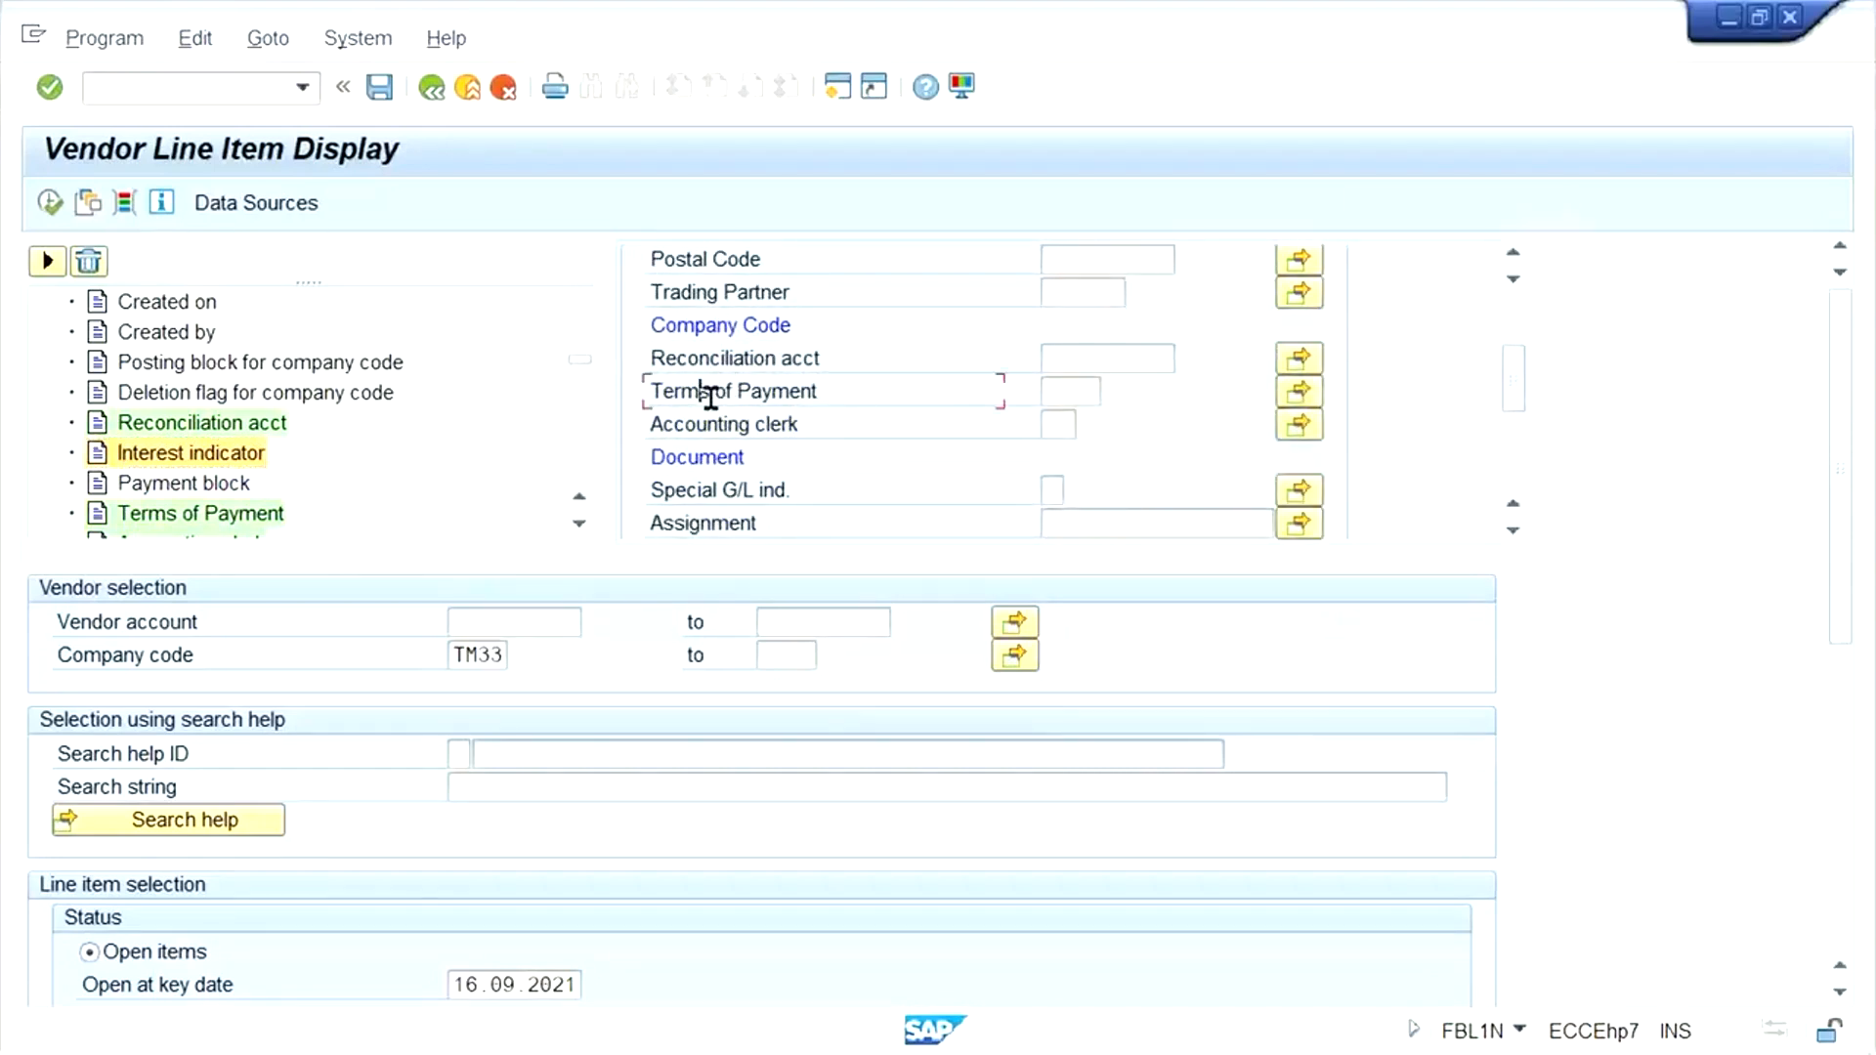
{"action": "left_click", "coordinate": [1075, 394]}
{"action": "left_click", "coordinate": [45, 260]}
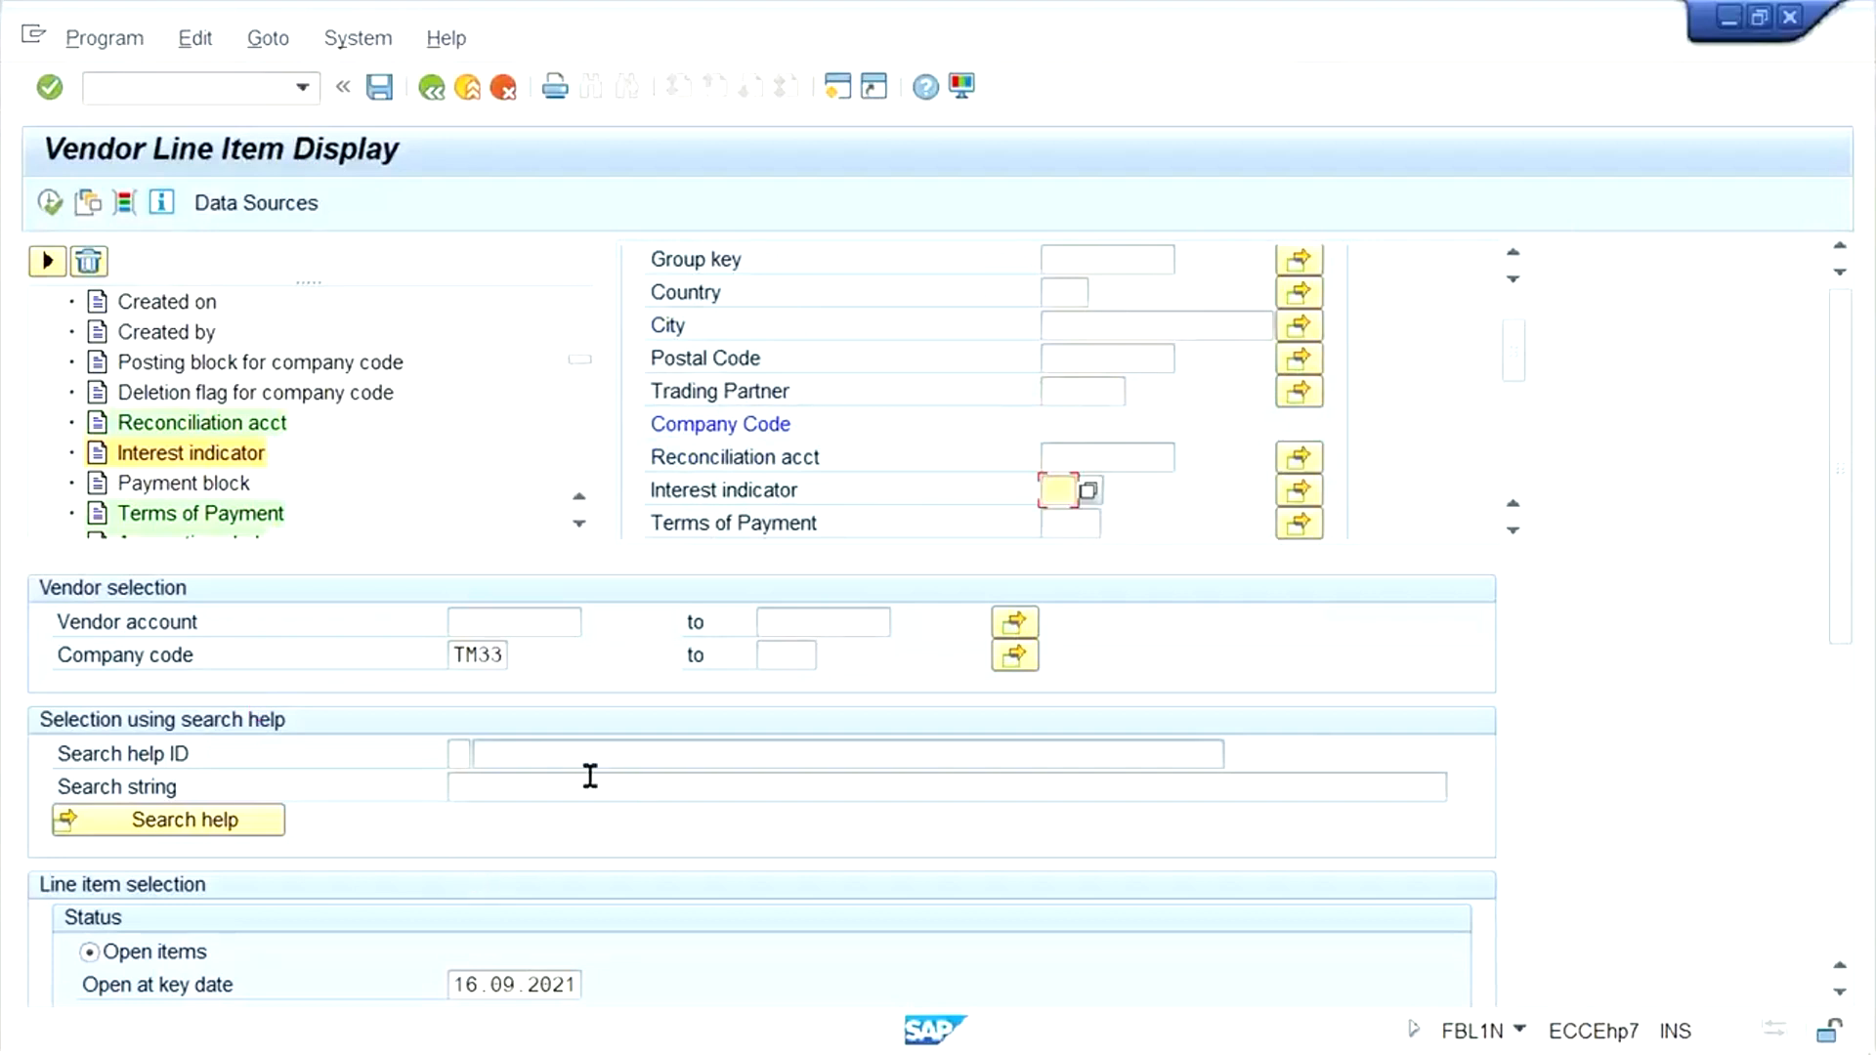
- Run the open item list for company code TM33 with the vendor account left blank, and return to the selection screen
{"action": "left_click", "coordinate": [525, 623]}
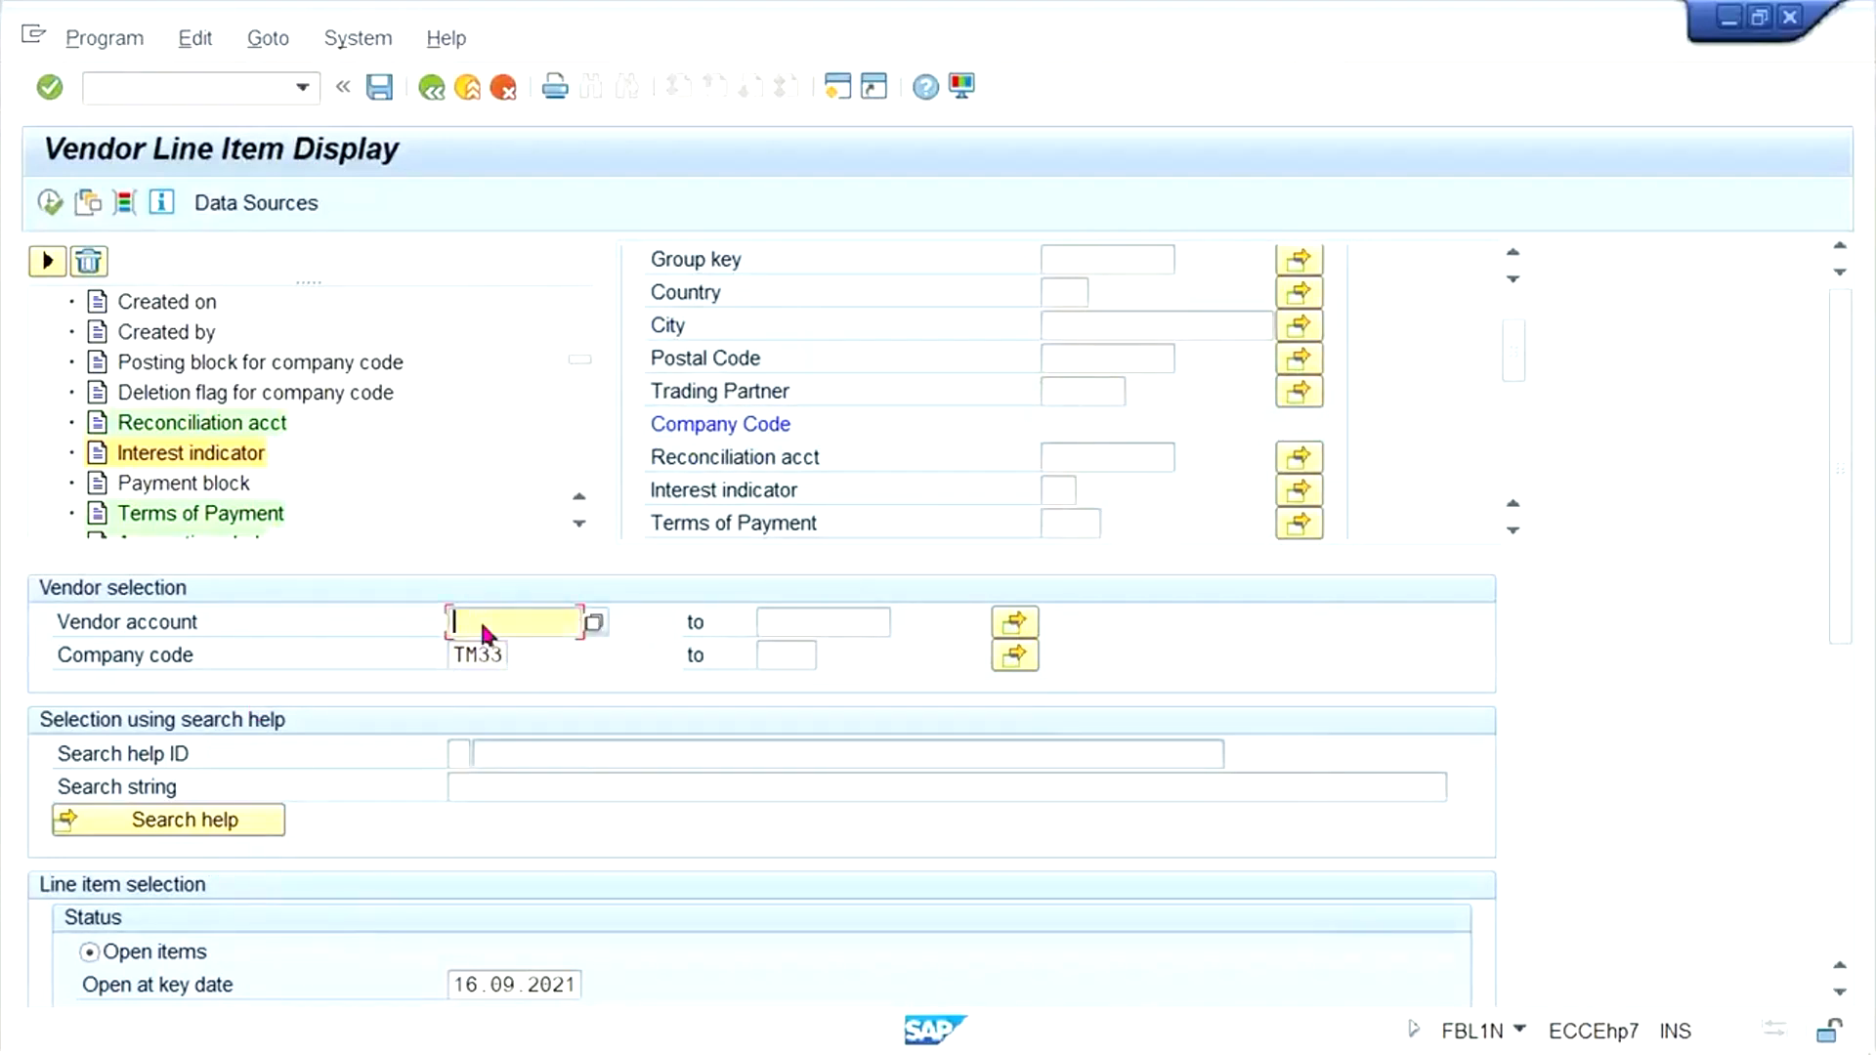
{"action": "left_click", "coordinate": [49, 203]}
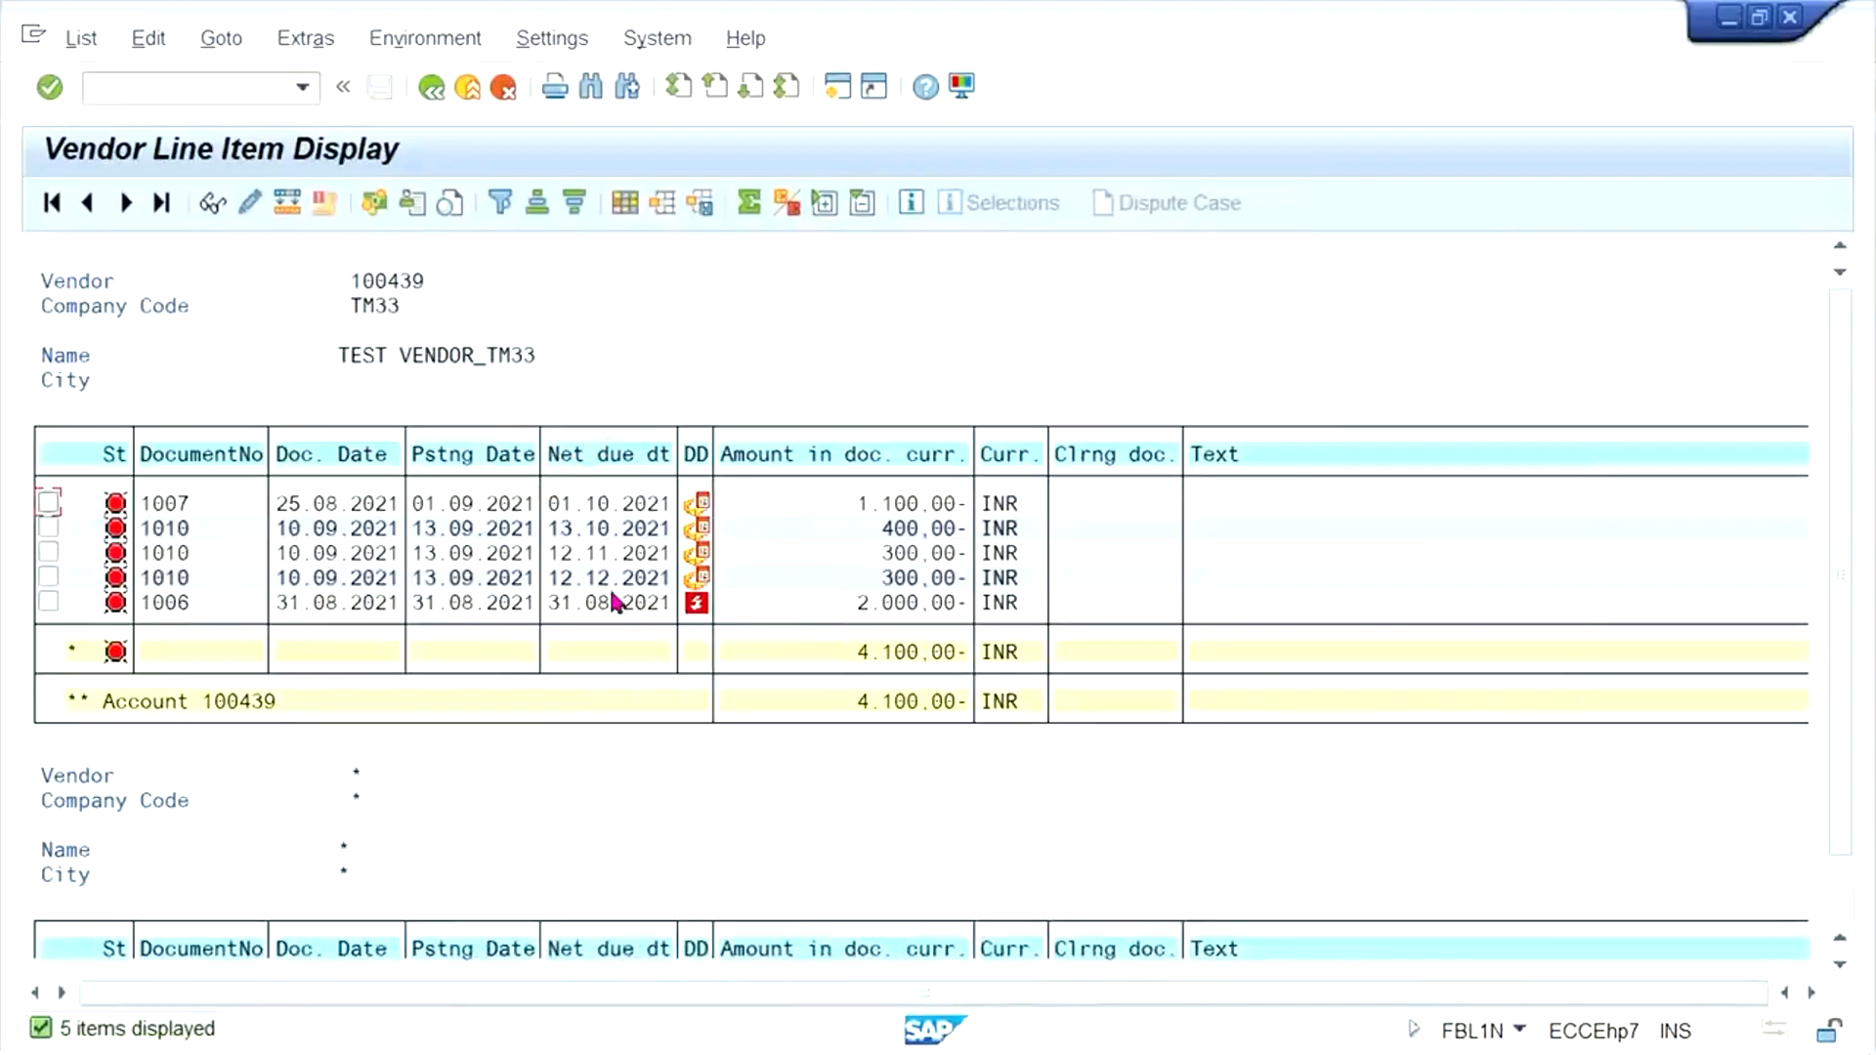
{"action": "left_click", "coordinate": [436, 85]}
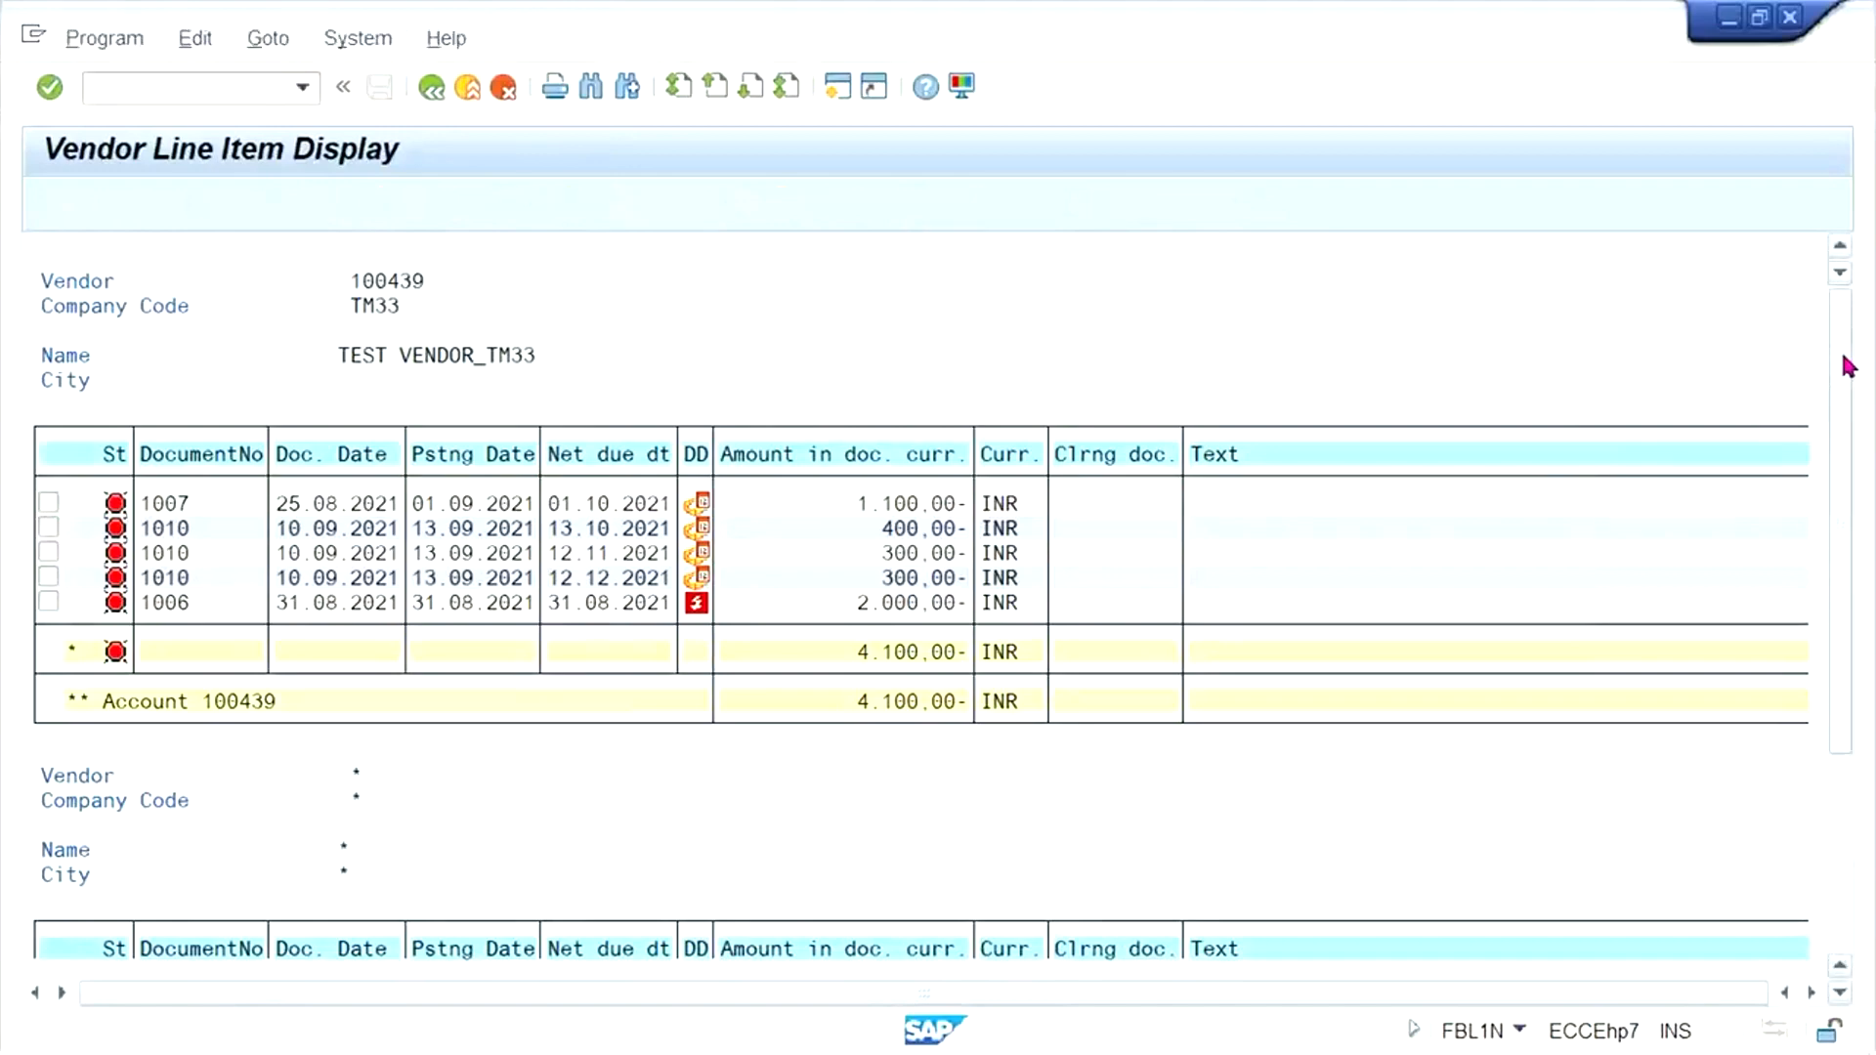
- Include special G/L transactions alongside normal items and list the open vendor line items
{"action": "scroll", "coordinate": [1841, 442], "scroll_direction": "down", "scroll_amount": 1}
{"action": "scroll", "coordinate": [1845, 442], "scroll_direction": "down", "scroll_amount": 2}
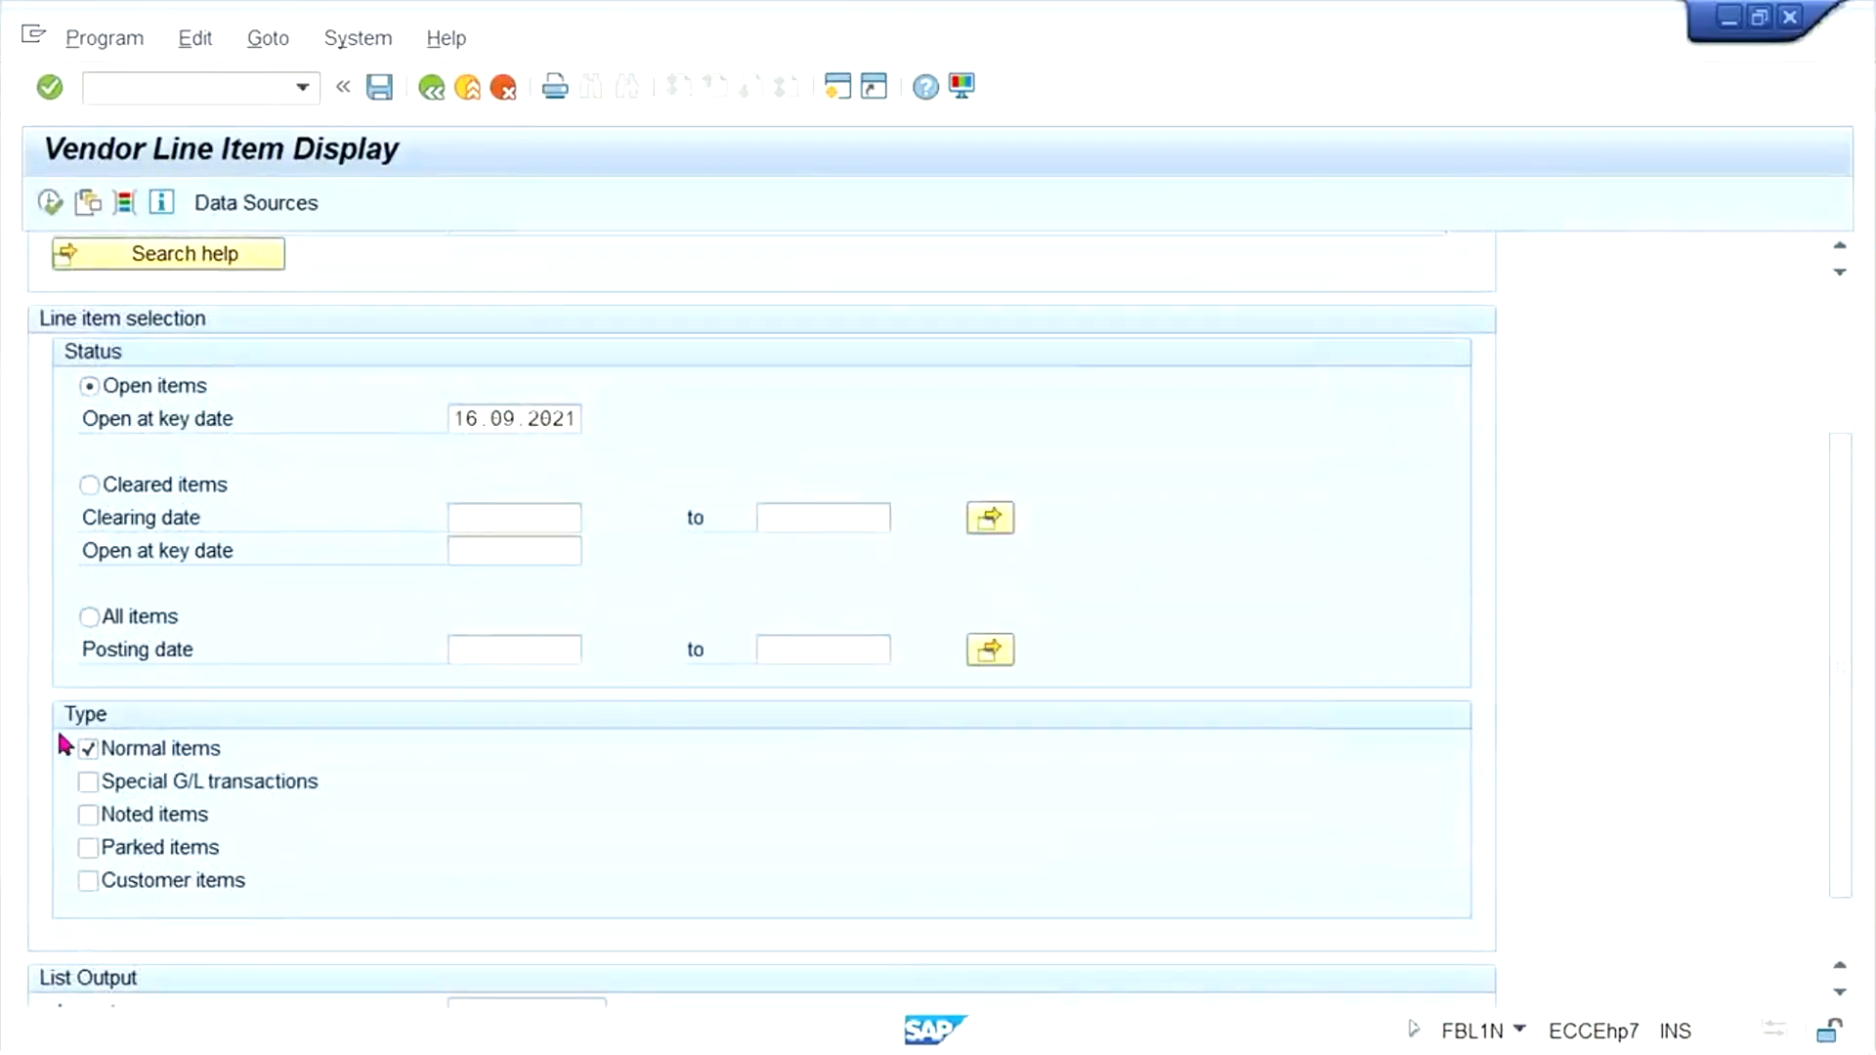
{"action": "left_click", "coordinate": [49, 202]}
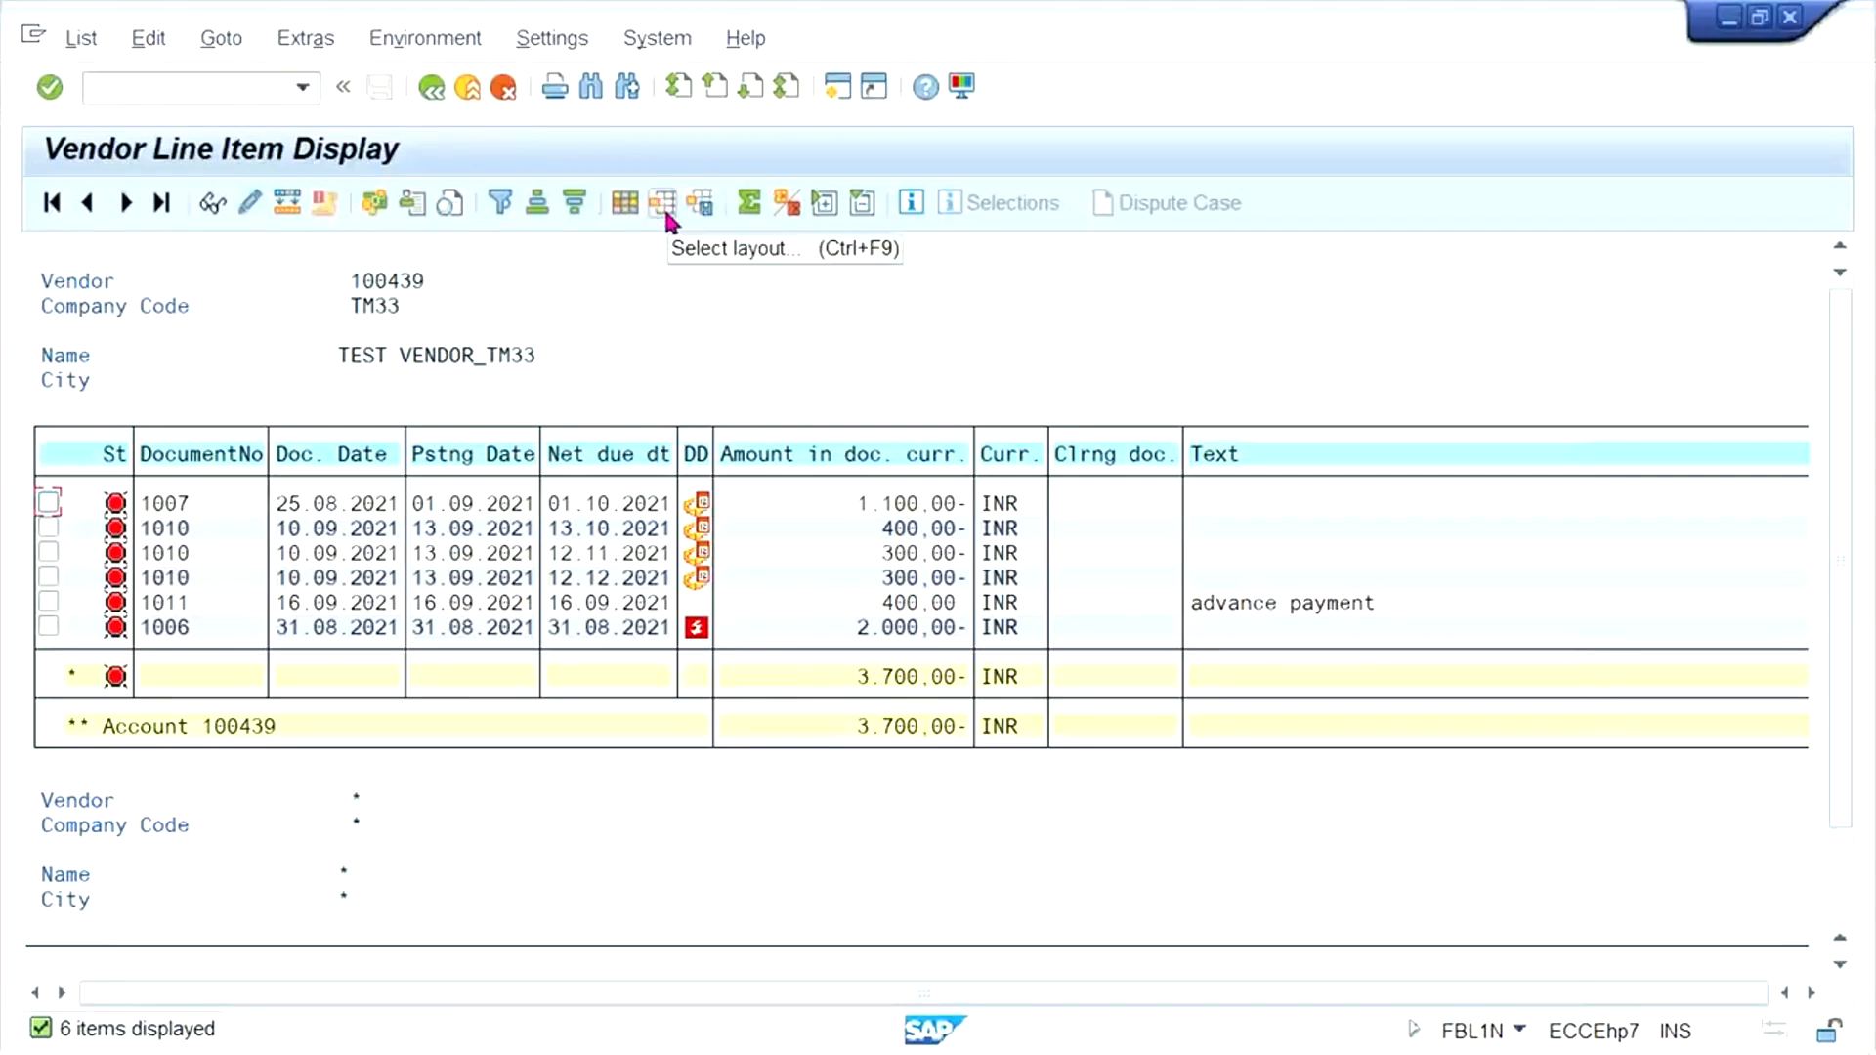
- Find the hidden field Special G/L ind. by searching for "SPECIAL" and insert it before Amount in doc. curr. in the list layout
{"action": "left_click", "coordinate": [625, 202]}
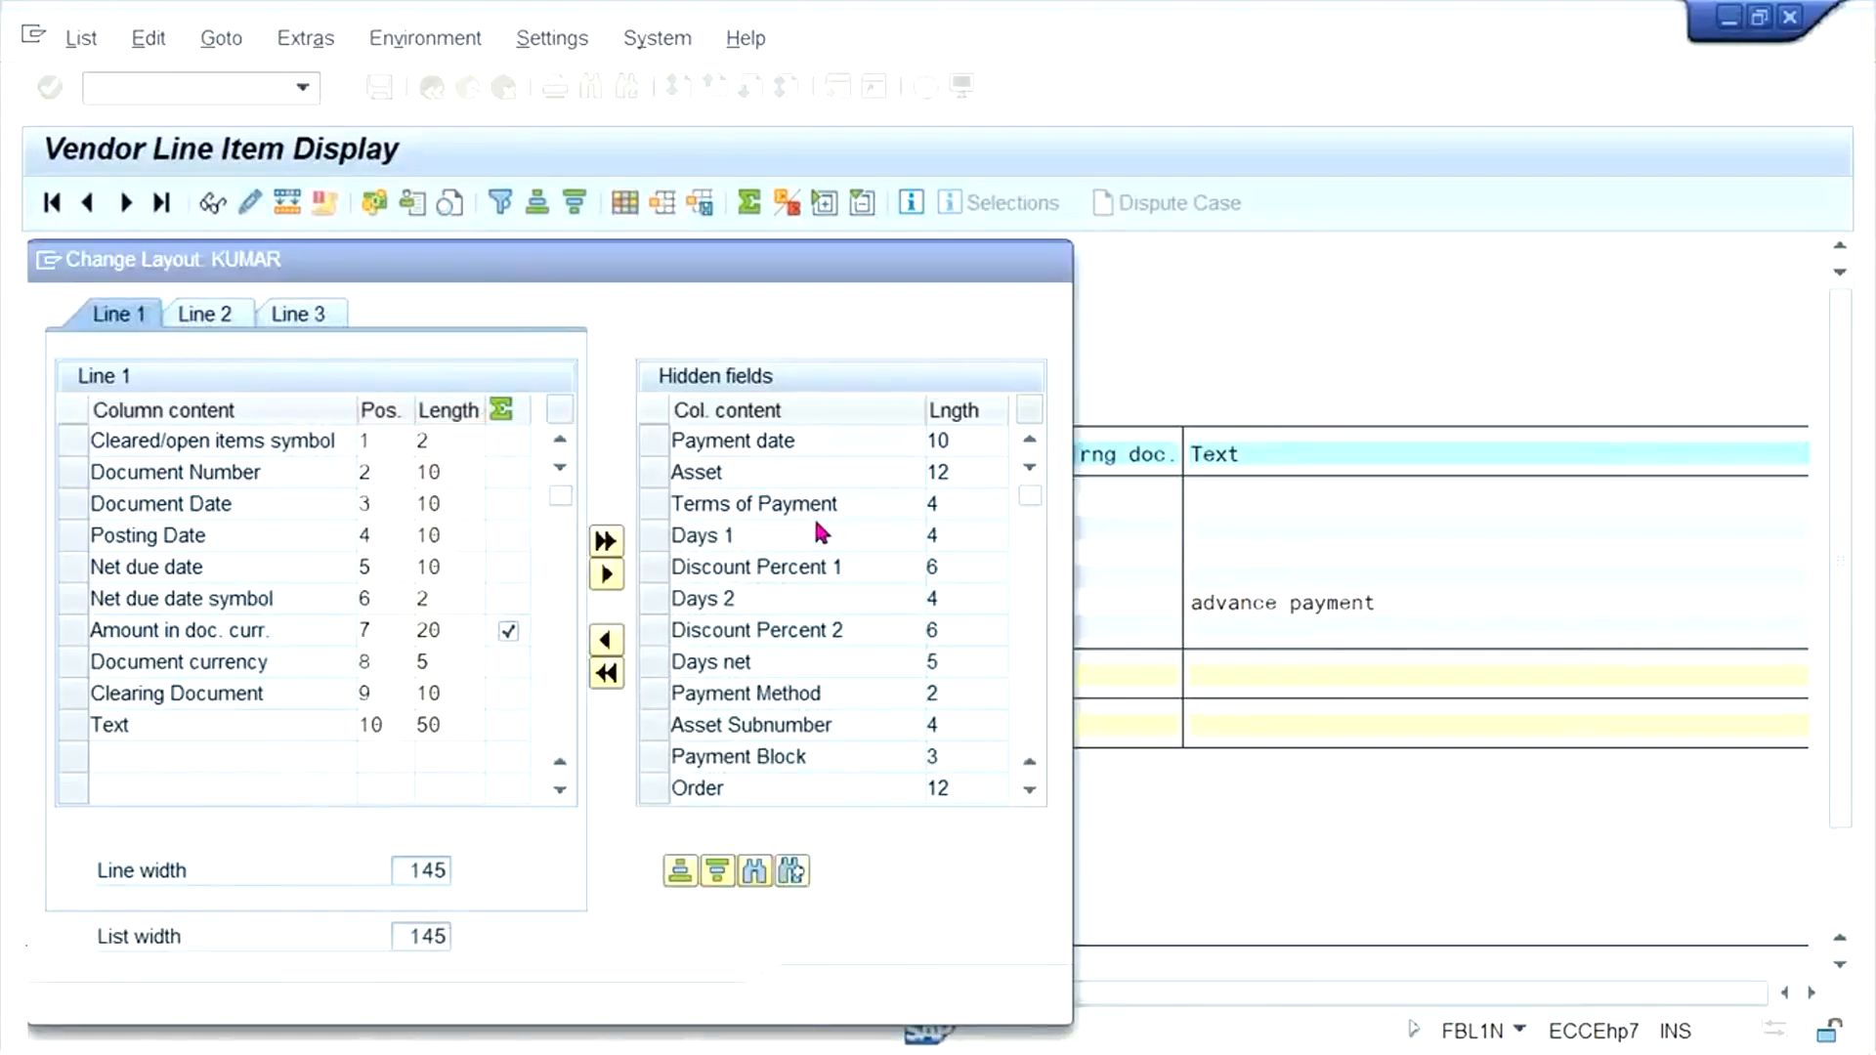
{"action": "key", "text": "ctrl+f"}
{"action": "type", "text": "SPECIAL"}
{"action": "key", "text": "Return"}
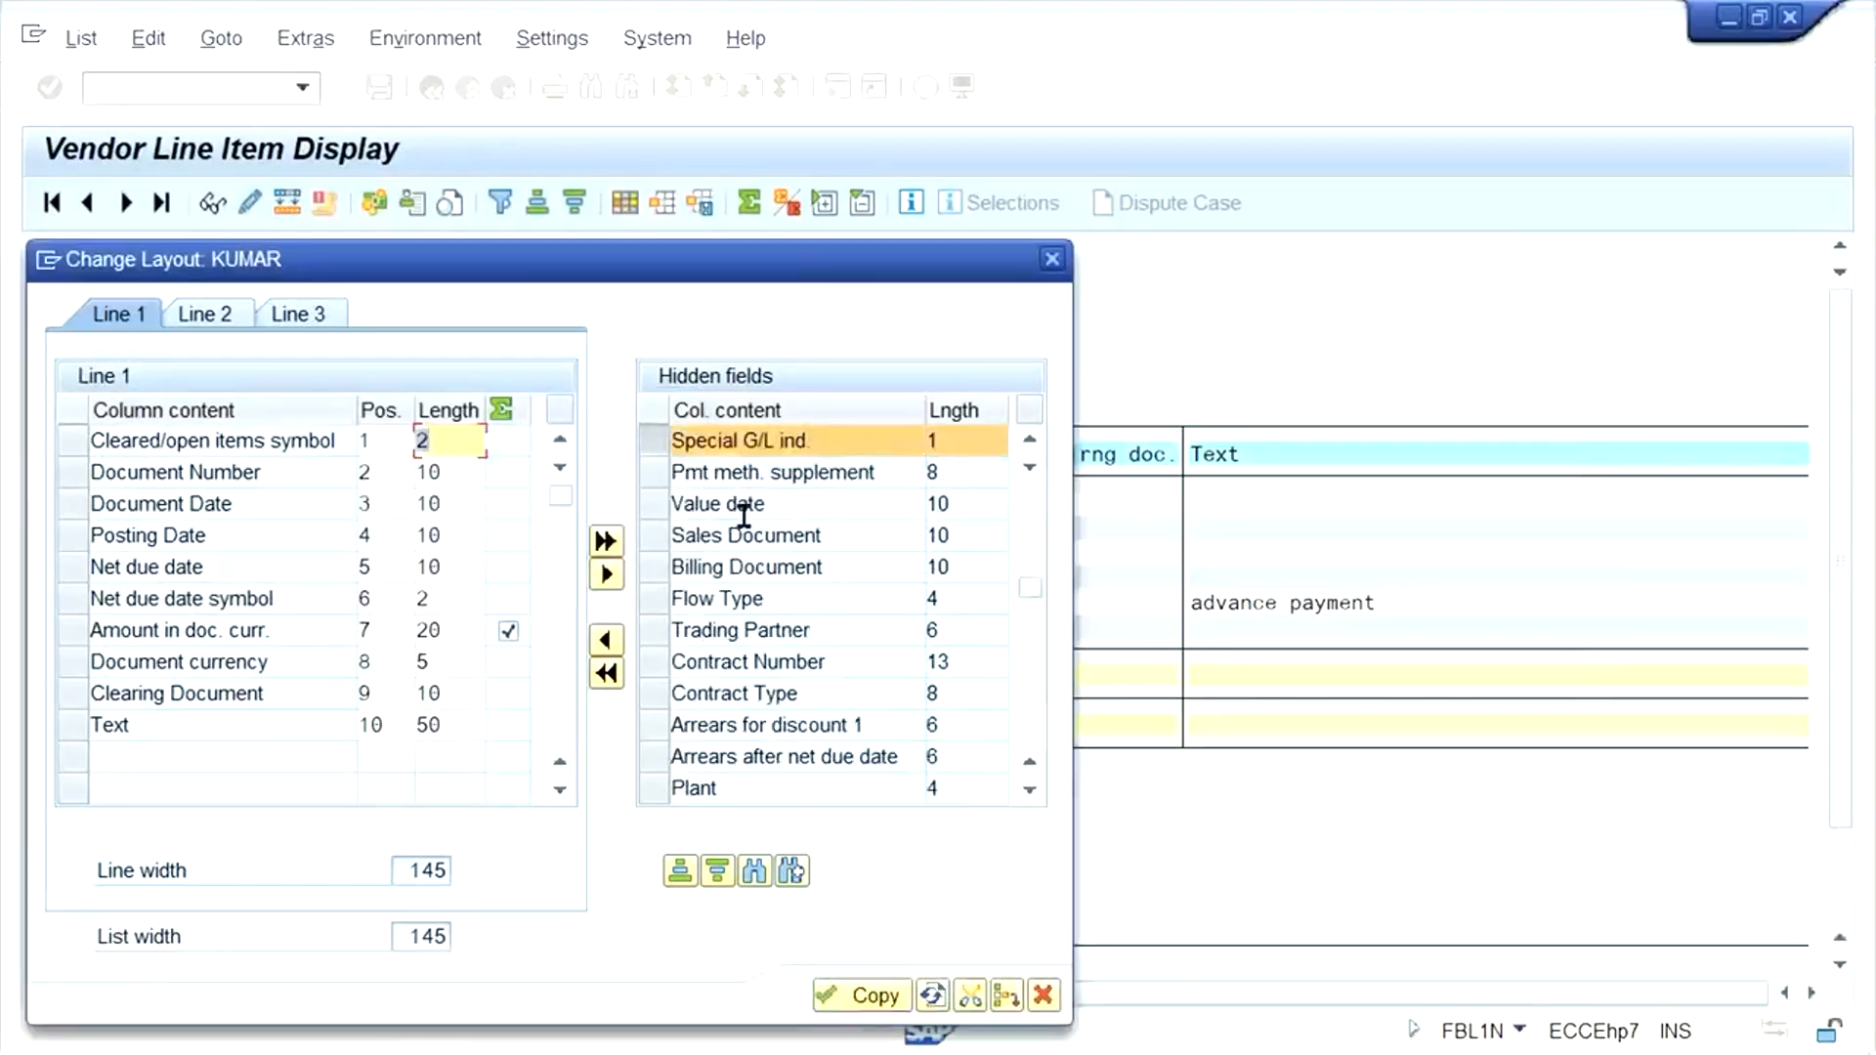
{"action": "left_click_drag", "start_coordinate": [668, 280], "coordinate": [1041, 583]}
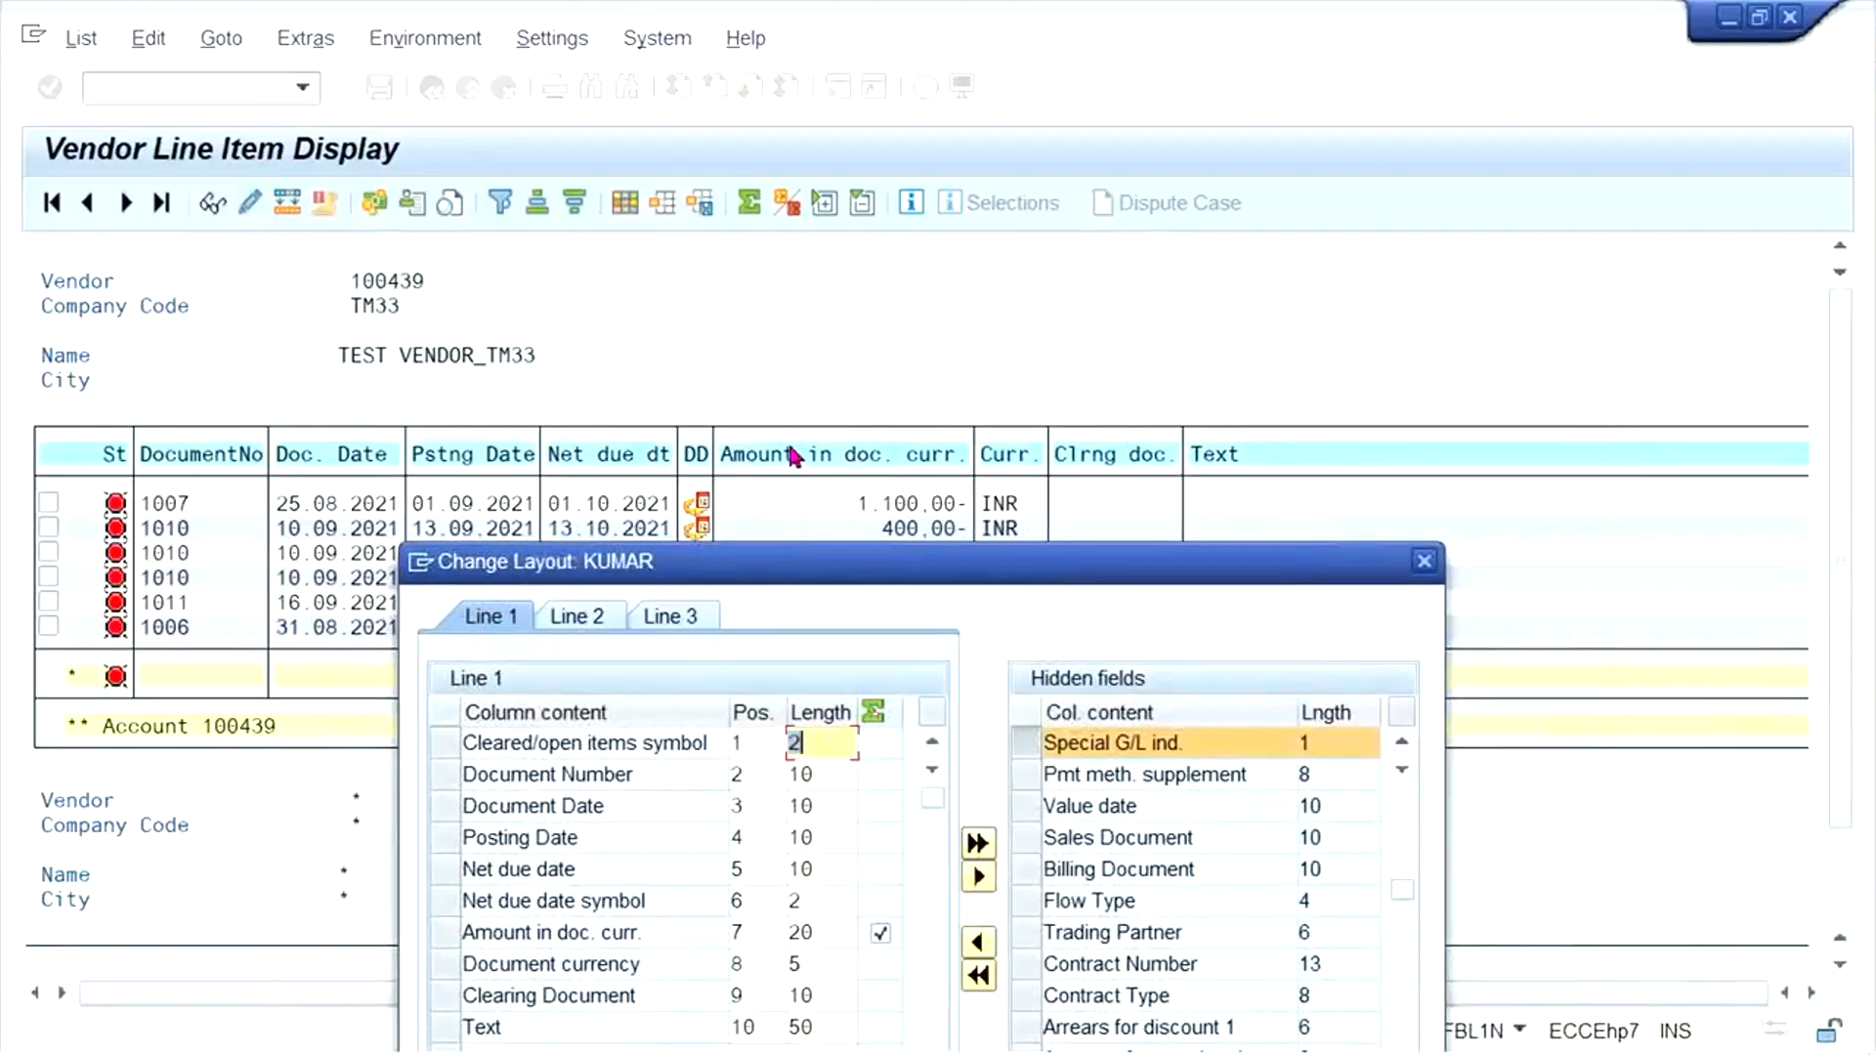
{"action": "left_click", "coordinate": [447, 932]}
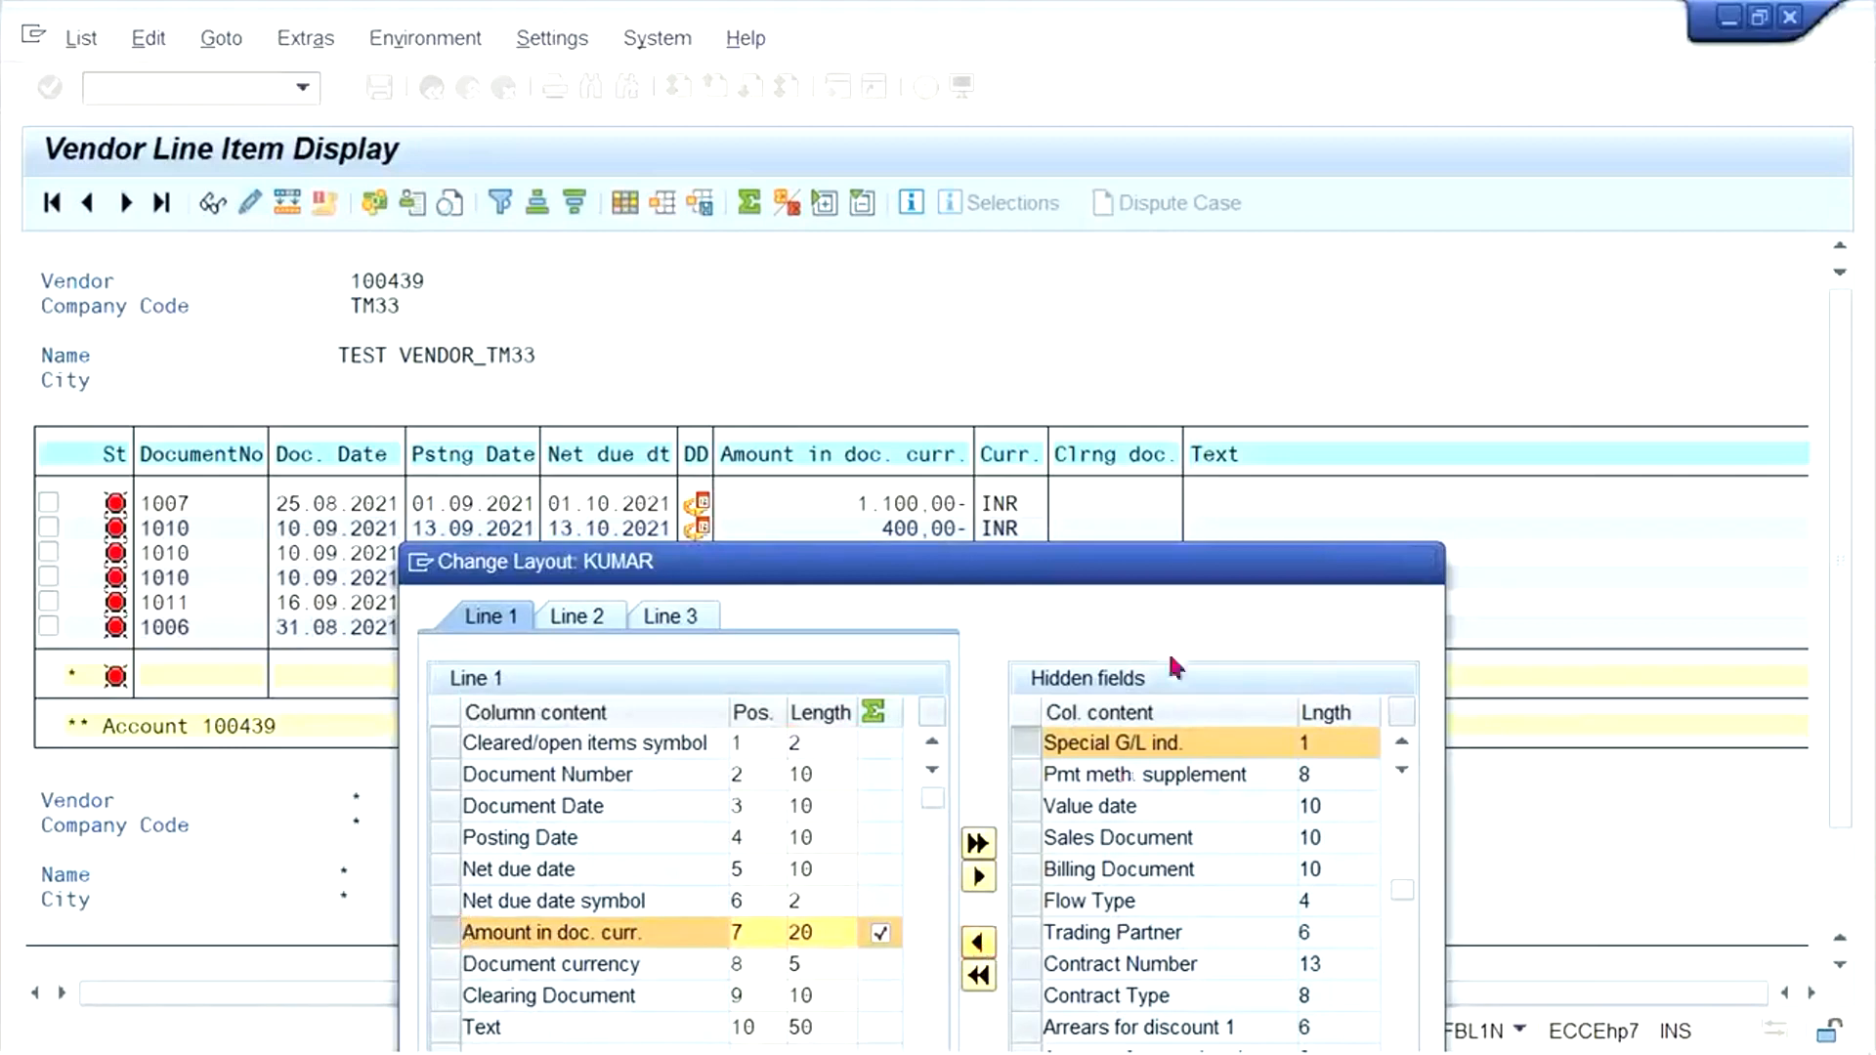
{"action": "left_click_drag", "start_coordinate": [1155, 564], "coordinate": [1165, 267]}
{"action": "left_click", "coordinate": [1260, 1005]}
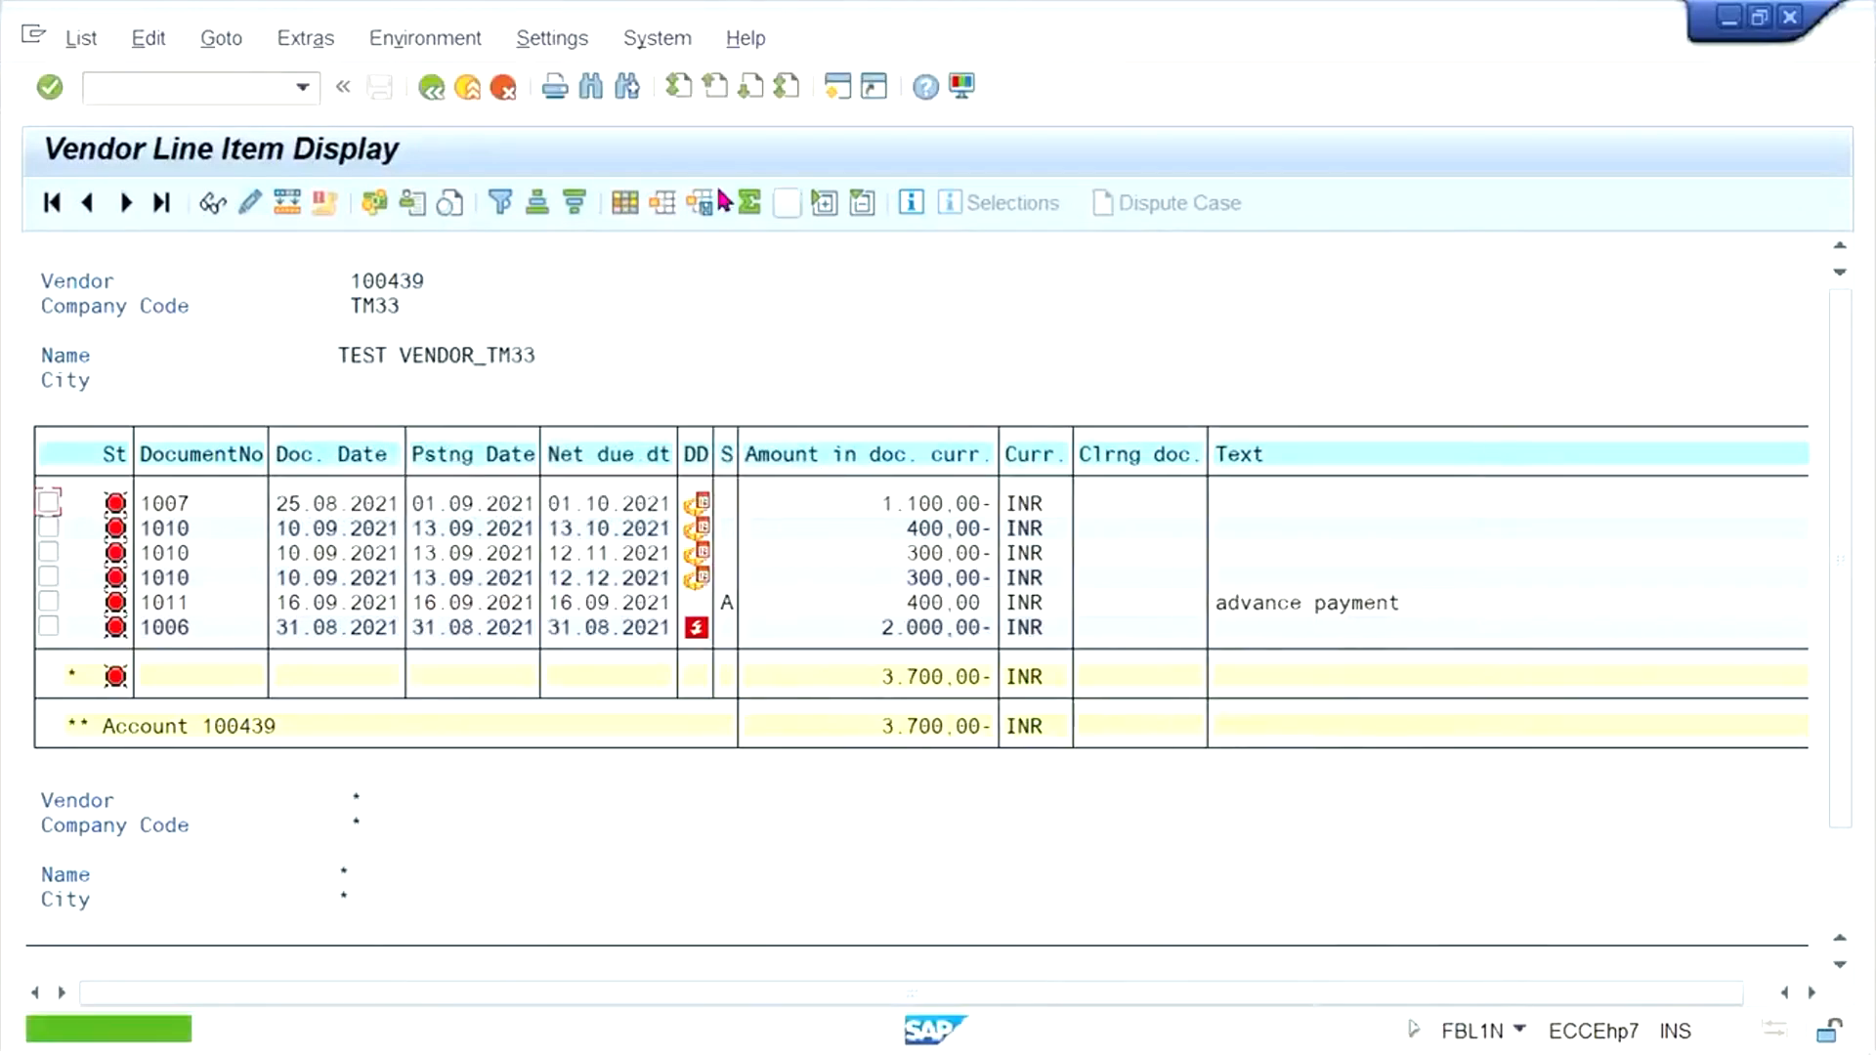
- Save the changed line item layout under its existing name, overwriting the stored version
{"action": "left_click", "coordinate": [724, 200]}
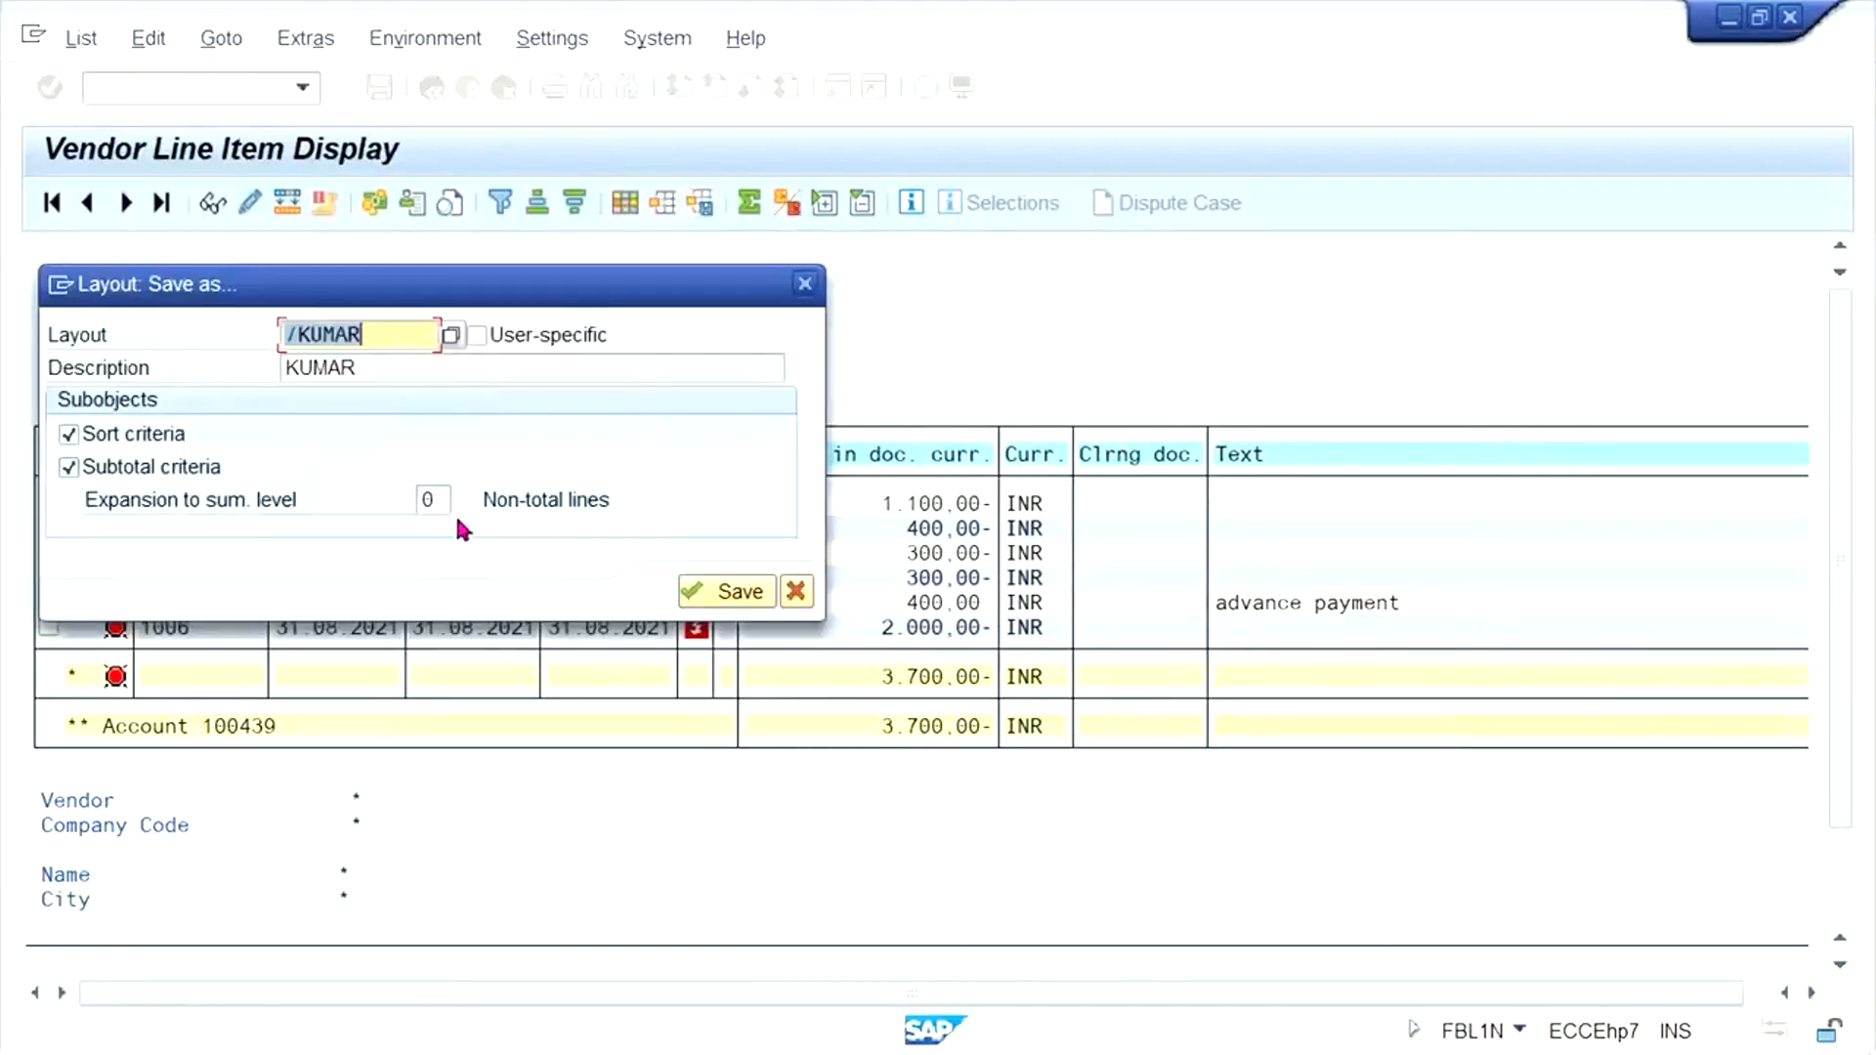
{"action": "left_click", "coordinate": [739, 591]}
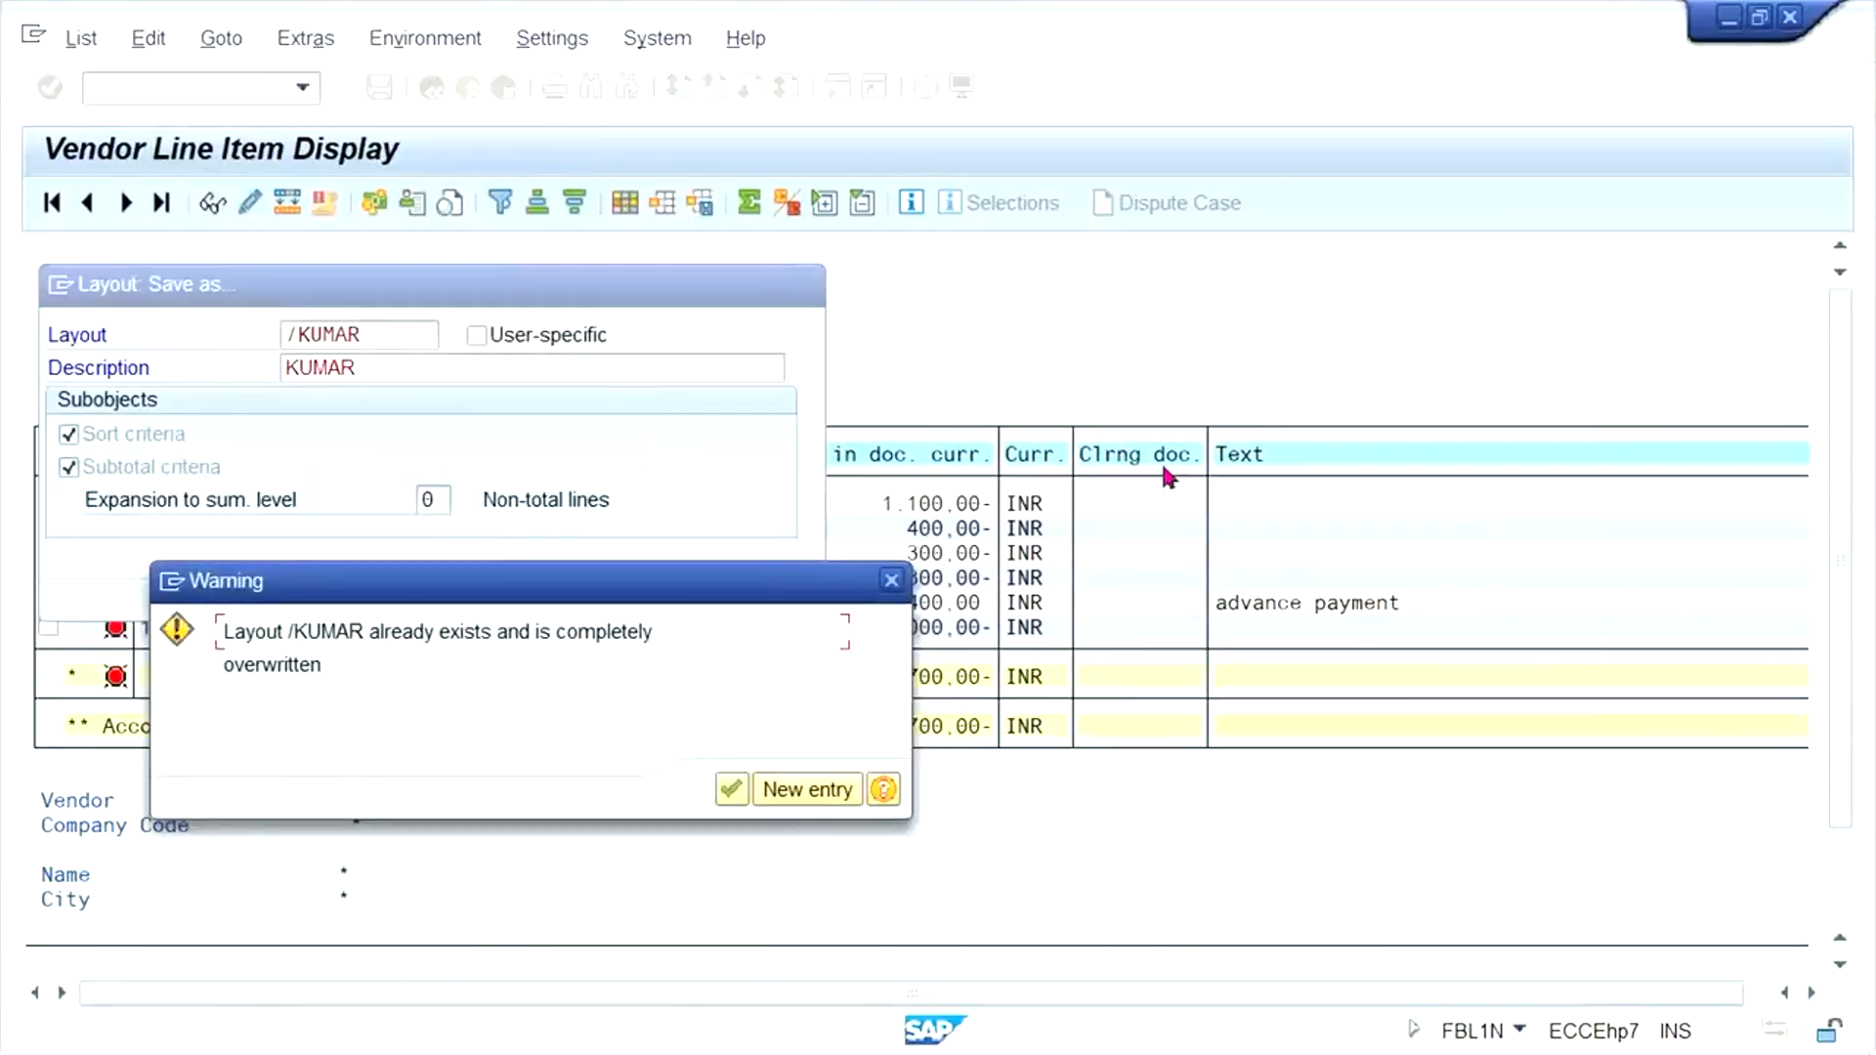
{"action": "left_click", "coordinate": [729, 788]}
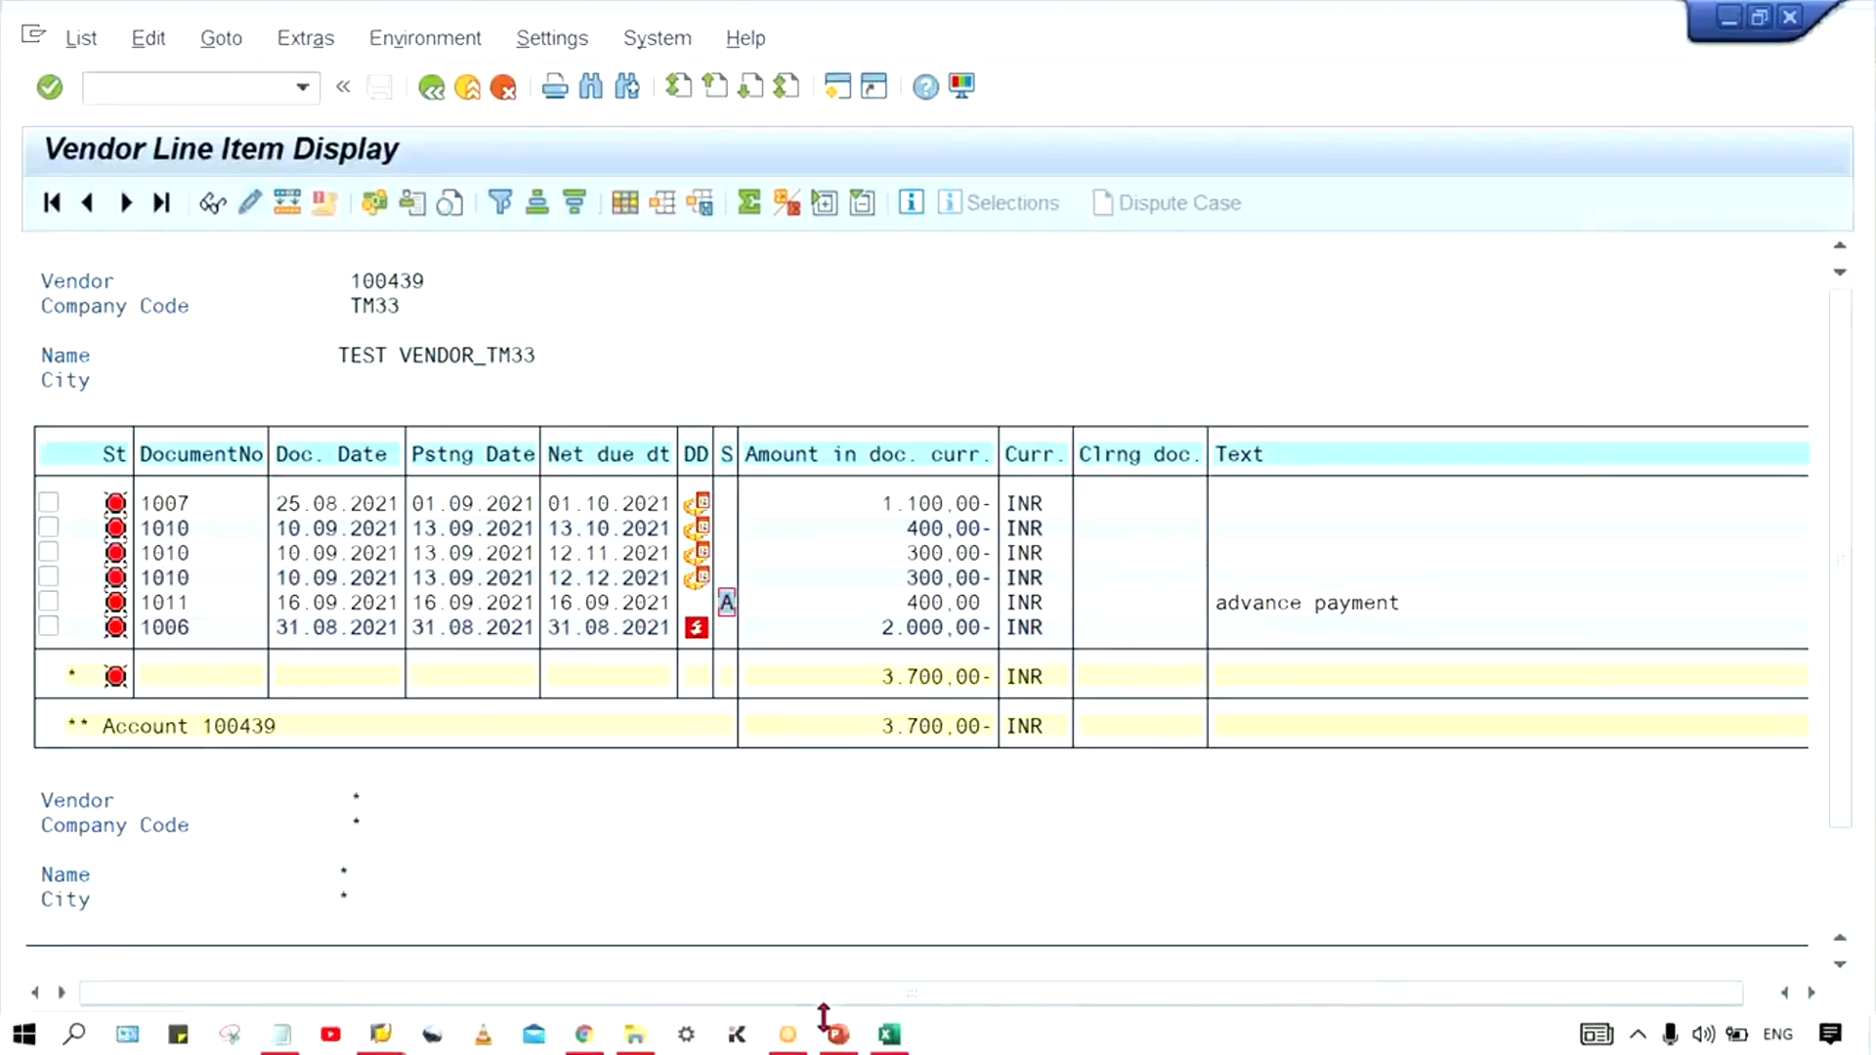
- Review the Vendor Down Payment steps in PowerPoint, and start transaction FB60 in the SAP session showing the special G/L accounts configuration
{"action": "left_click", "coordinate": [837, 1038]}
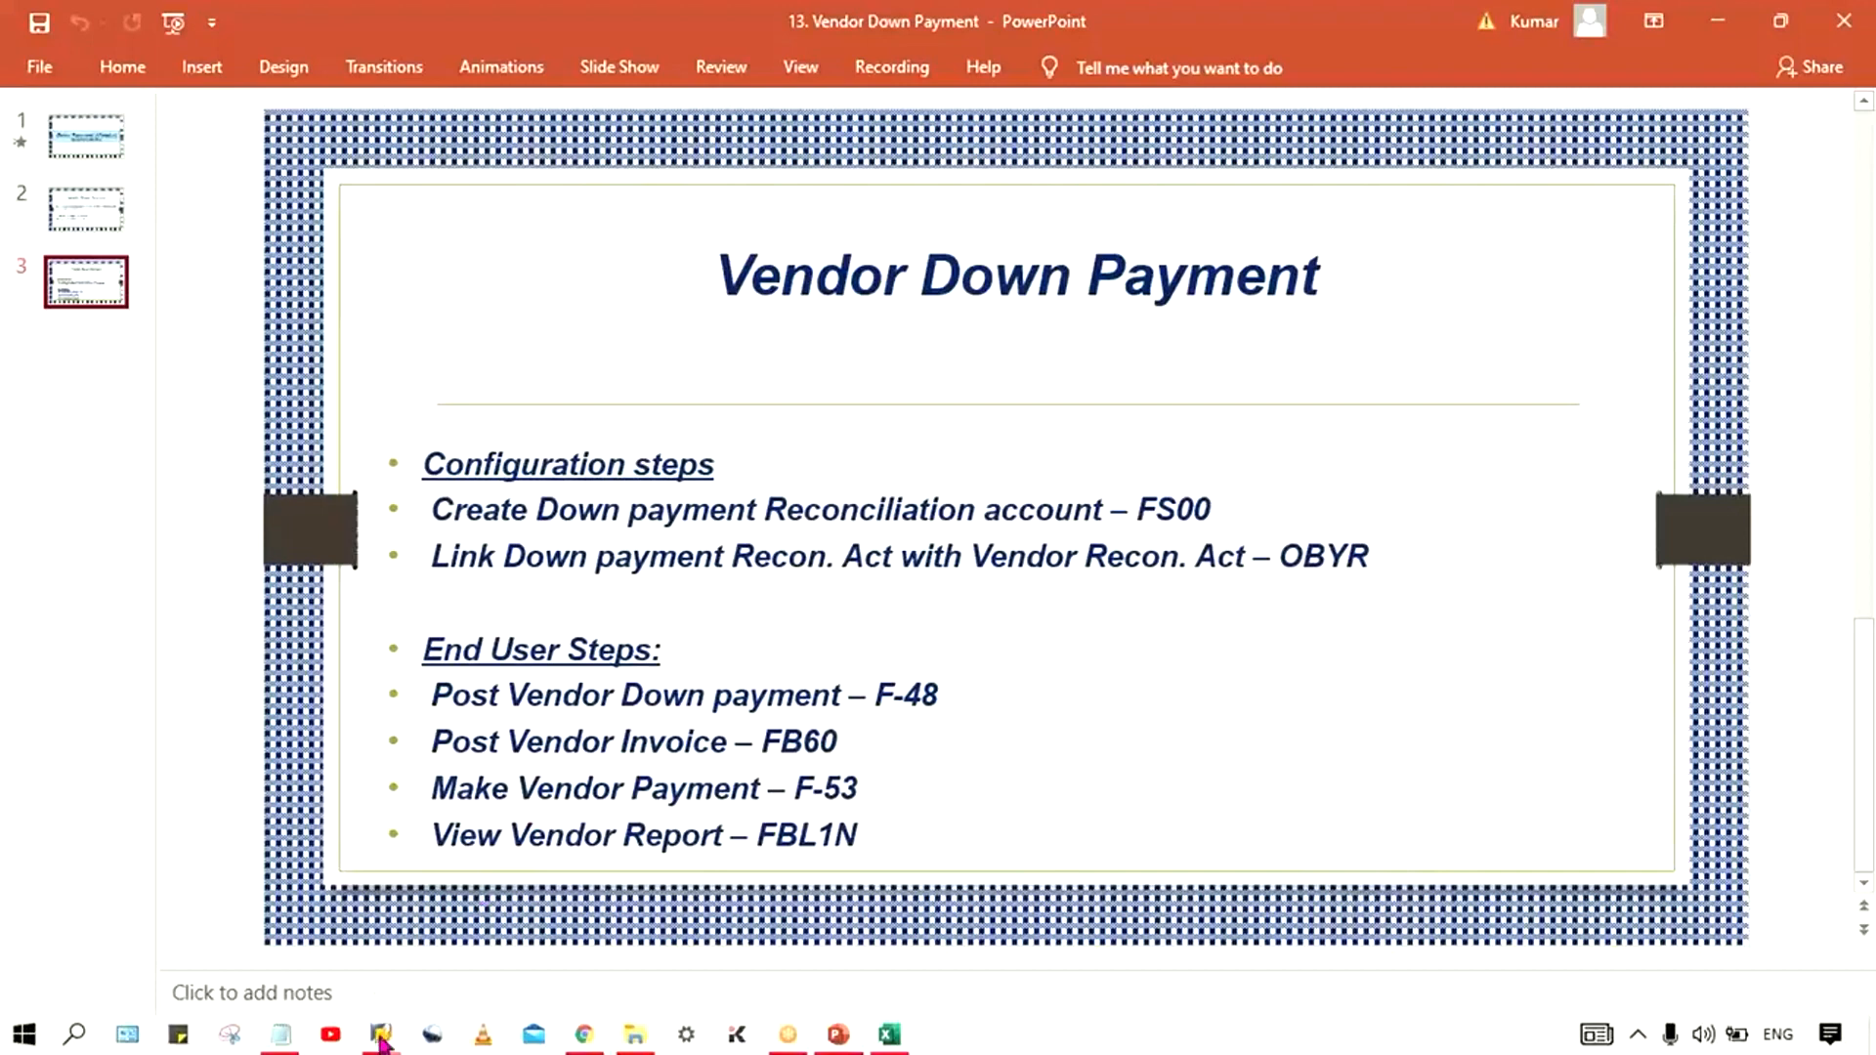
{"action": "mouse_move", "coordinate": [381, 1034]}
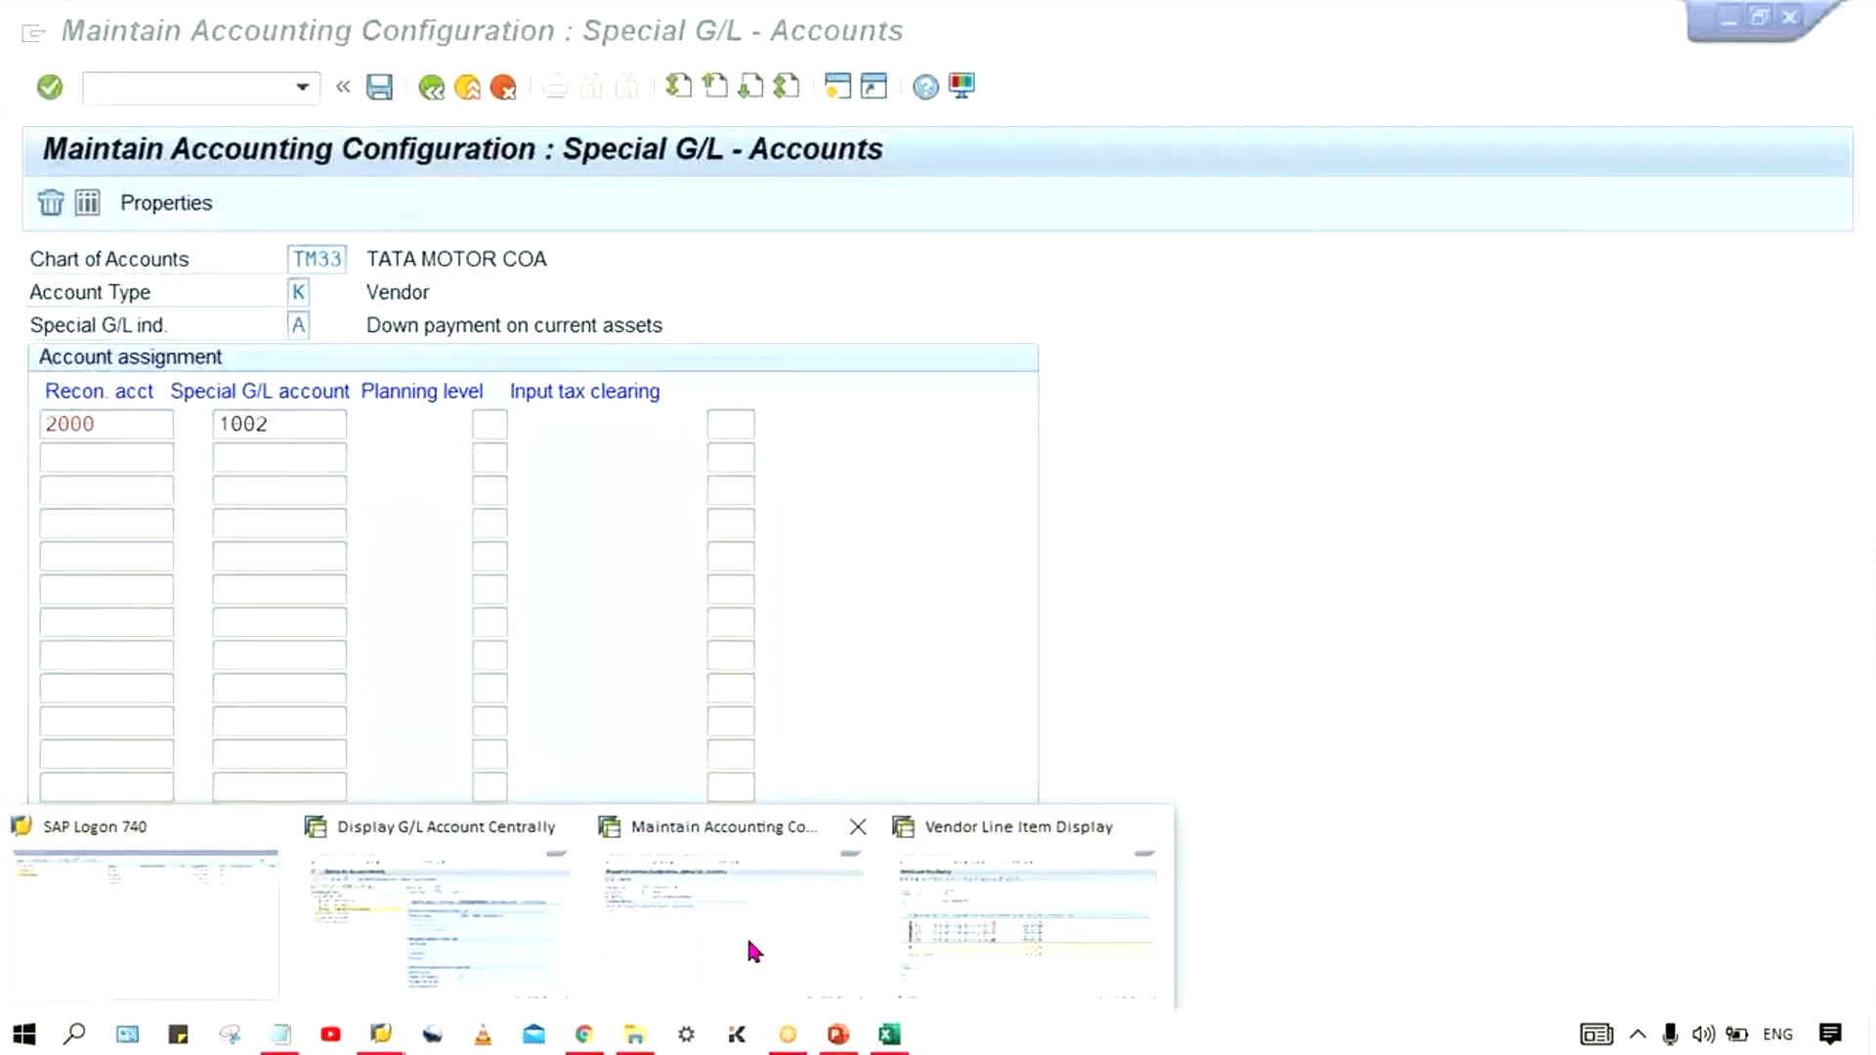
{"action": "left_click", "coordinate": [782, 942]}
{"action": "left_click", "coordinate": [200, 86]}
{"action": "type", "text": "/NFB60"}
{"action": "key", "text": "Return"}
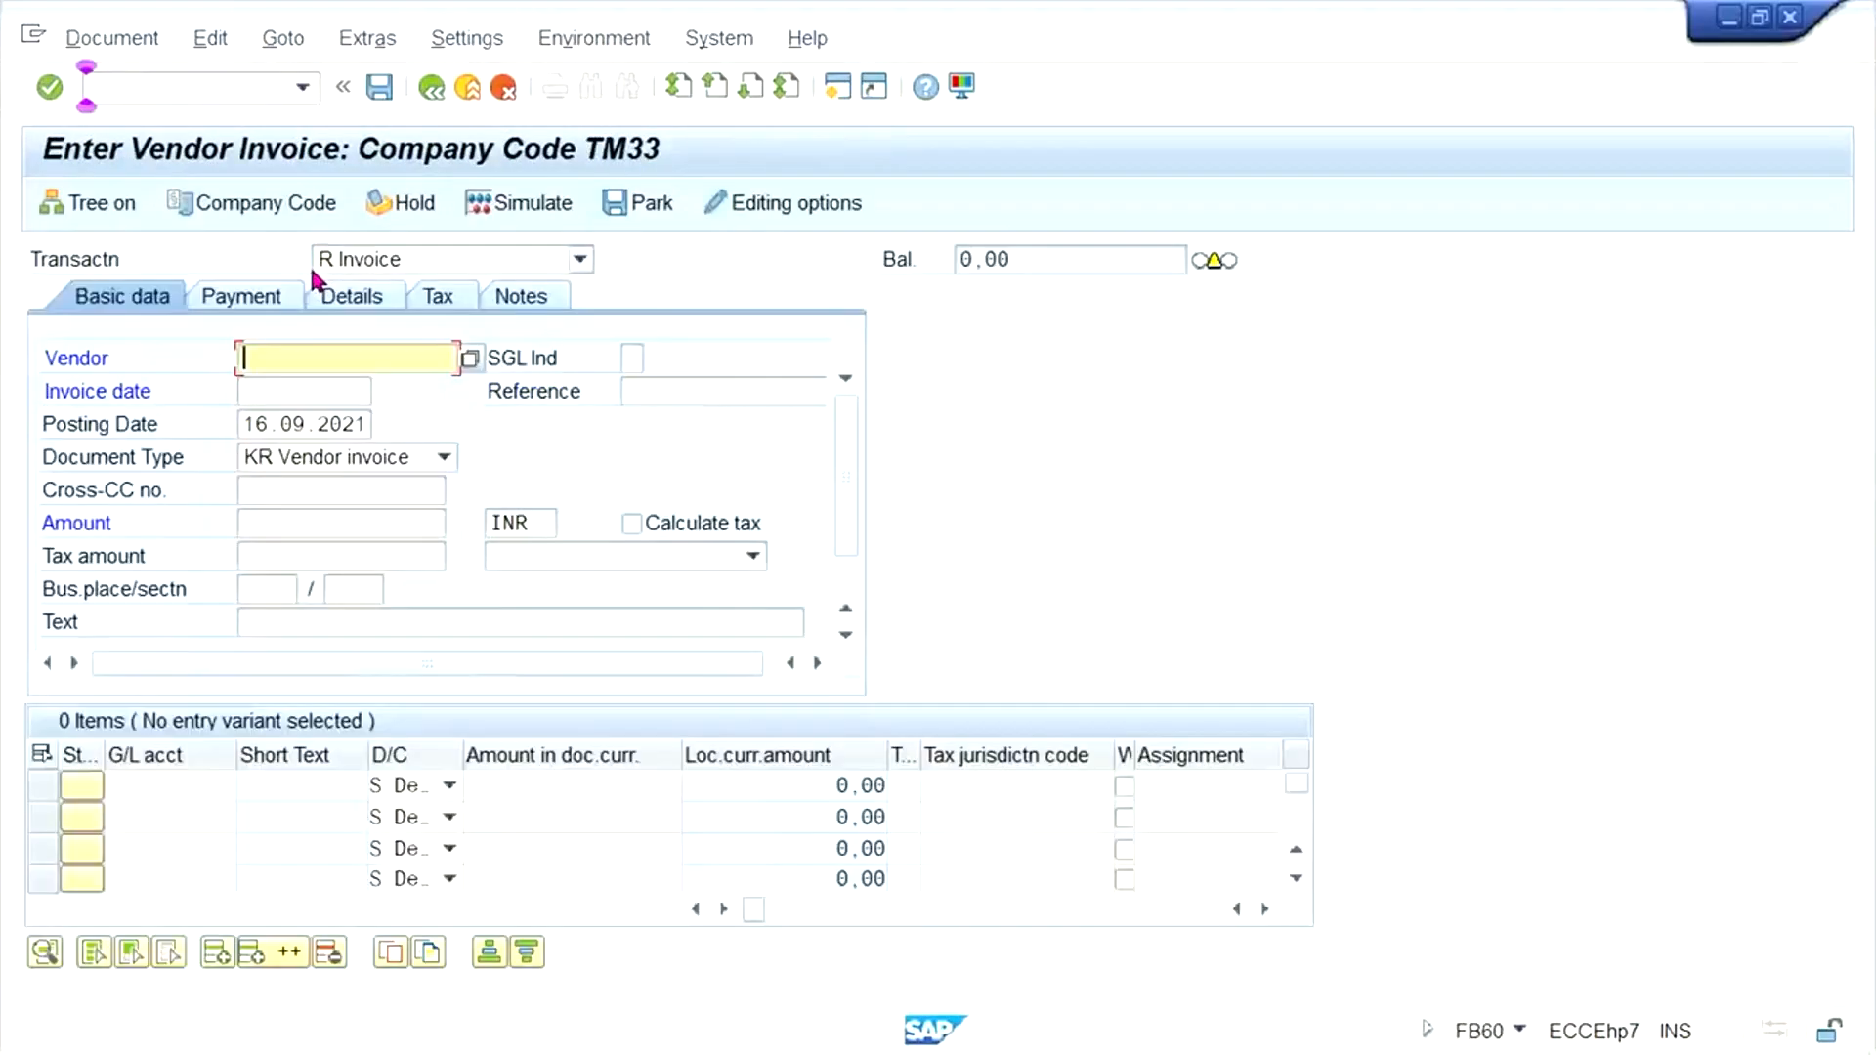
- Fill in the invoice header with the test vendor's account number, invoice date 13.09.2021 and amount 1000 INR
{"action": "left_click", "coordinate": [381, 354]}
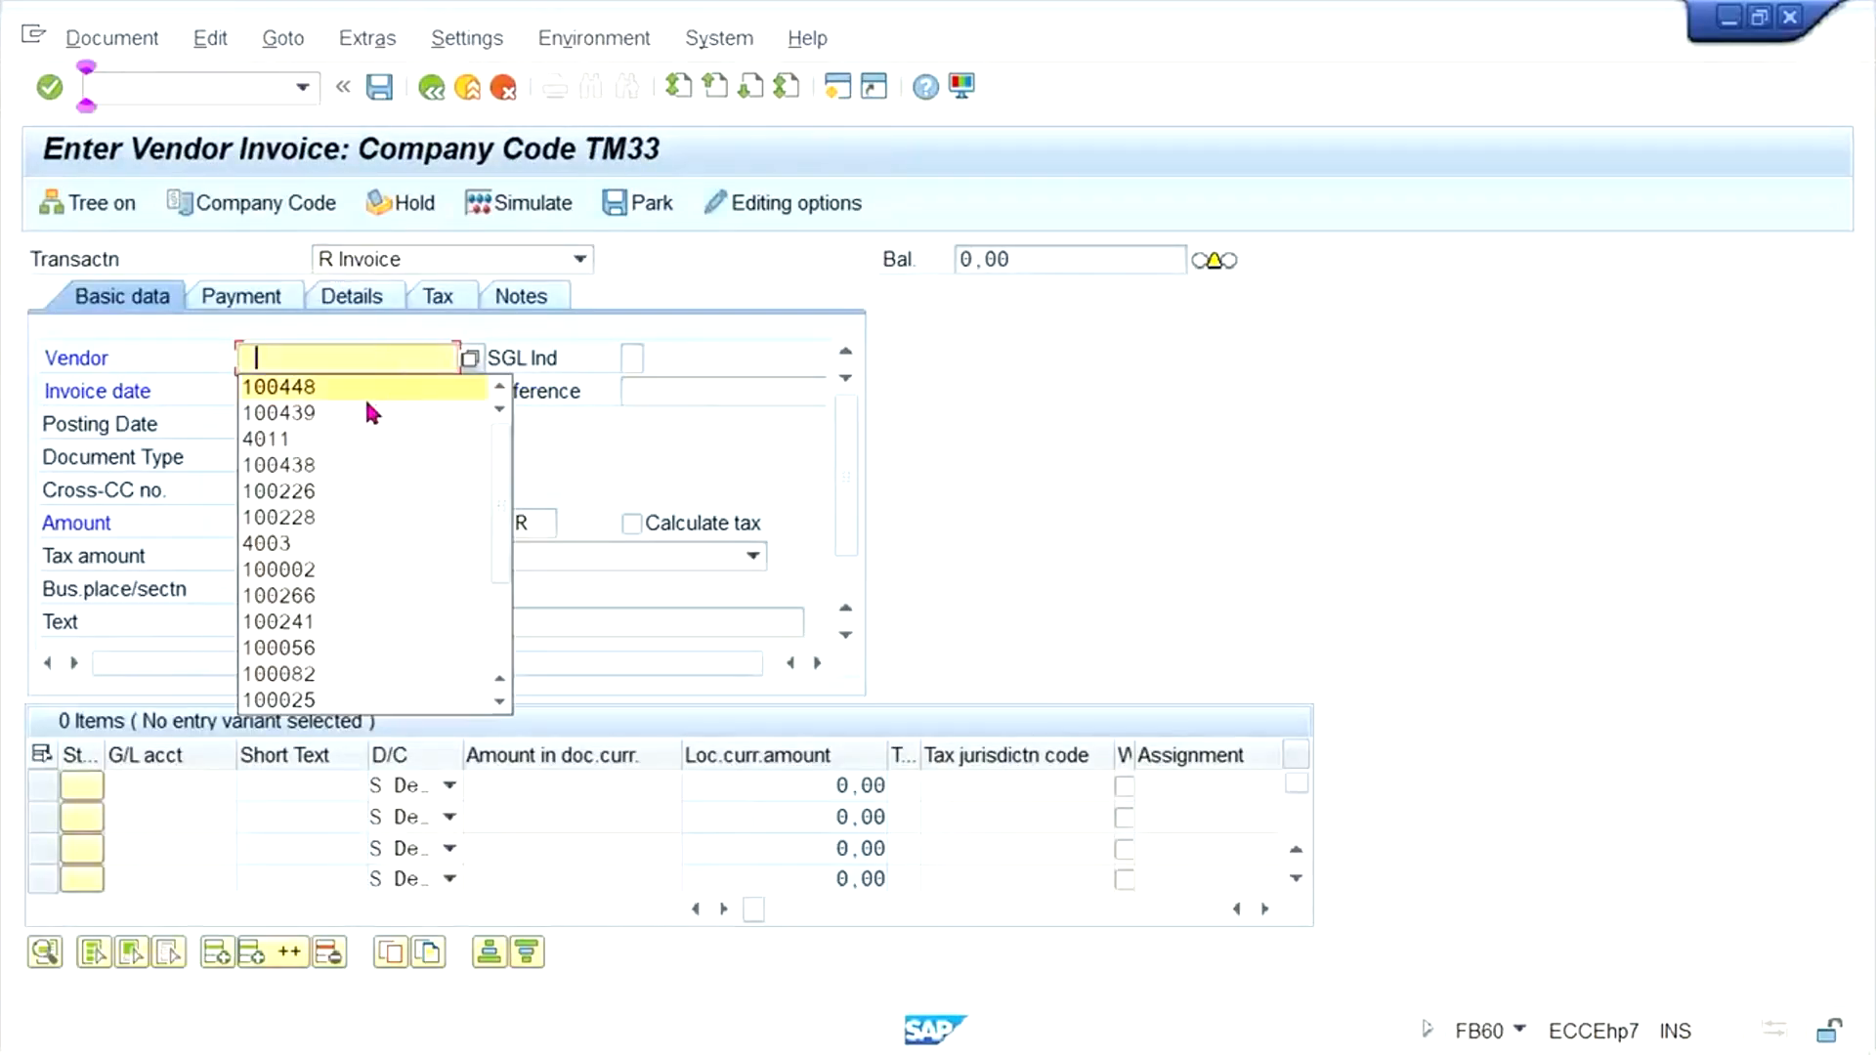
{"action": "left_click", "coordinate": [324, 409]}
{"action": "left_click", "coordinate": [314, 394]}
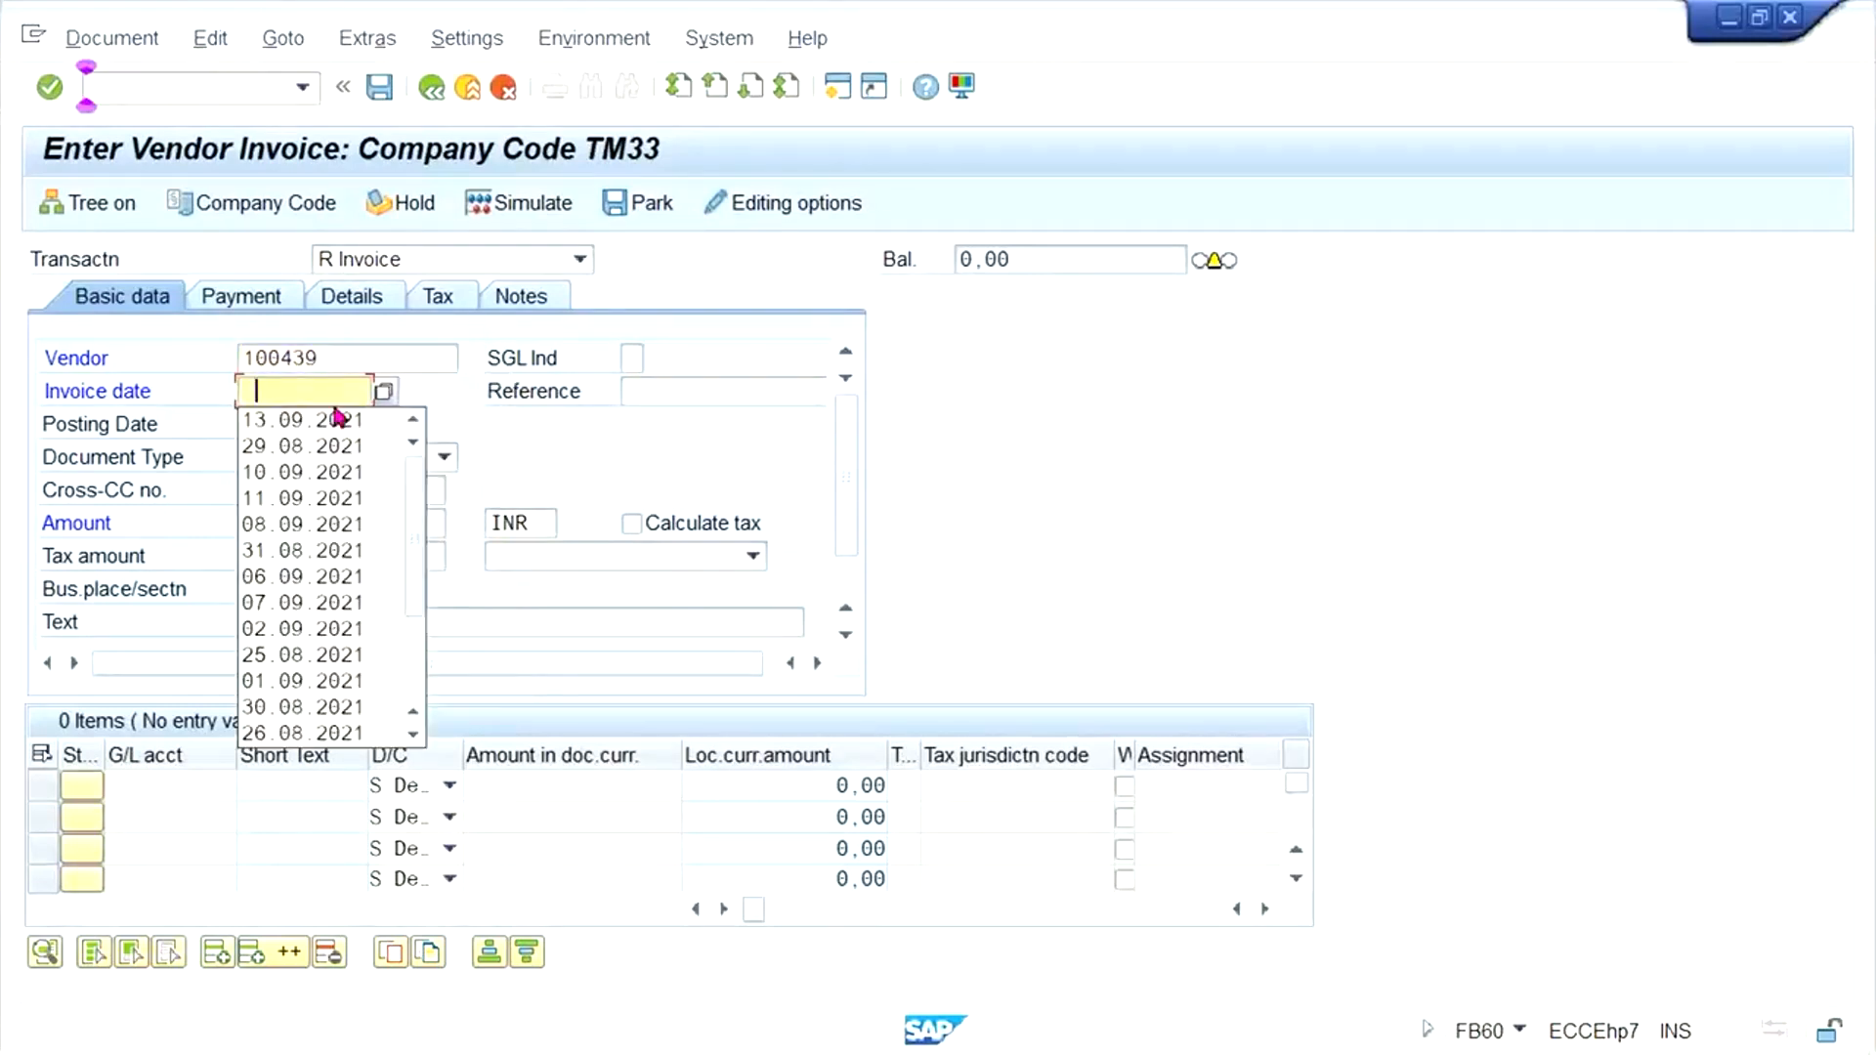
{"action": "left_click", "coordinate": [329, 415]}
{"action": "left_click", "coordinate": [252, 526]}
{"action": "type", "text": "1000"}
{"action": "key", "text": "Return"}
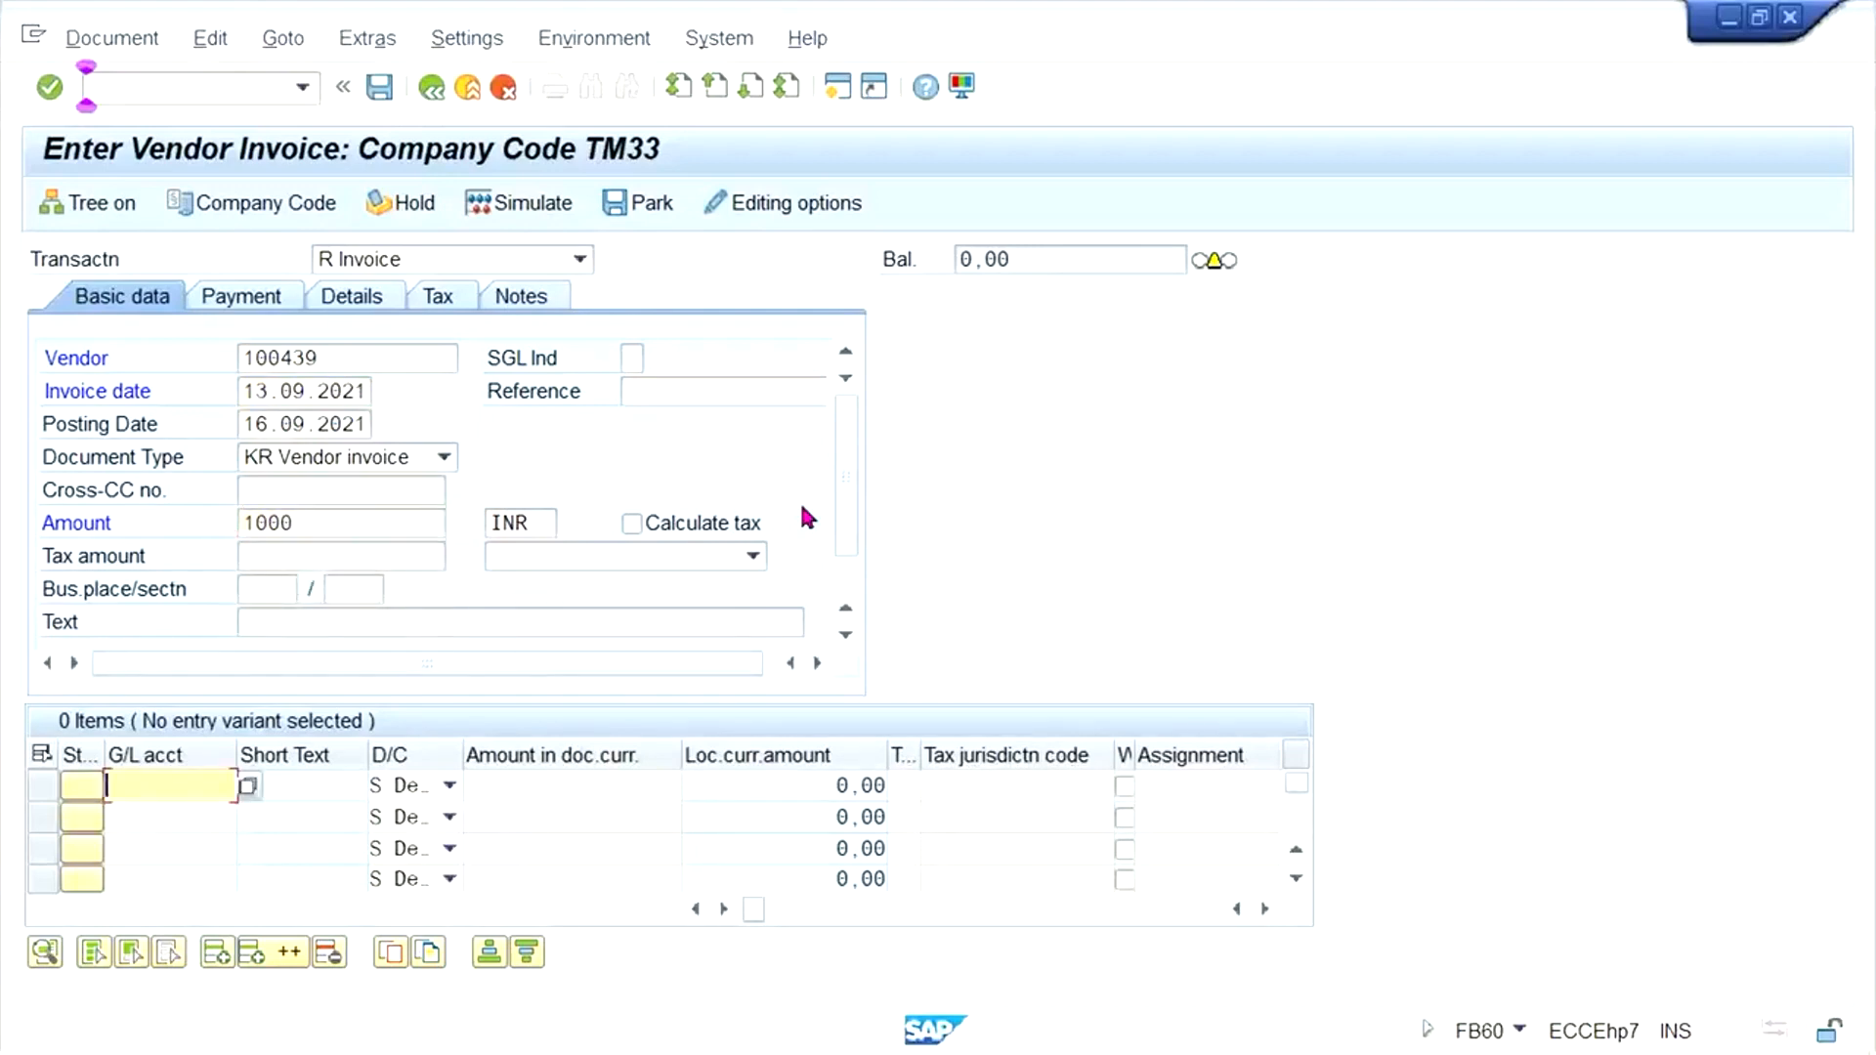
- Enter a debit item of 1000 on rent G/L account 4000 and simulate the vendor invoice
{"action": "type", "text": "4"}
{"action": "key", "text": "Down"}
{"action": "key", "text": "Tab"}
{"action": "key", "text": "Tab"}
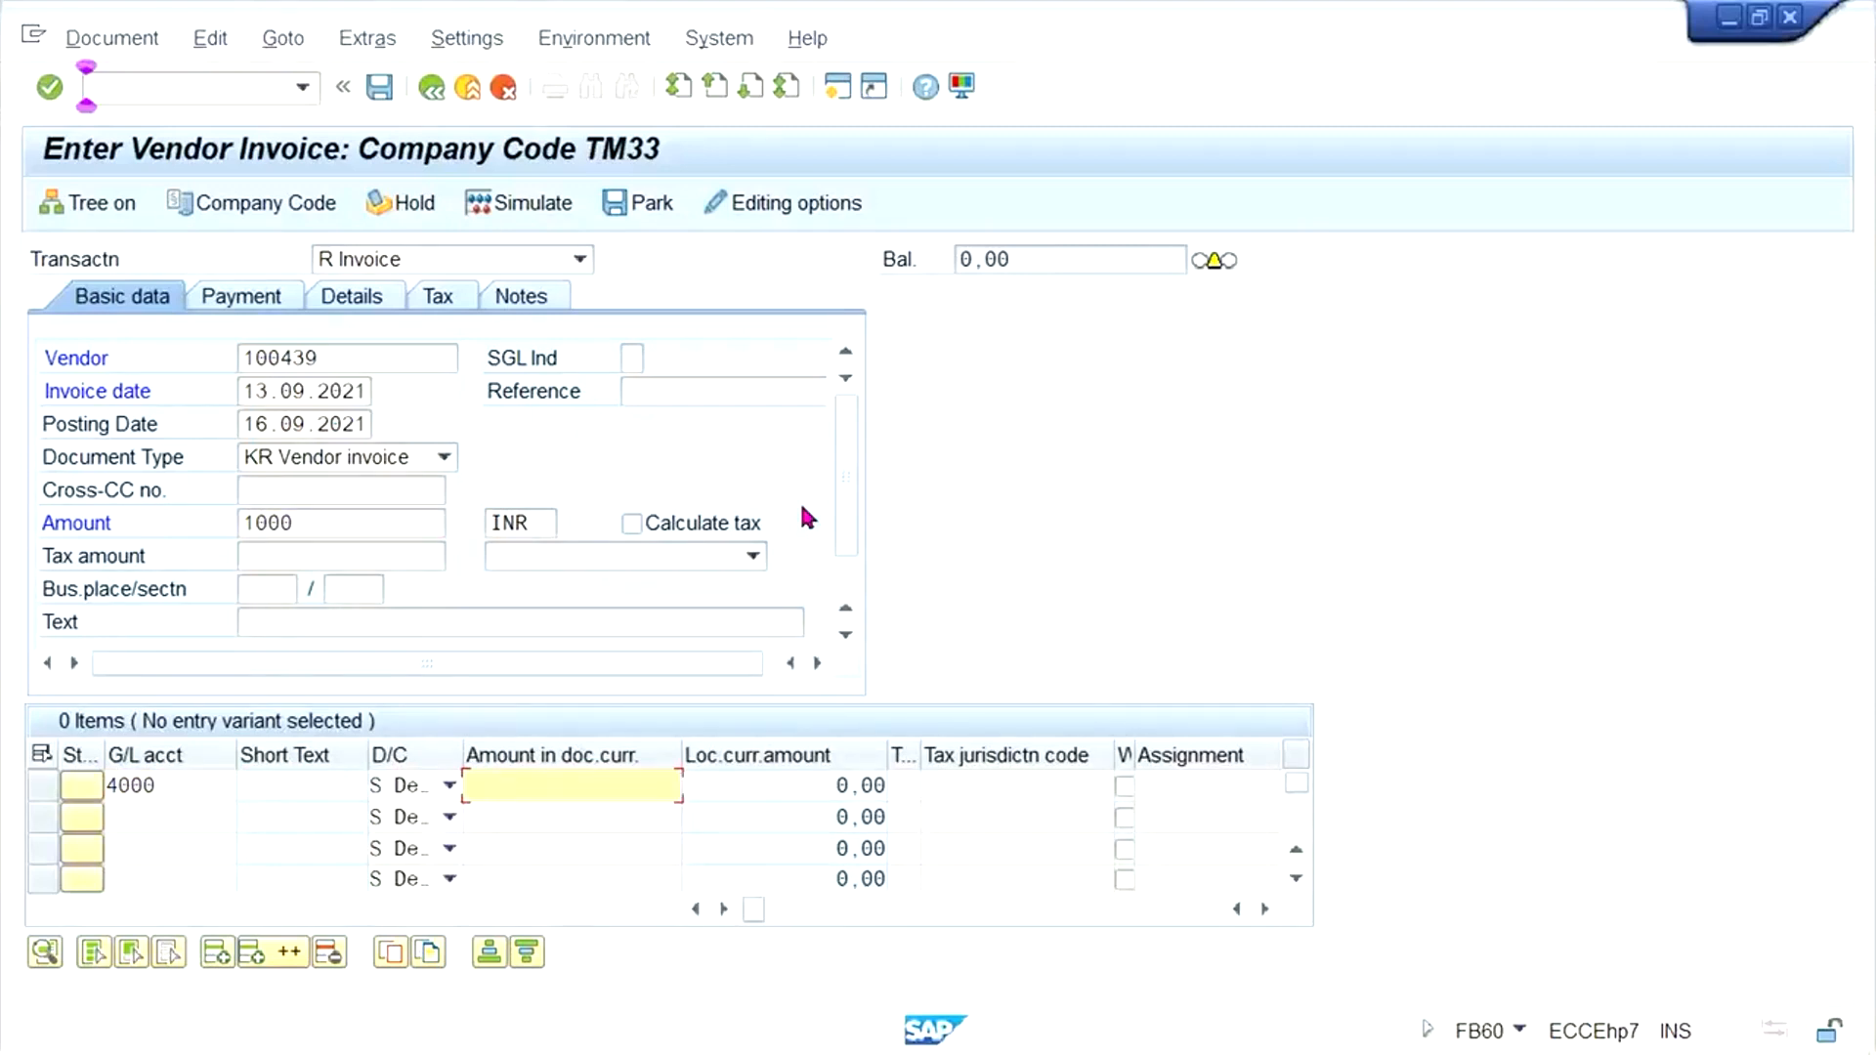
{"action": "type", "text": "1000"}
{"action": "key", "text": "Return"}
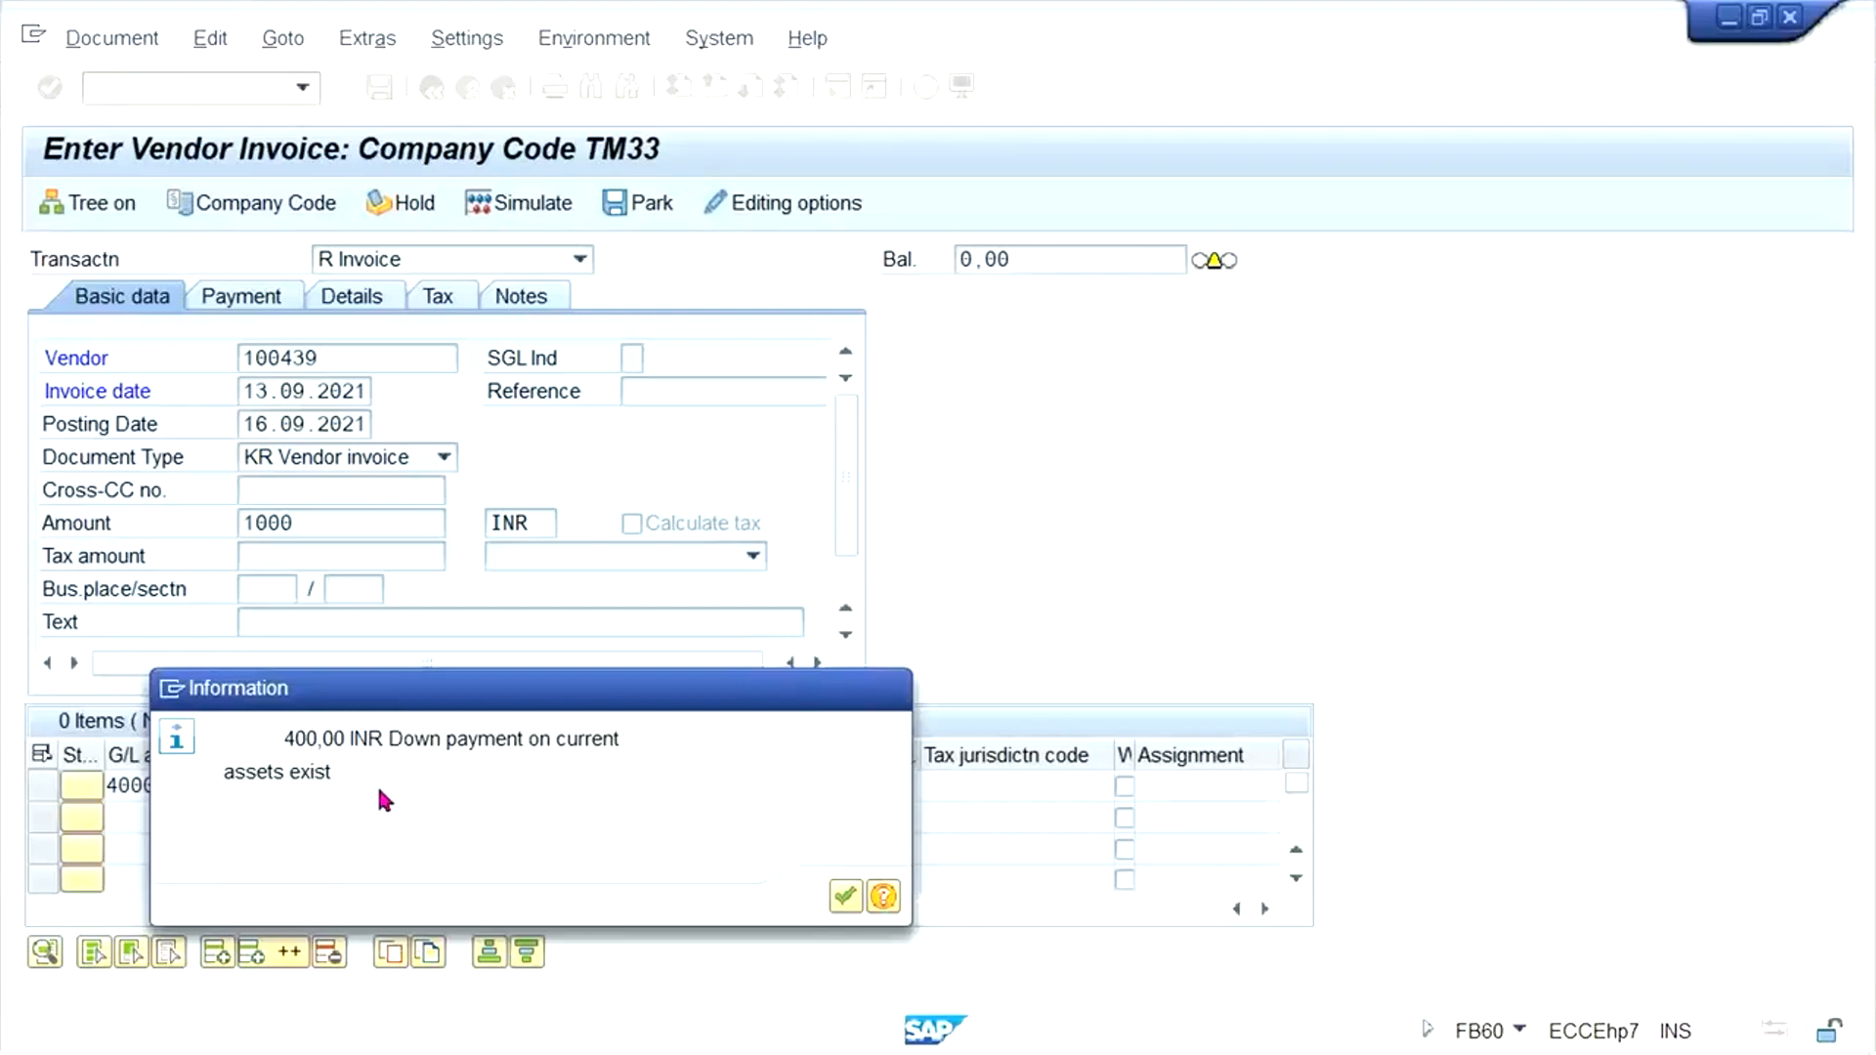
{"action": "key", "text": "Return"}
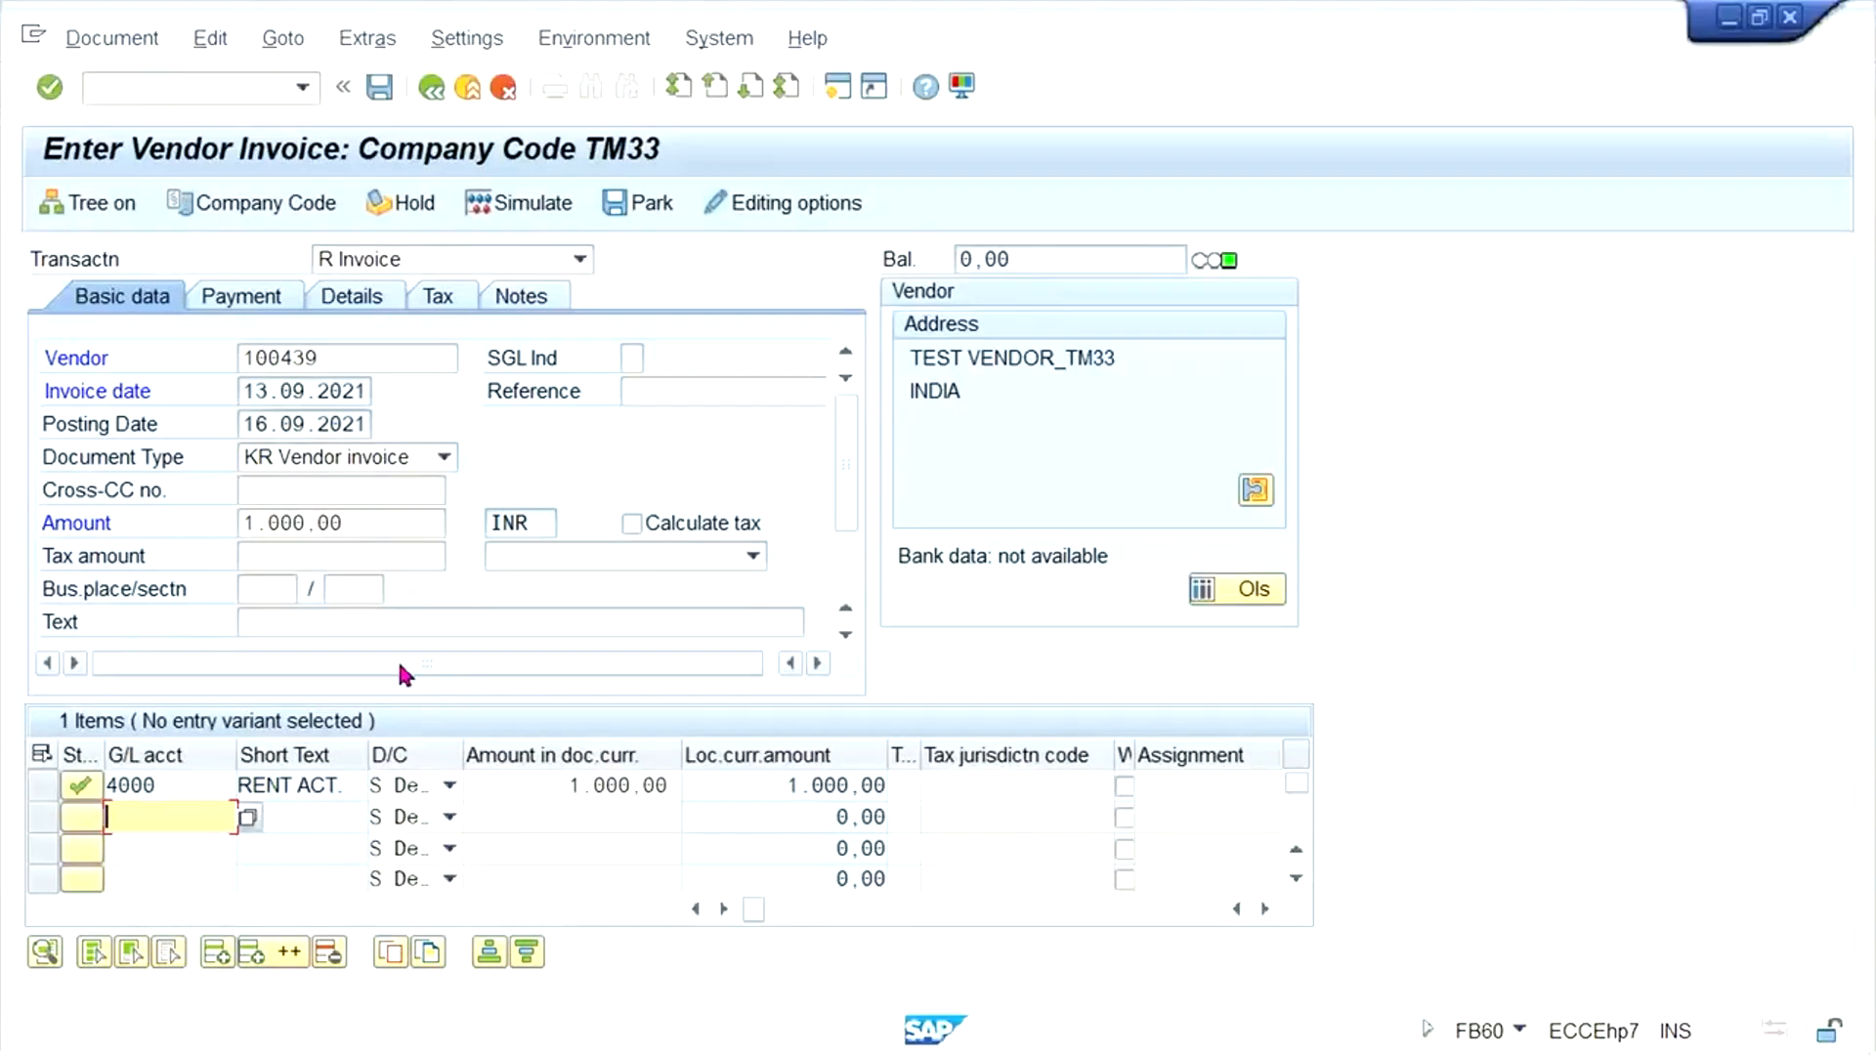
{"action": "left_click", "coordinate": [506, 202]}
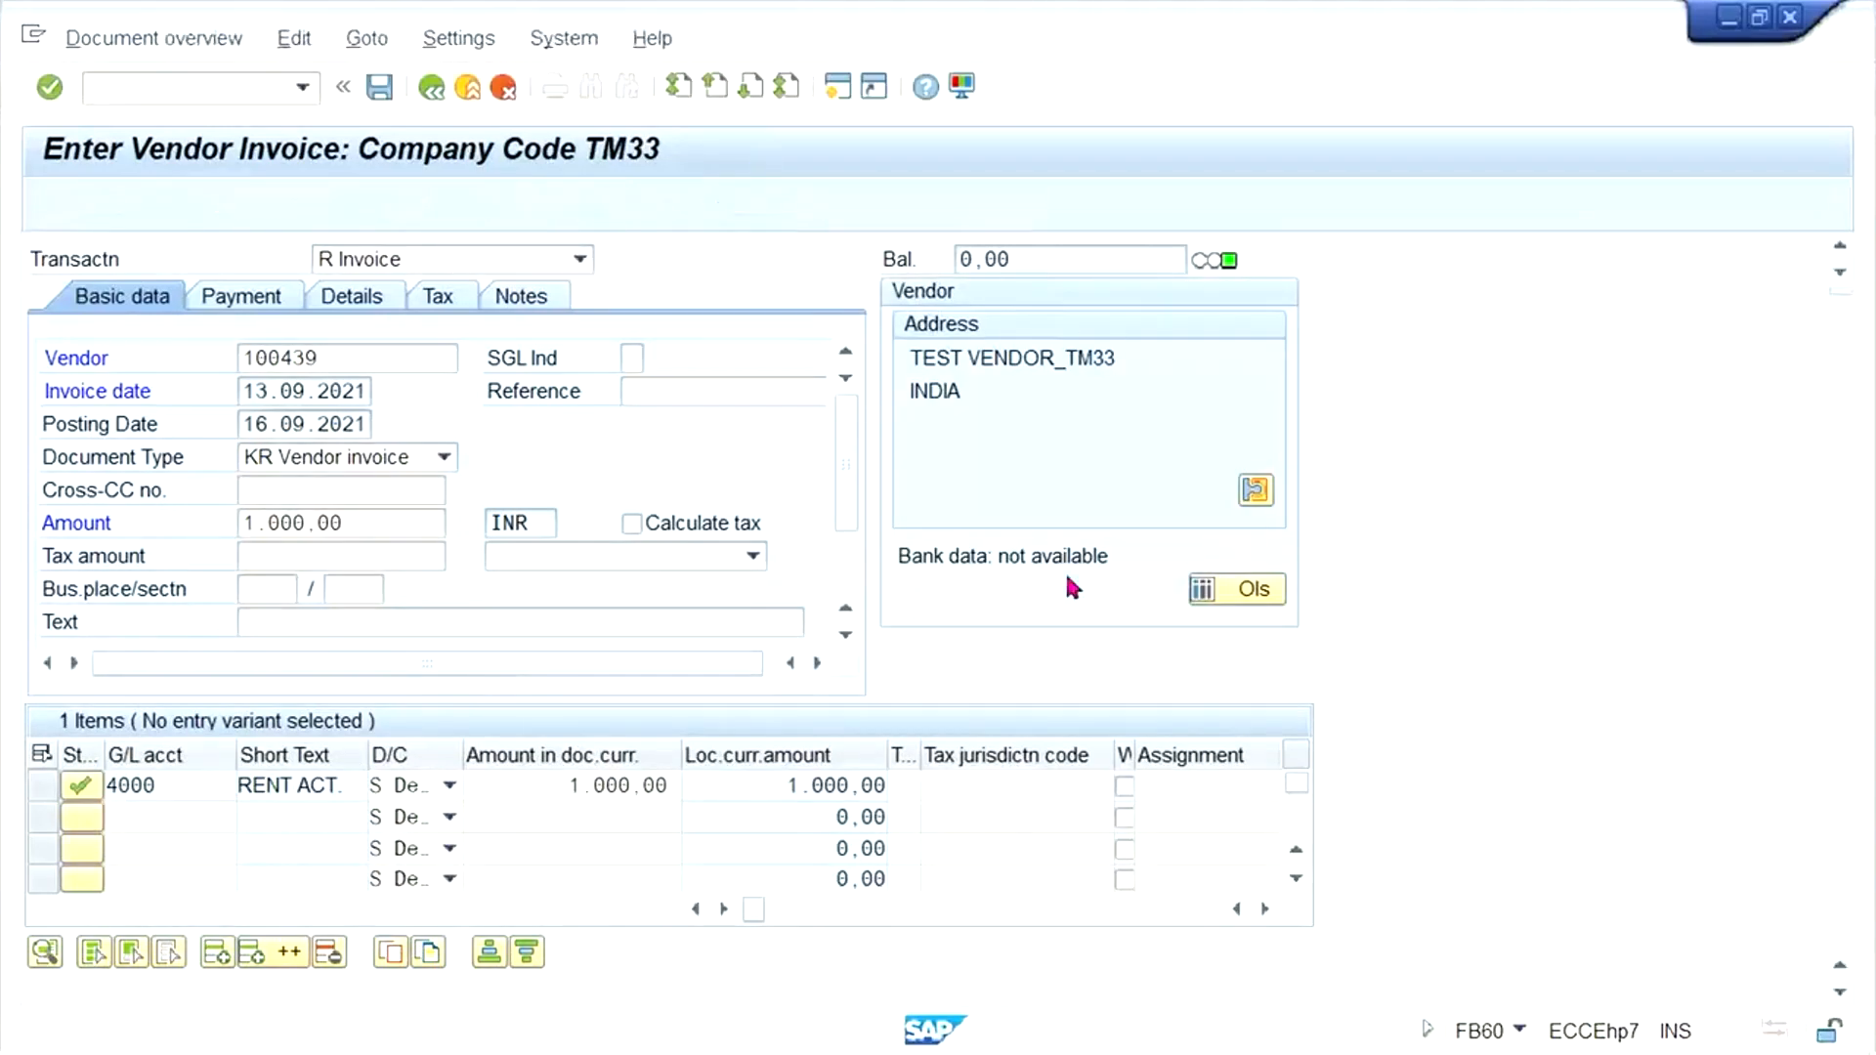
- Post the simulated vendor invoice, and refresh the list in the vendor line item display session
{"action": "key", "text": "ctrl+s"}
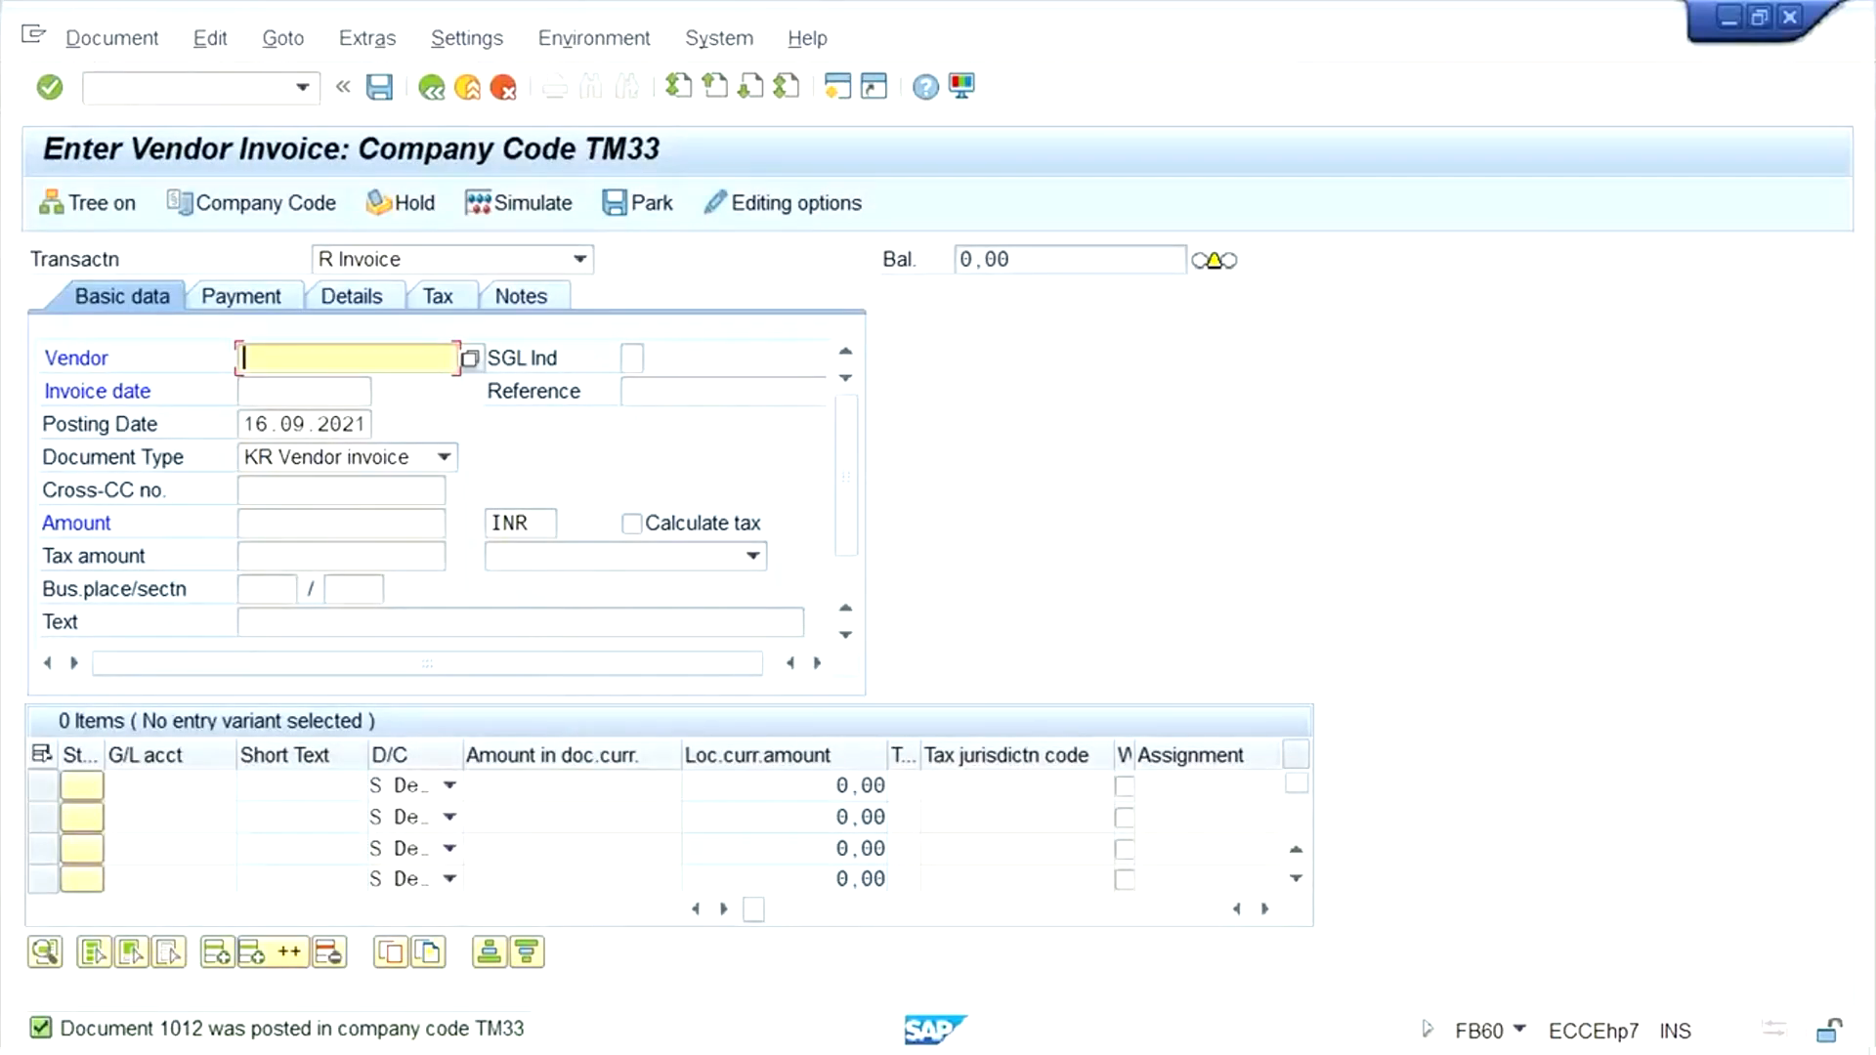
{"action": "left_click", "coordinate": [380, 1033]}
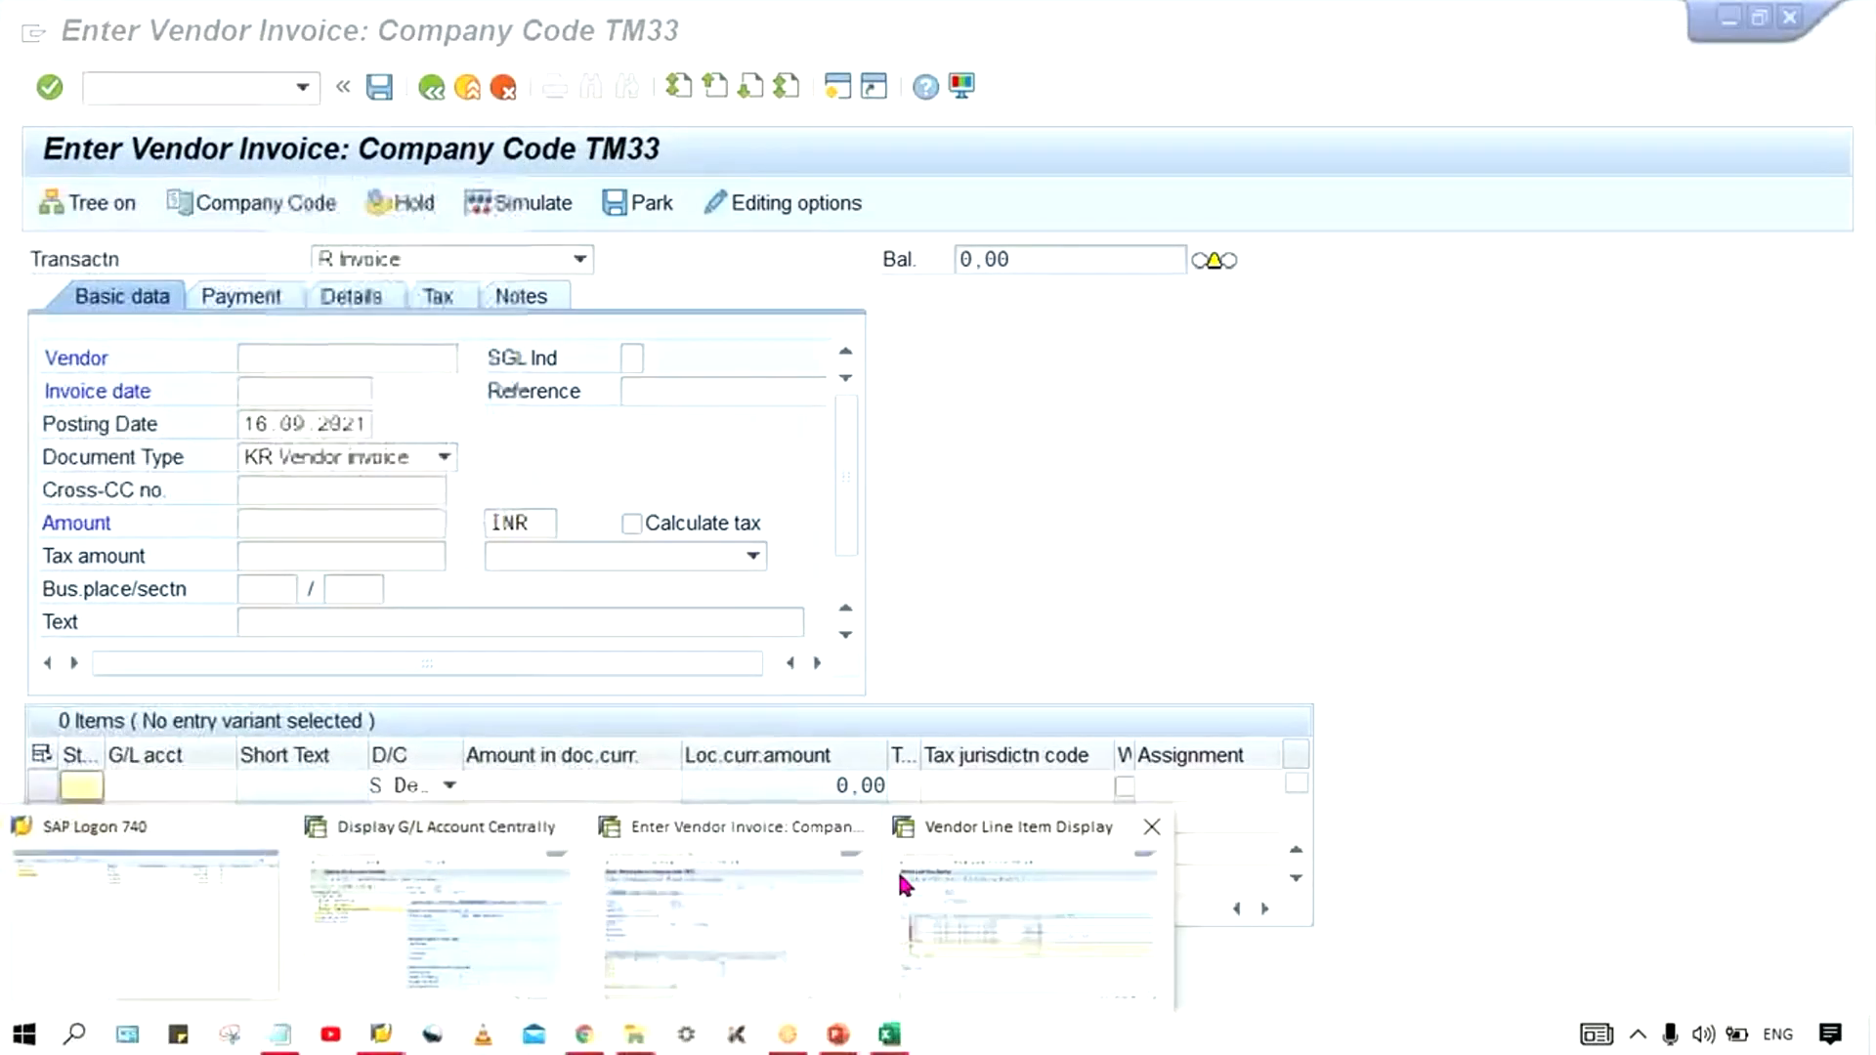
{"action": "left_click", "coordinate": [900, 877]}
{"action": "left_click", "coordinate": [78, 41]}
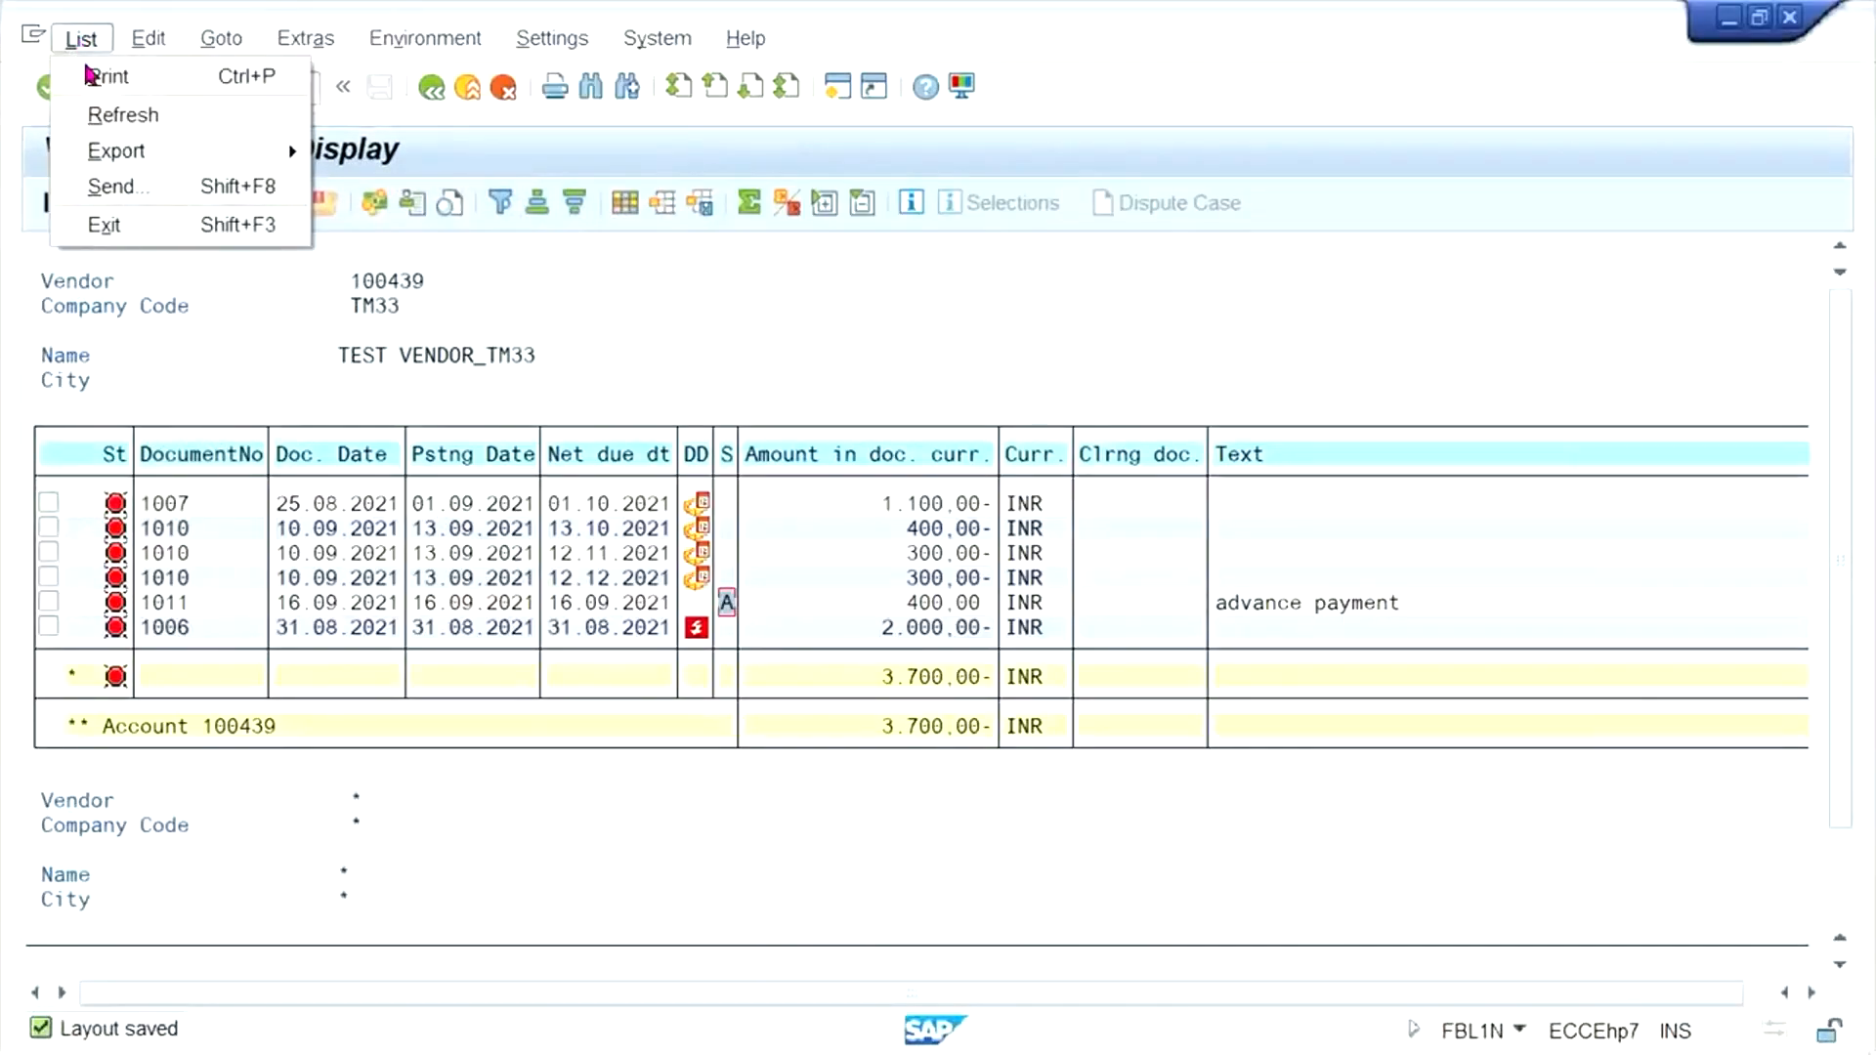
{"action": "left_click", "coordinate": [127, 114]}
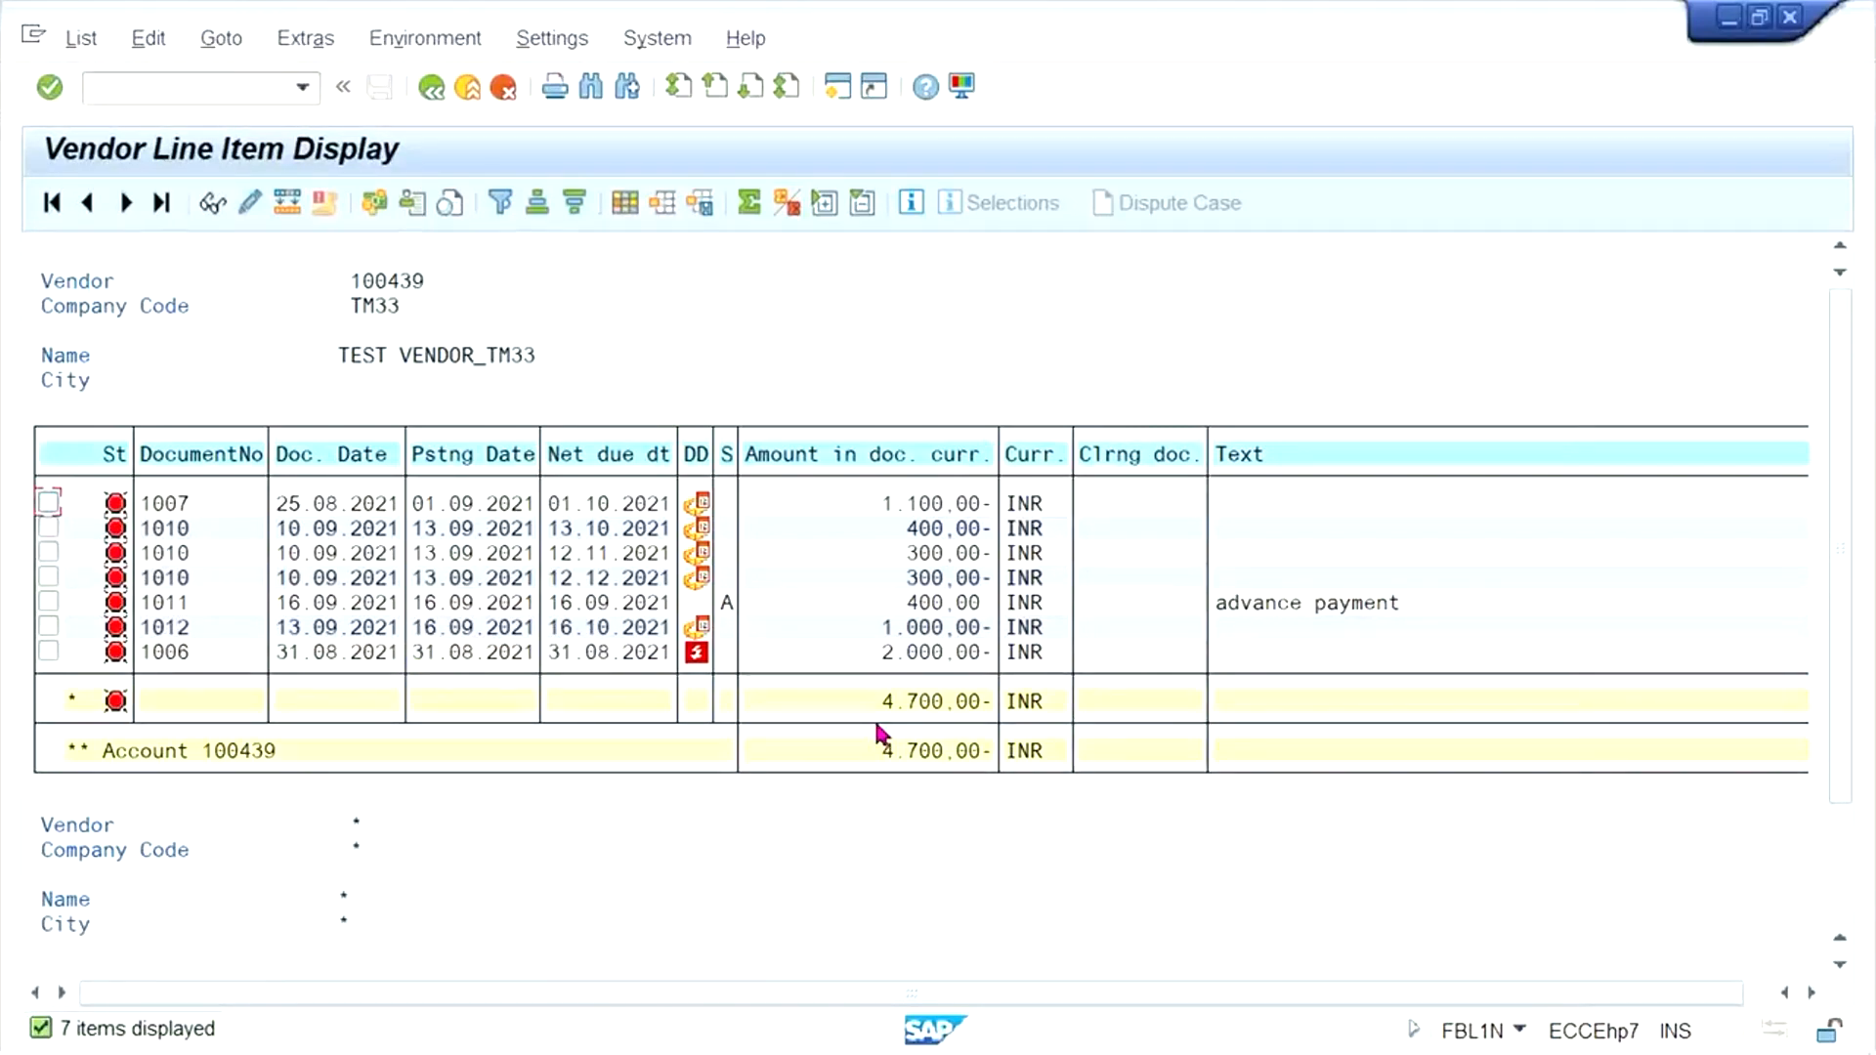
{"action": "left_click", "coordinate": [207, 457]}
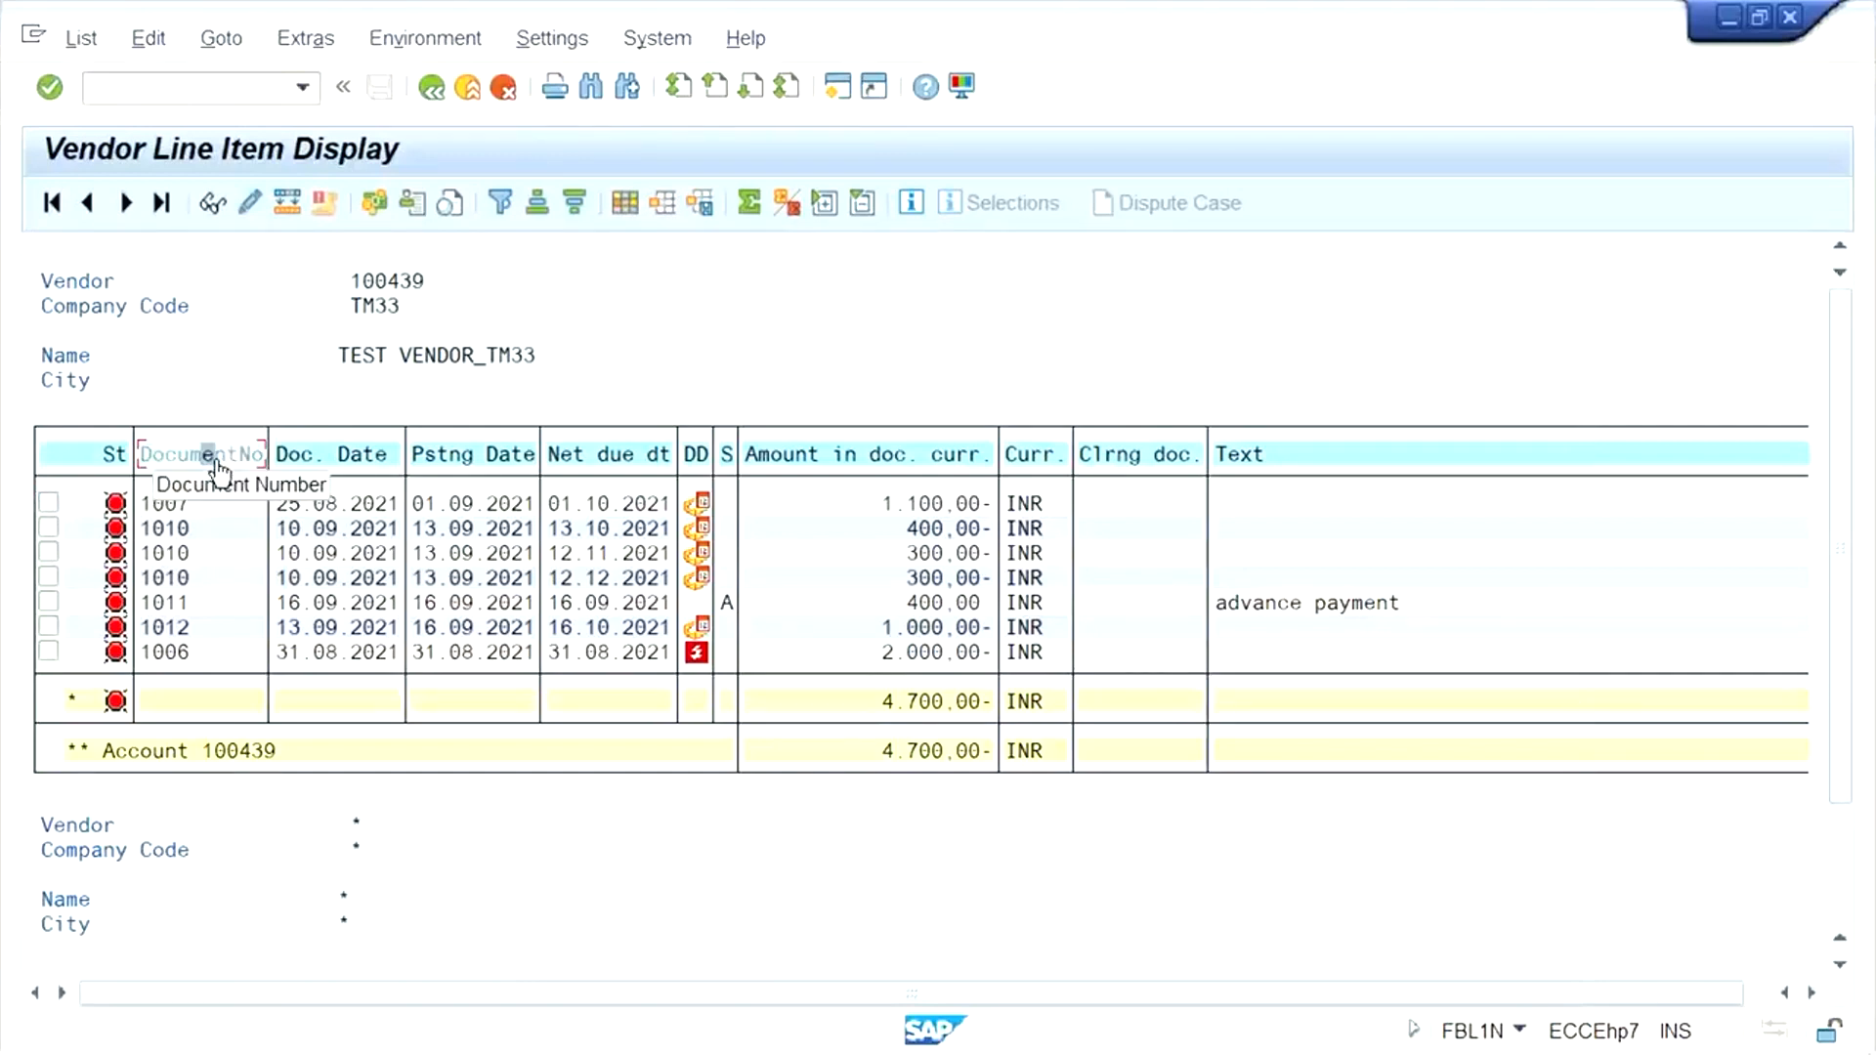
{"action": "left_click", "coordinate": [216, 461]}
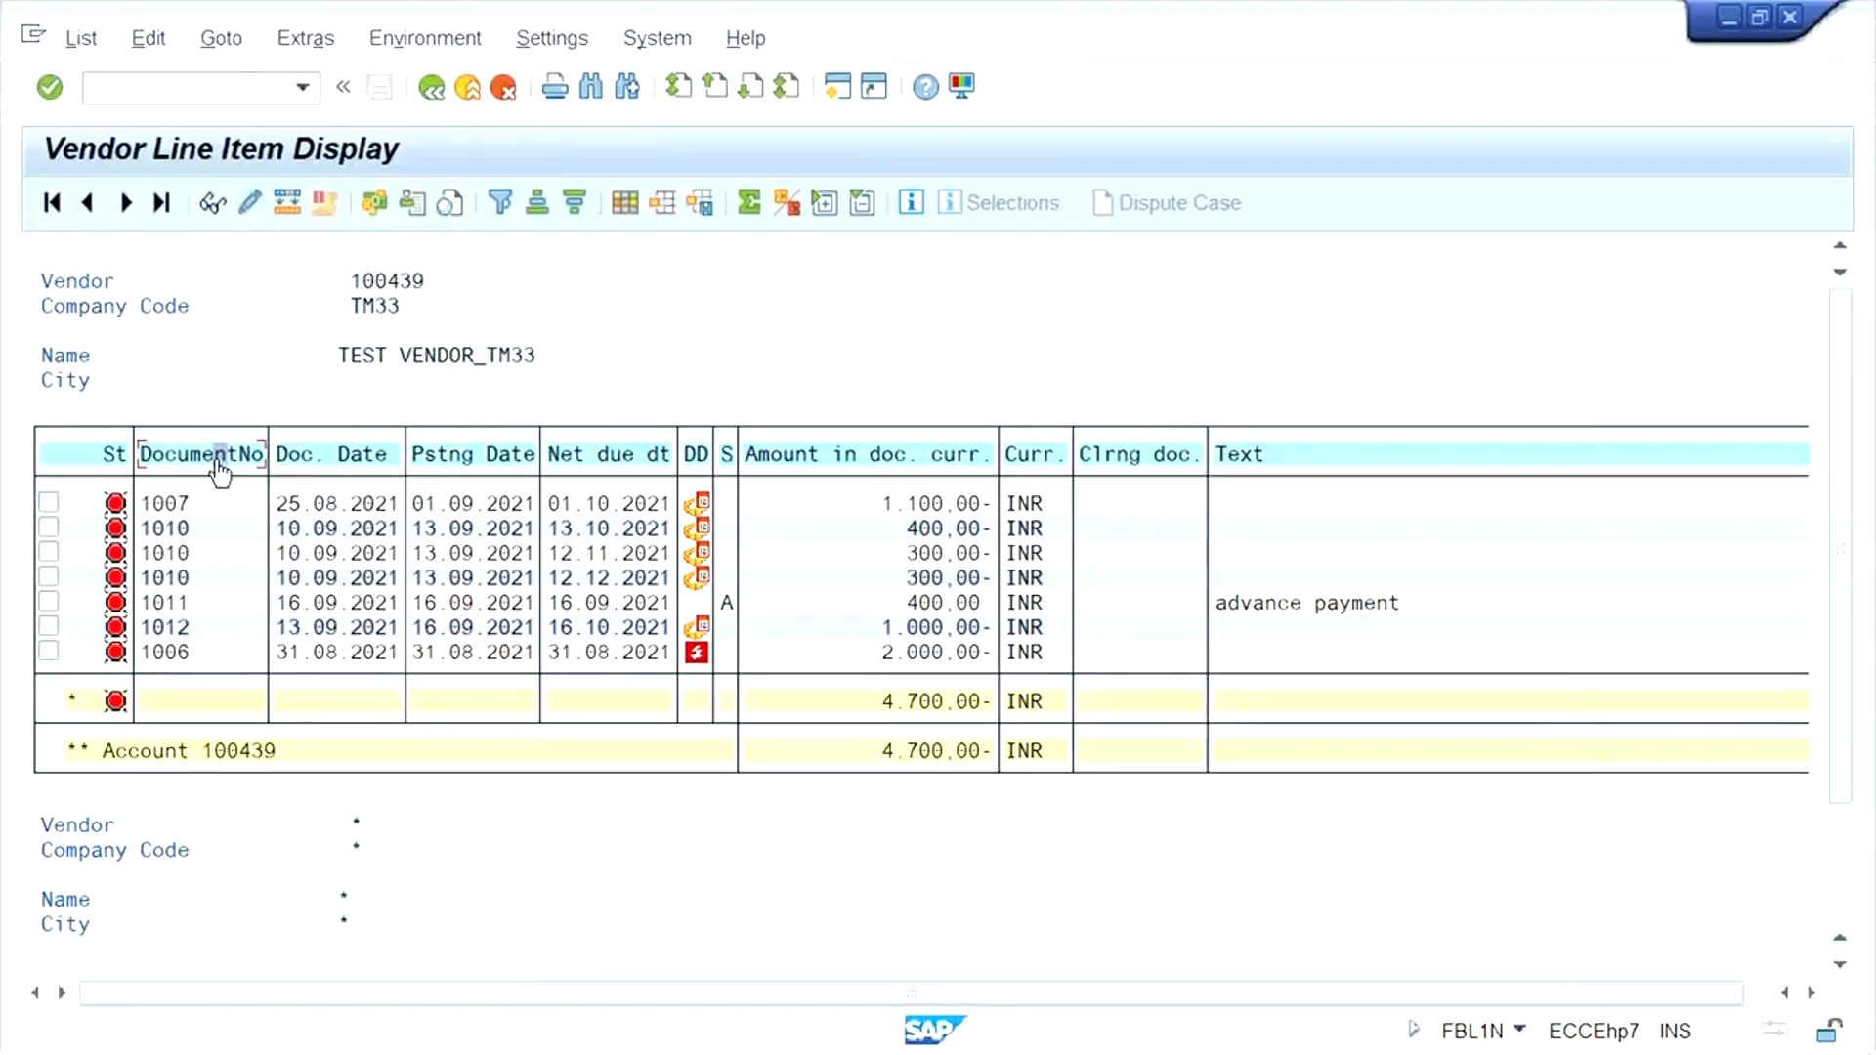
{"action": "left_click", "coordinate": [574, 204]}
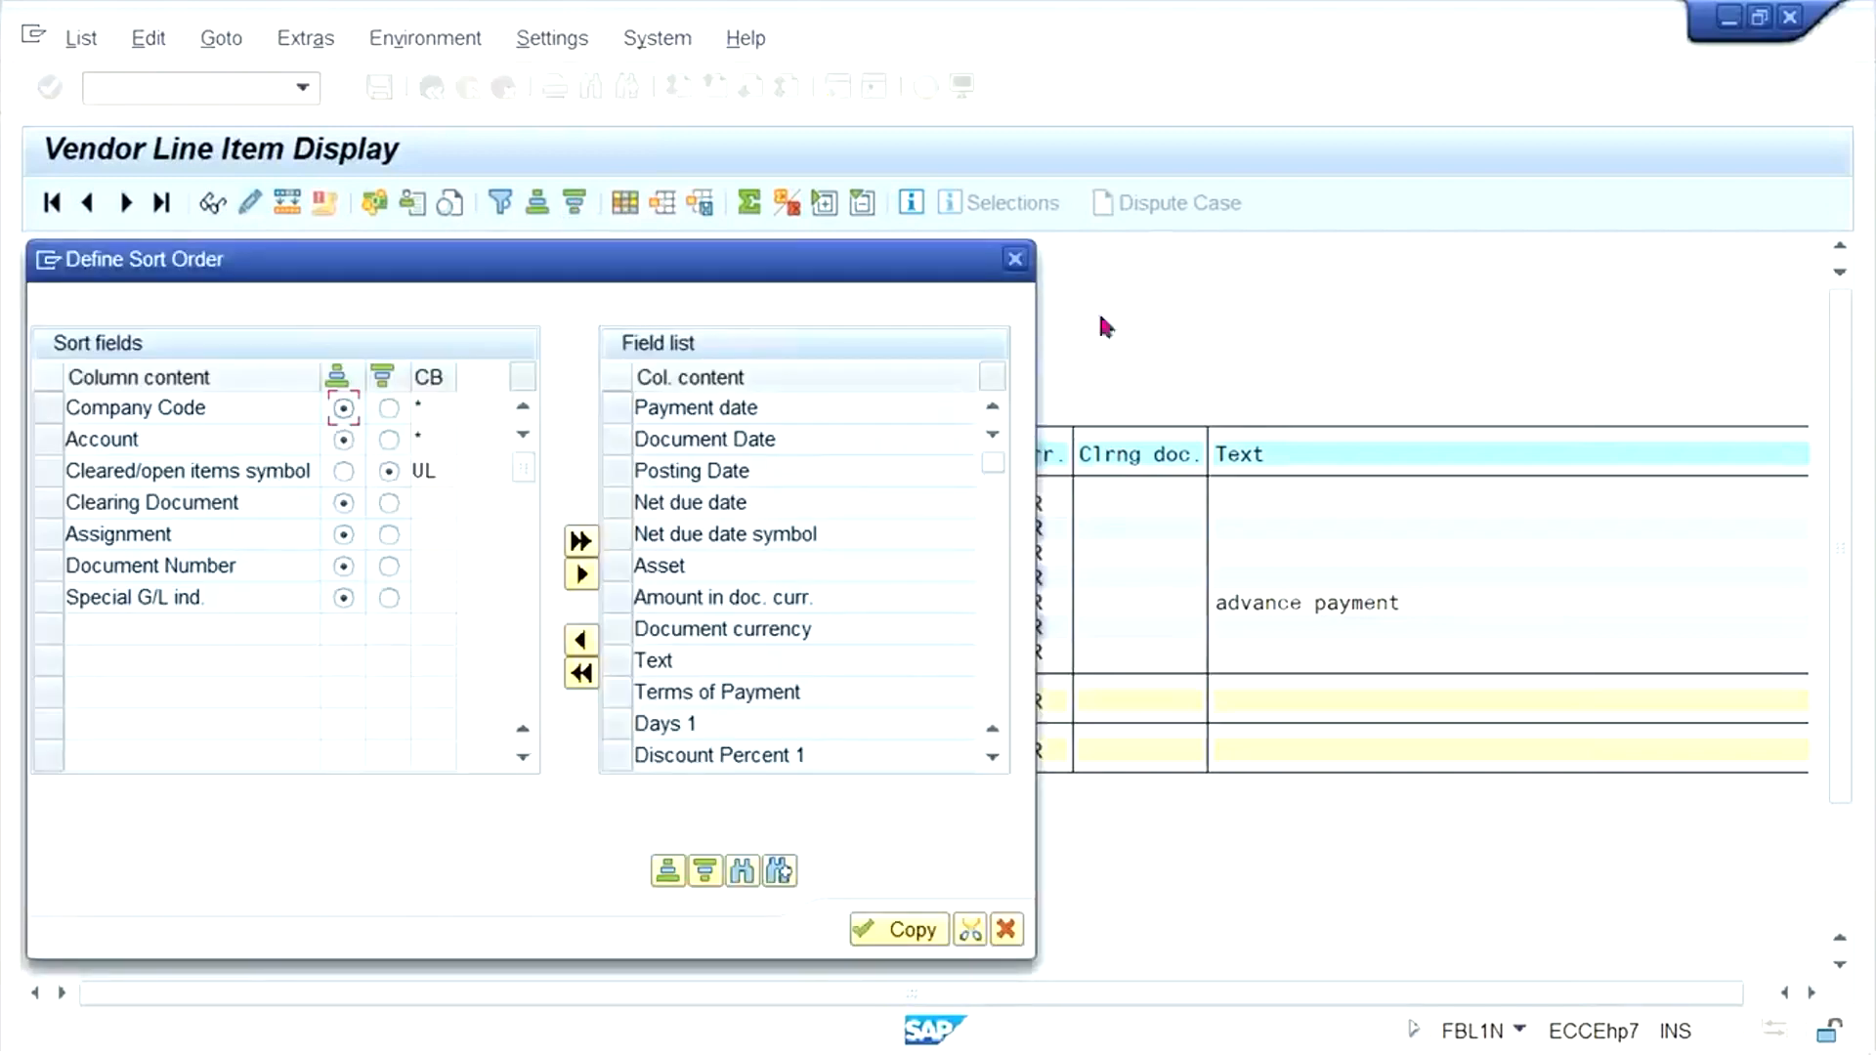
{"action": "left_click", "coordinate": [1015, 259]}
{"action": "left_click", "coordinate": [537, 203]}
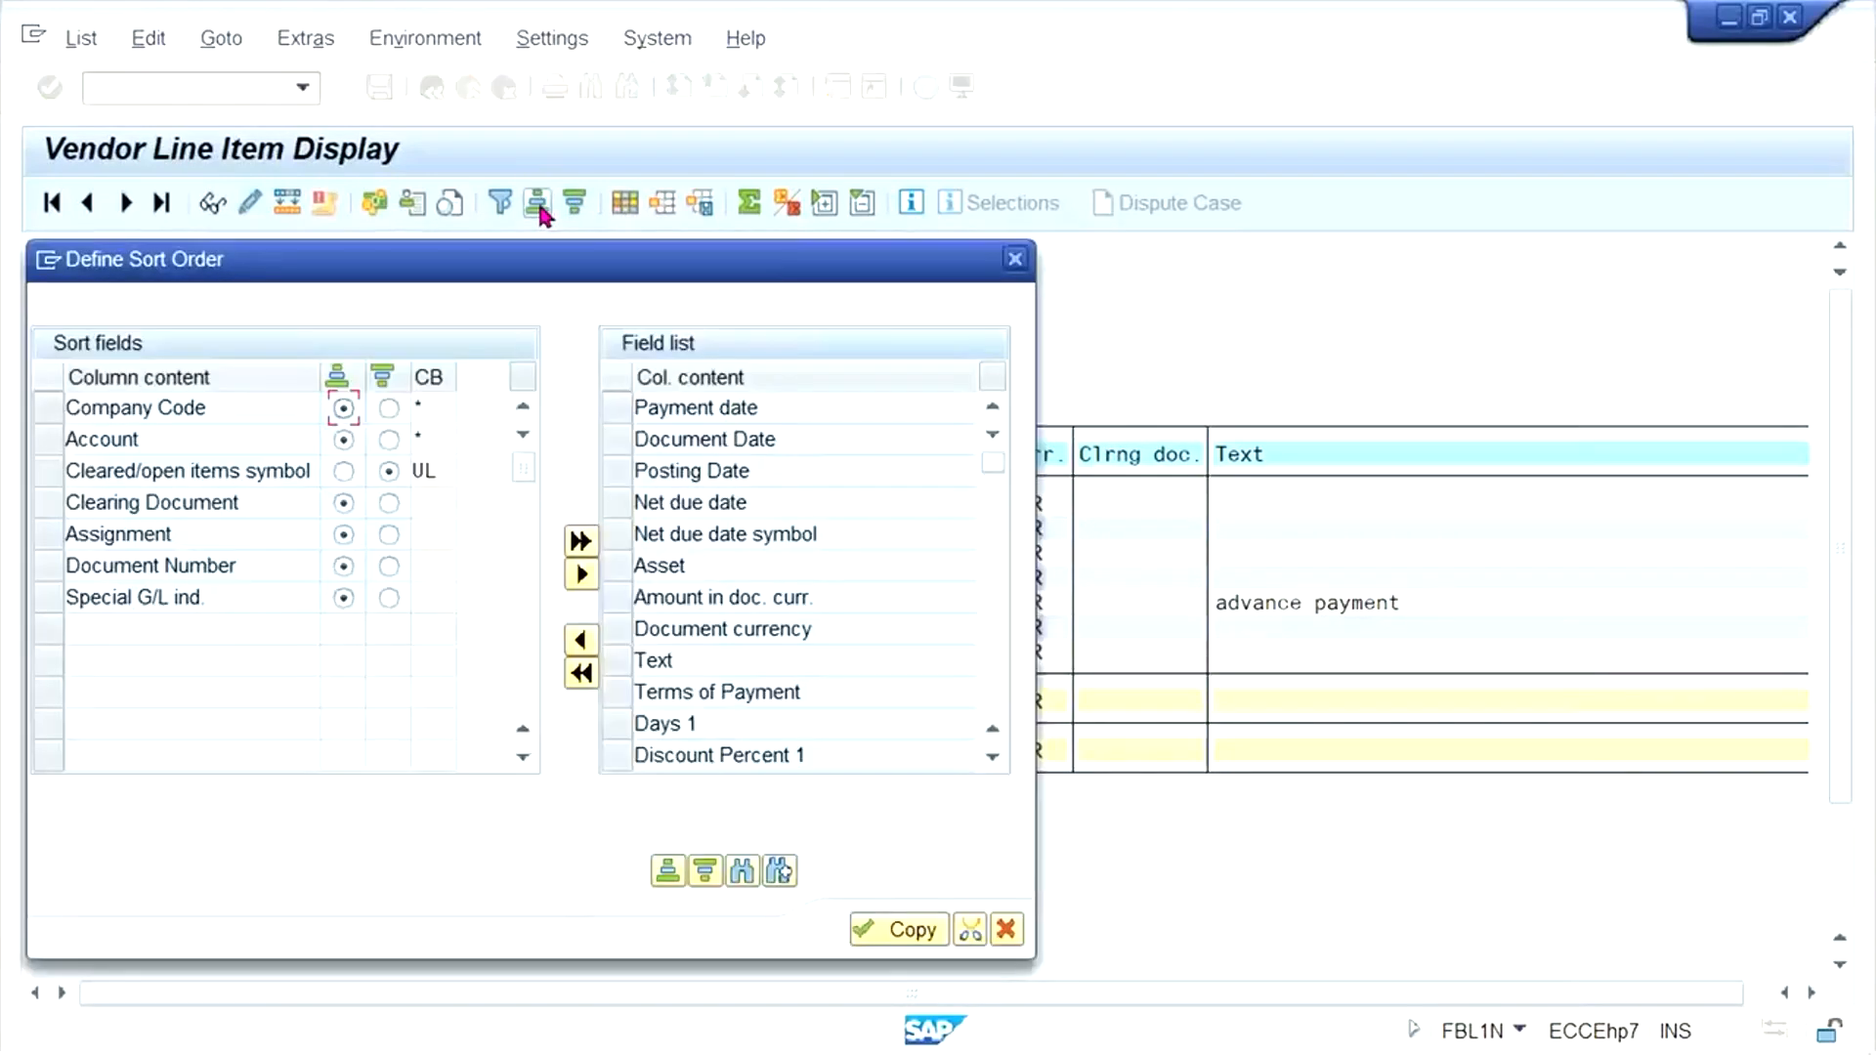
{"action": "left_click", "coordinate": [1015, 259]}
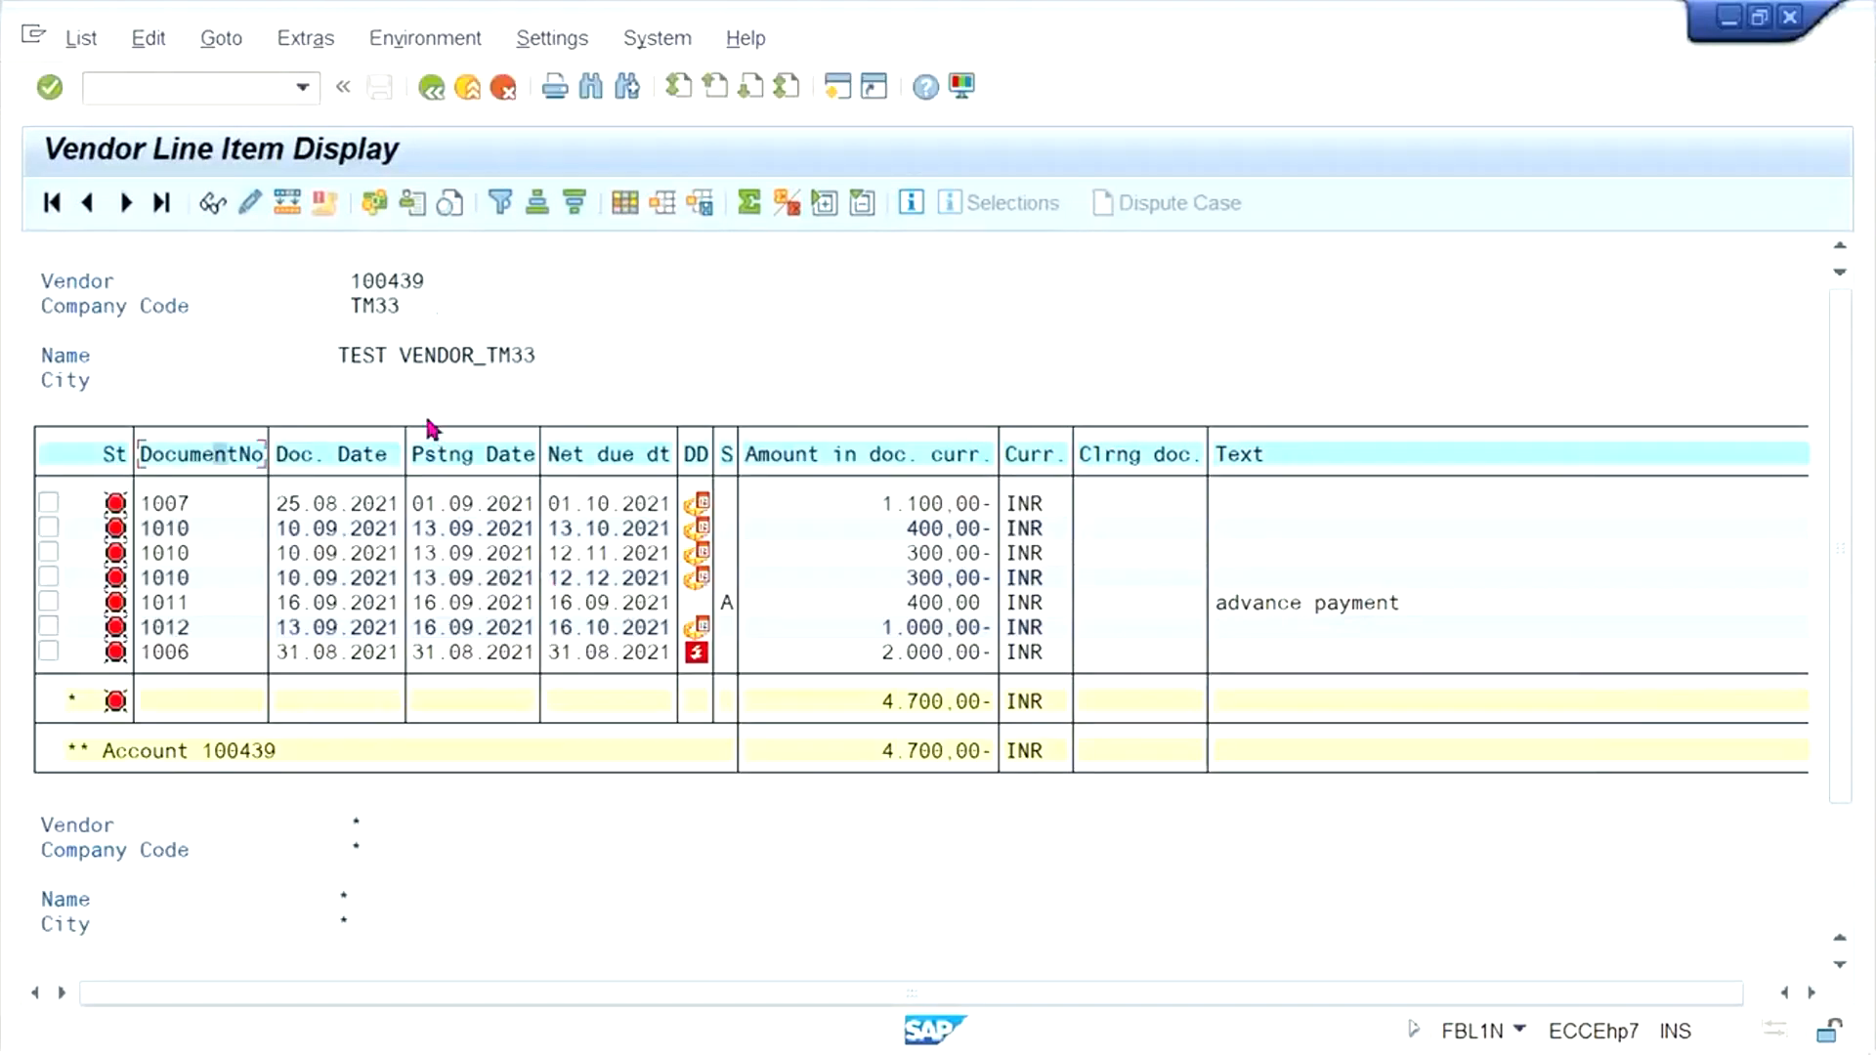
- Sort the vendor line items by document number in ascending order and highlight the advance payment amount
{"action": "left_click", "coordinate": [183, 456]}
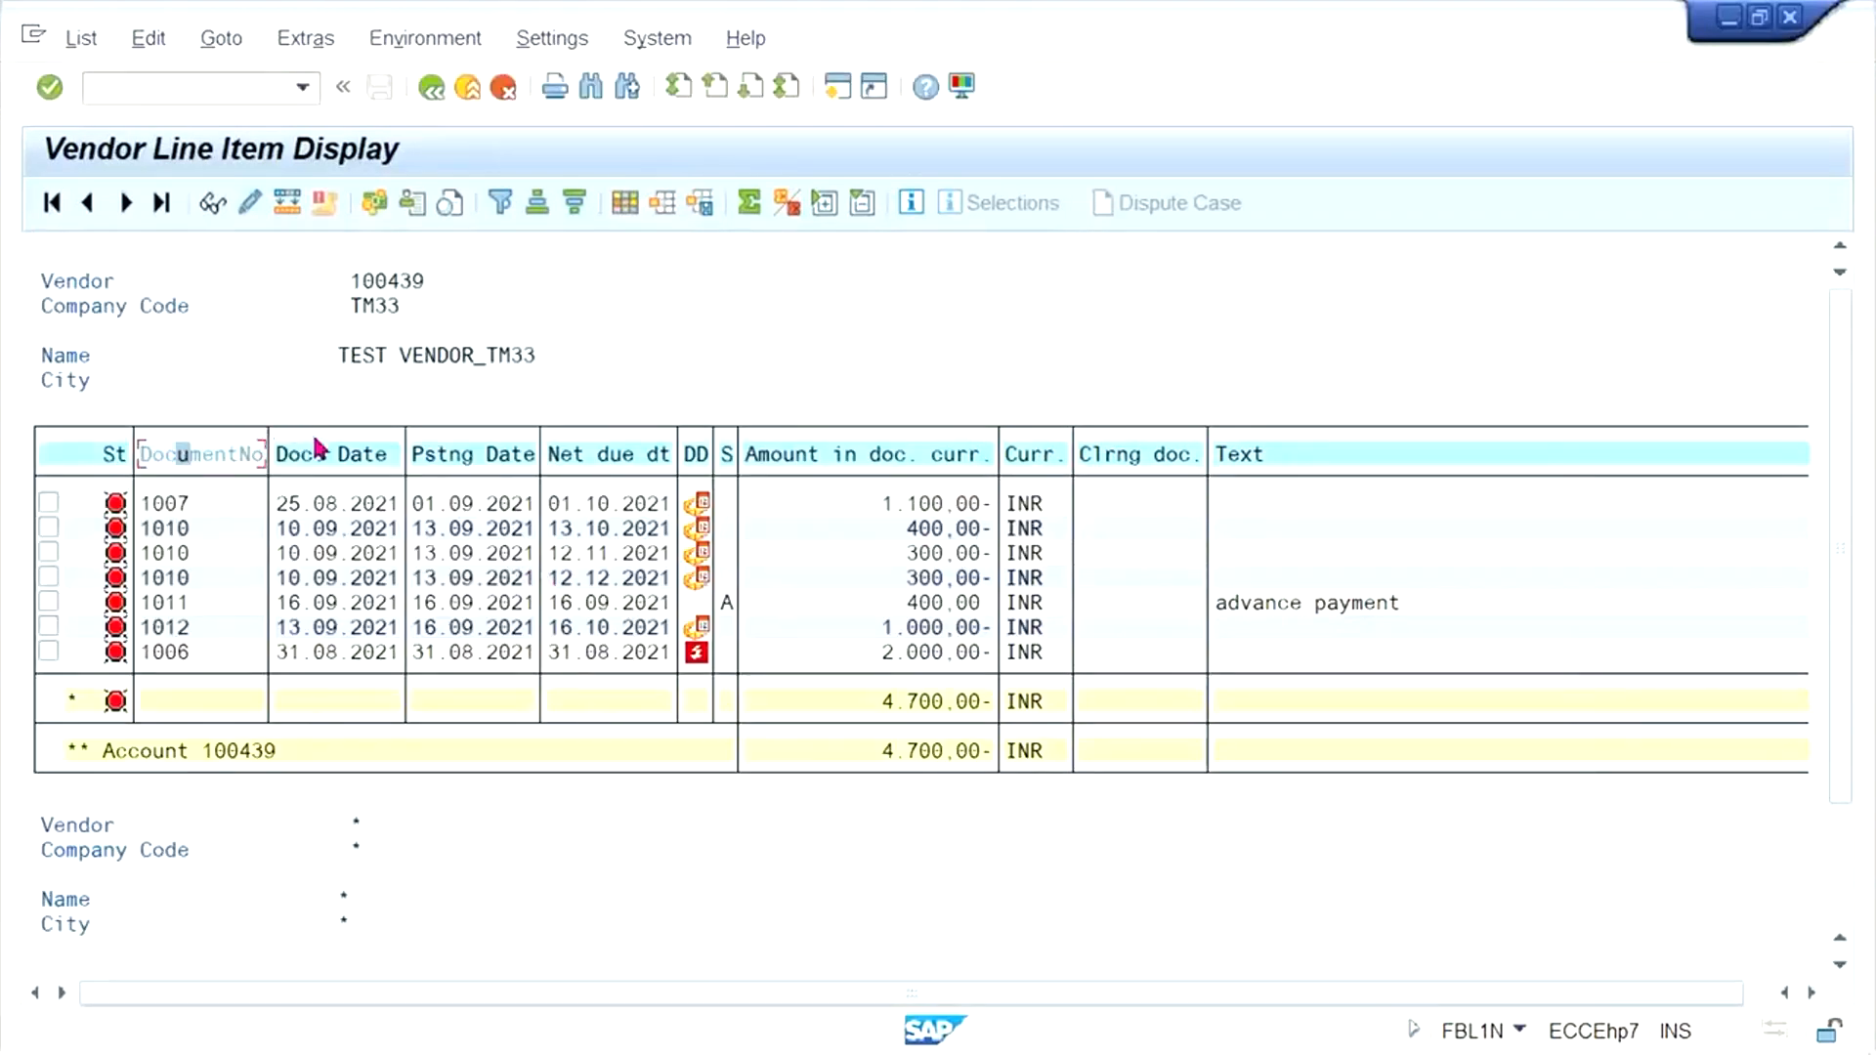
{"action": "left_click", "coordinate": [536, 205]}
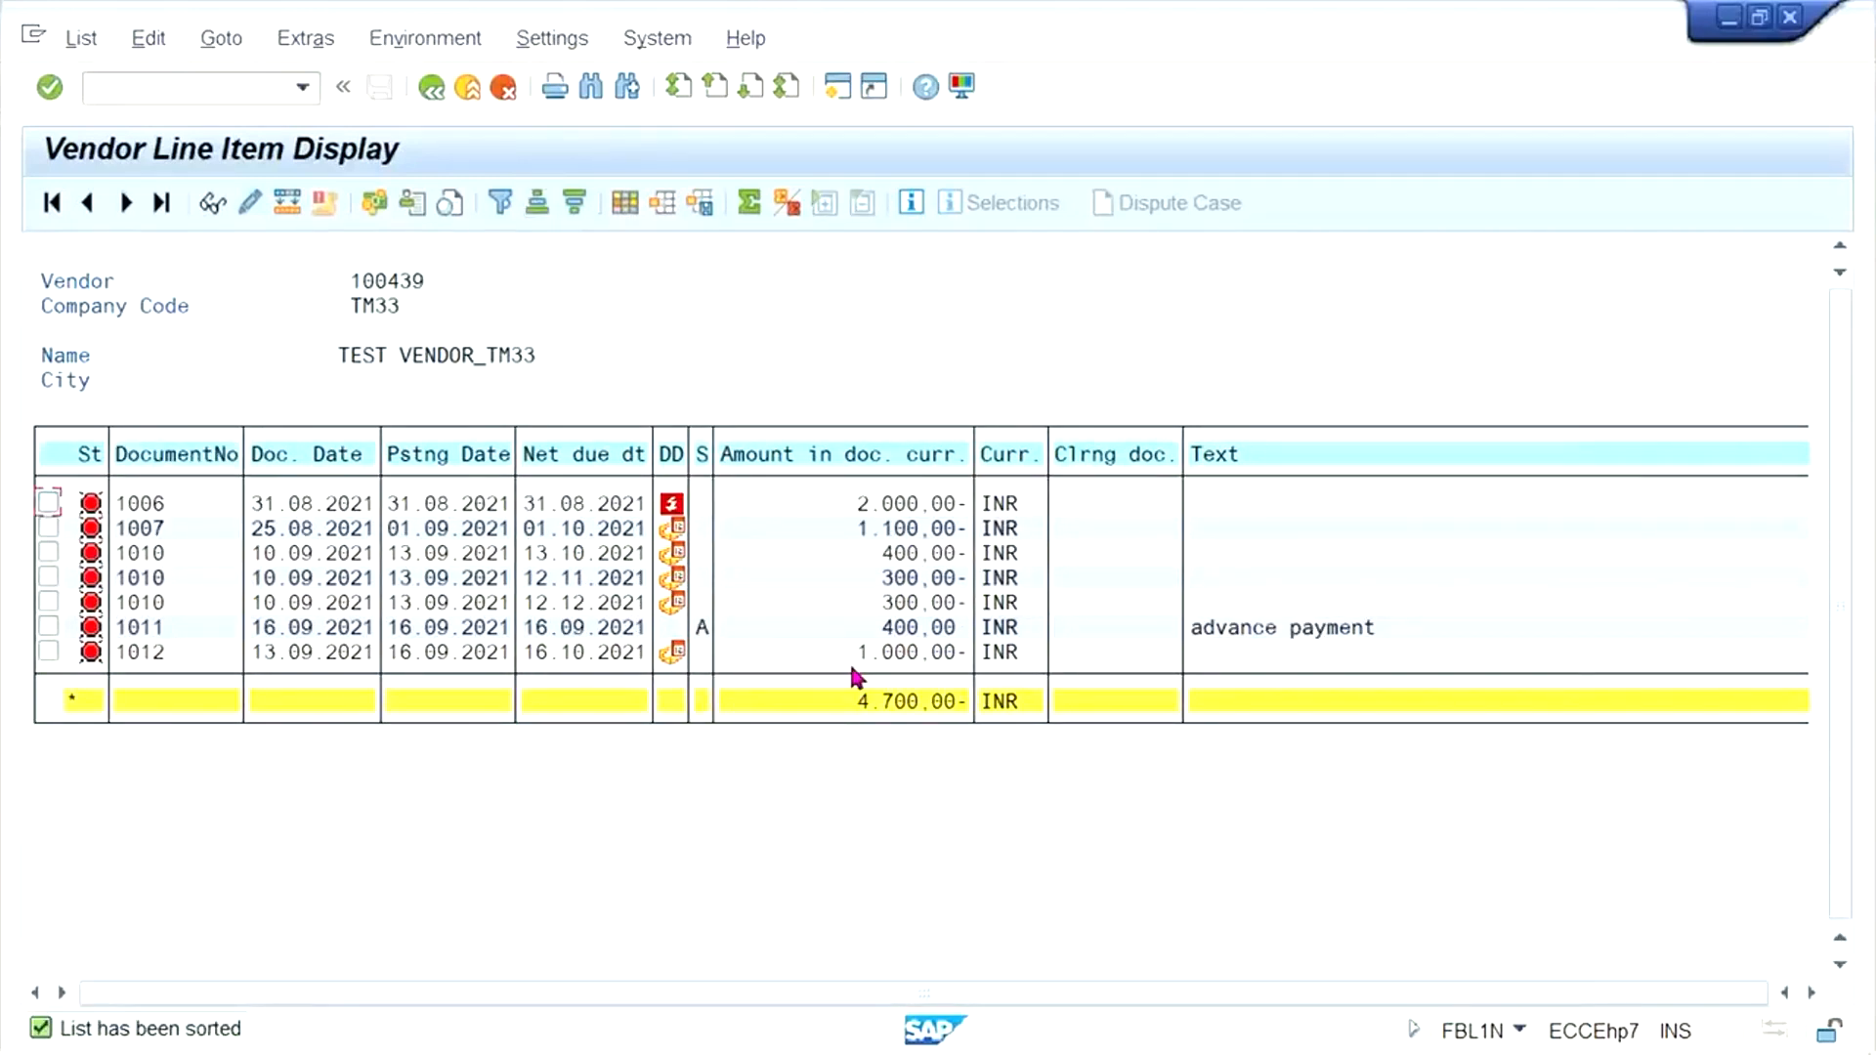
{"action": "left_click", "coordinate": [884, 628]}
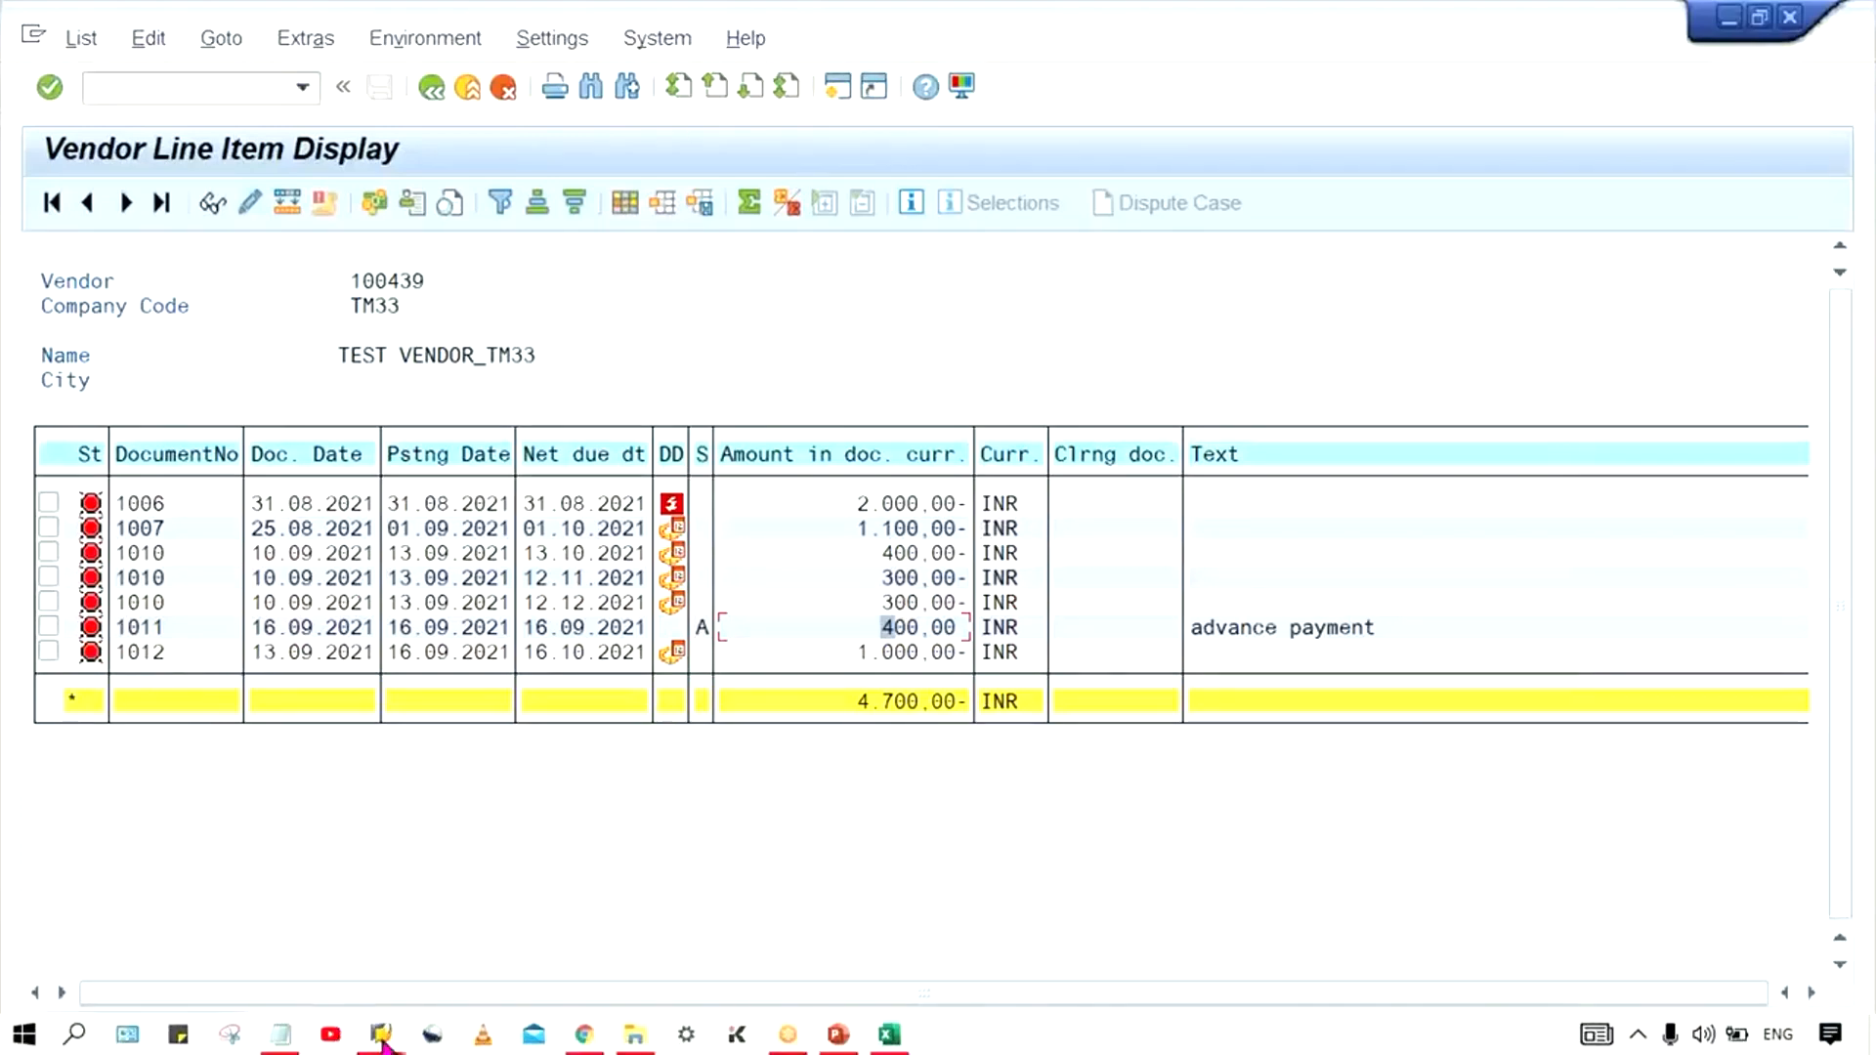
- Return to the vendor invoice entry session and start transaction F-53 for outgoing payments
{"action": "left_click", "coordinate": [381, 1034]}
{"action": "left_click", "coordinate": [764, 924]}
{"action": "left_click", "coordinate": [211, 95]}
{"action": "type", "text": "/N"}
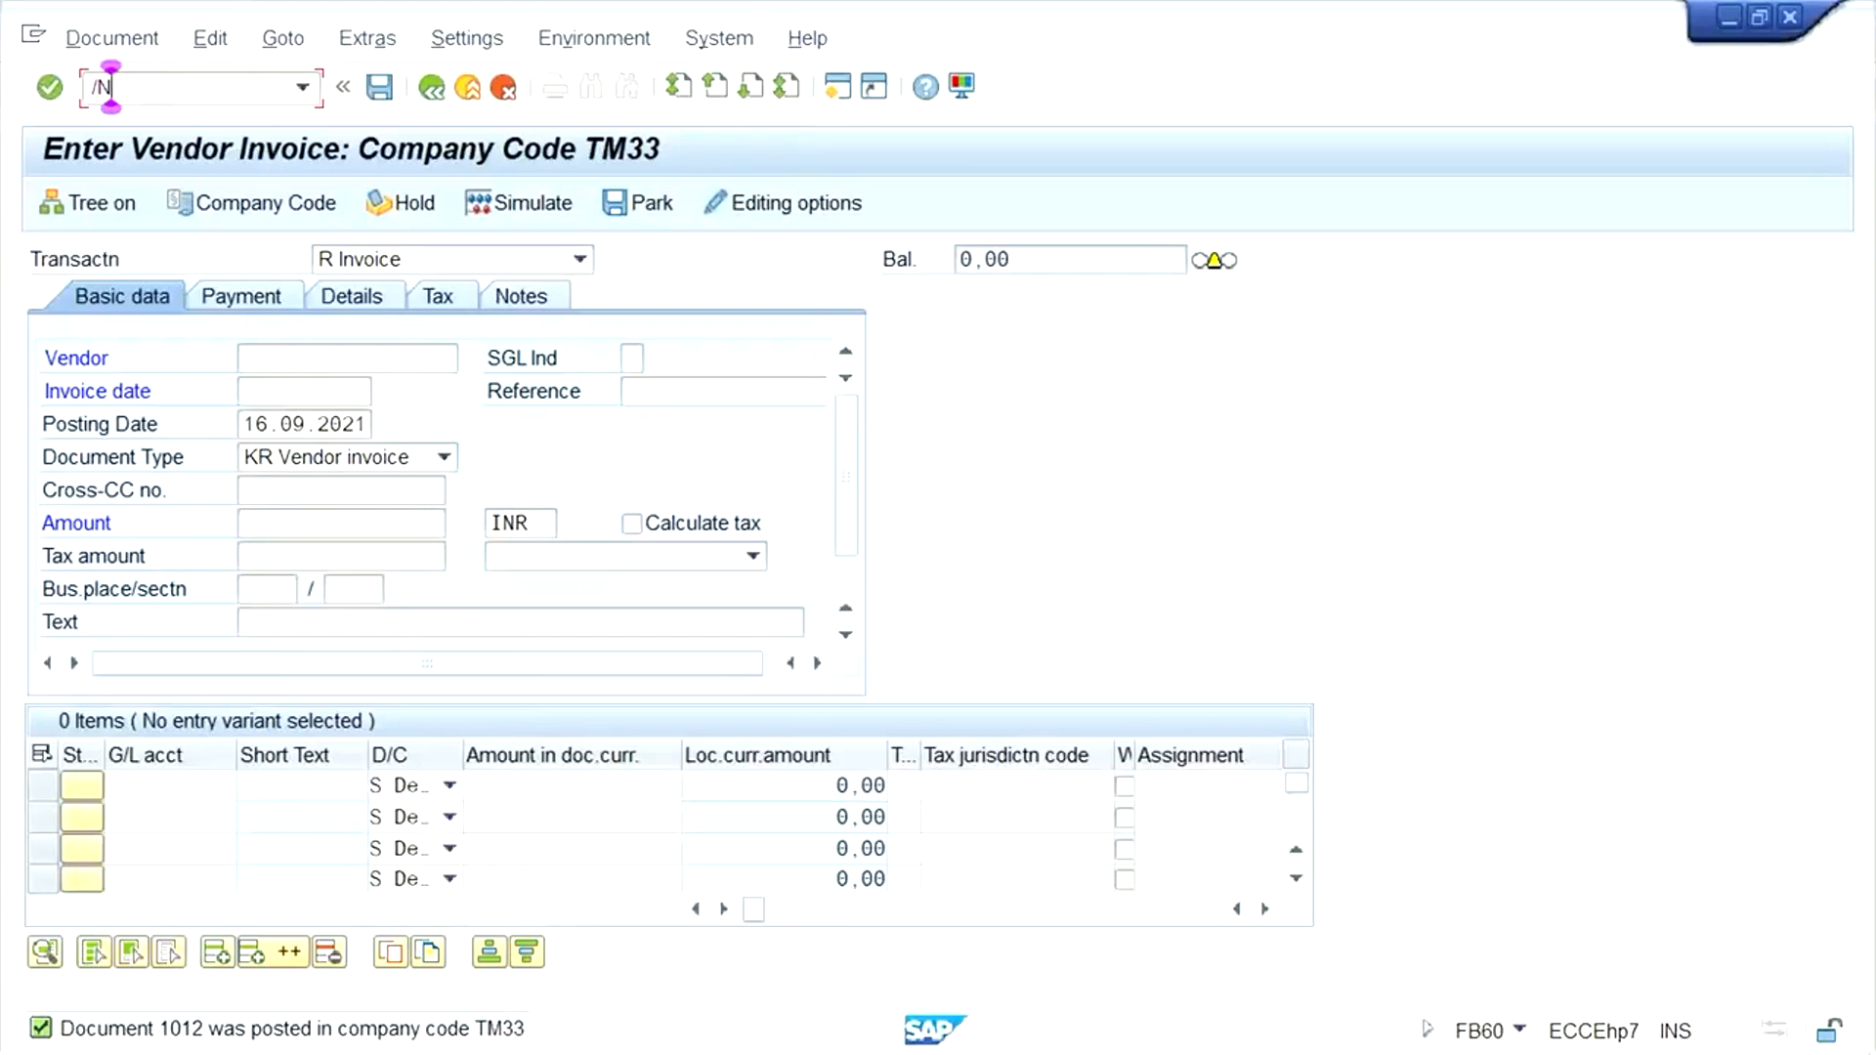
{"action": "type", "text": "F-53"}
{"action": "key", "text": "Return"}
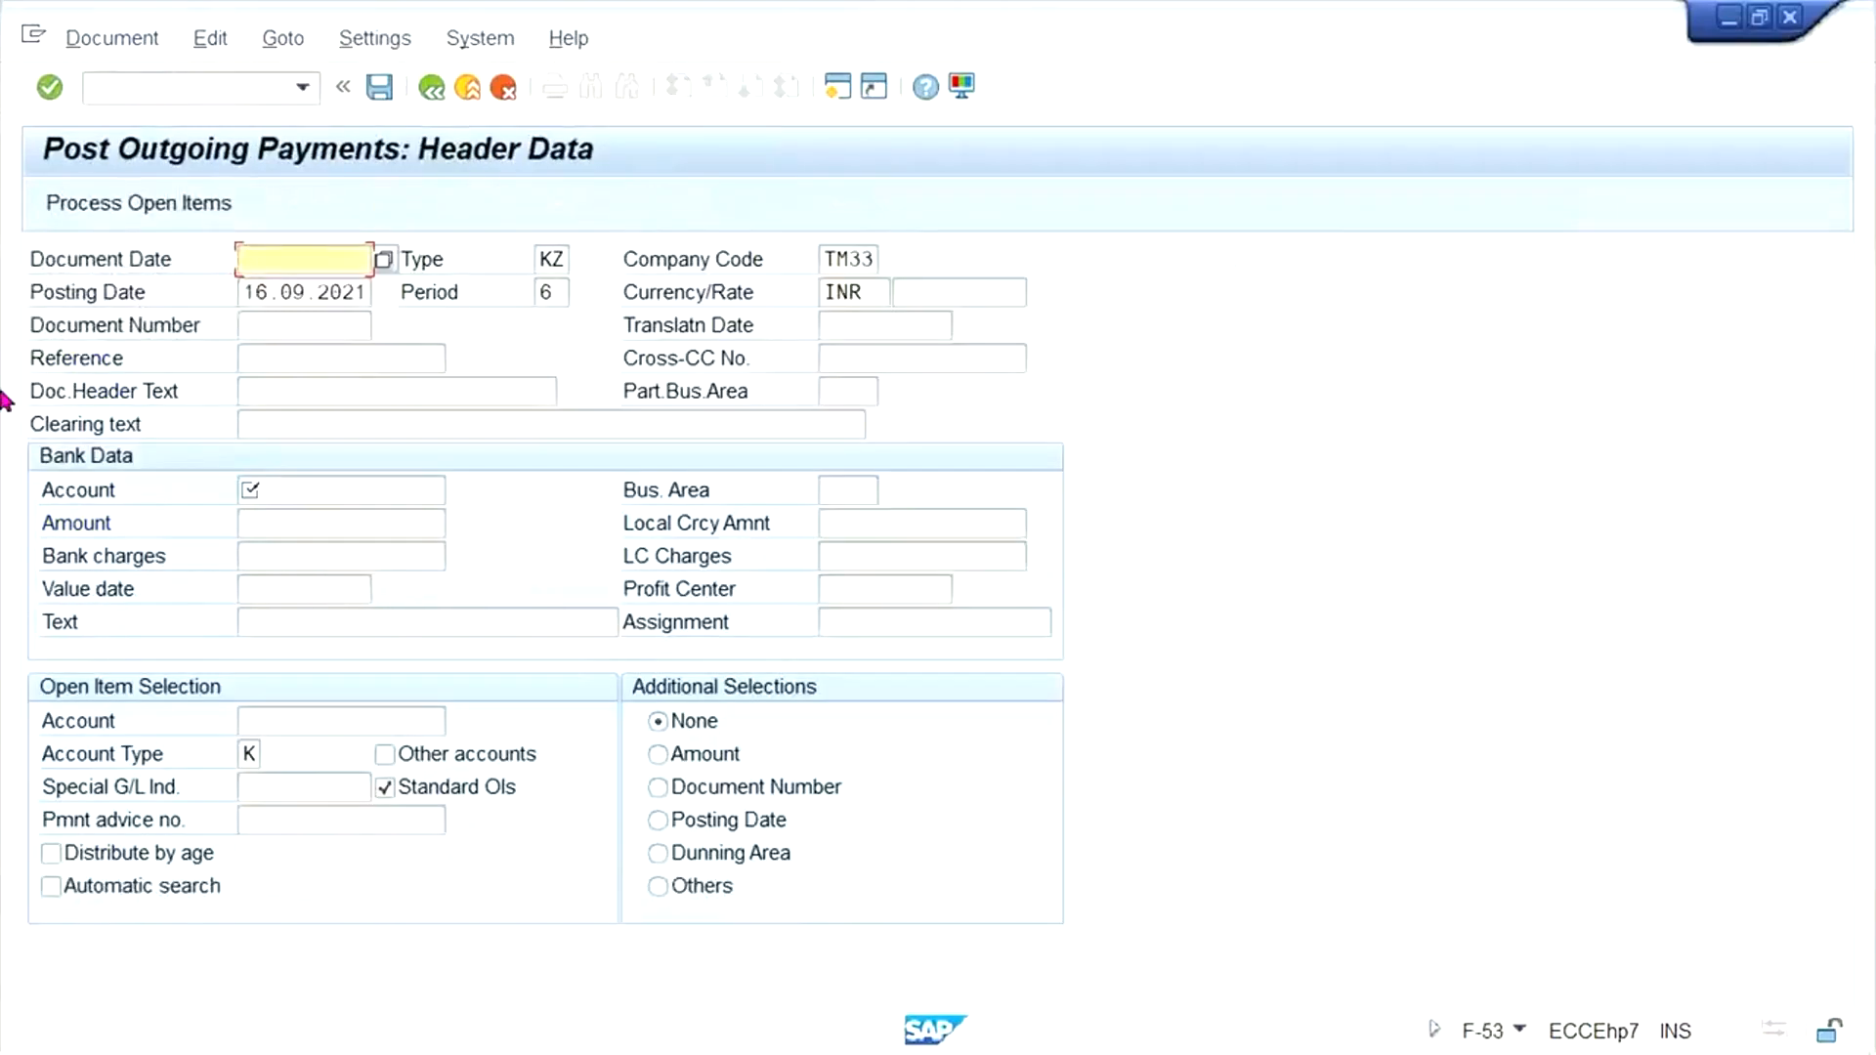
- Fill in the payment header with document date 16.09.2021, bank G/L account 1000 and amount 600
{"action": "left_click", "coordinate": [284, 291]}
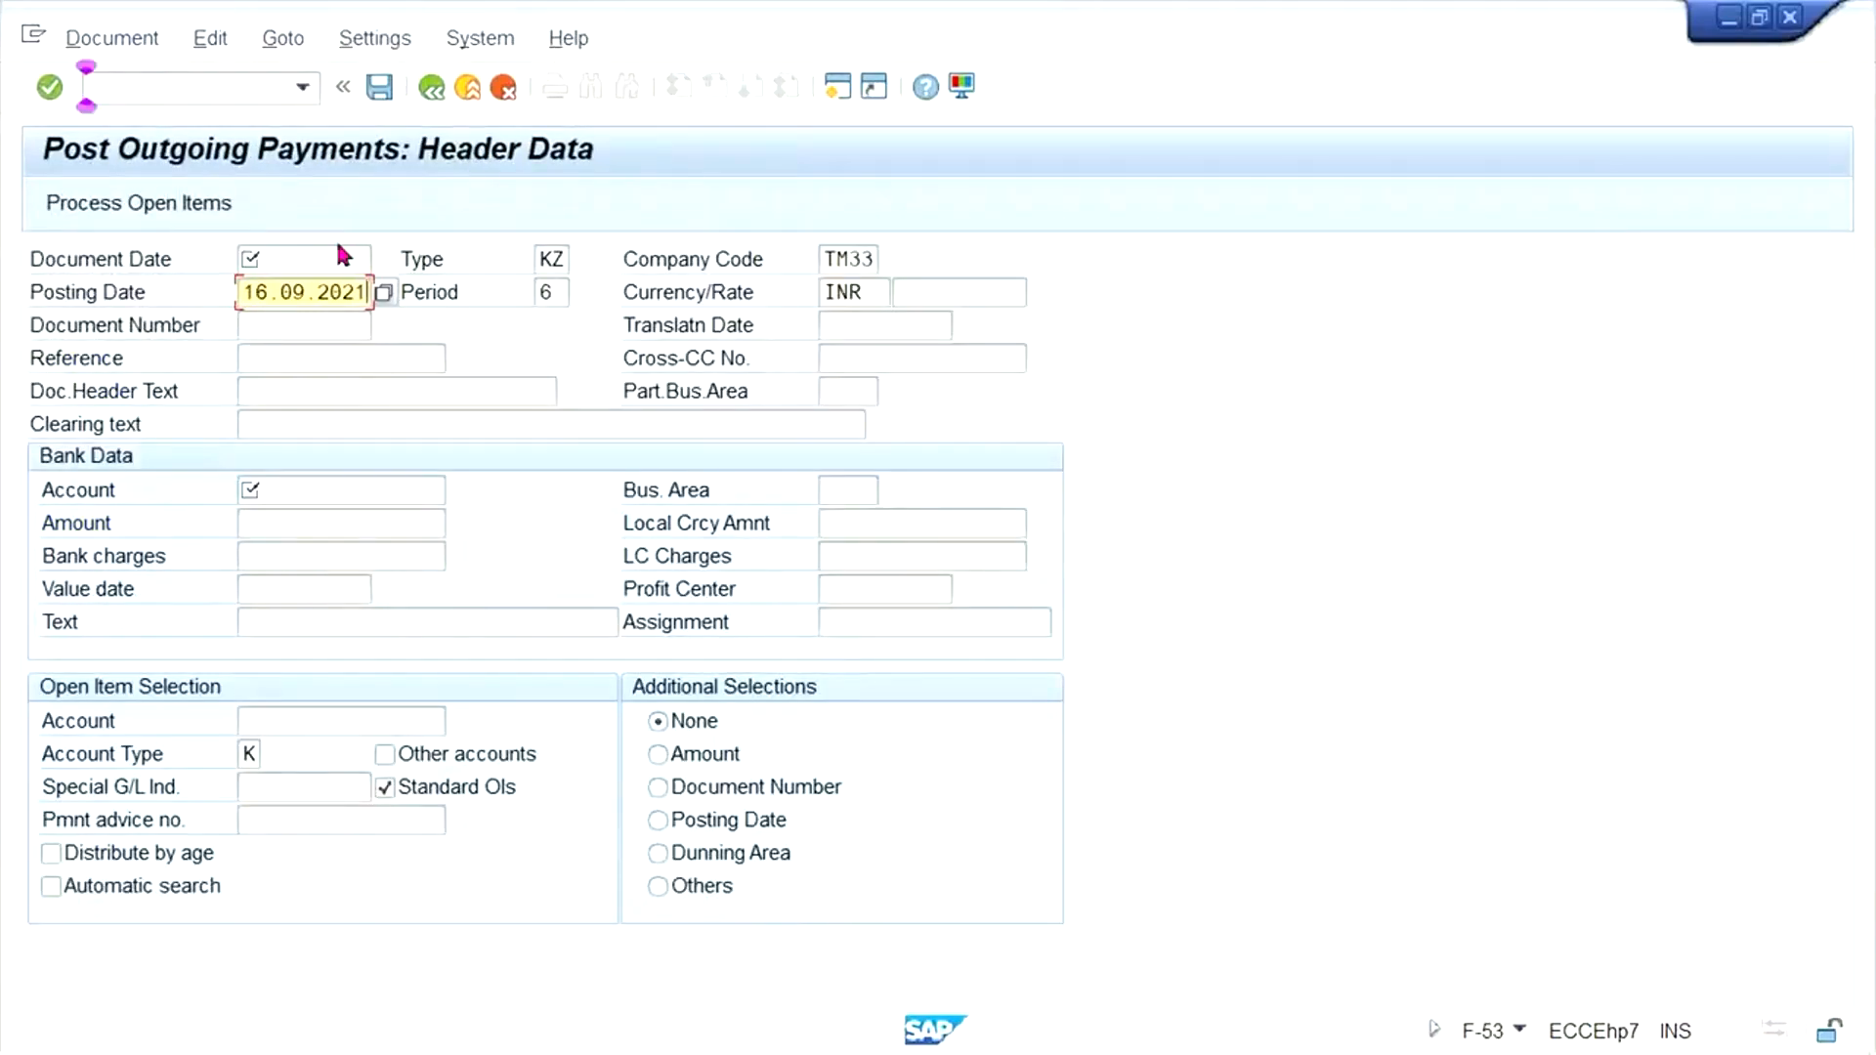
{"action": "left_click", "coordinate": [310, 258]}
{"action": "type", "text": "16.09.2021"}
{"action": "left_click", "coordinate": [317, 490]}
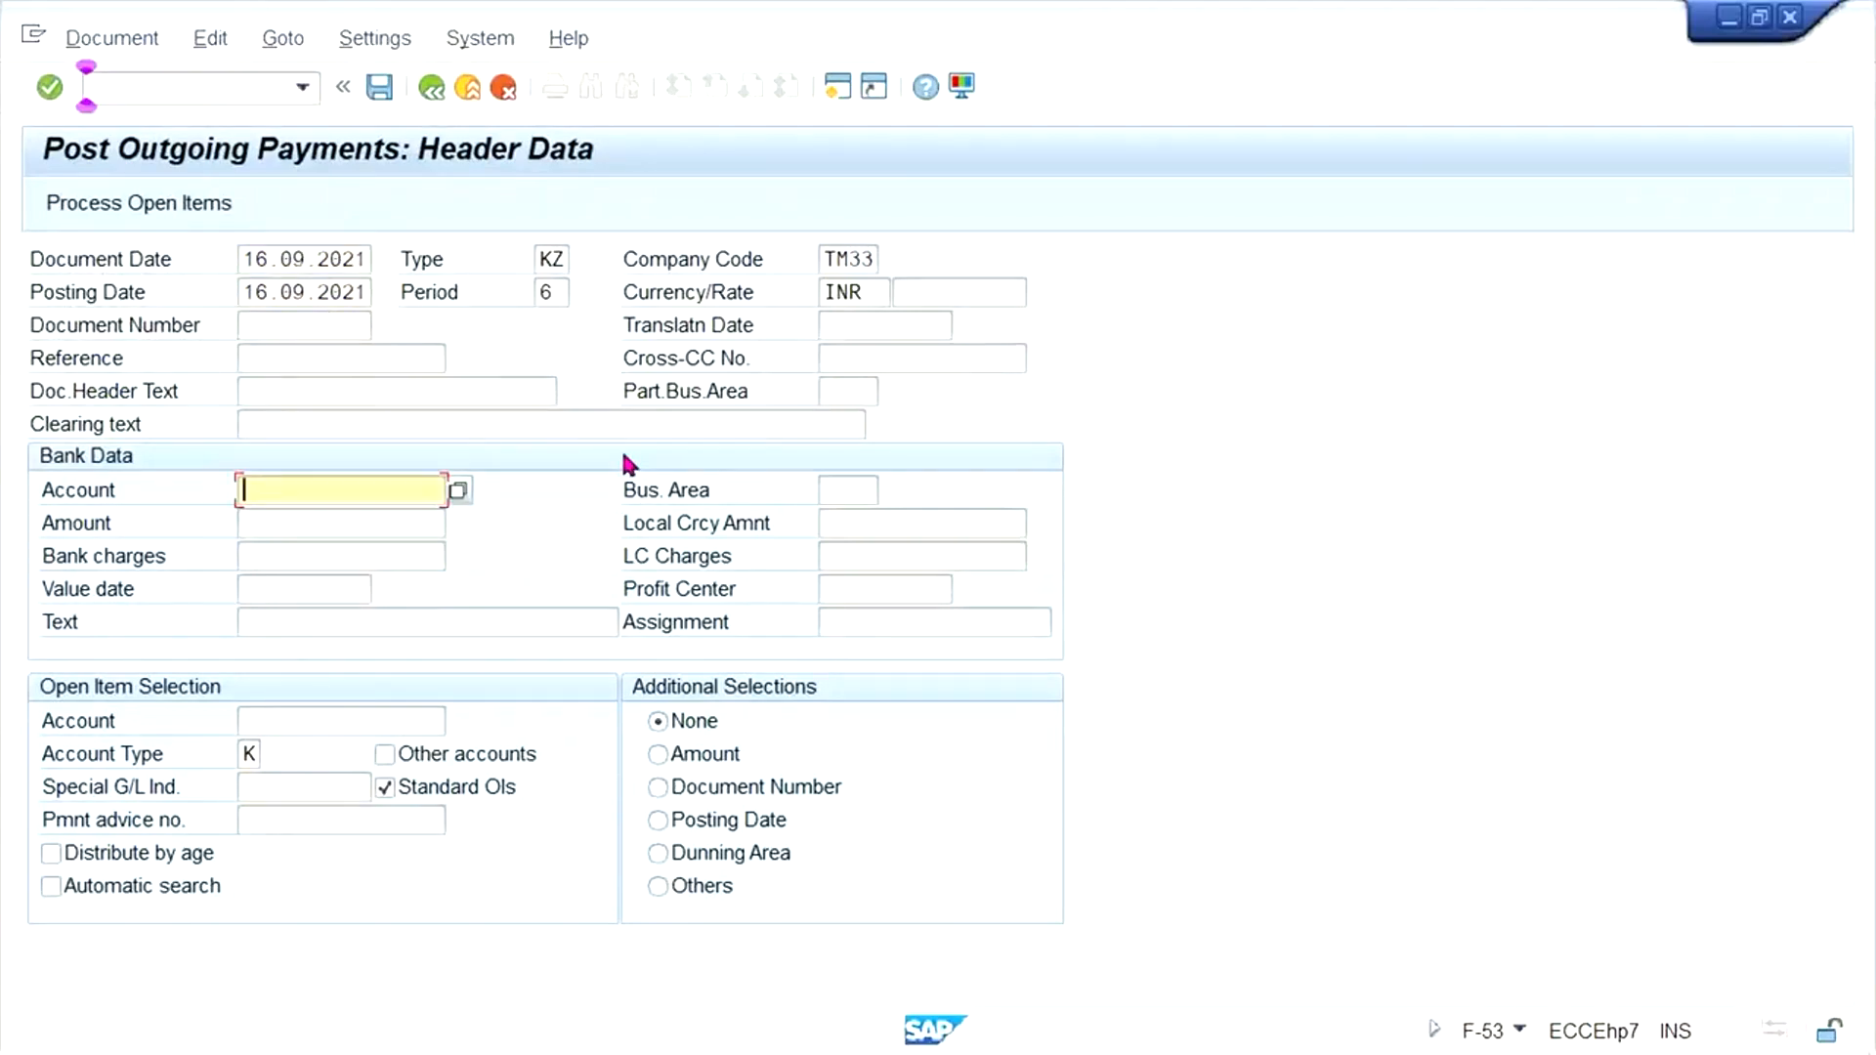
{"action": "type", "text": "1000"}
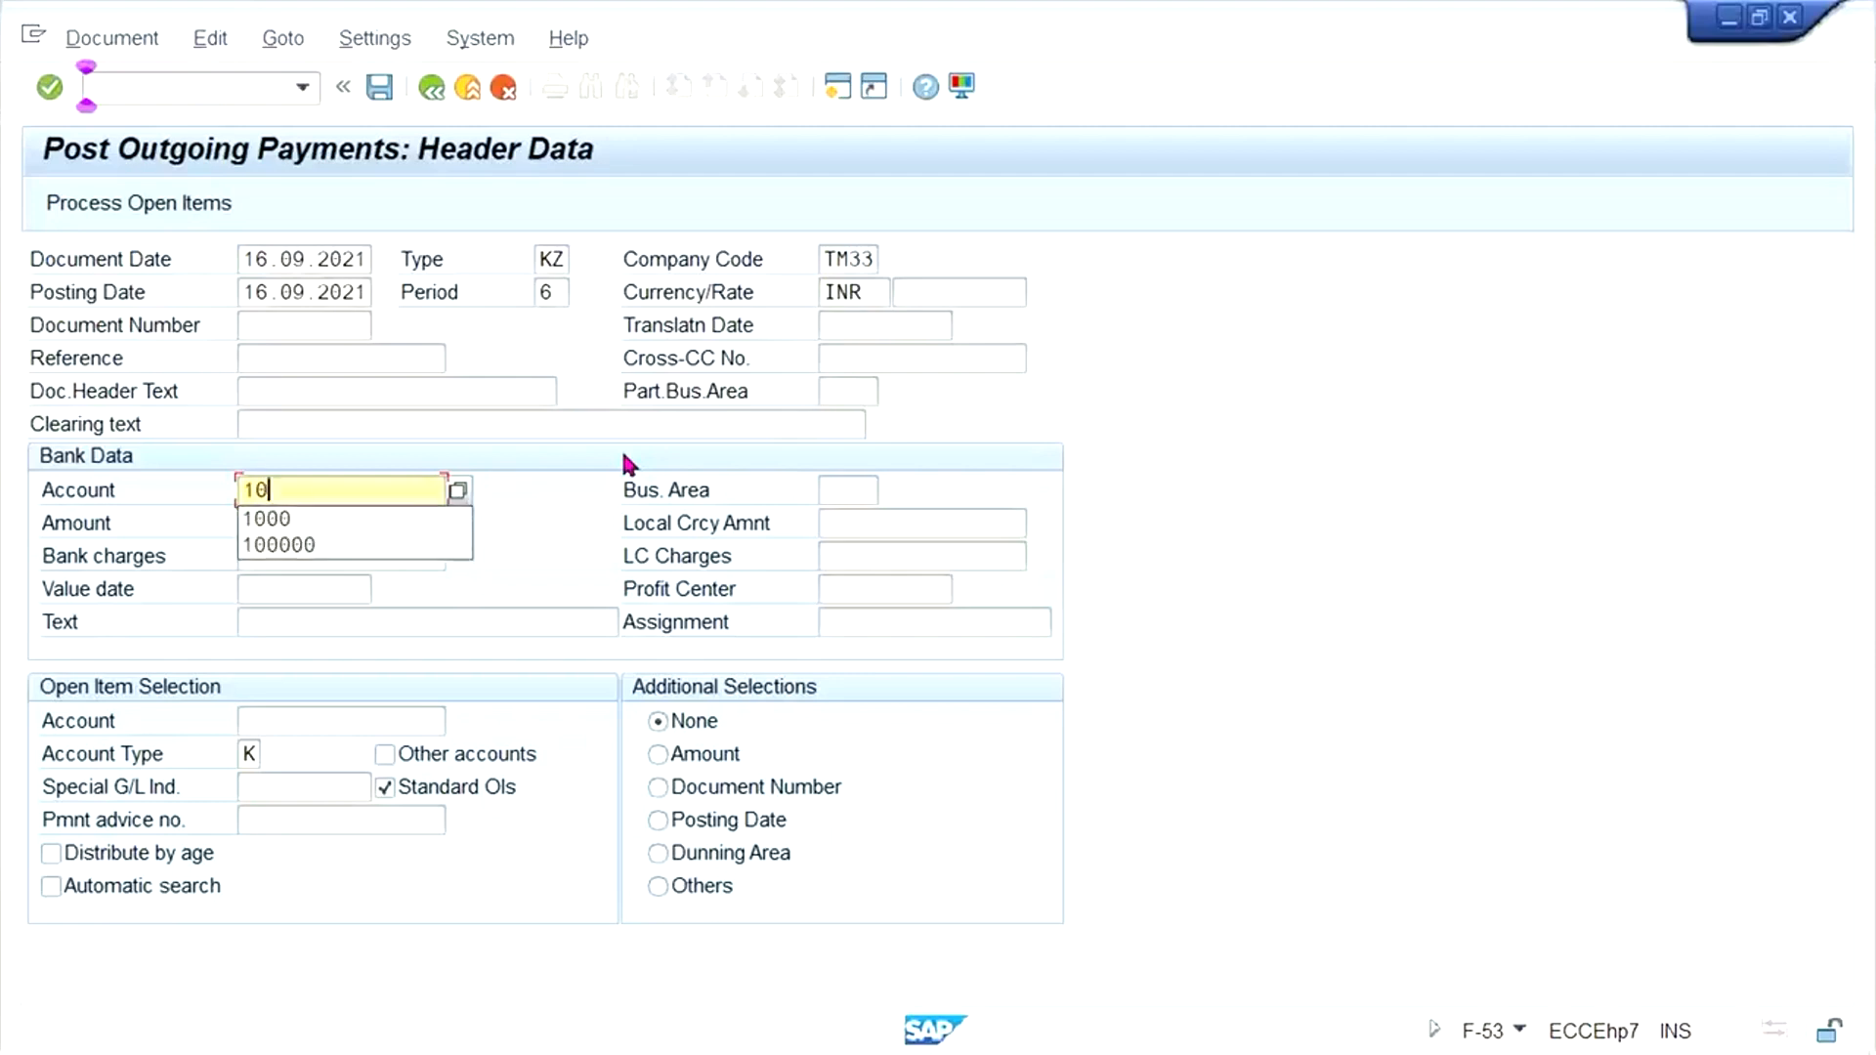
{"action": "key", "text": "Tab"}
{"action": "key", "text": "Tab"}
{"action": "key", "text": "shift+Tab"}
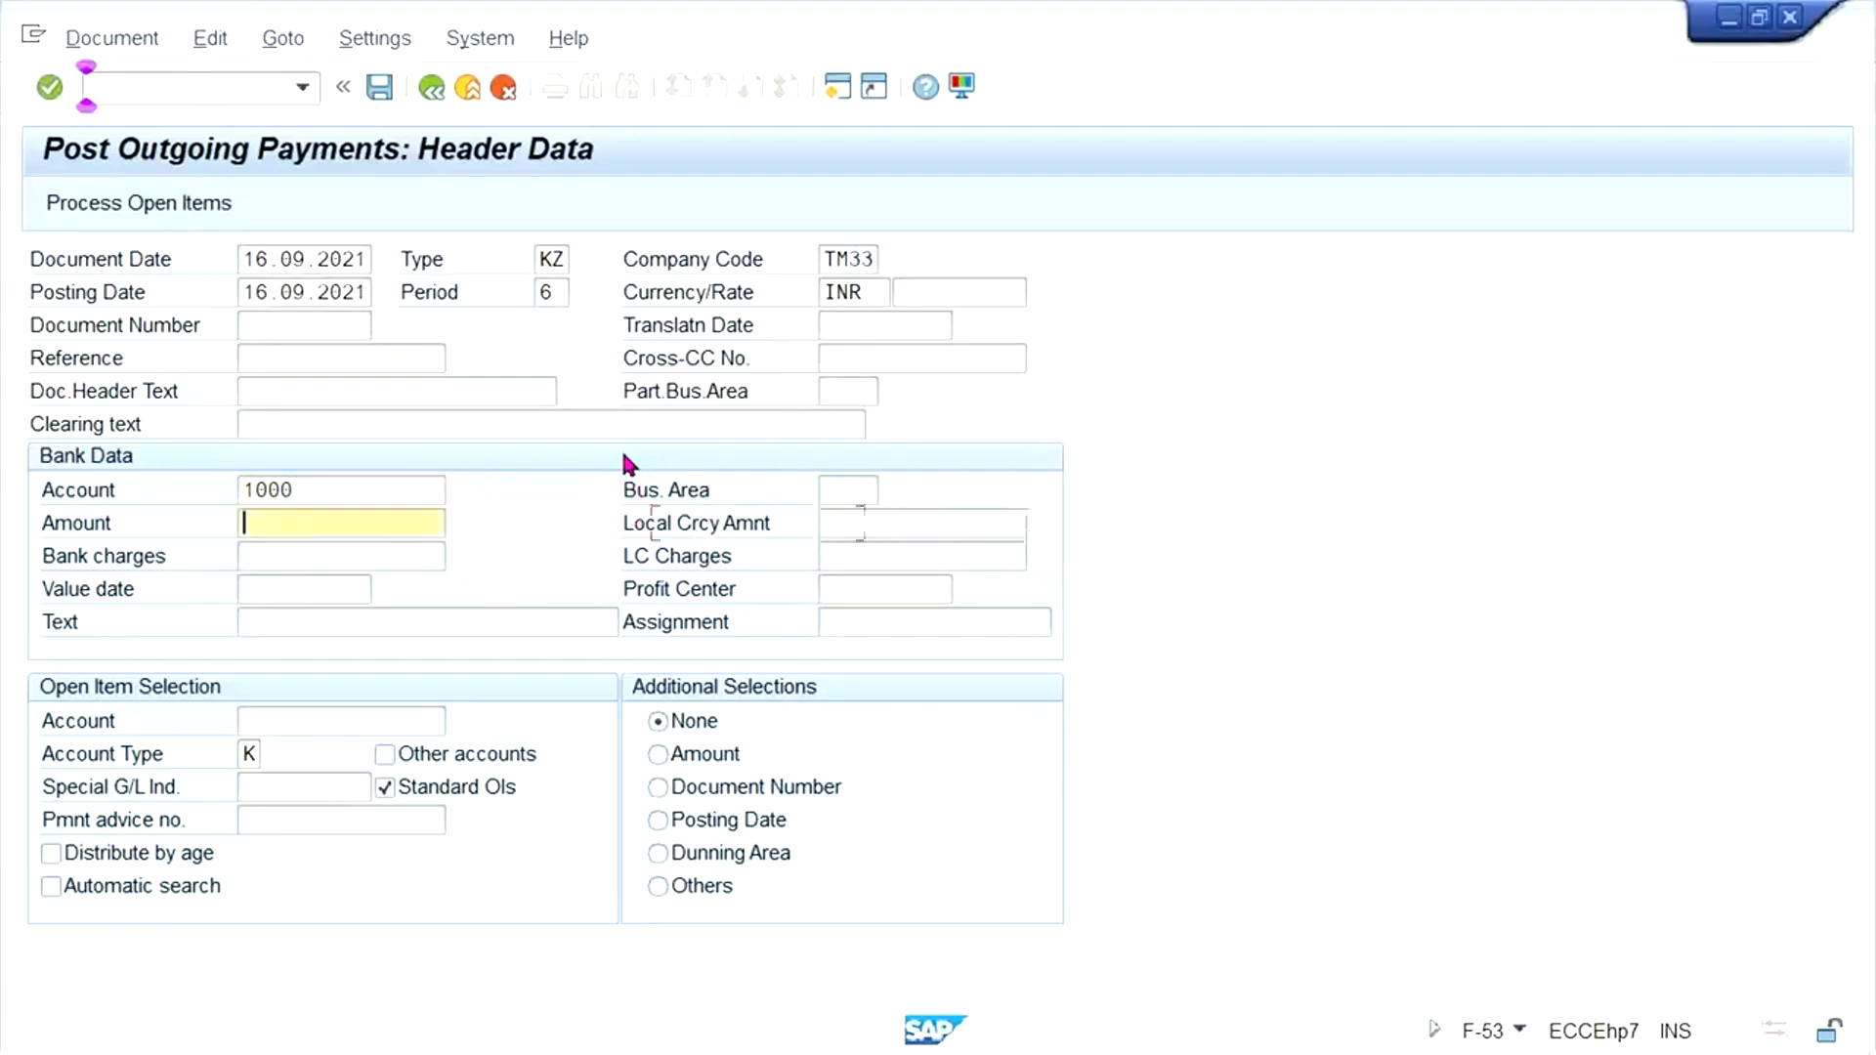
{"action": "type", "text": "600"}
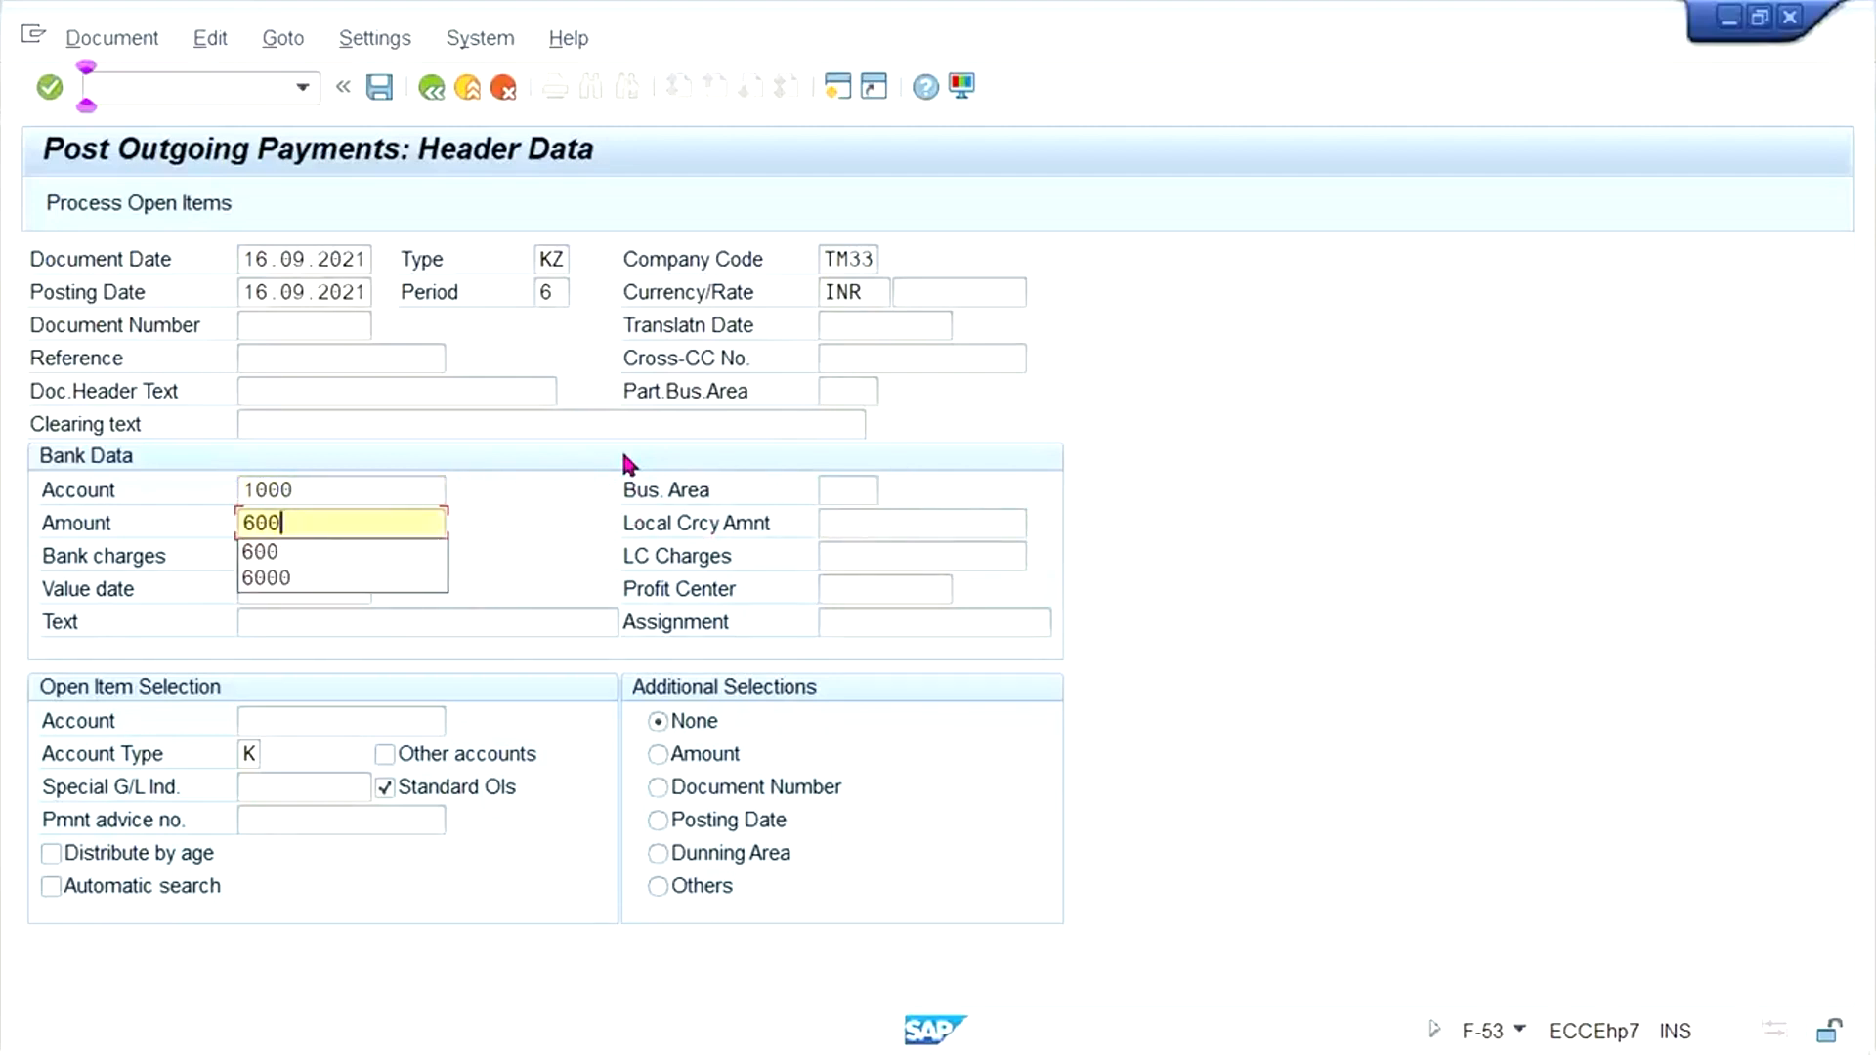
{"action": "left_click", "coordinate": [1256, 493]}
{"action": "key", "text": "Return"}
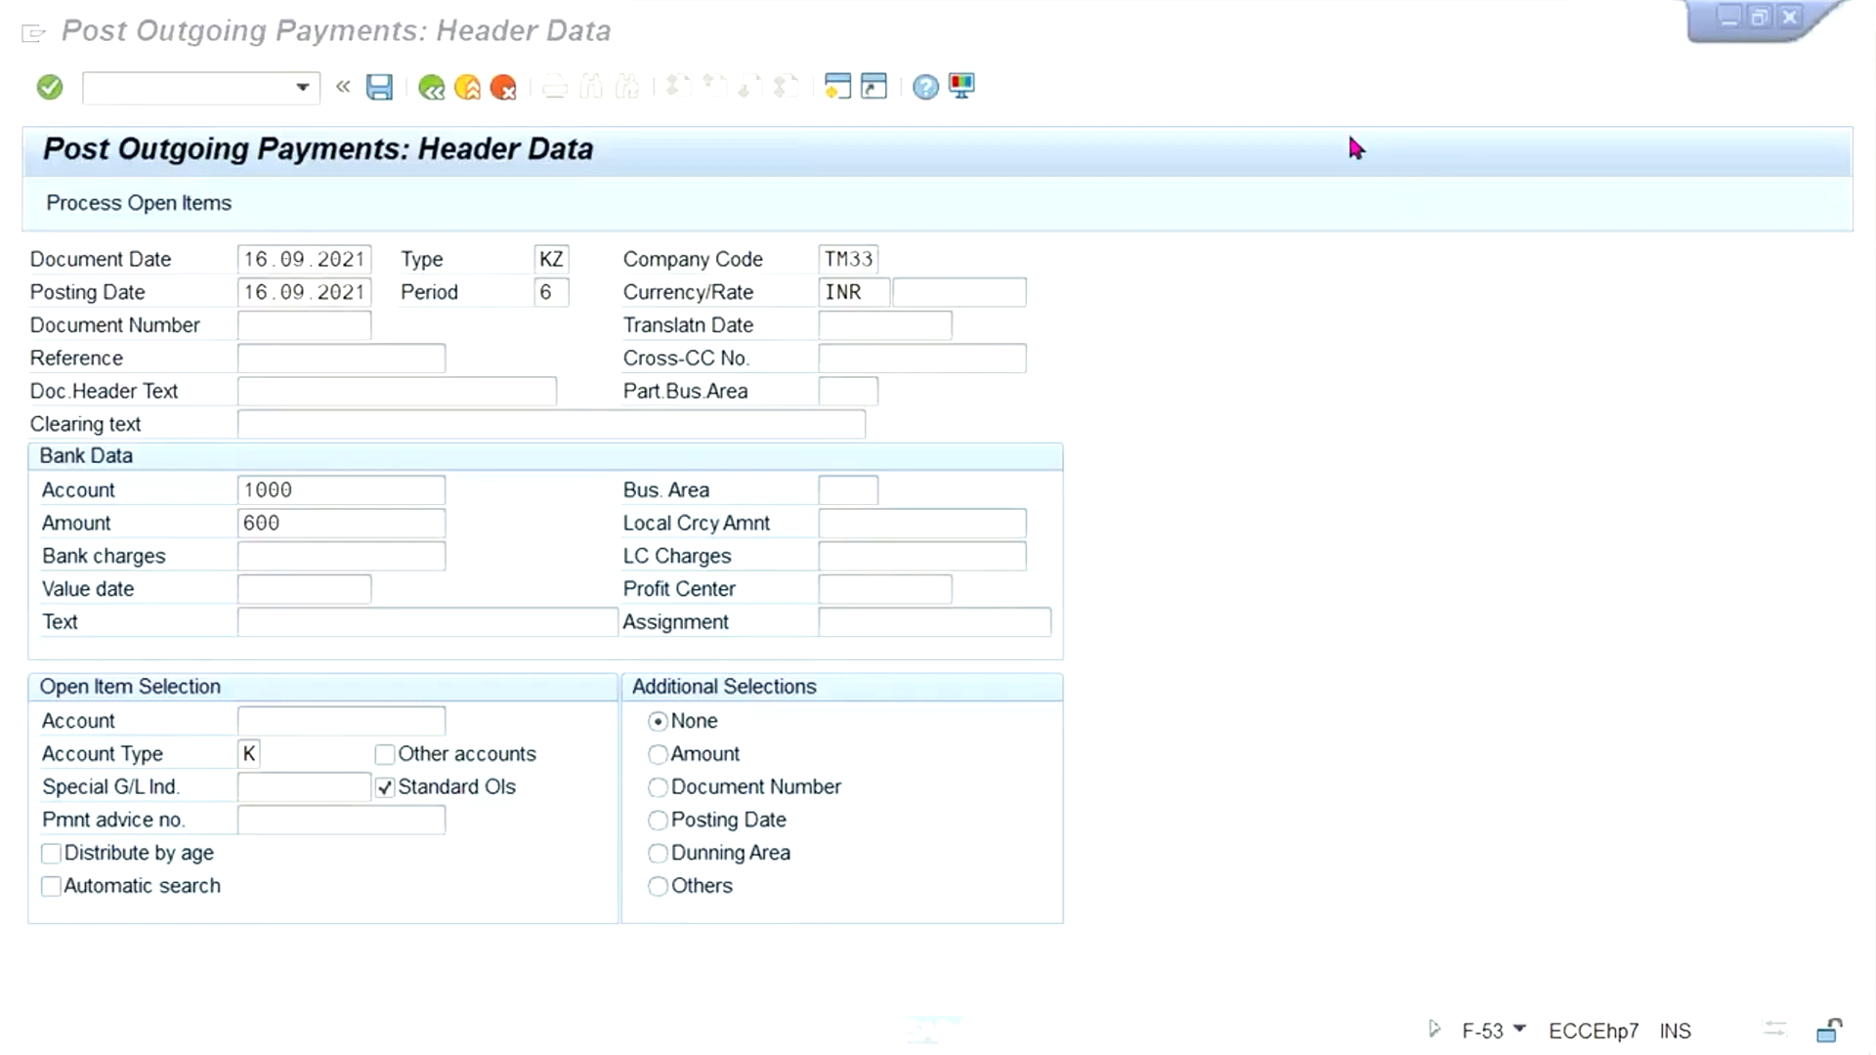
- Enter the test vendor's account number and special G/L indicator A as open item selection, and process the open items
{"action": "left_click", "coordinate": [302, 711]}
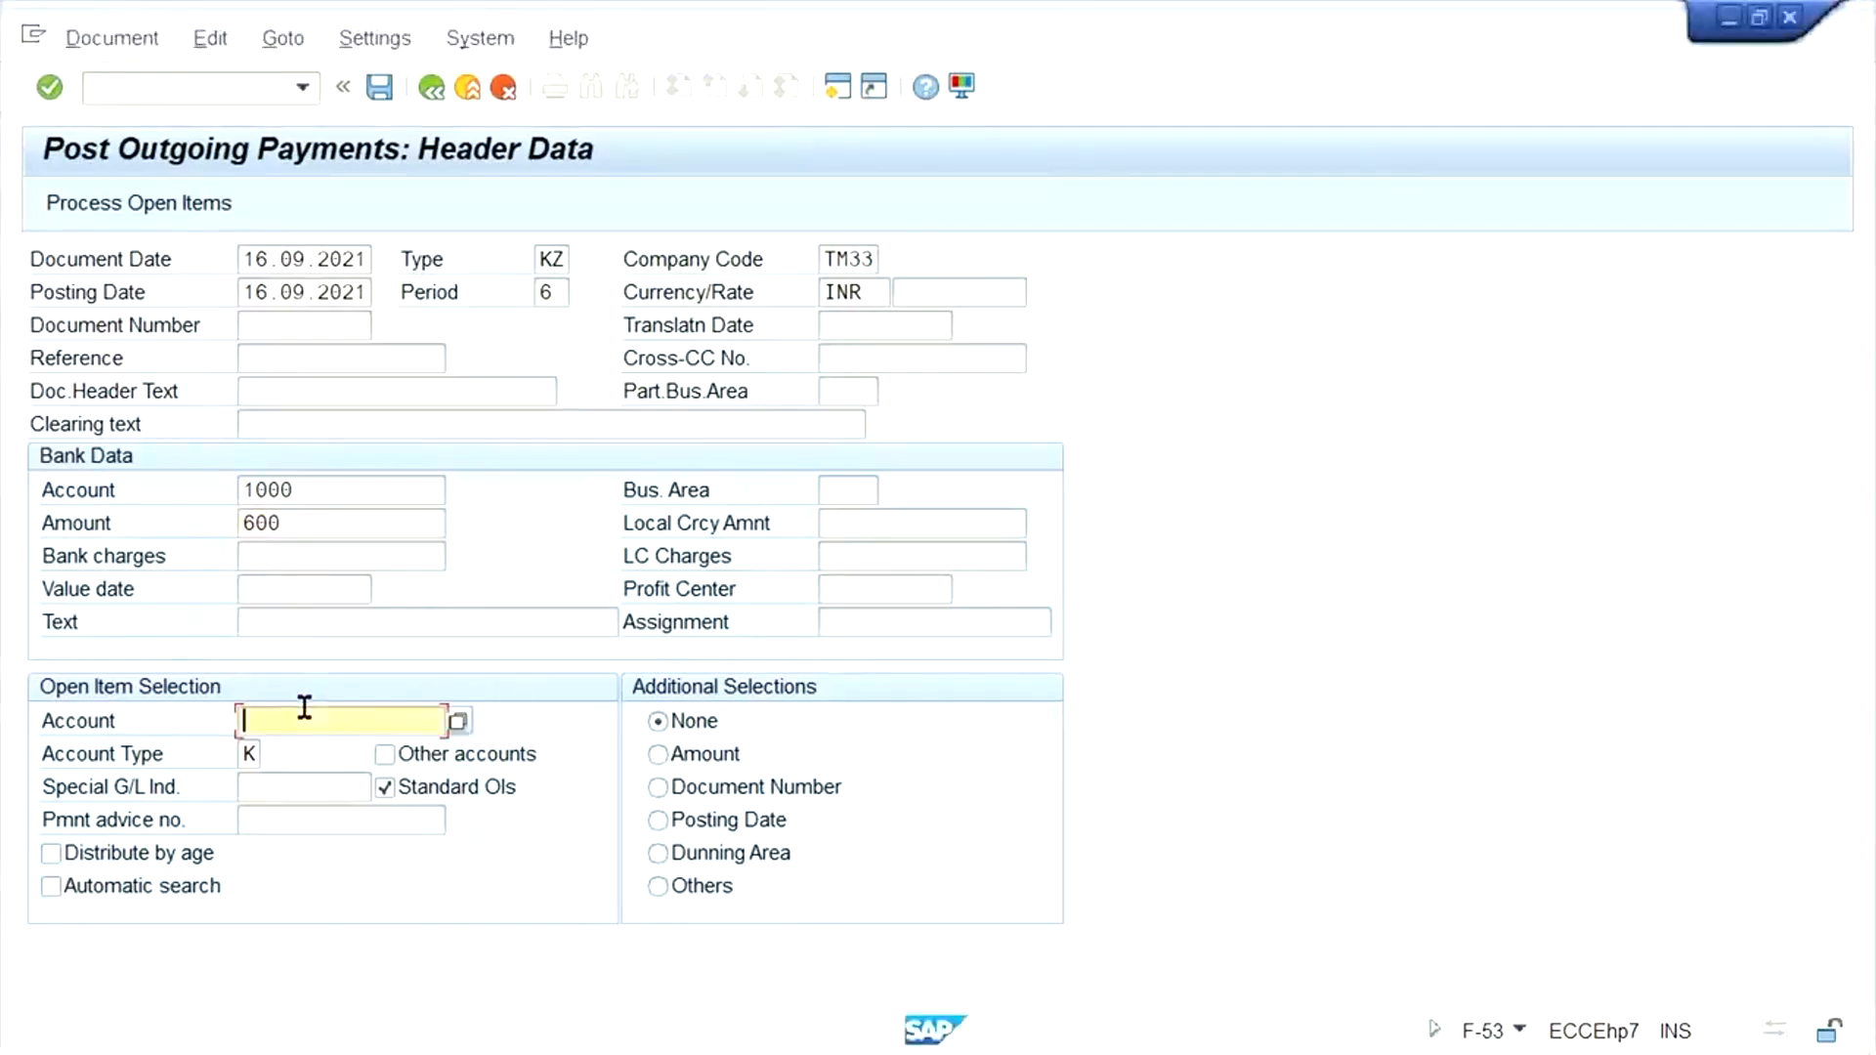
{"action": "left_click", "coordinate": [293, 752]}
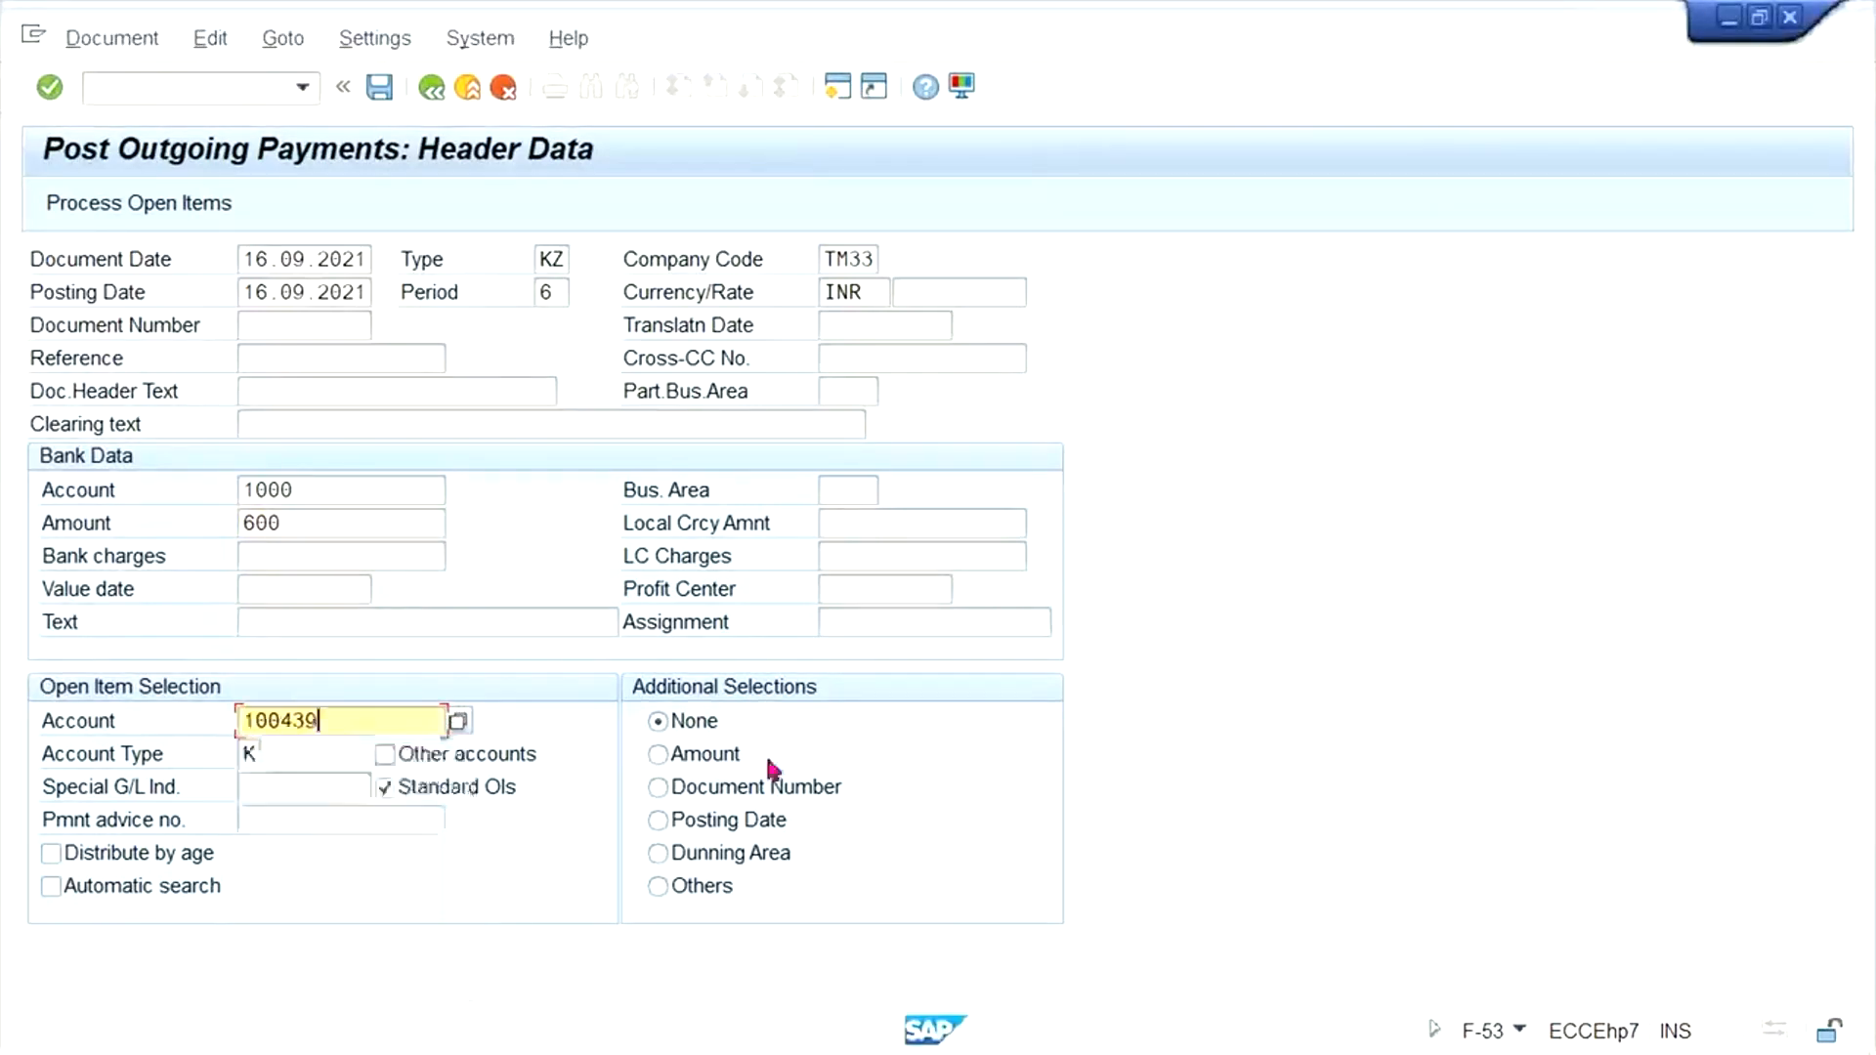
{"action": "left_click", "coordinate": [251, 785]}
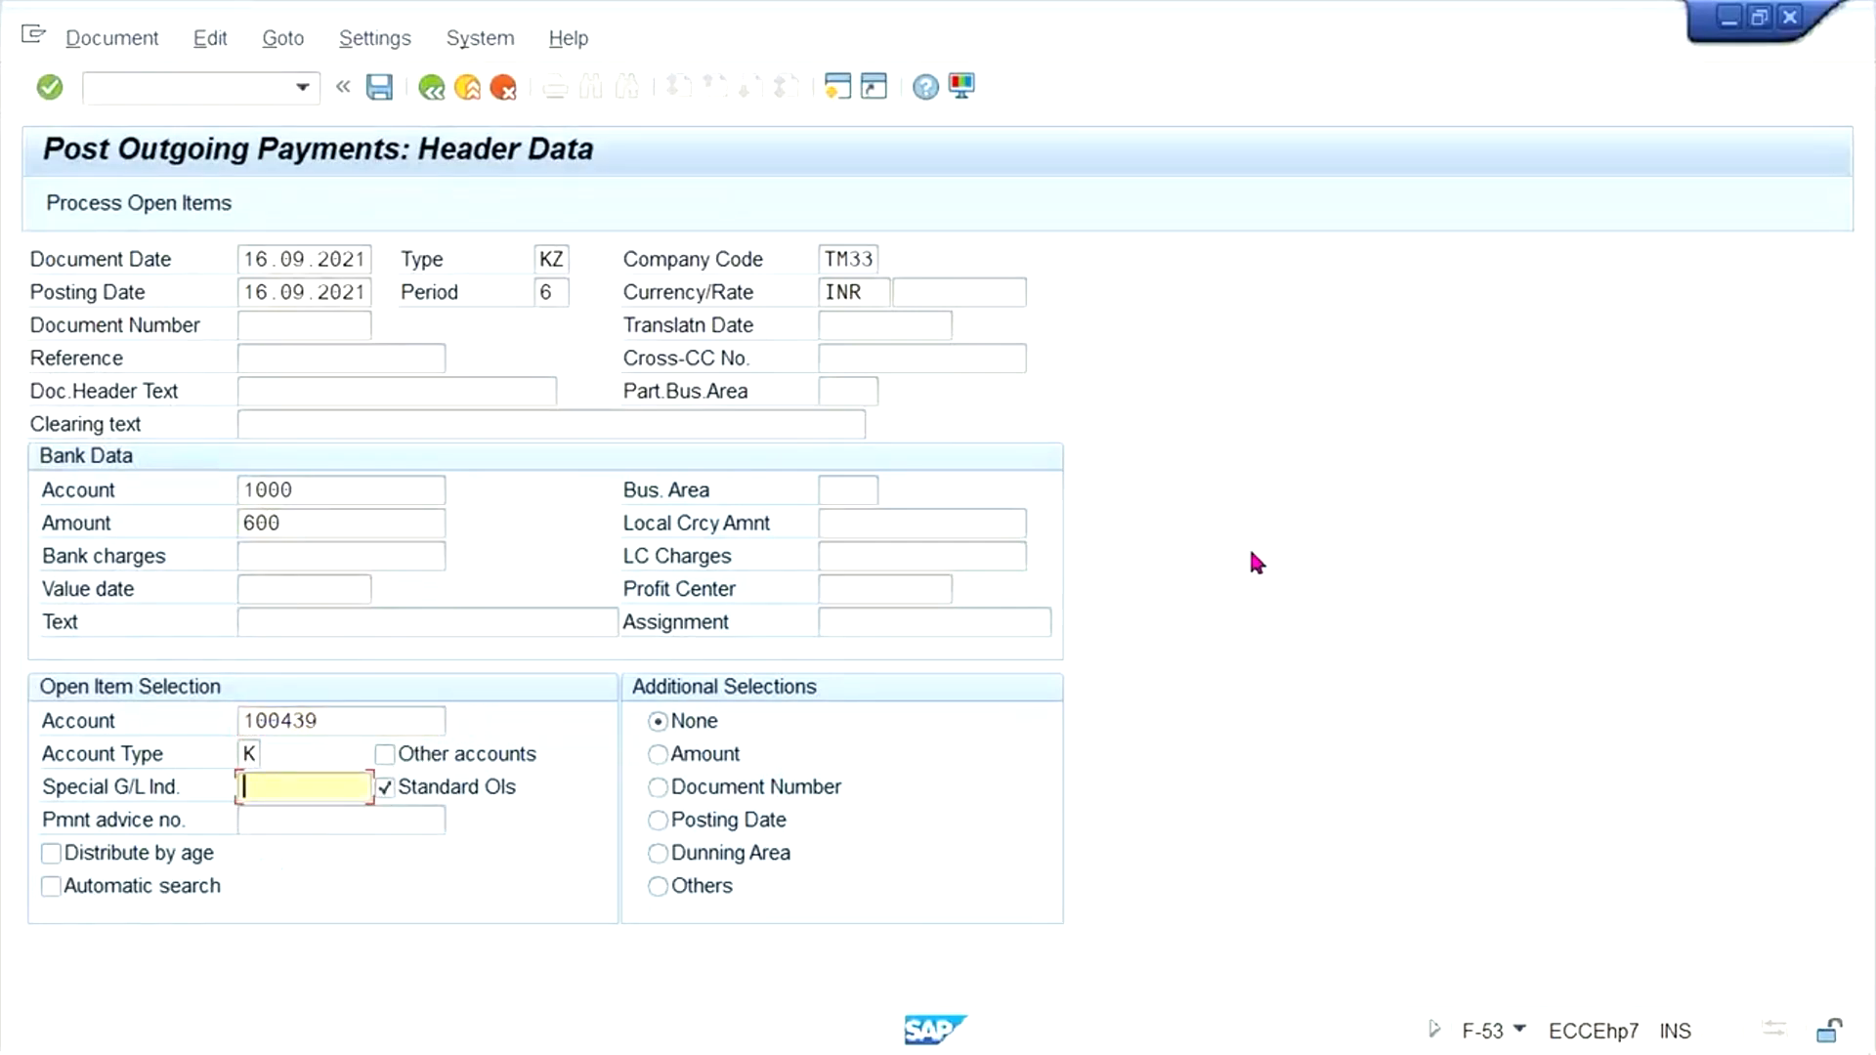
{"action": "type", "text": "A"}
{"action": "key", "text": "Return"}
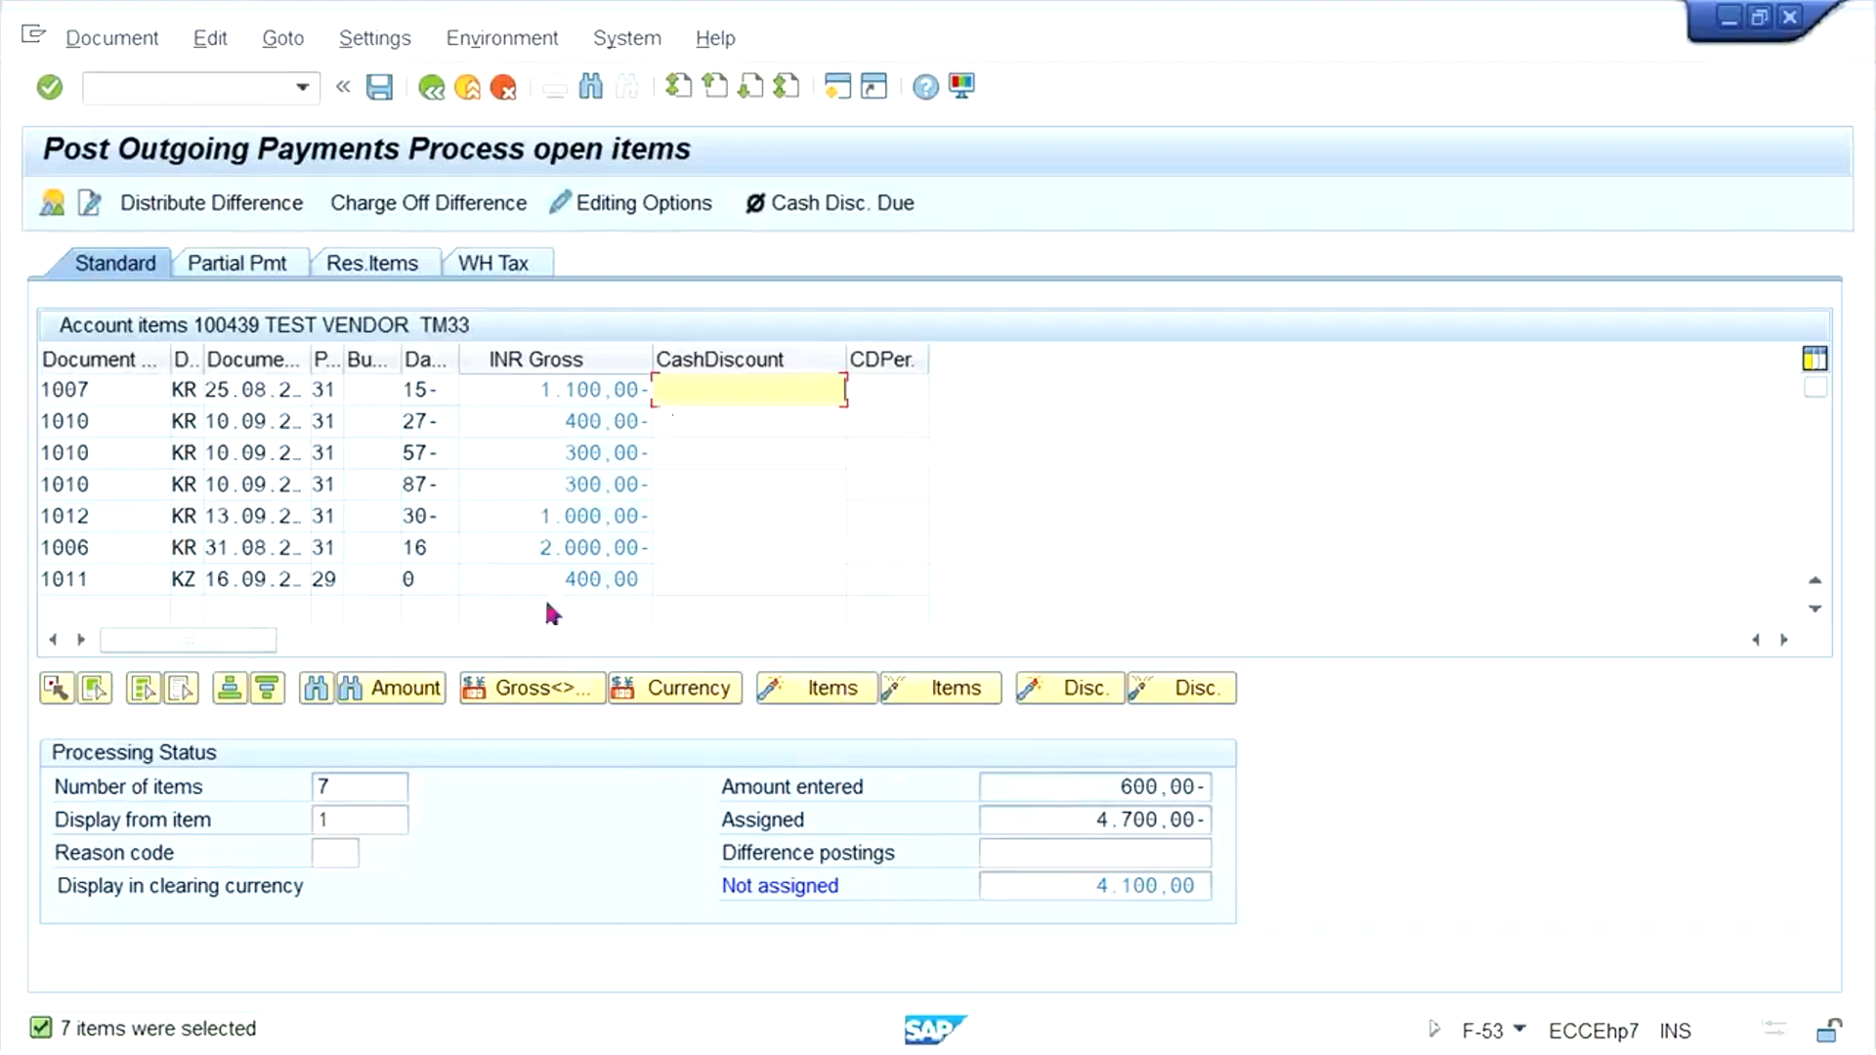
- Deactivate all open items, and activate only the 400 INR down payment and the 1000 INR invoice dated 13.09.2021
{"action": "left_click", "coordinate": [142, 693]}
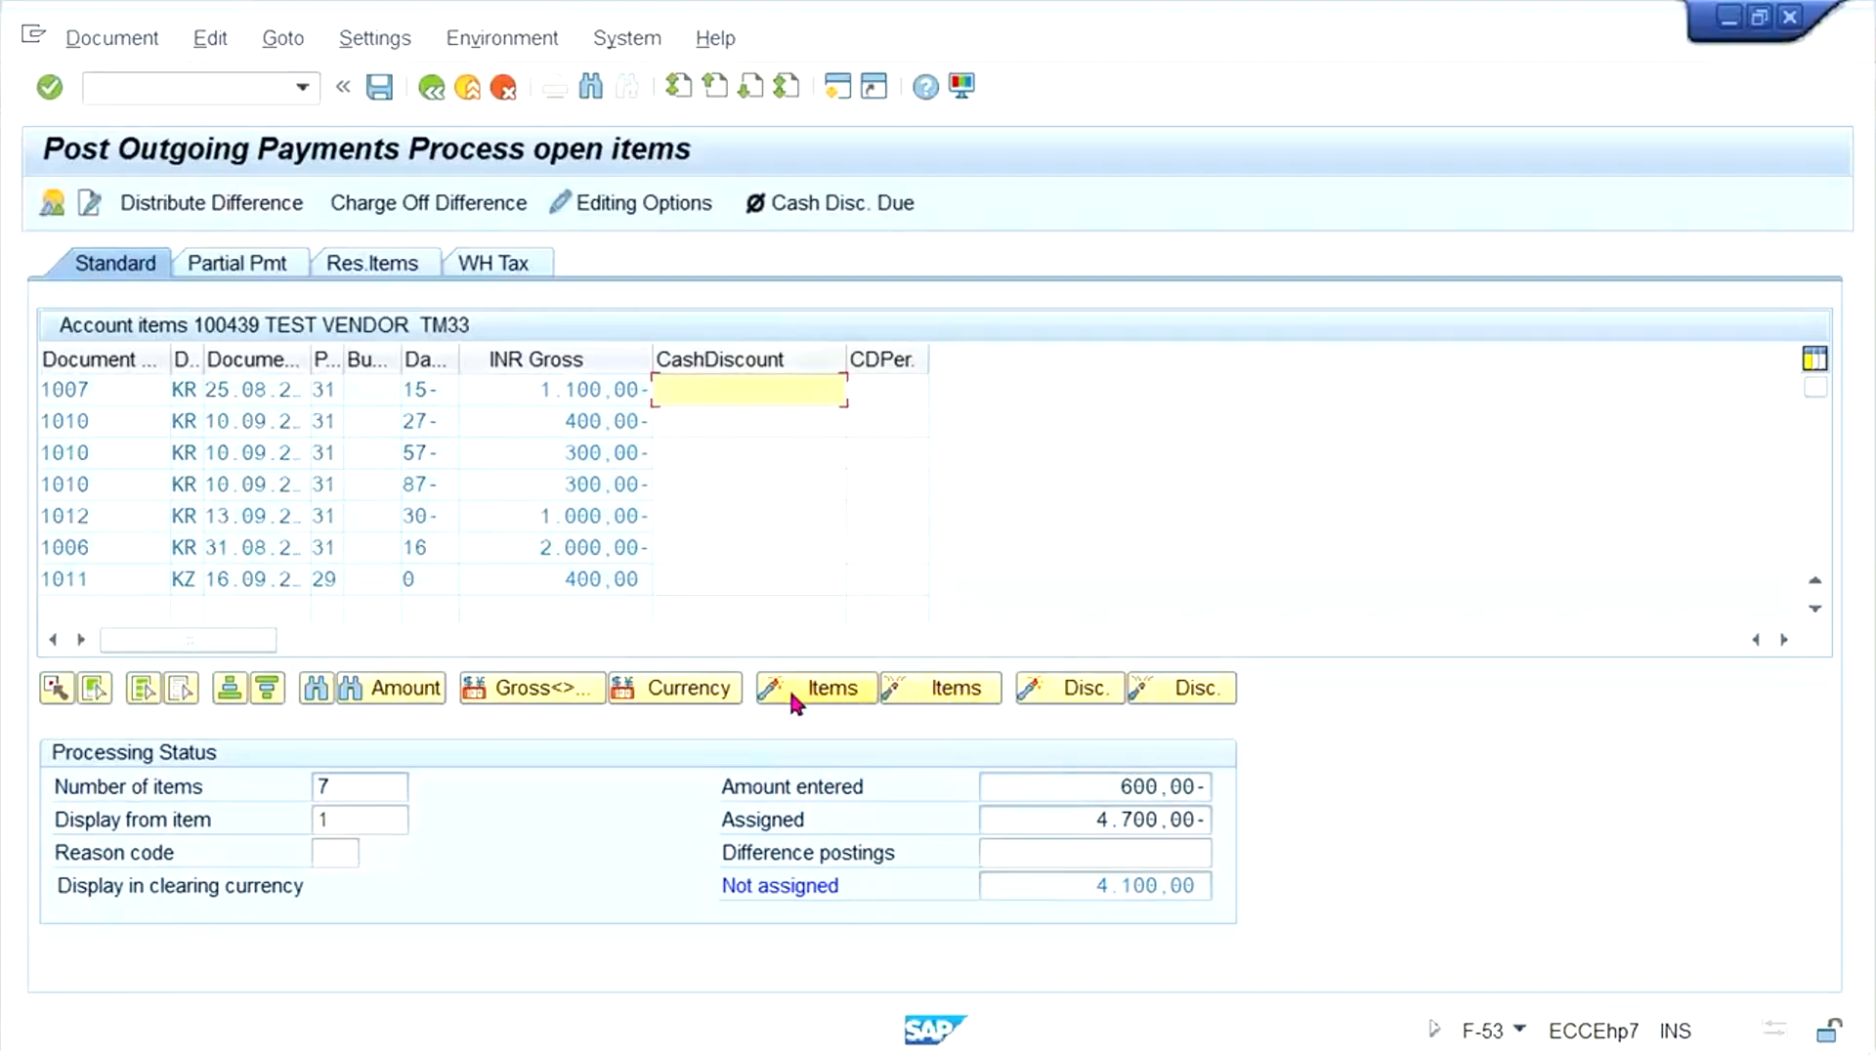
{"action": "left_click", "coordinate": [954, 690]}
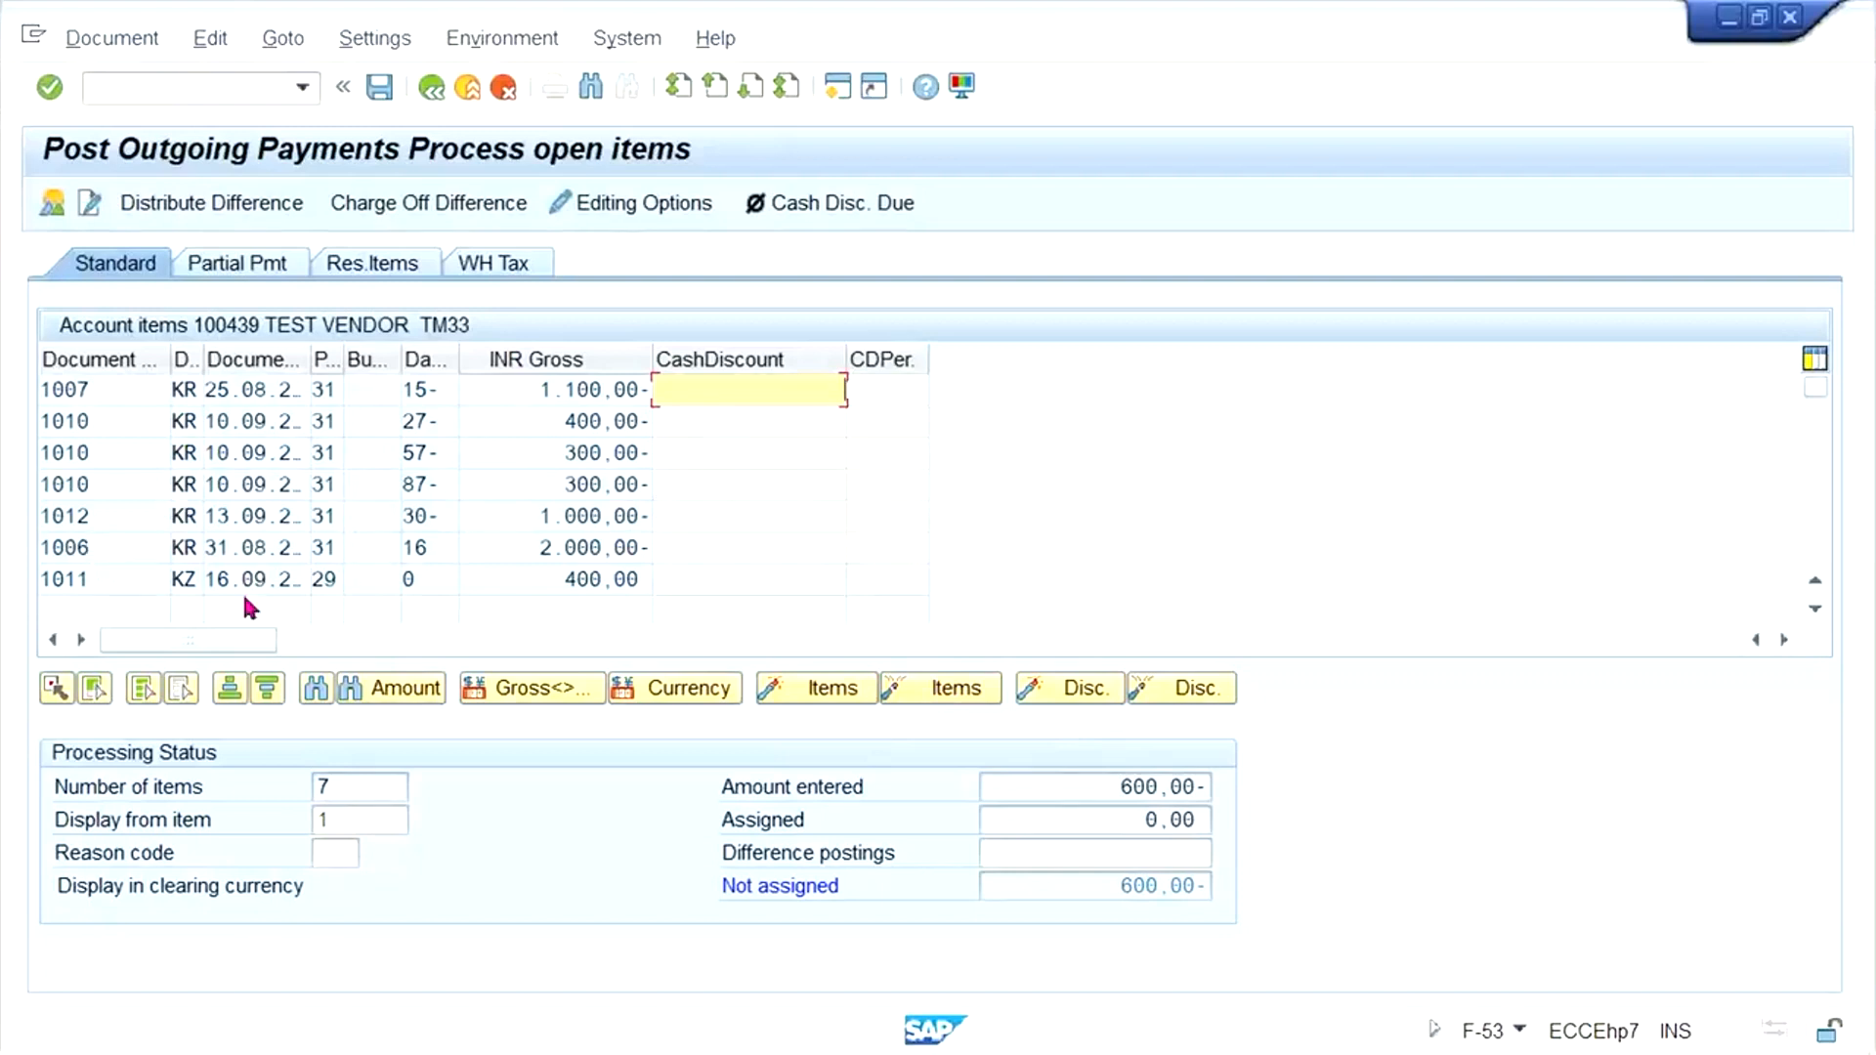
{"action": "double_click", "coordinate": [561, 580]}
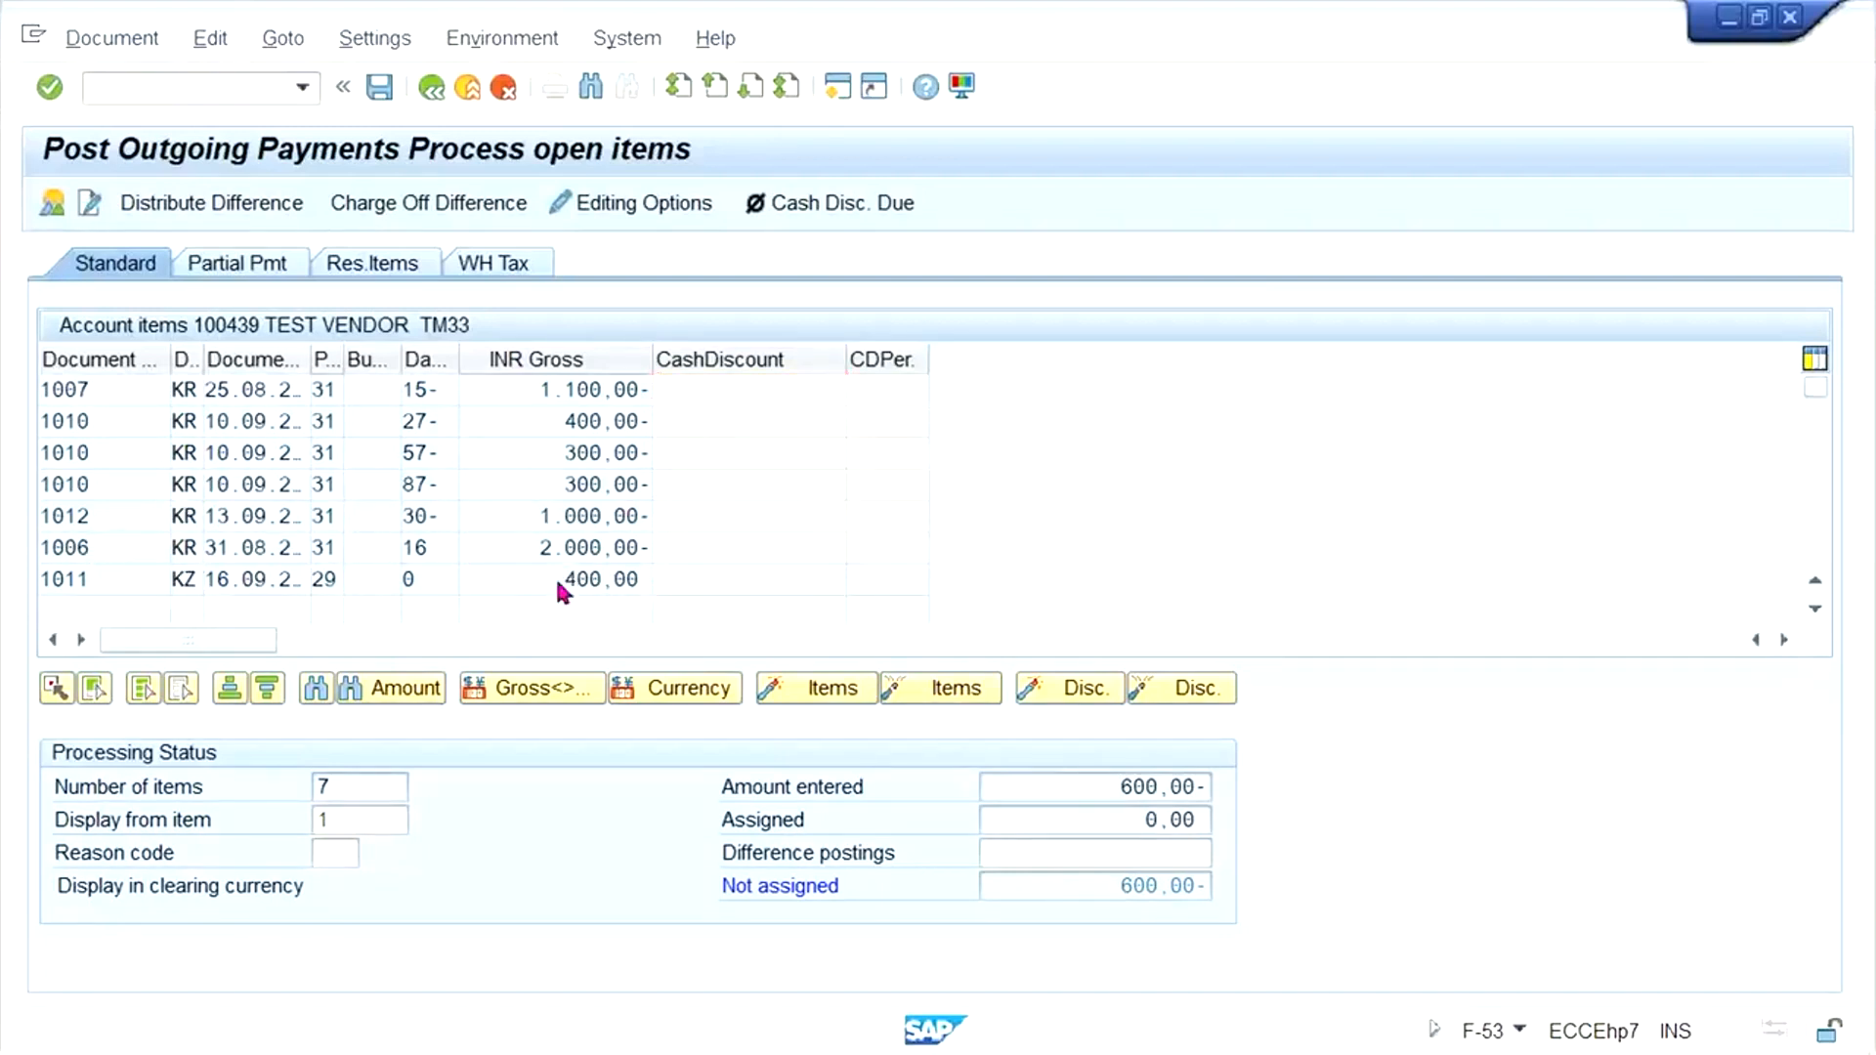
{"action": "left_click", "coordinate": [118, 510]}
{"action": "double_click", "coordinate": [519, 518]}
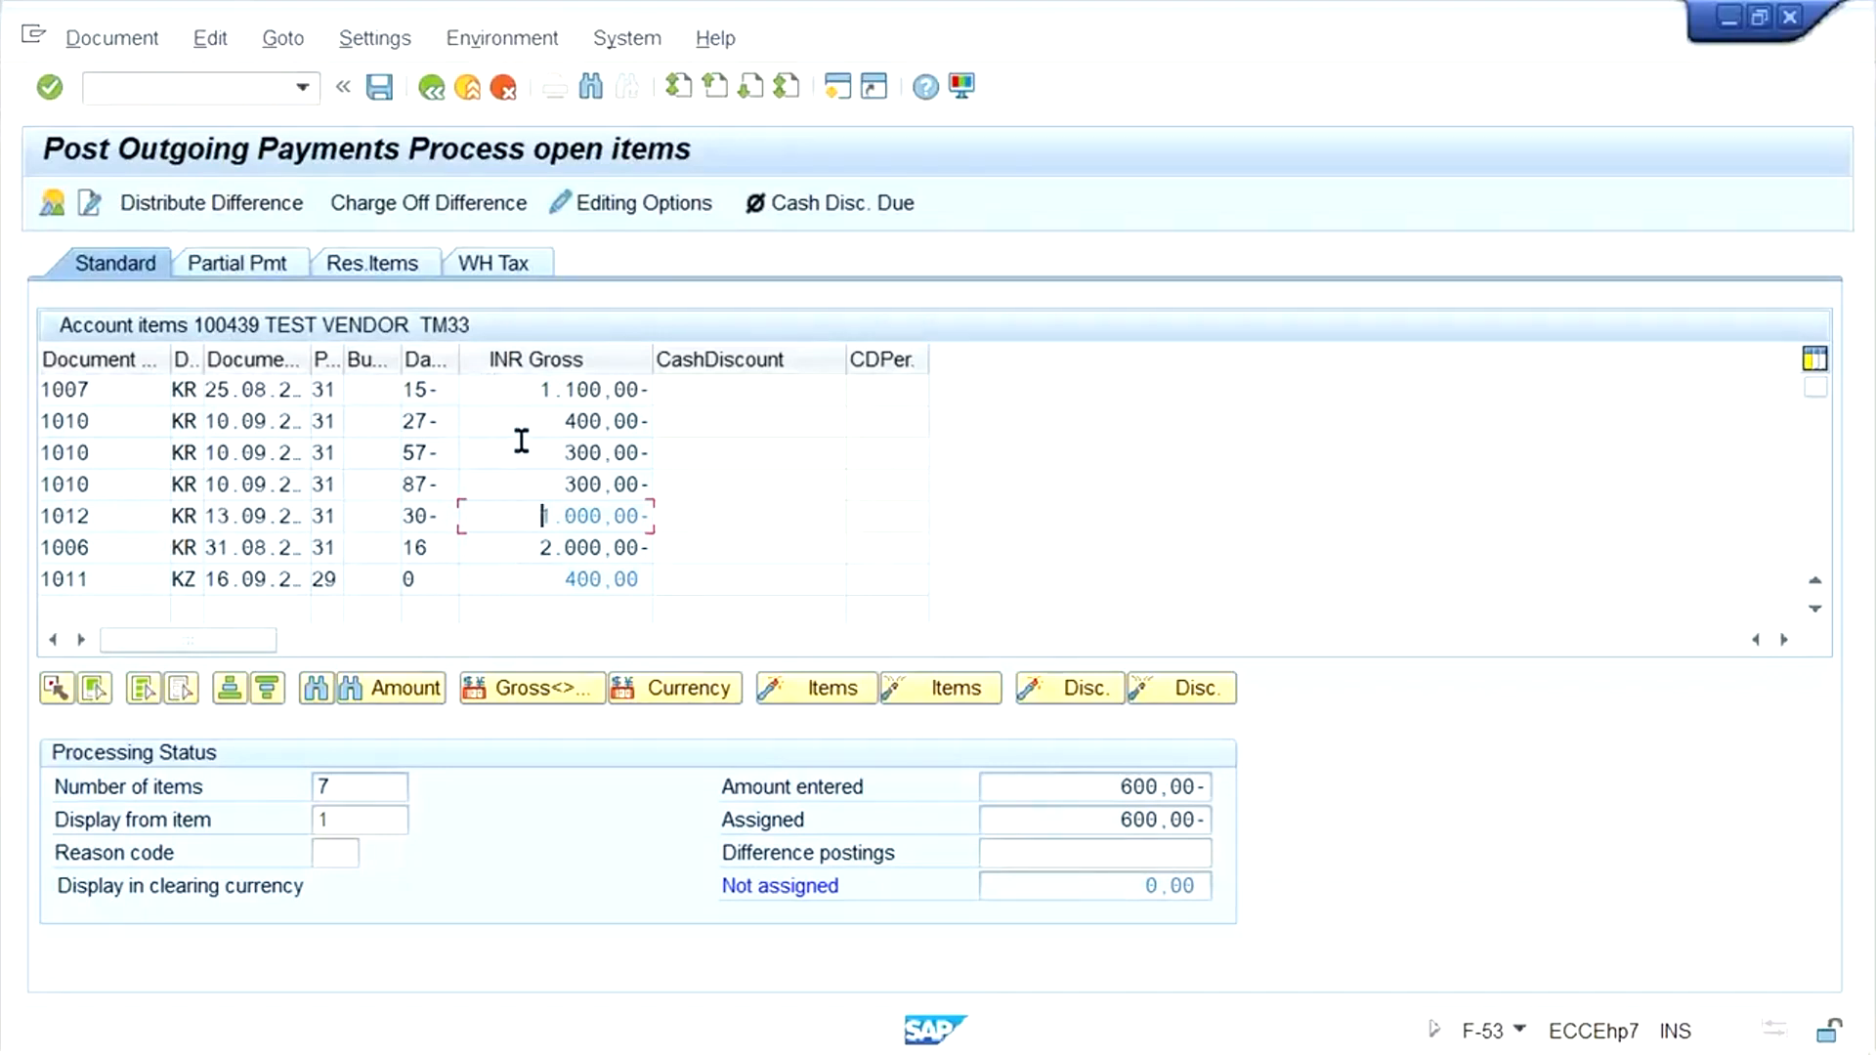
- Compare the entered amount with the assigned amount, and simulate the outgoing payment document
{"action": "left_click", "coordinate": [1083, 794]}
{"action": "left_click", "coordinate": [1089, 819]}
{"action": "left_click", "coordinate": [111, 37]}
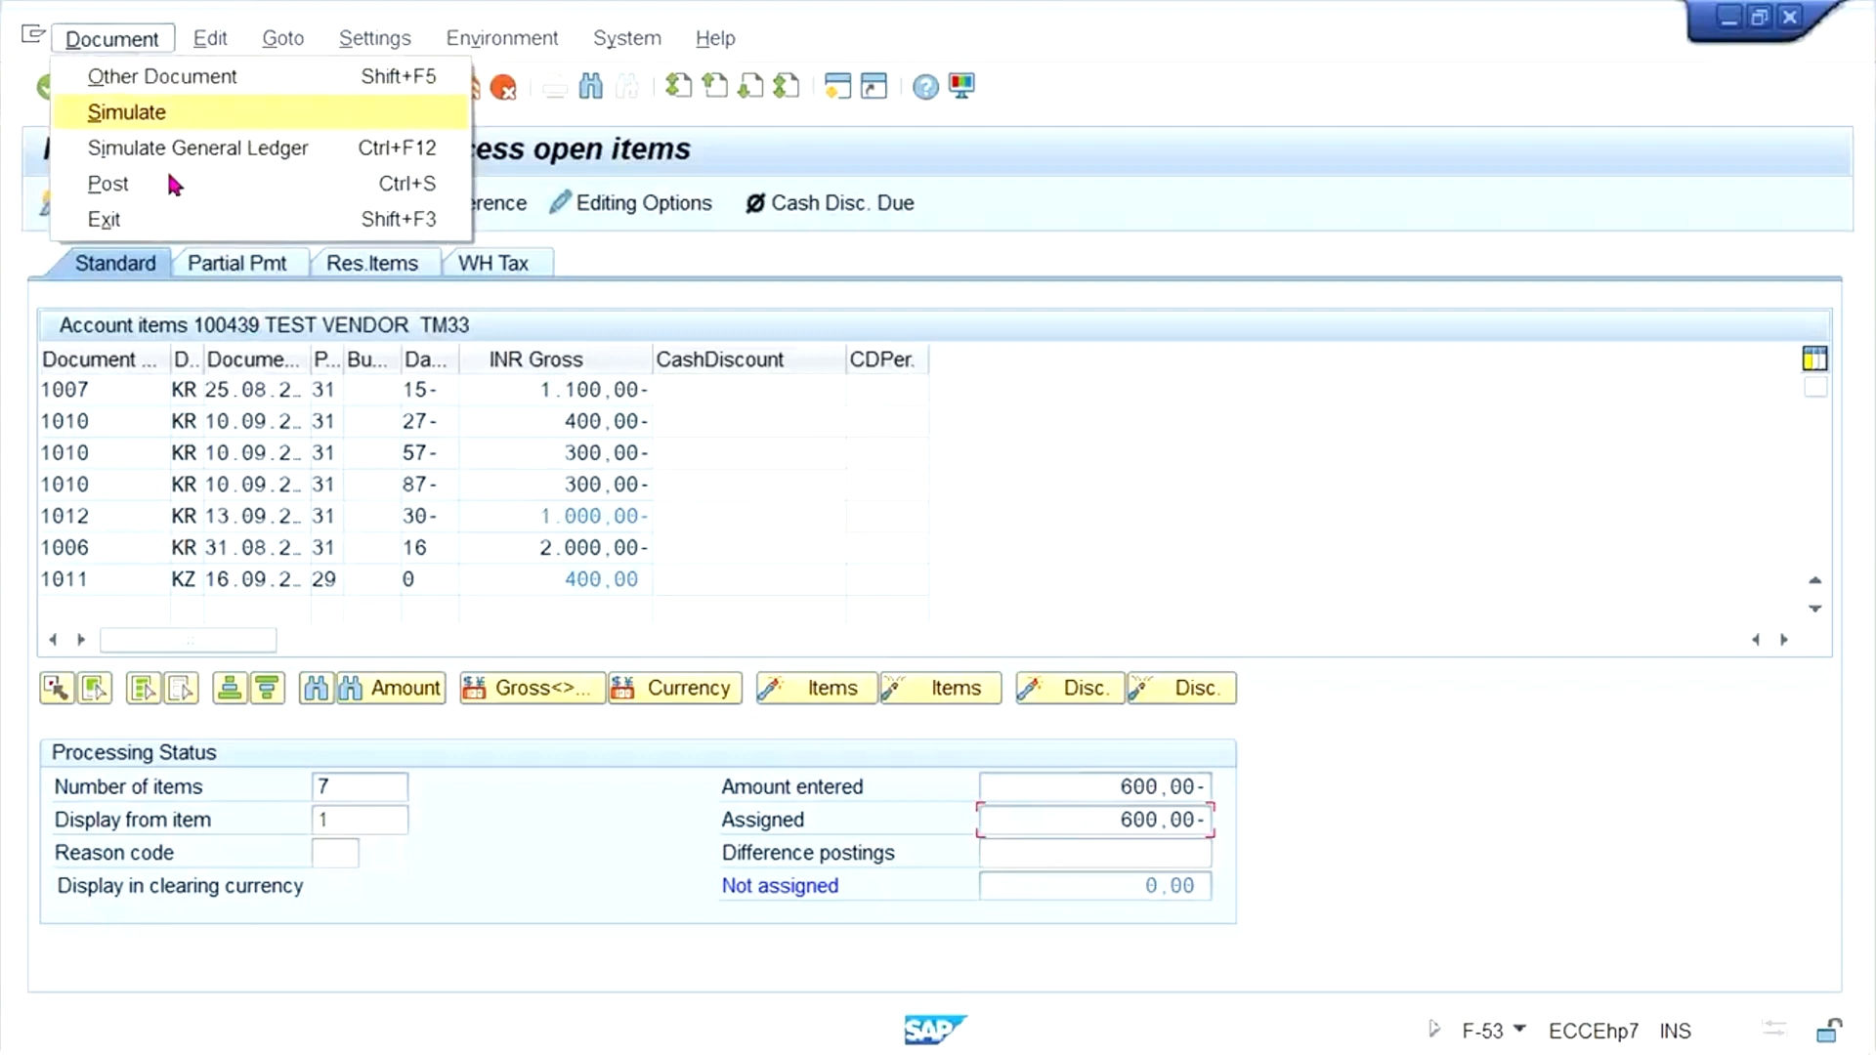
{"action": "left_click", "coordinate": [221, 114]}
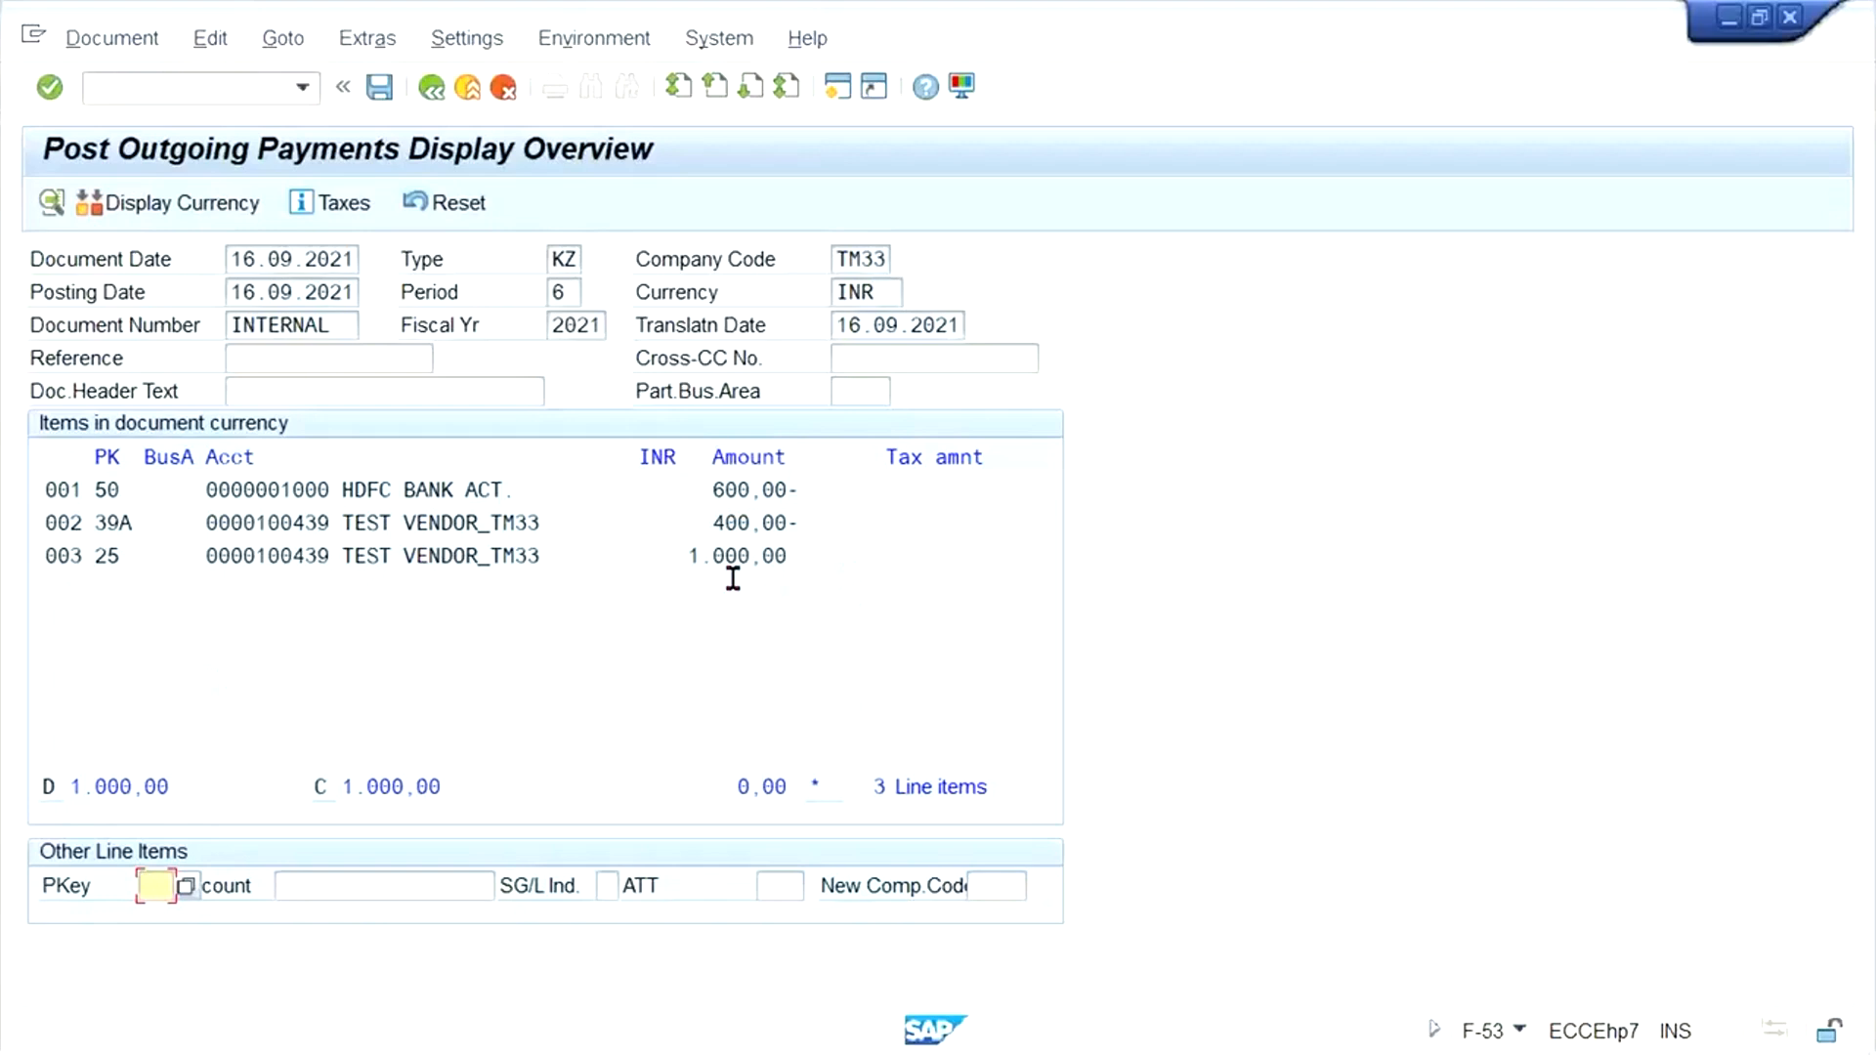
- Examine the special G/L vendor credit line and the vendor debit line of the simulated payment
{"action": "left_click_drag", "start_coordinate": [800, 548], "coordinate": [3, 509]}
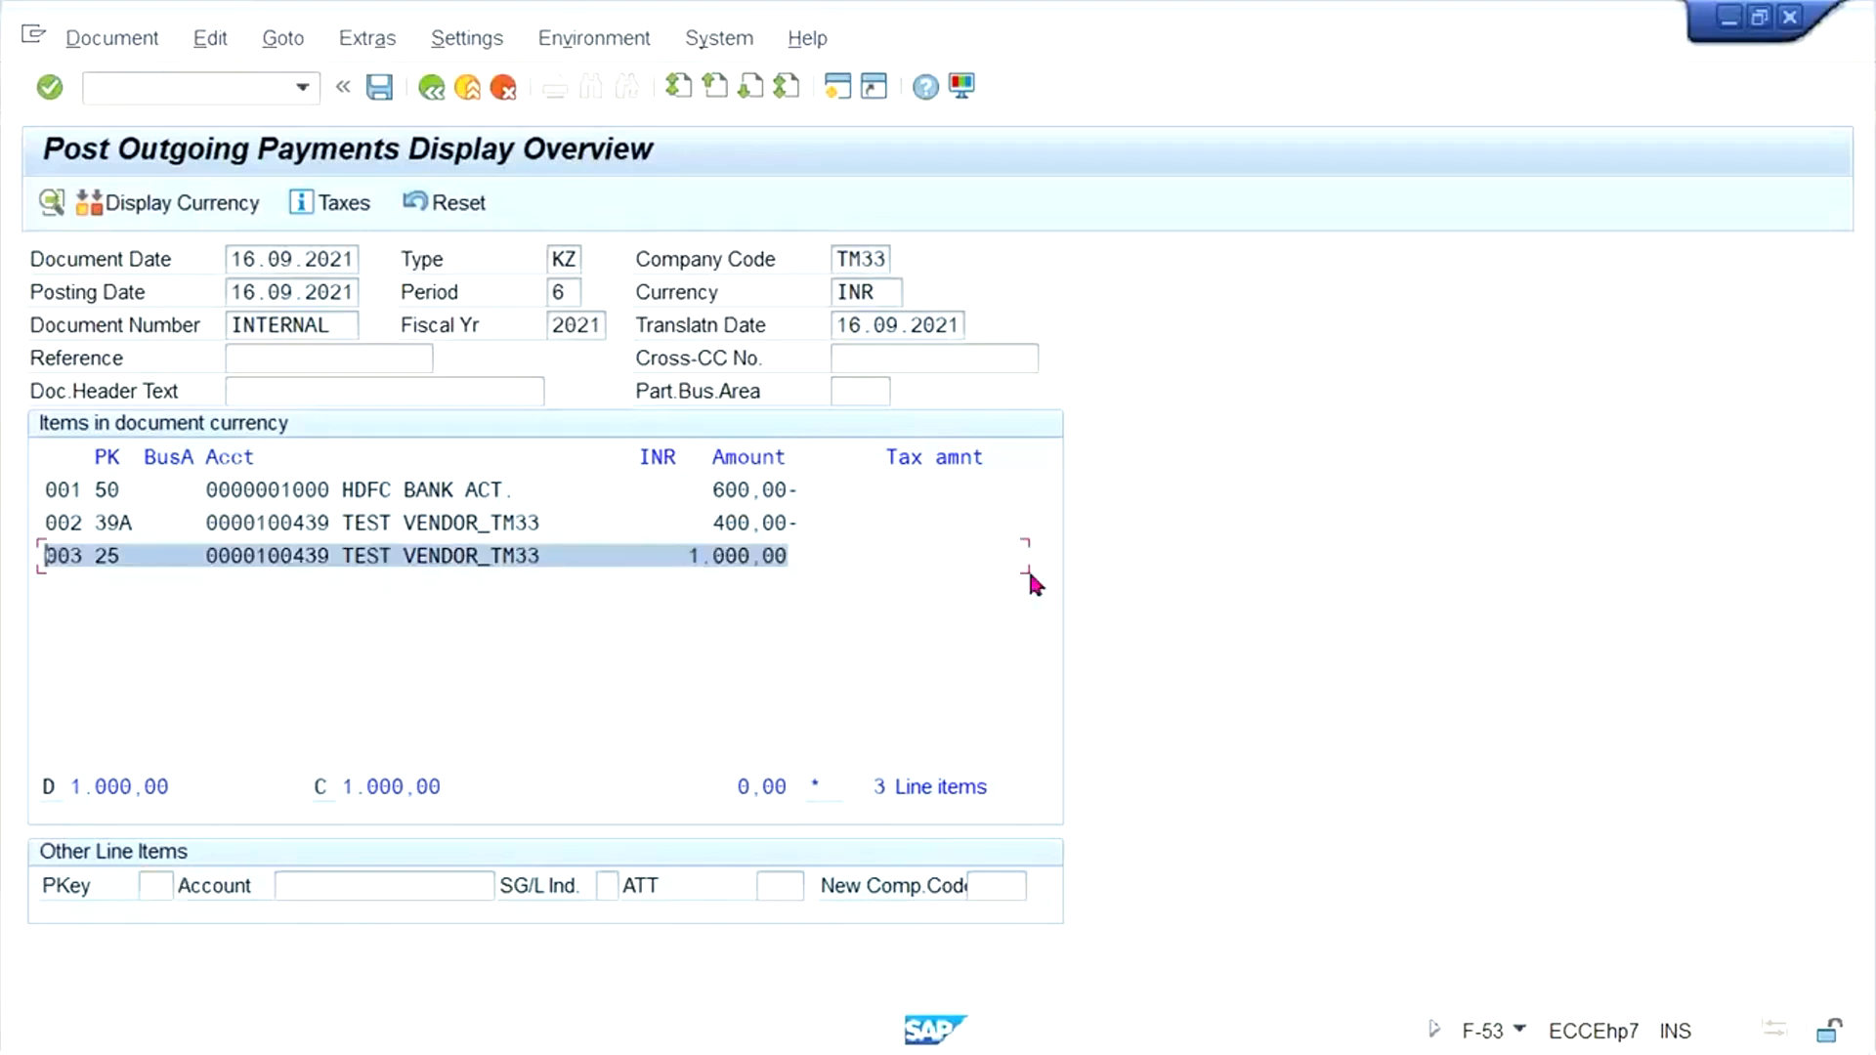
{"action": "left_click_drag", "start_coordinate": [804, 526], "coordinate": [33, 523]}
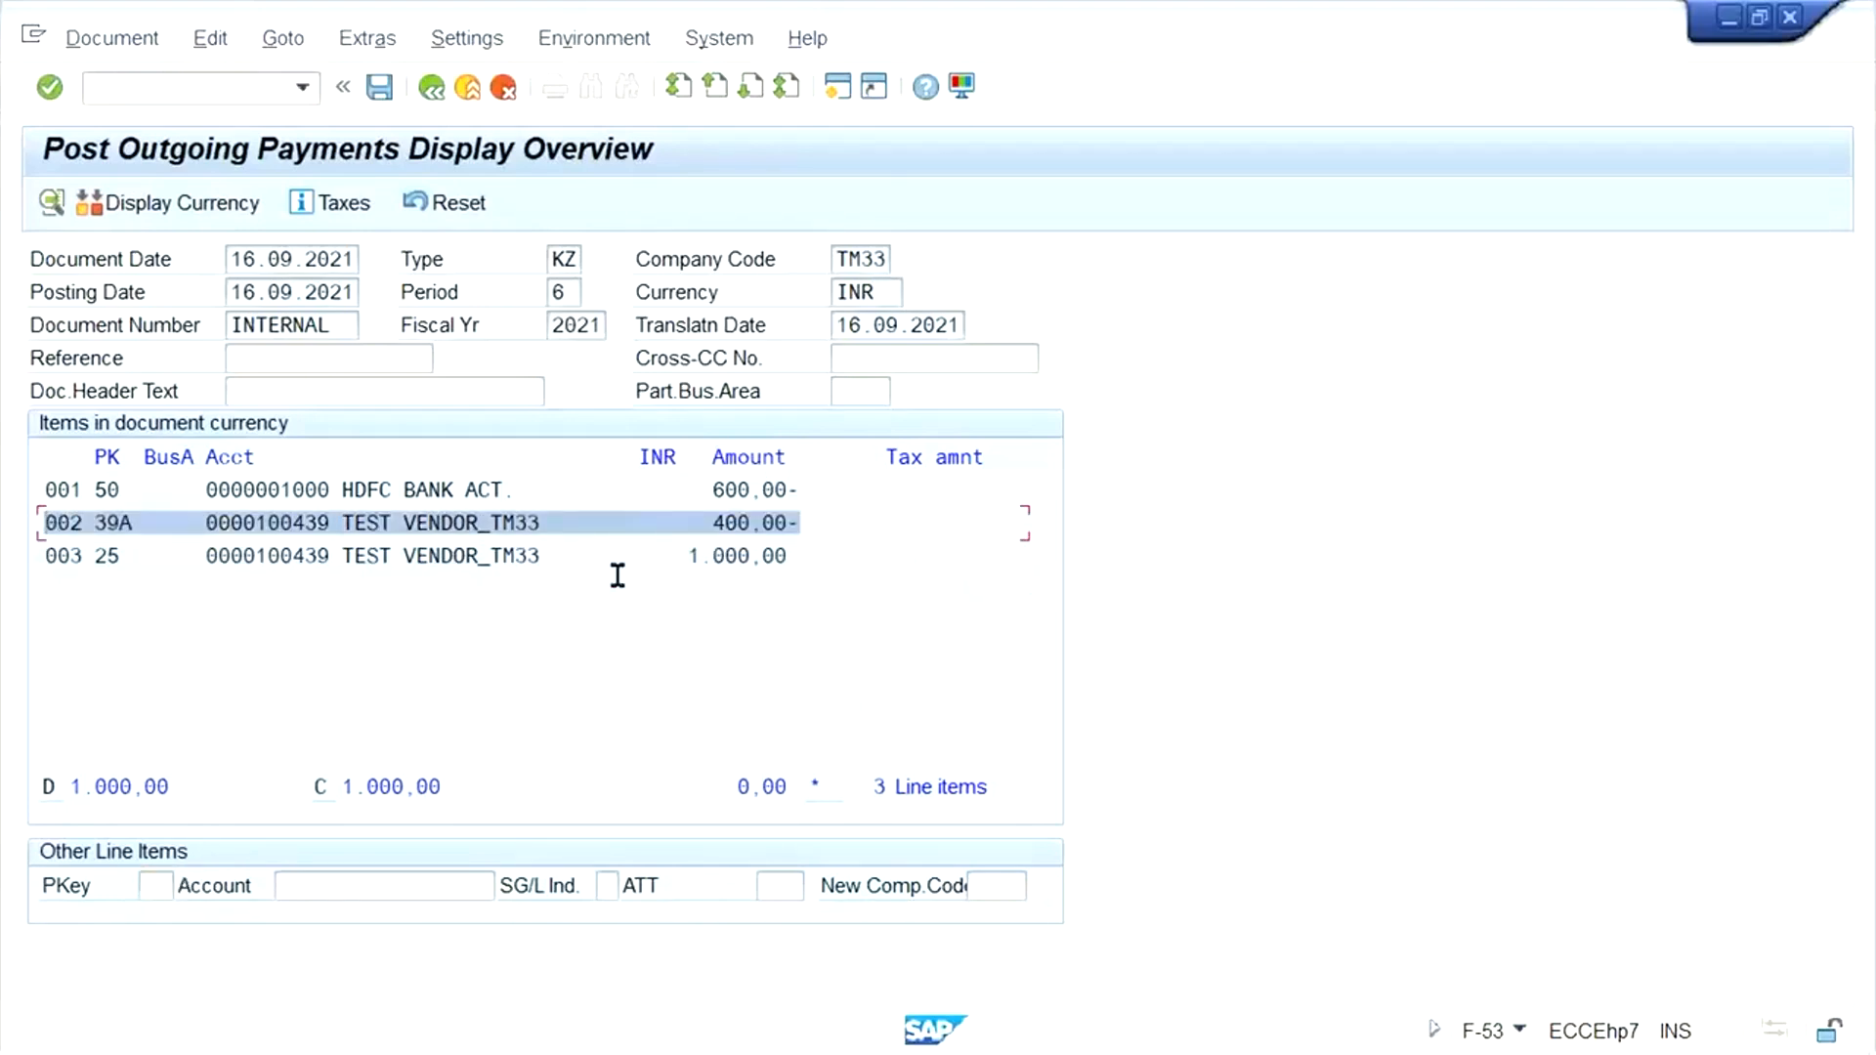
{"action": "left_click", "coordinate": [815, 520]}
{"action": "left_click", "coordinate": [818, 558]}
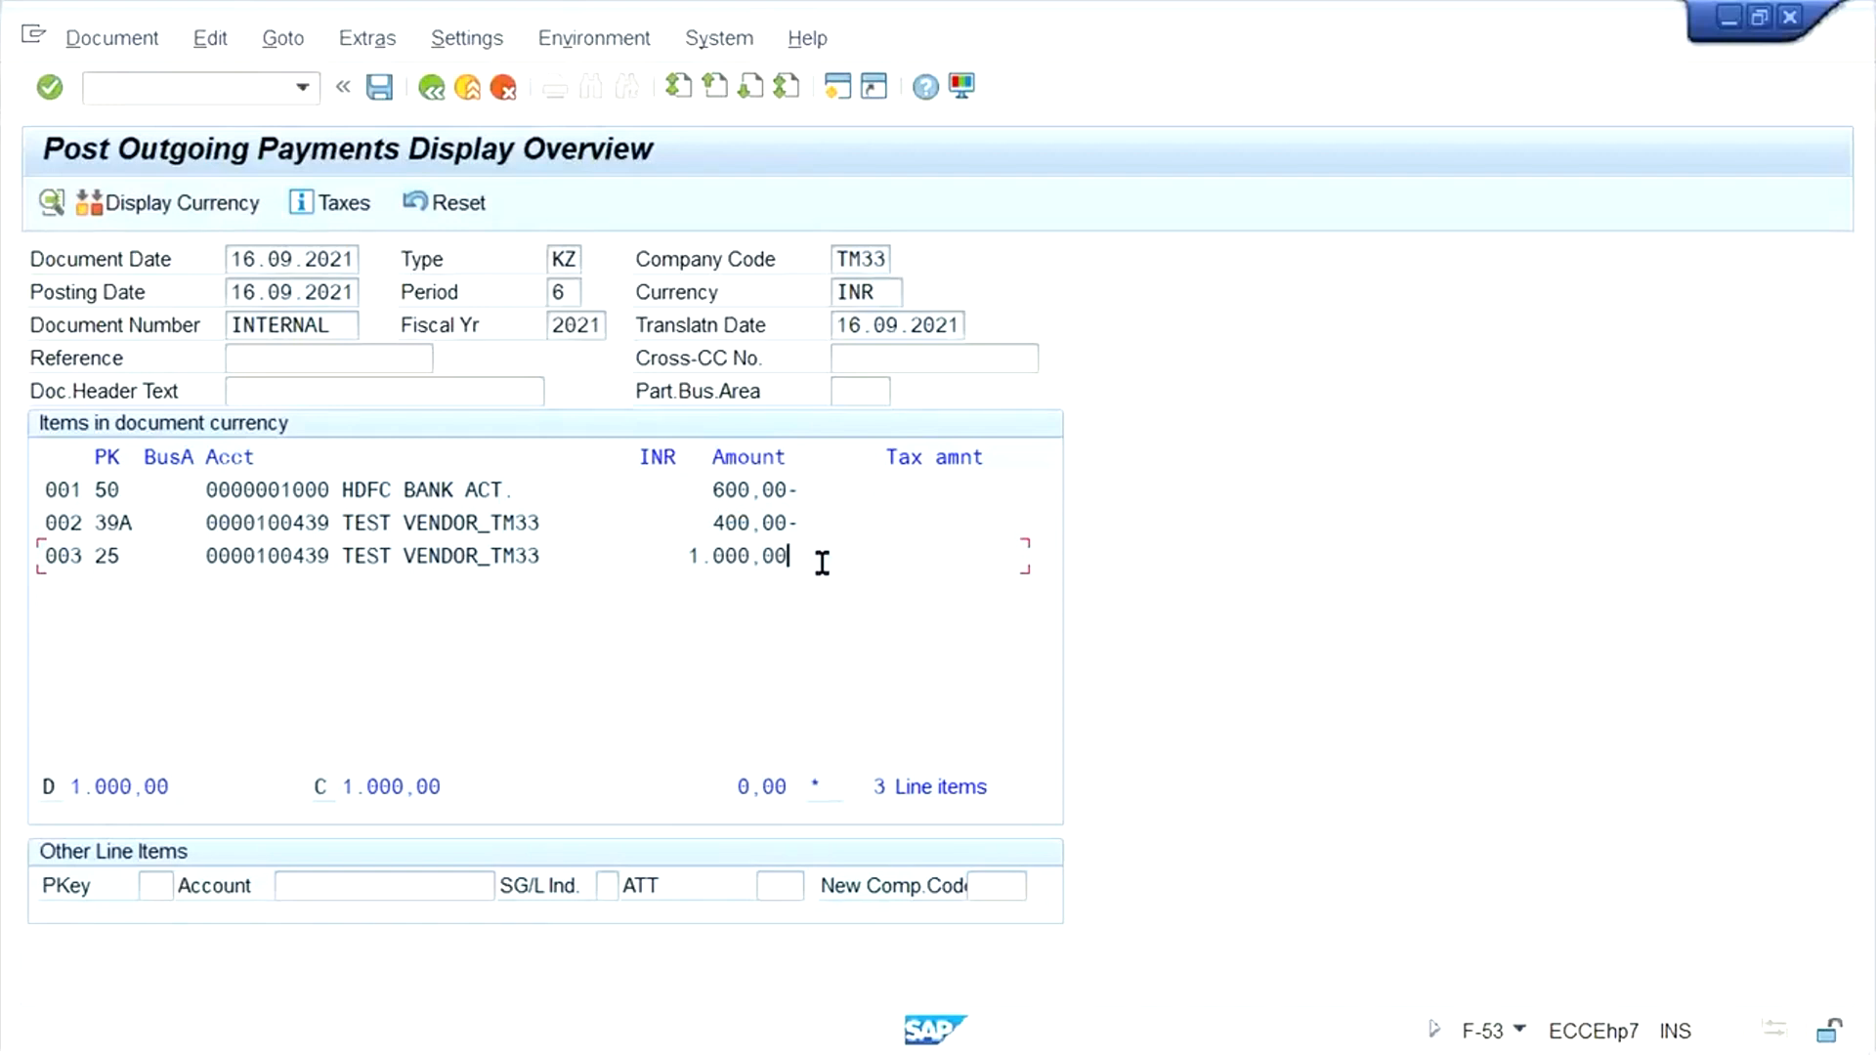
{"action": "left_click_drag", "start_coordinate": [829, 559], "coordinate": [6, 535]}
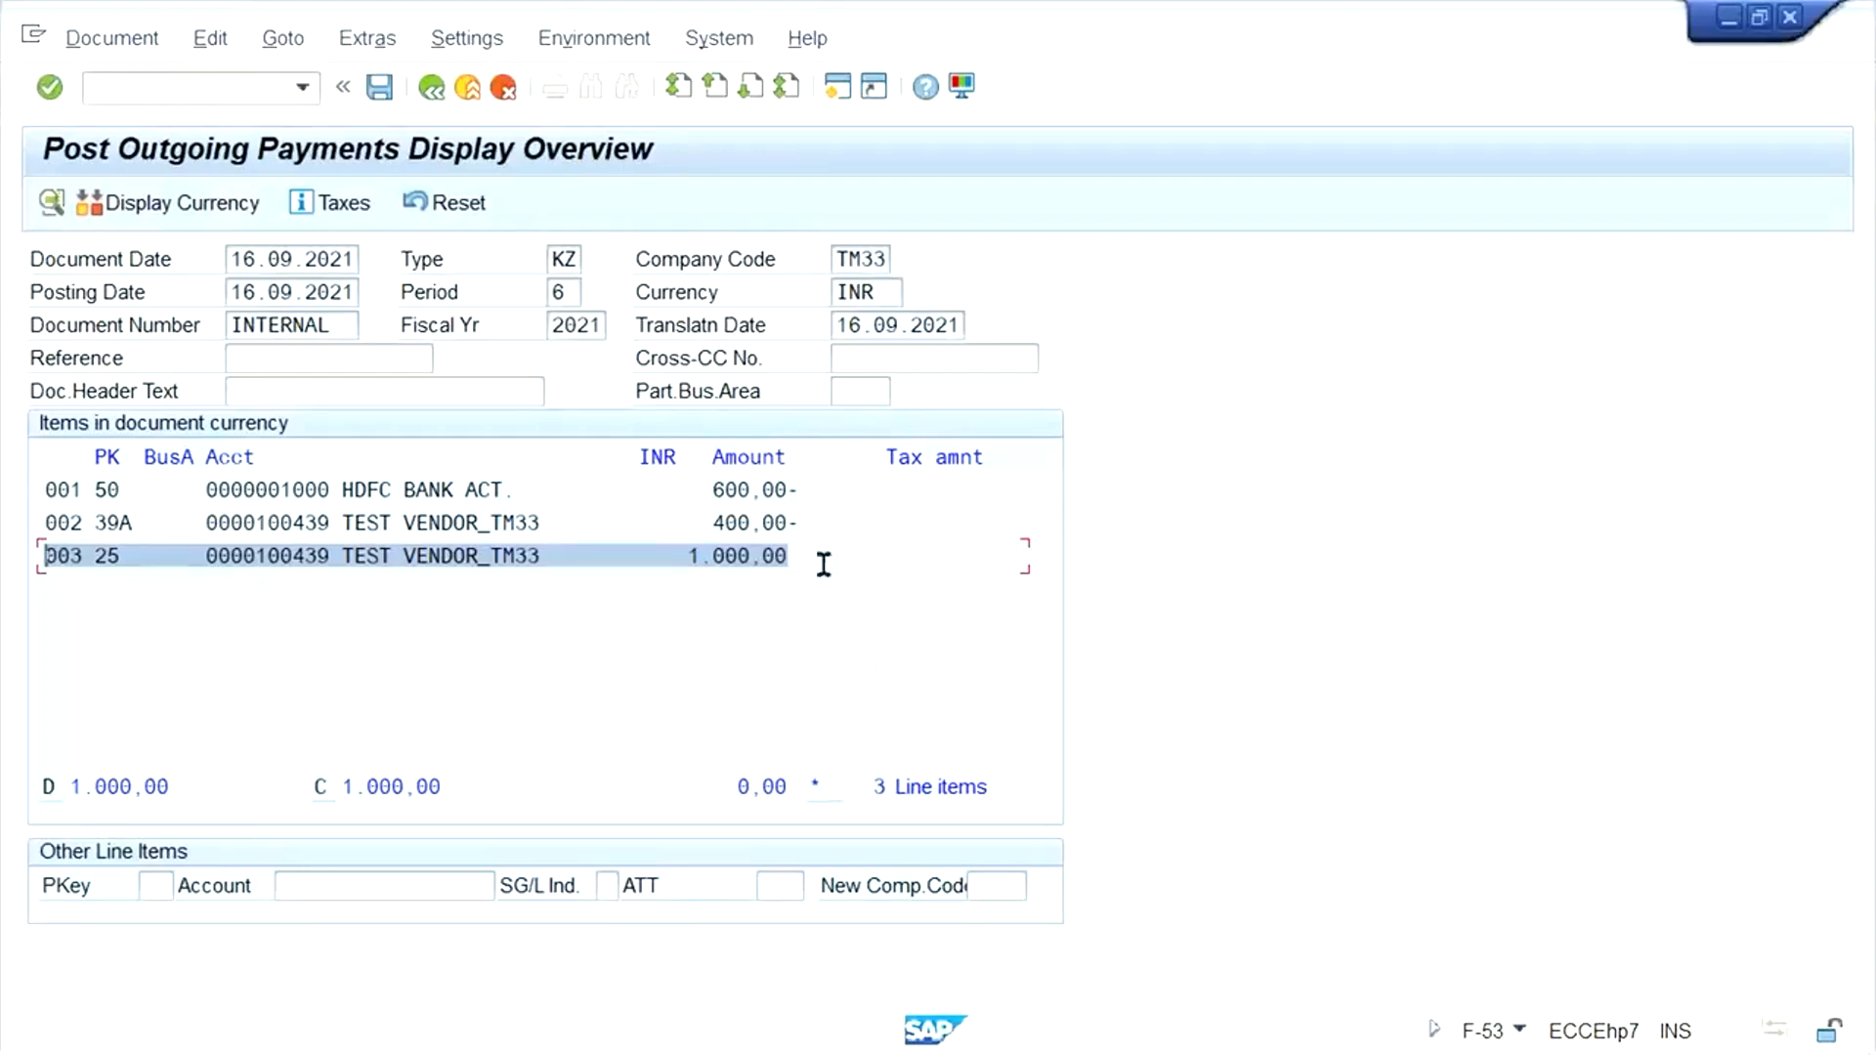
{"action": "left_click_drag", "start_coordinate": [803, 523], "coordinate": [8, 500]}
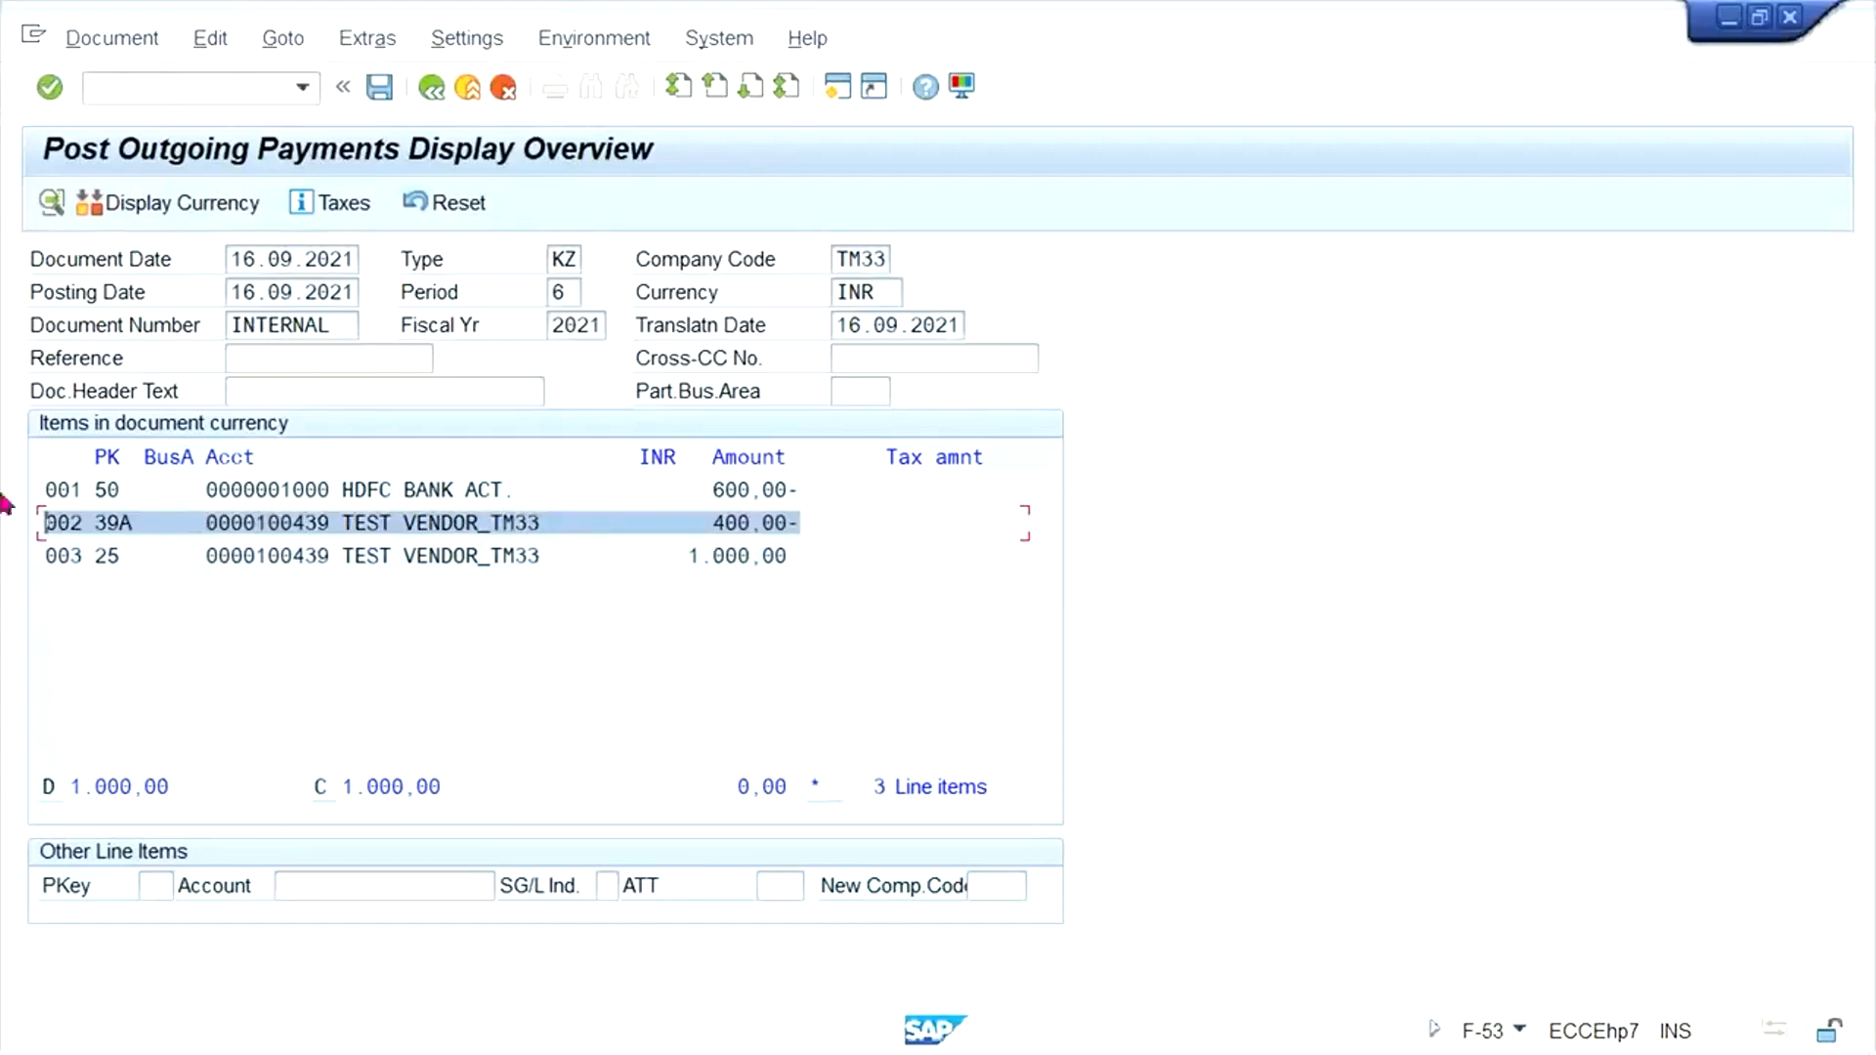
{"action": "left_click", "coordinate": [807, 525]}
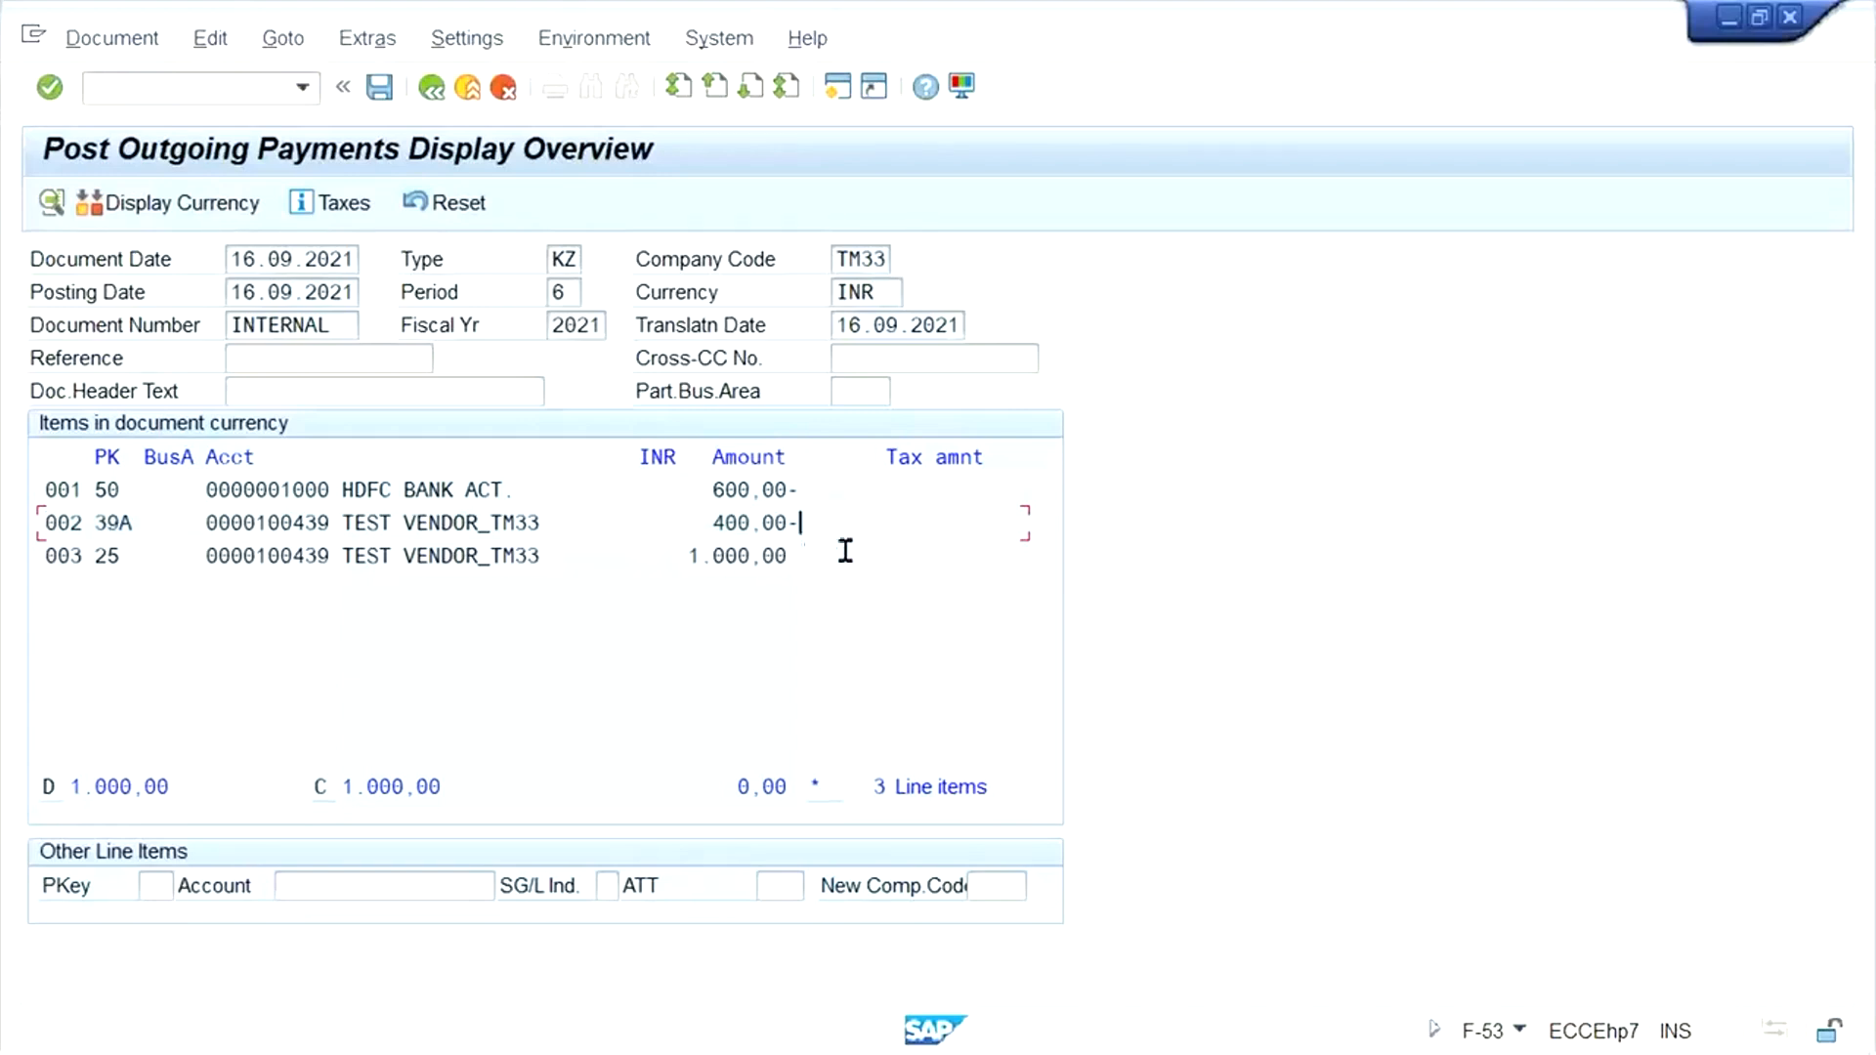
- Post the simulated outgoing payment, and refresh the vendor's open items in the Vendor Line Item Display session
{"action": "left_click", "coordinate": [380, 90]}
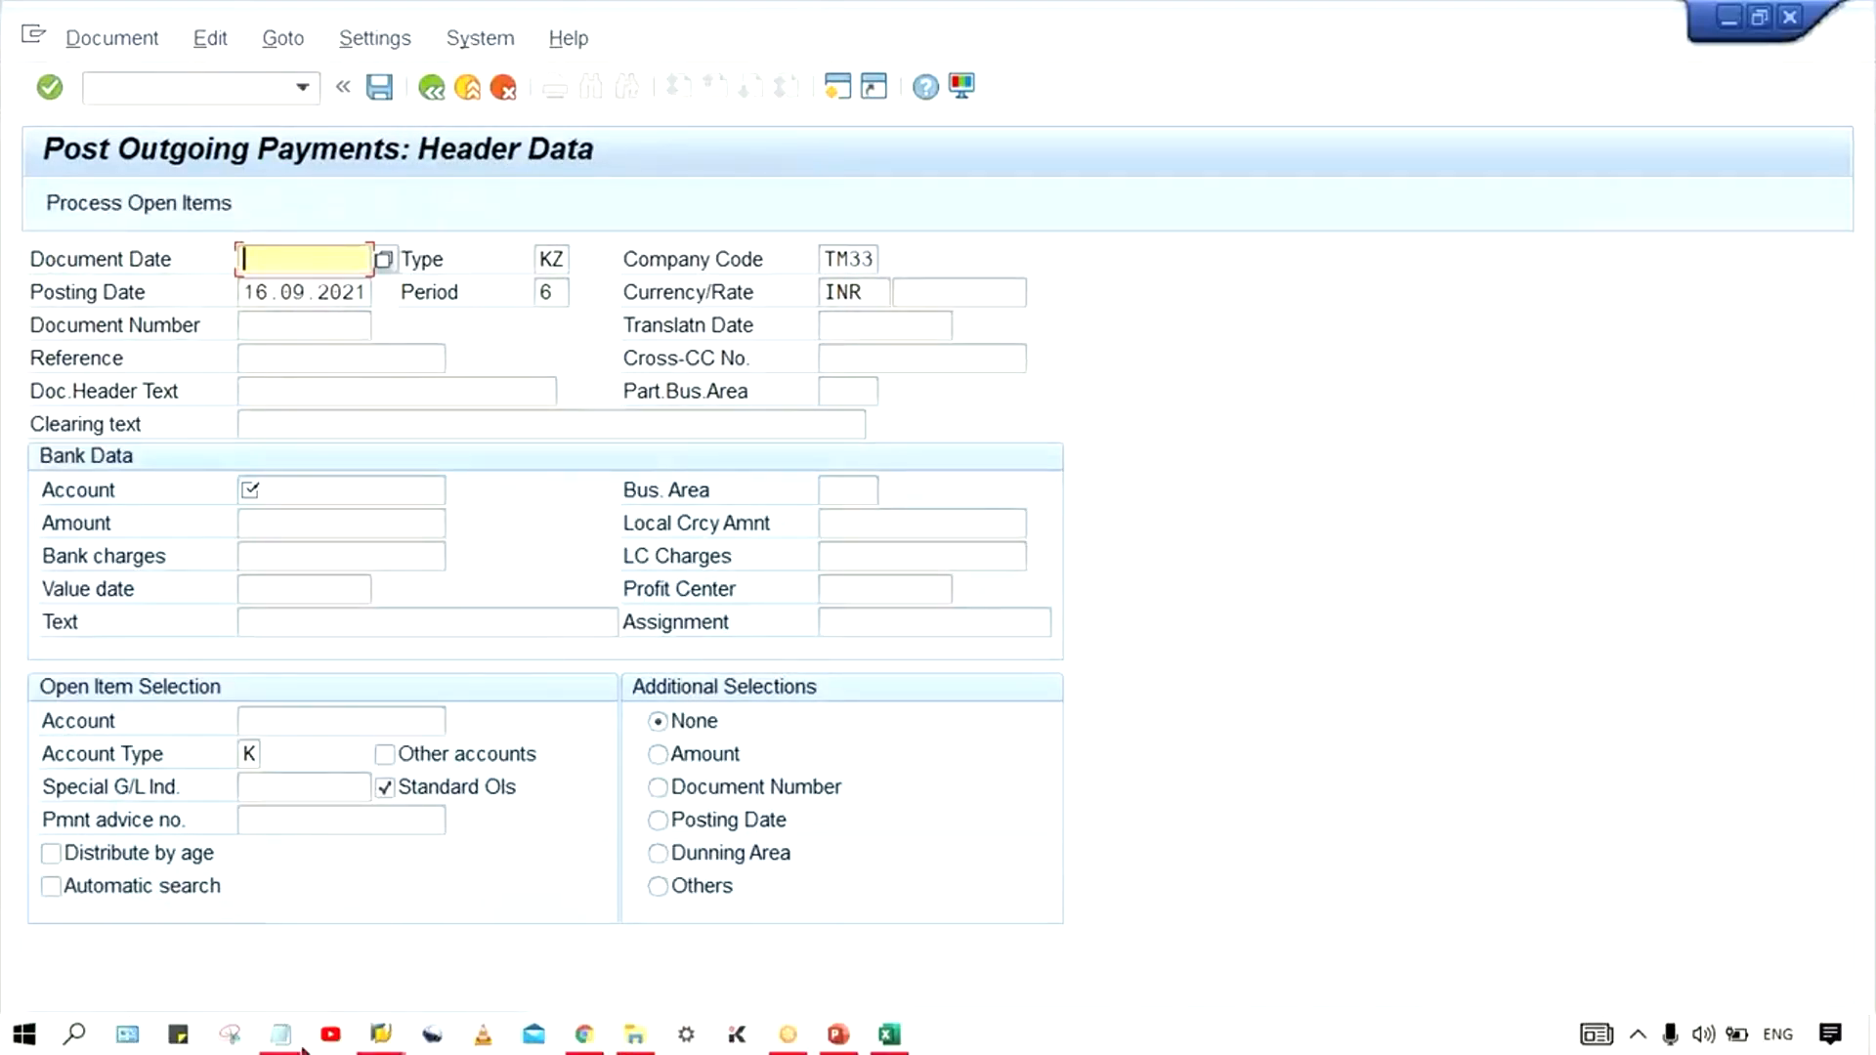
{"action": "left_click", "coordinate": [381, 1034]}
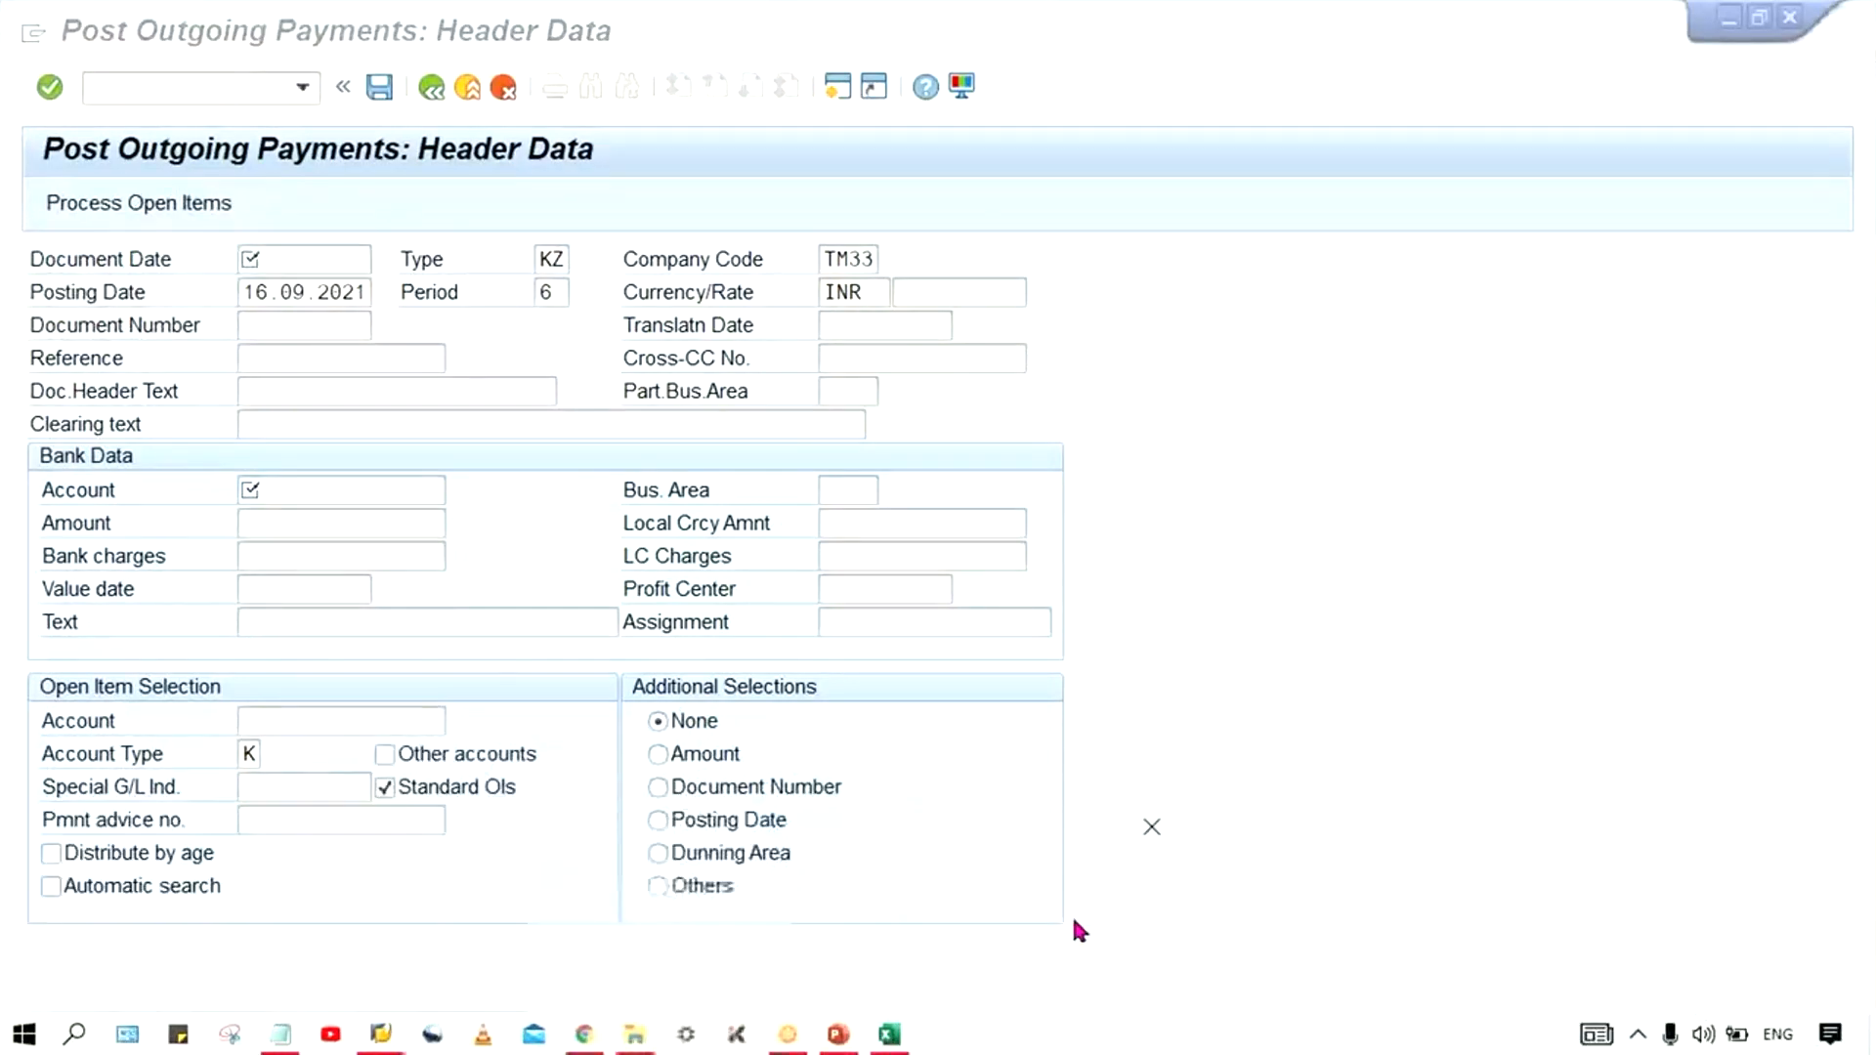
{"action": "left_click", "coordinate": [1071, 915]}
{"action": "left_click", "coordinate": [149, 38]}
{"action": "left_click", "coordinate": [81, 38]}
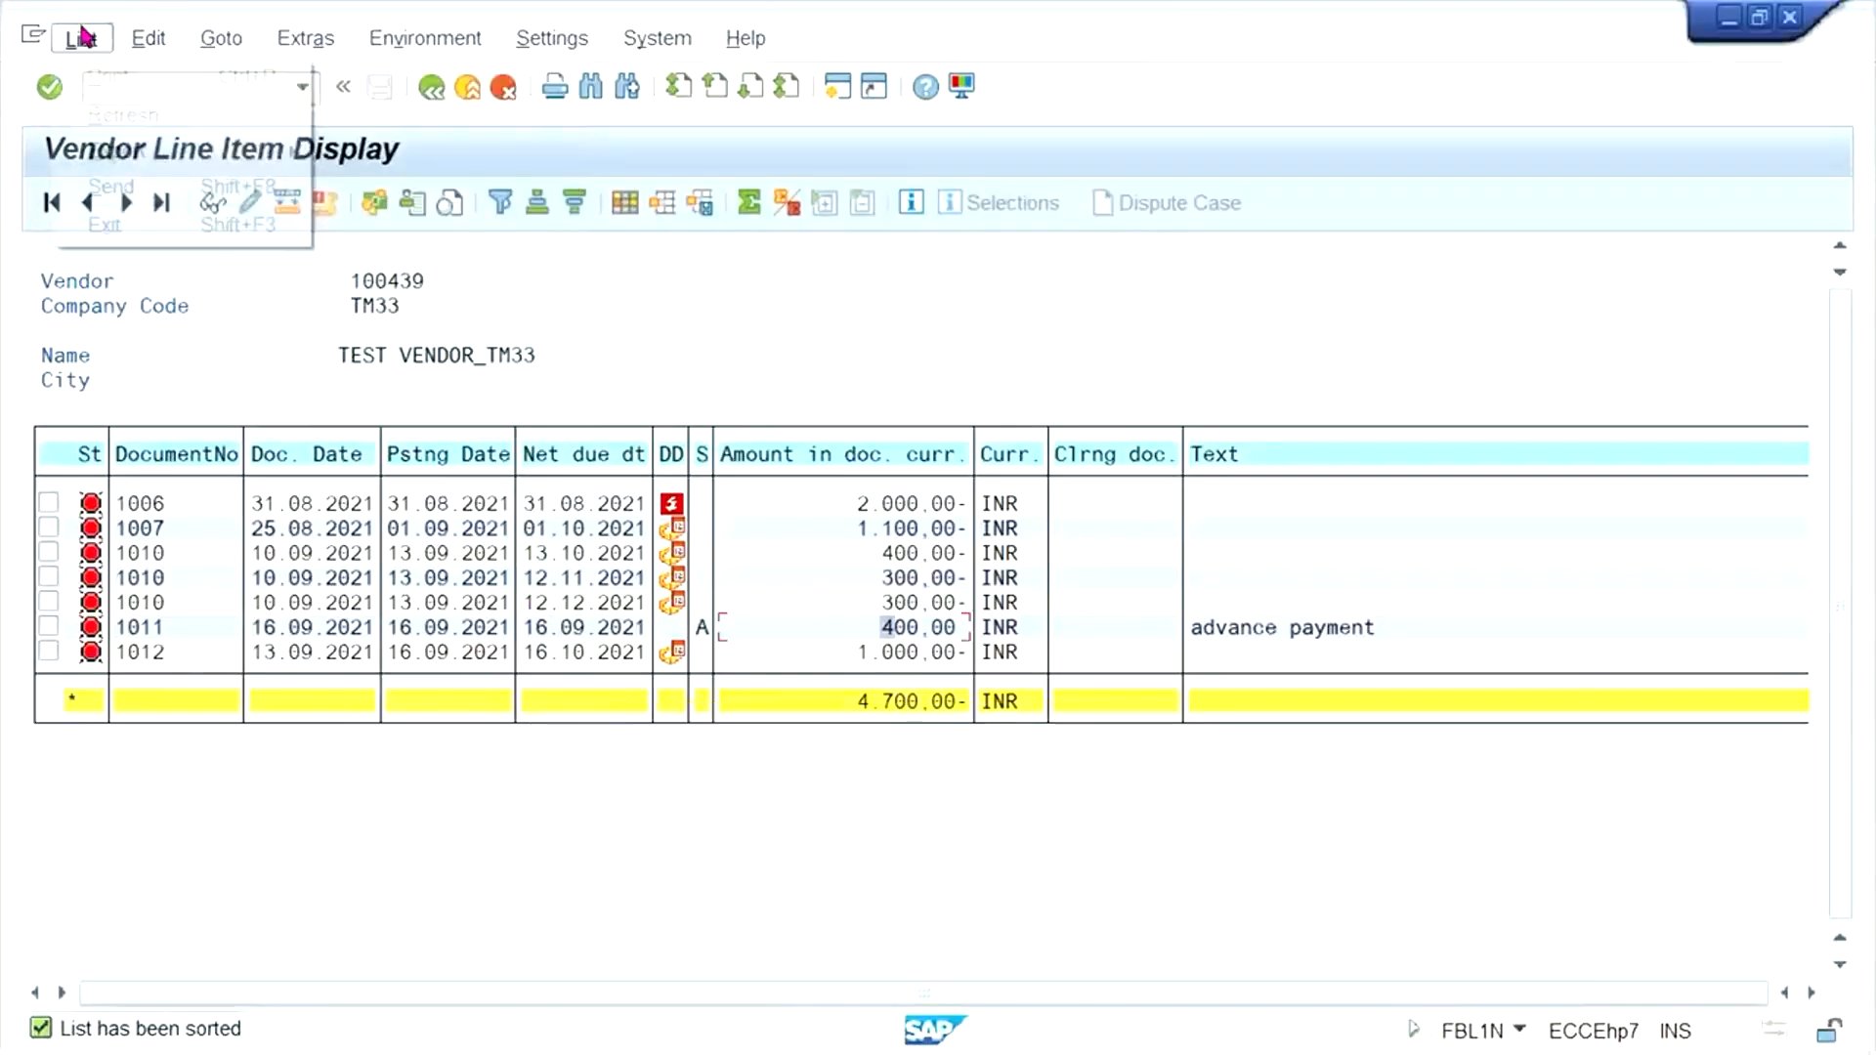
{"action": "left_click", "coordinate": [106, 119]}
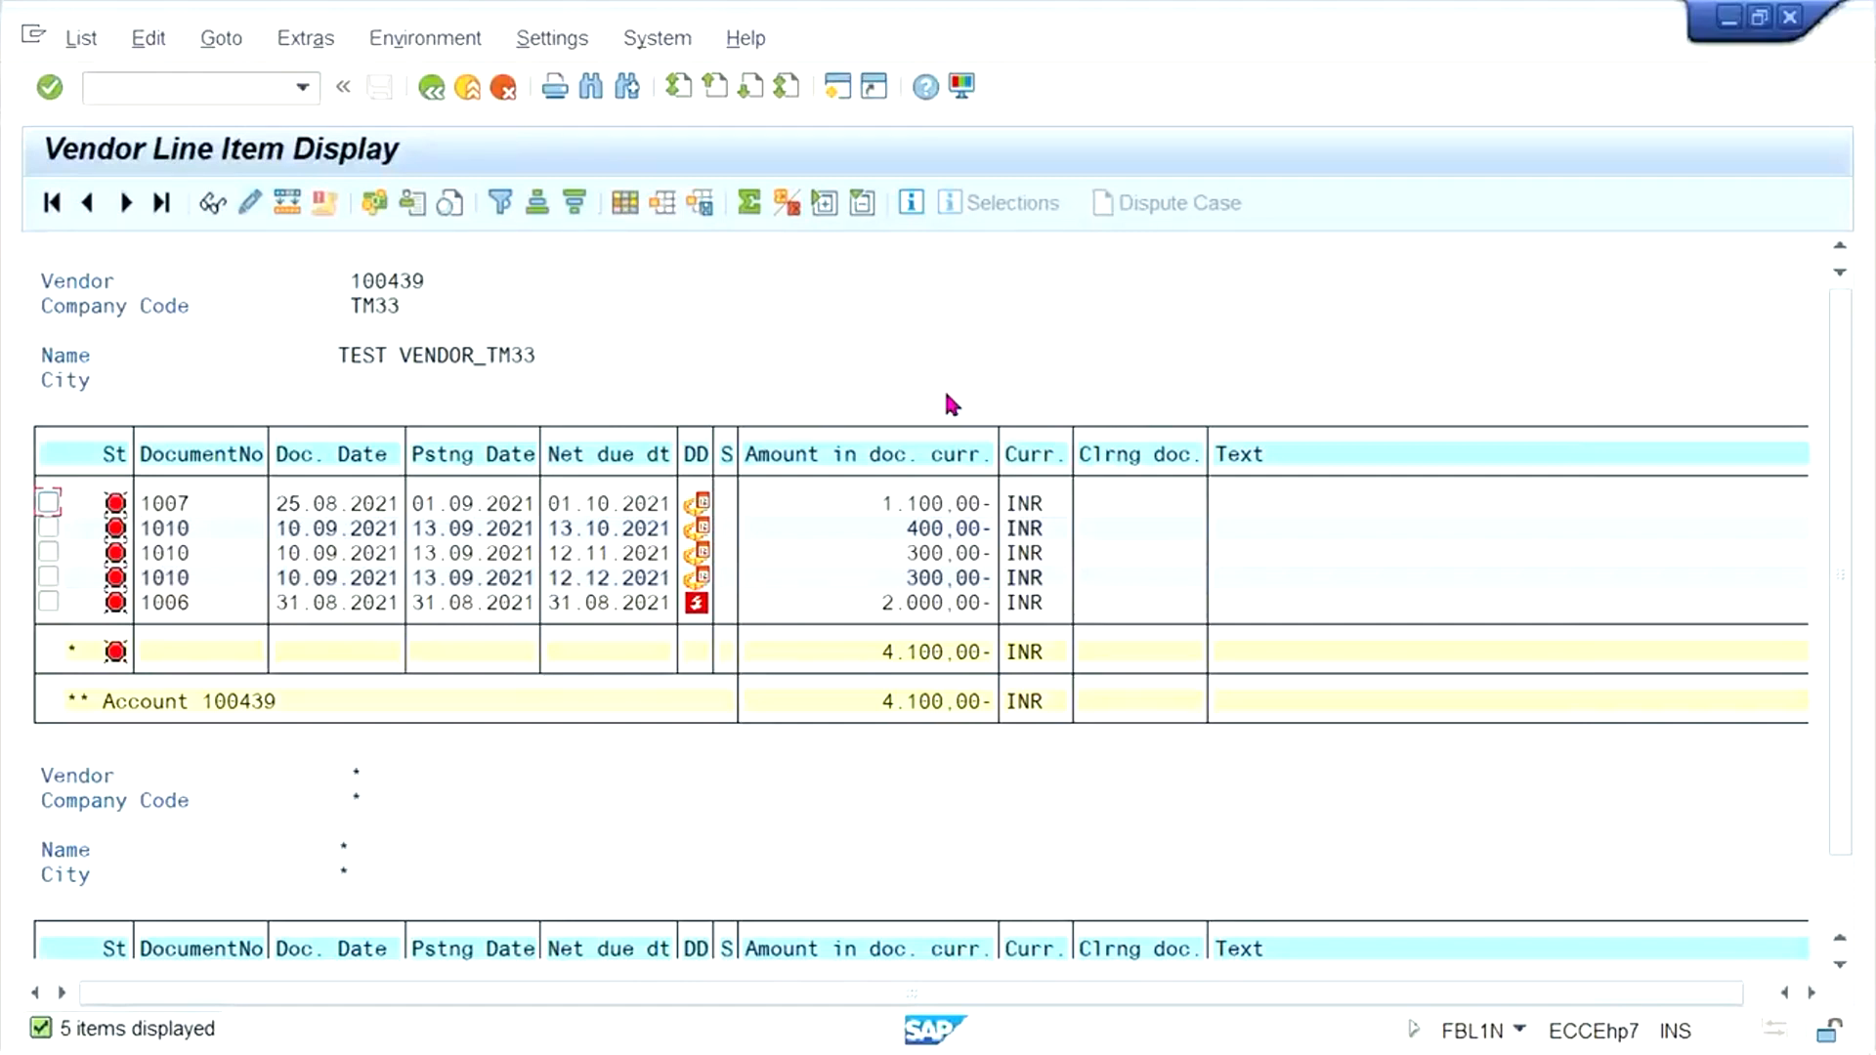
- Return to the outgoing payment session and enter document date 16.09.2021, the HDFC bank G/L account and amount 1000
{"action": "mouse_move", "coordinate": [490, 1050]}
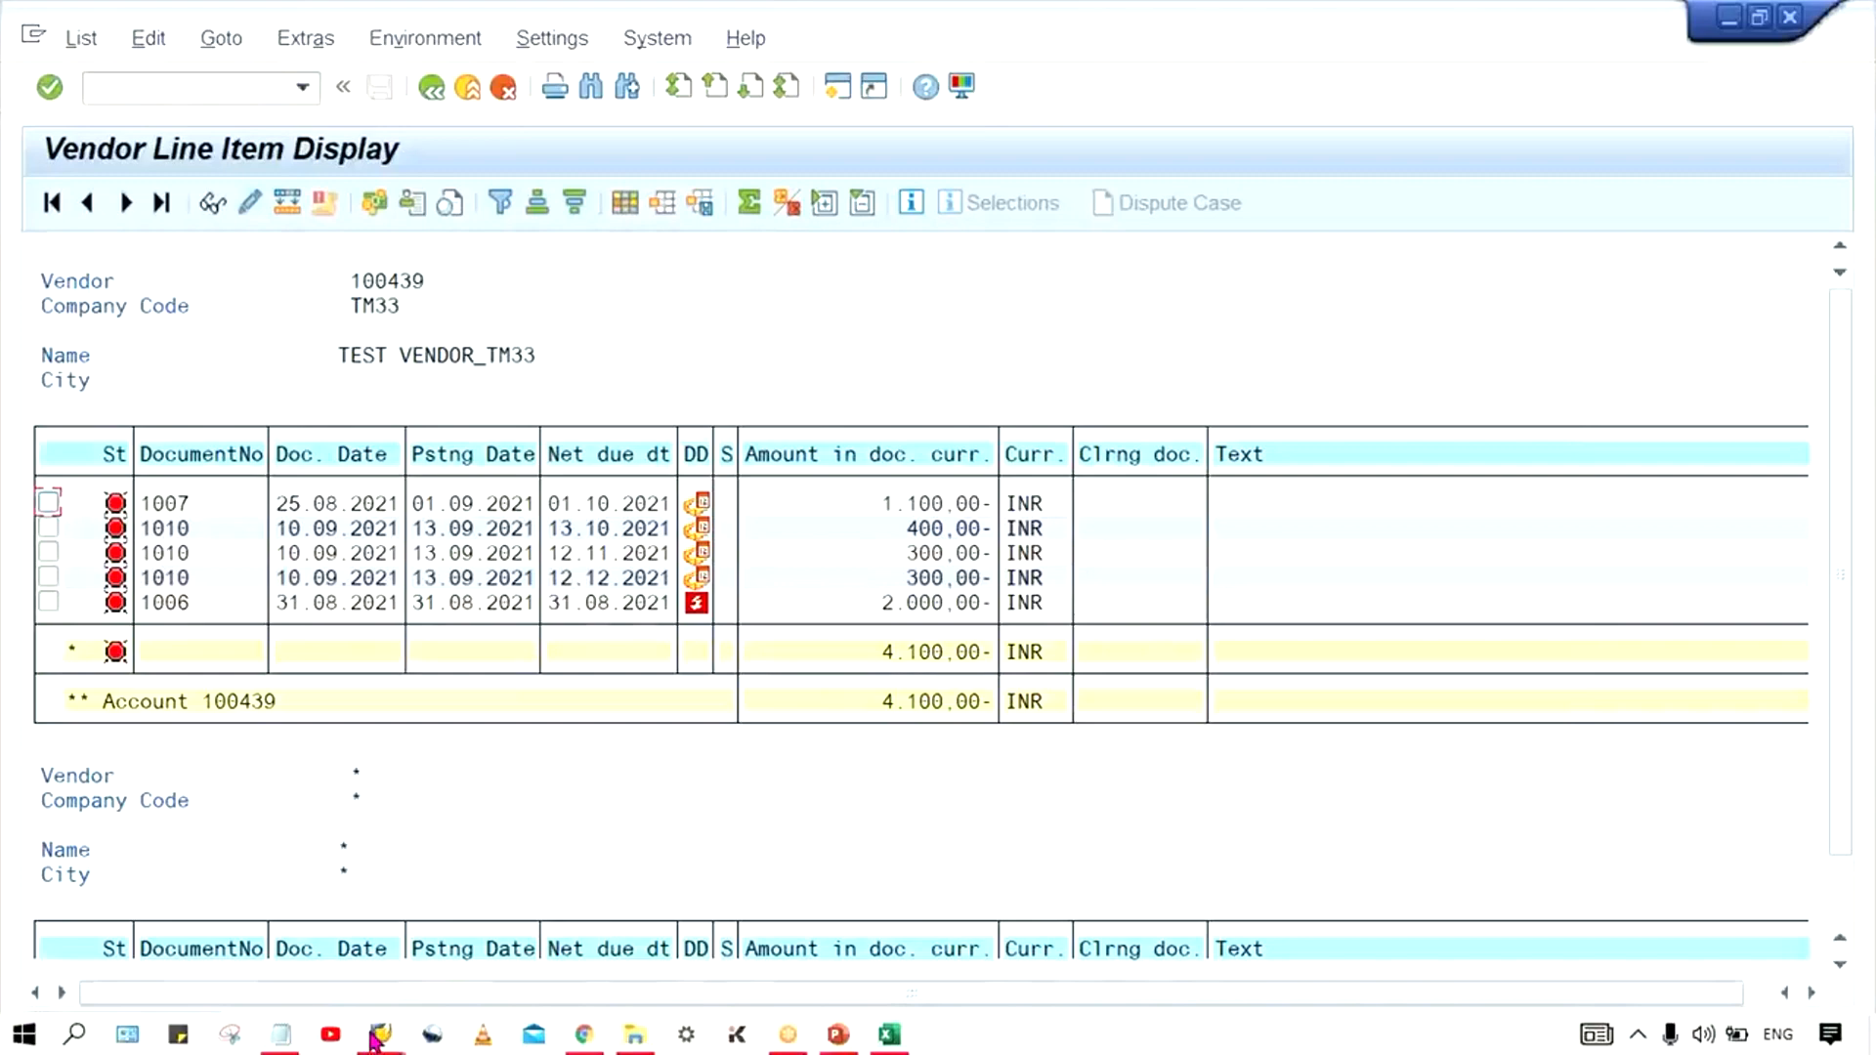
{"action": "mouse_move", "coordinate": [381, 1036]}
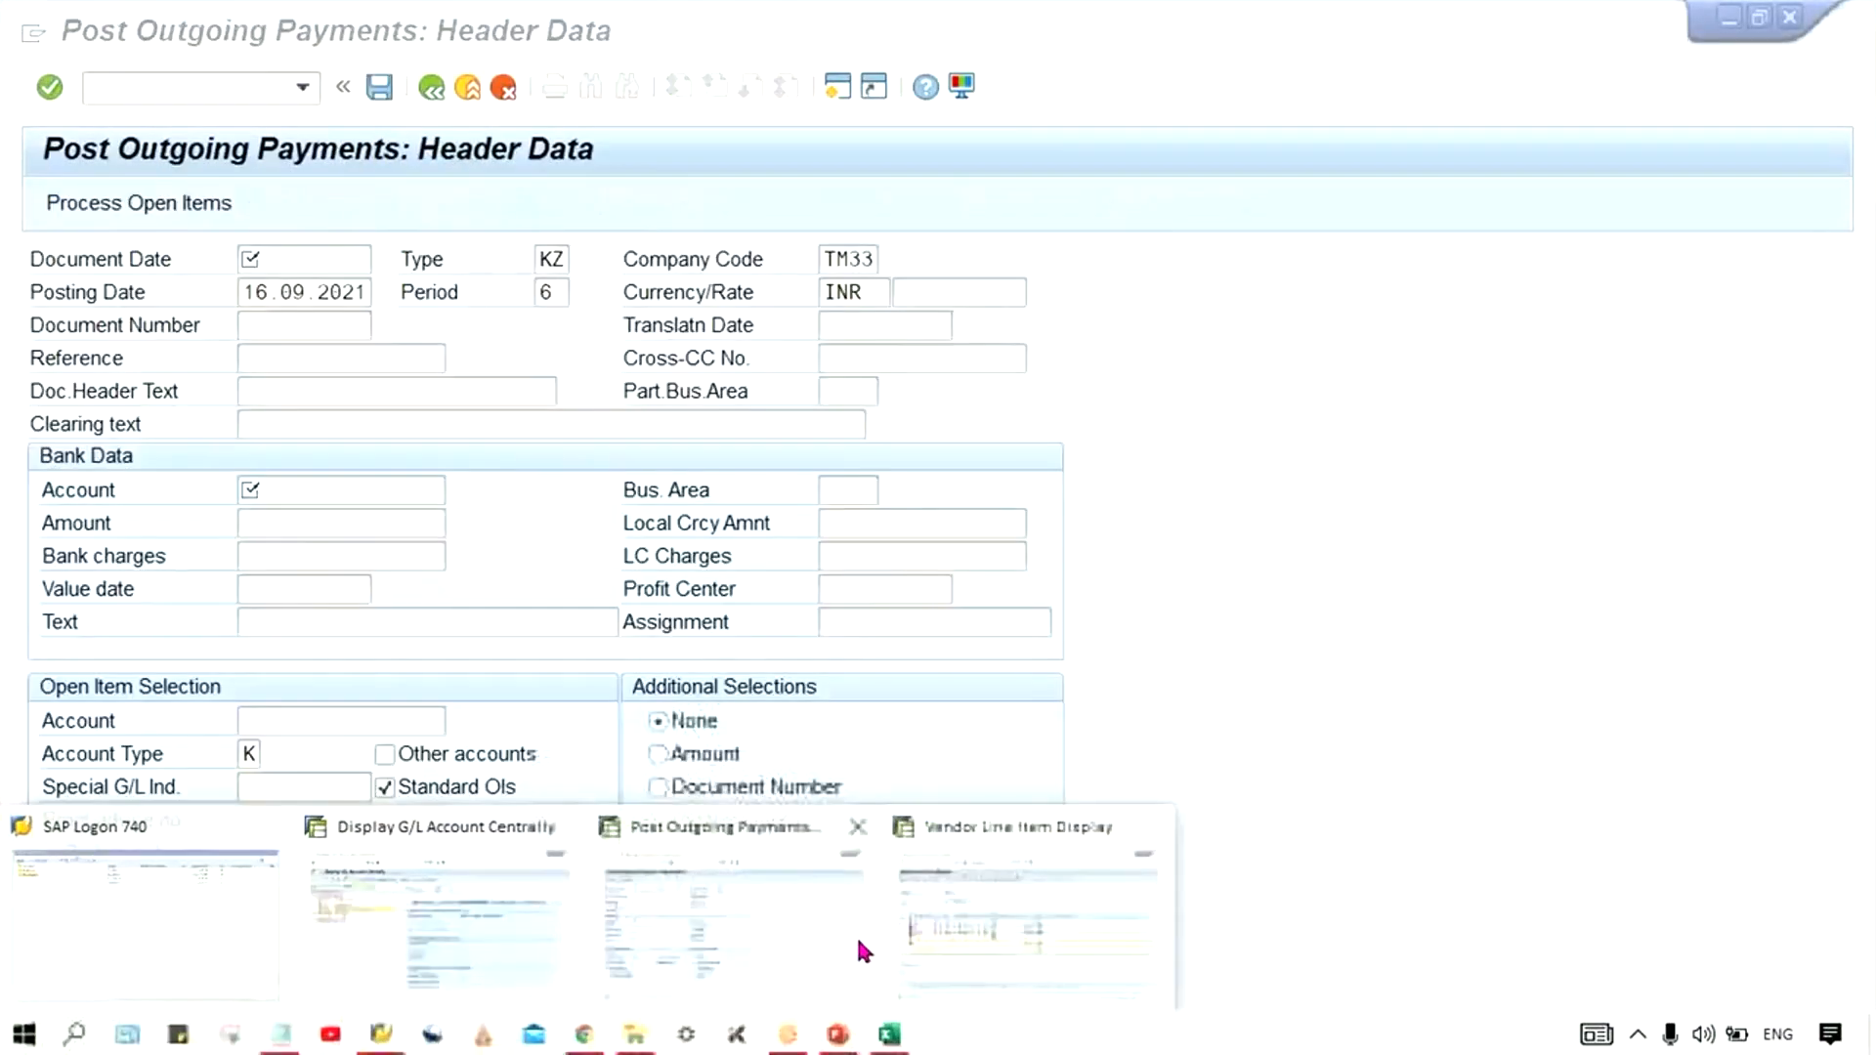
{"action": "left_click", "coordinate": [856, 935]}
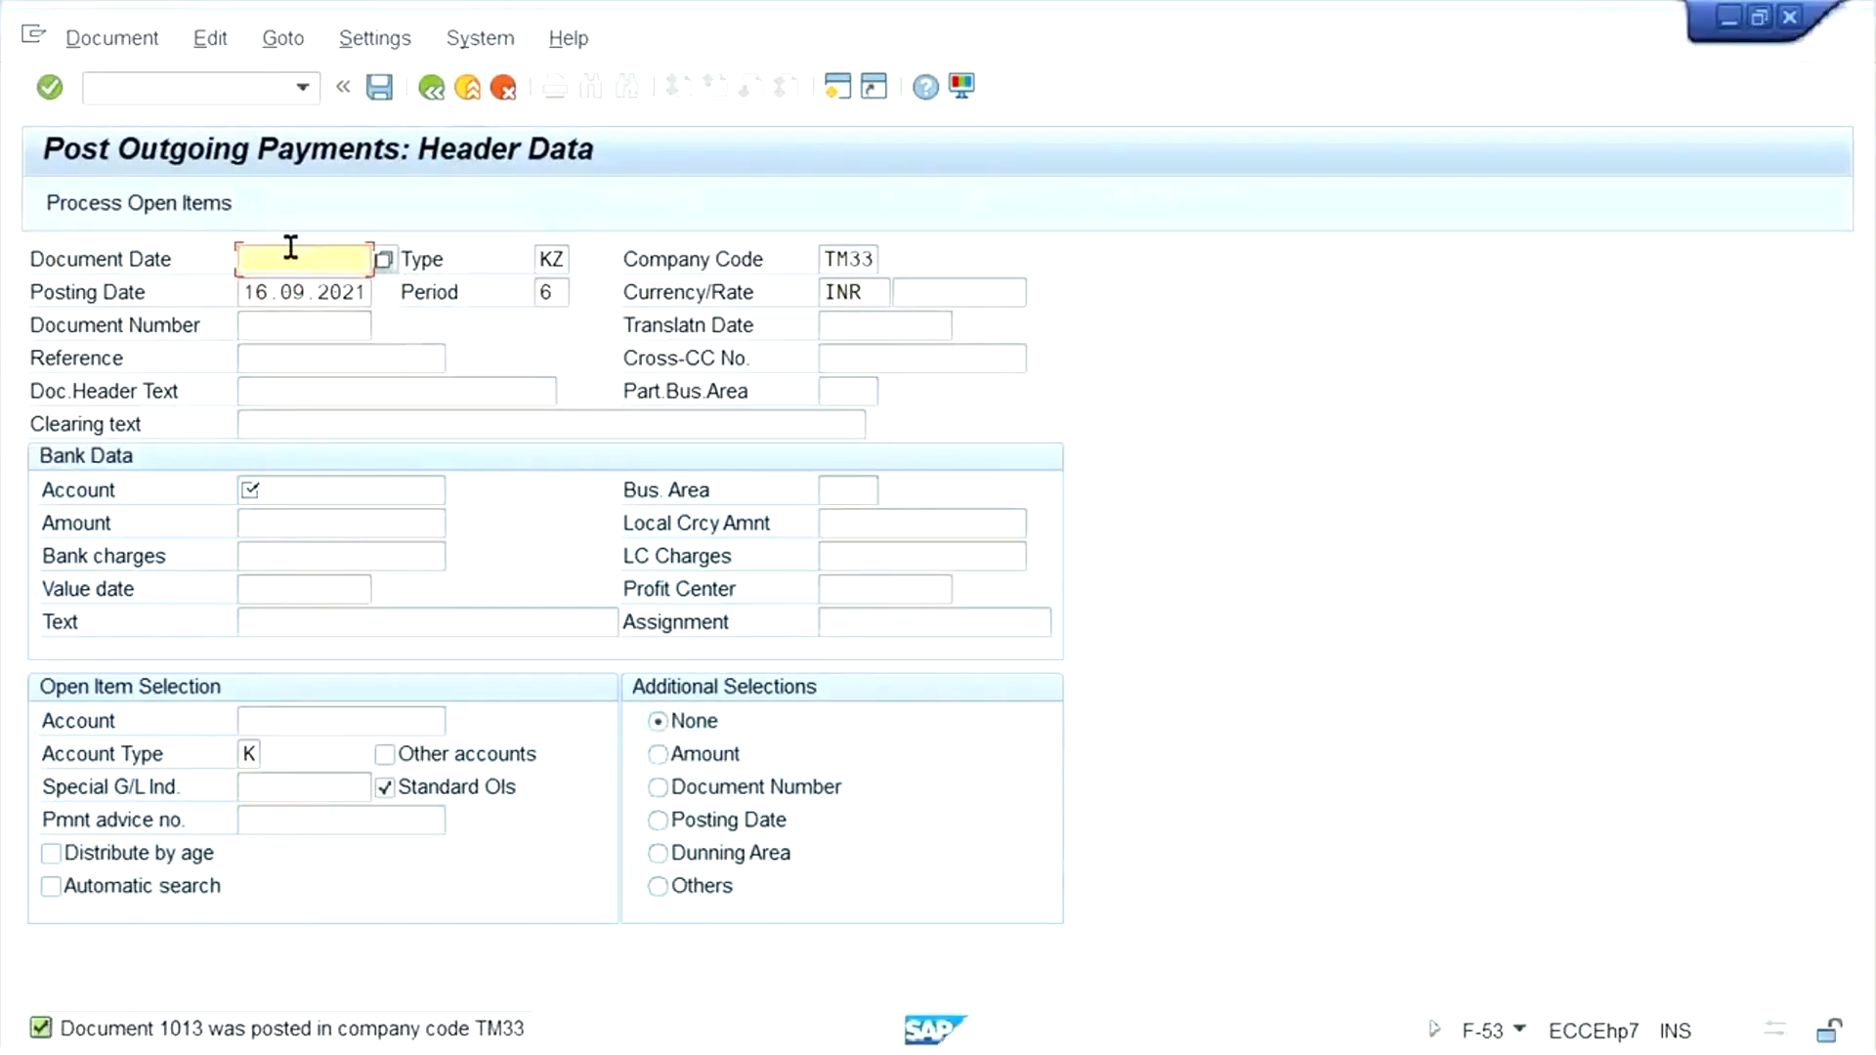
{"action": "left_click", "coordinate": [330, 262]}
{"action": "left_click", "coordinate": [342, 289]}
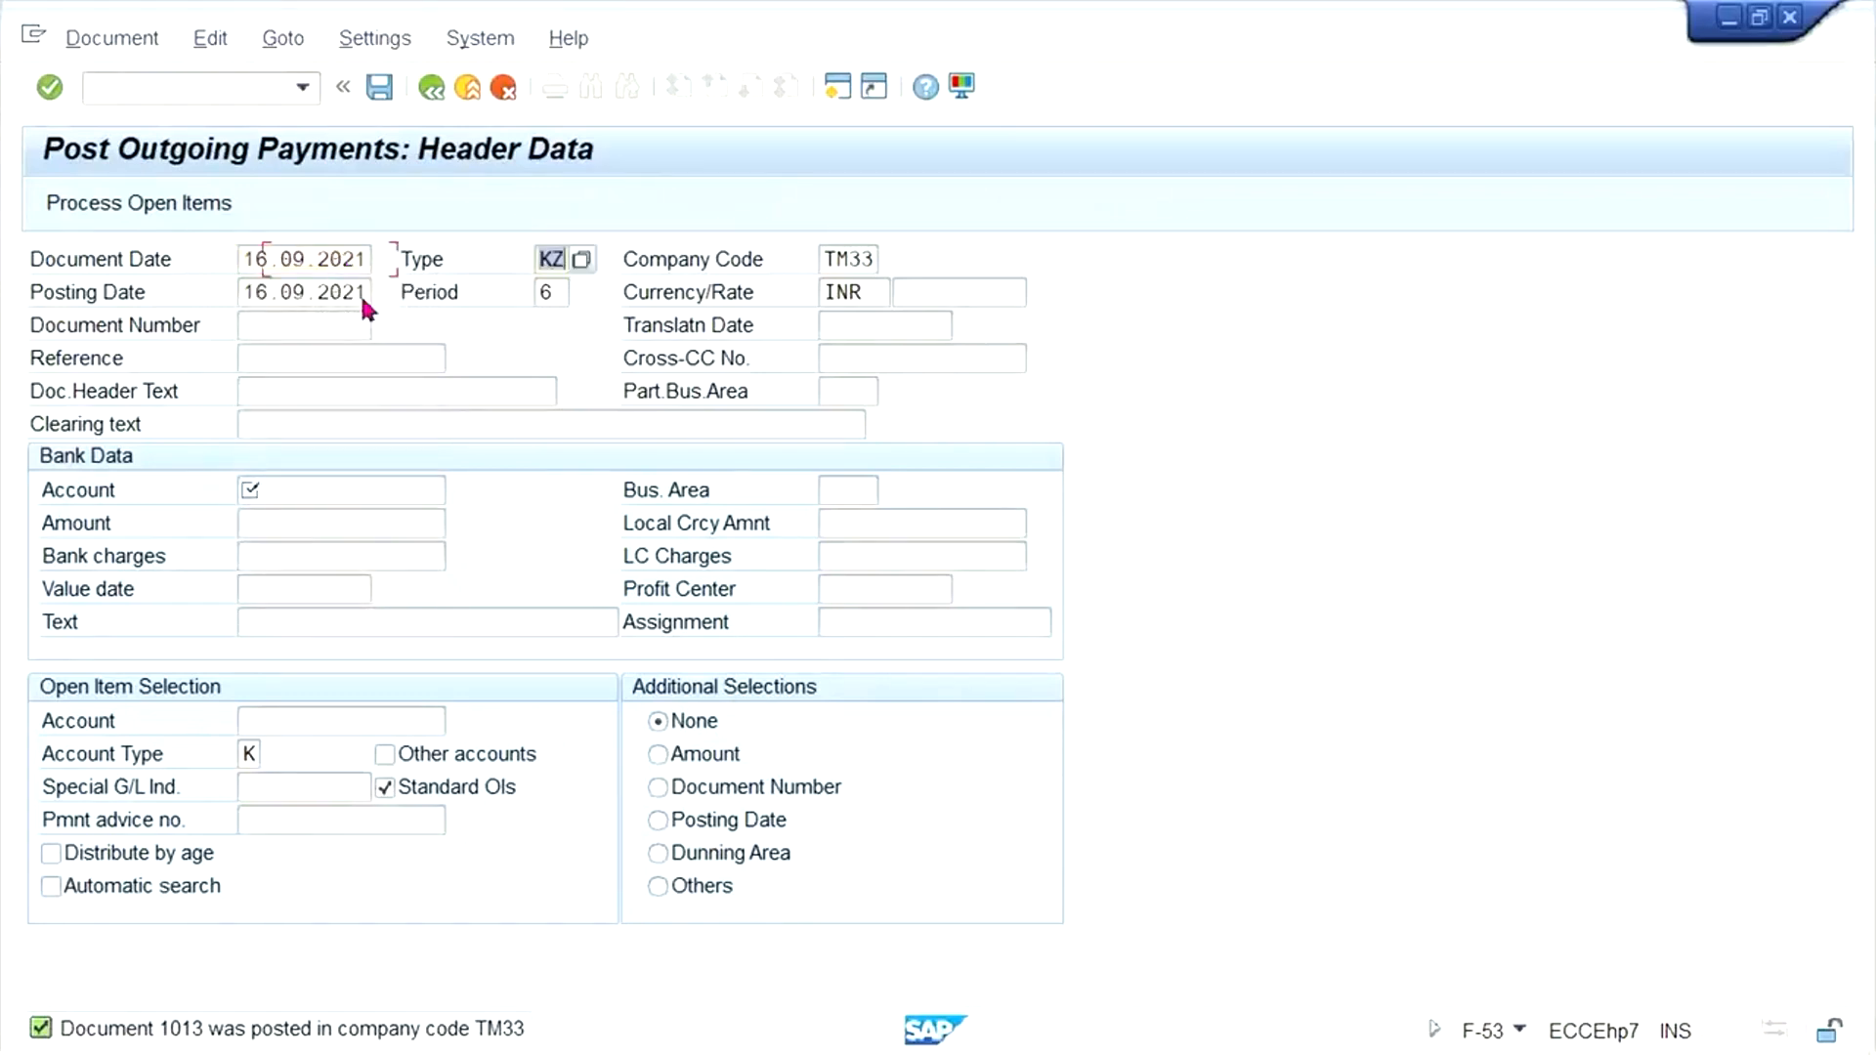
{"action": "left_click", "coordinate": [327, 491]}
{"action": "left_click", "coordinate": [330, 519]}
{"action": "left_click", "coordinate": [303, 523]}
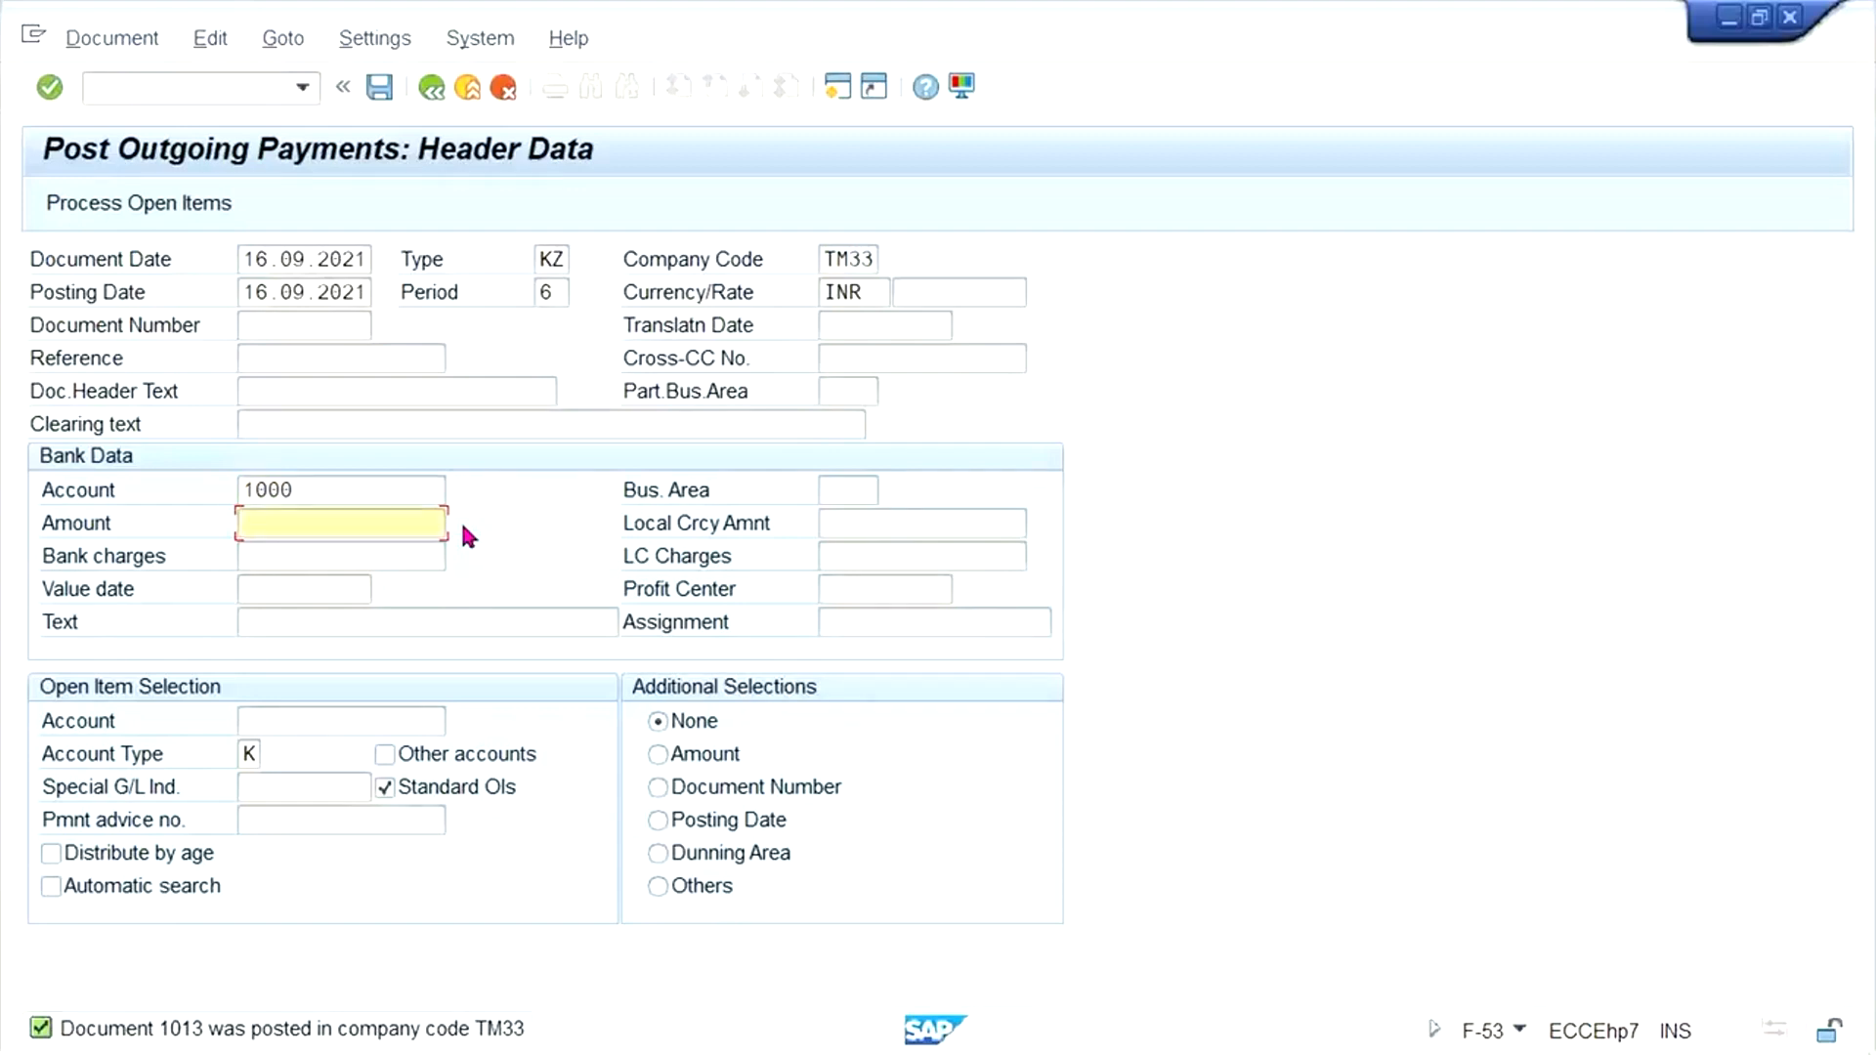
{"action": "type", "text": "1000"}
- Enter the test vendor's account number as open item selection, and process the open items
{"action": "left_click", "coordinate": [352, 719]}
{"action": "left_click", "coordinate": [352, 721]}
{"action": "left_click", "coordinate": [349, 750]}
{"action": "key", "text": "Return"}
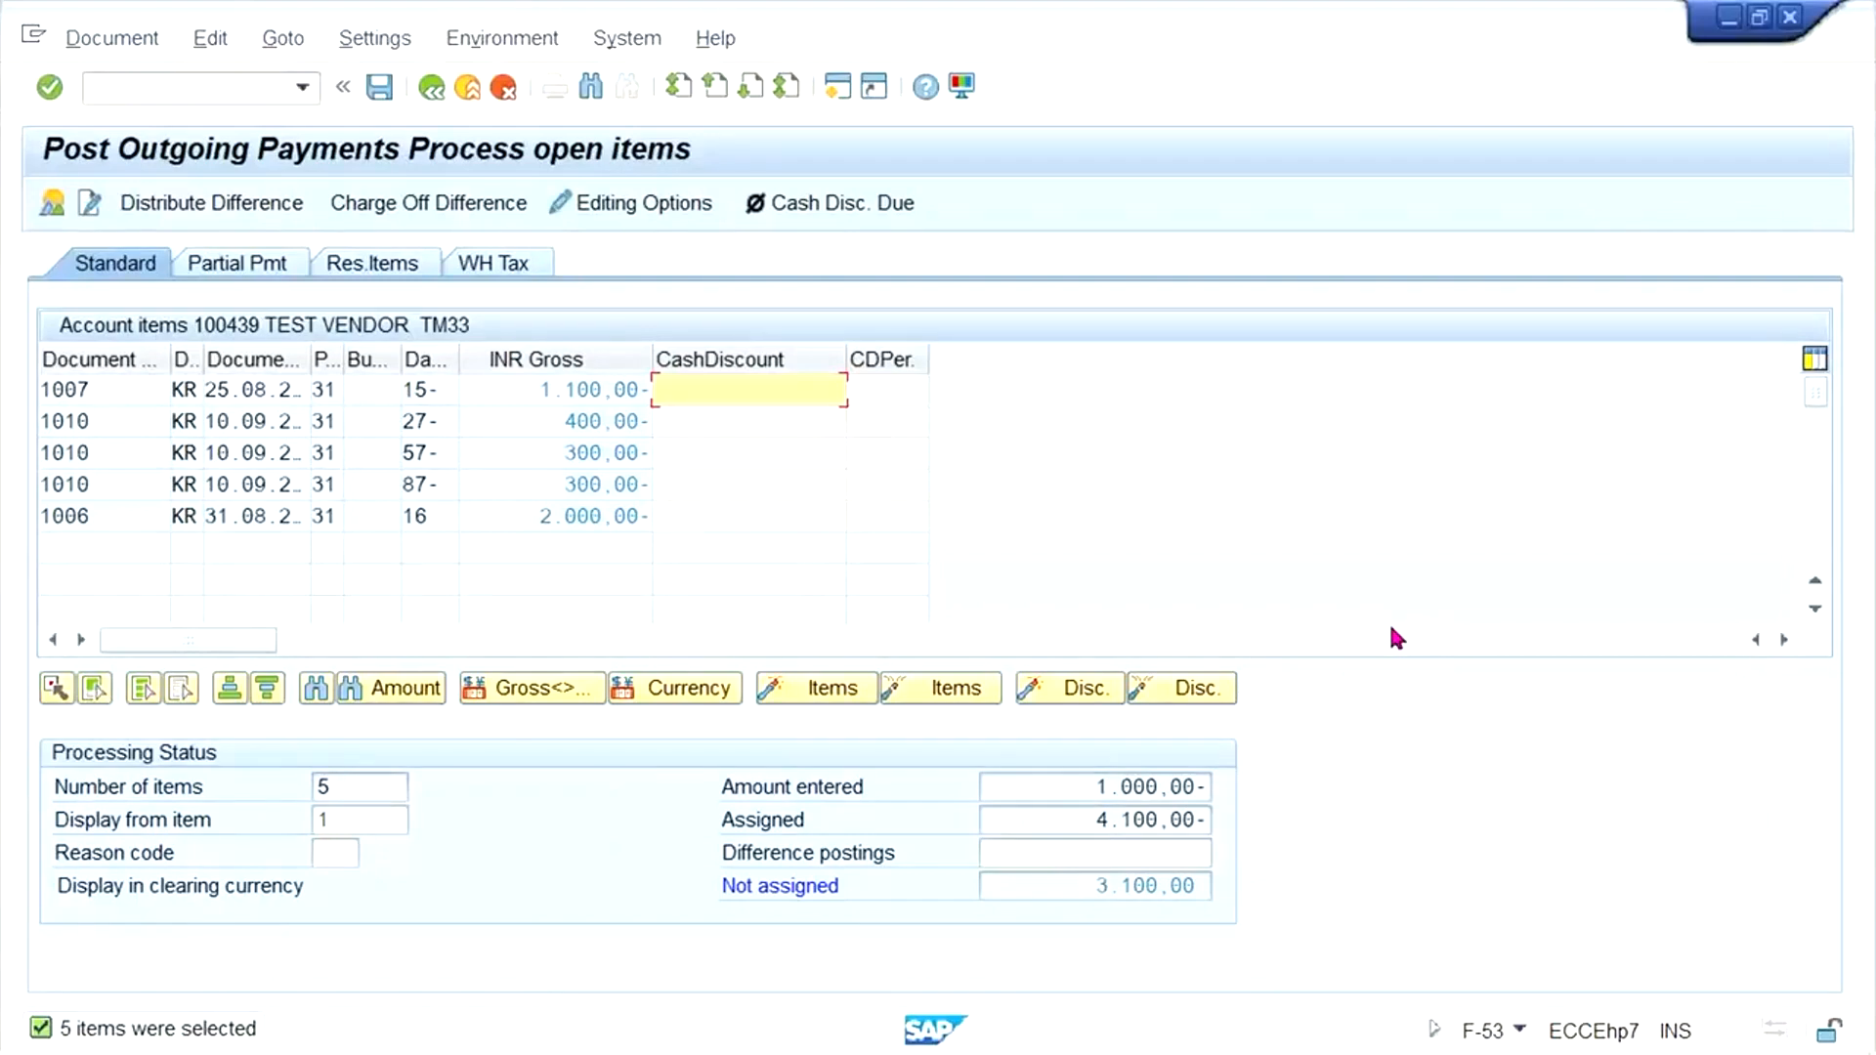
- Deactivate the 1100, 400, 300 and 300 INR open items, leaving only the 2000 INR invoice active
{"action": "double_click", "coordinate": [508, 379]}
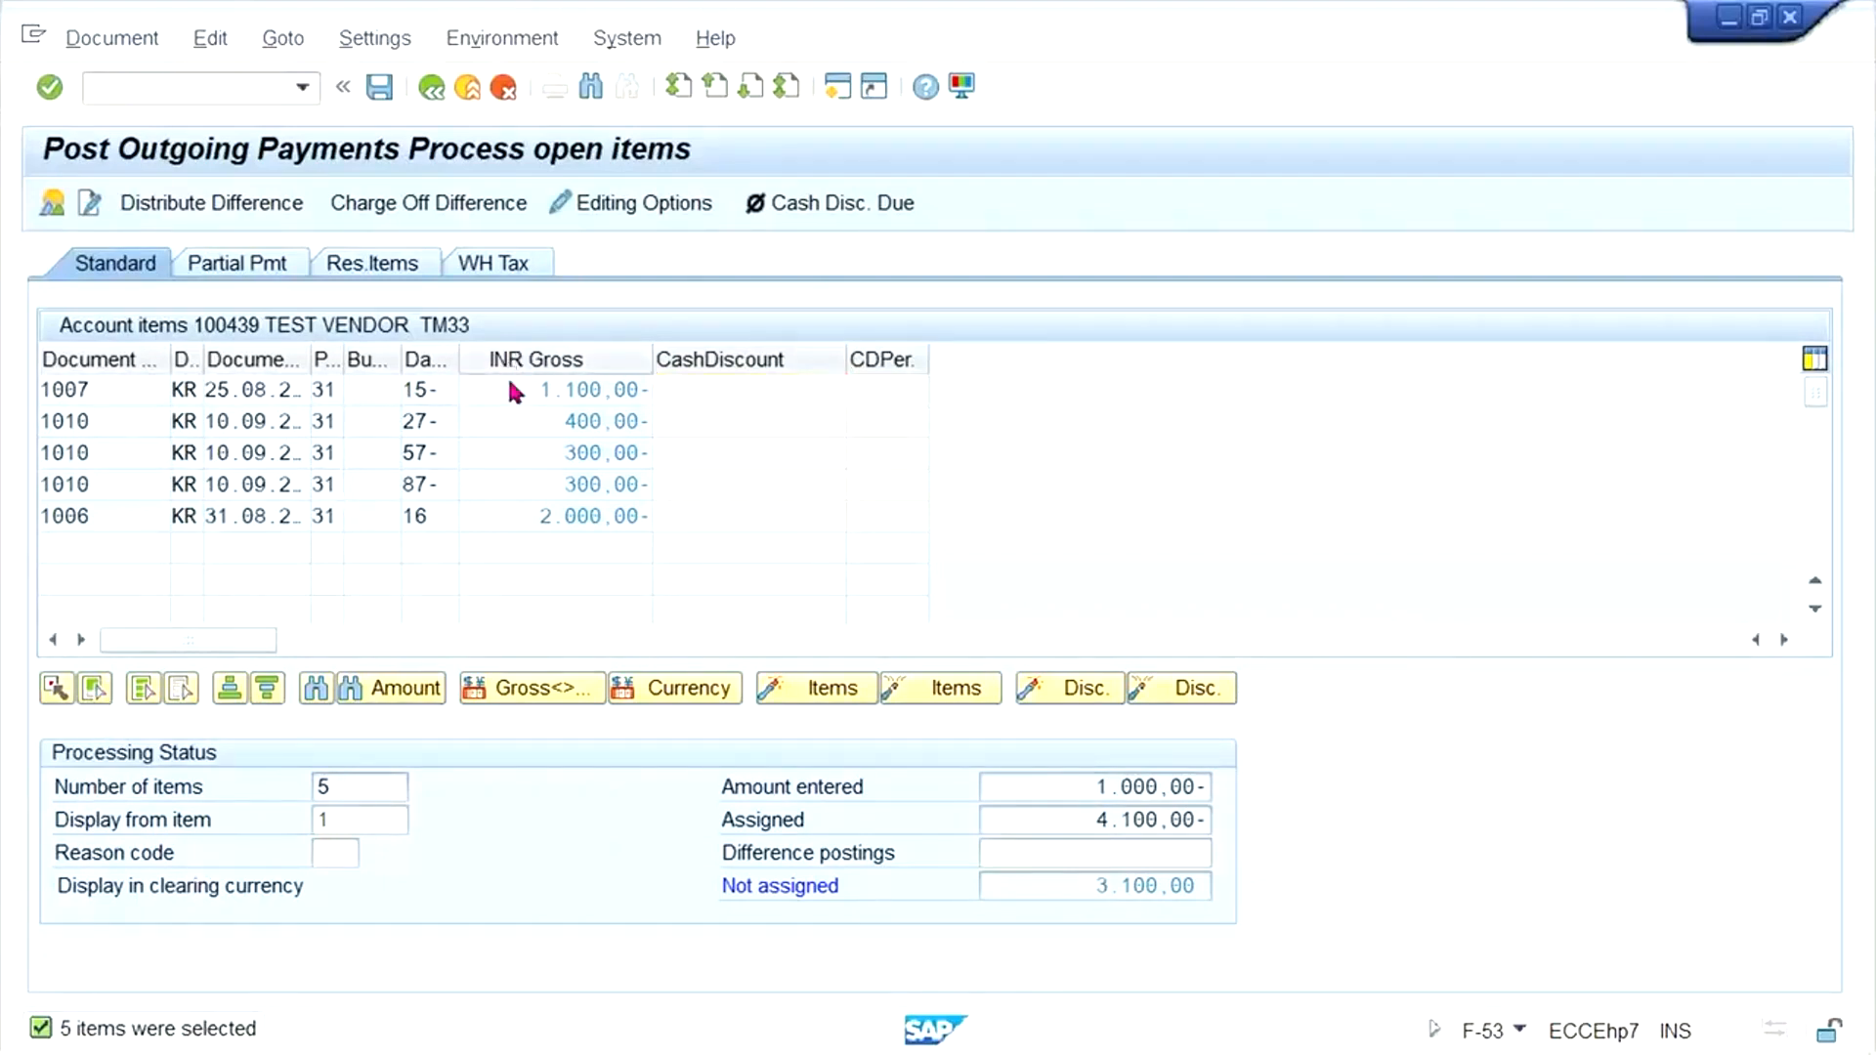
{"action": "double_click", "coordinate": [537, 420]}
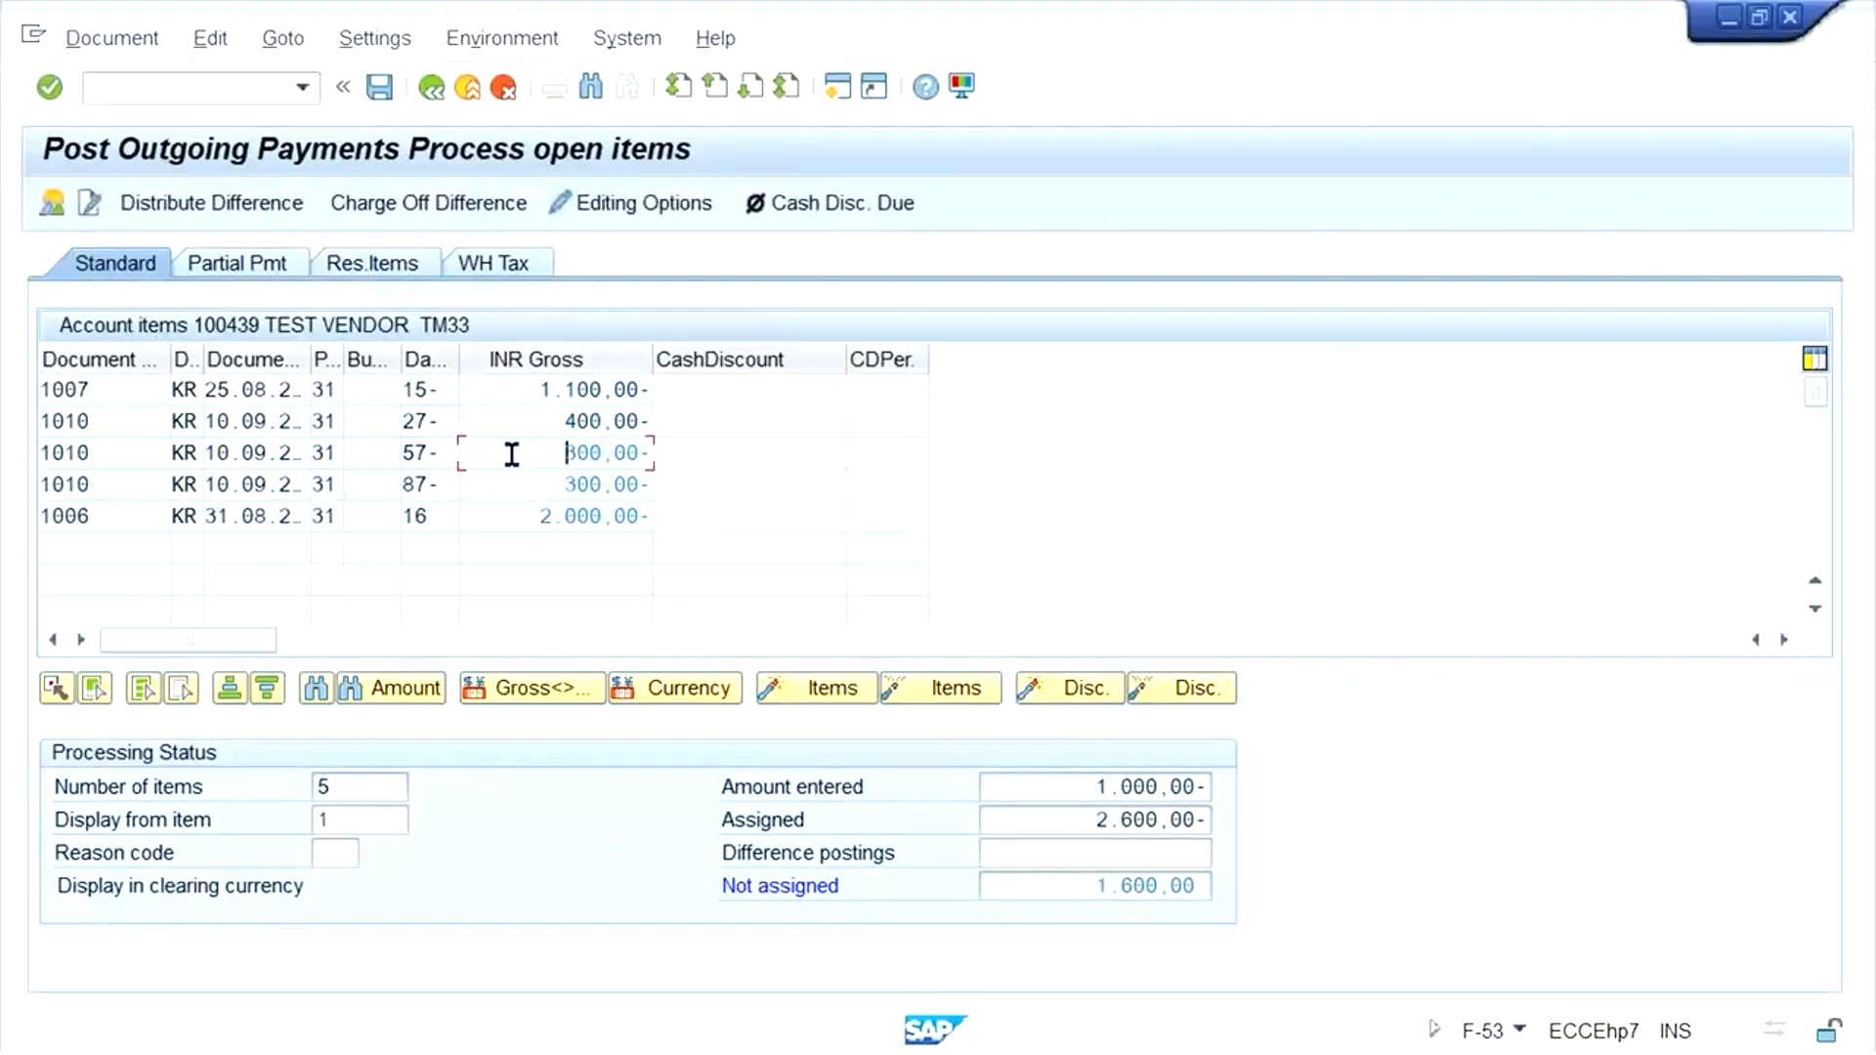
{"action": "double_click", "coordinate": [510, 453]}
{"action": "double_click", "coordinate": [520, 484]}
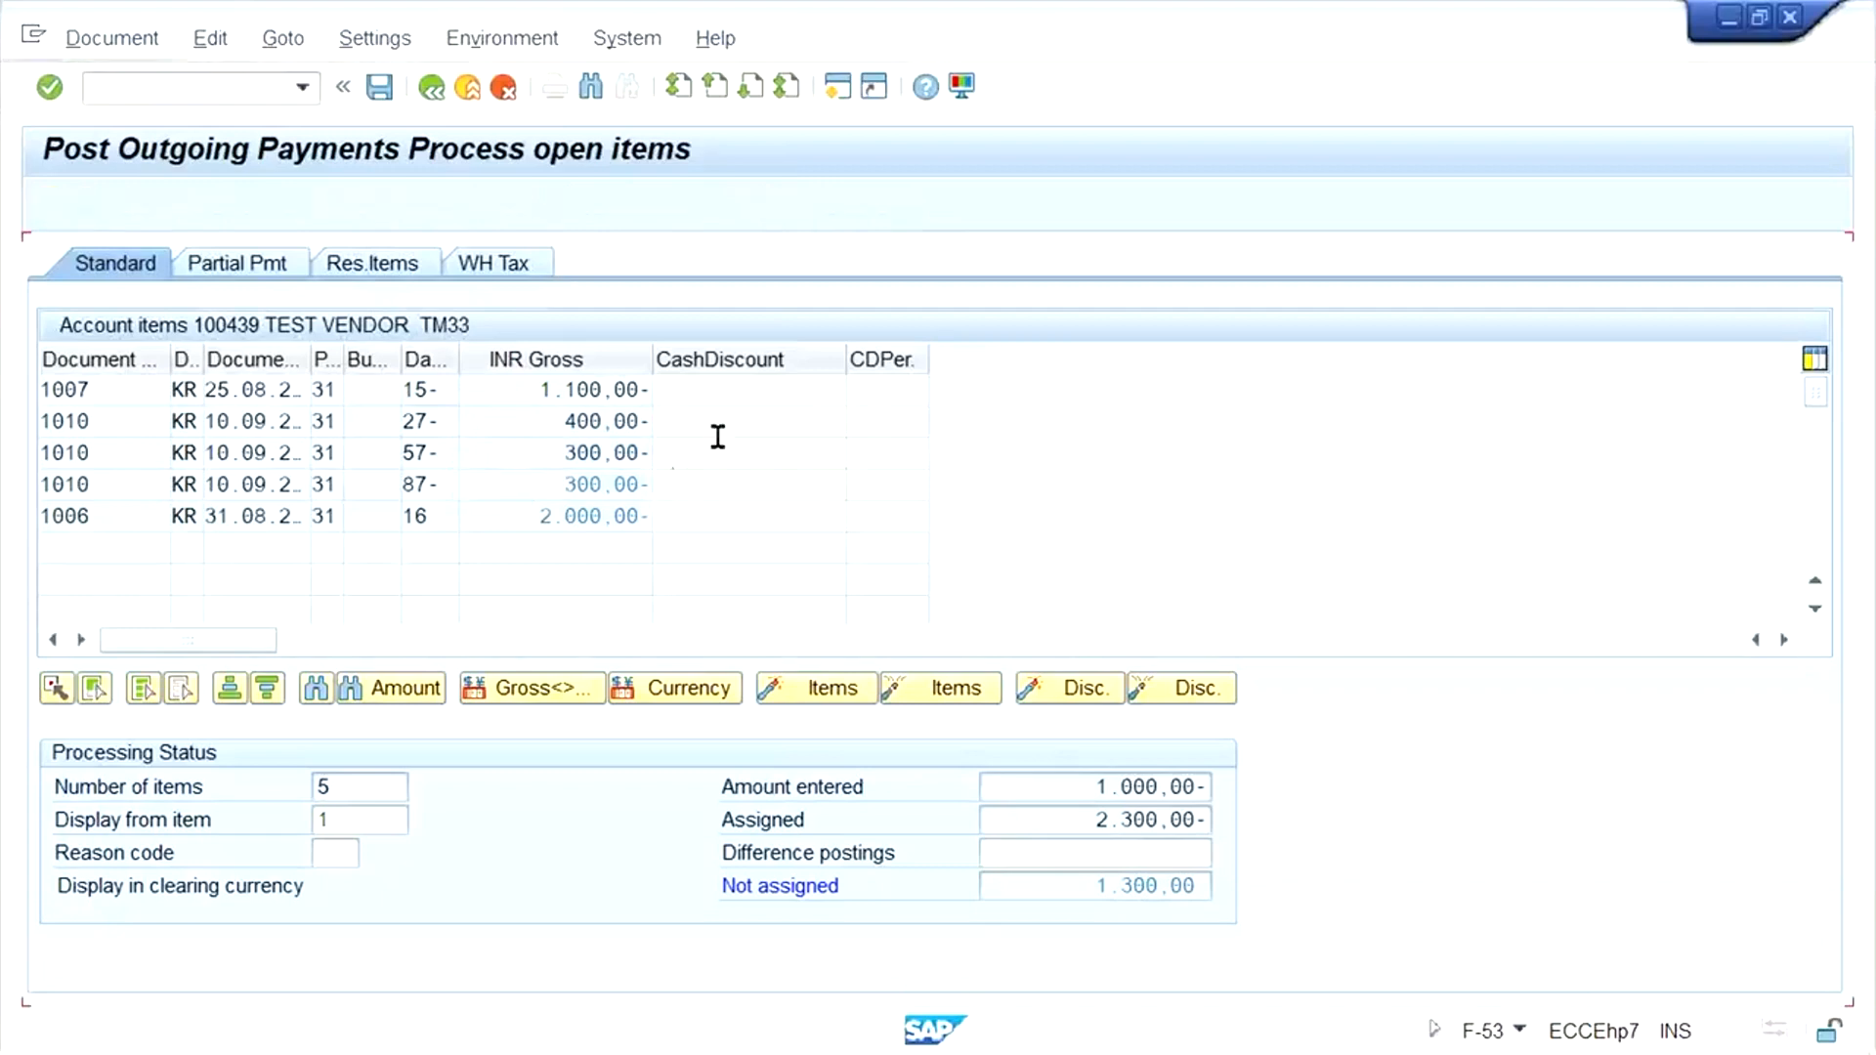
{"action": "left_click", "coordinate": [560, 447]}
{"action": "left_click", "coordinate": [519, 389]}
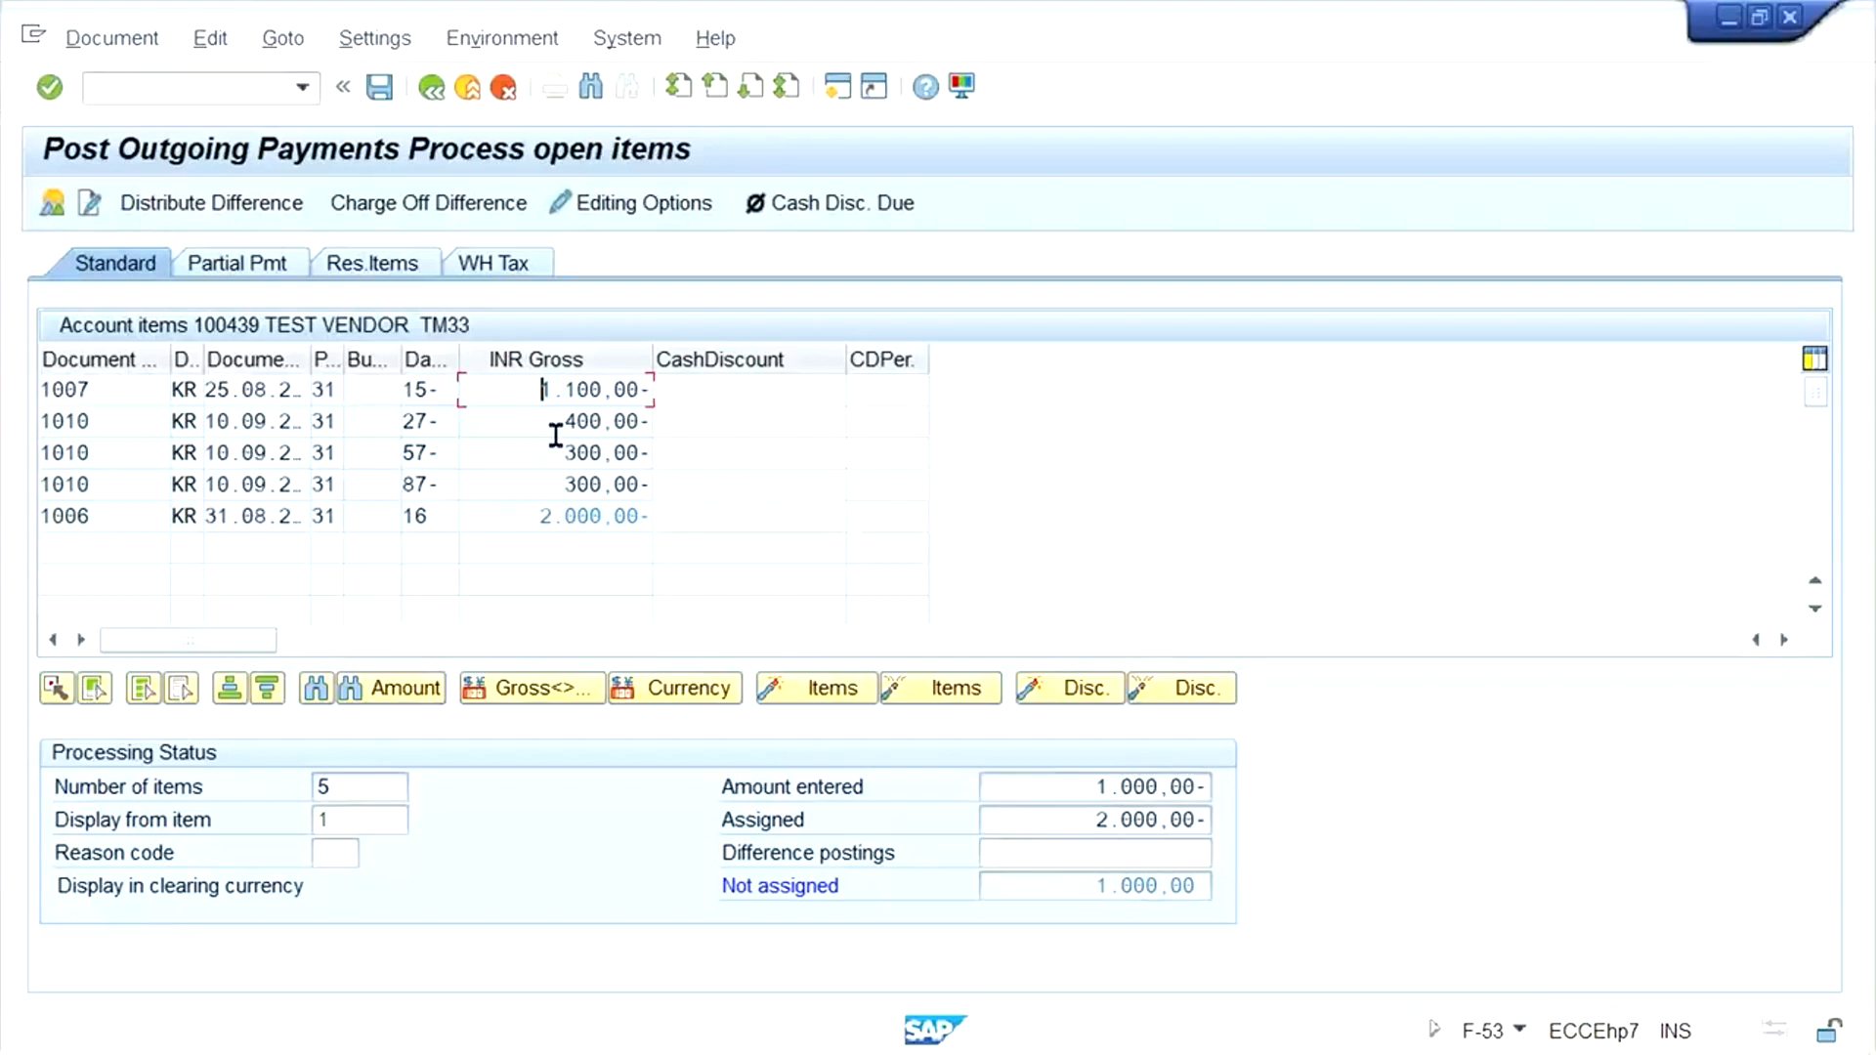
{"action": "left_click", "coordinate": [539, 518]}
{"action": "left_click_drag", "start_coordinate": [539, 518], "coordinate": [775, 528]}
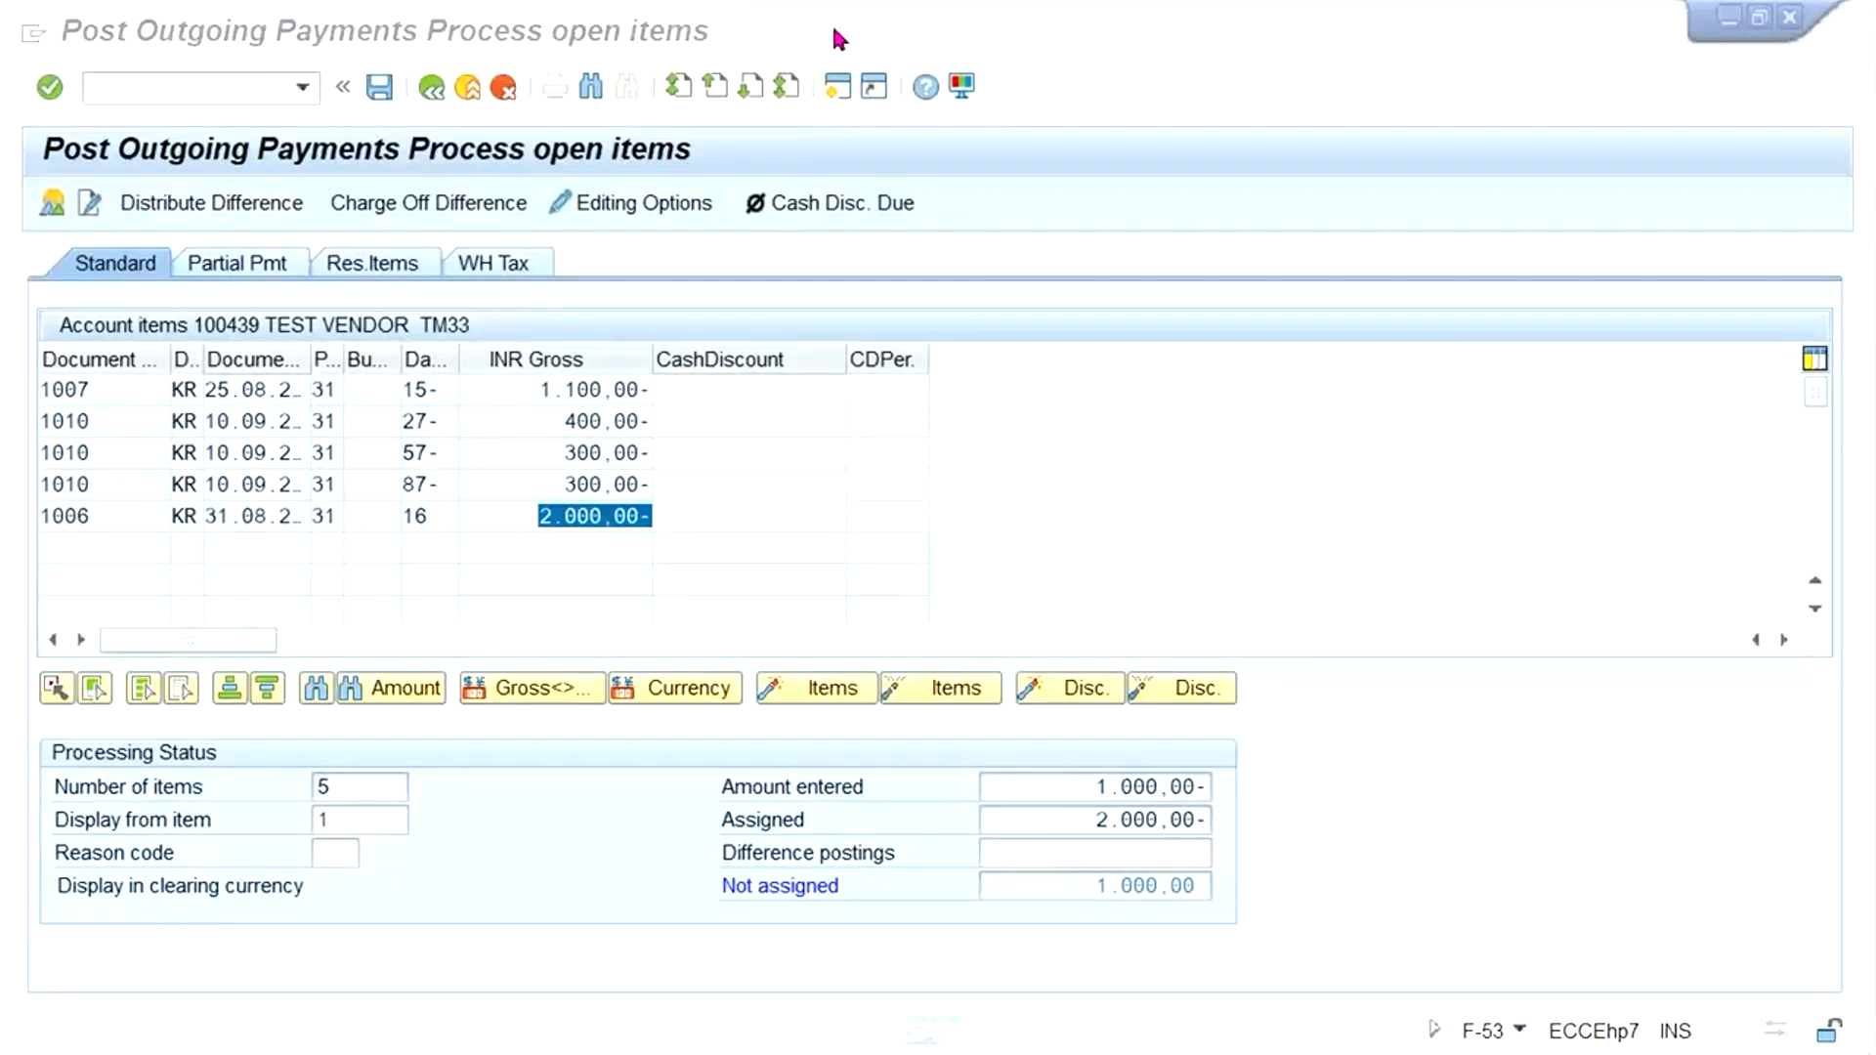
{"action": "left_click", "coordinate": [754, 528]}
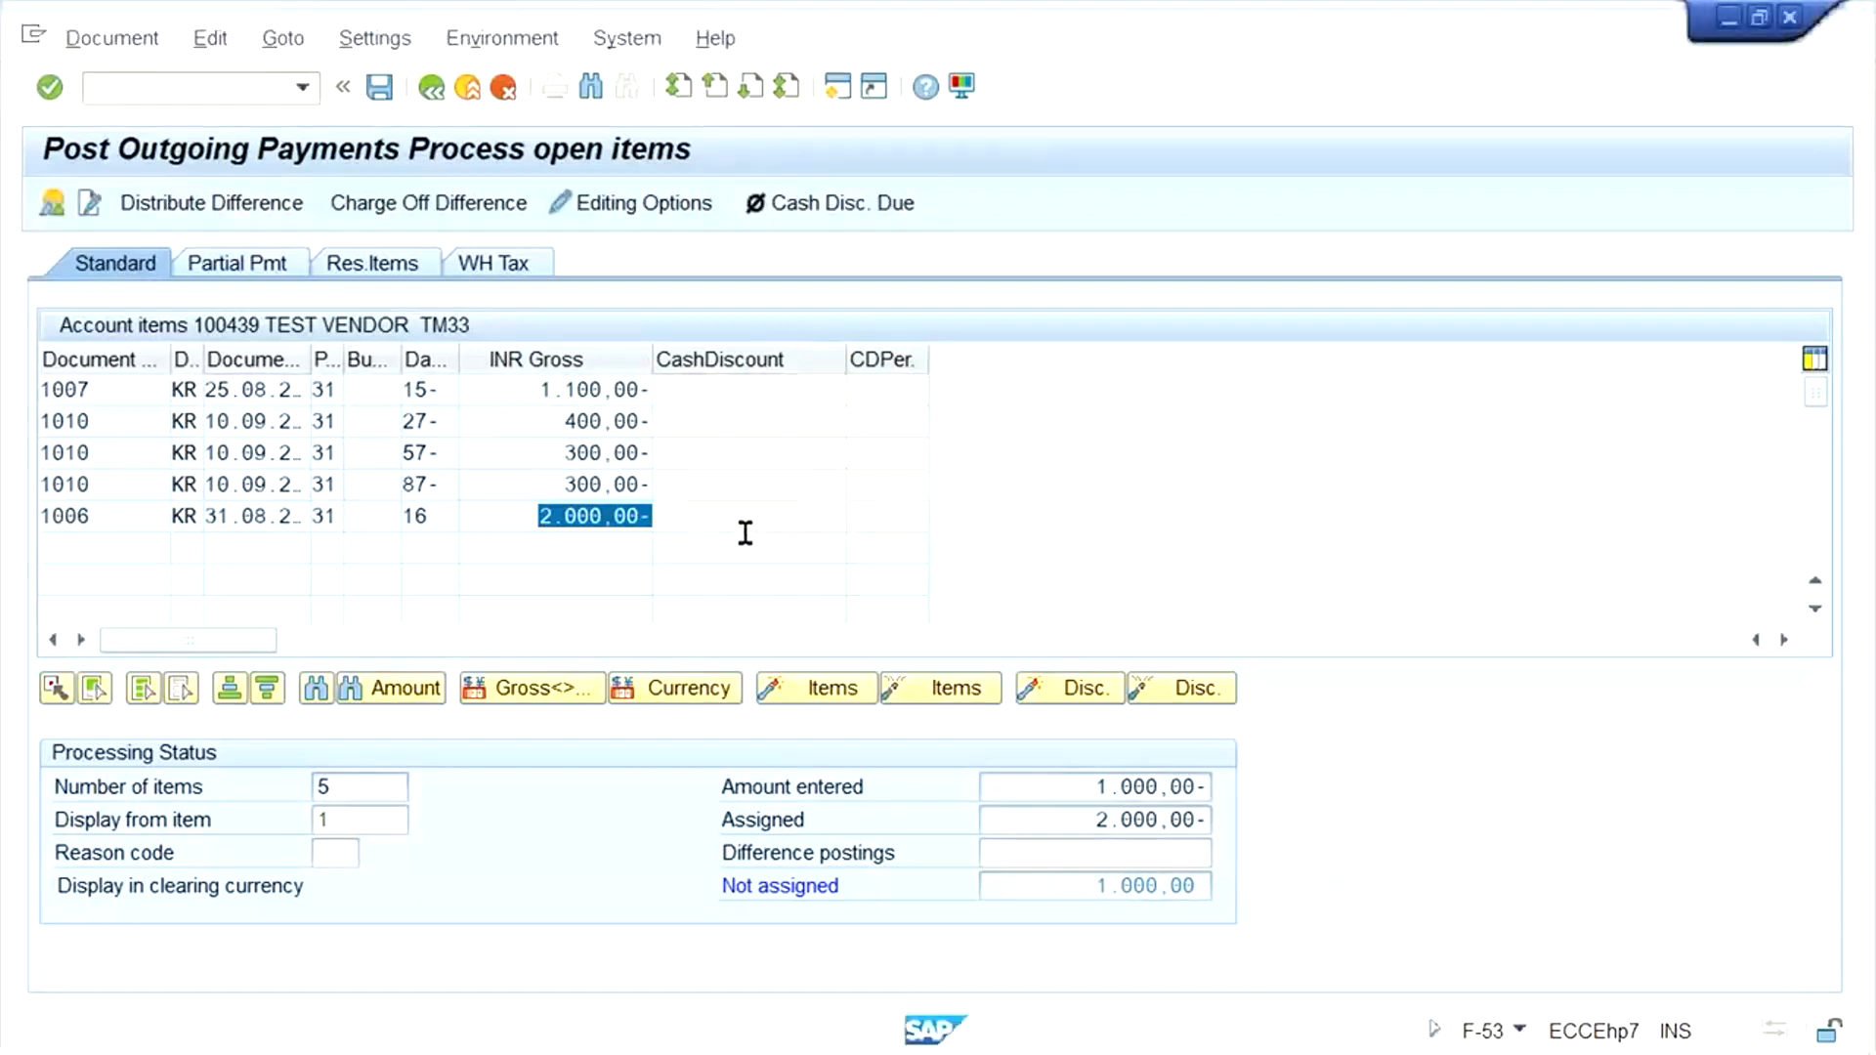
{"action": "left_click", "coordinate": [741, 528]}
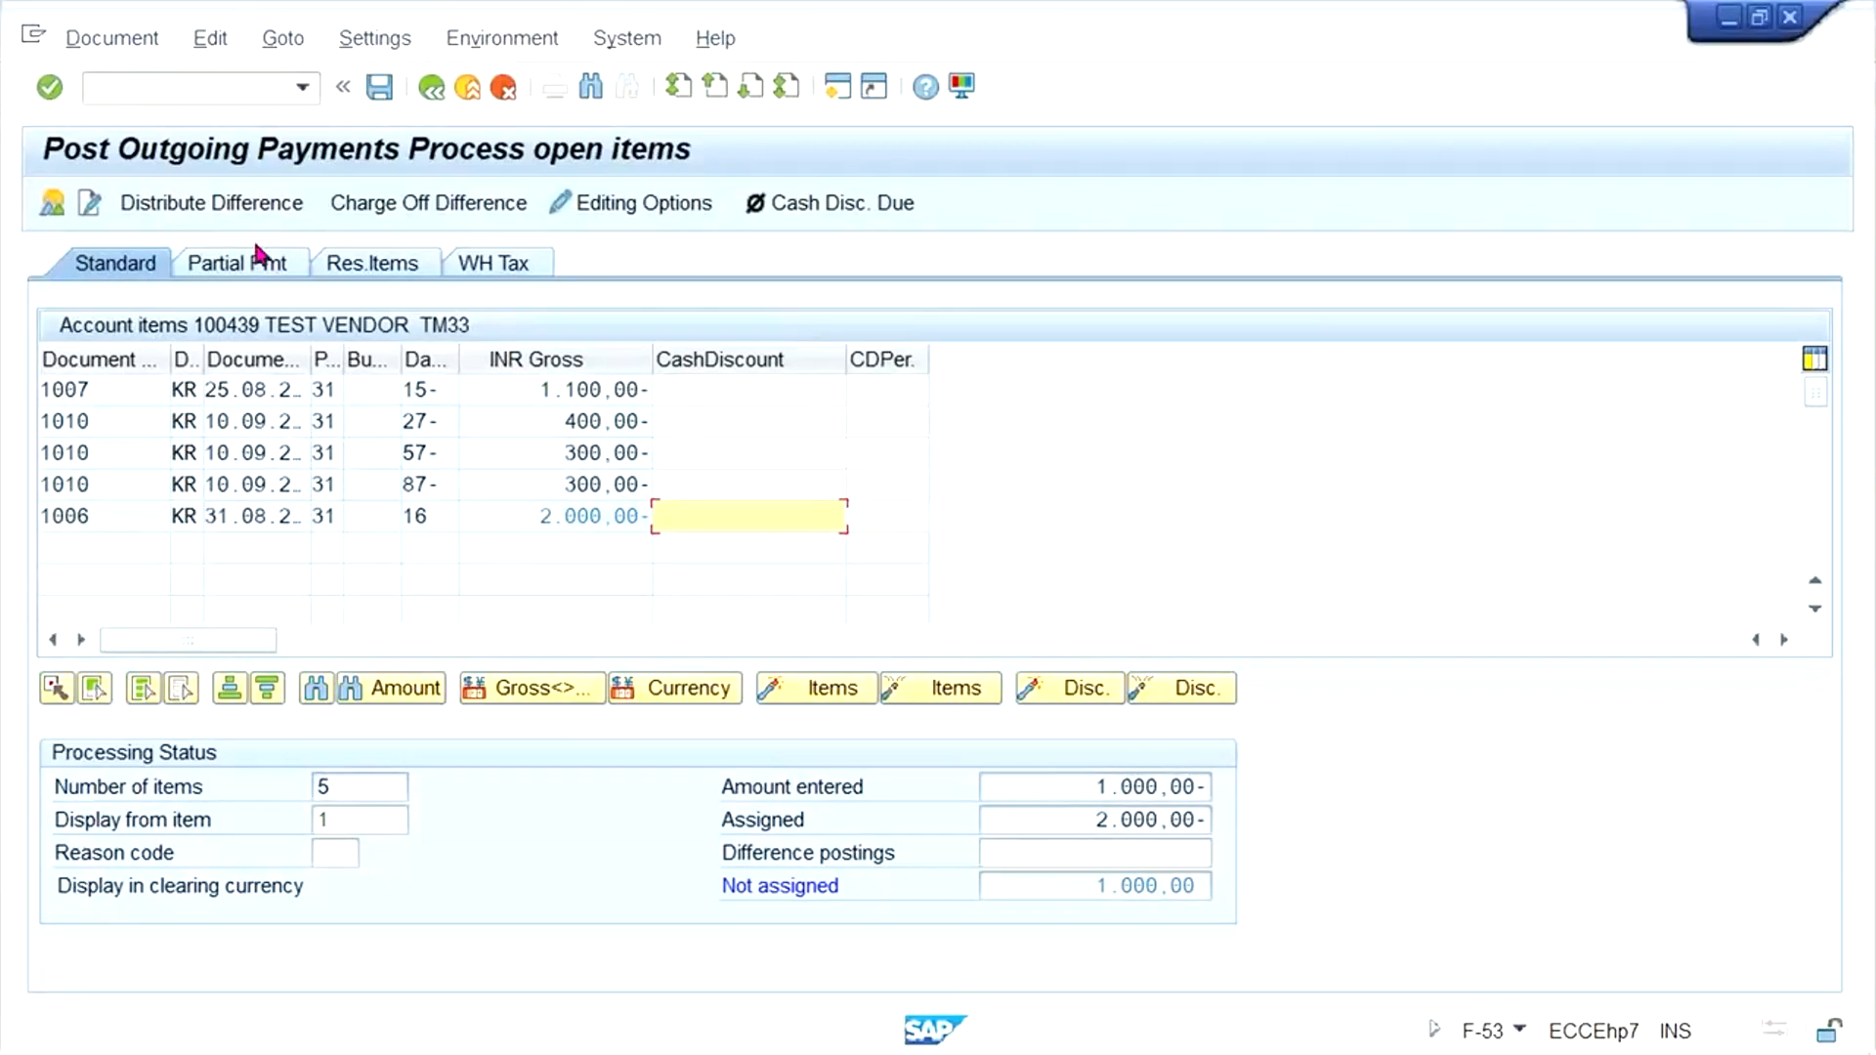
{"action": "mouse_move", "coordinate": [601, 1026]}
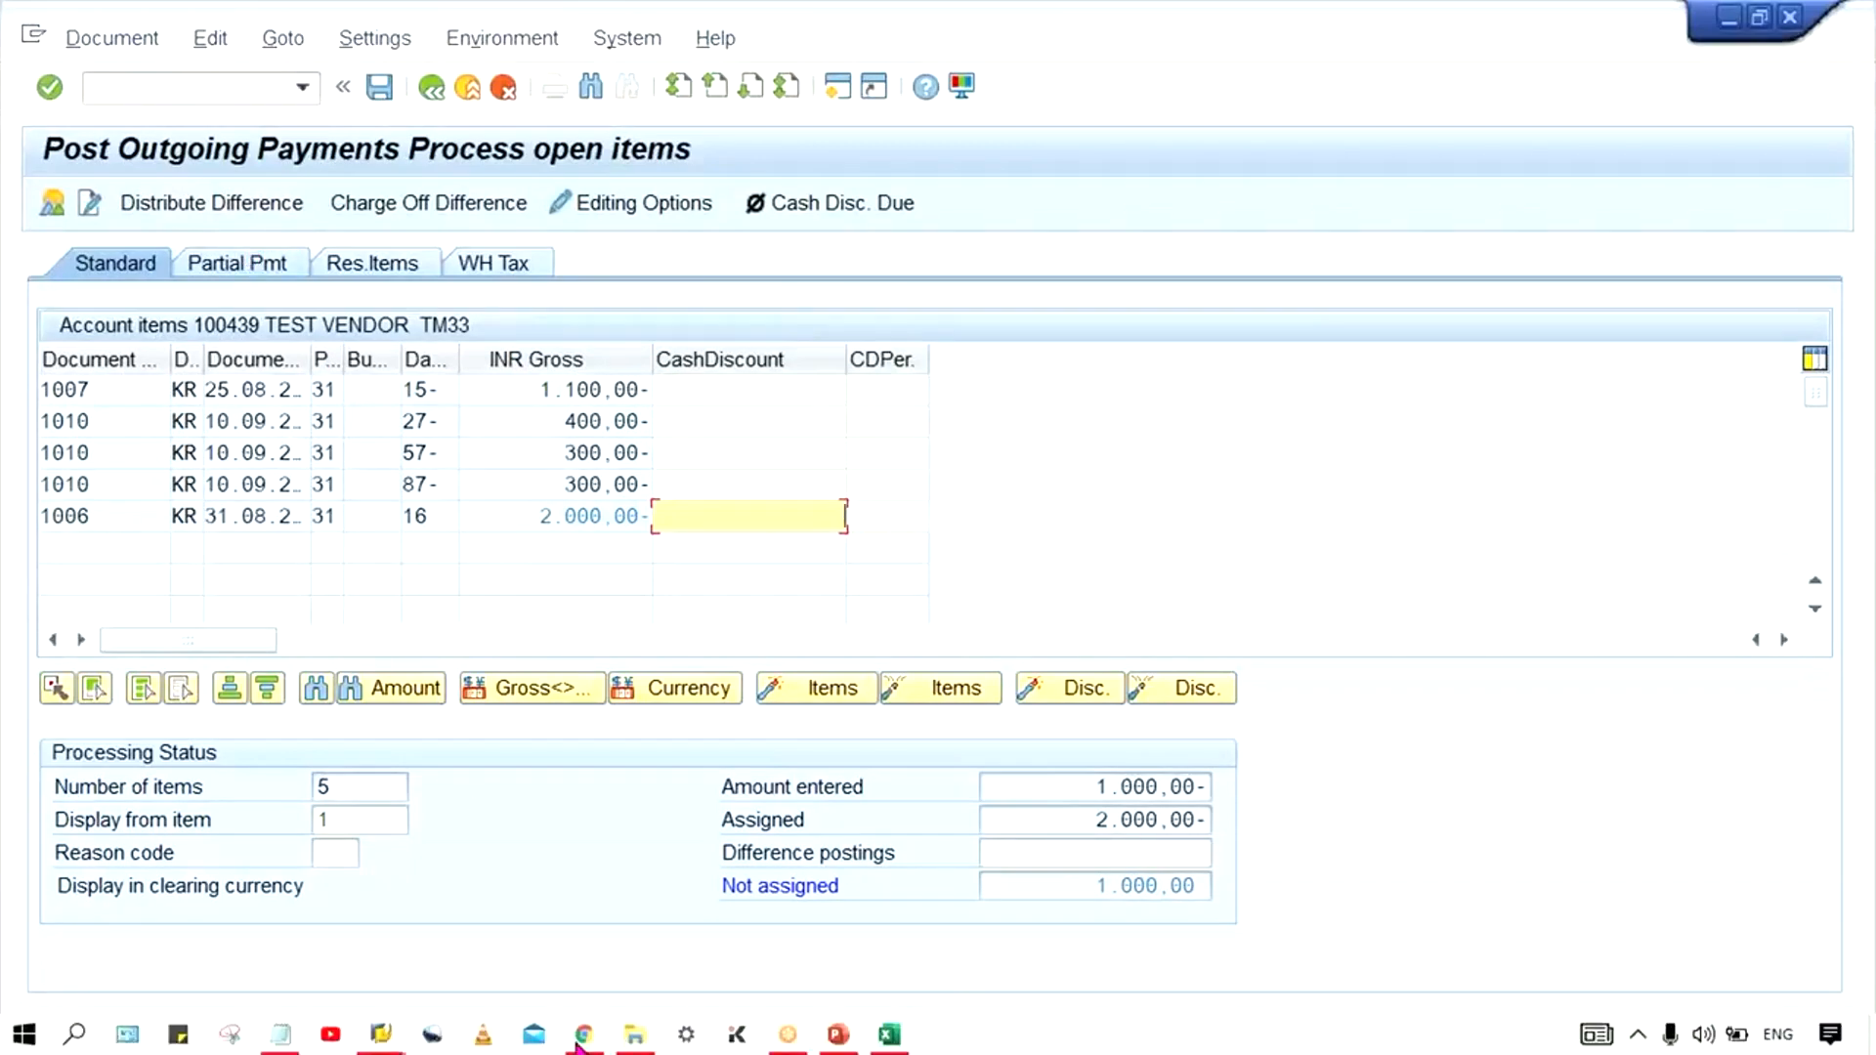
{"action": "left_click", "coordinate": [384, 1037]}
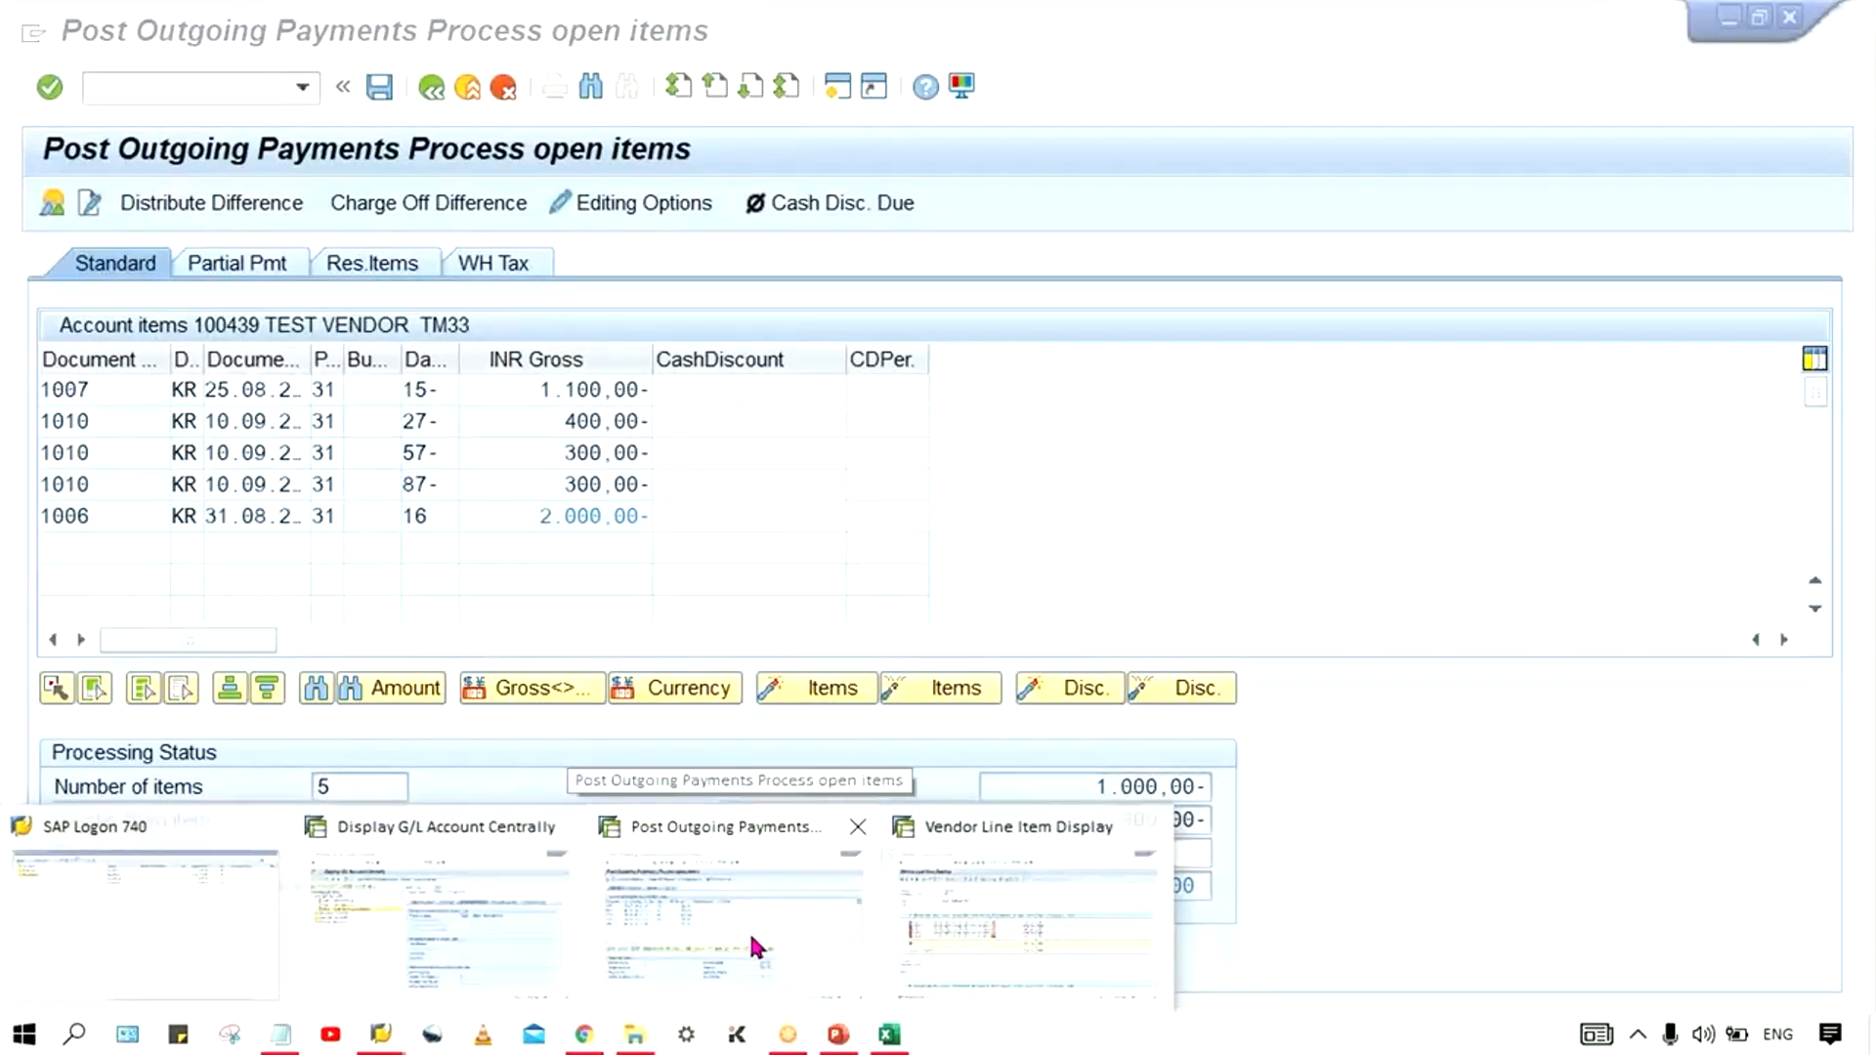
{"action": "left_click", "coordinate": [753, 946]}
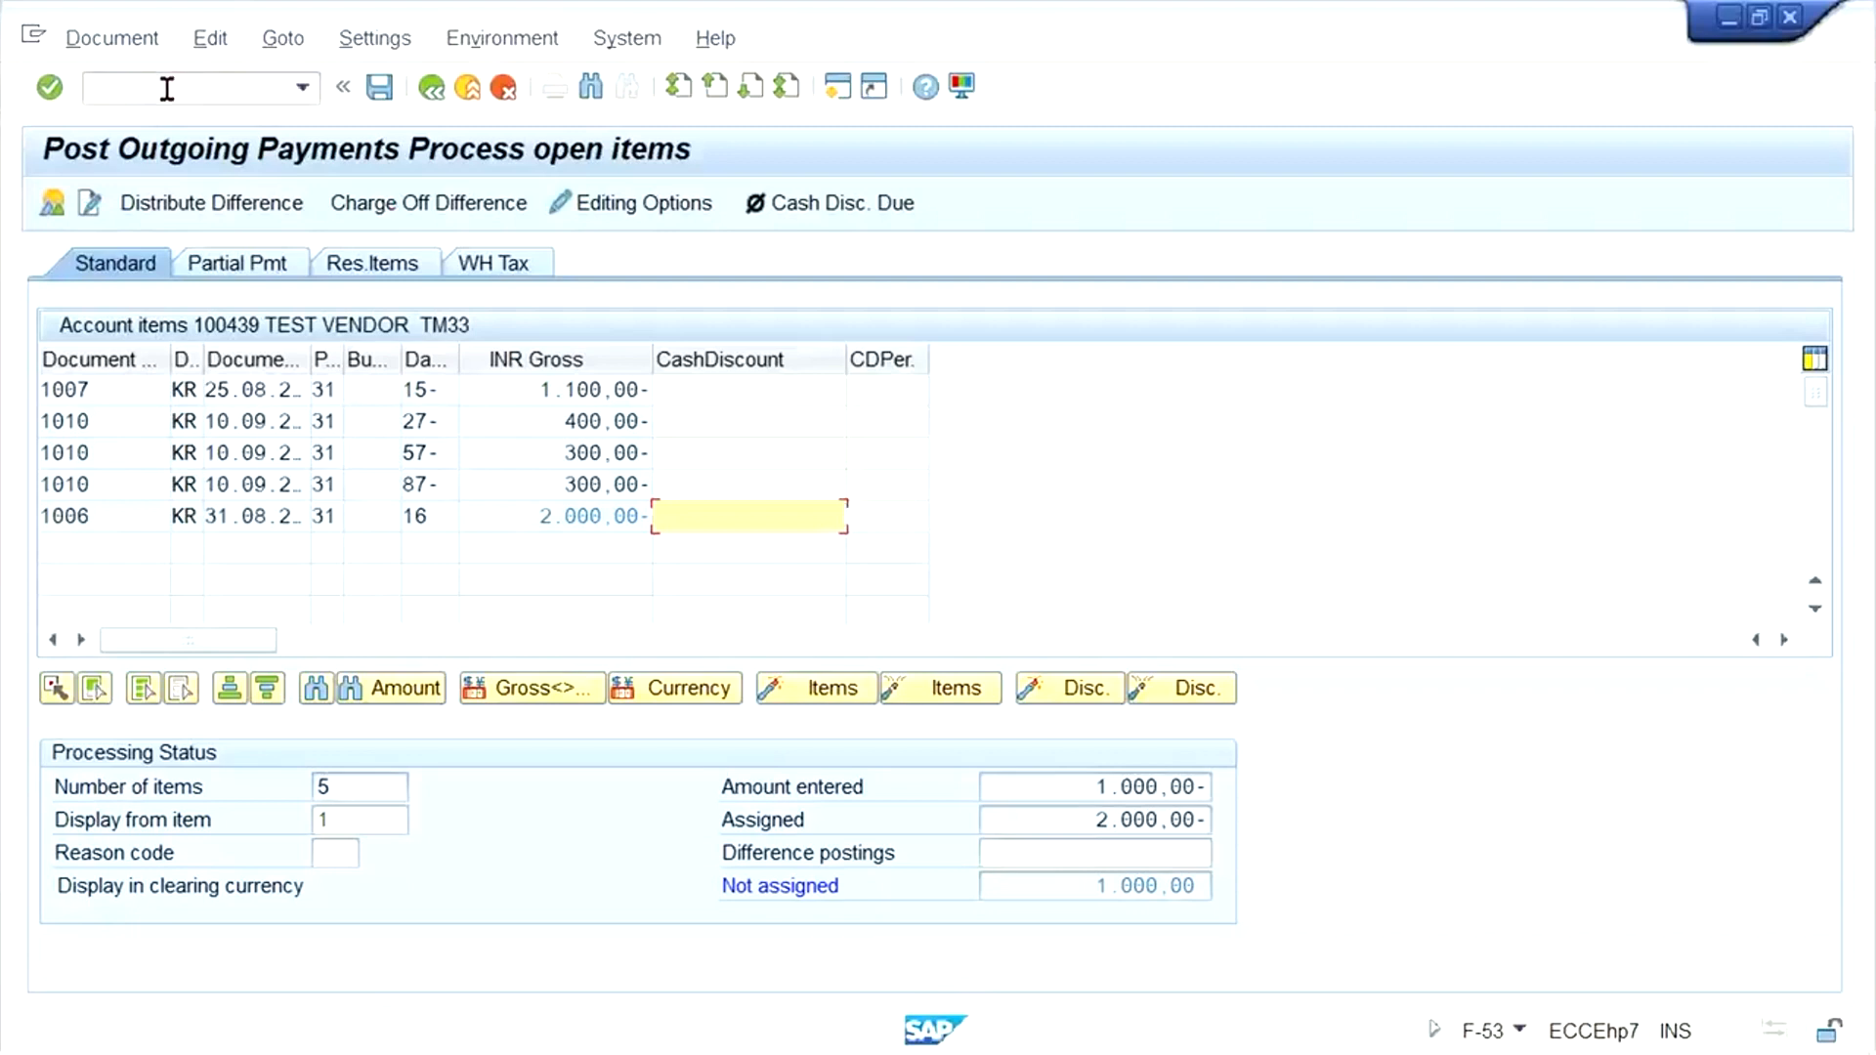
{"action": "left_click", "coordinate": [517, 414]}
{"action": "left_click", "coordinate": [519, 452]}
{"action": "left_click", "coordinate": [531, 469]}
{"action": "left_click", "coordinate": [201, 93]}
{"action": "type", "text": "/NF-"}
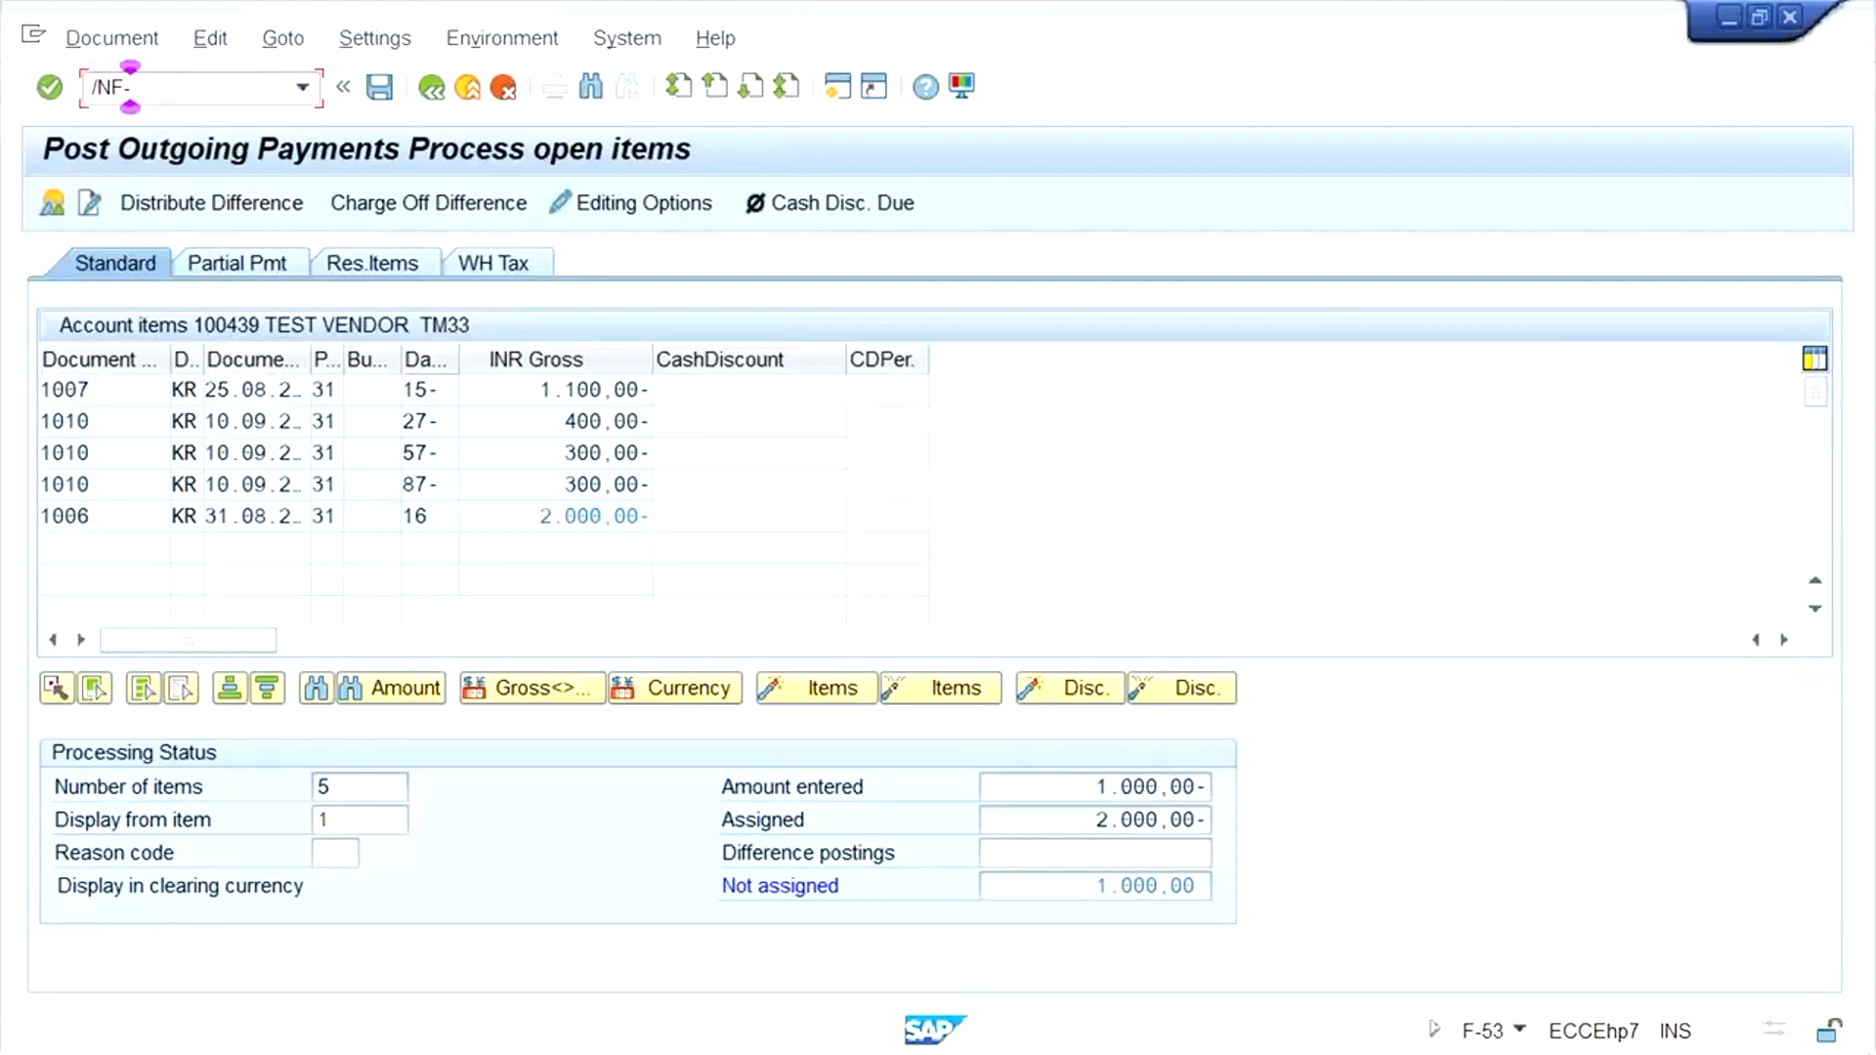
{"action": "type", "text": "43"}
{"action": "key", "text": "Return"}
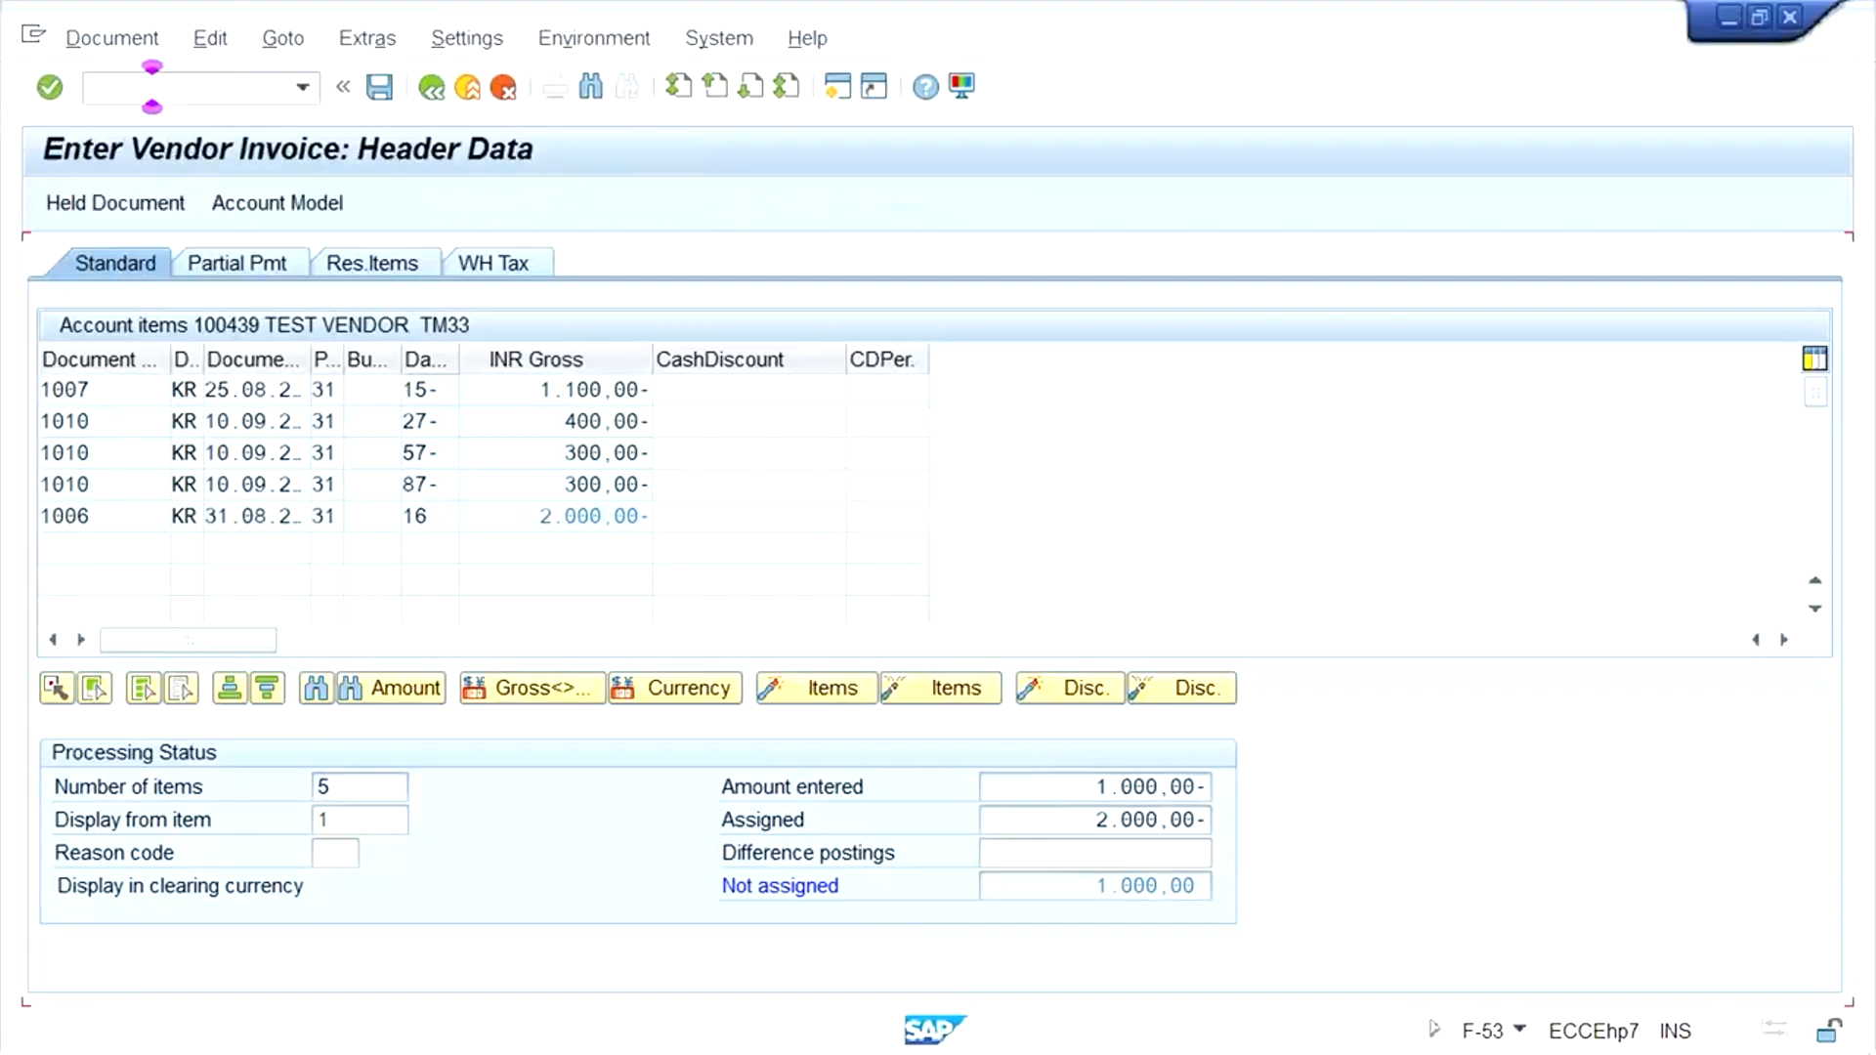
{"action": "left_click", "coordinate": [164, 93]}
{"action": "type", "text": "/NF-543"}
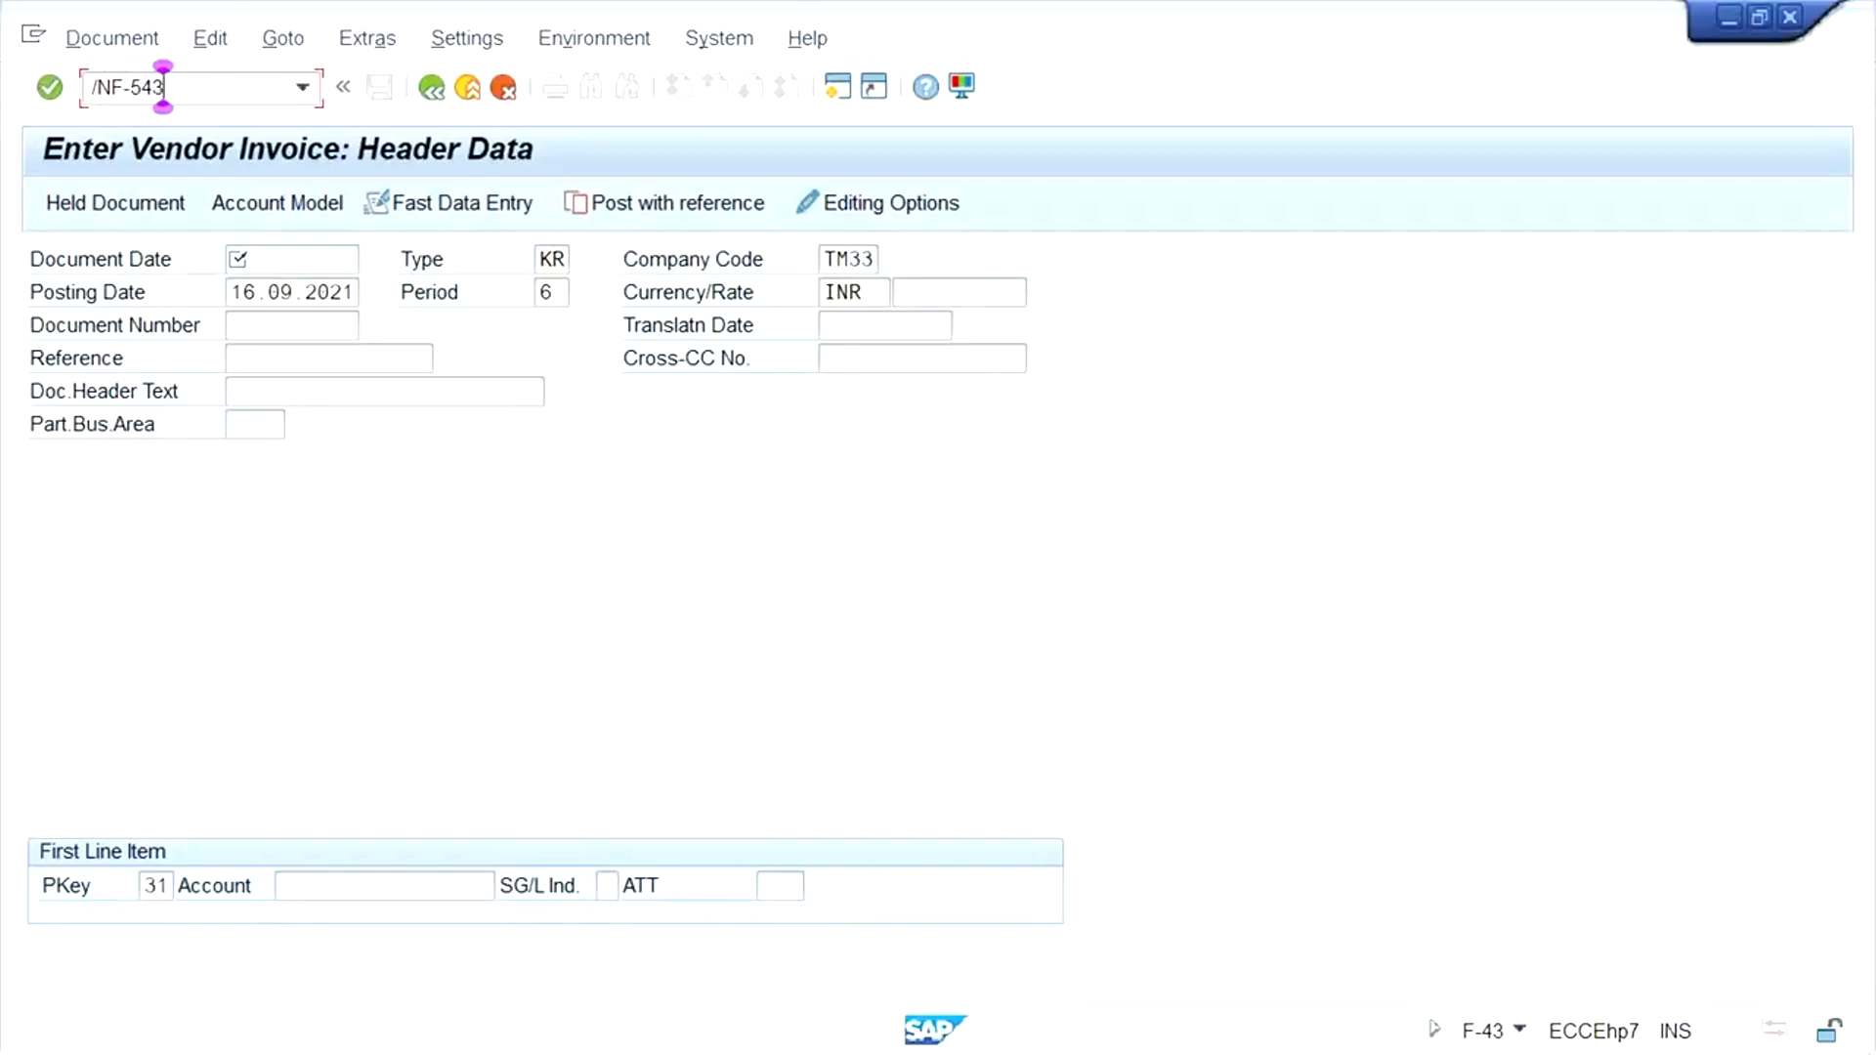
{"action": "key", "text": "Return"}
- Start a new F-53 payment with document date 16.09.2021, the HDFC bank G/L account and amount 2100
{"action": "type", "text": "F-53"}
{"action": "key", "text": "Return"}
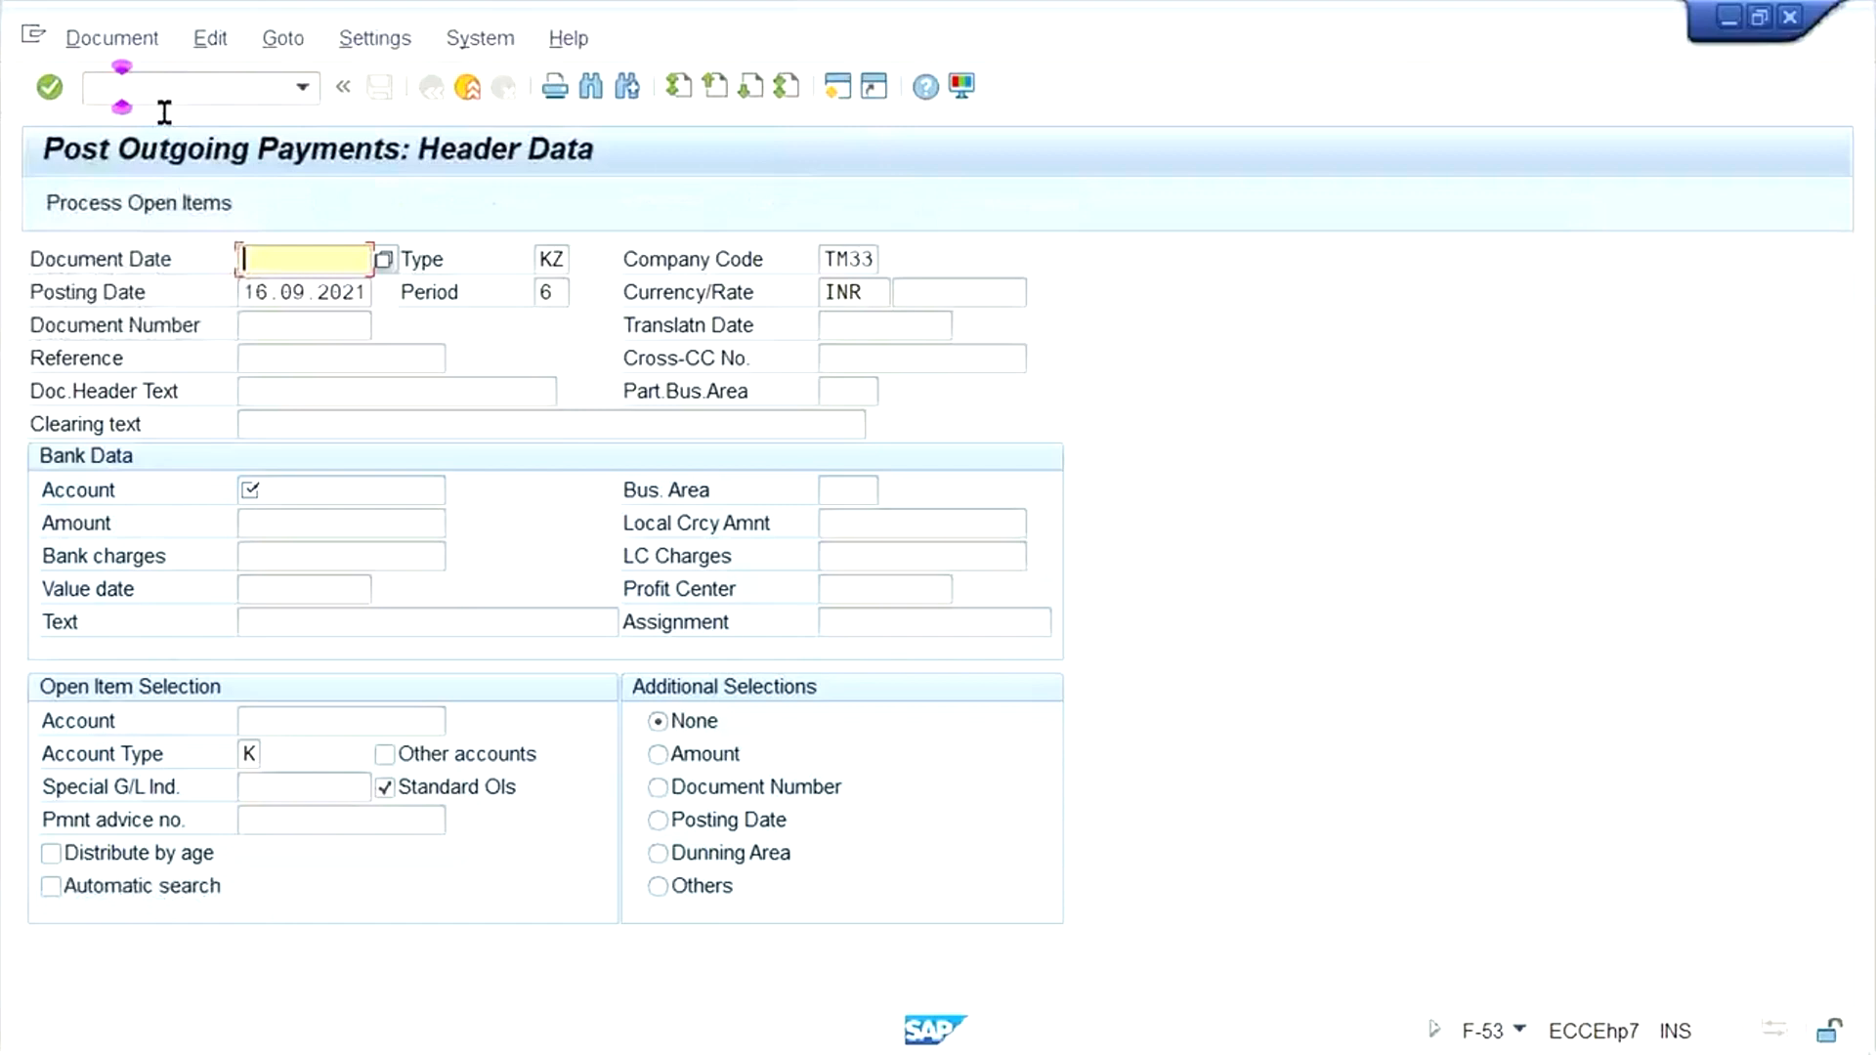
{"action": "left_click", "coordinate": [276, 293]}
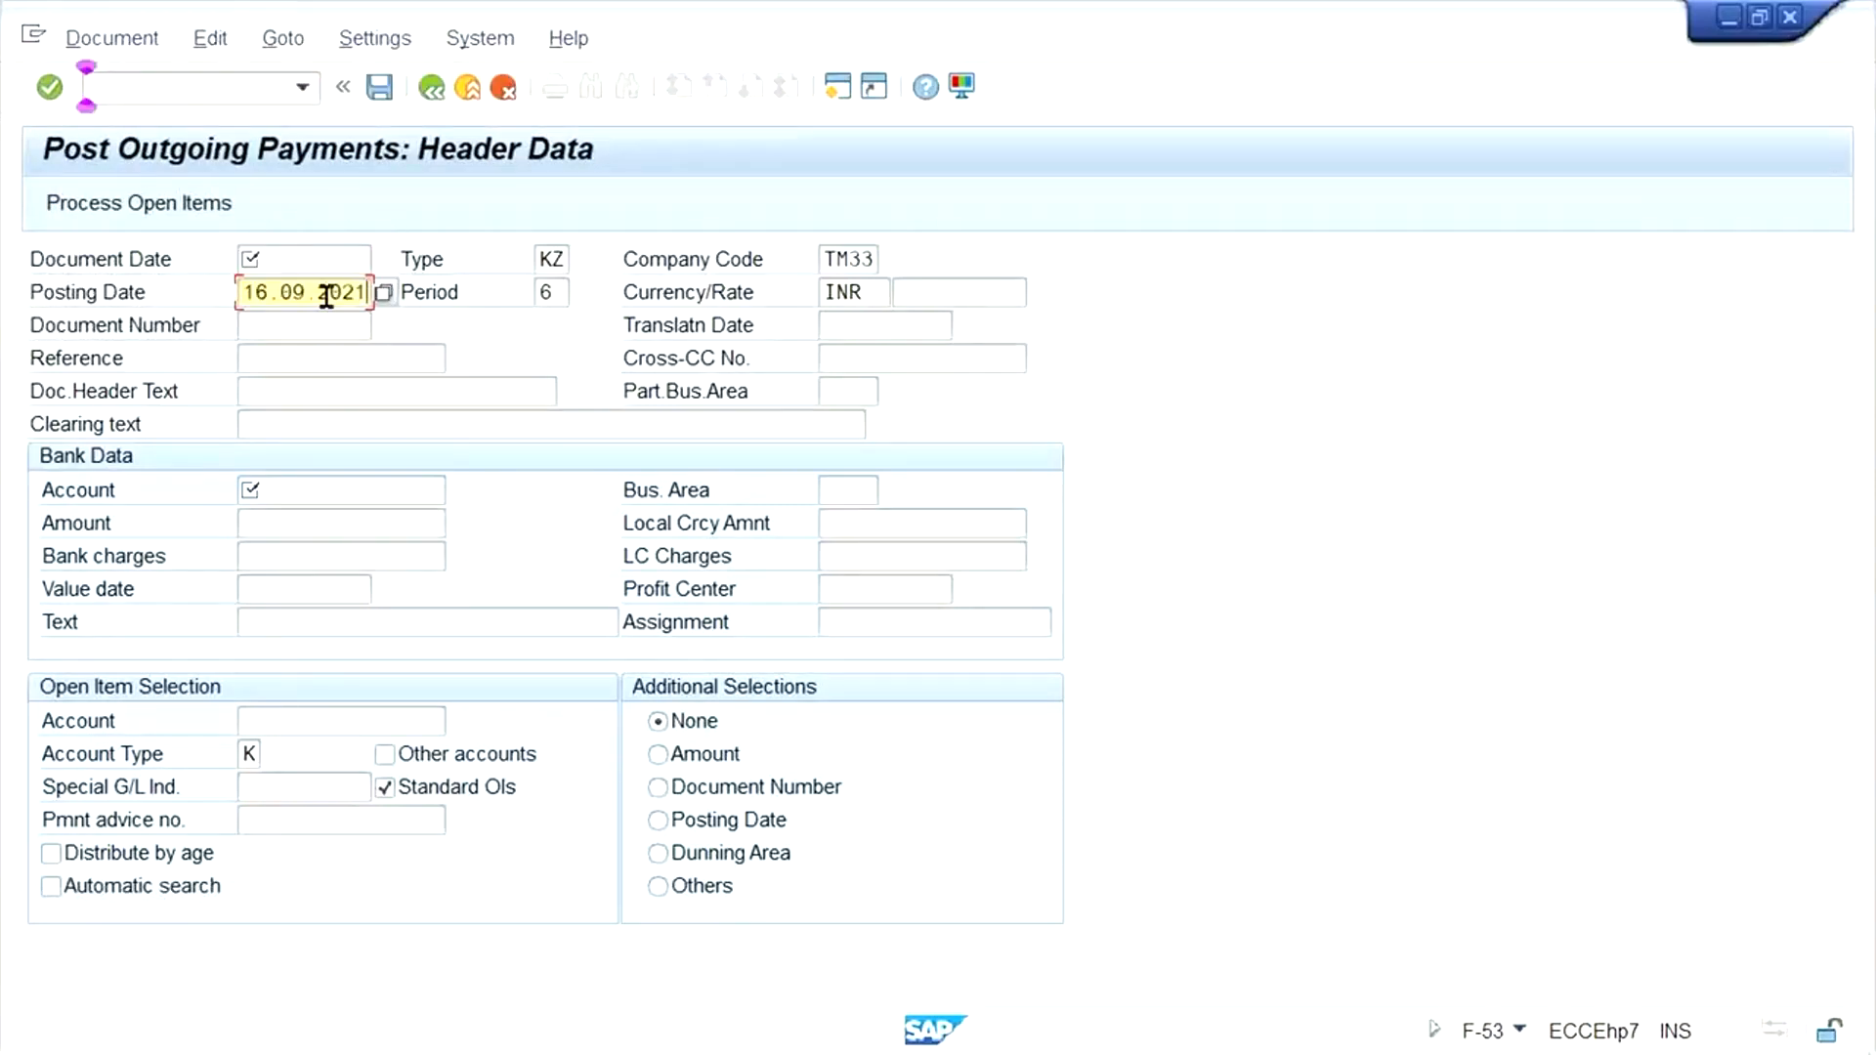
{"action": "left_click", "coordinate": [316, 256]}
{"action": "type", "text": "16.09.2021"}
{"action": "left_click", "coordinate": [260, 480]}
{"action": "key", "text": "space"}
{"action": "left_click", "coordinate": [328, 520]}
{"action": "left_click", "coordinate": [291, 527]}
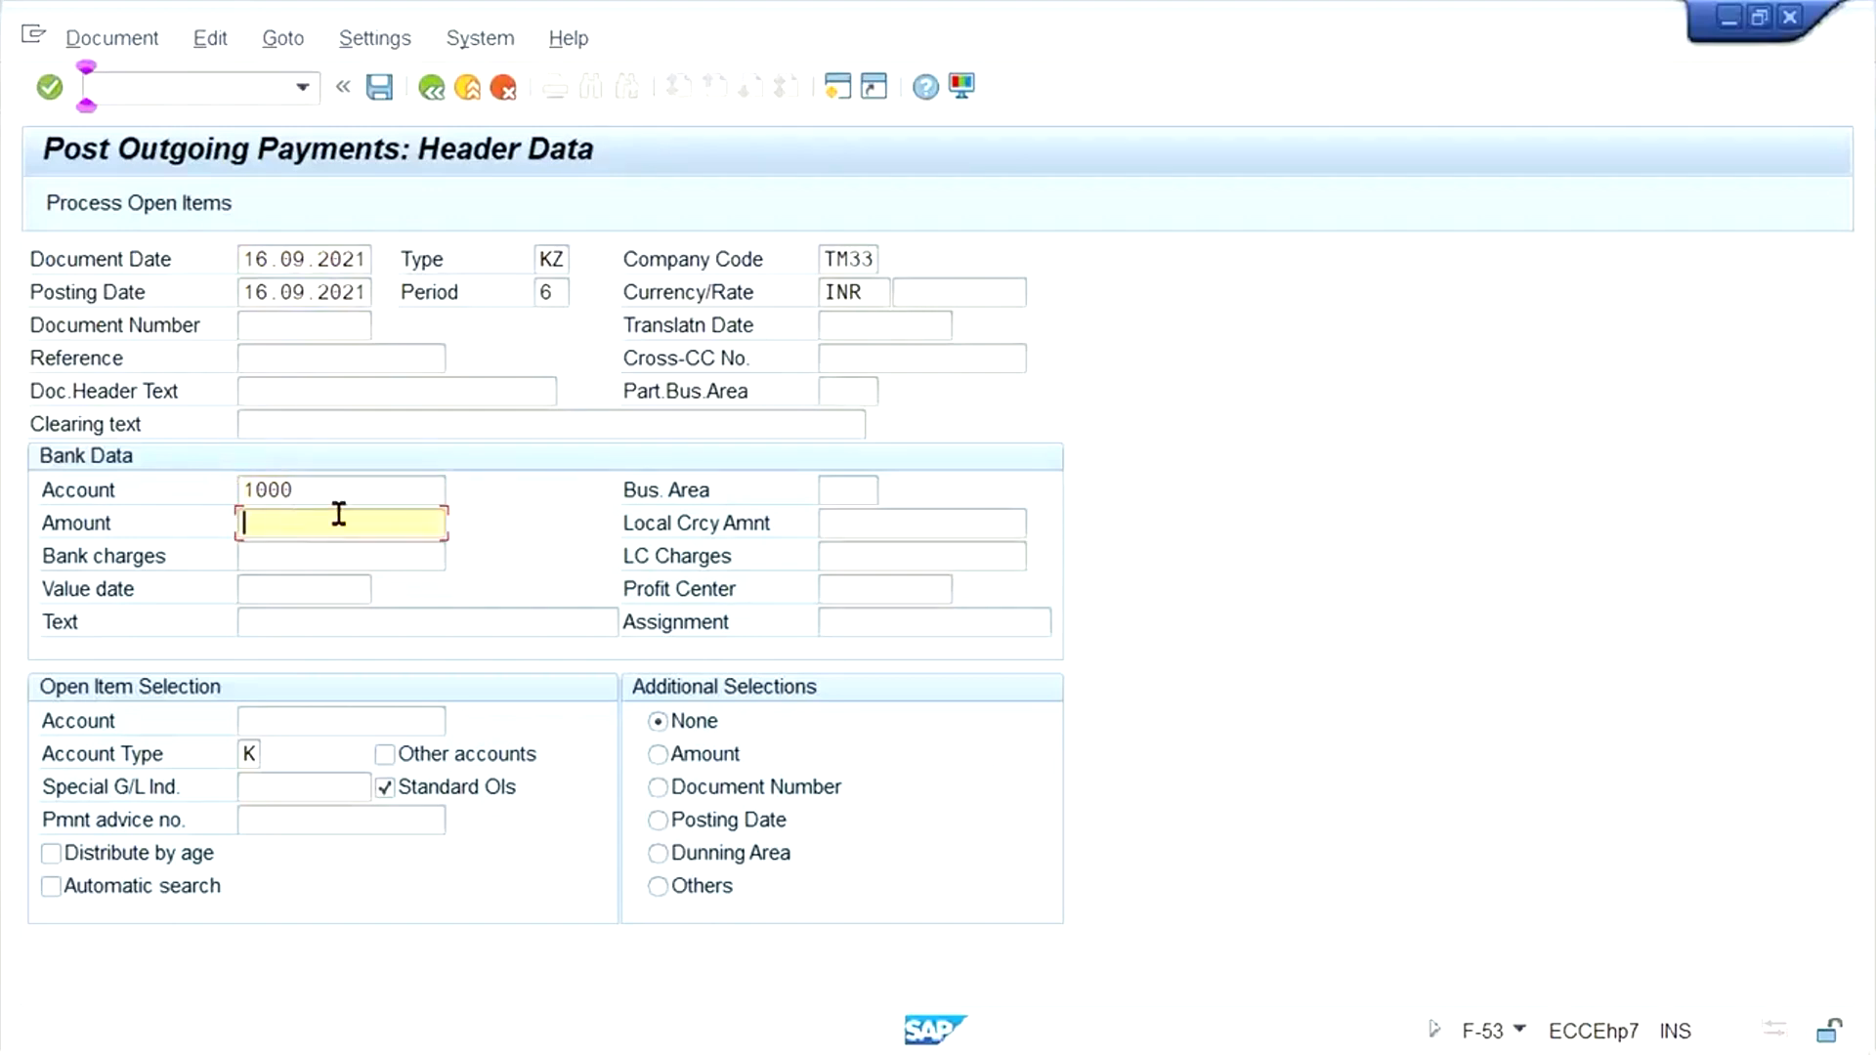
{"action": "type", "text": "2"}
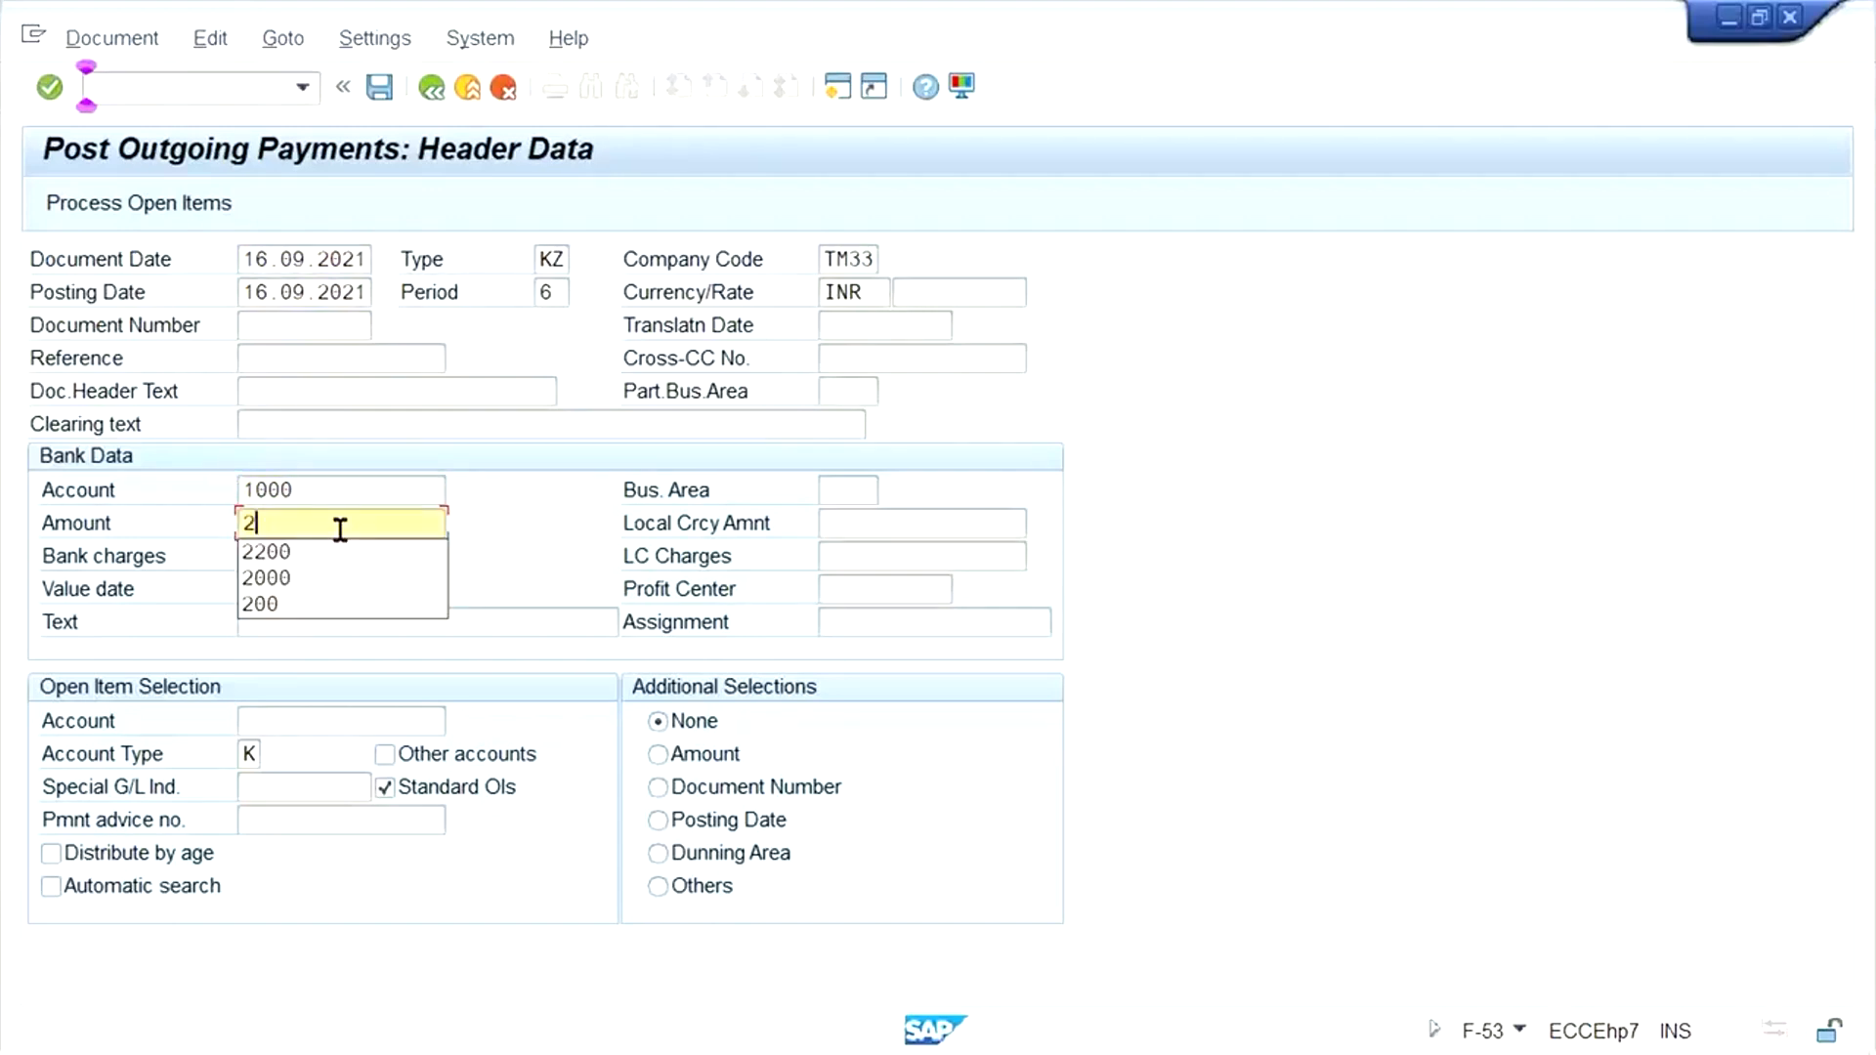
{"action": "type", "text": "100"}
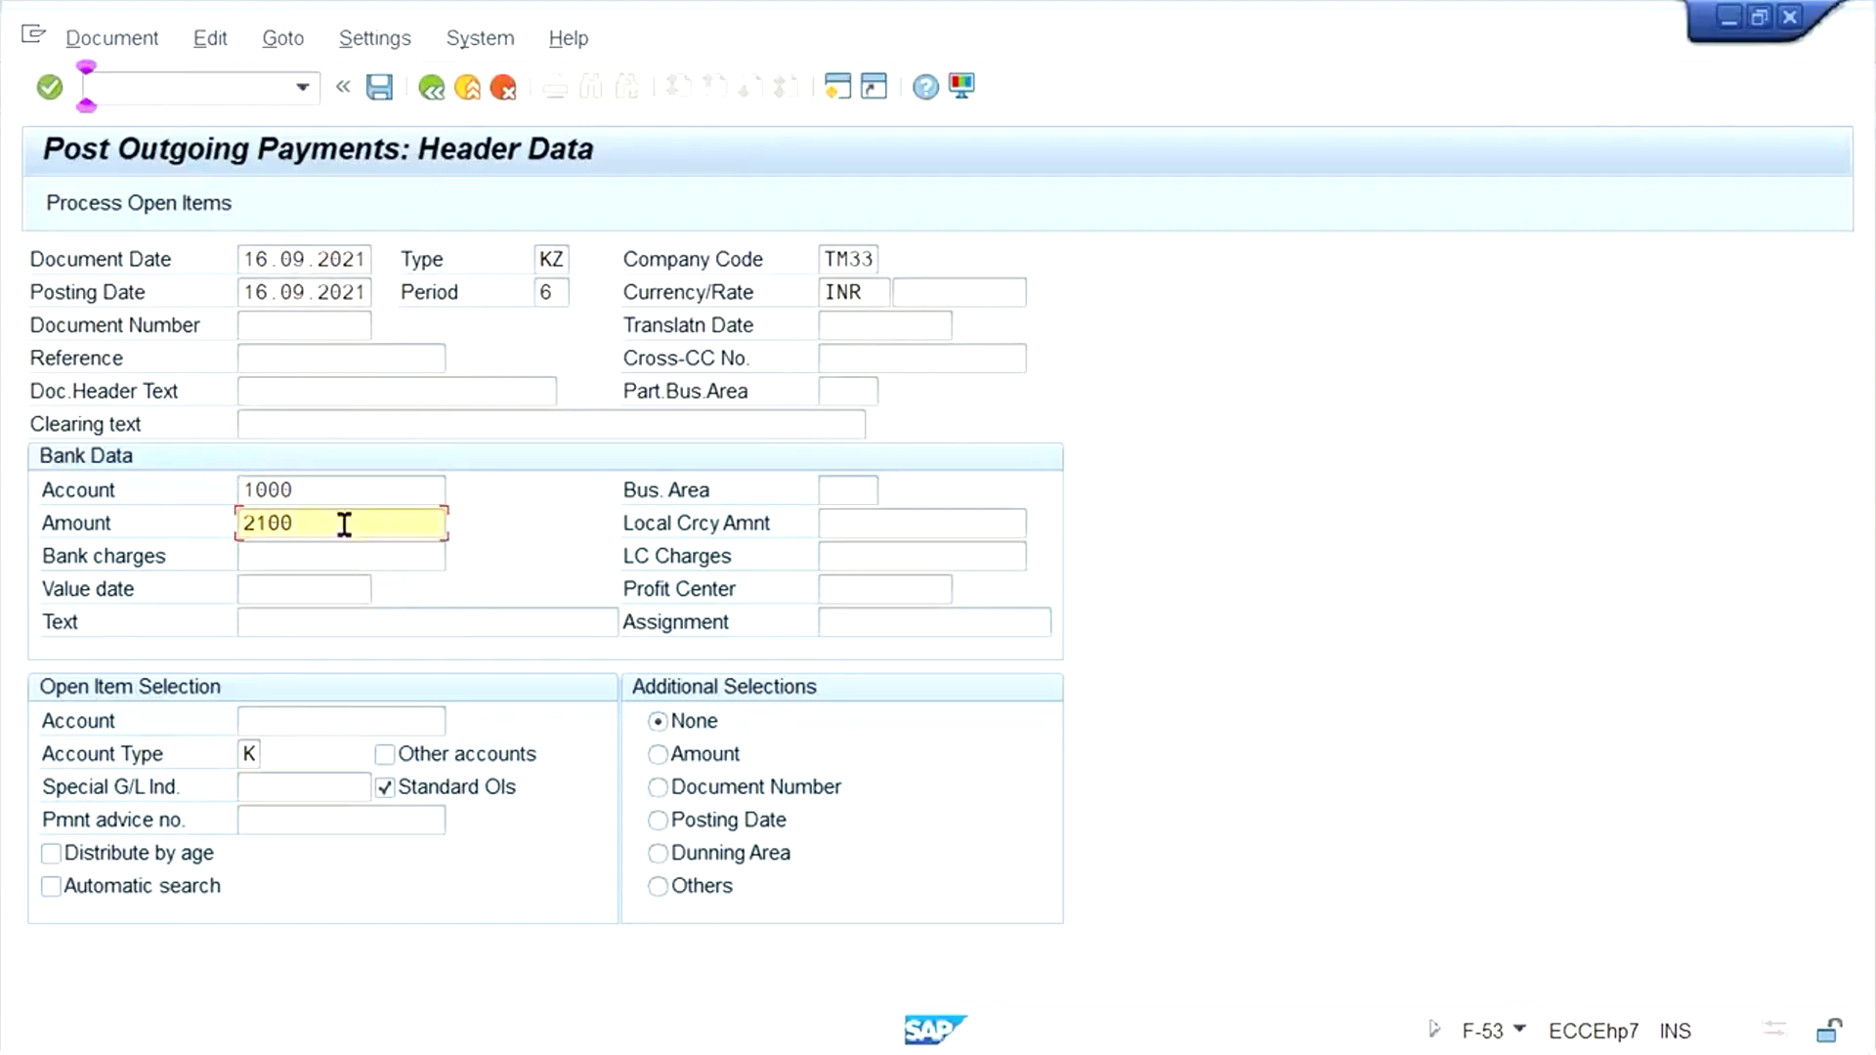
- Process the open items for the test vendor's account, and deactivate the 2000 INR invoice
{"action": "left_click", "coordinate": [349, 716]}
{"action": "left_click", "coordinate": [335, 753]}
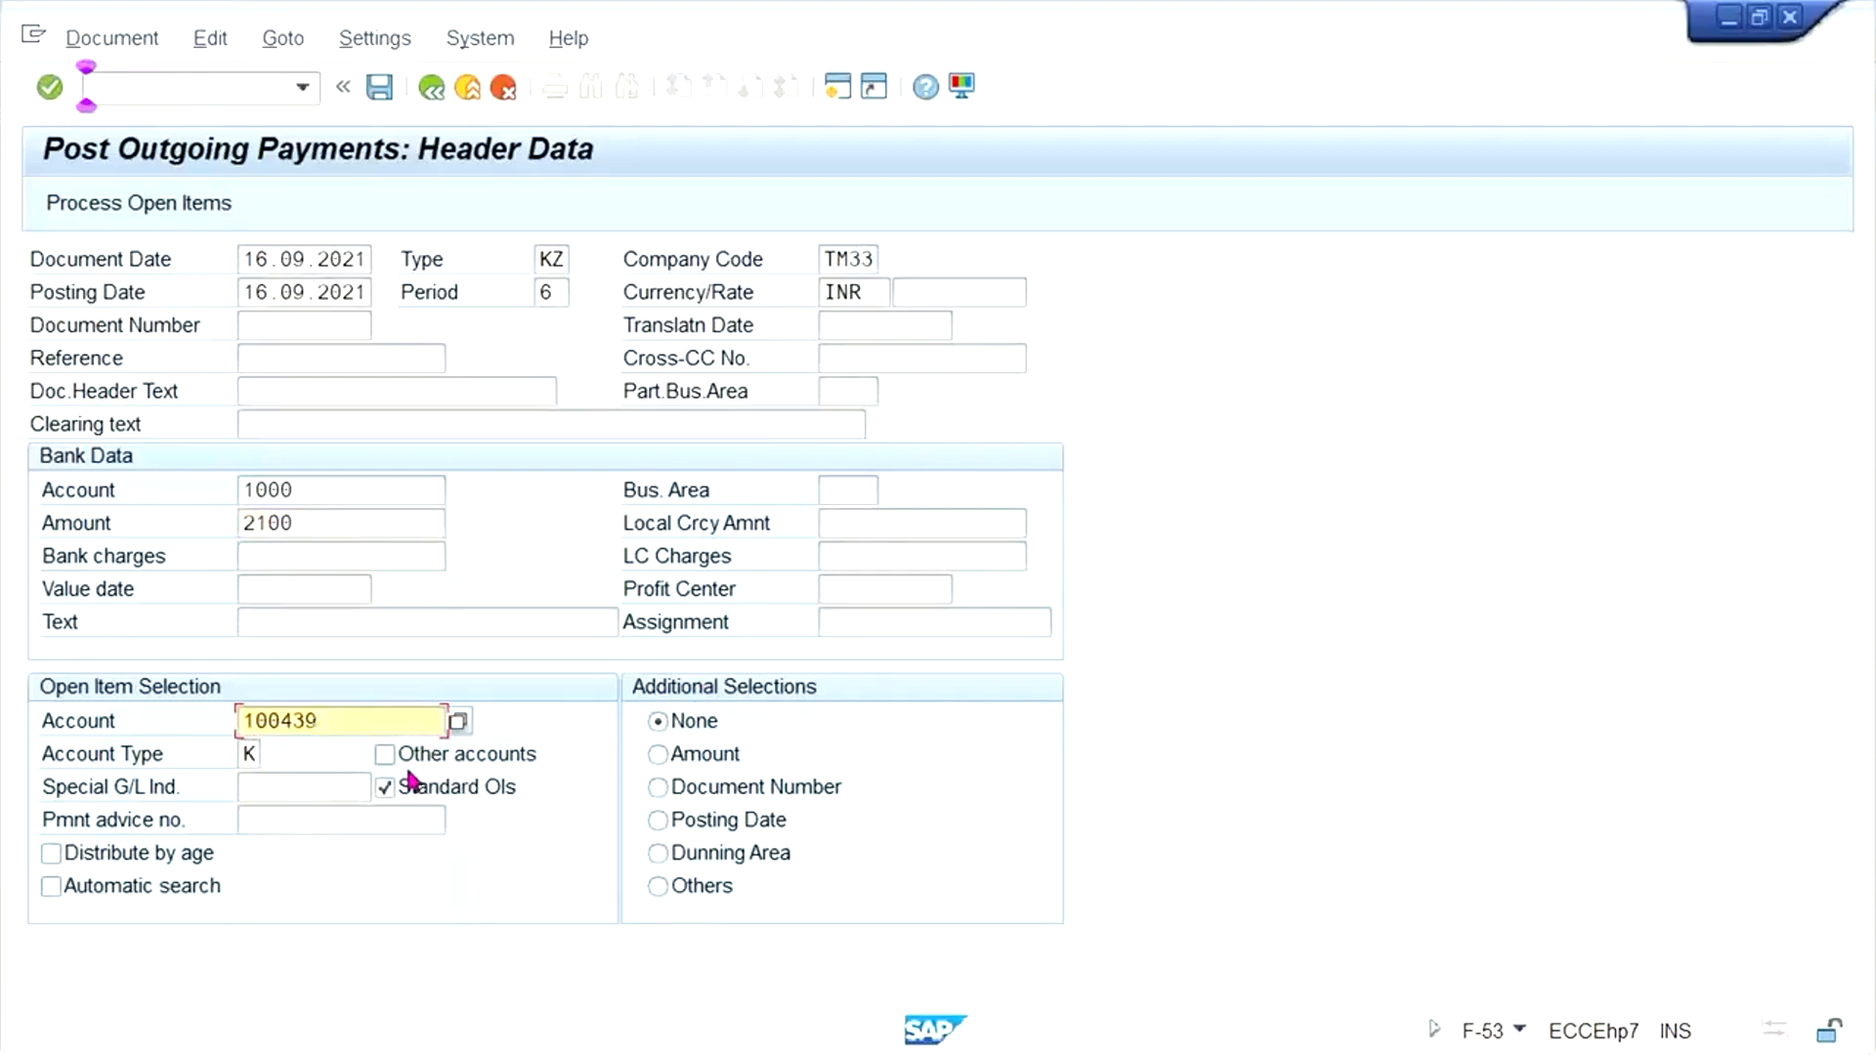
{"action": "key", "text": "Return"}
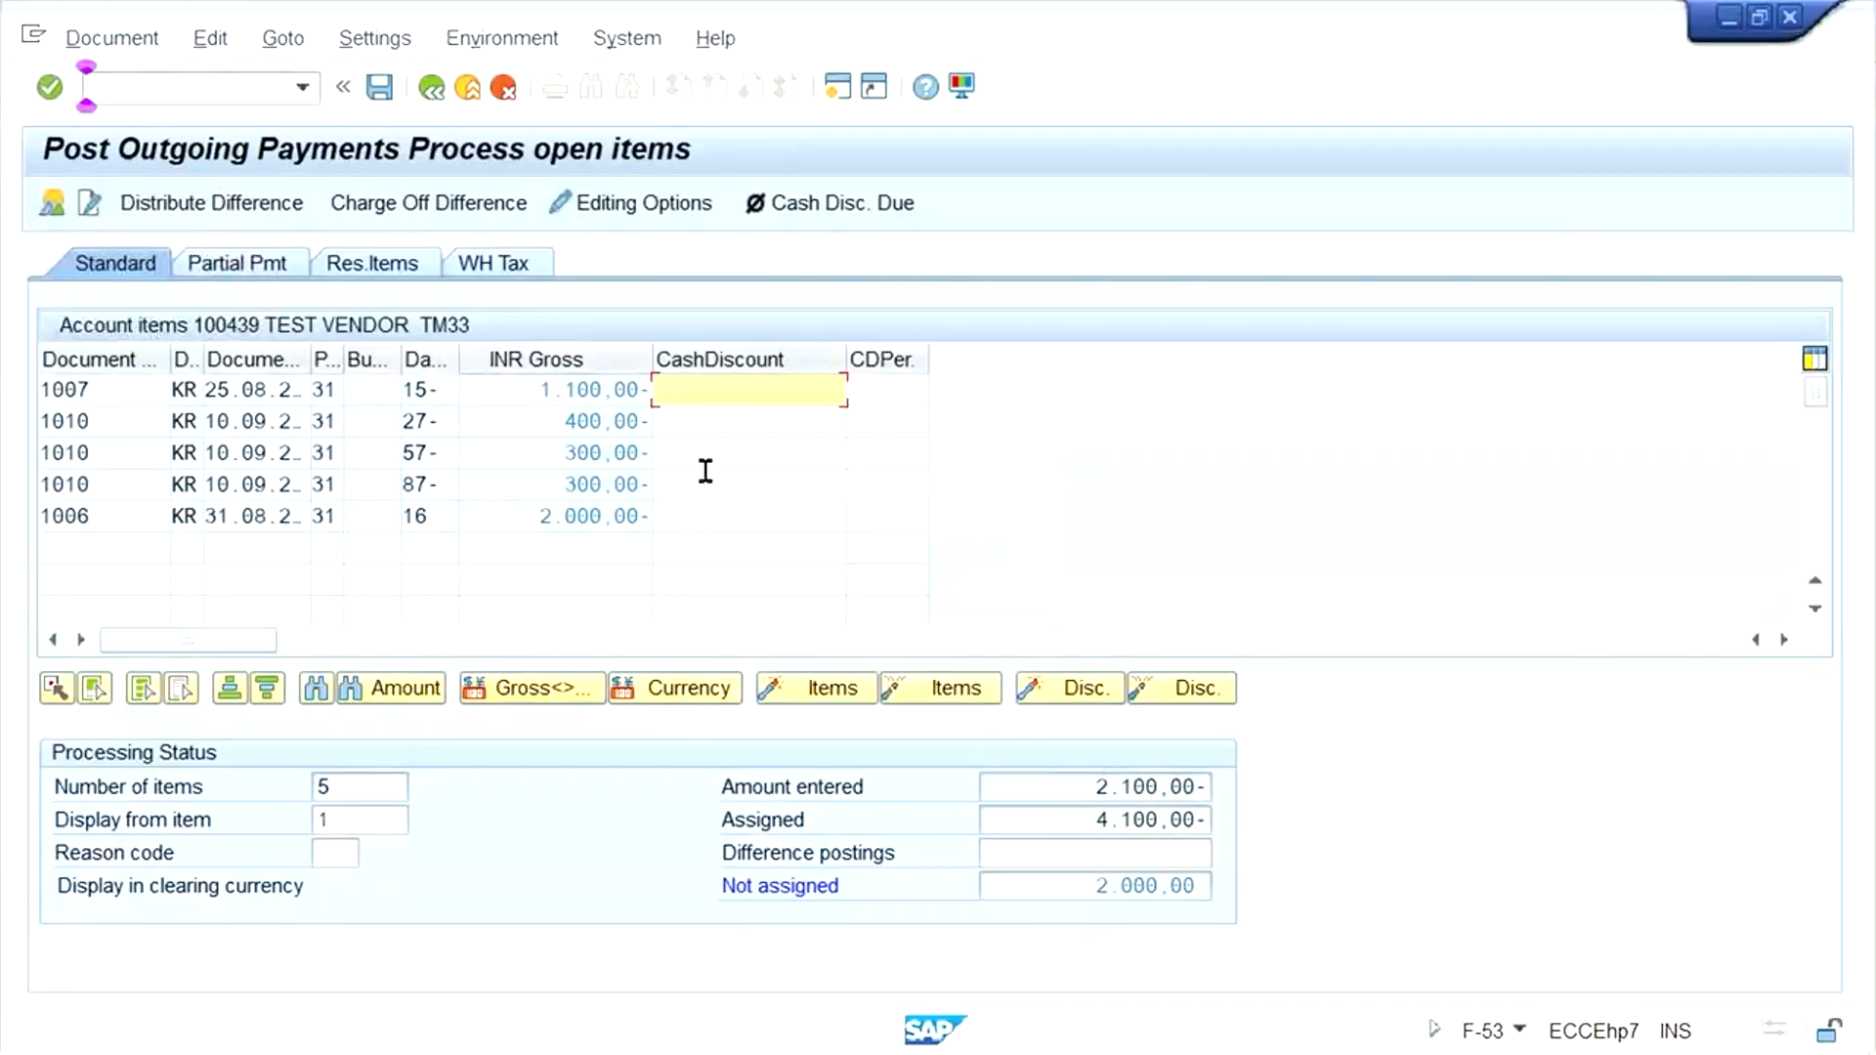
{"action": "double_click", "coordinate": [562, 516]}
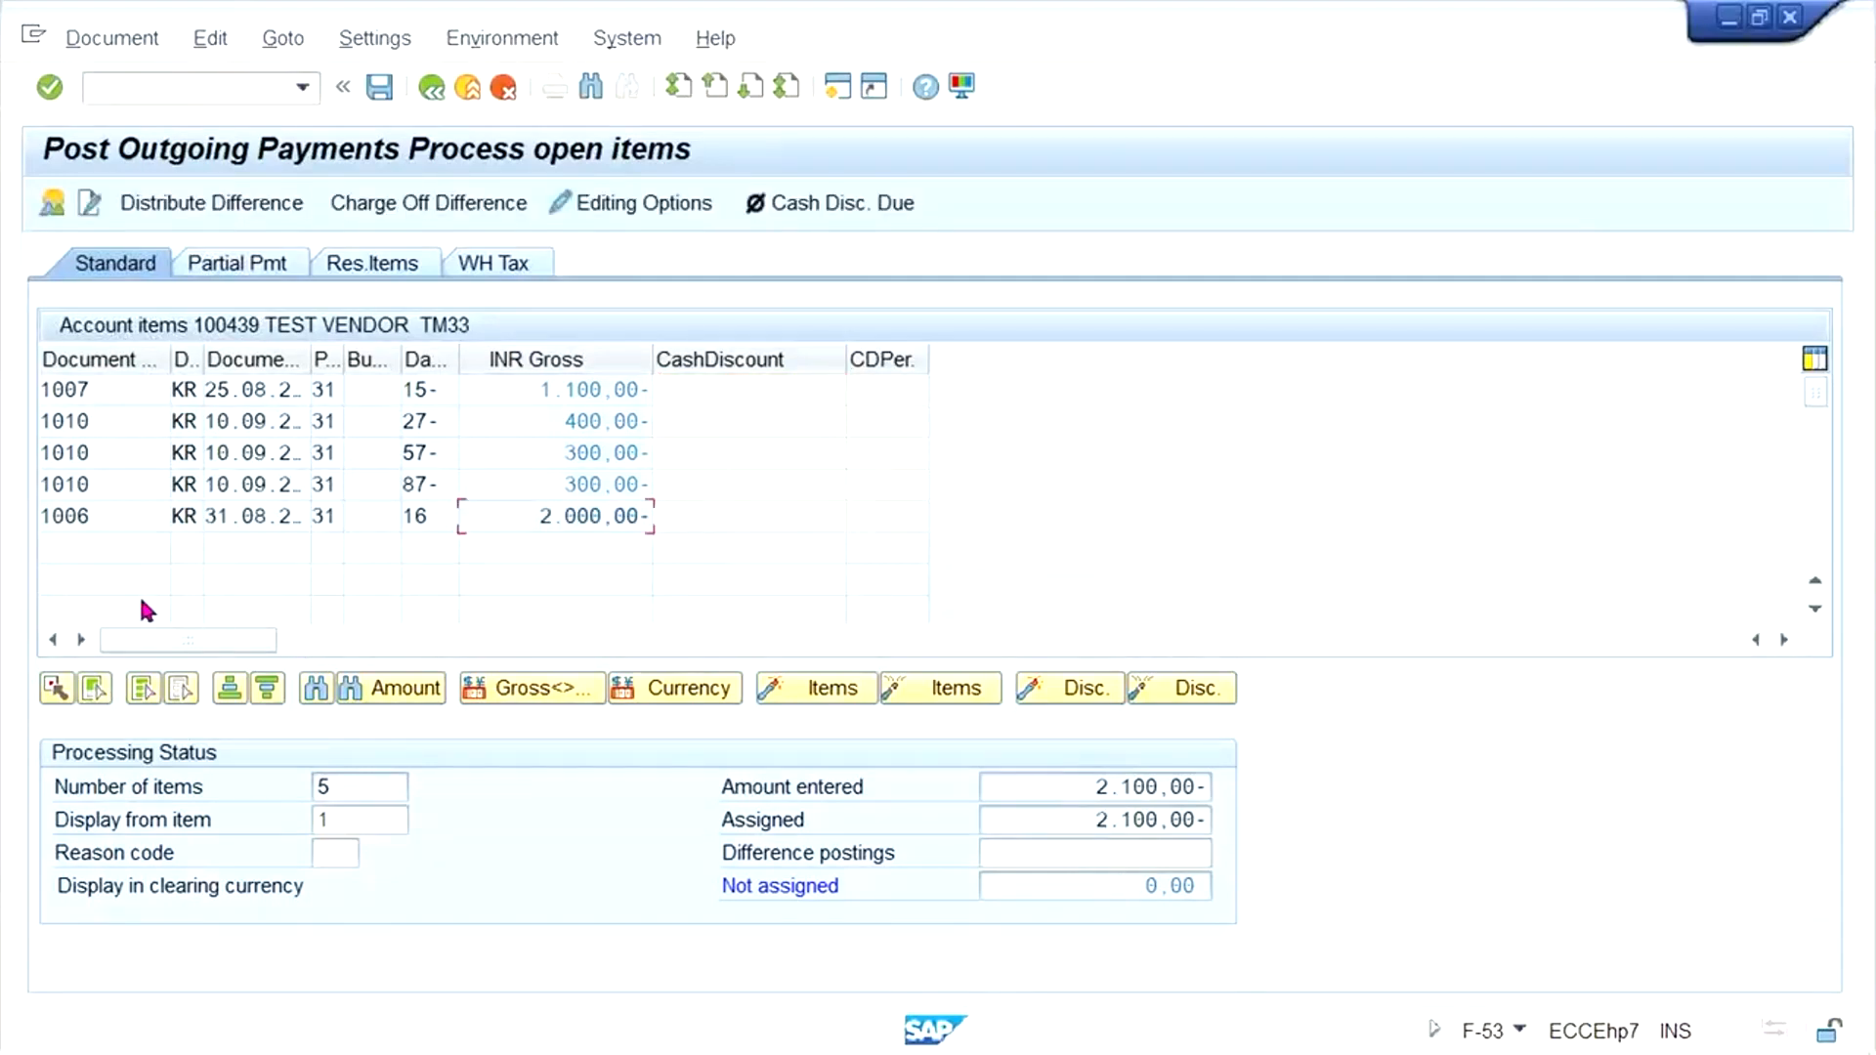
- Post the 2100 INR outgoing payment, and refresh the Vendor Line Item Display list
{"action": "left_click", "coordinate": [379, 88]}
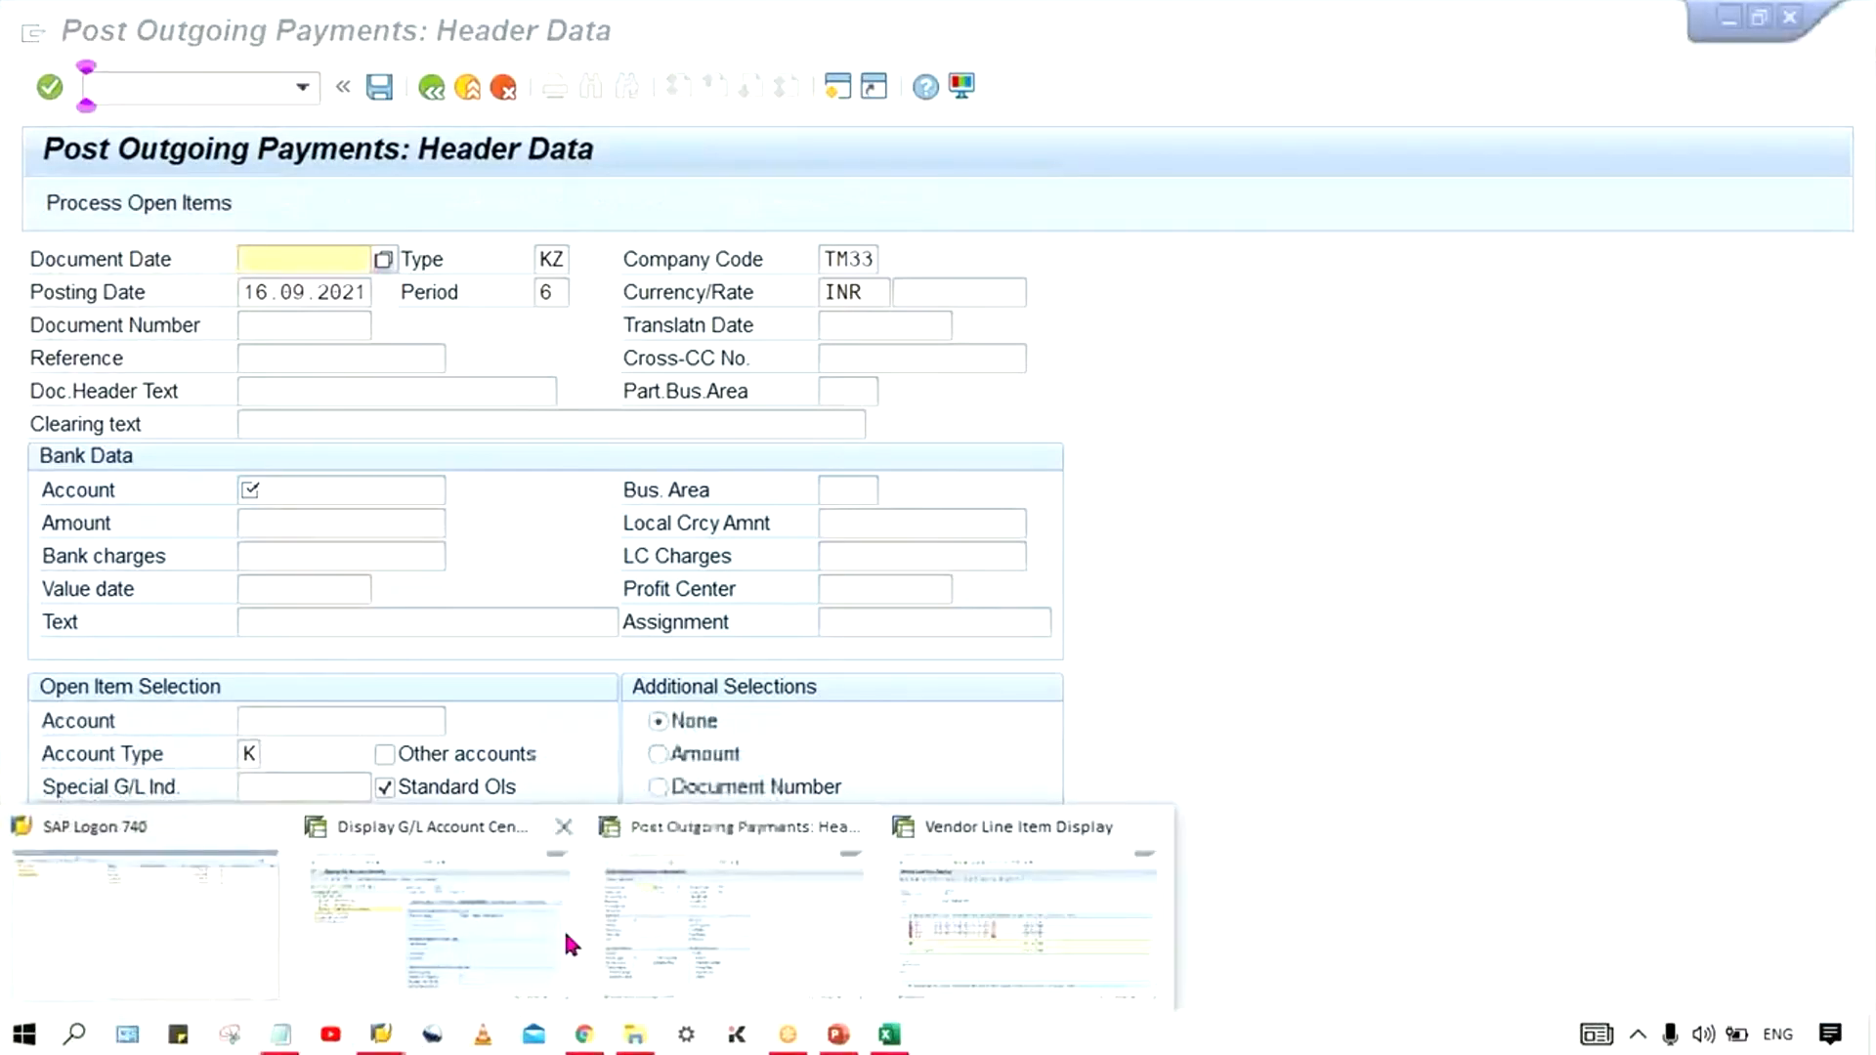
{"action": "left_click", "coordinate": [998, 919]}
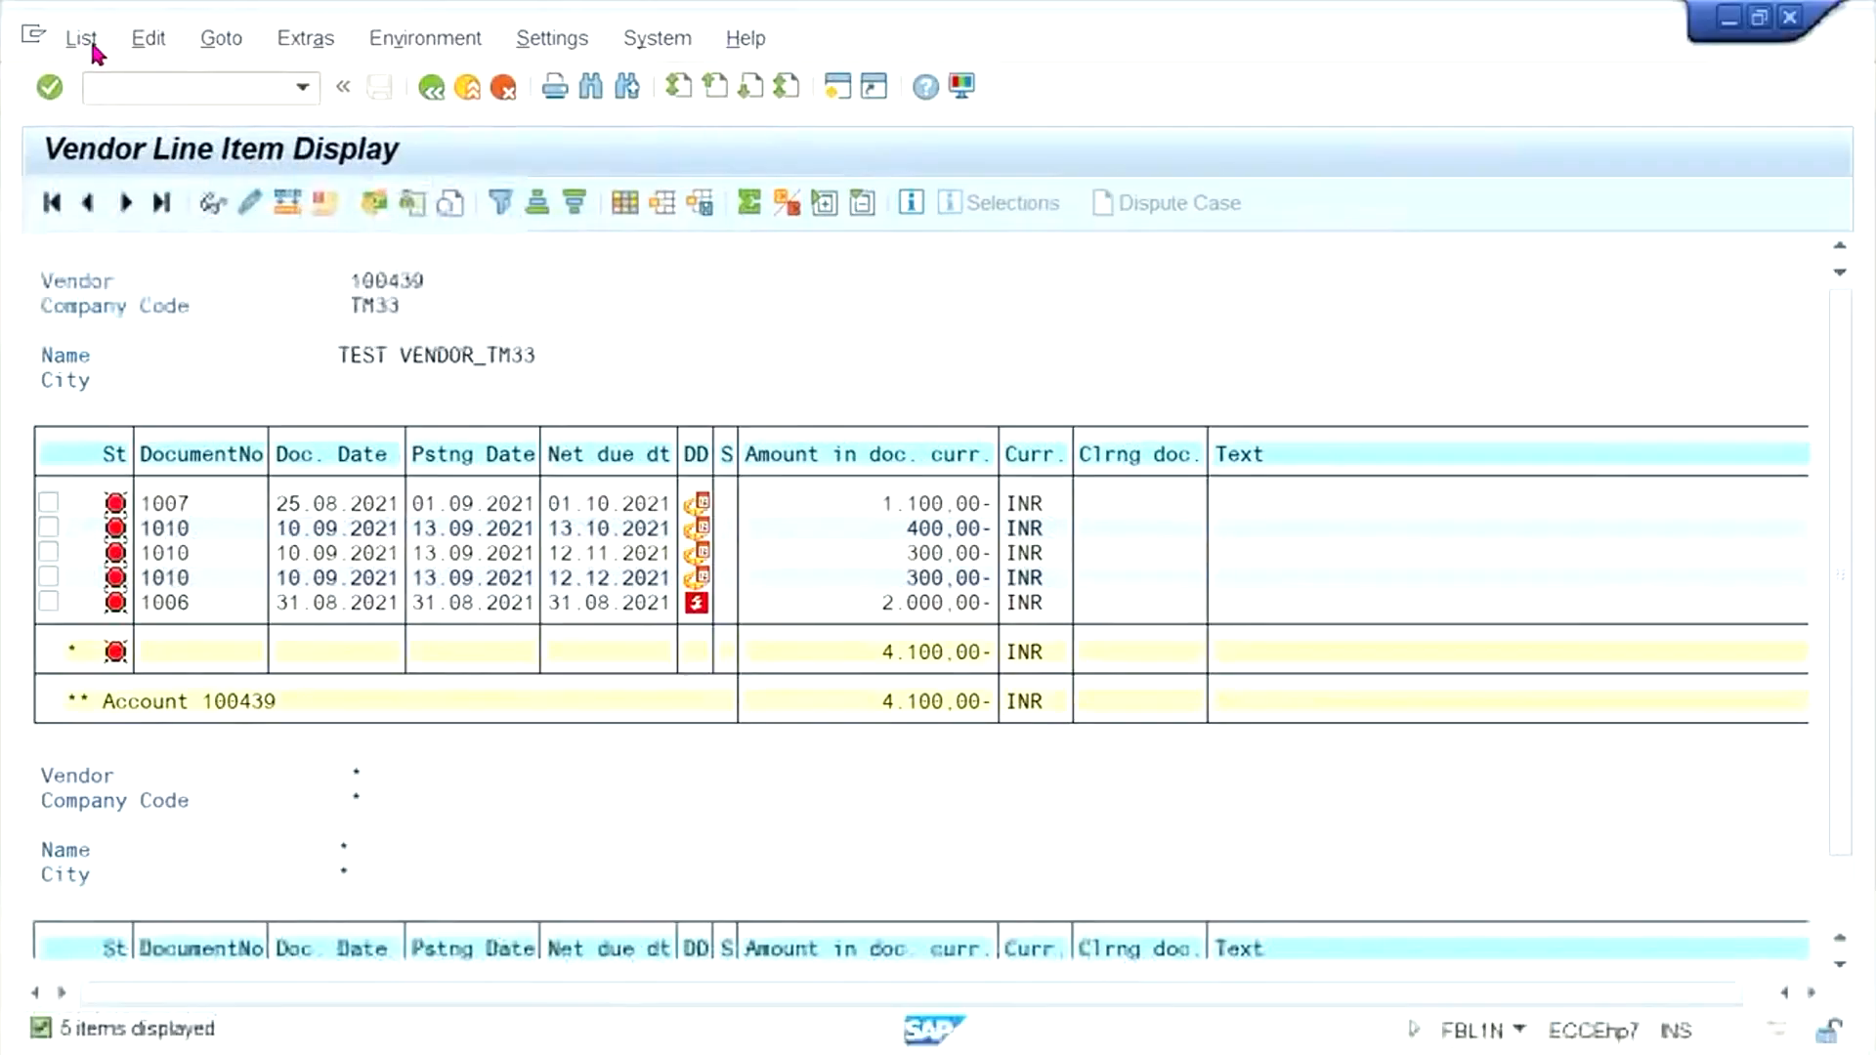
{"action": "left_click", "coordinate": [78, 37]}
{"action": "left_click", "coordinate": [146, 117]}
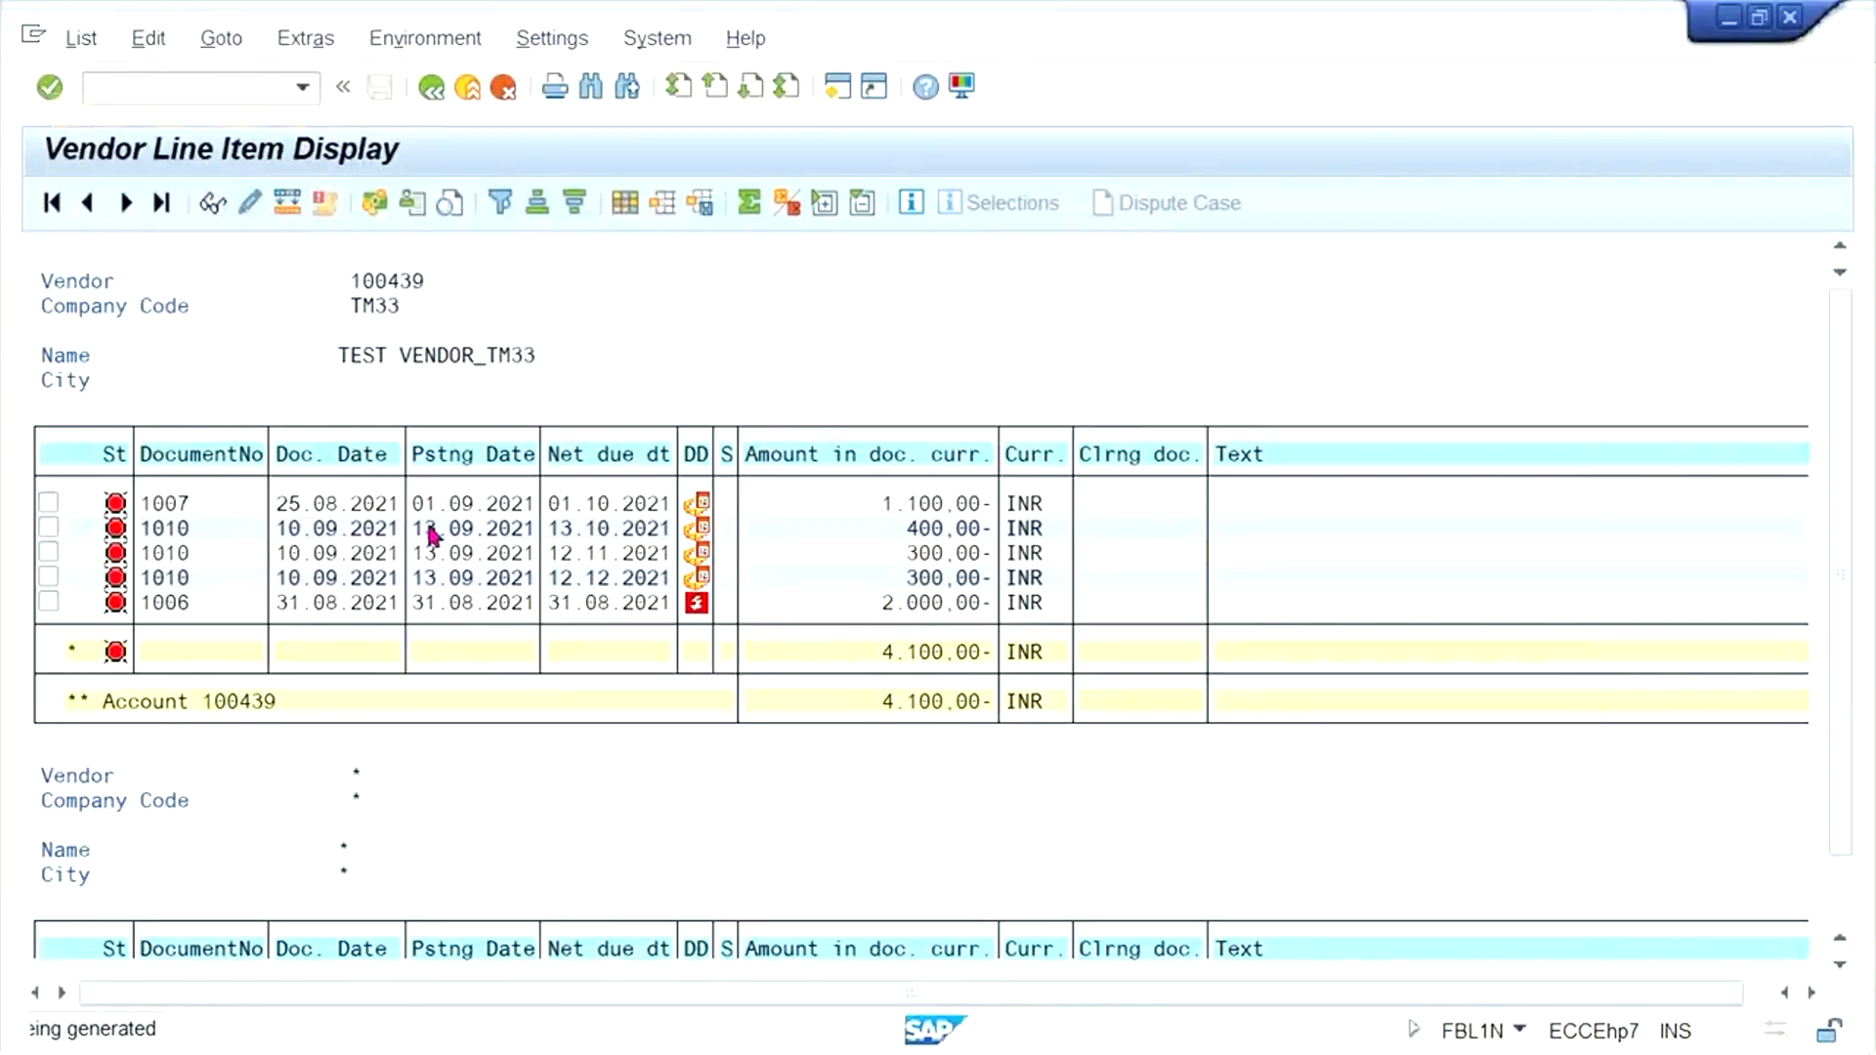
- Start a new F-53 outgoing payment with document date 16.09.2021 and the HDFC bank G/L account
{"action": "left_click", "coordinate": [838, 505]}
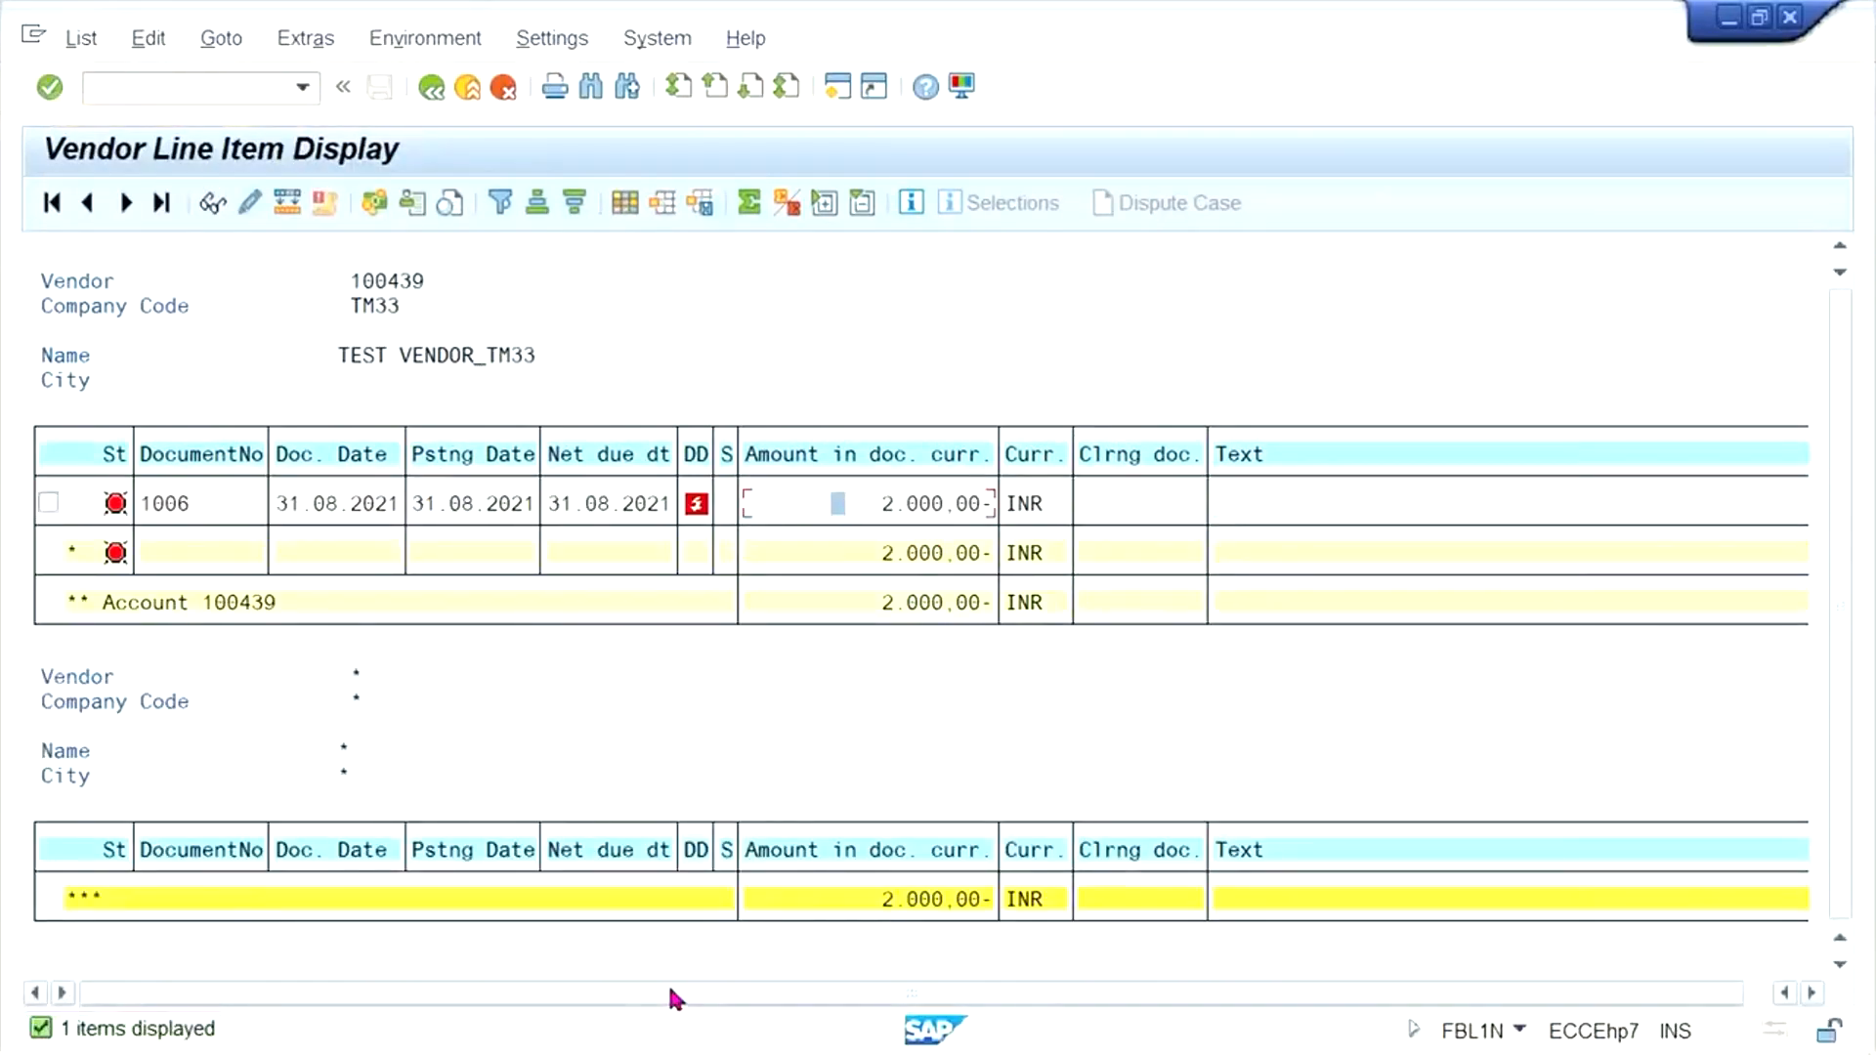
{"action": "left_click", "coordinate": [850, 504]}
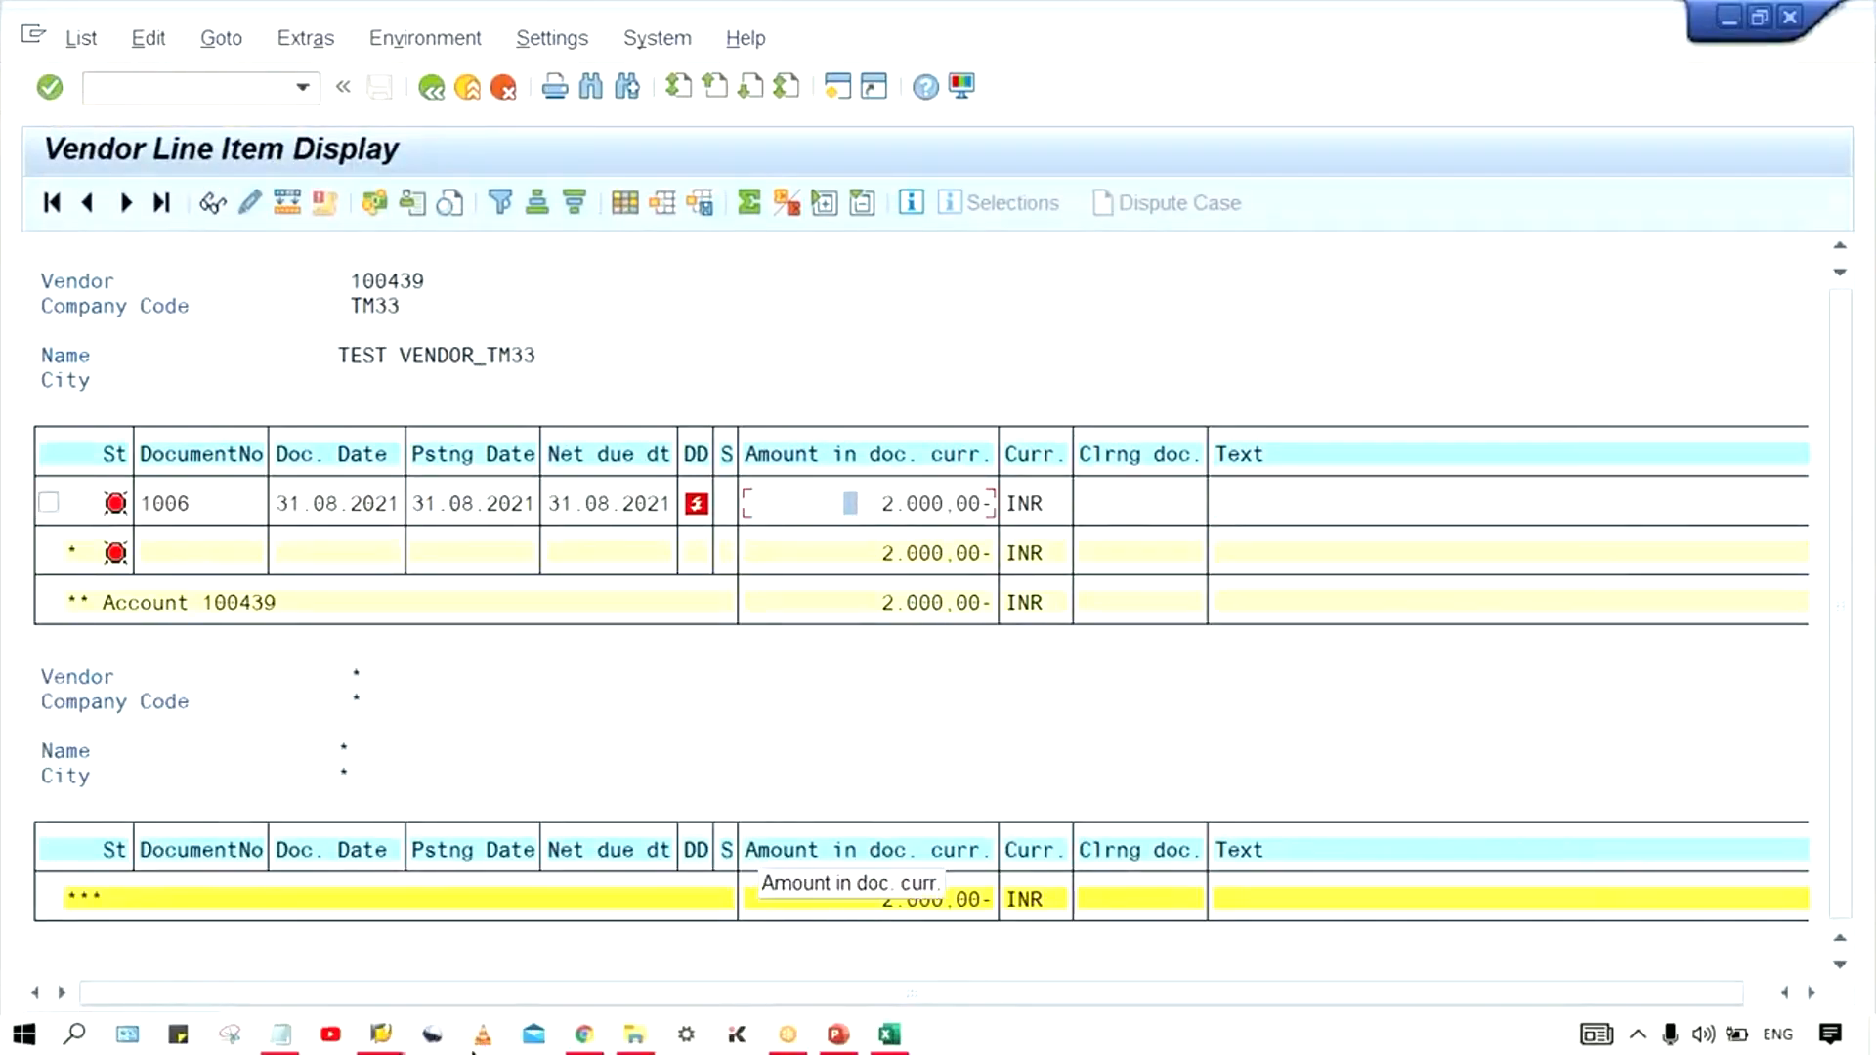
{"action": "left_click", "coordinate": [383, 1036]}
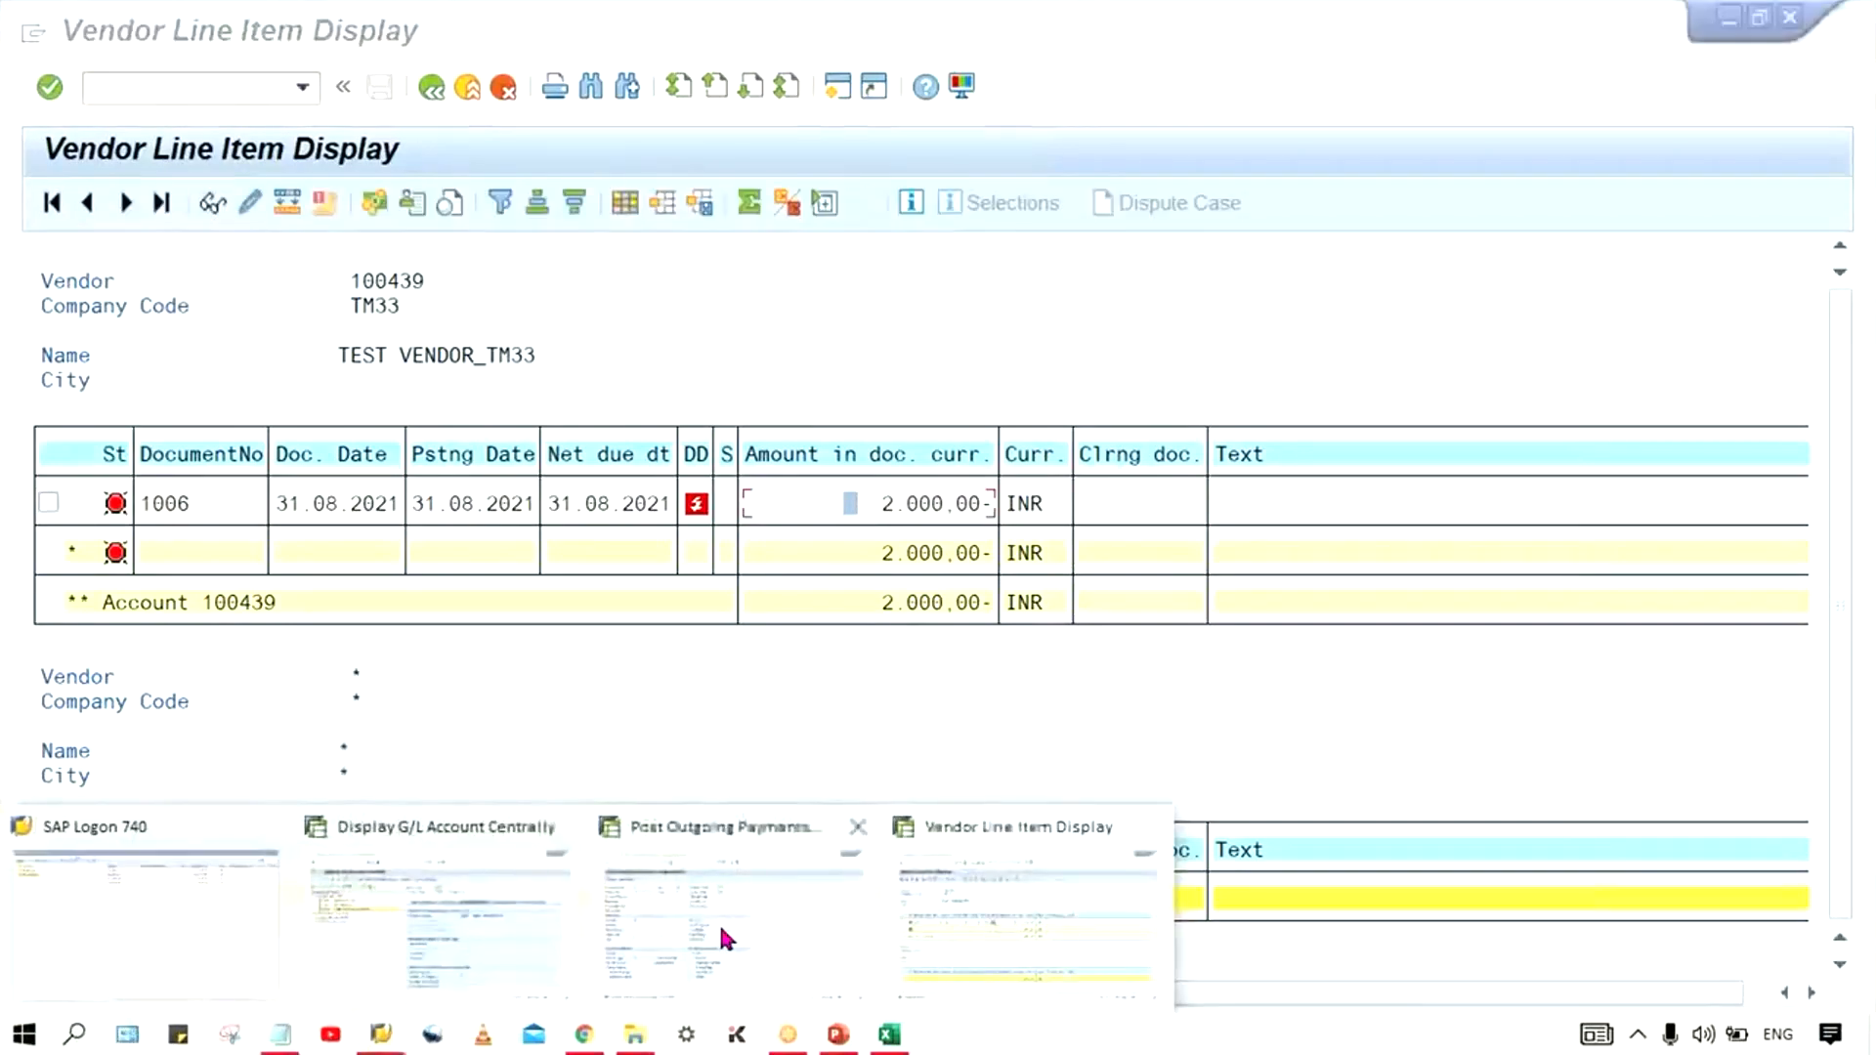
{"action": "left_click", "coordinate": [719, 923]}
{"action": "left_click", "coordinate": [289, 260]}
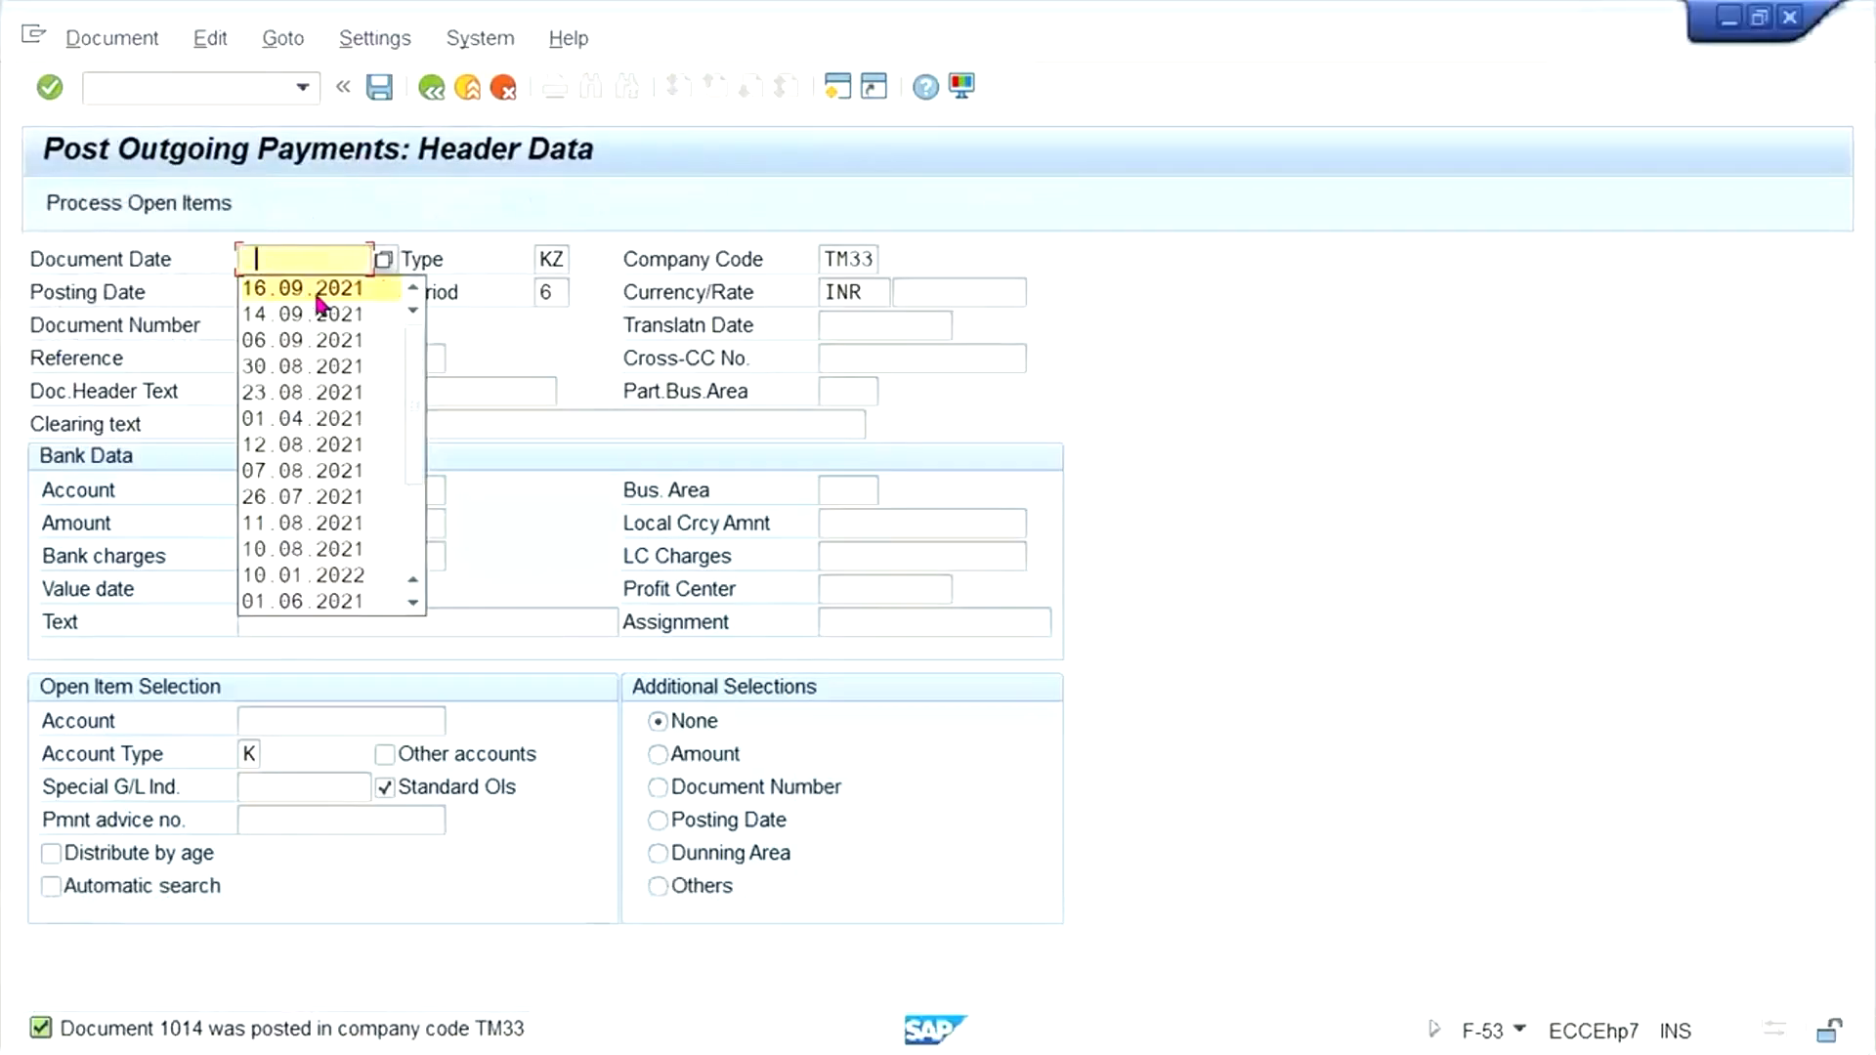
{"action": "left_click", "coordinate": [388, 290]}
{"action": "key", "text": "Tab"}
{"action": "left_click", "coordinate": [310, 493]}
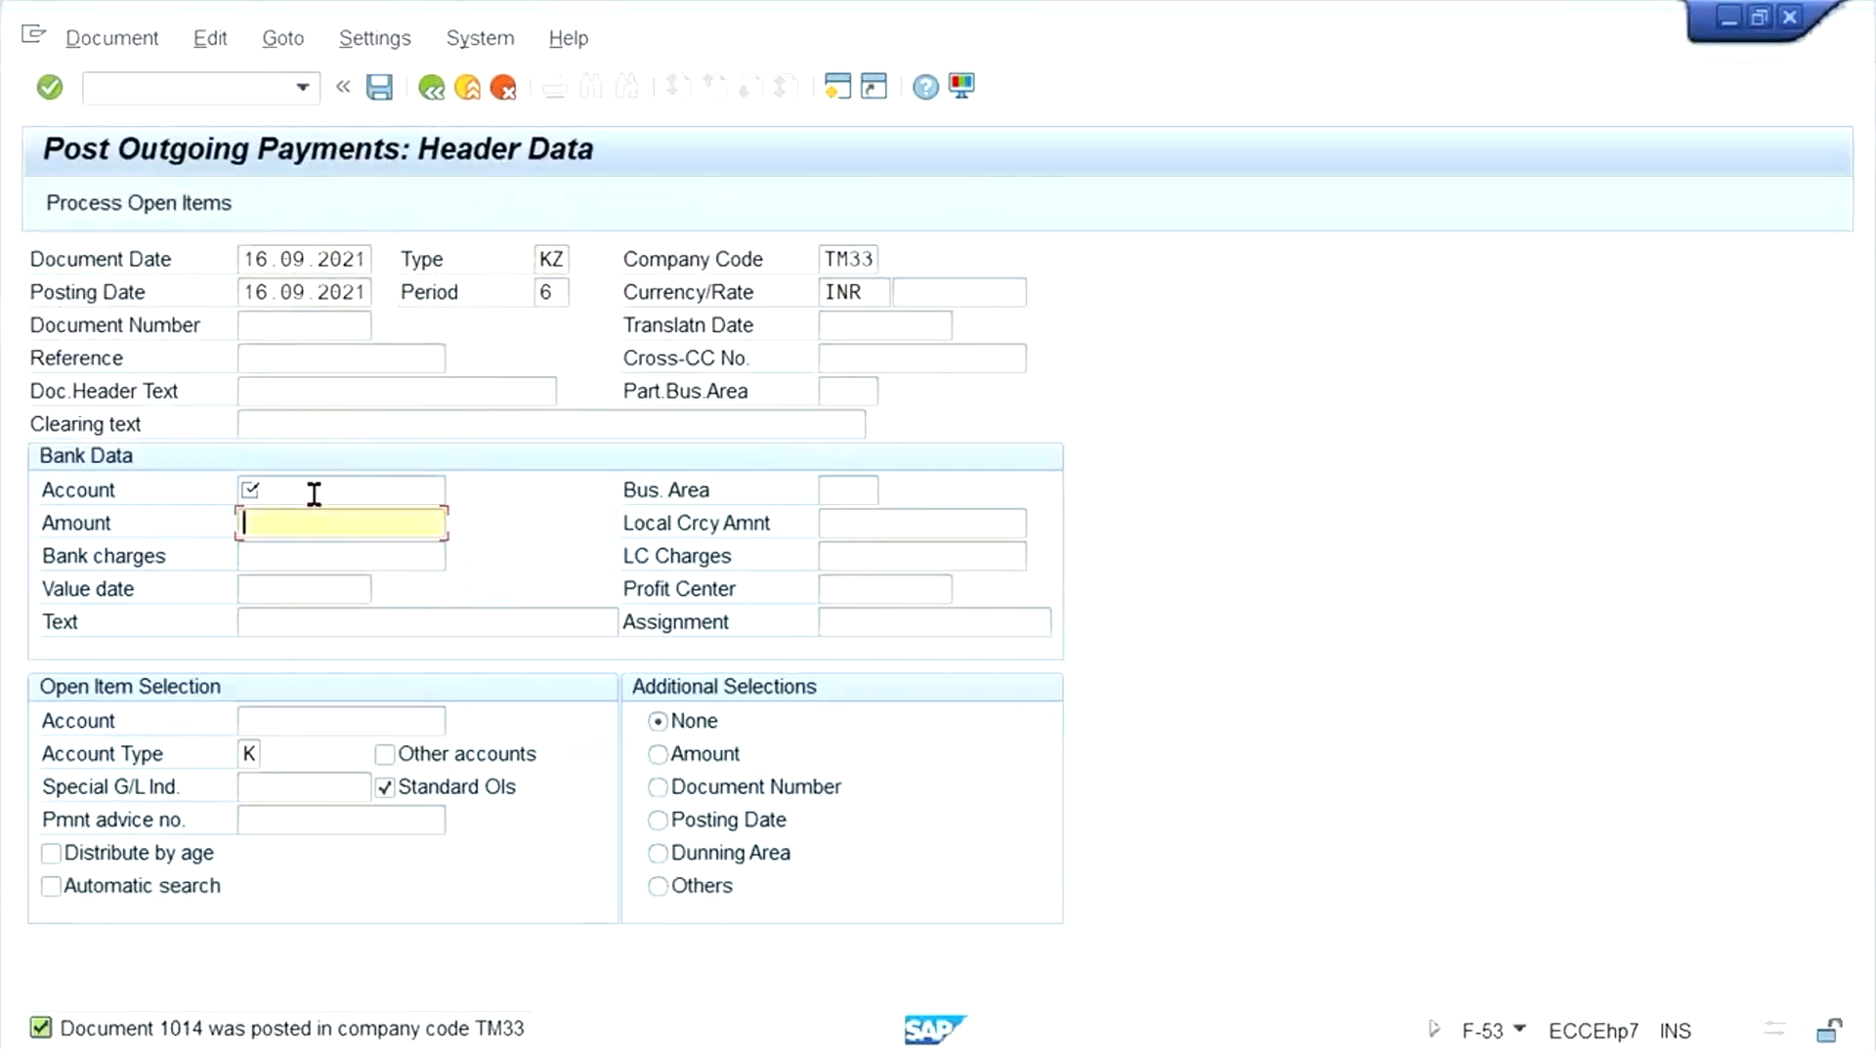
{"action": "left_click", "coordinate": [320, 517]}
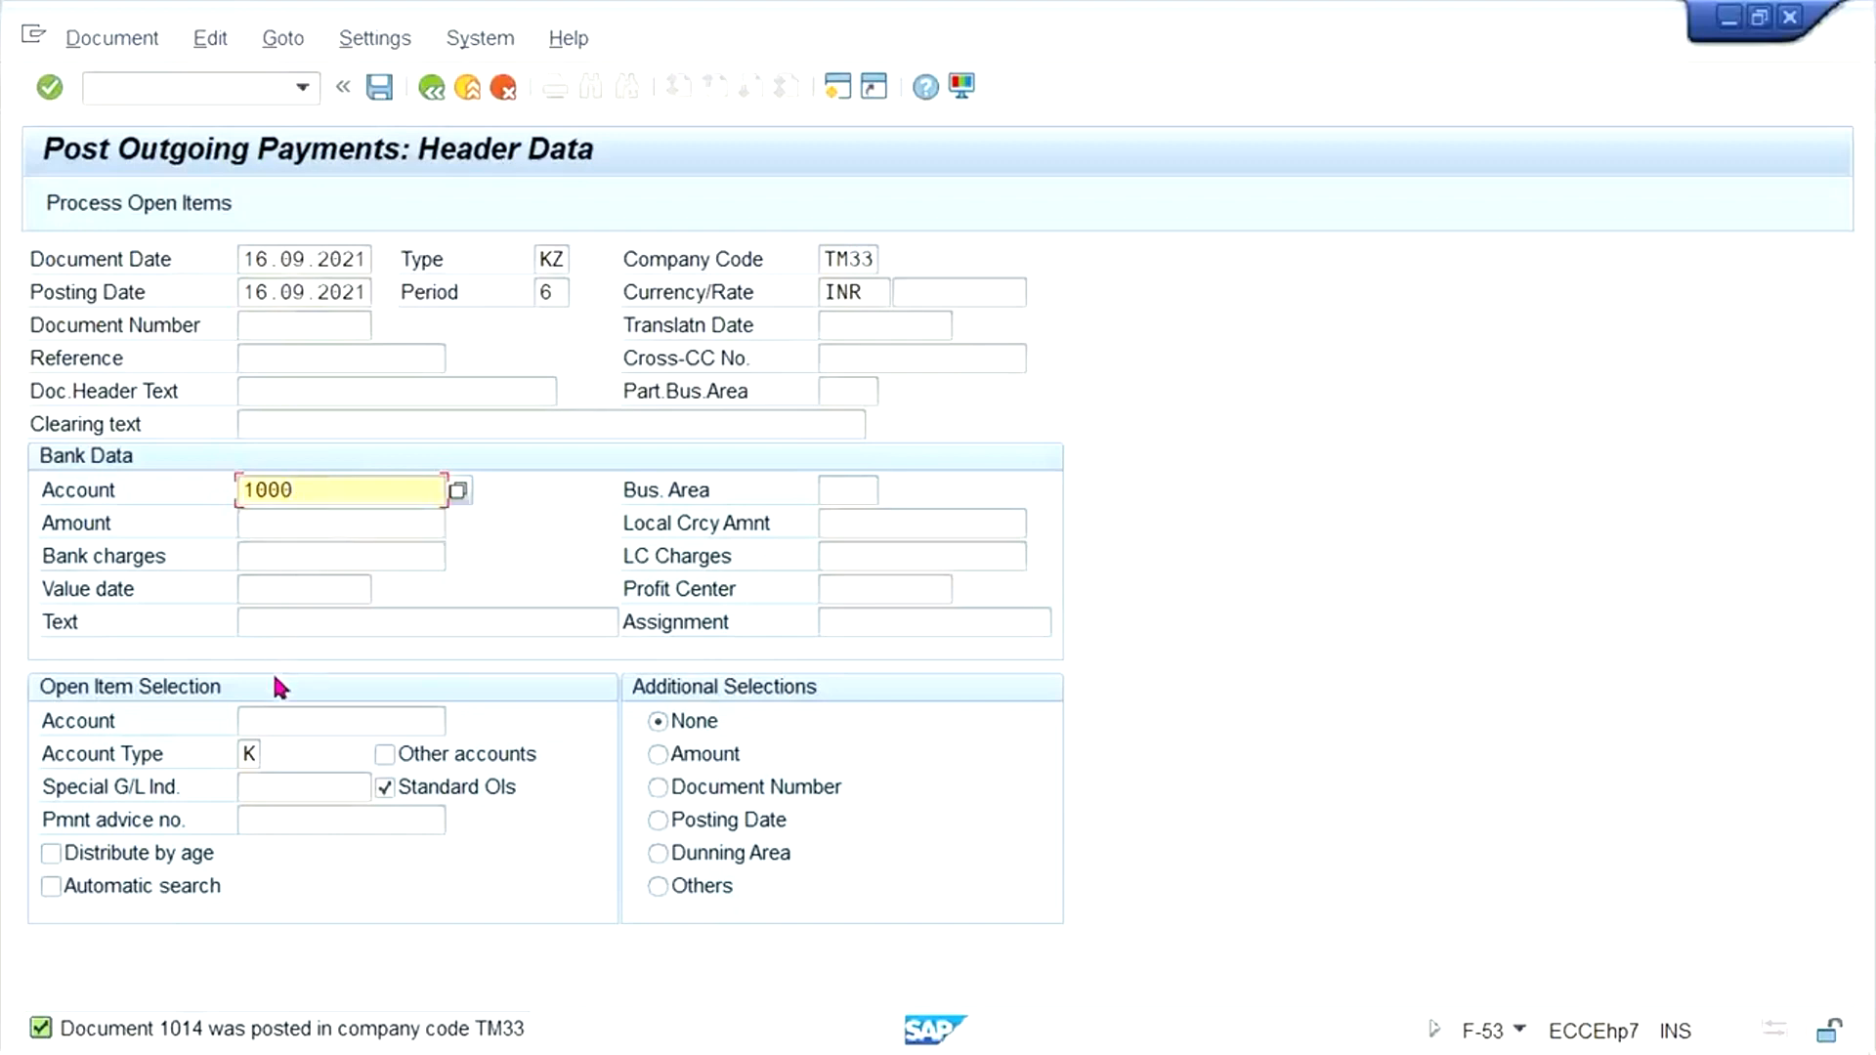
- Select the test vendor's account for open items, set the payment amount to 800 INR, and process the open items
{"action": "left_click", "coordinate": [272, 718]}
{"action": "left_click", "coordinate": [293, 746]}
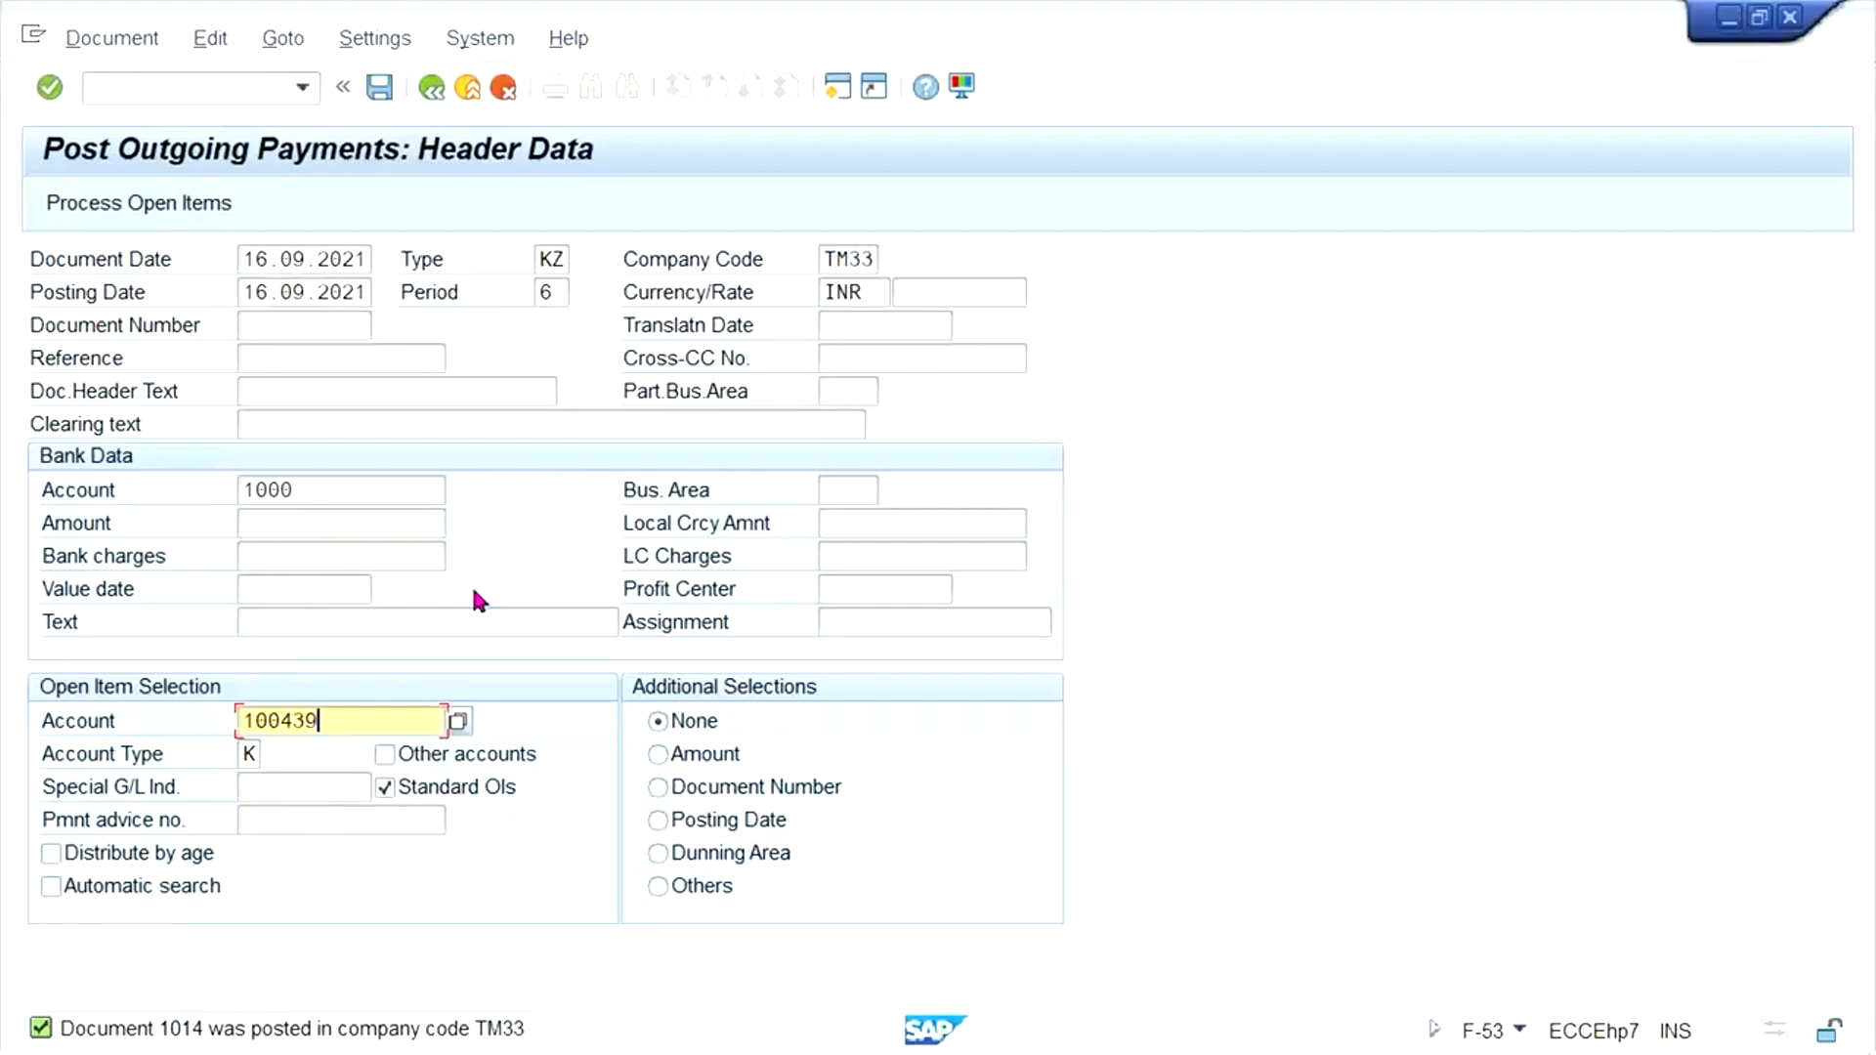
{"action": "key", "text": "Return"}
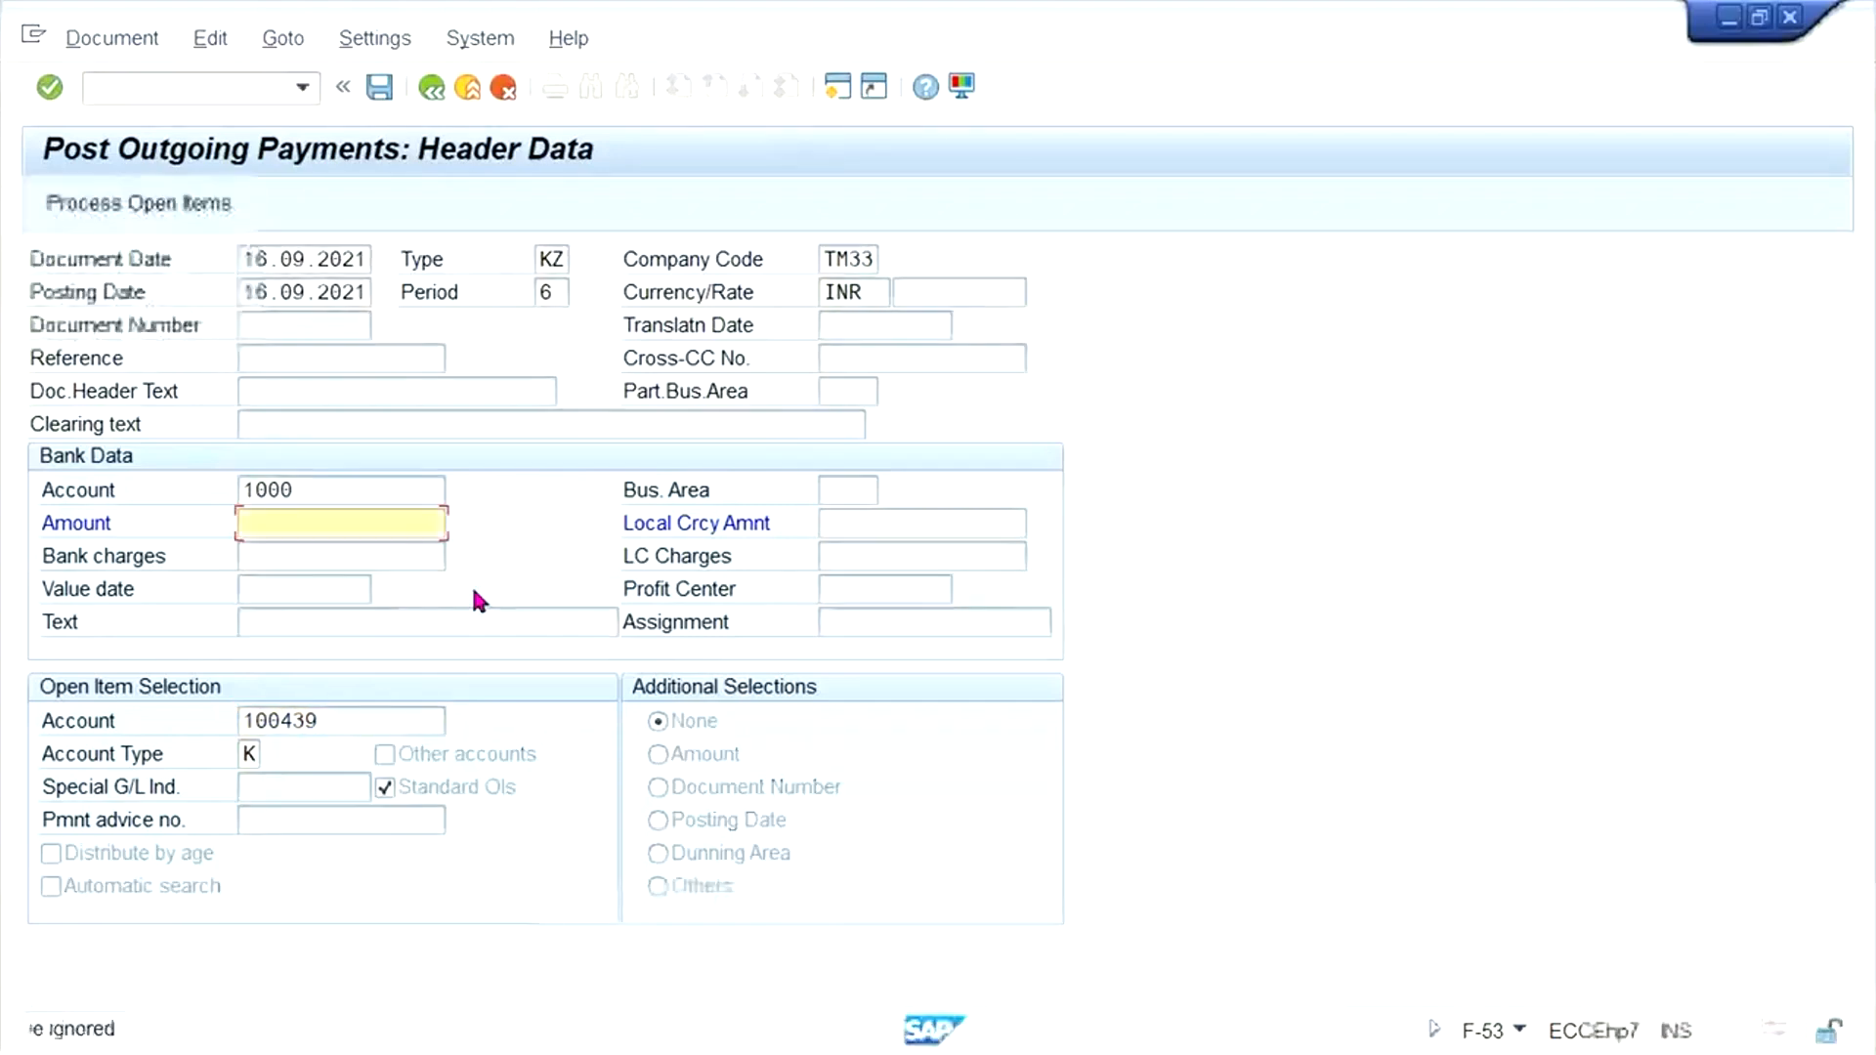
{"action": "type", "text": "800"}
{"action": "key", "text": "Return"}
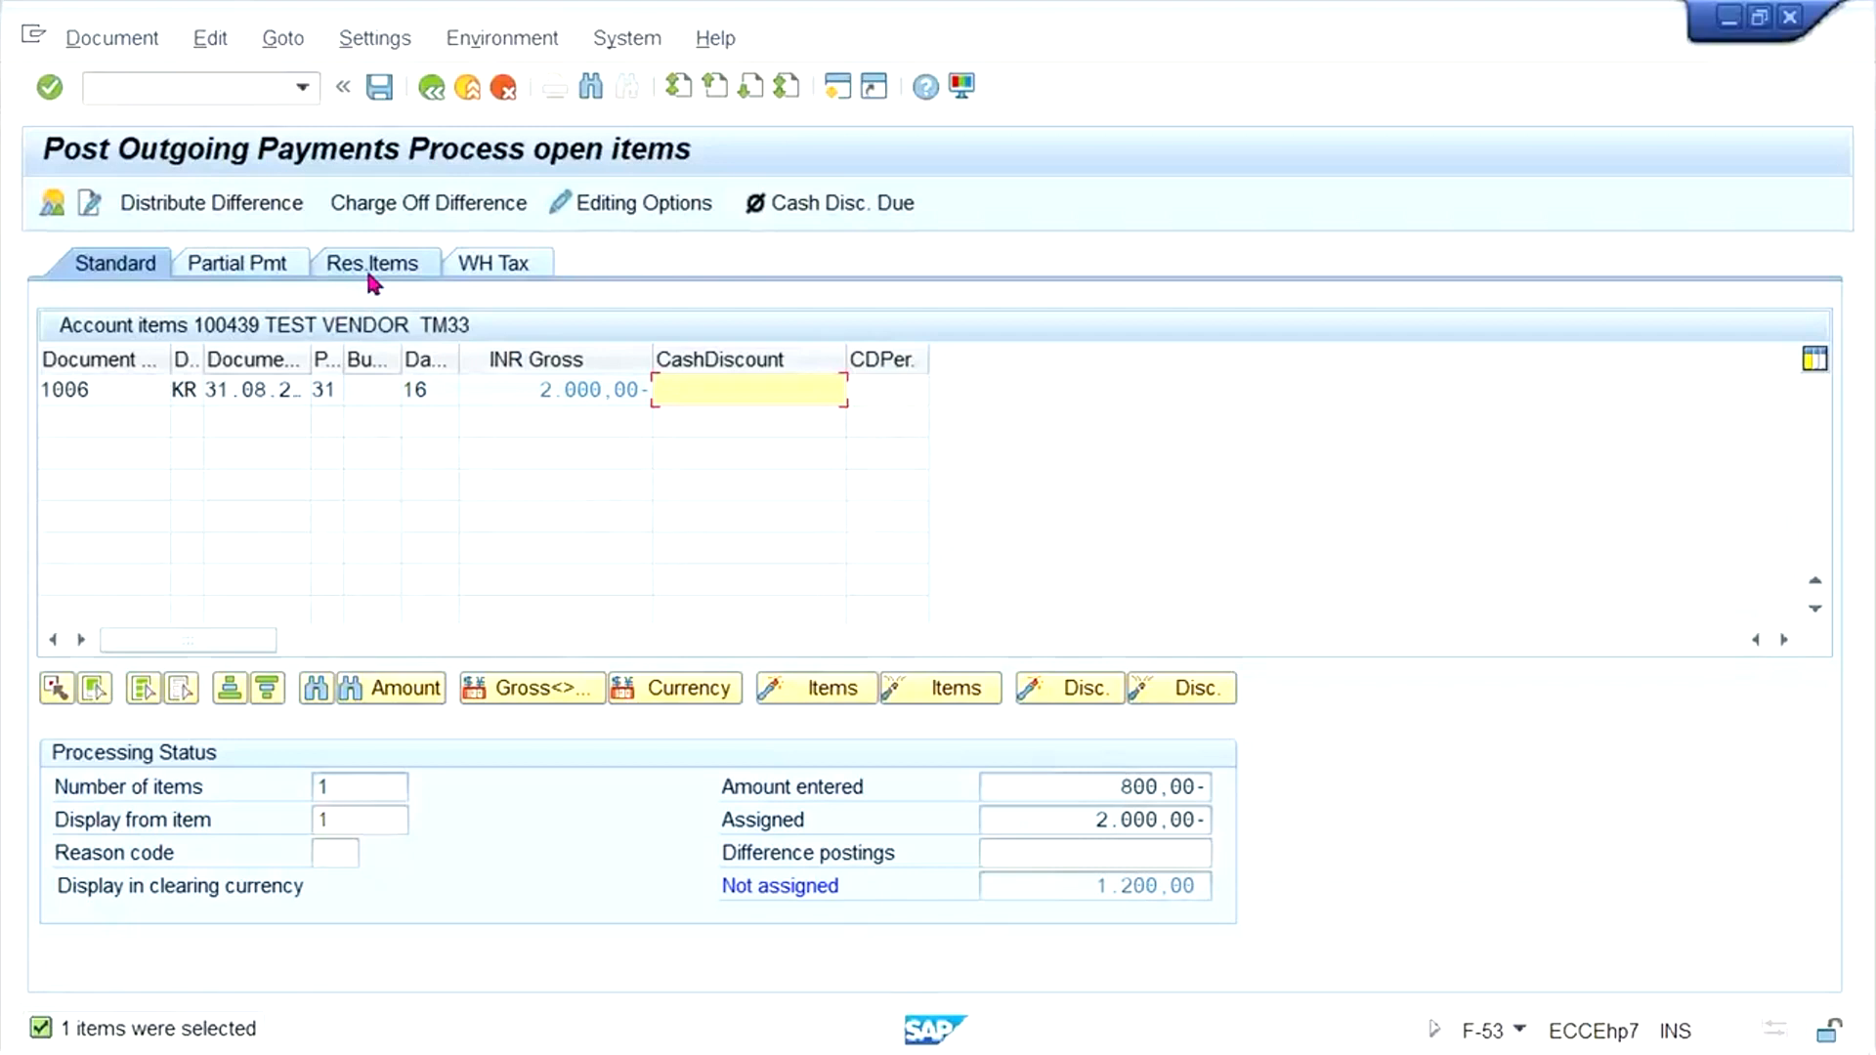
- Enter a partial payment of 800 INR against the 2000 INR invoice
{"action": "left_click", "coordinate": [242, 272]}
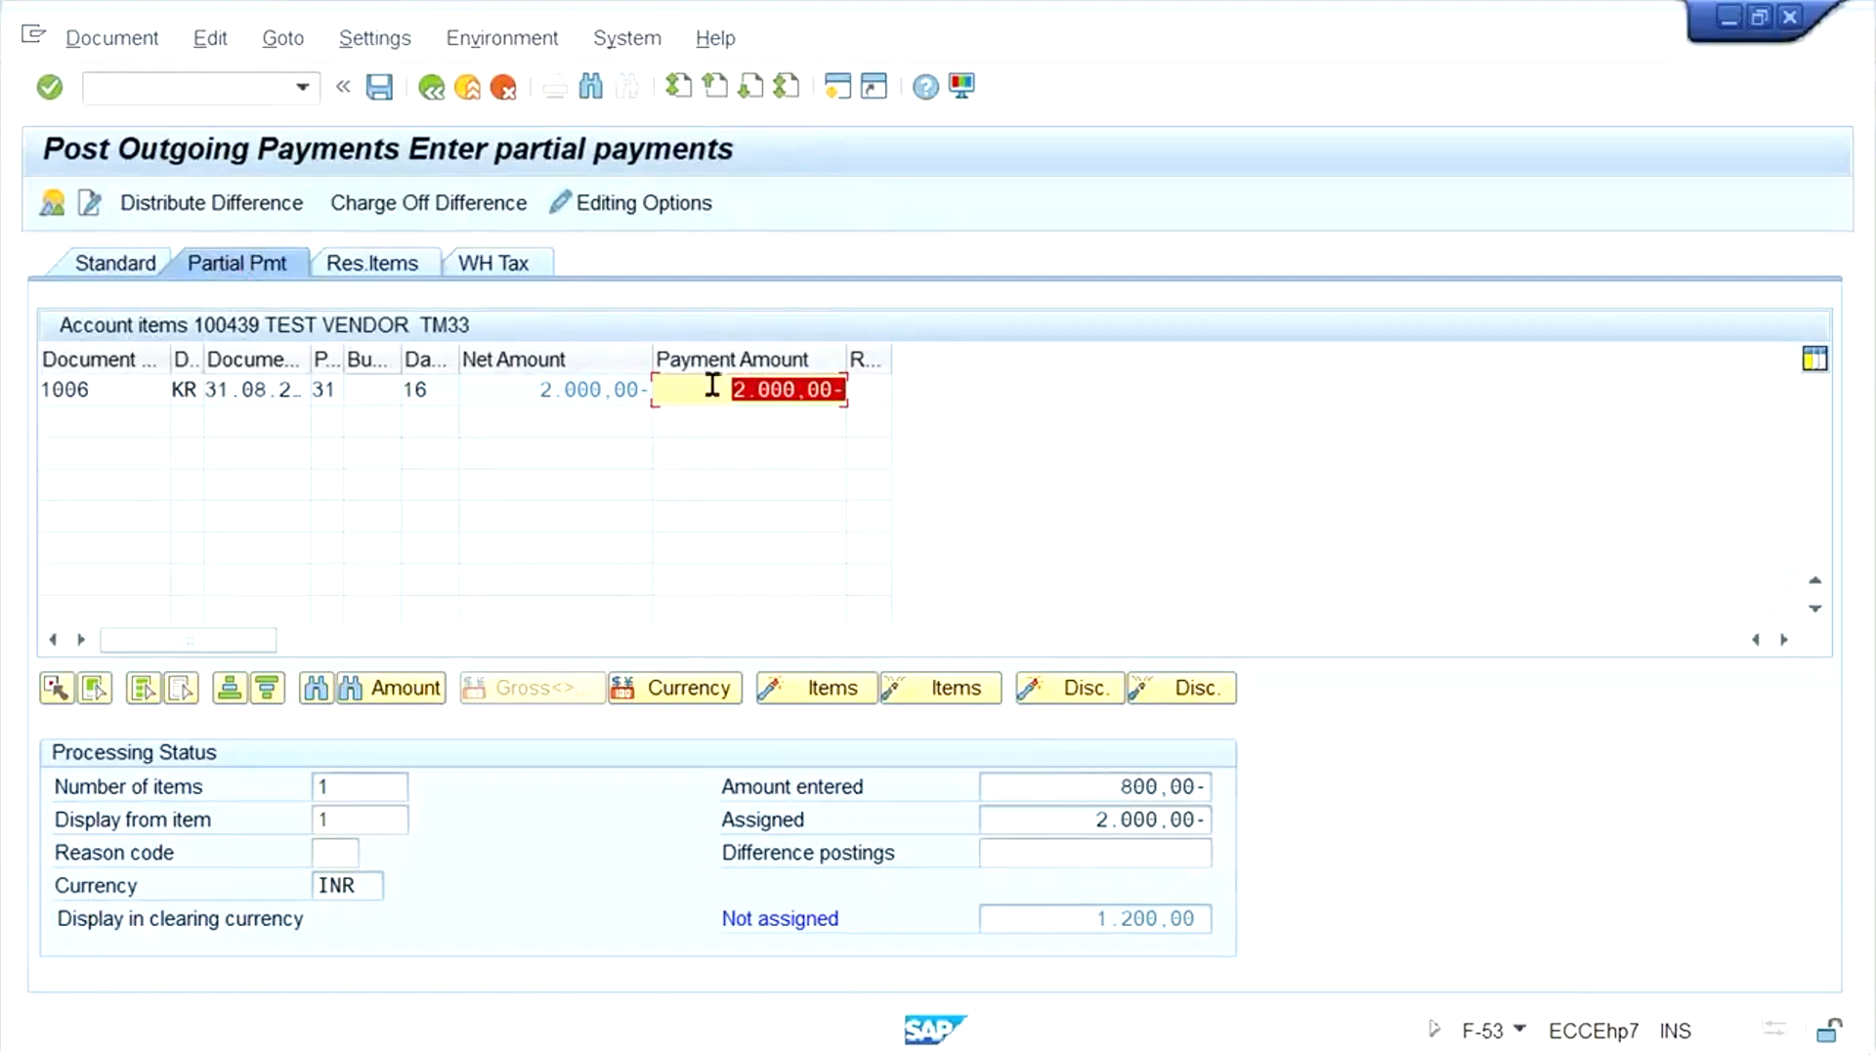
{"action": "double_click", "coordinate": [536, 390]}
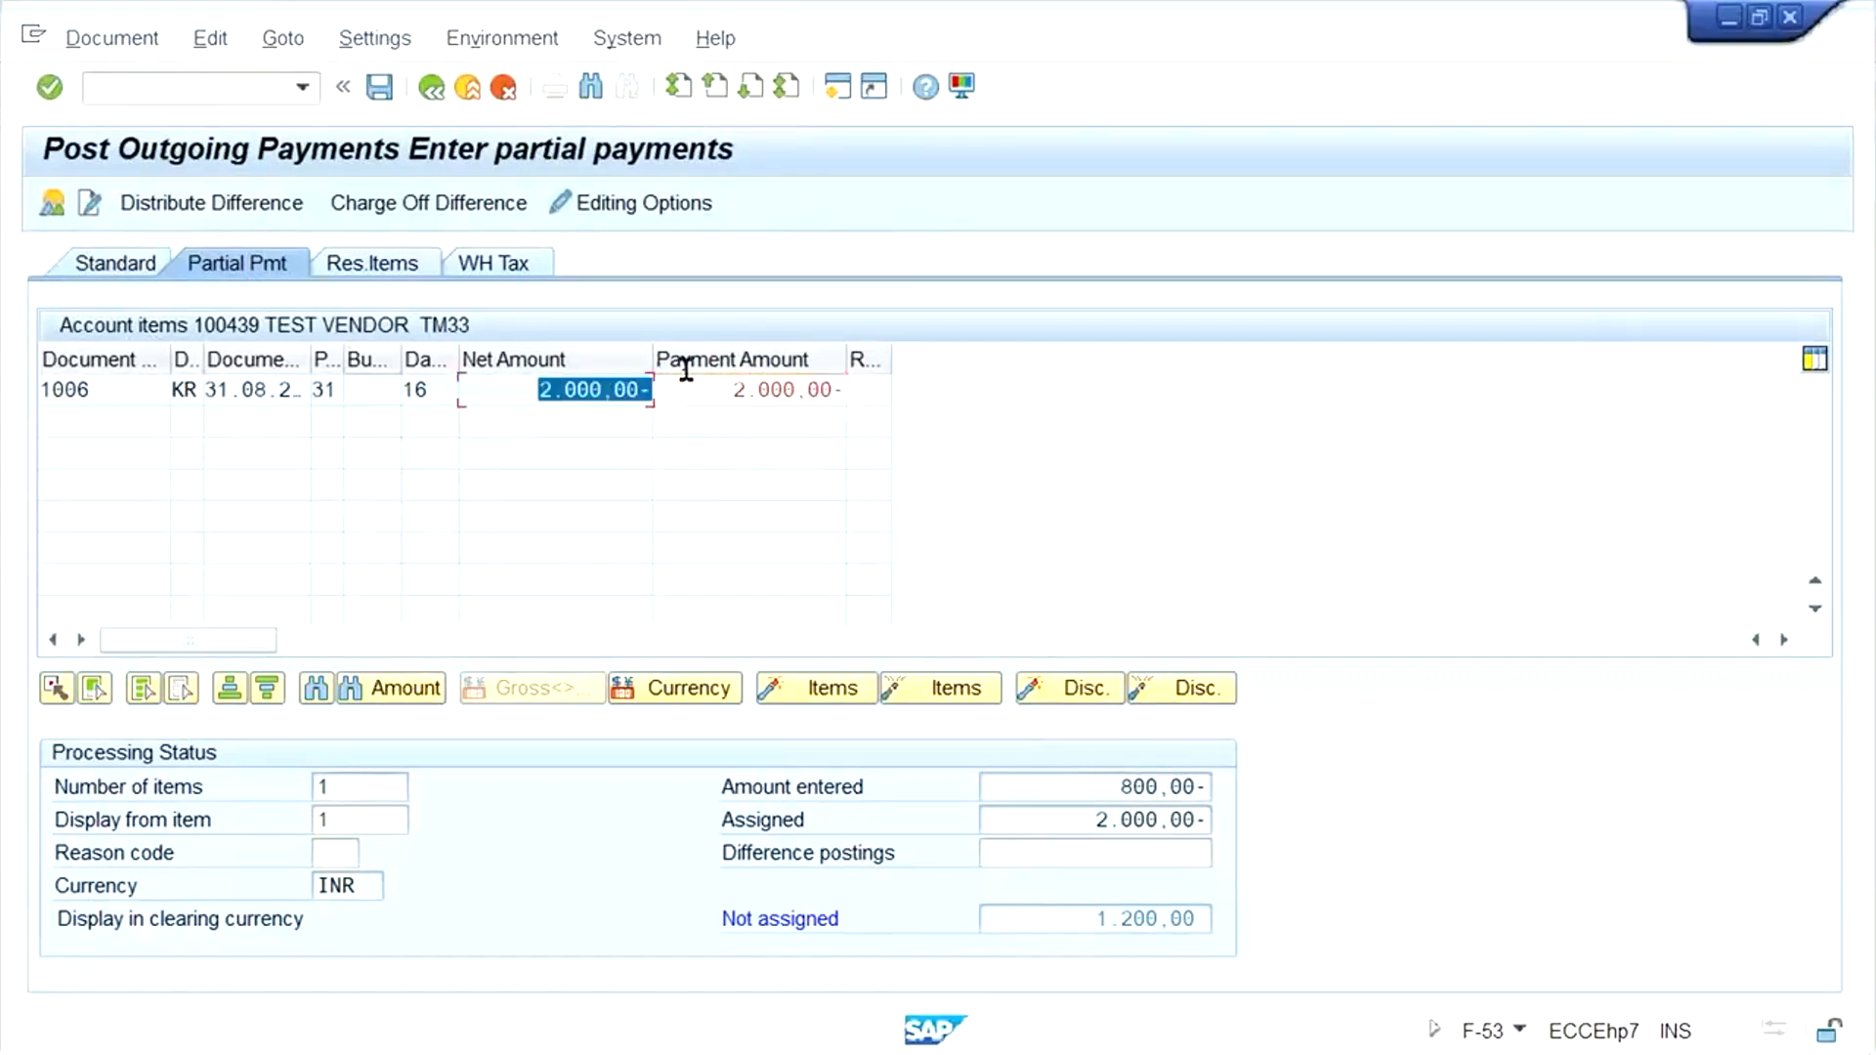
{"action": "left_click", "coordinate": [765, 389]}
{"action": "double_click", "coordinate": [766, 389]}
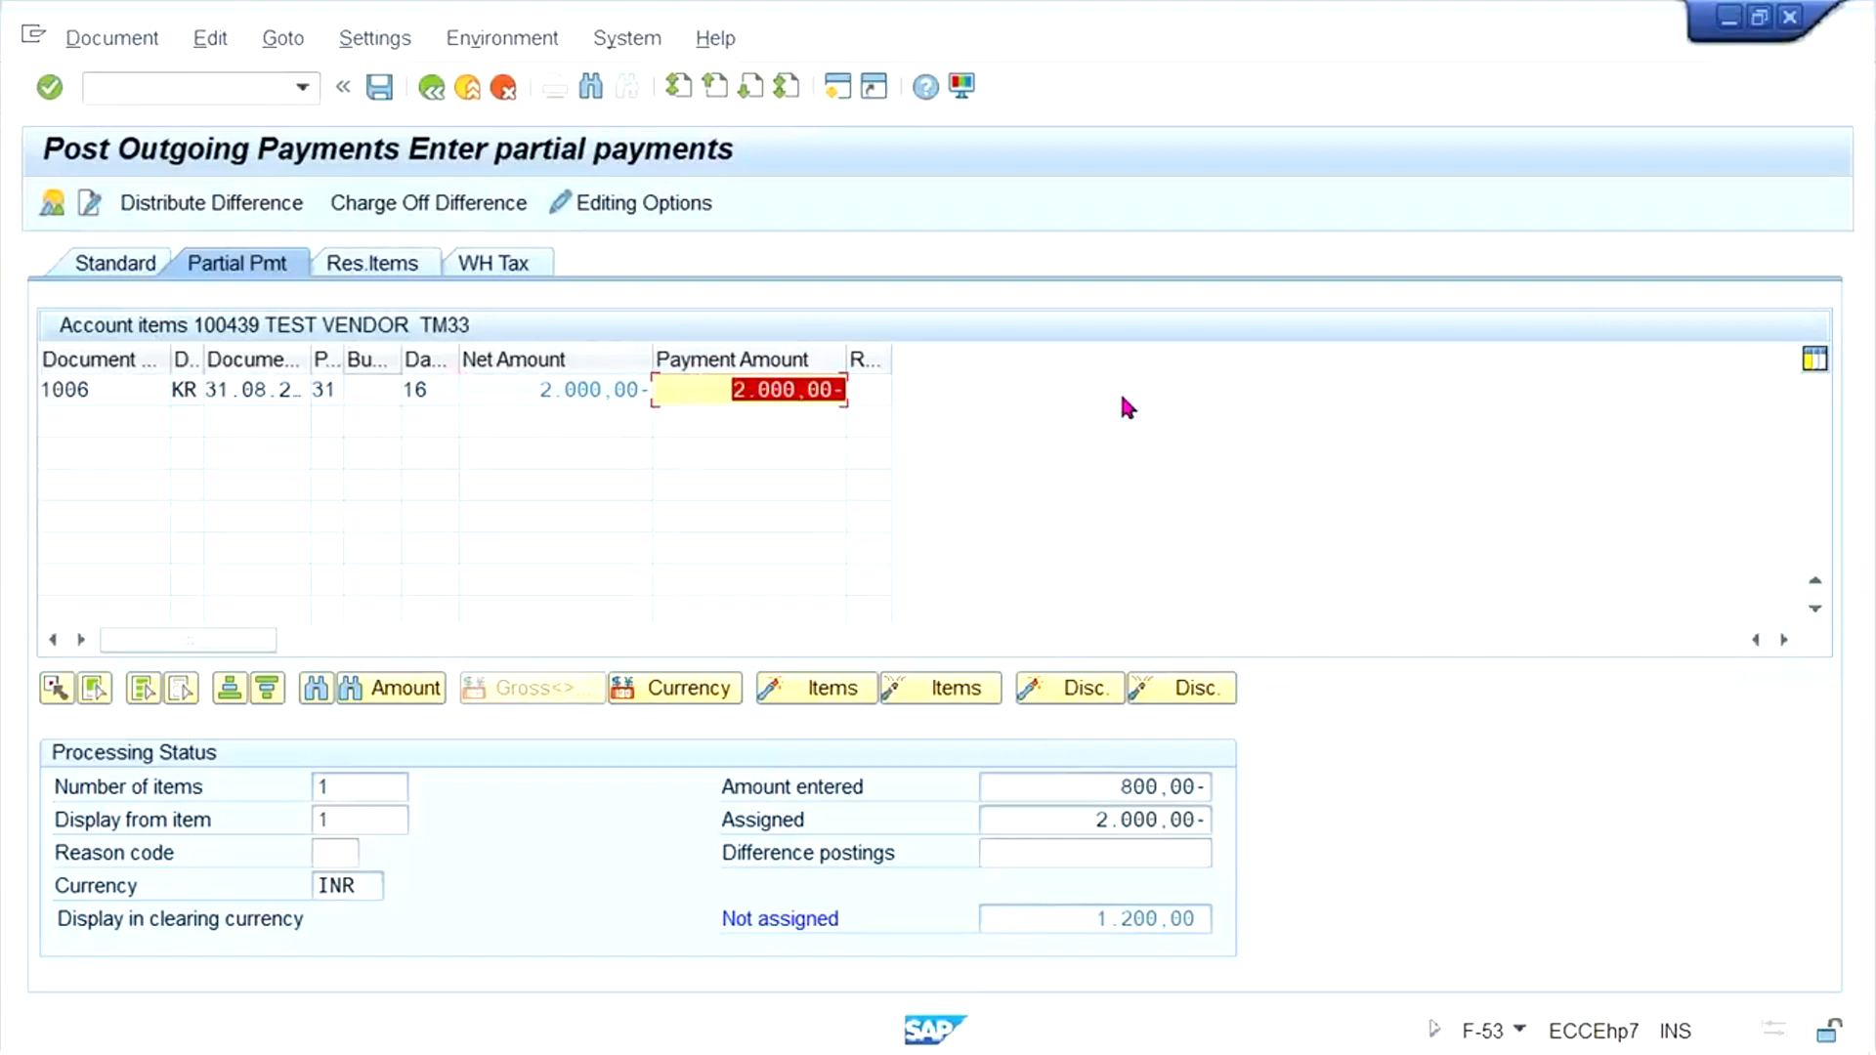
{"action": "key", "text": "BackSpace"}
{"action": "type", "text": "800"}
{"action": "key", "text": "Return"}
{"action": "left_click", "coordinate": [1095, 827]}
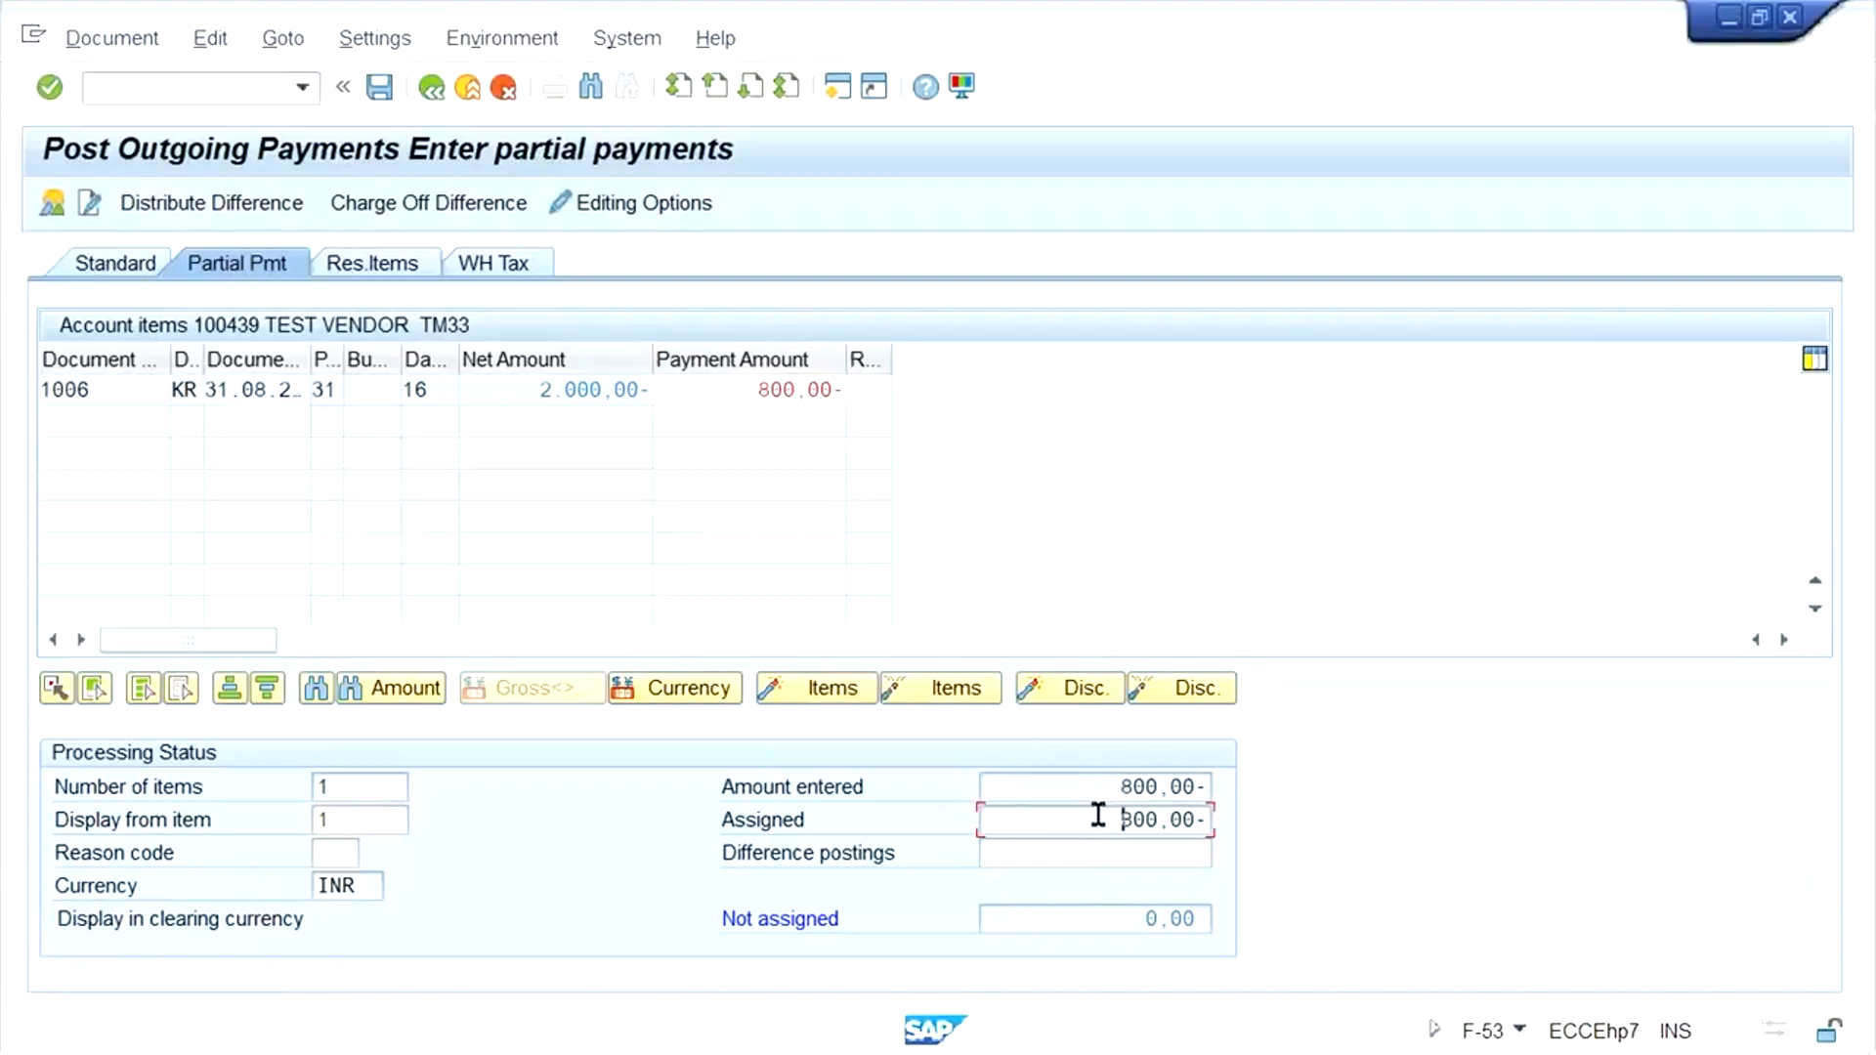
- Simulate the 800 INR partial payment and post the document
{"action": "left_click", "coordinate": [90, 33]}
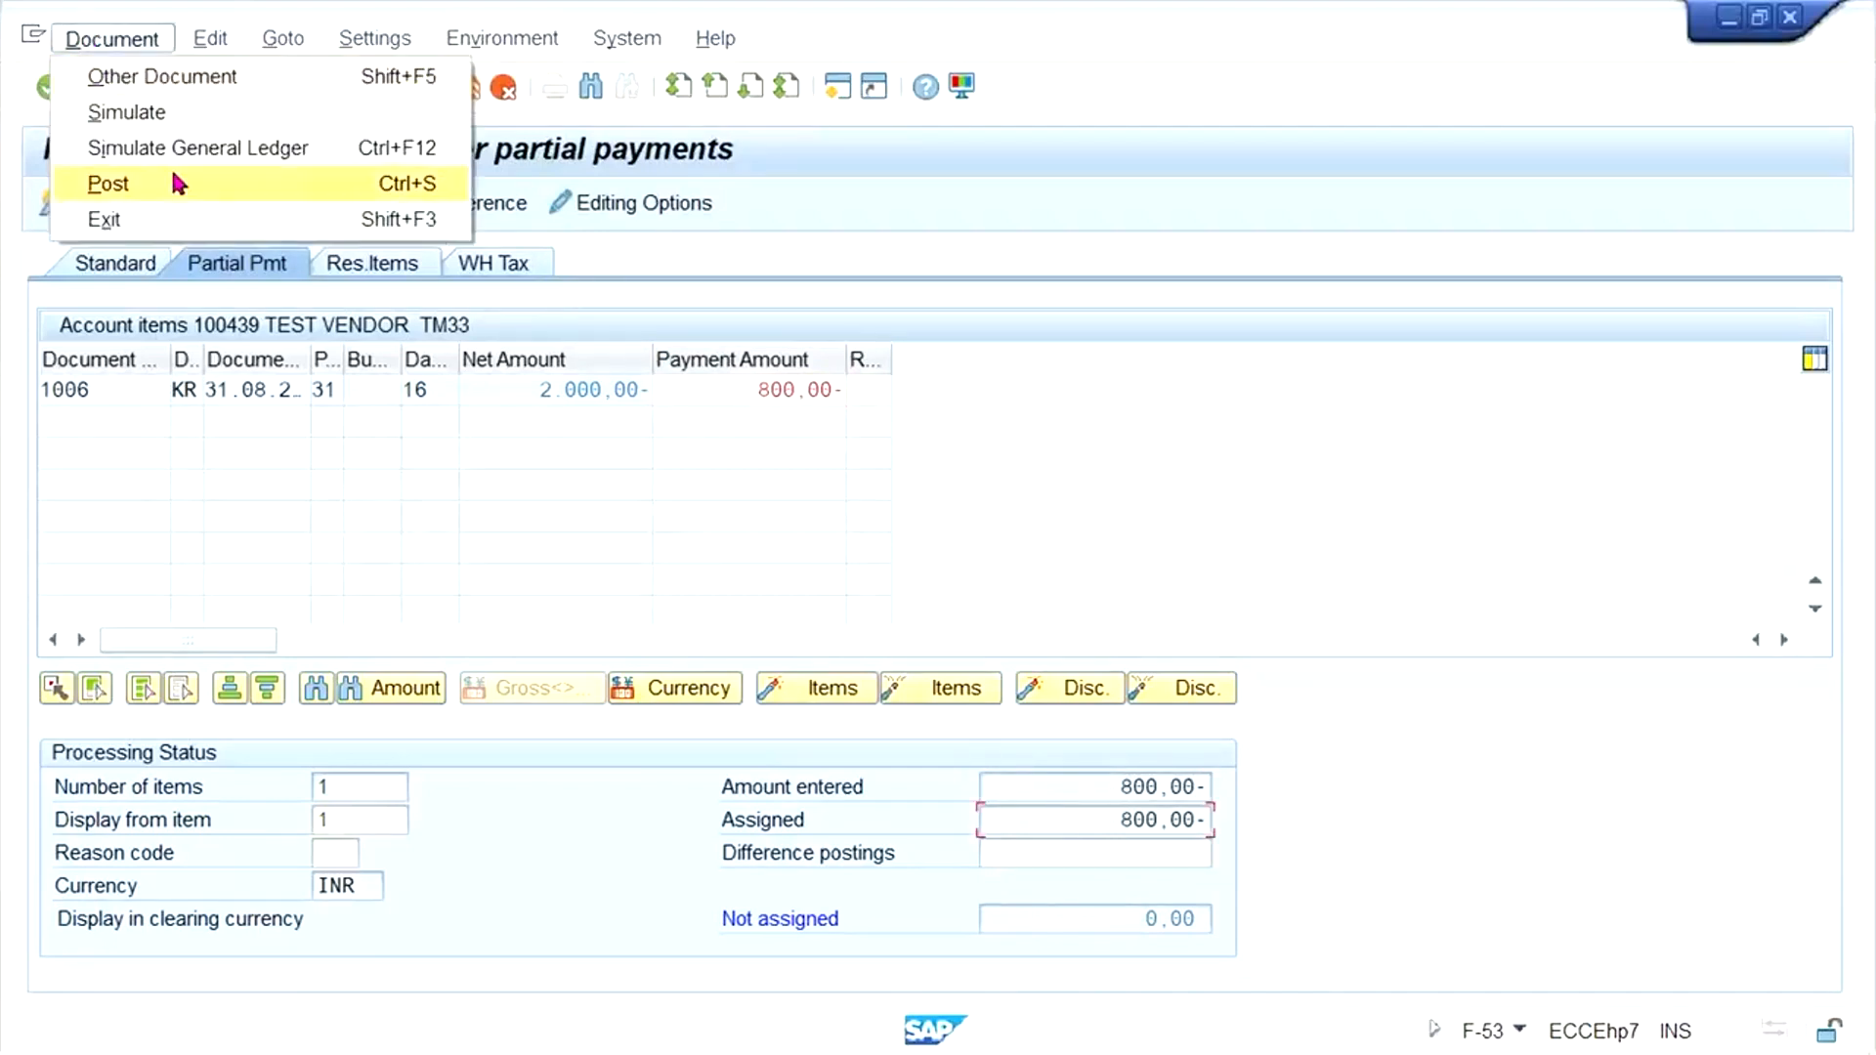
{"action": "left_click", "coordinate": [161, 111]}
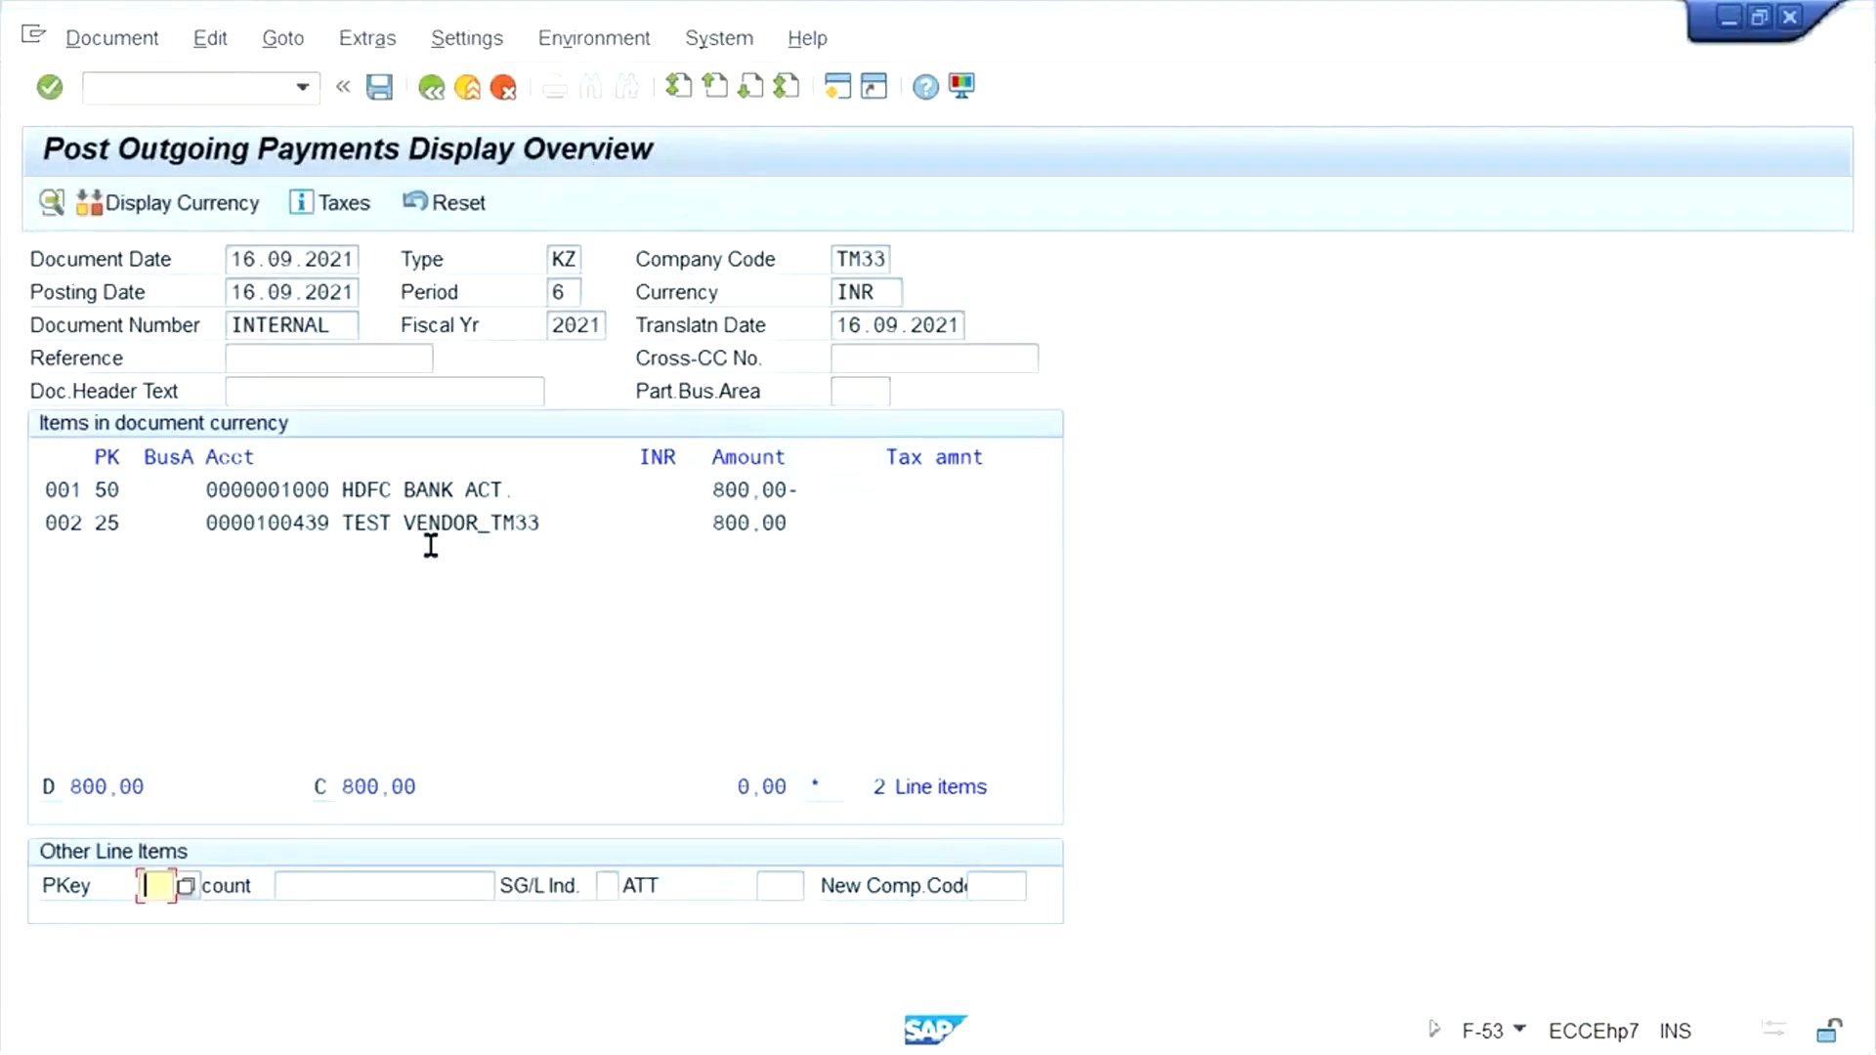
{"action": "left_click", "coordinate": [379, 86]}
- Refresh the Vendor Line Item Display list, and compare the 2000 INR invoice with its 800 INR partial payment
{"action": "left_click", "coordinate": [384, 1038]}
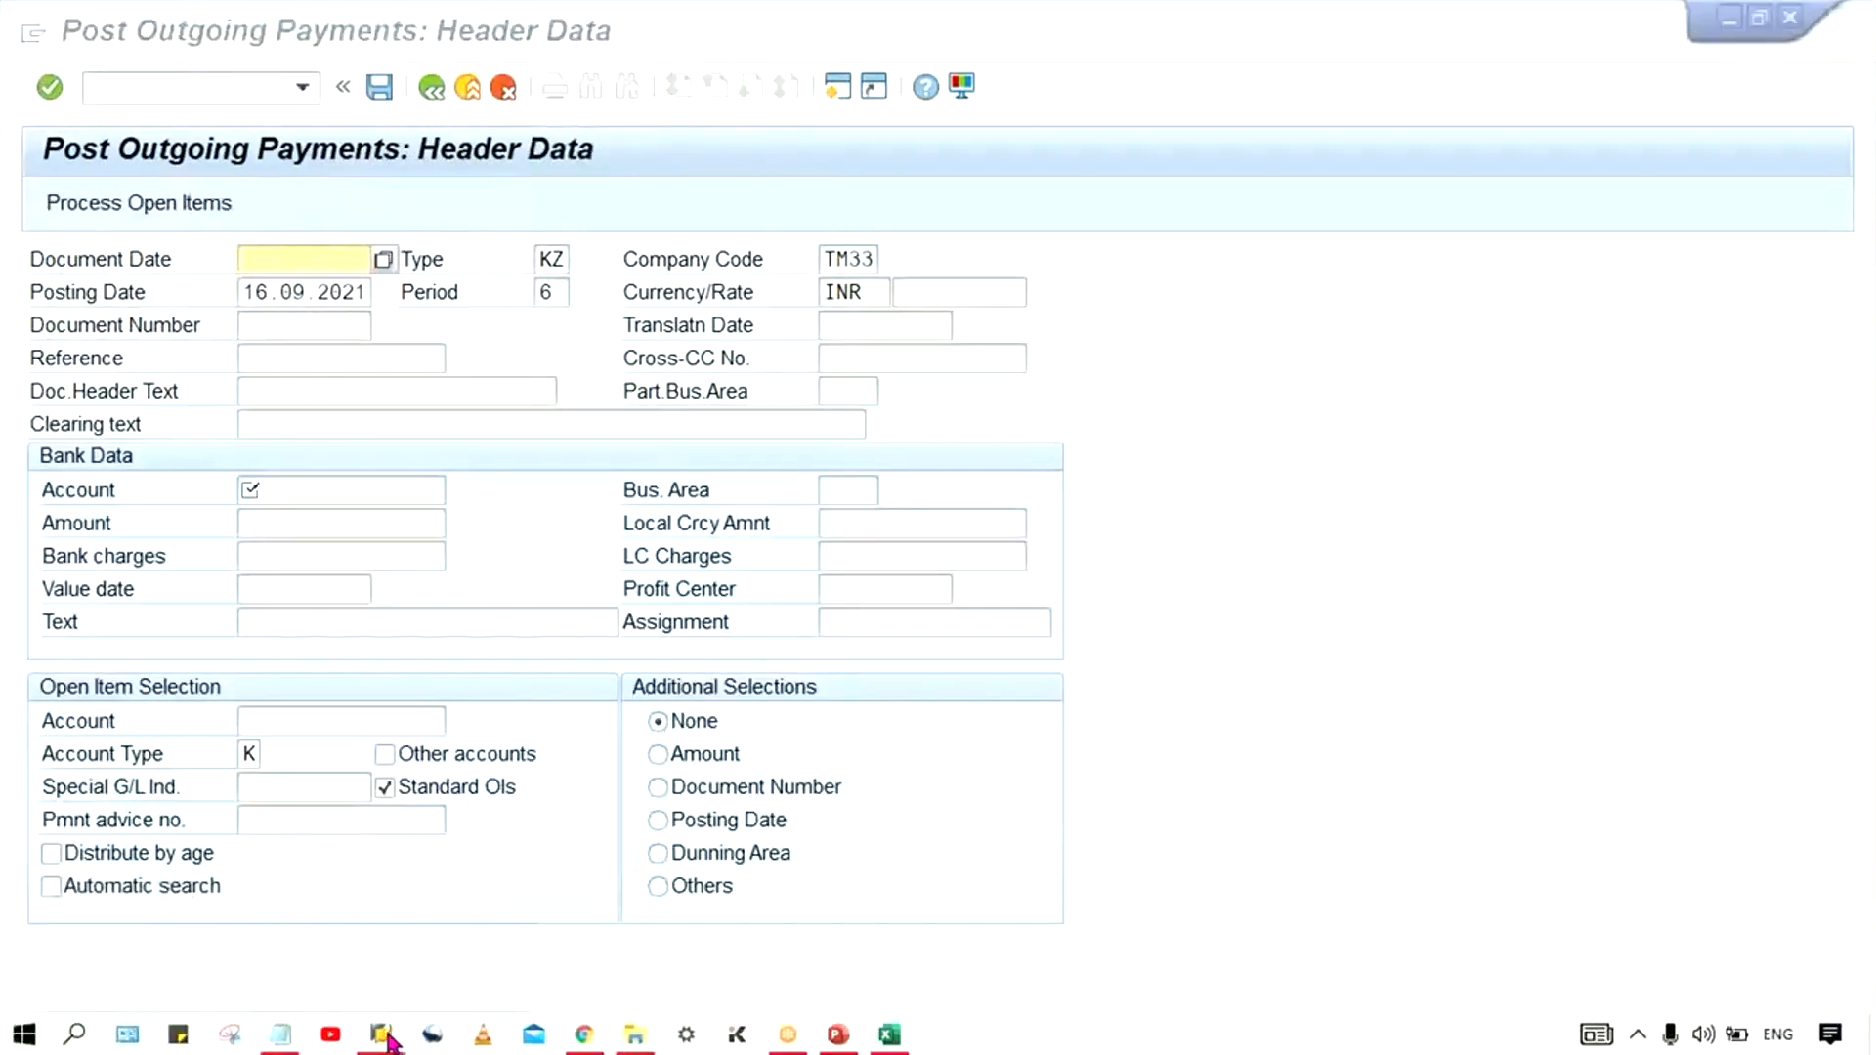
{"action": "left_click", "coordinate": [961, 936]}
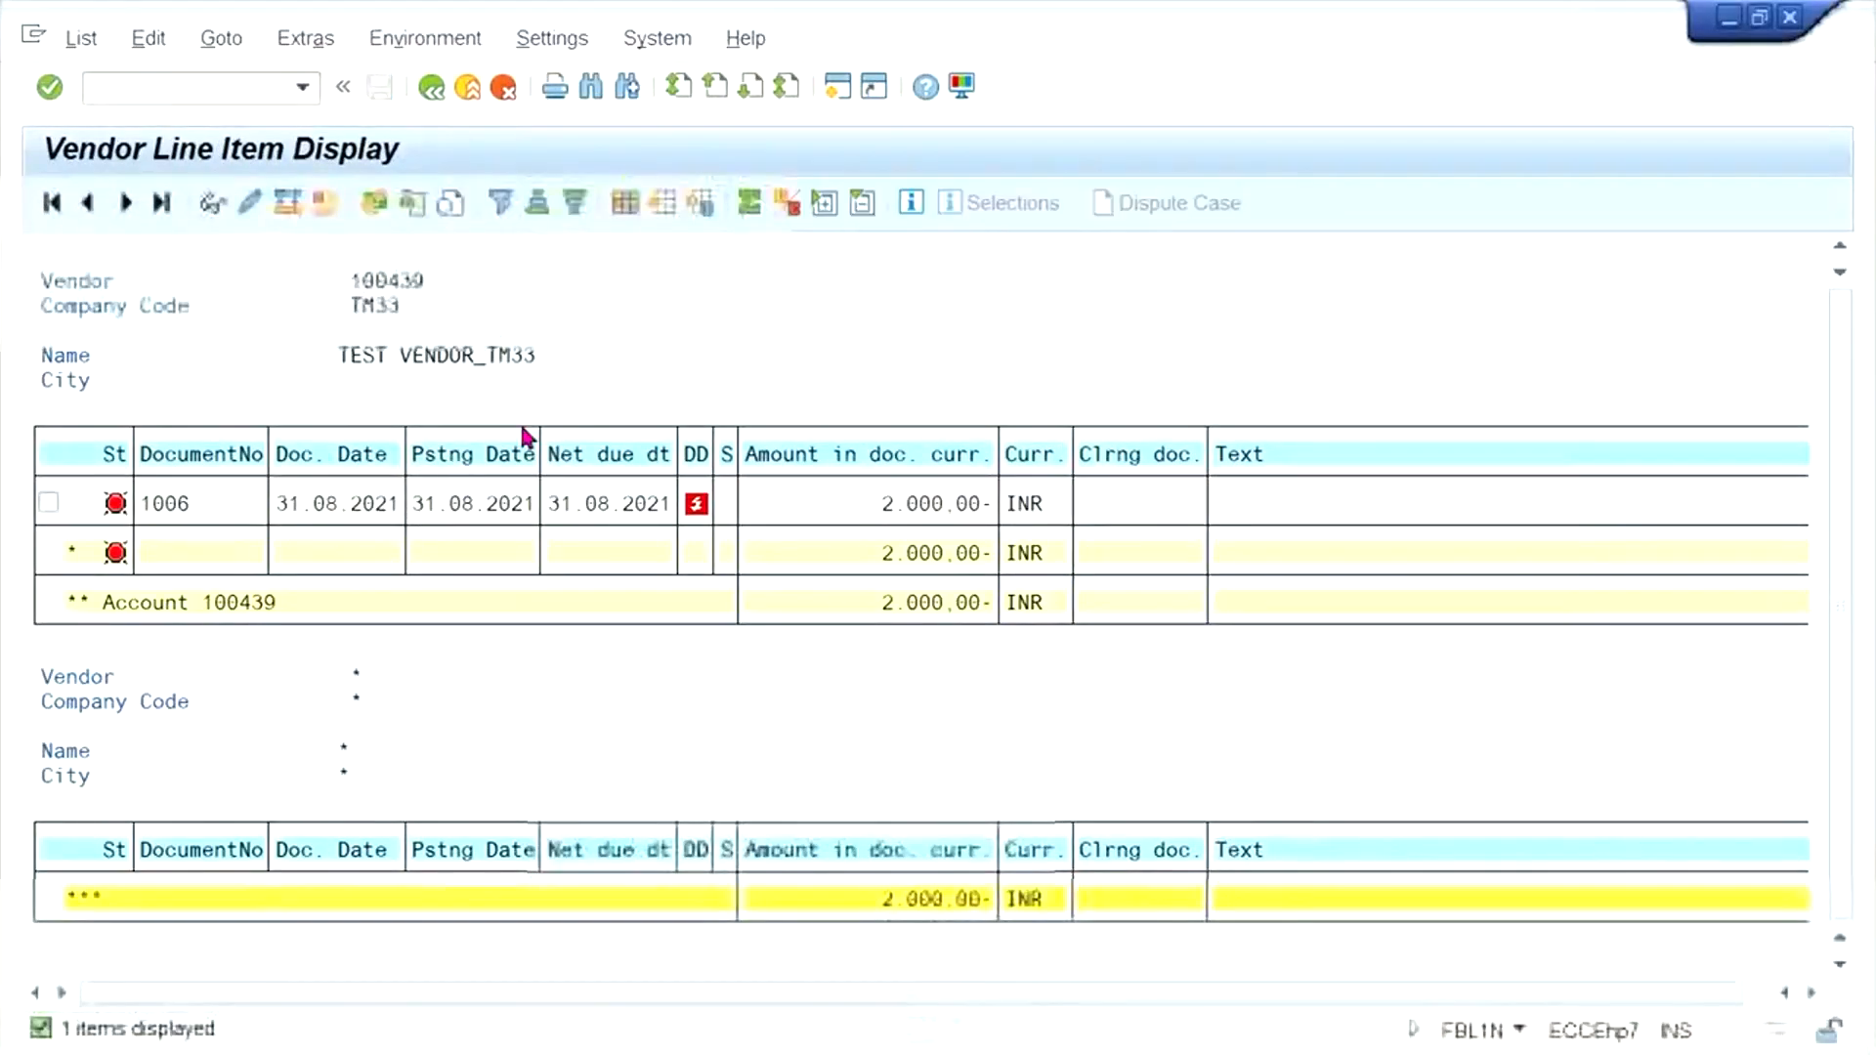
{"action": "left_click", "coordinate": [69, 37]}
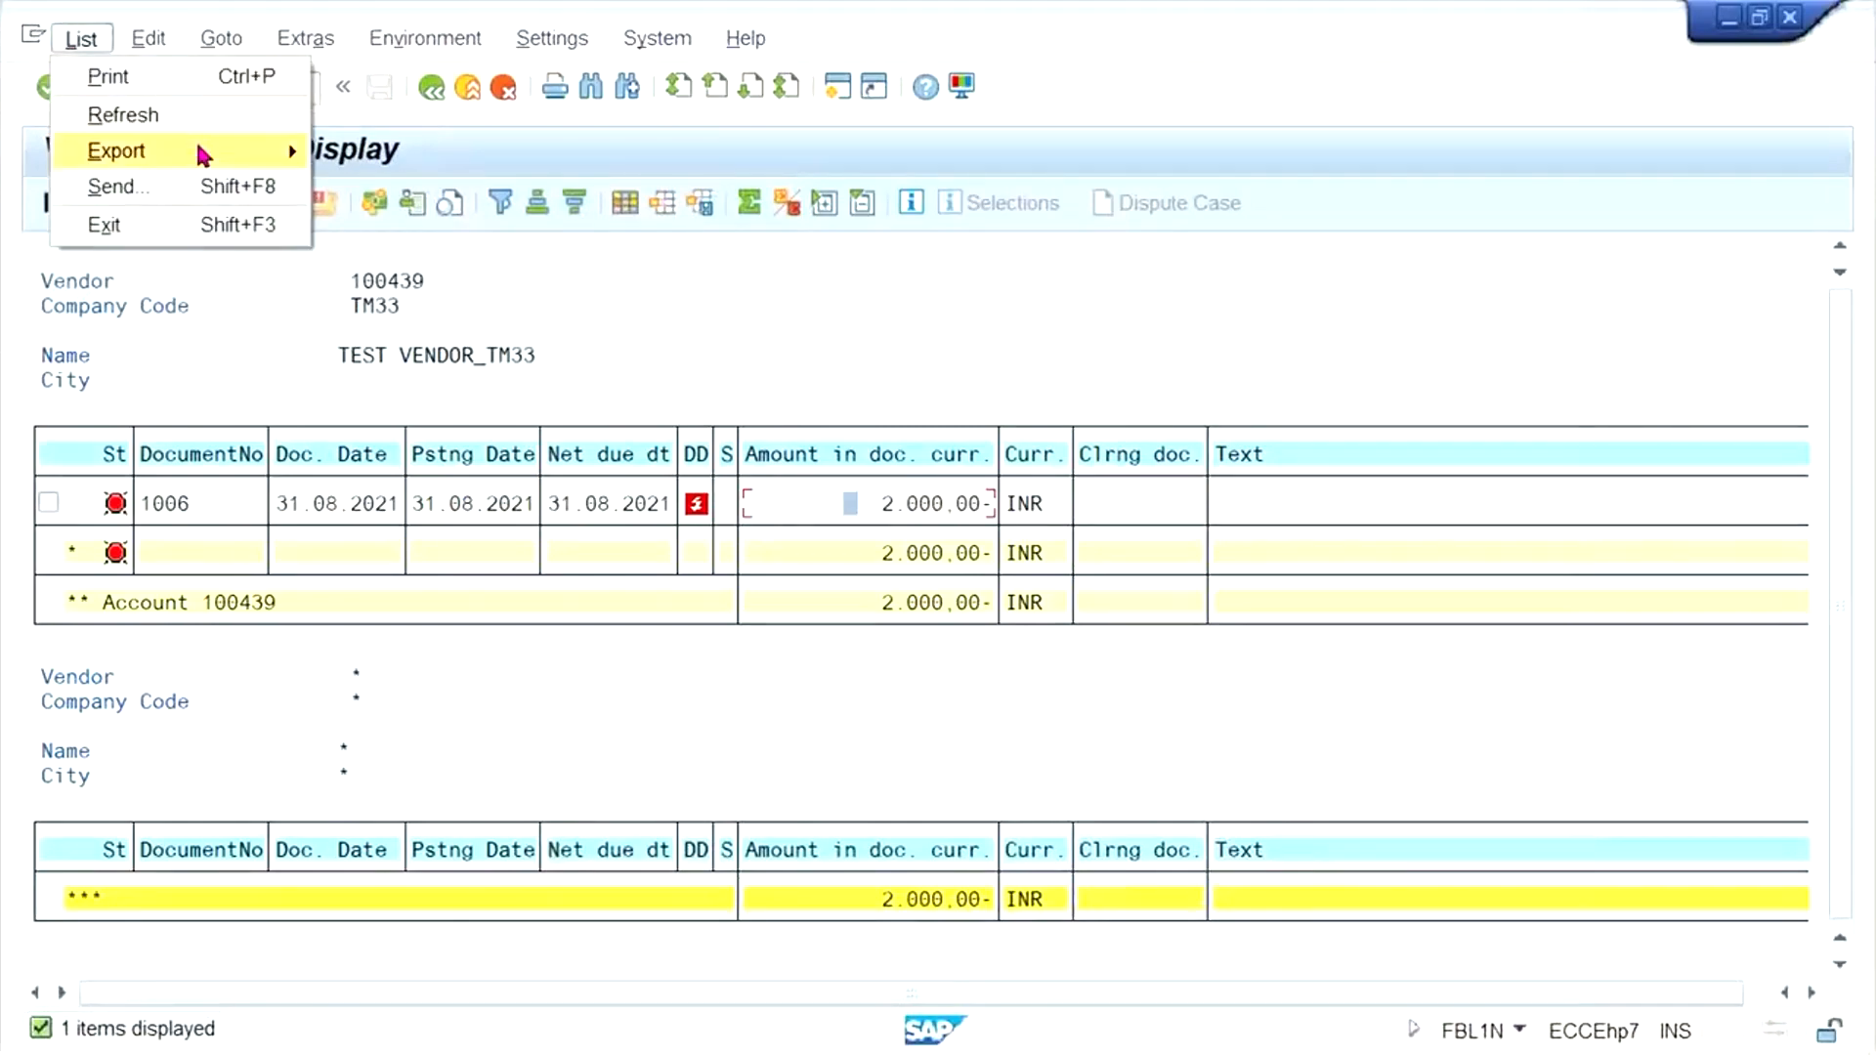
{"action": "left_click", "coordinate": [132, 117]}
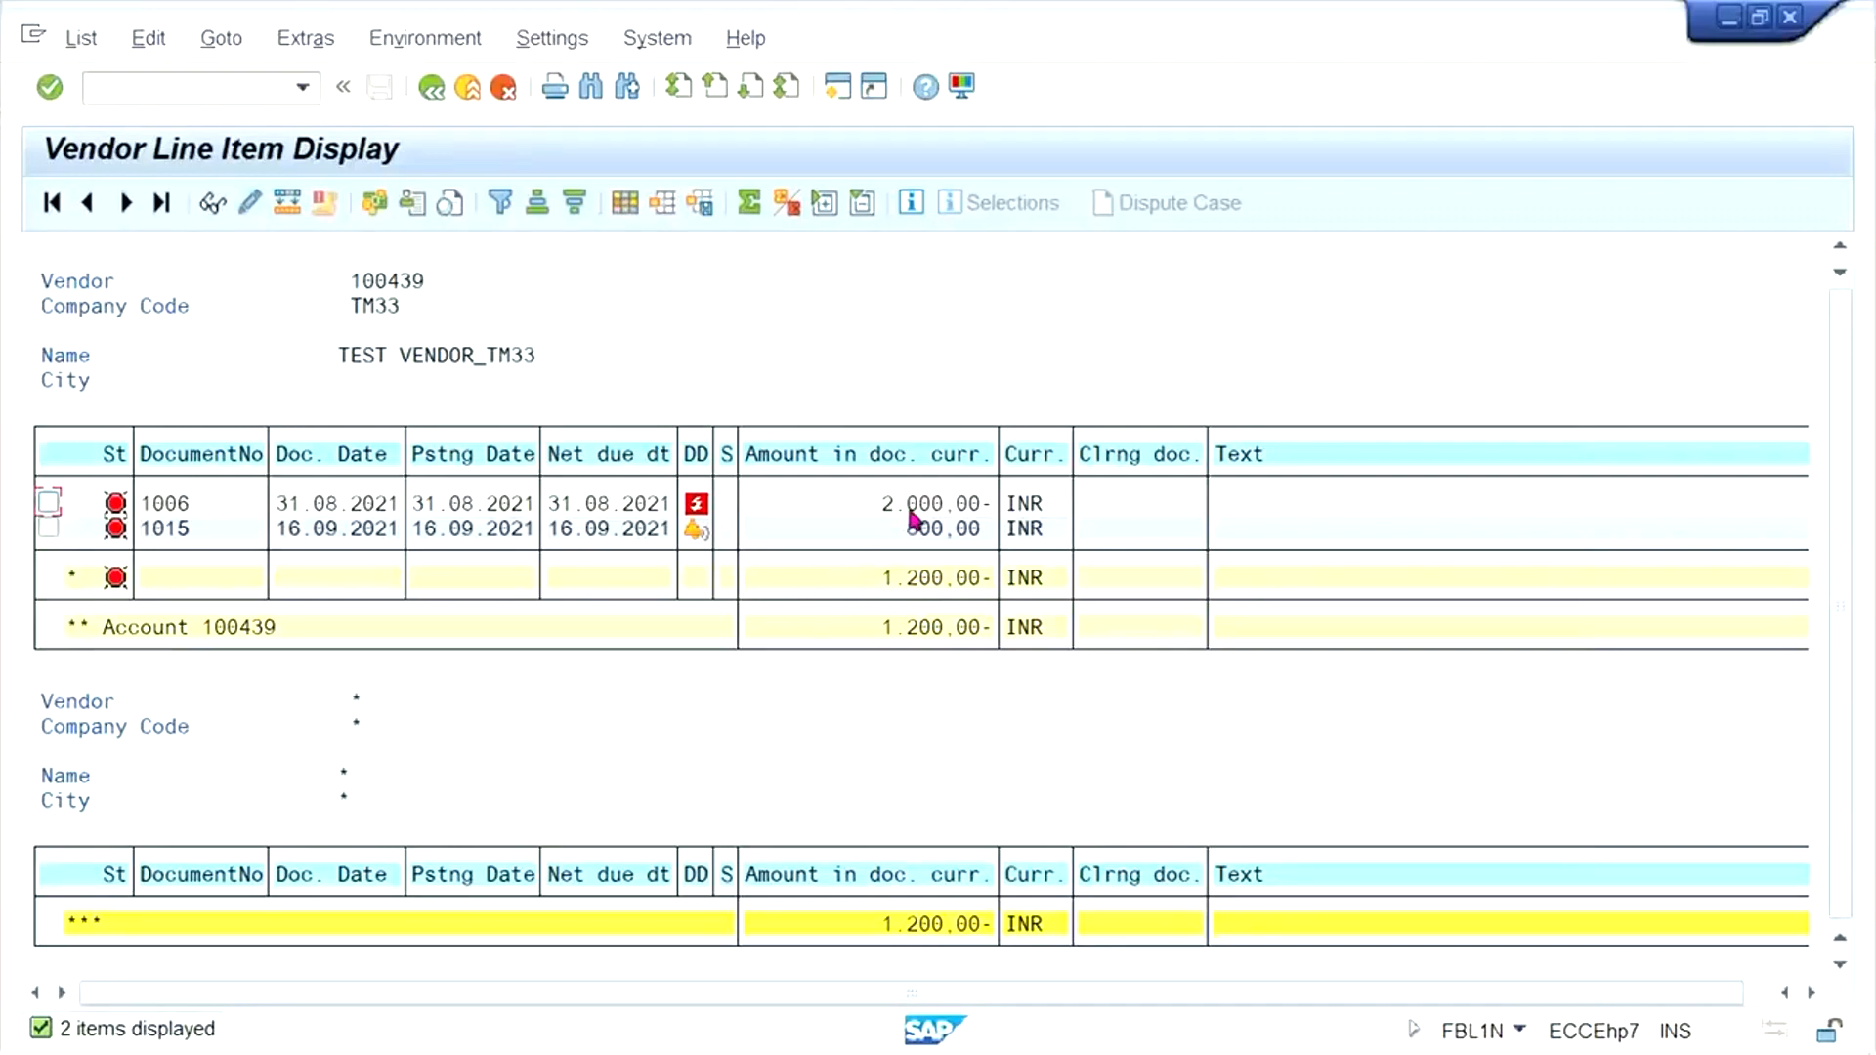
{"action": "left_click", "coordinate": [934, 533]}
{"action": "left_click", "coordinate": [877, 505]}
{"action": "left_click", "coordinate": [908, 531]}
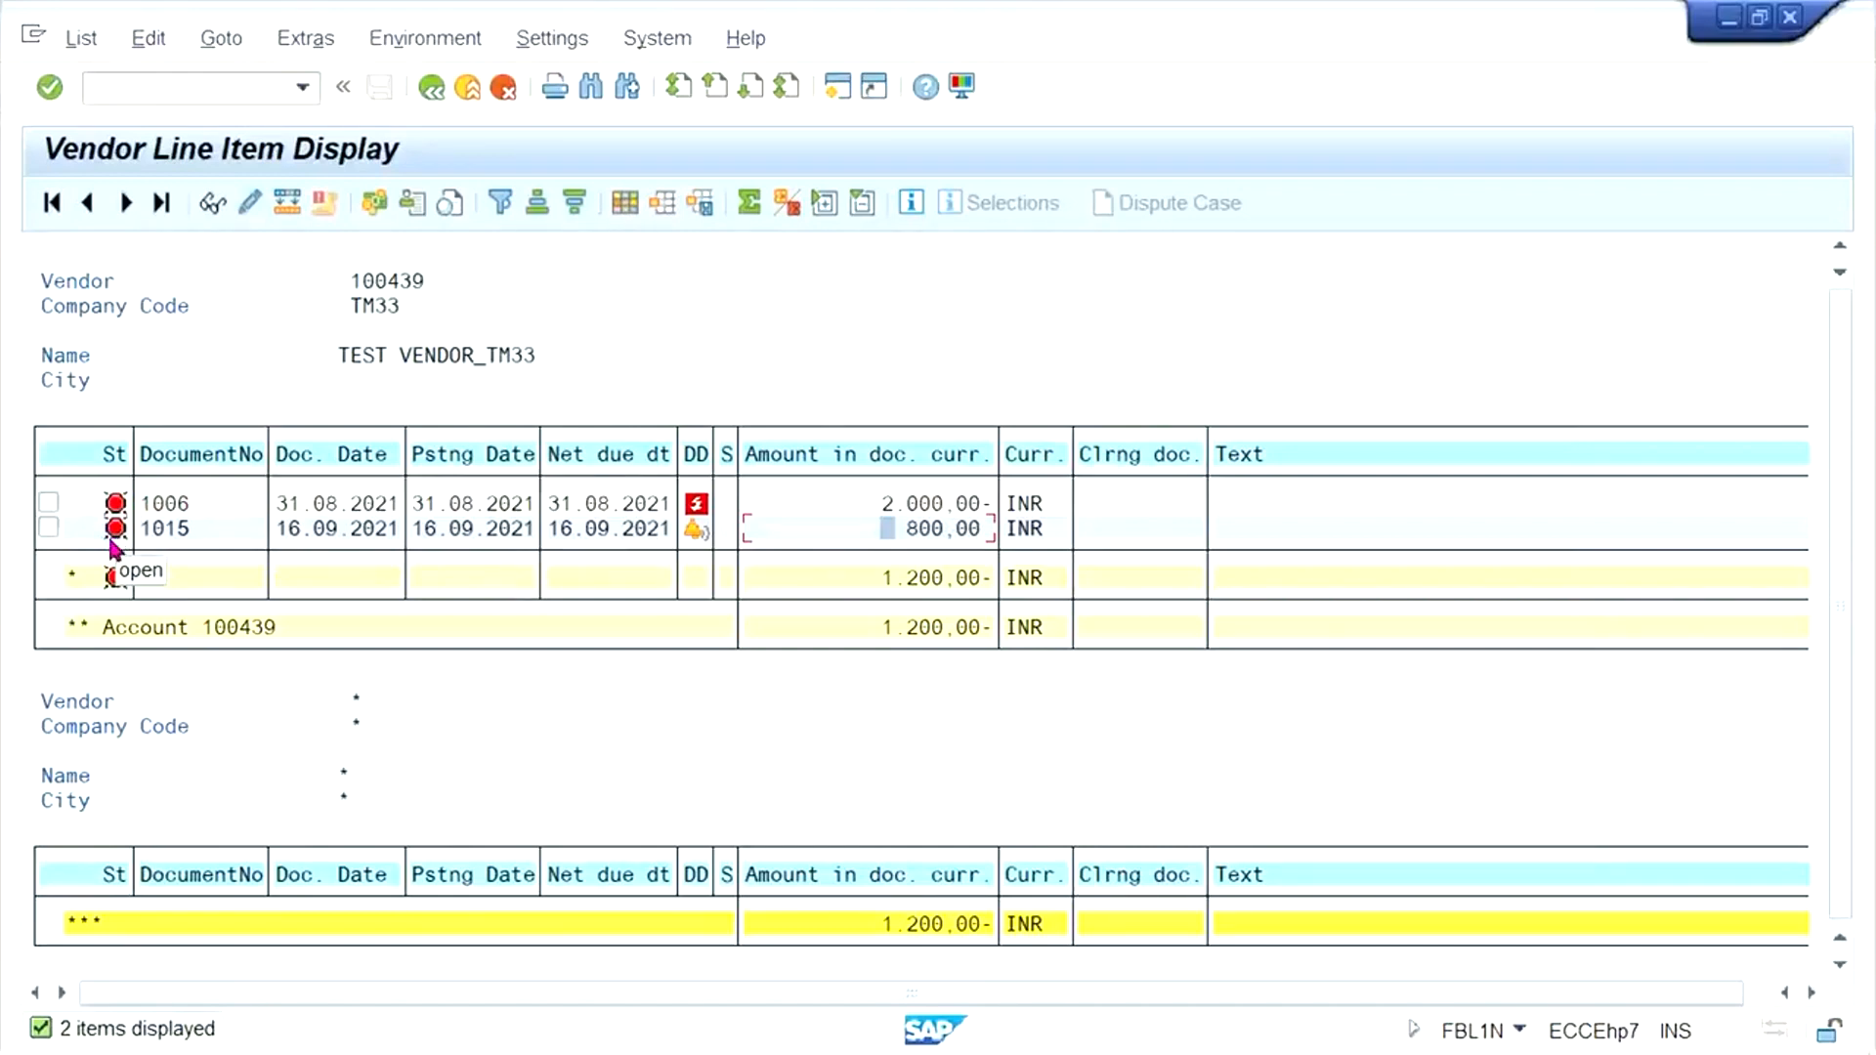
- Return to the F-53 payment header and set the document date to 16.09.2021
{"action": "mouse_move", "coordinate": [586, 1053]}
{"action": "left_click", "coordinate": [379, 1038]}
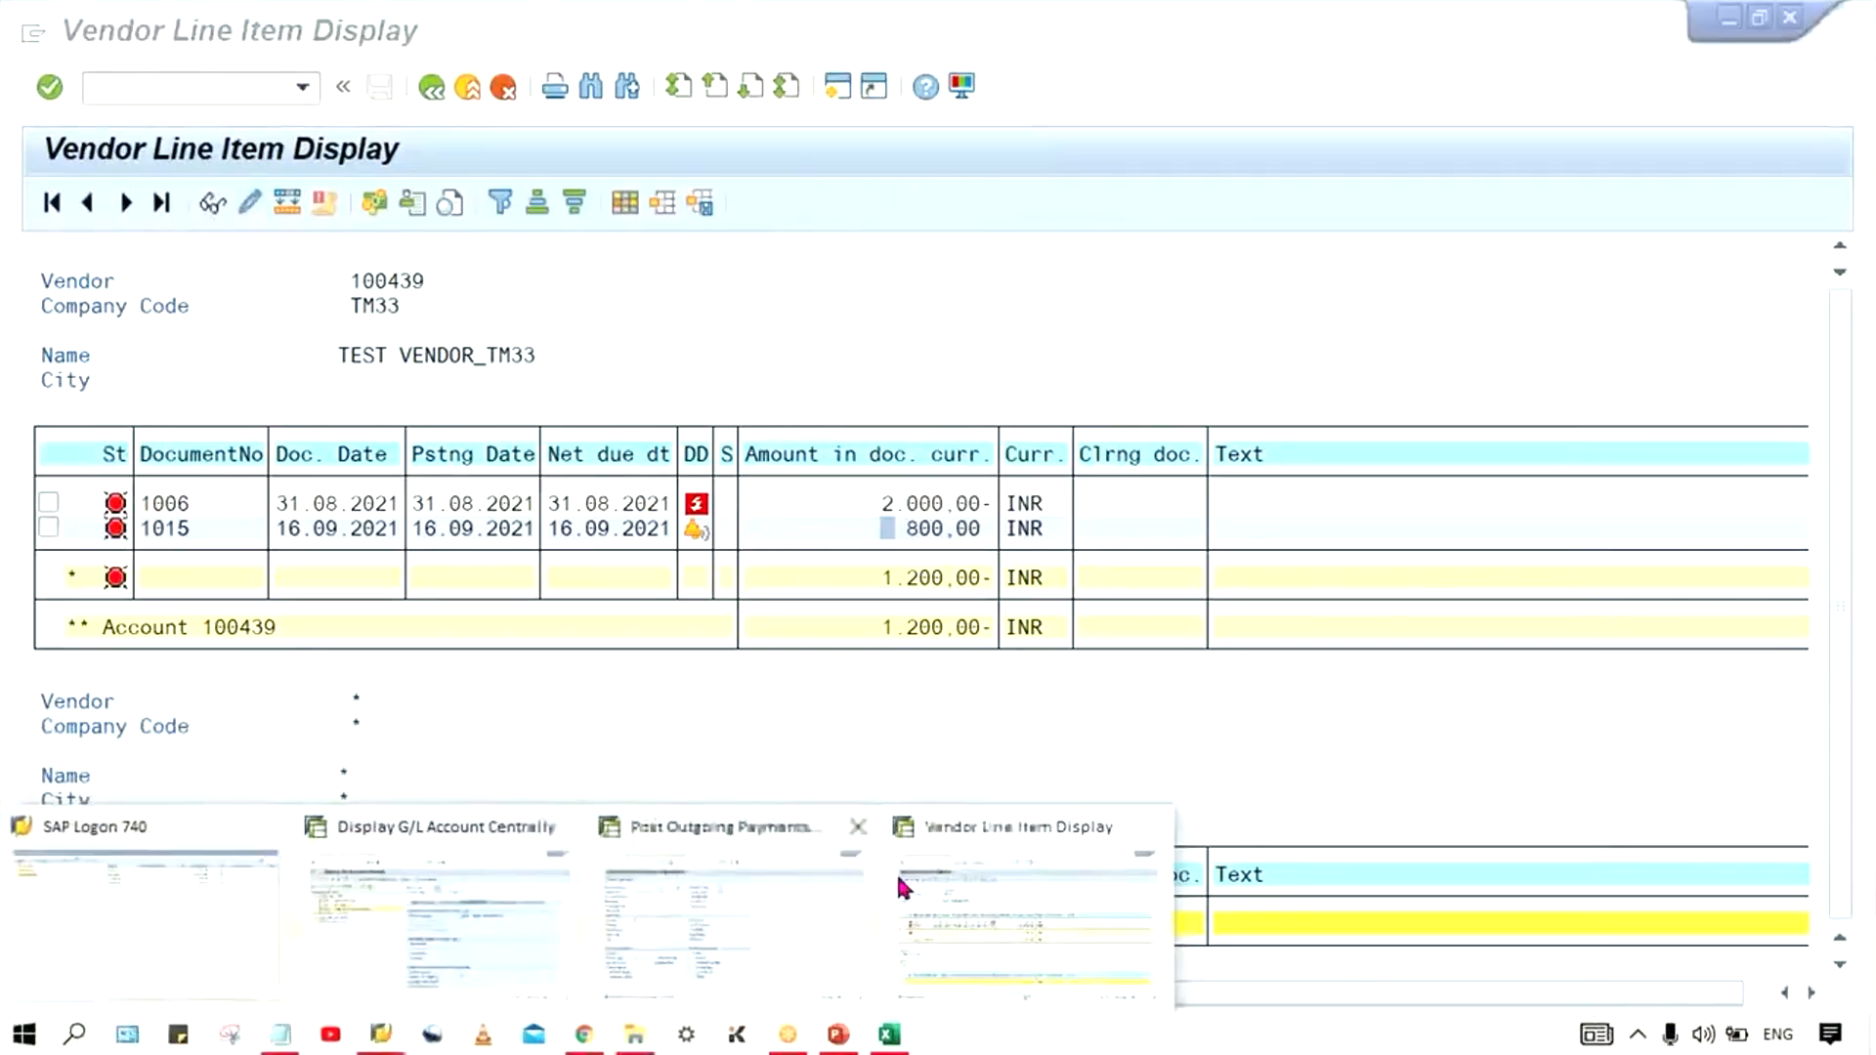
{"action": "left_click", "coordinate": [731, 947]}
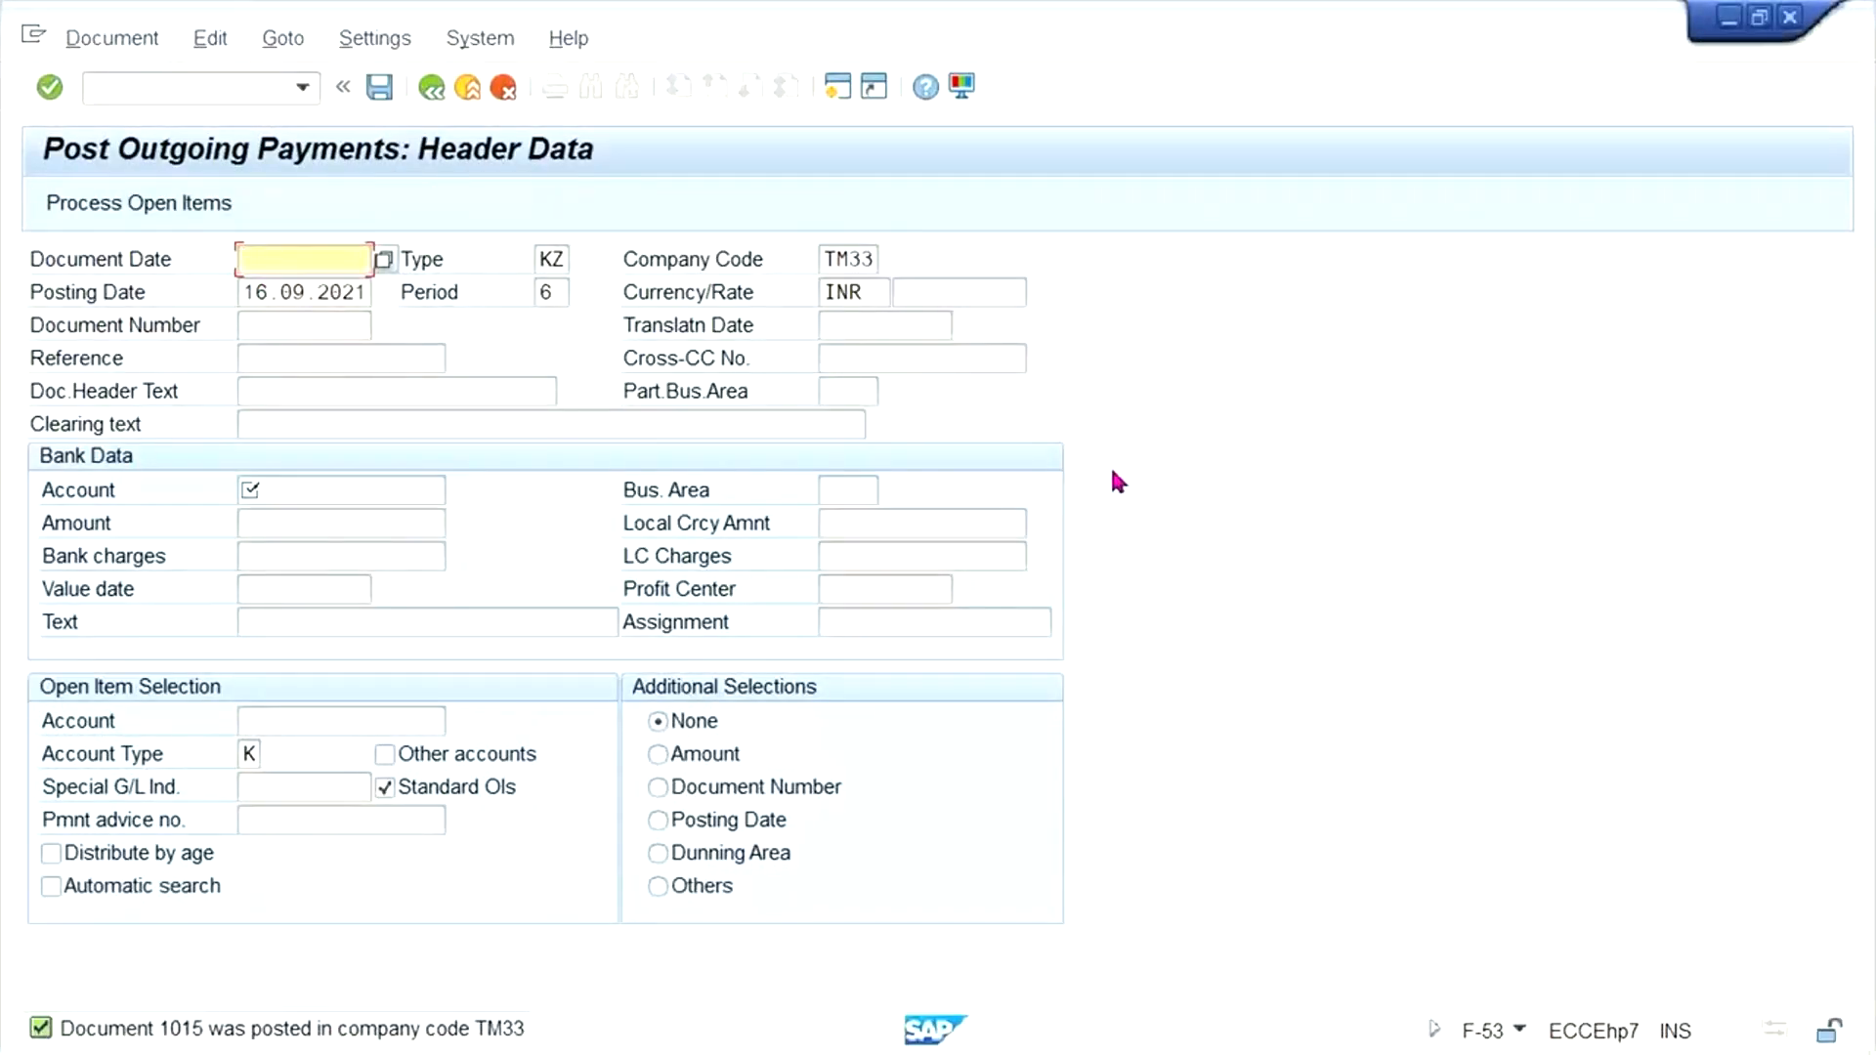
{"action": "key", "text": "BackSpace"}
{"action": "key", "text": "Down"}
{"action": "key", "text": "Return"}
- Set the bank data to the HDFC bank G/L account with an amount of 700
{"action": "key", "text": "ctrl+Tab"}
{"action": "key", "text": "Tab"}
{"action": "key", "text": "shift+Tab"}
{"action": "key", "text": "BackSpace"}
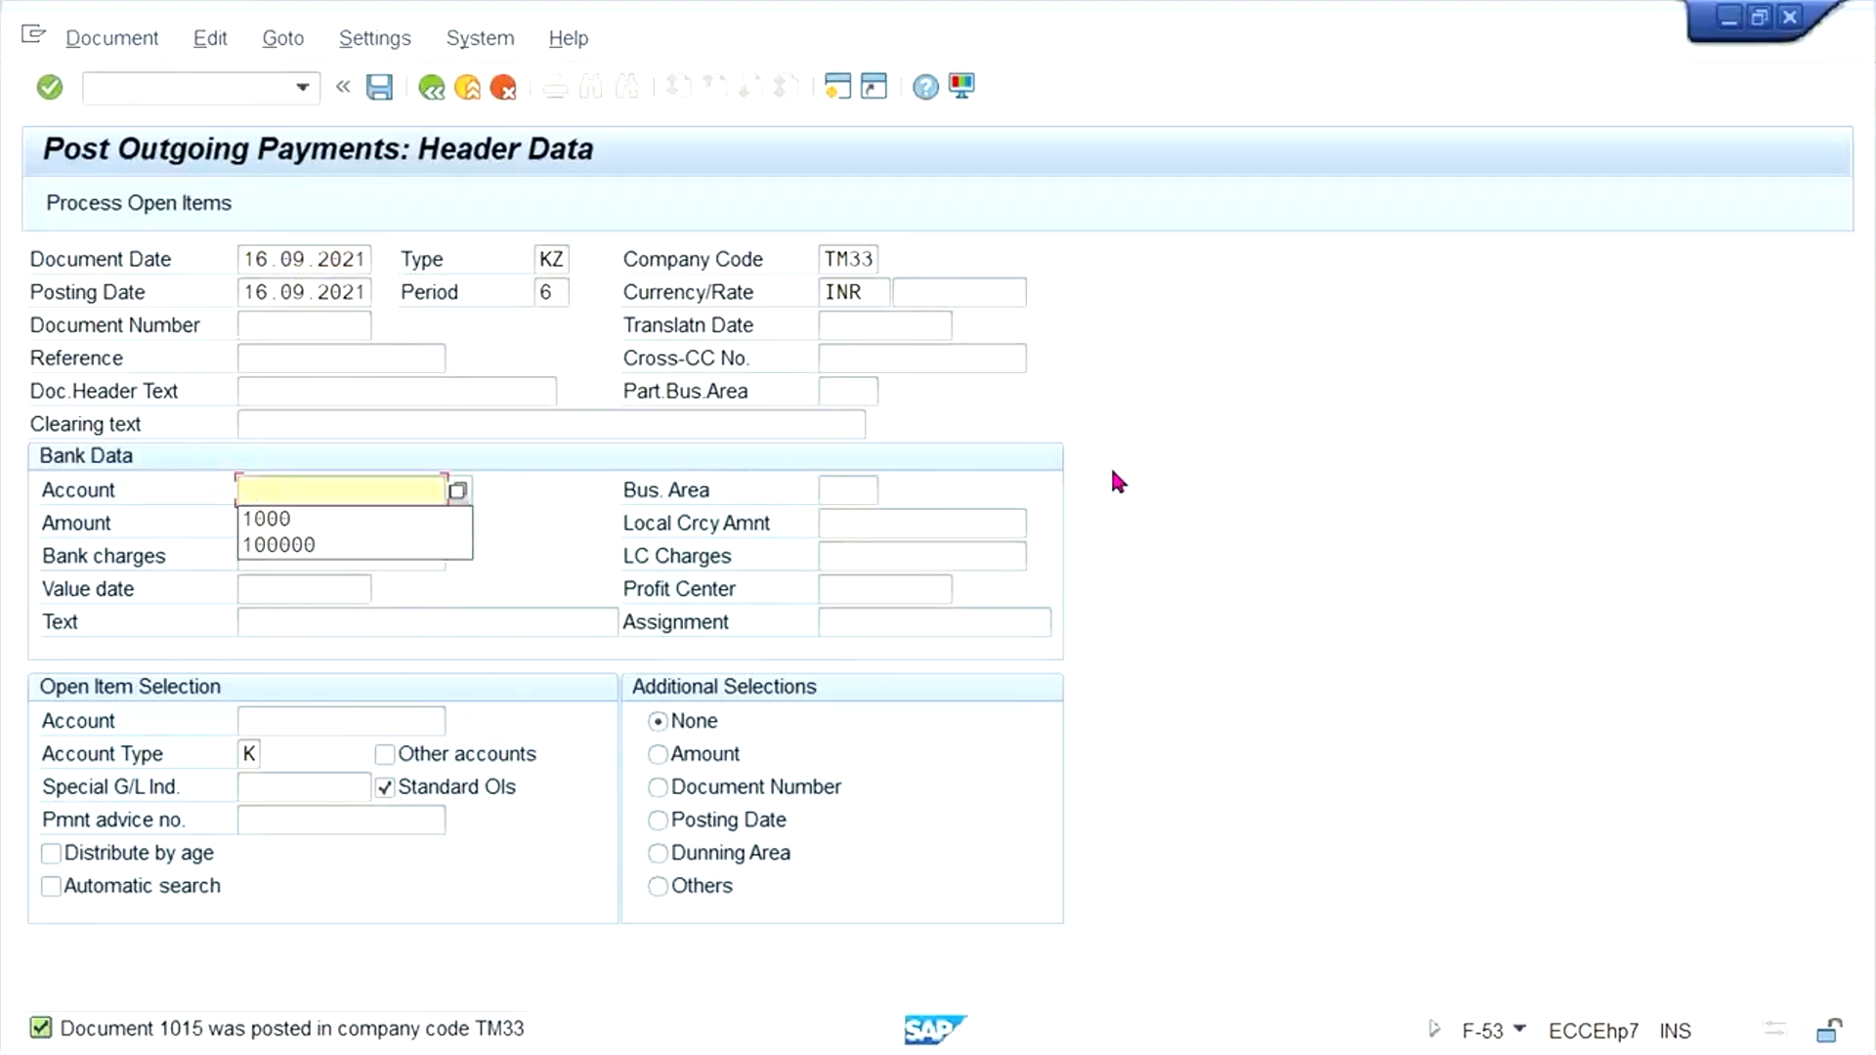
{"action": "key", "text": "Down"}
{"action": "key", "text": "Return"}
{"action": "key", "text": "Tab"}
{"action": "type", "text": "700"}
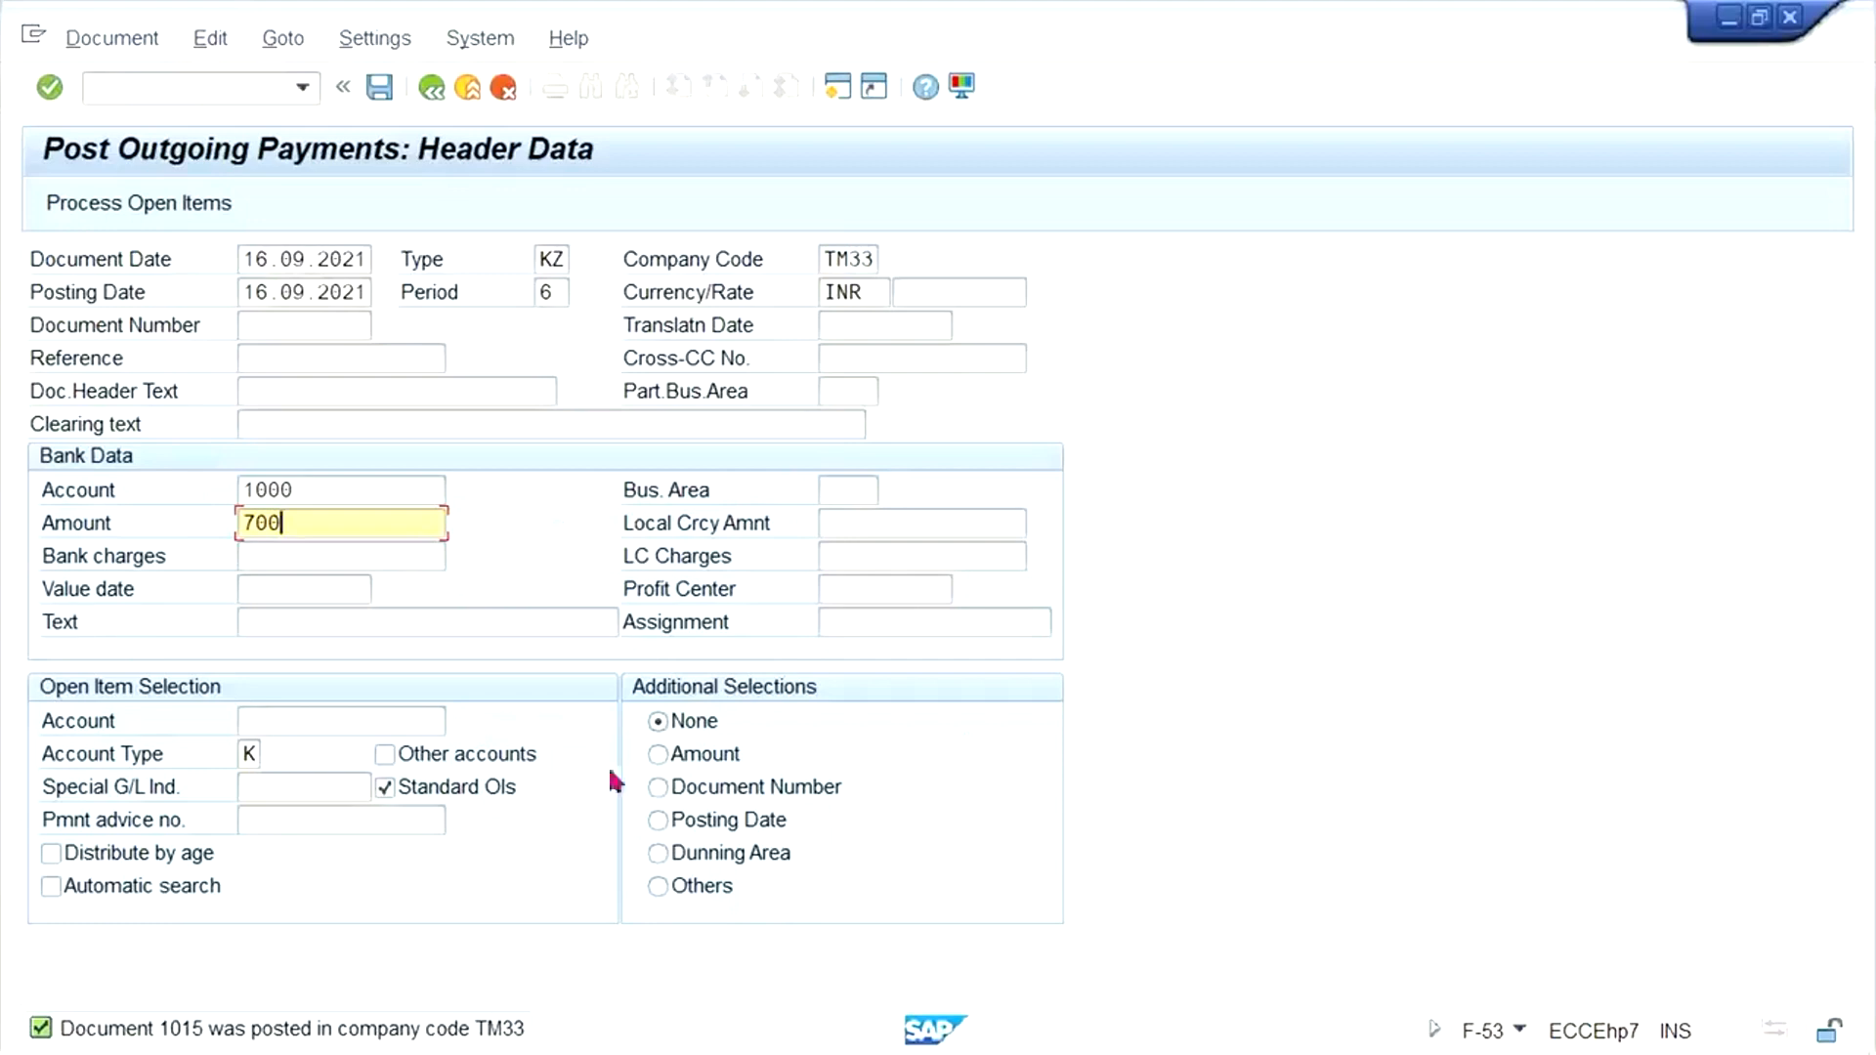
- Select the test vendor's account, recheck the vendor line item list, and process the open items for the 700 INR payment
{"action": "left_click", "coordinate": [332, 721]}
{"action": "left_click", "coordinate": [342, 754]}
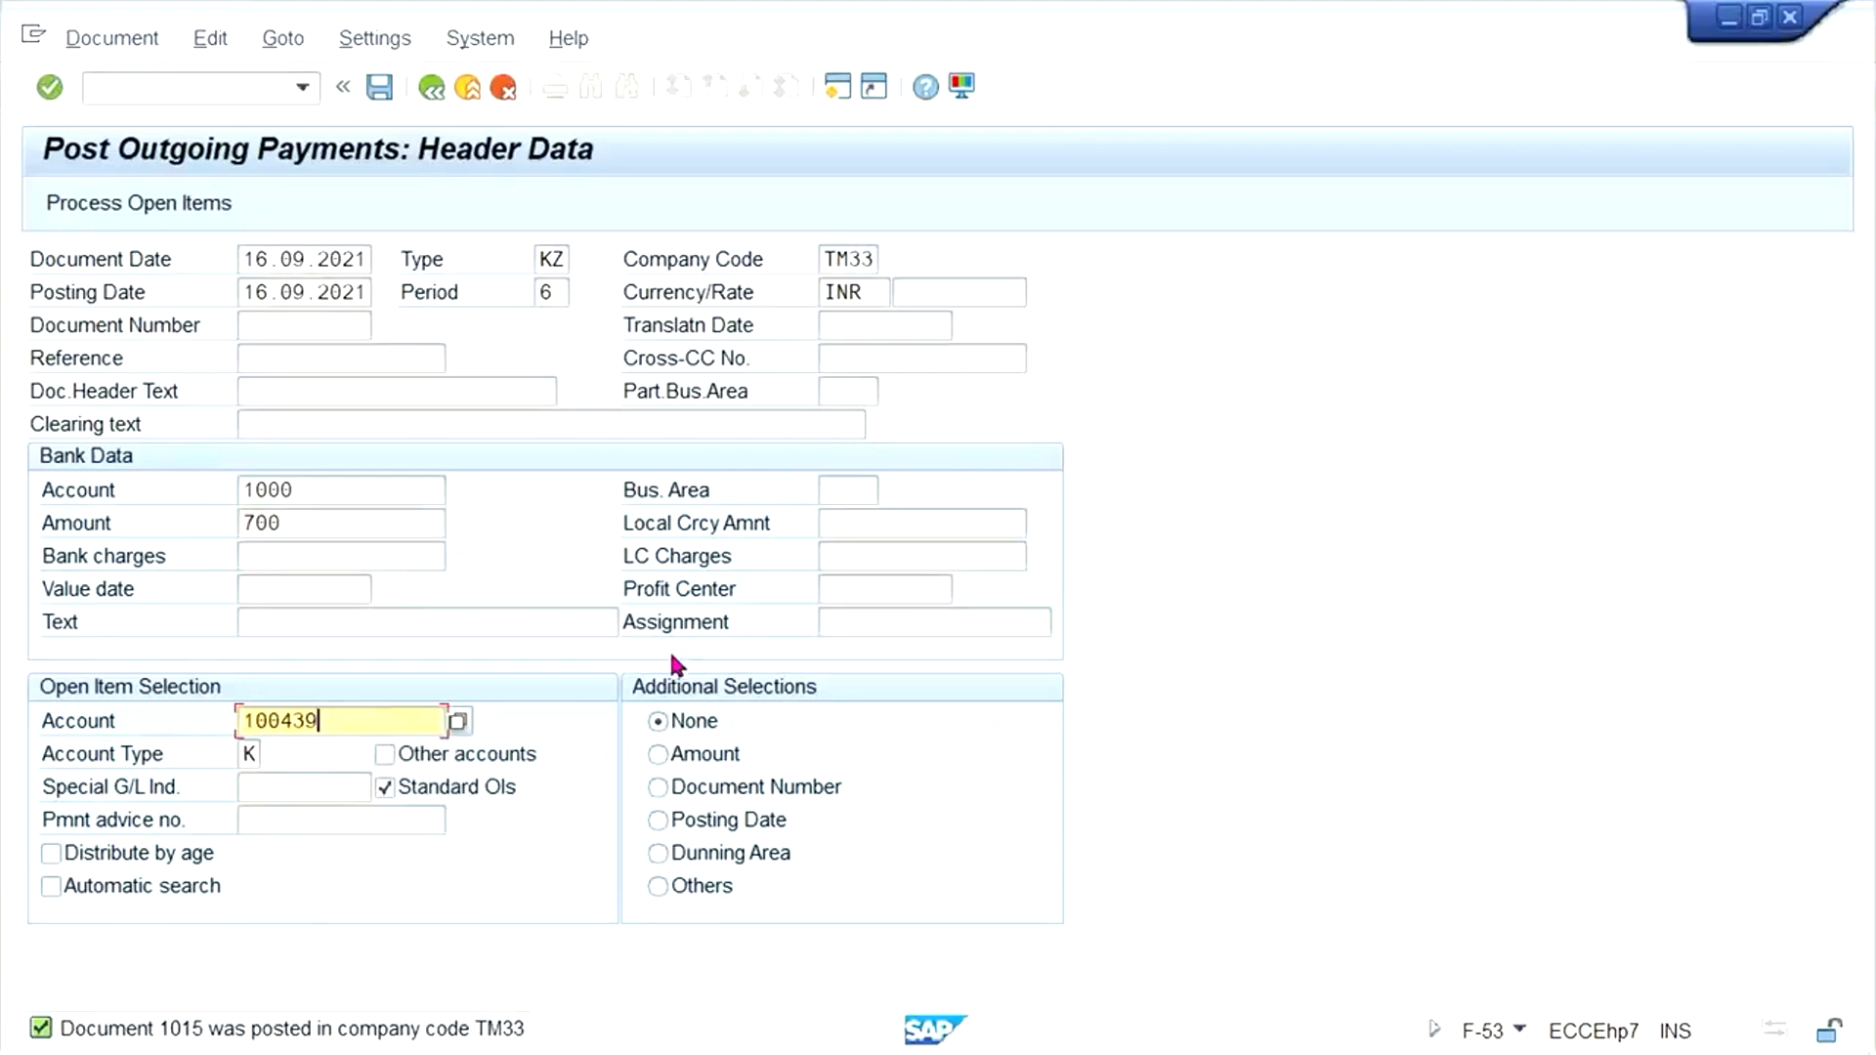
{"action": "key", "text": "alt+Tab"}
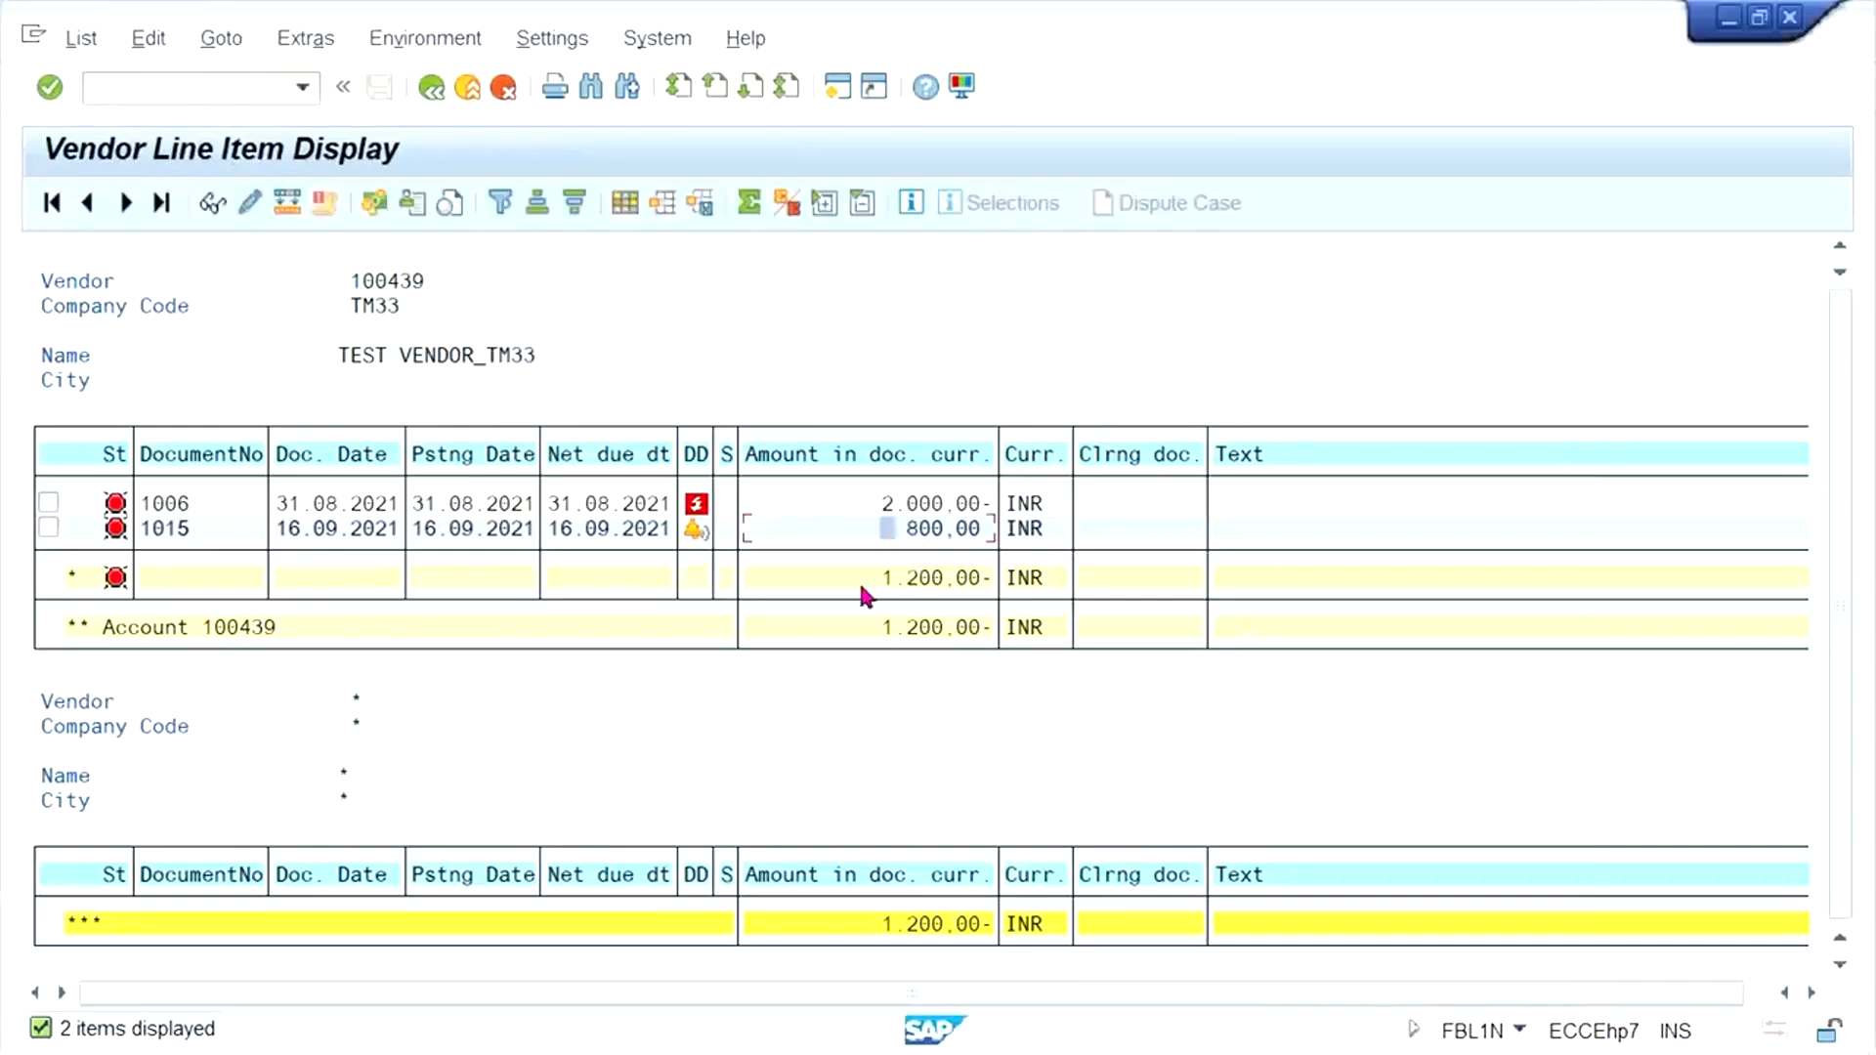
{"action": "key", "text": "alt+Tab"}
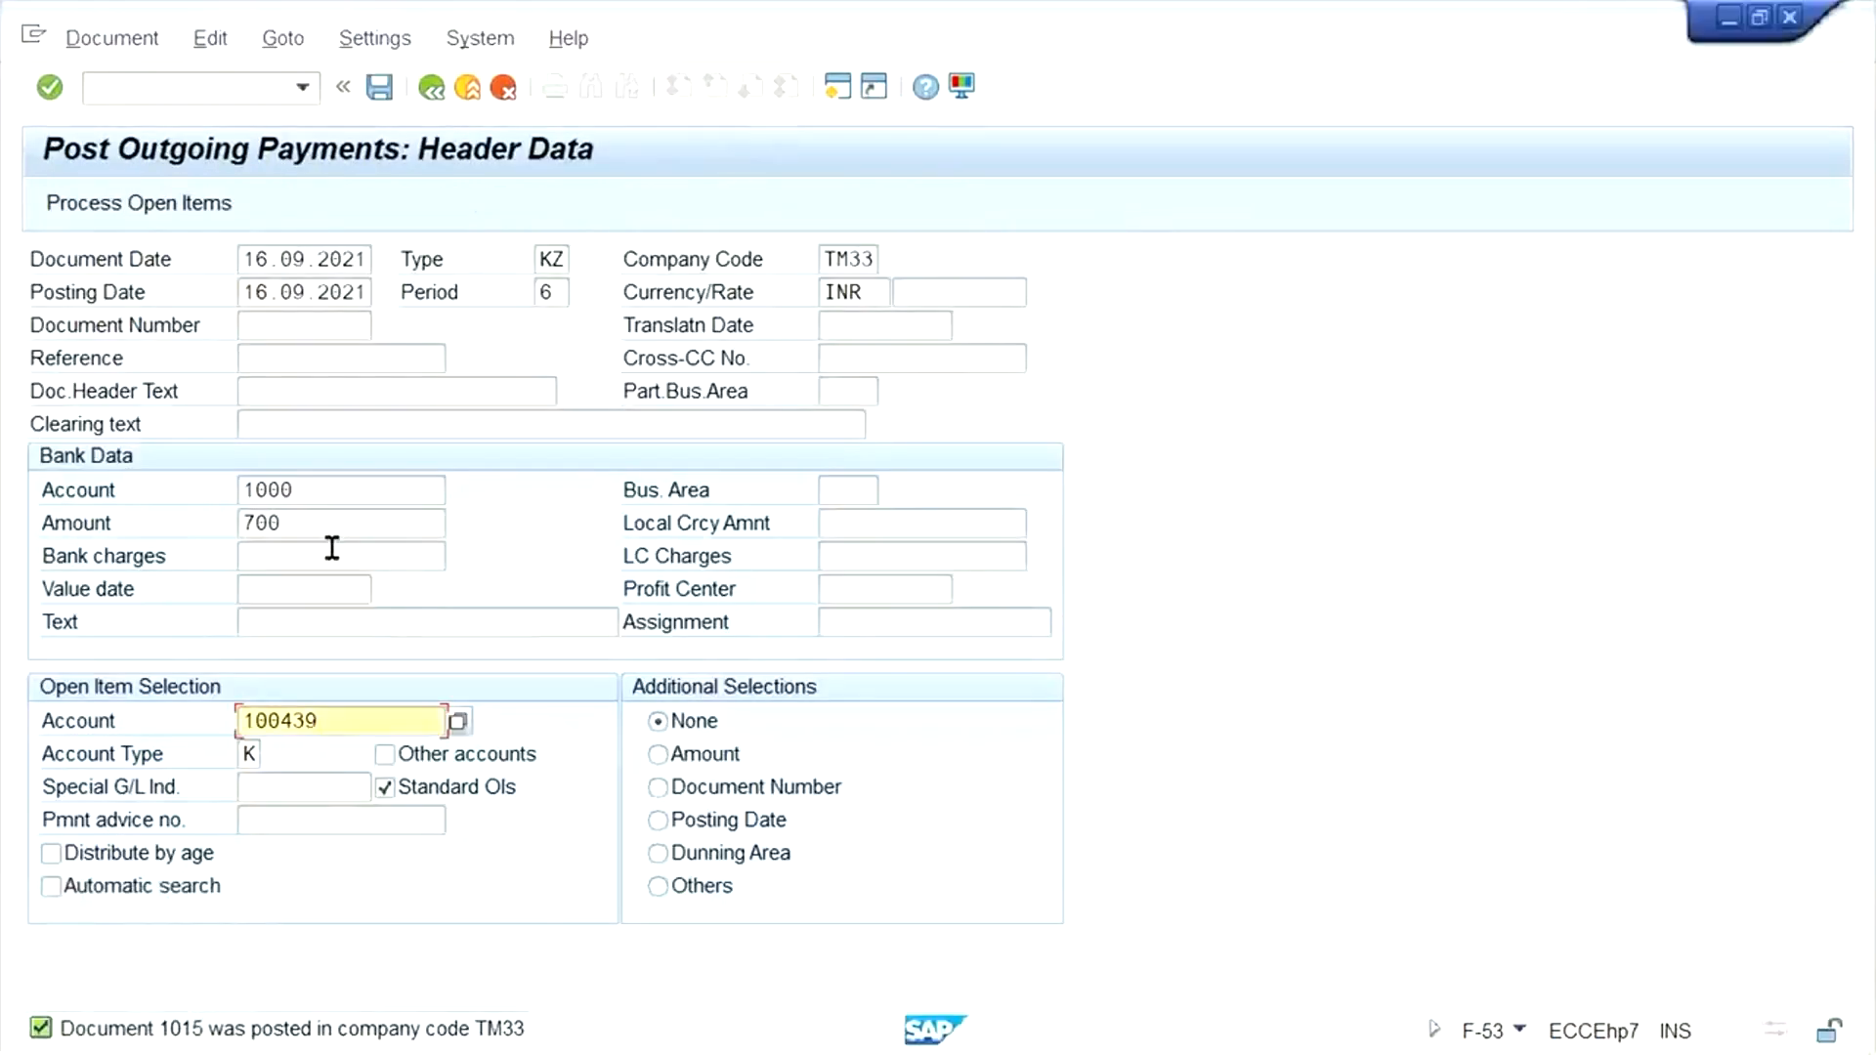
{"action": "left_click", "coordinate": [192, 202]}
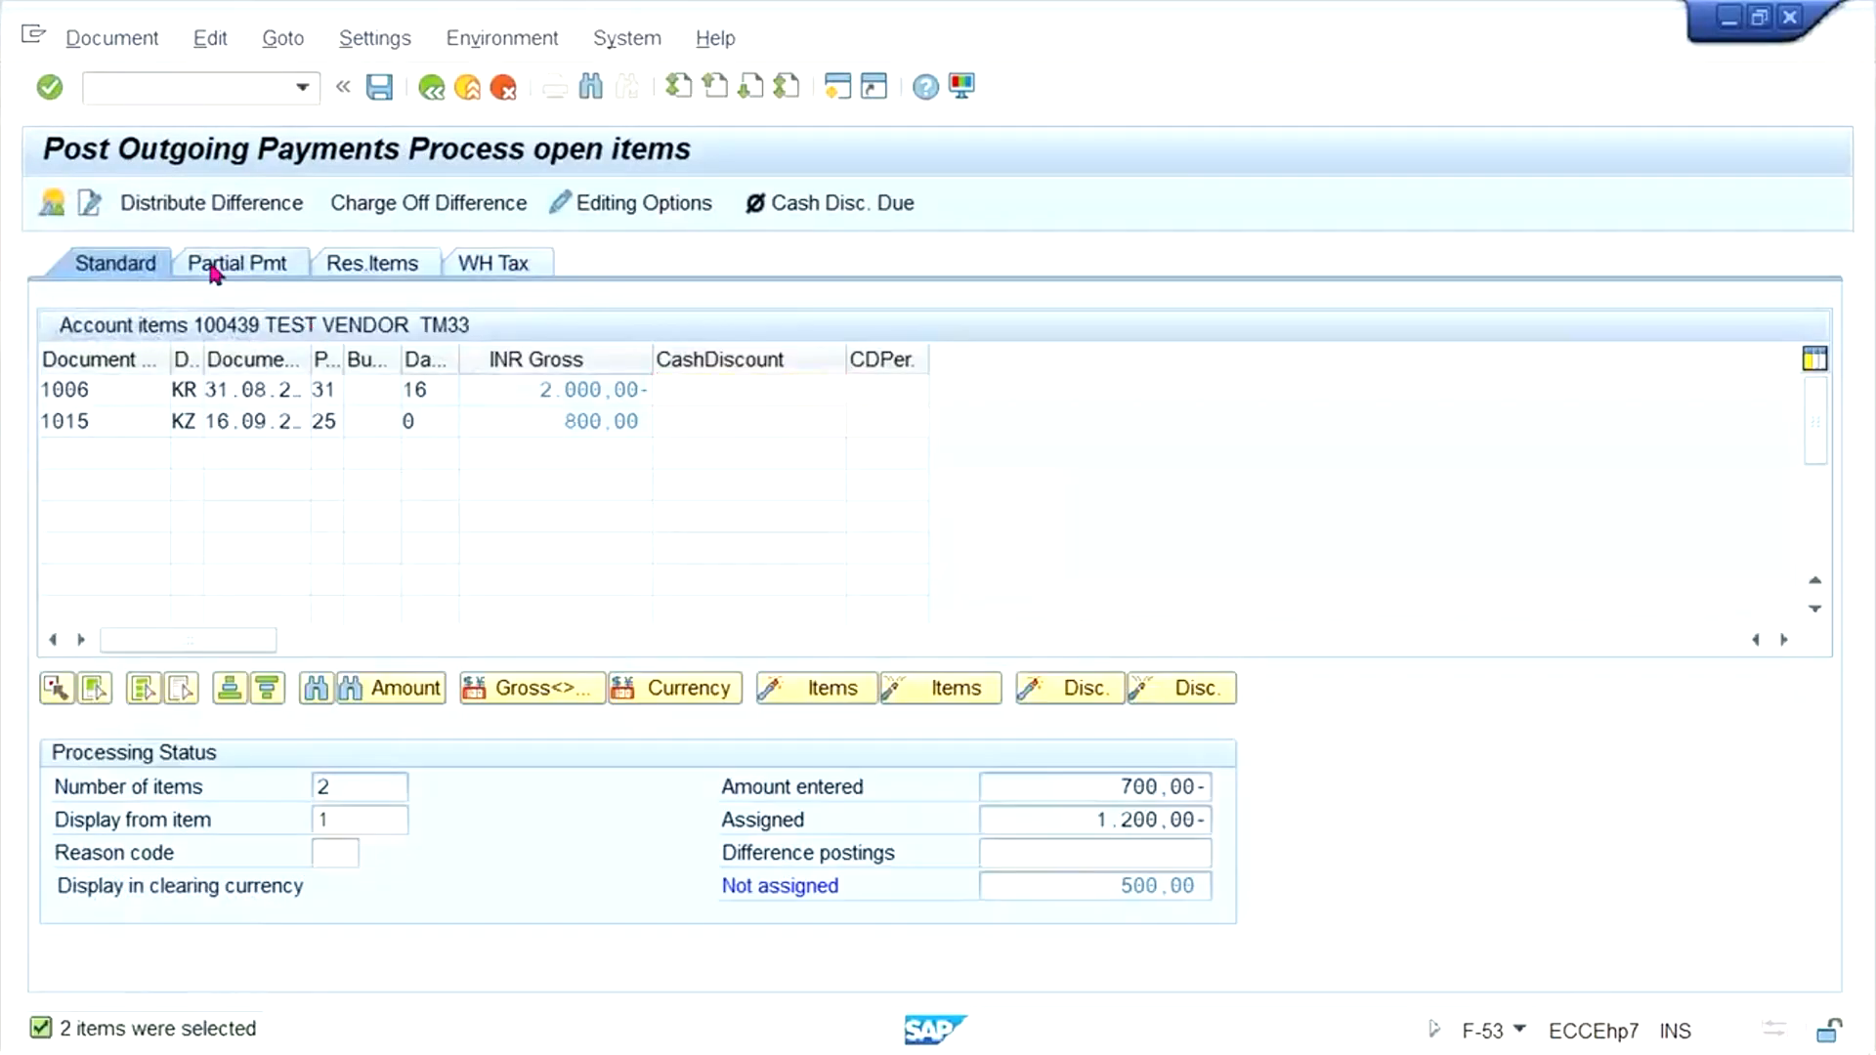
- Try to clear the 800 INR item's payment amount, and set the 2000 INR invoice's partial payment to 700
{"action": "left_click", "coordinate": [214, 266]}
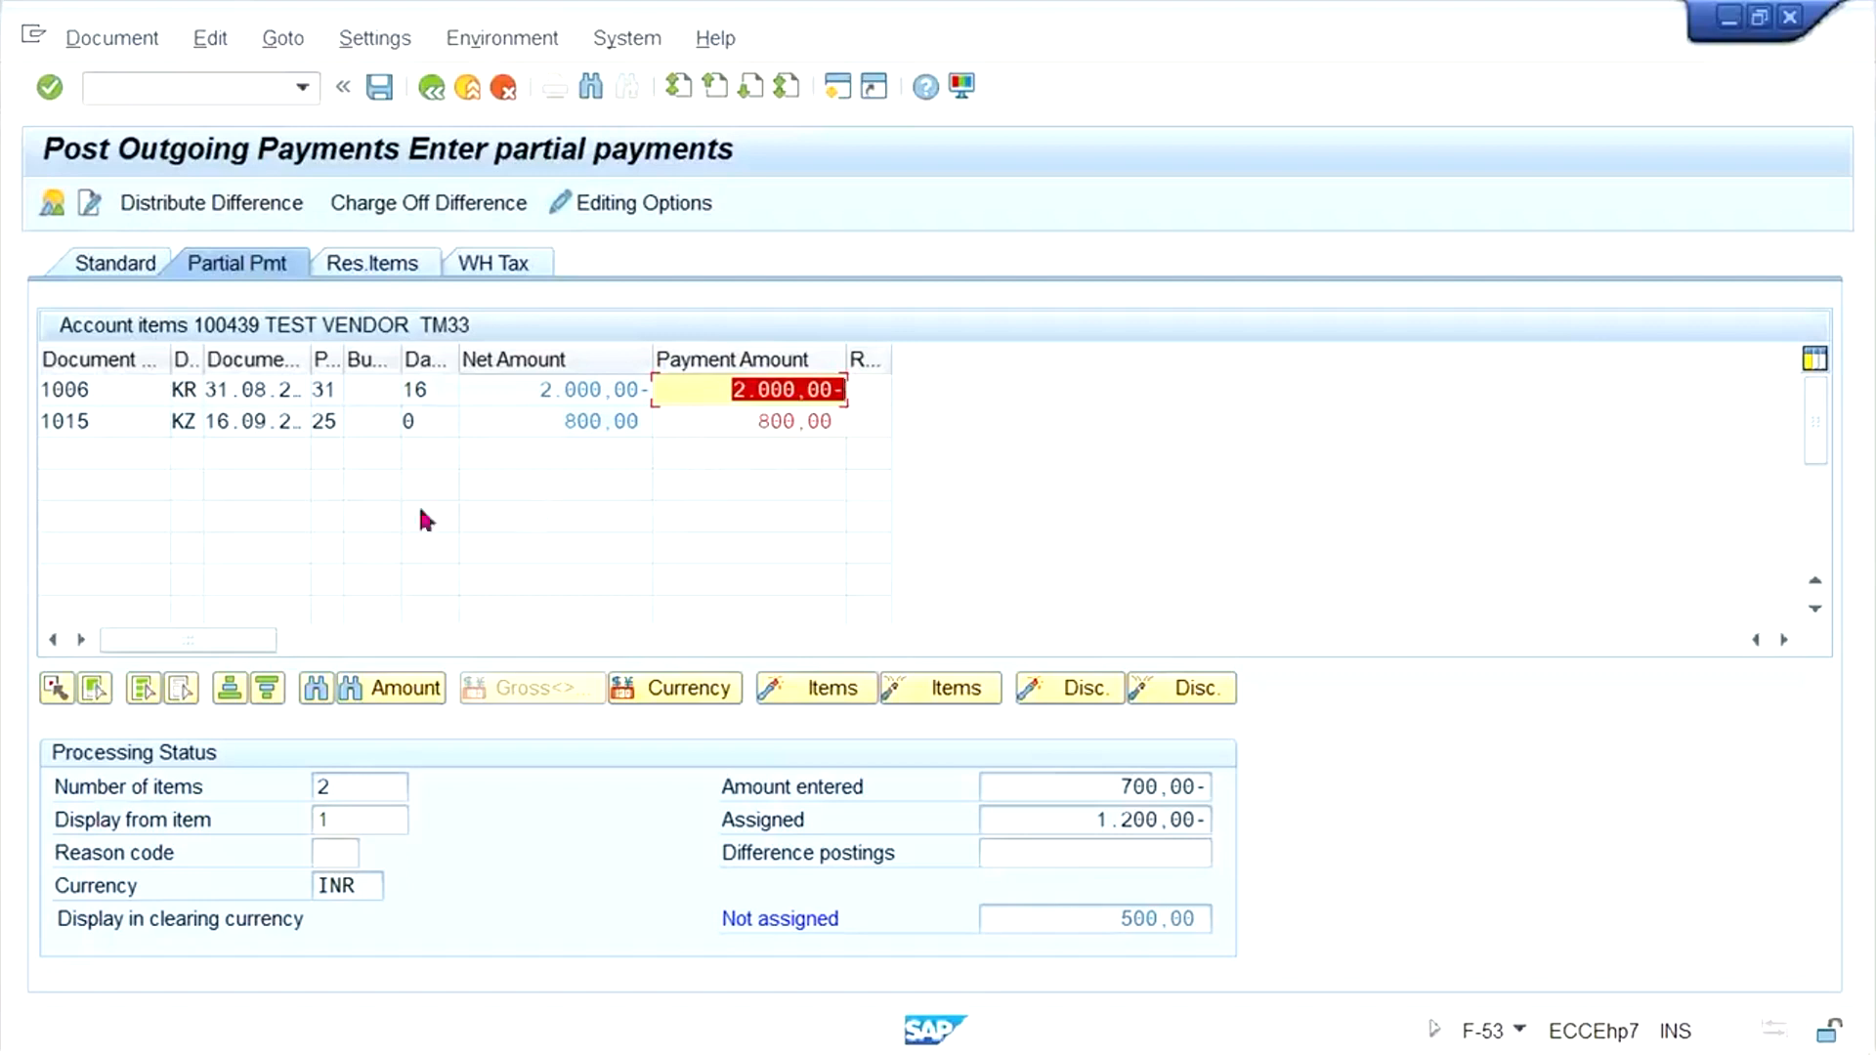
{"action": "left_click", "coordinate": [739, 420]}
{"action": "key", "text": "Delete"}
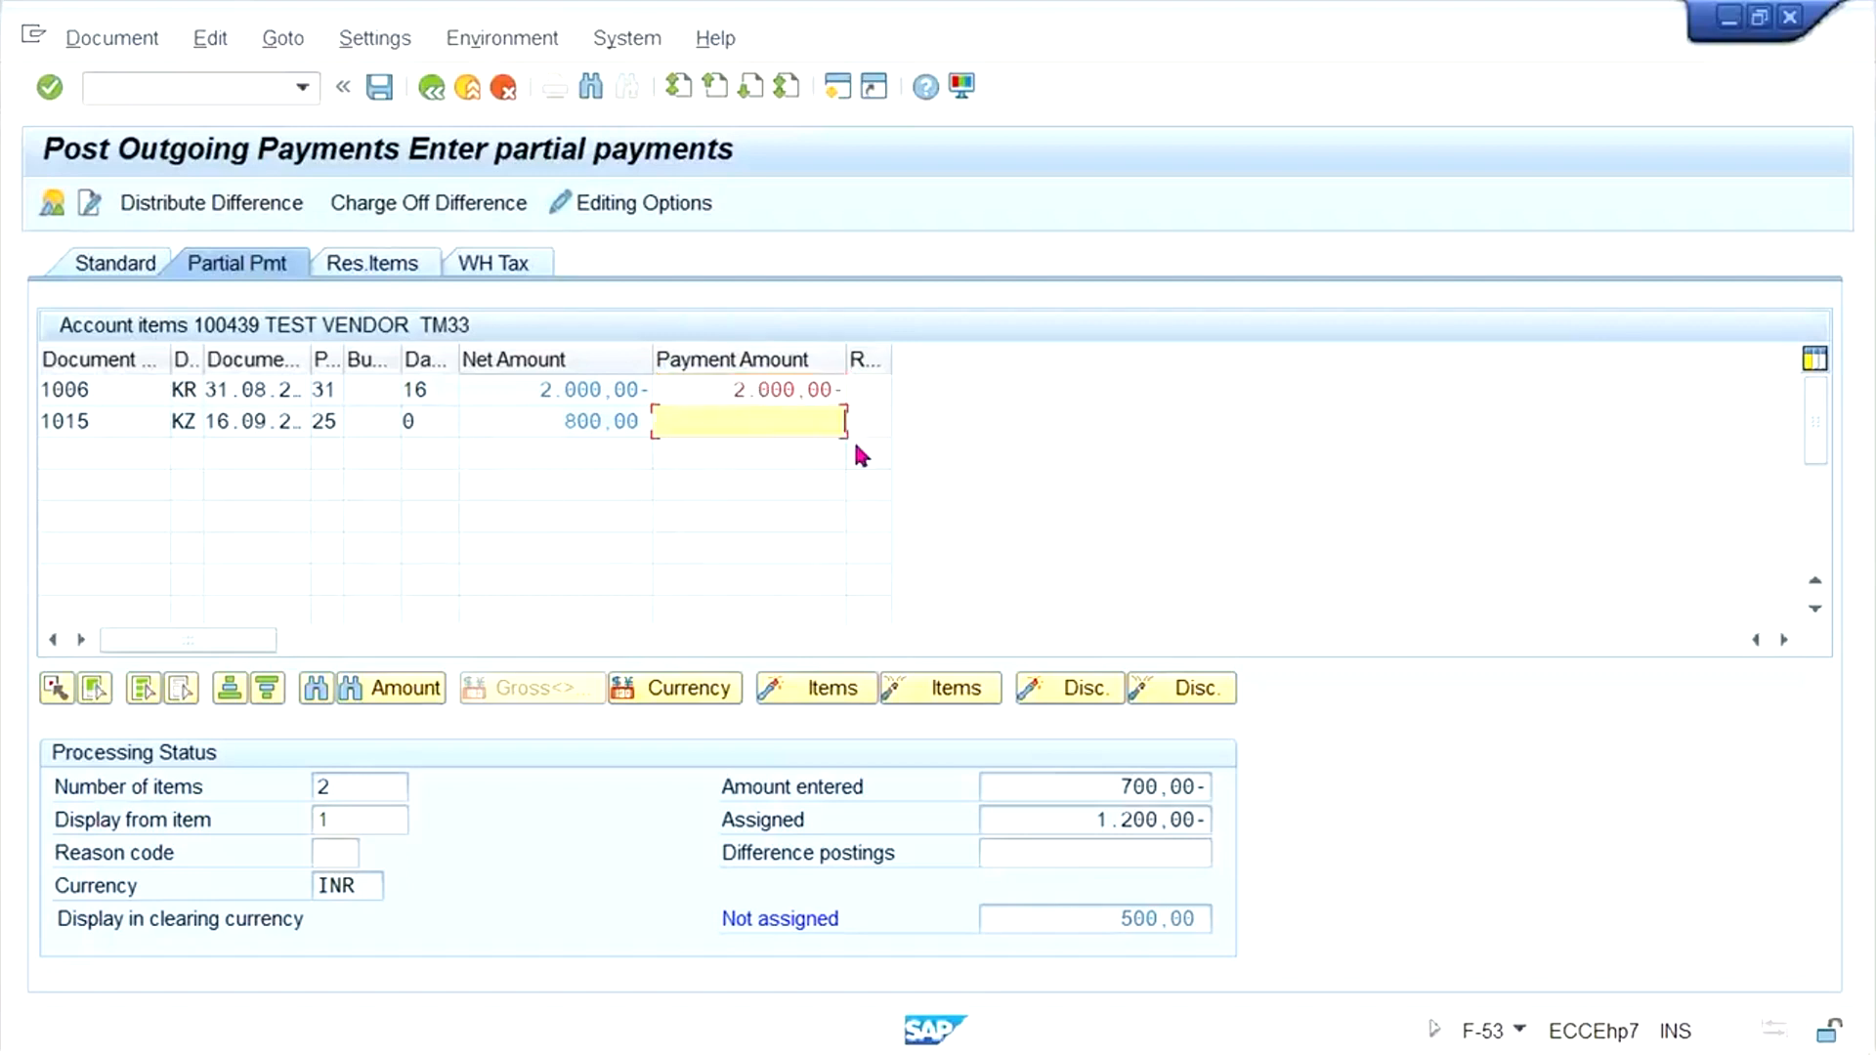
{"action": "left_click", "coordinate": [695, 383]}
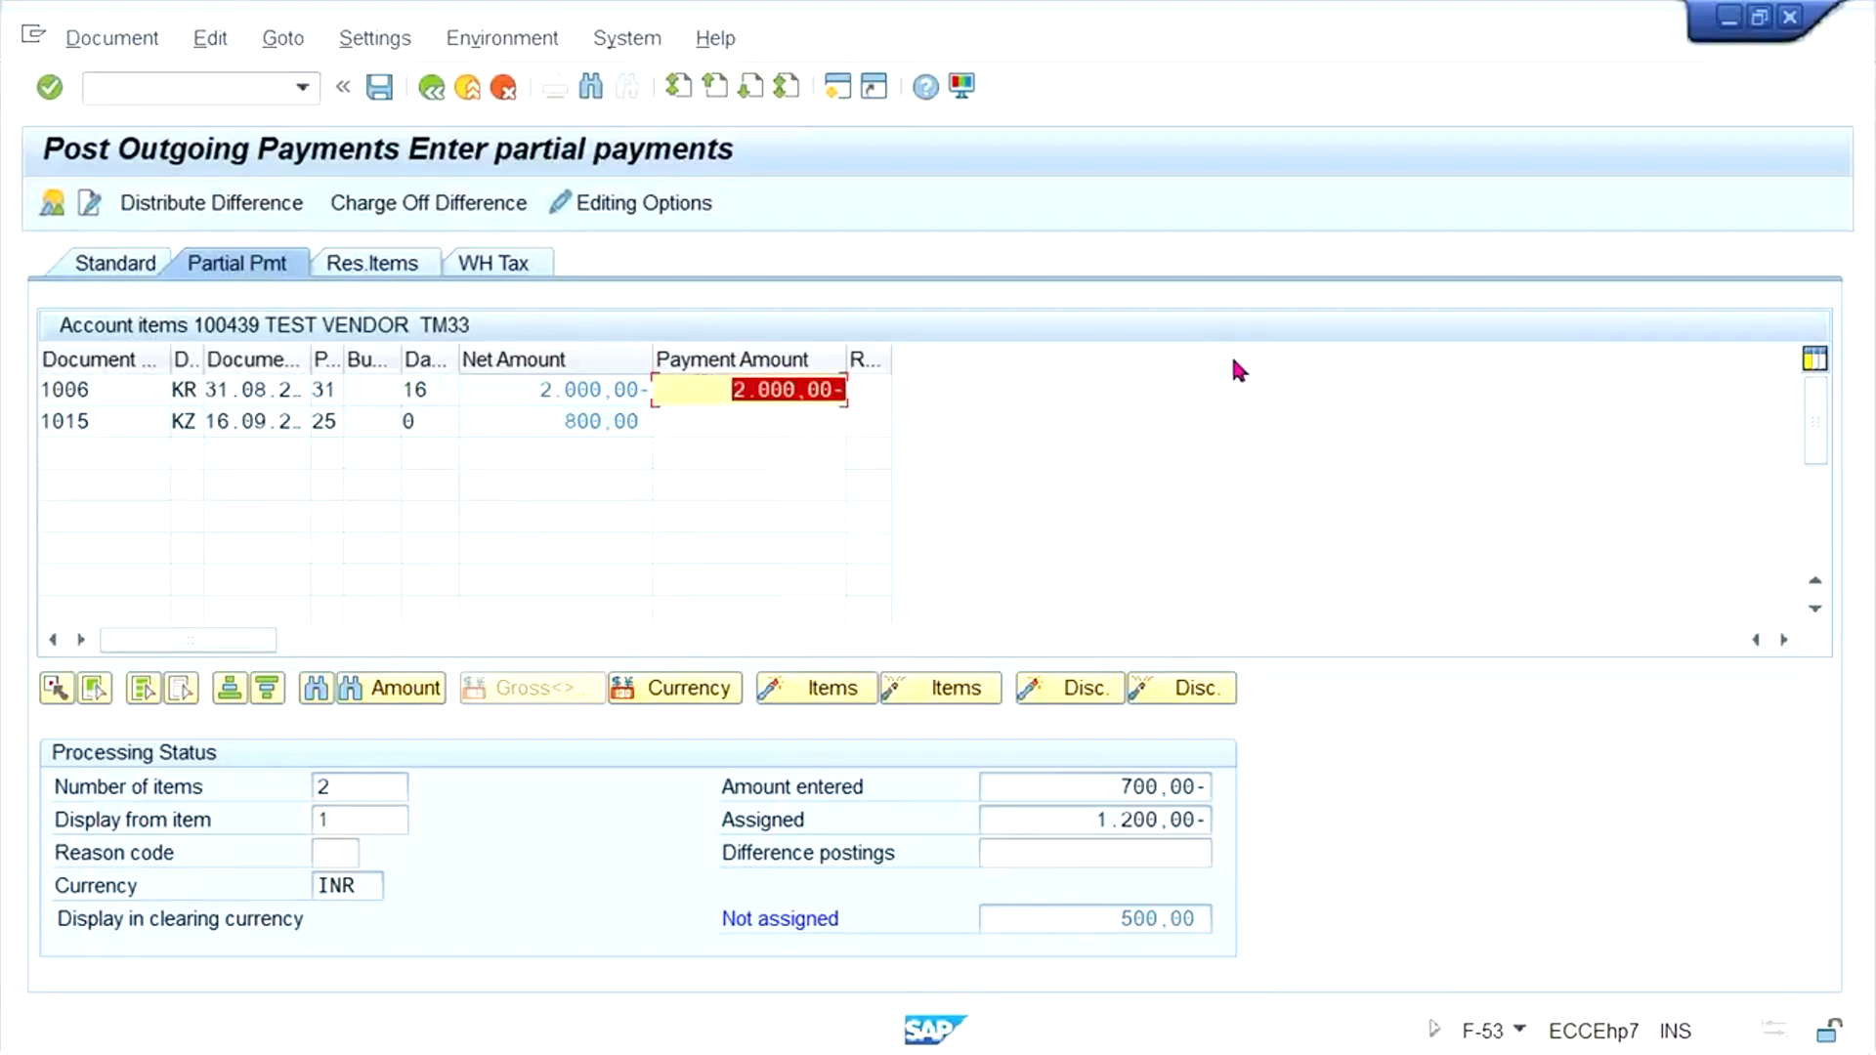
{"action": "type", "text": "700"}
{"action": "key", "text": "Return"}
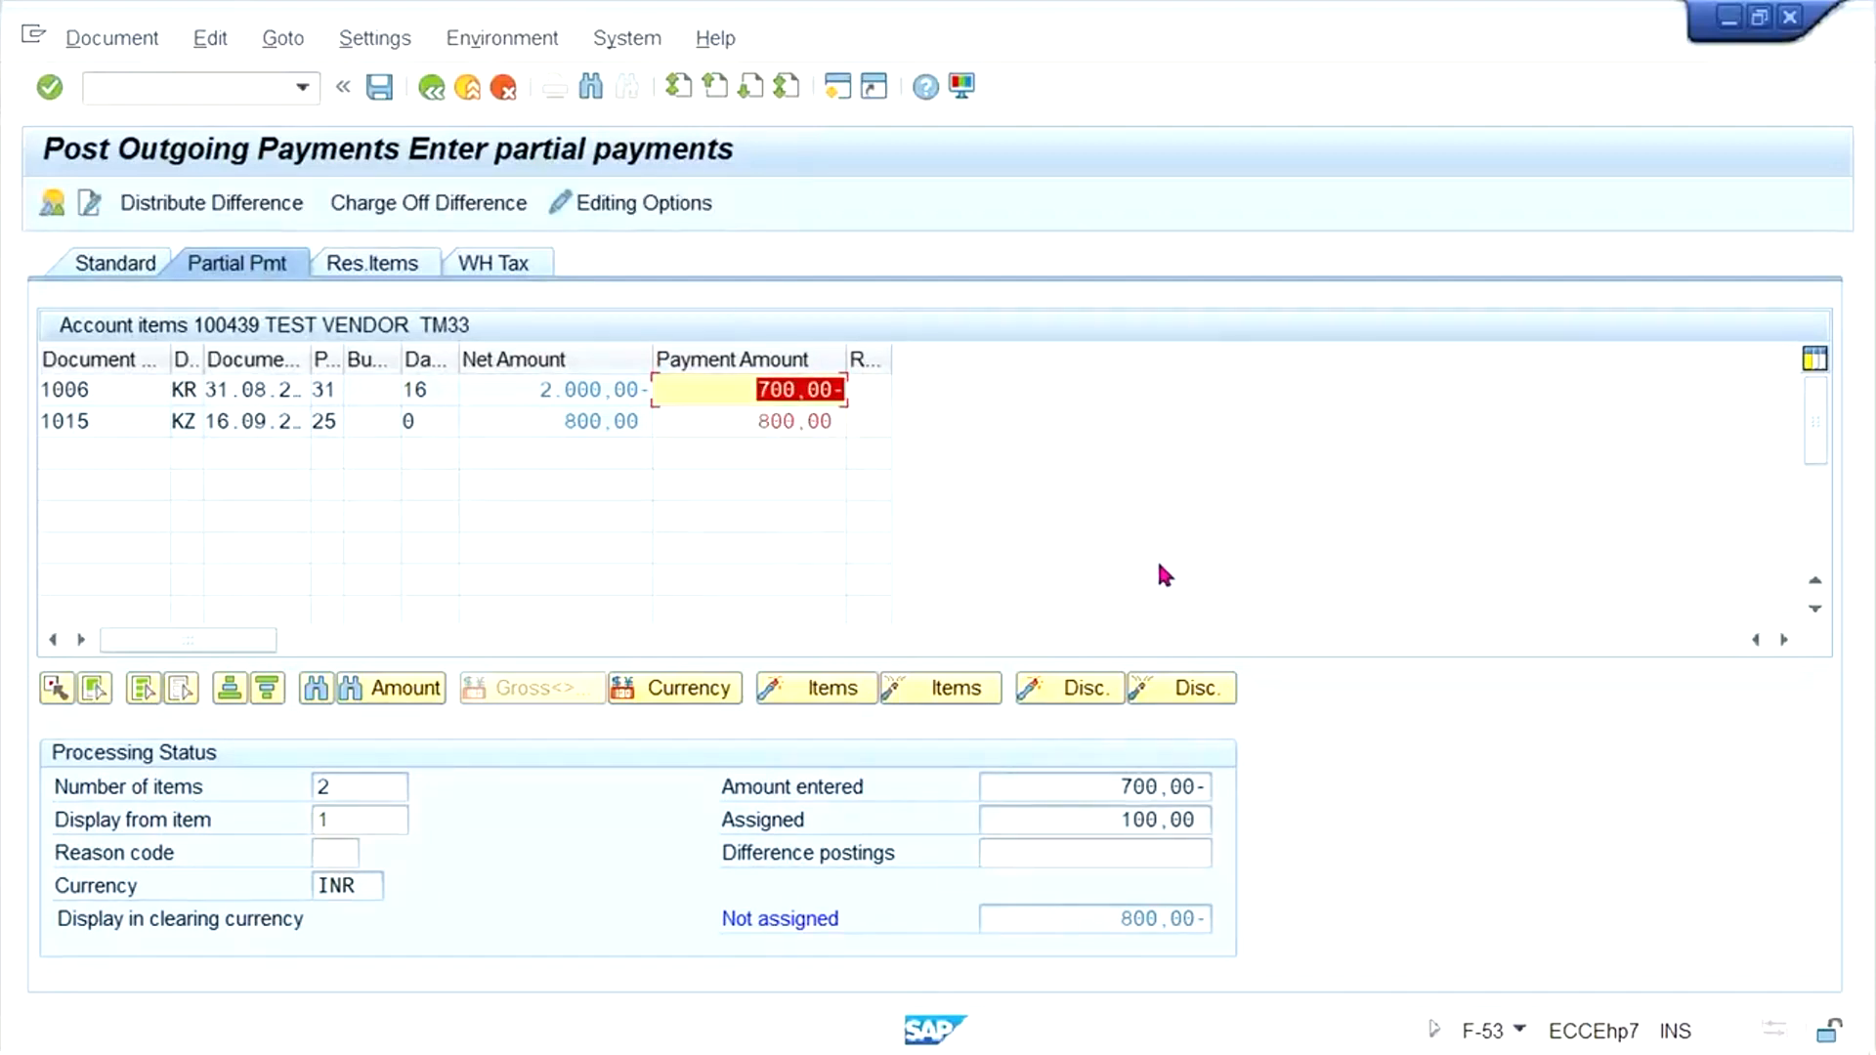
- Try to clear the 800 INR item's payment amount, and deactivate that item so it is excluded from the partial payment
{"action": "left_click", "coordinate": [701, 414]}
{"action": "key", "text": "Delete"}
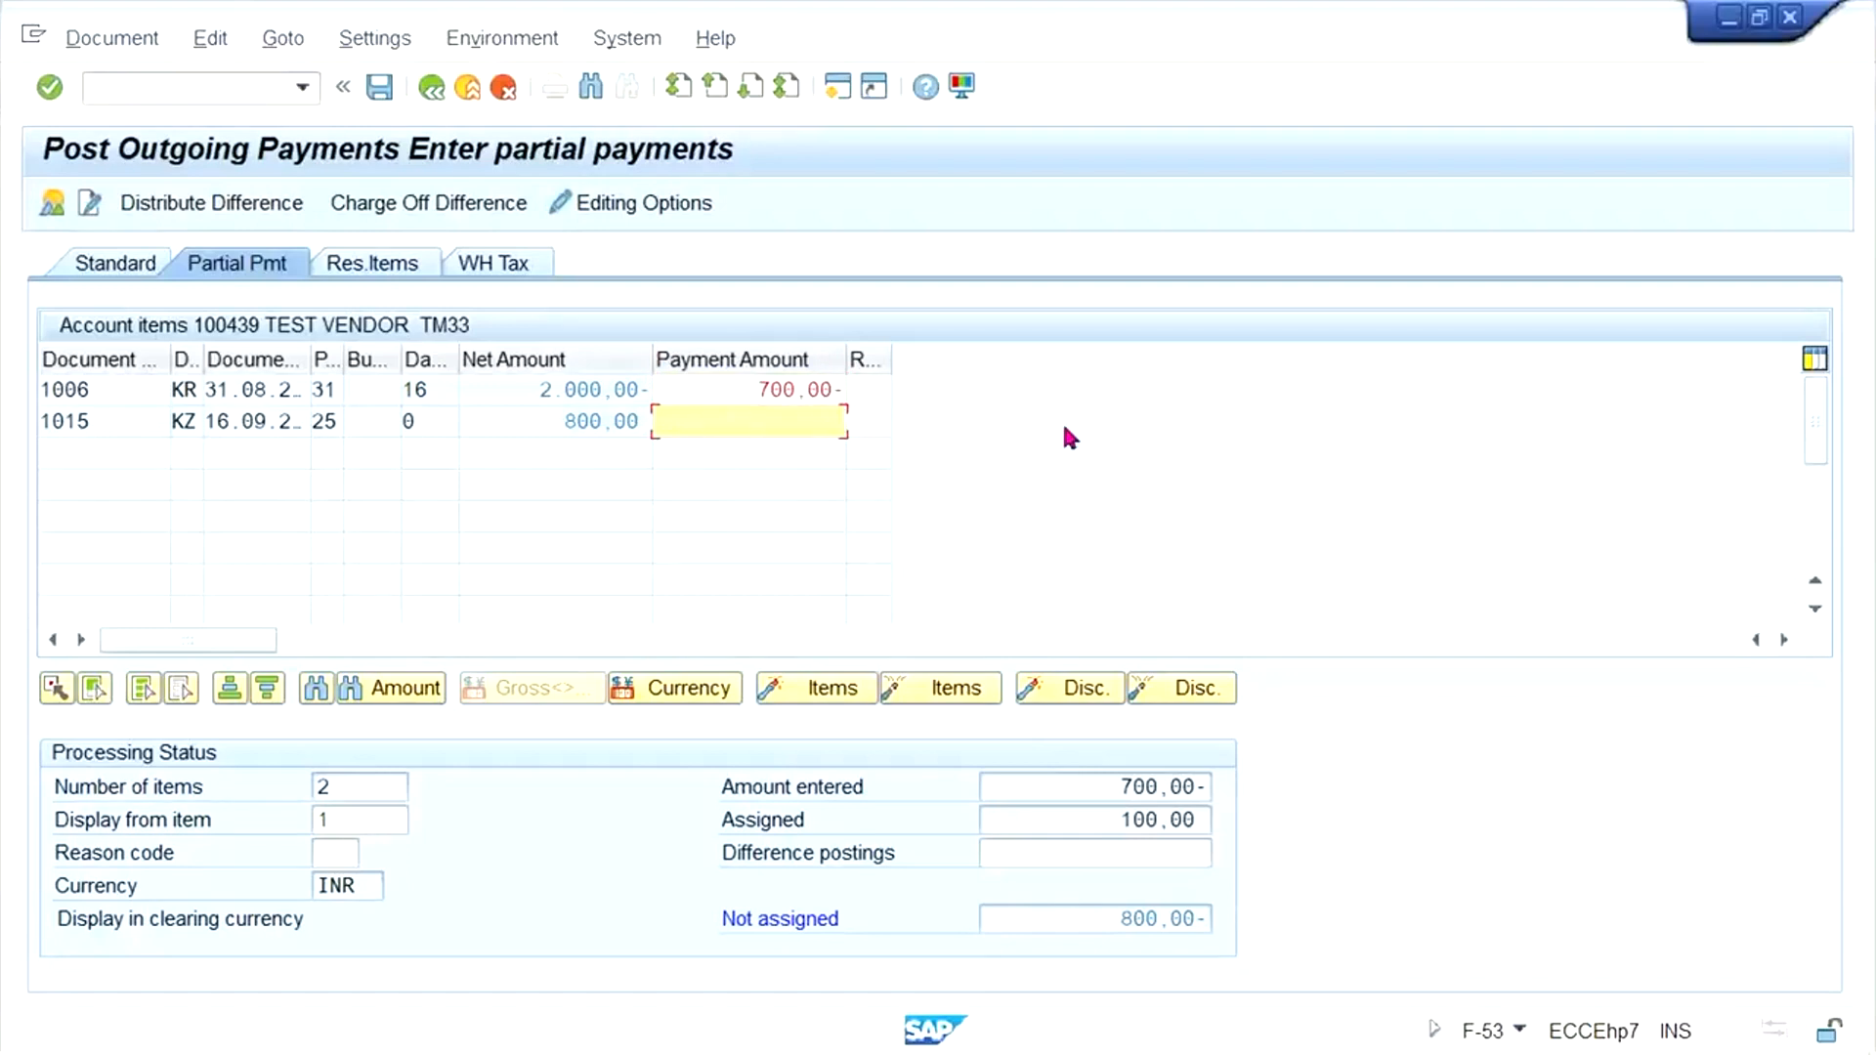
{"action": "key", "text": "Return"}
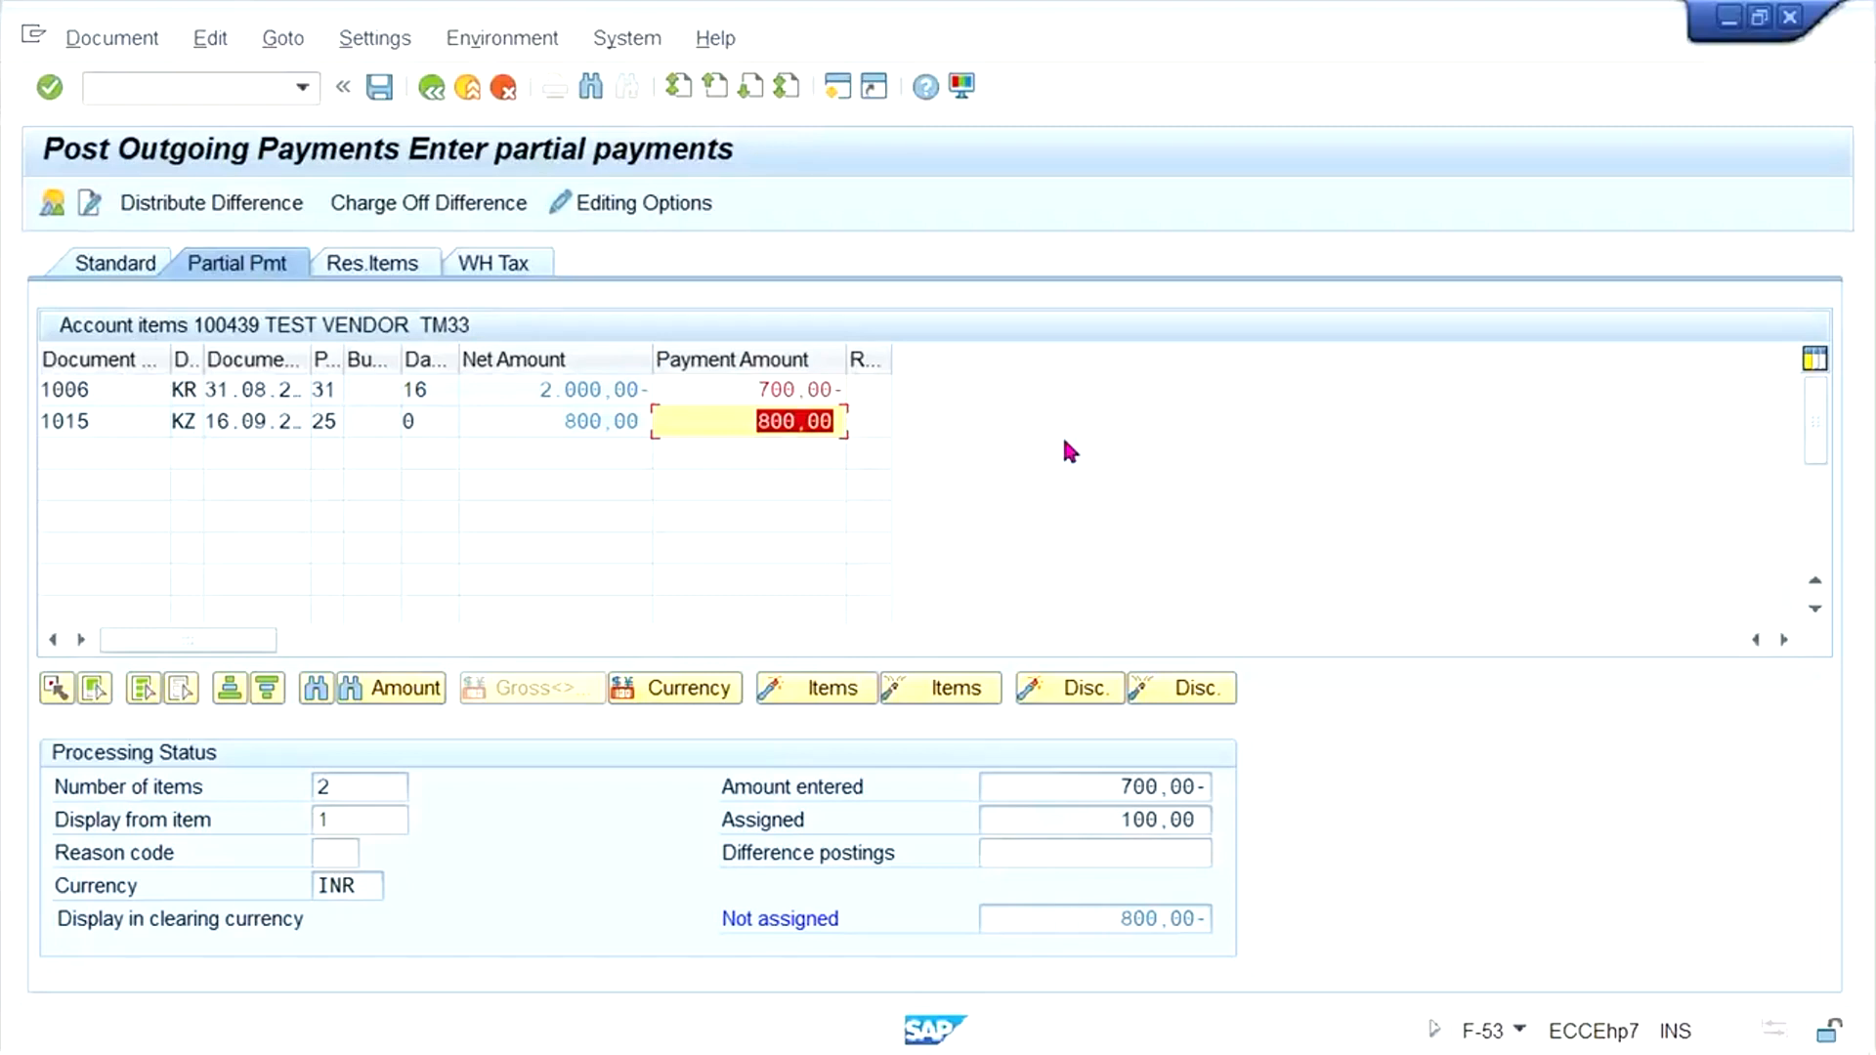
{"action": "key", "text": "Delete"}
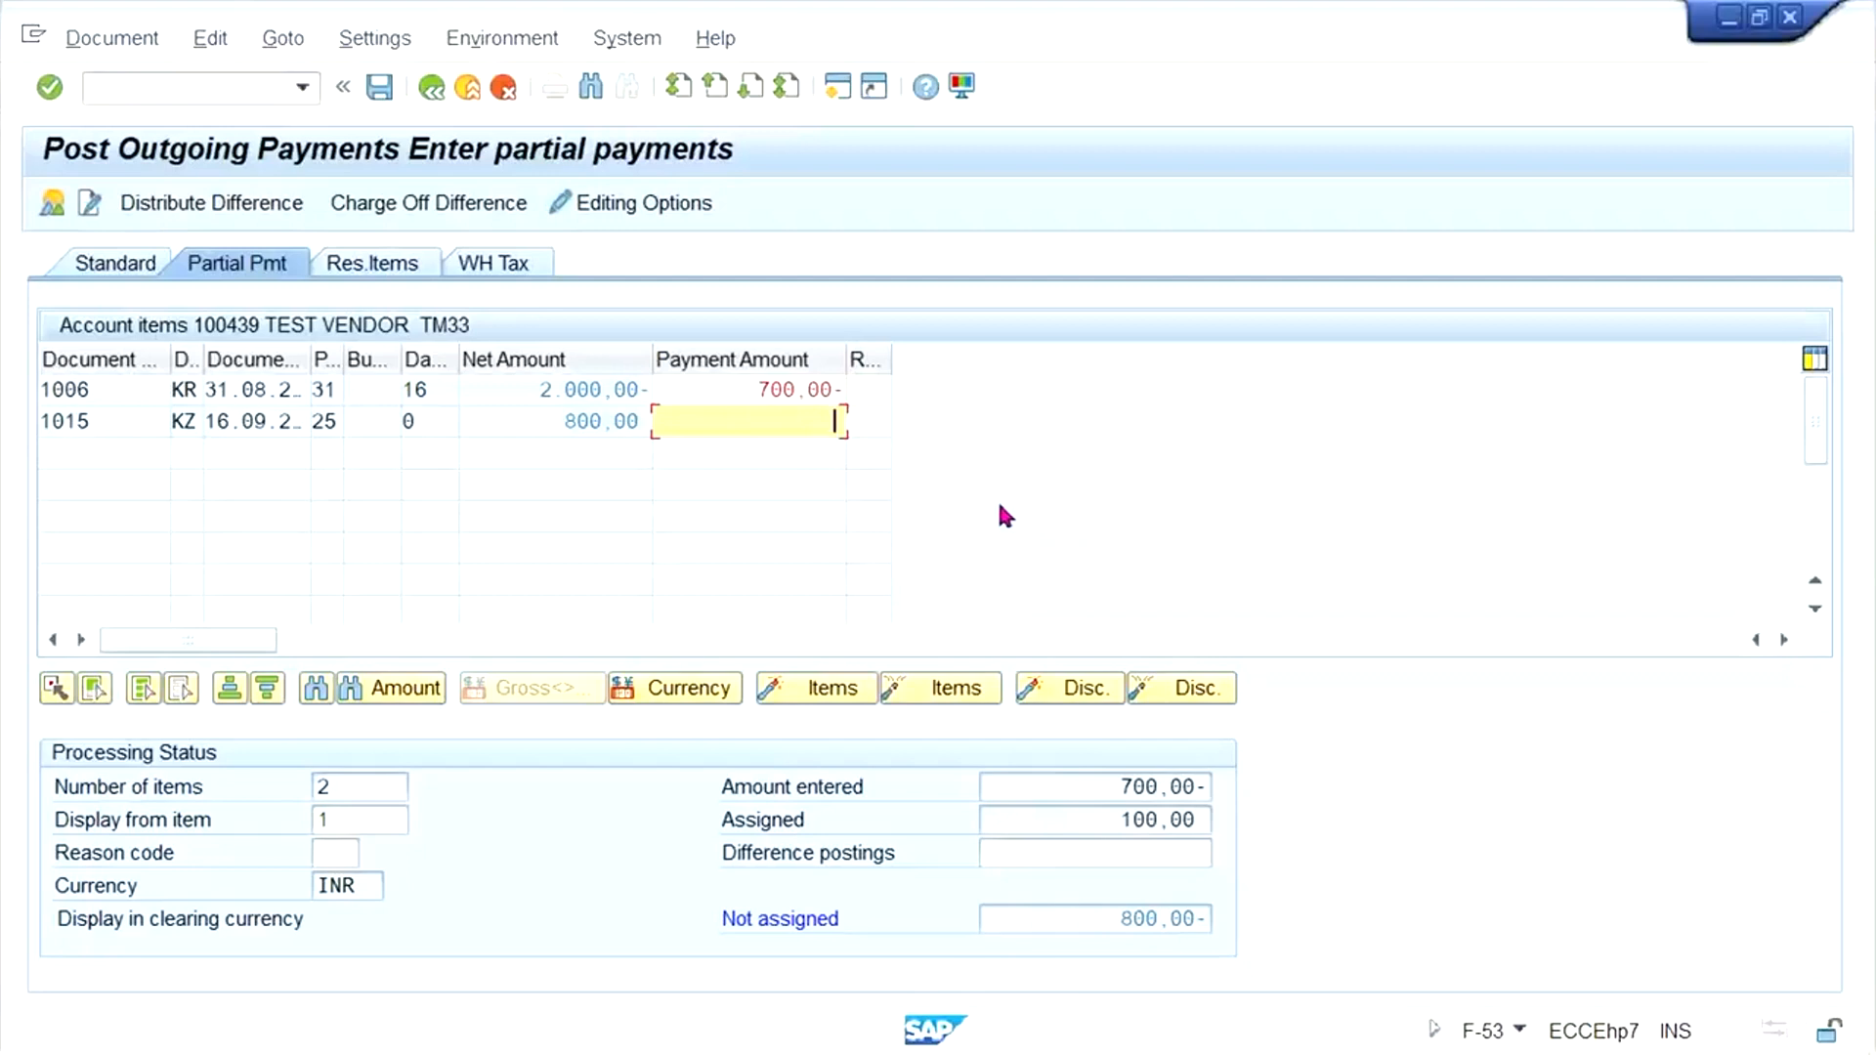
{"action": "left_click", "coordinate": [550, 424]}
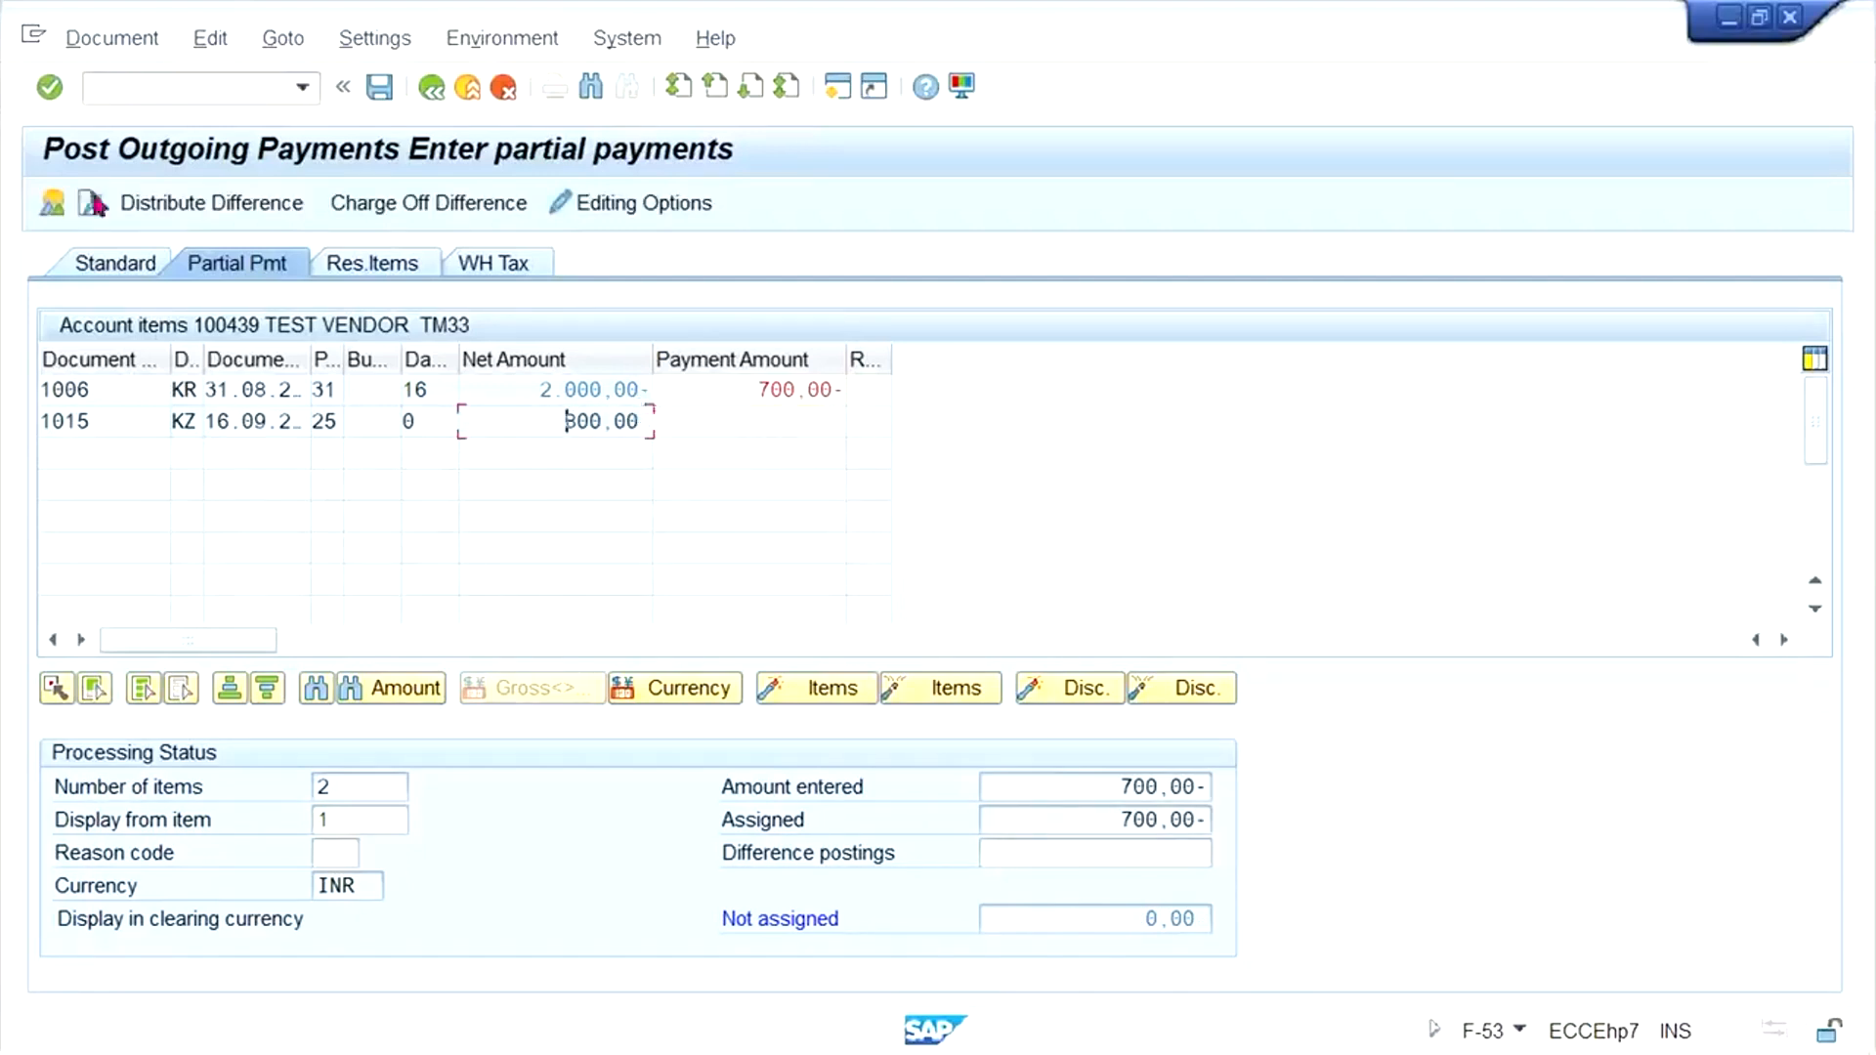
- Simulate the 700 INR outgoing payment document and post it
{"action": "left_click", "coordinate": [112, 44]}
{"action": "left_click", "coordinate": [127, 112]}
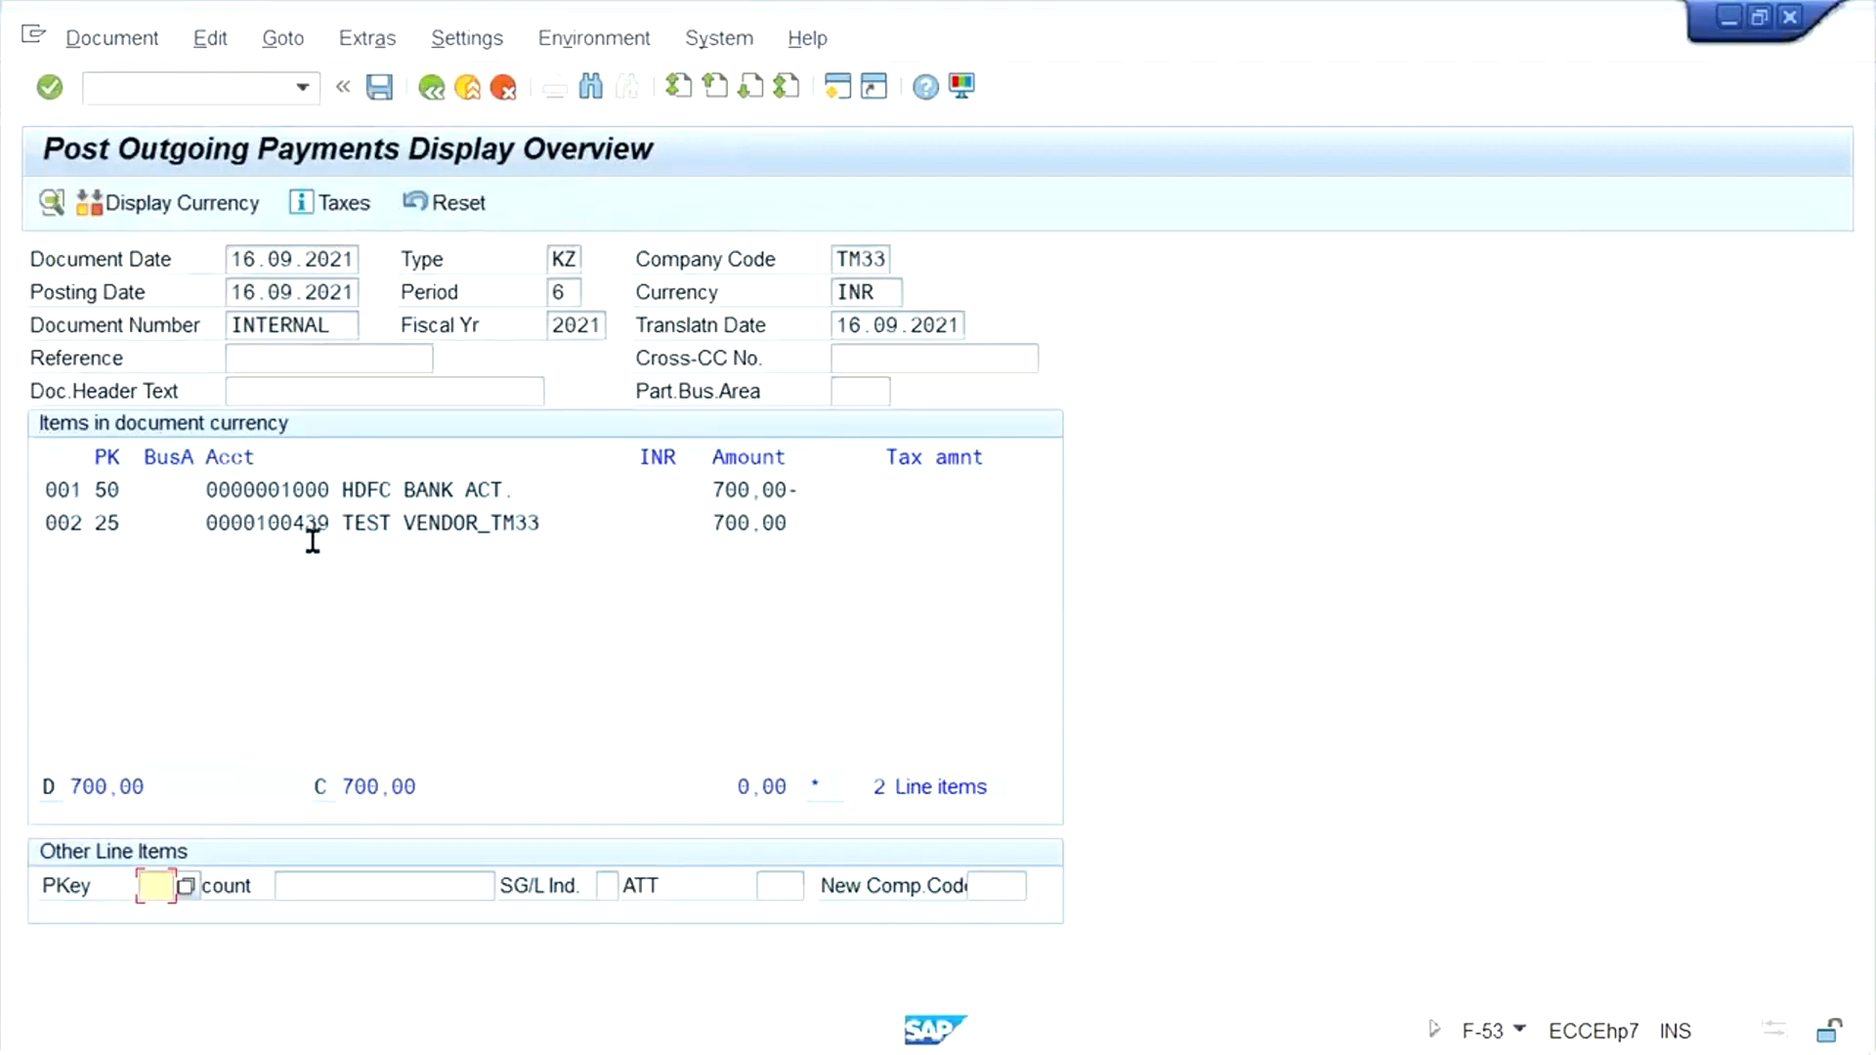
{"action": "left_click", "coordinate": [385, 96]}
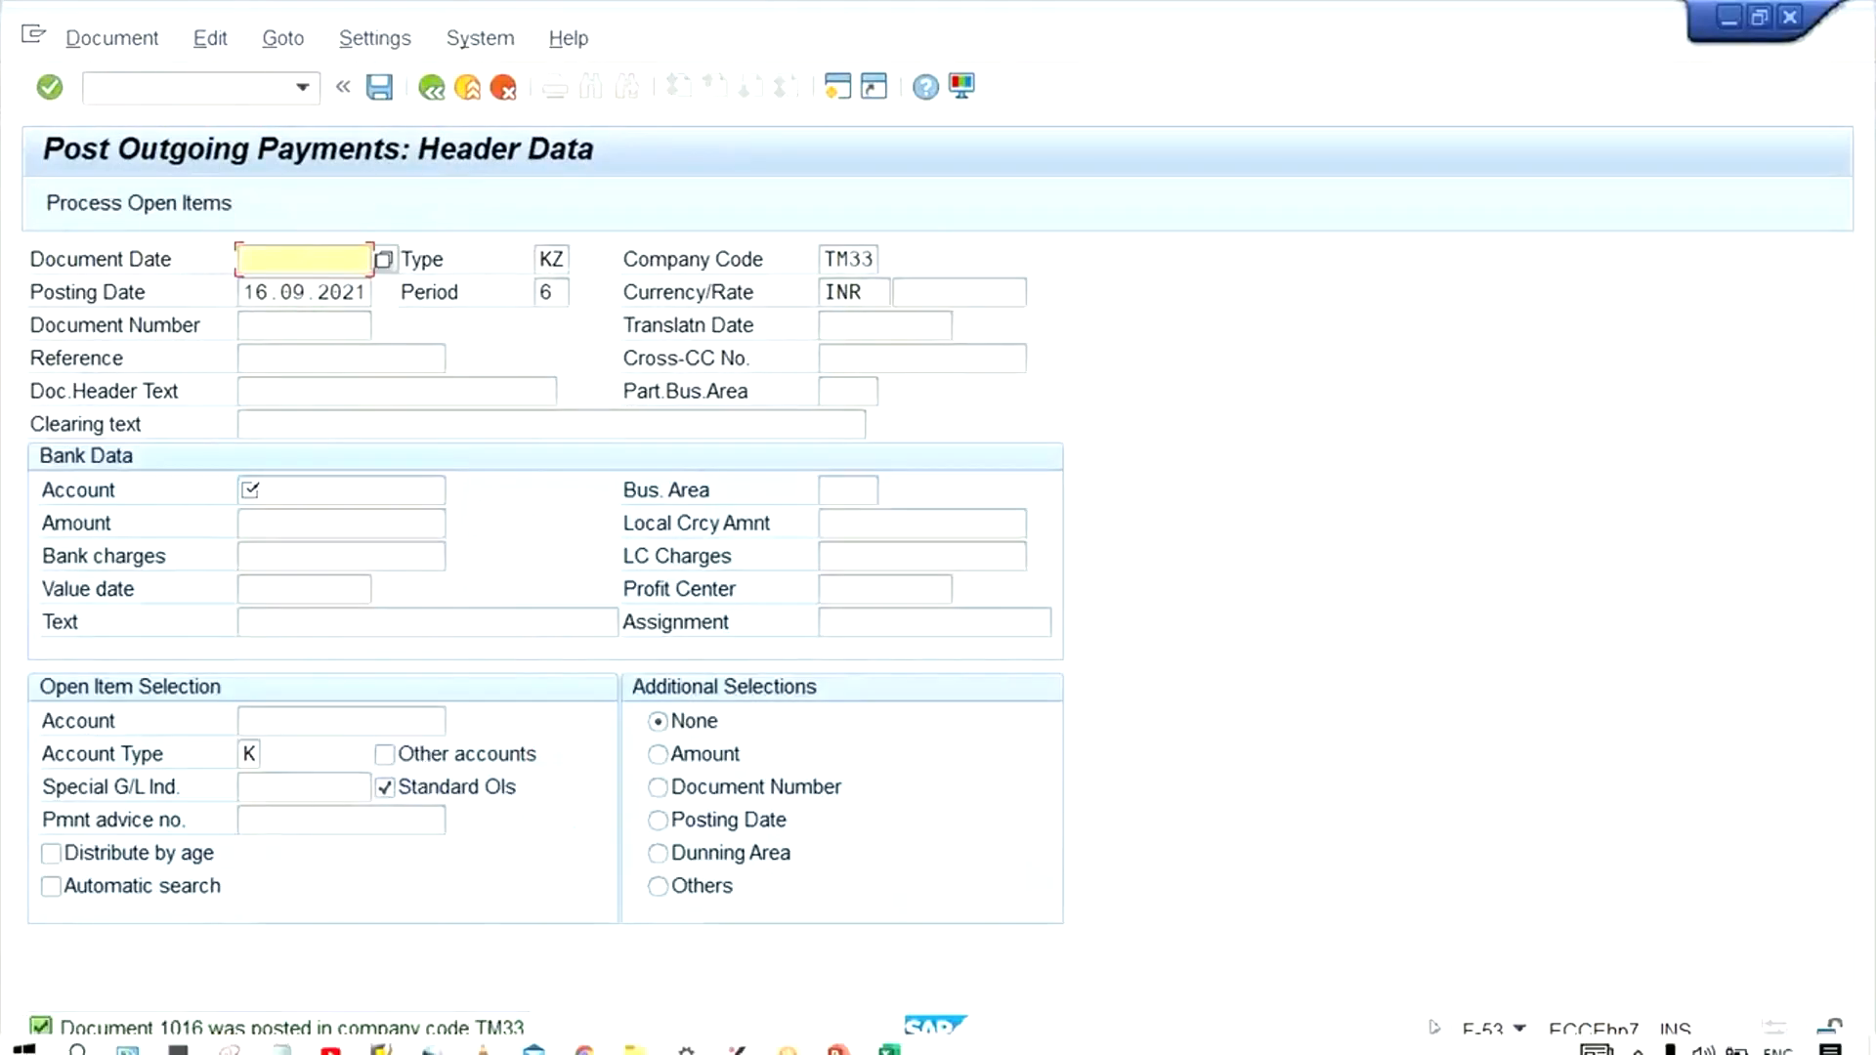
- Switch to the vendor line item display and refresh the test vendor's item list
{"action": "left_click", "coordinate": [381, 1034]}
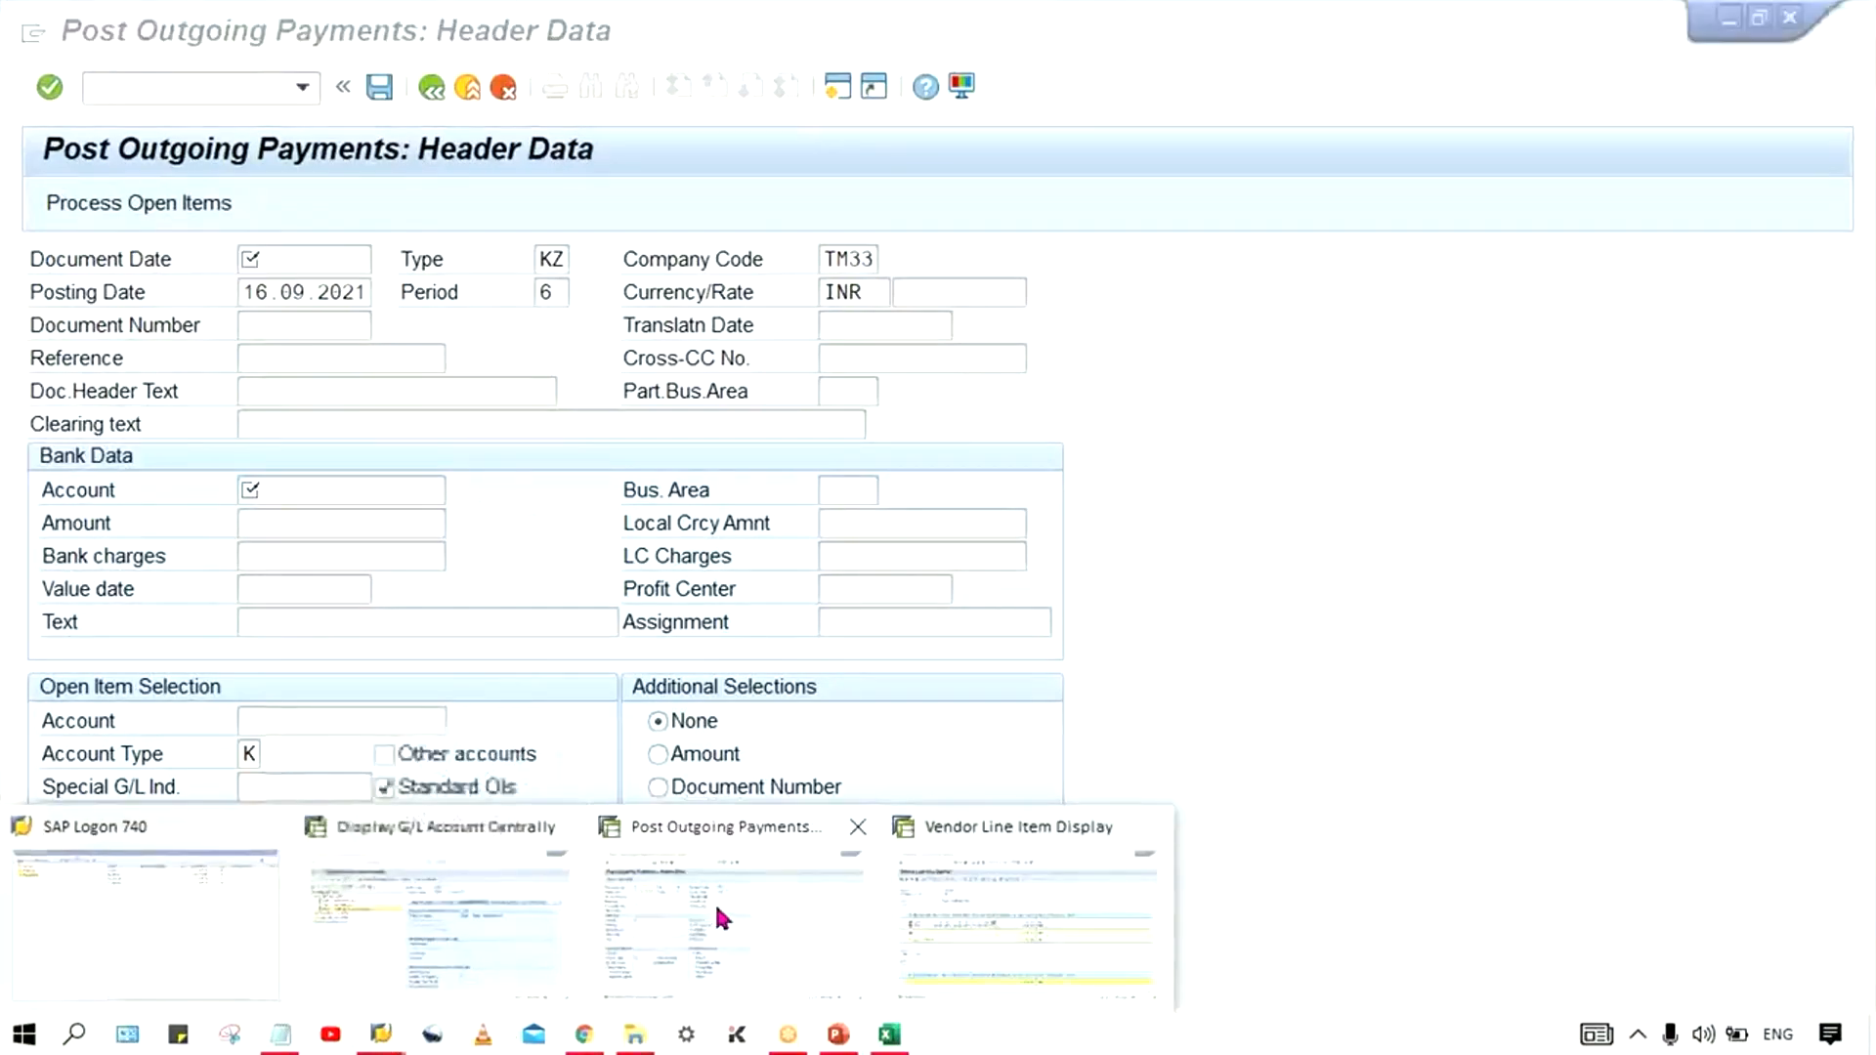
{"action": "left_click", "coordinate": [1016, 904]}
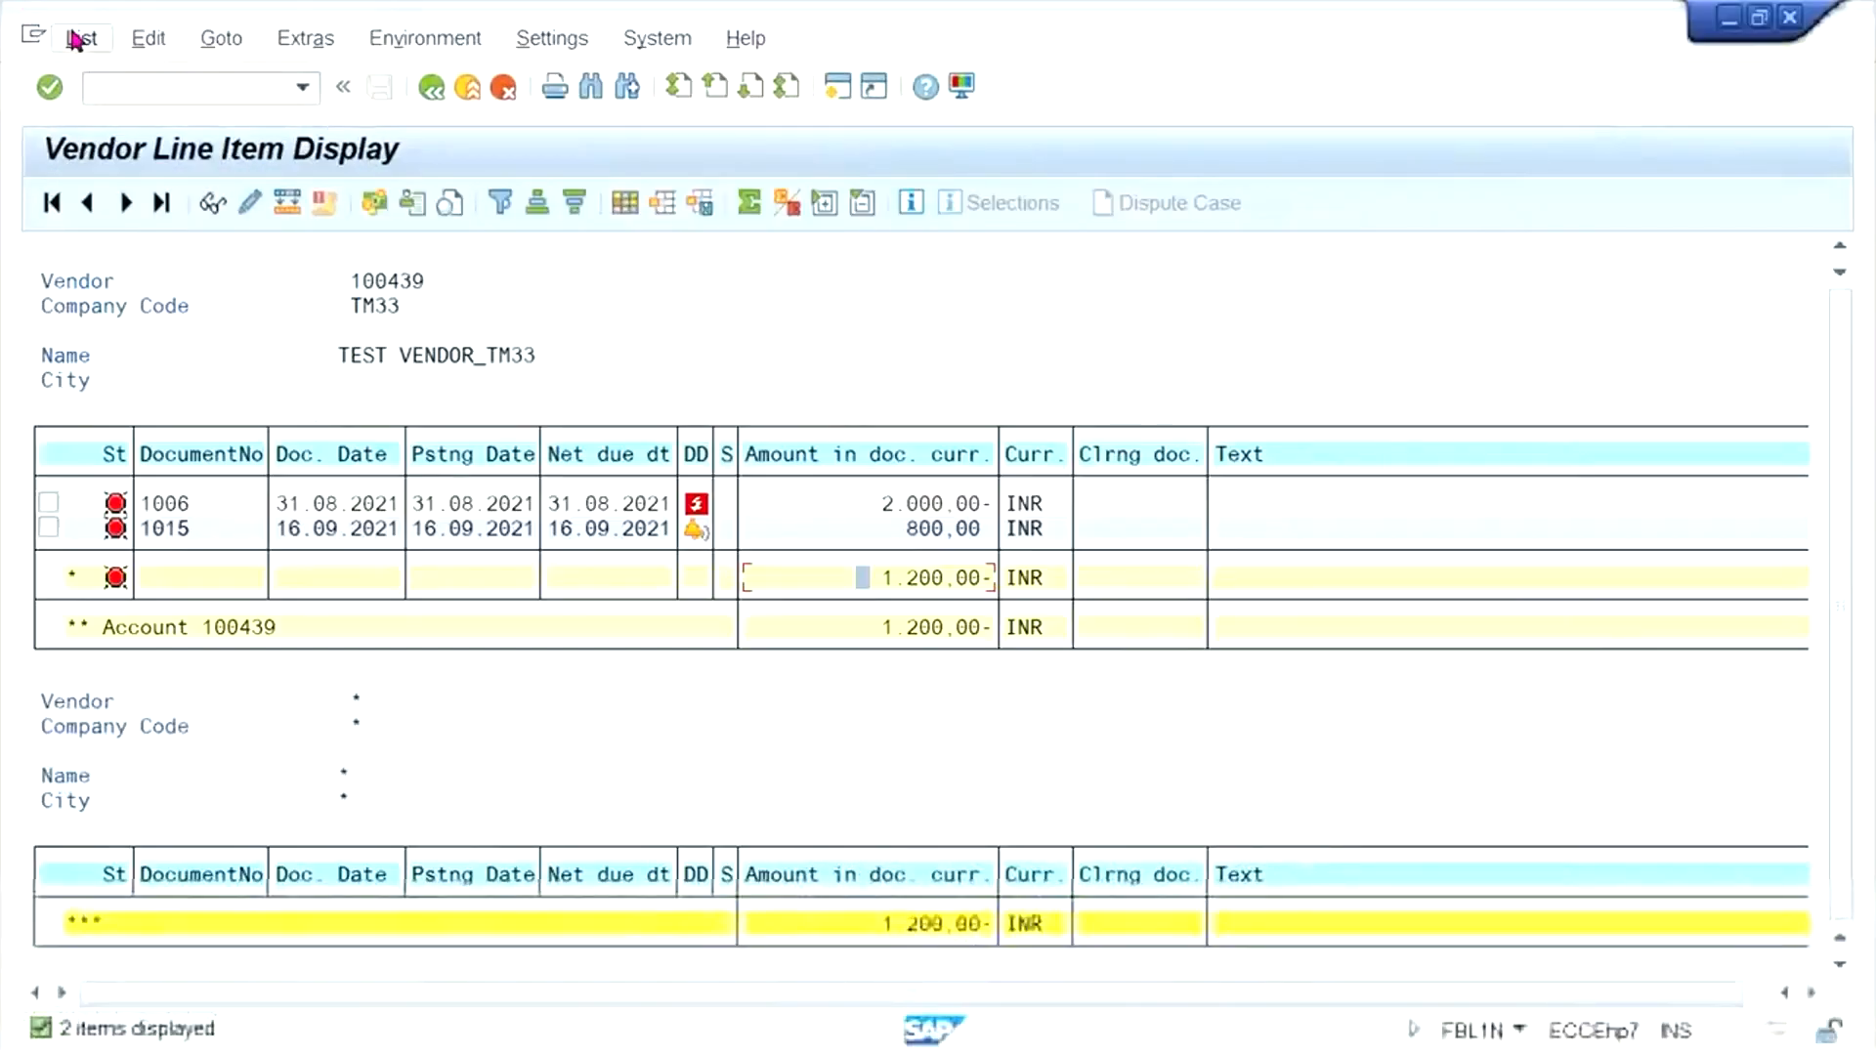
{"action": "left_click", "coordinate": [77, 40]}
{"action": "left_click", "coordinate": [132, 113]}
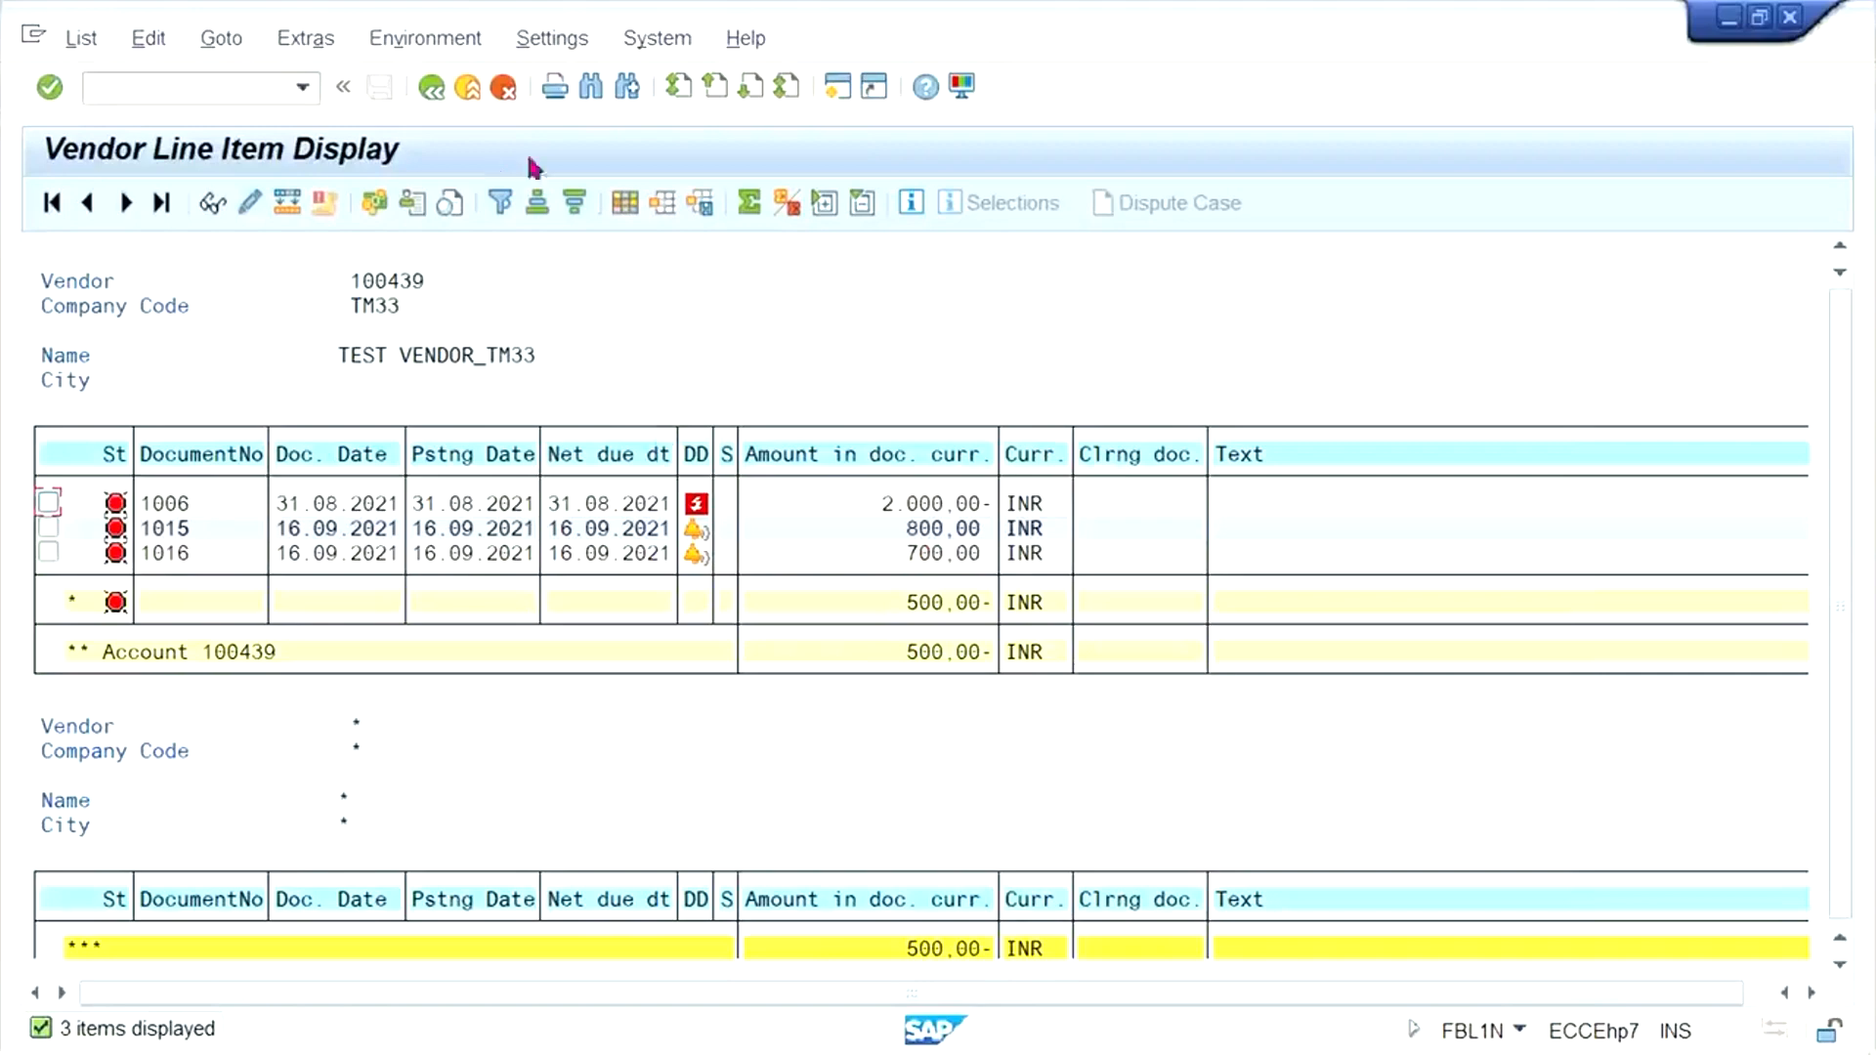
- Find the hidden Document Type field, add it to the line item layout before the Special G/L indicator, and apply the layout
{"action": "left_click", "coordinate": [625, 207]}
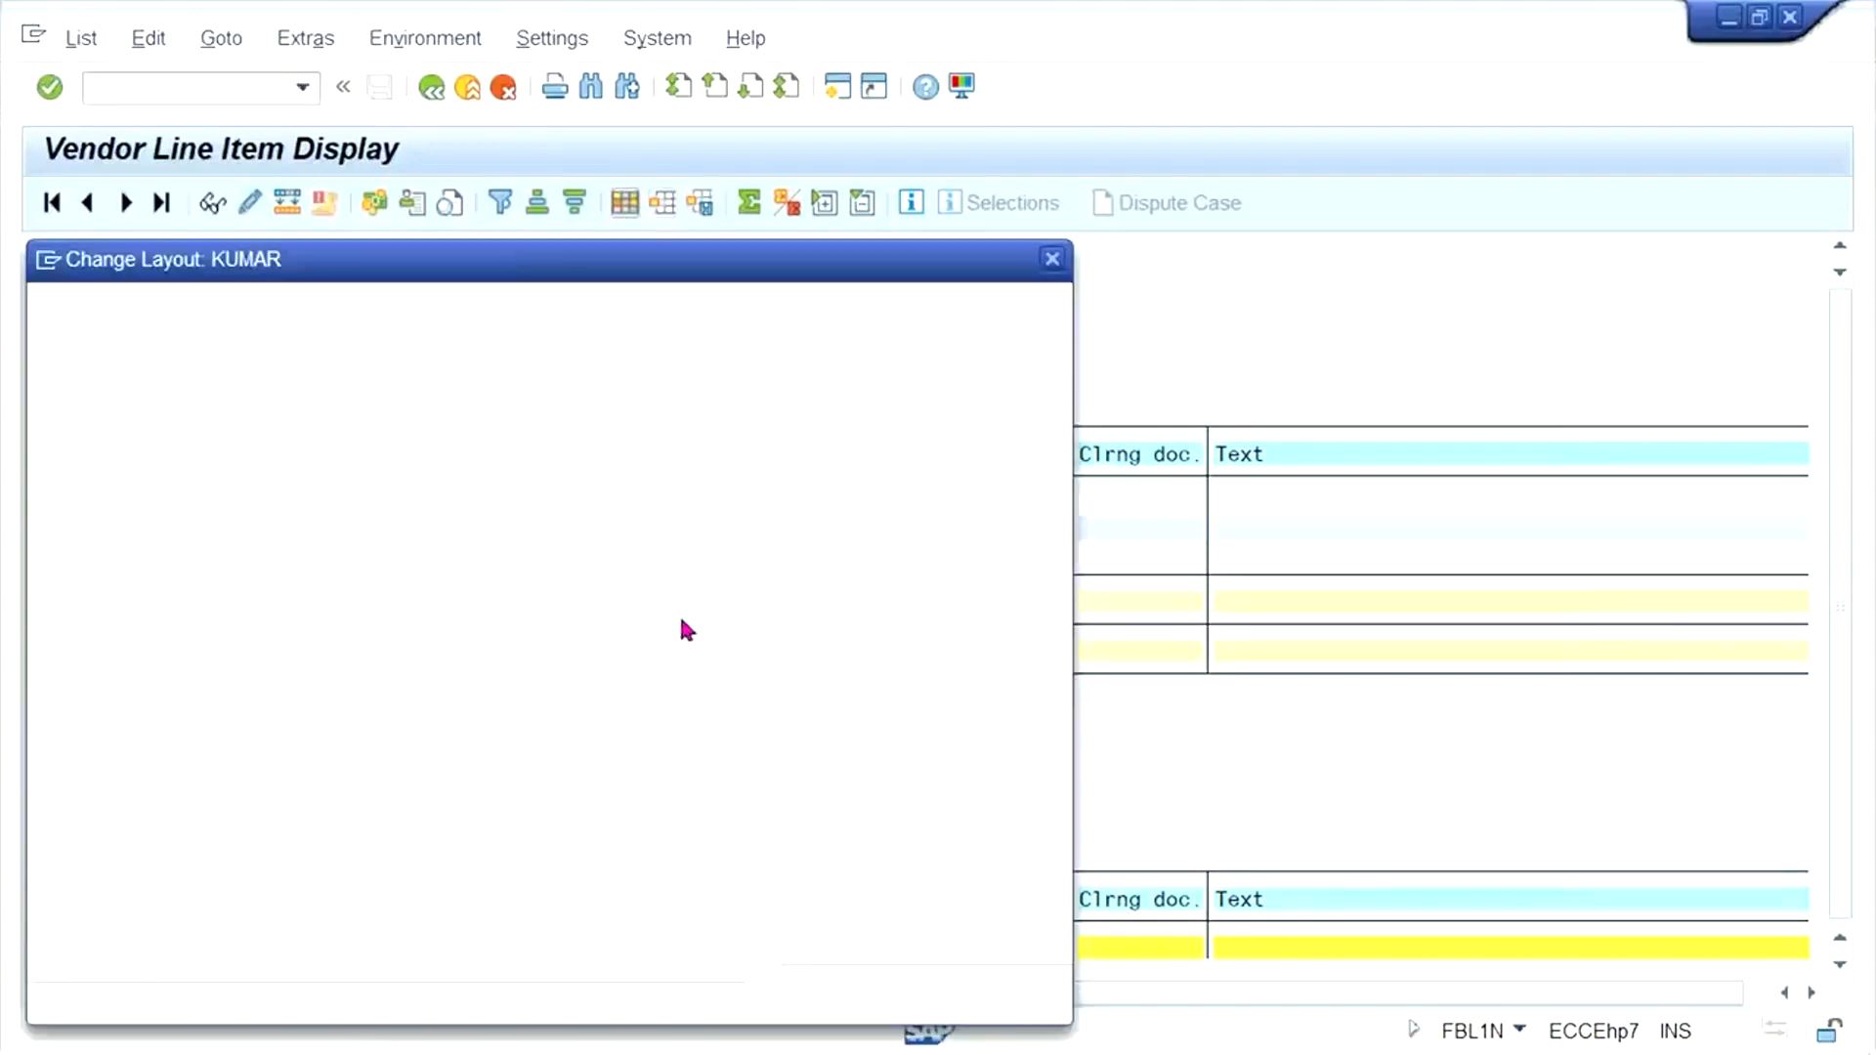
{"action": "left_click", "coordinate": [754, 871]}
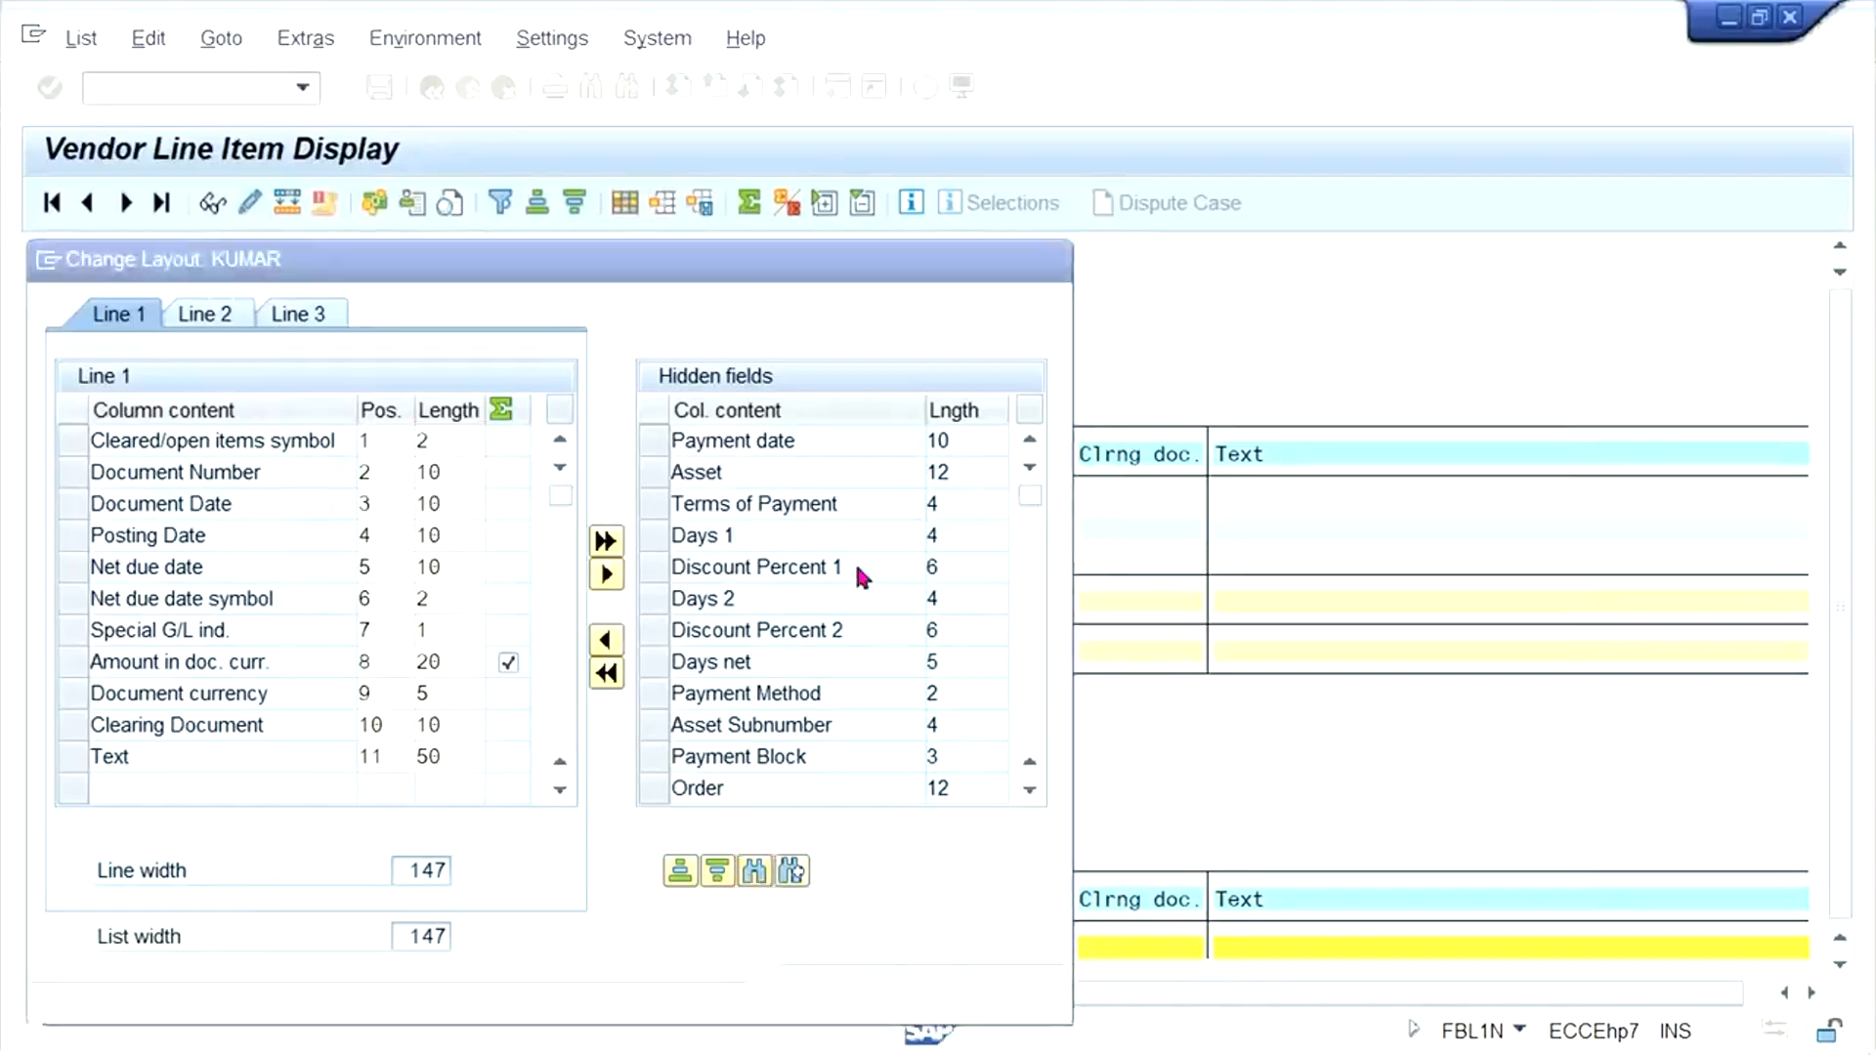
{"action": "type", "text": "docu"}
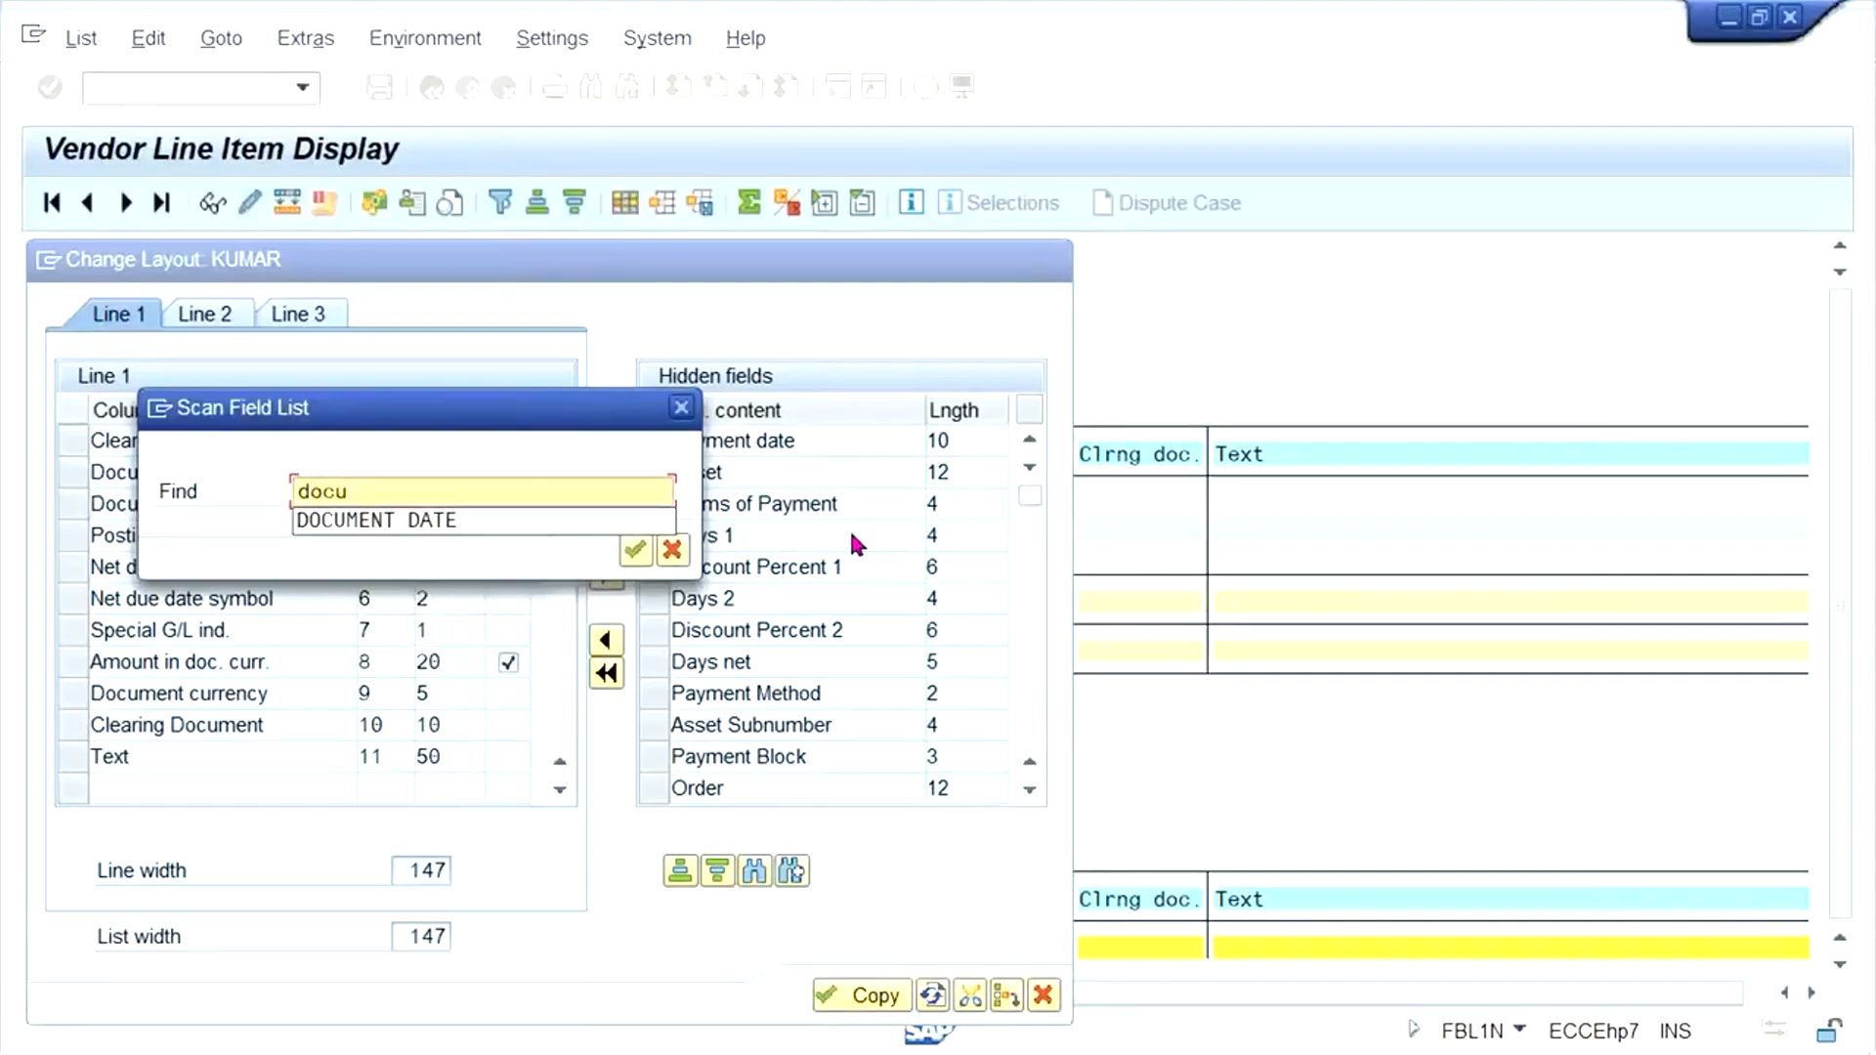
{"action": "type", "text": "ment type"}
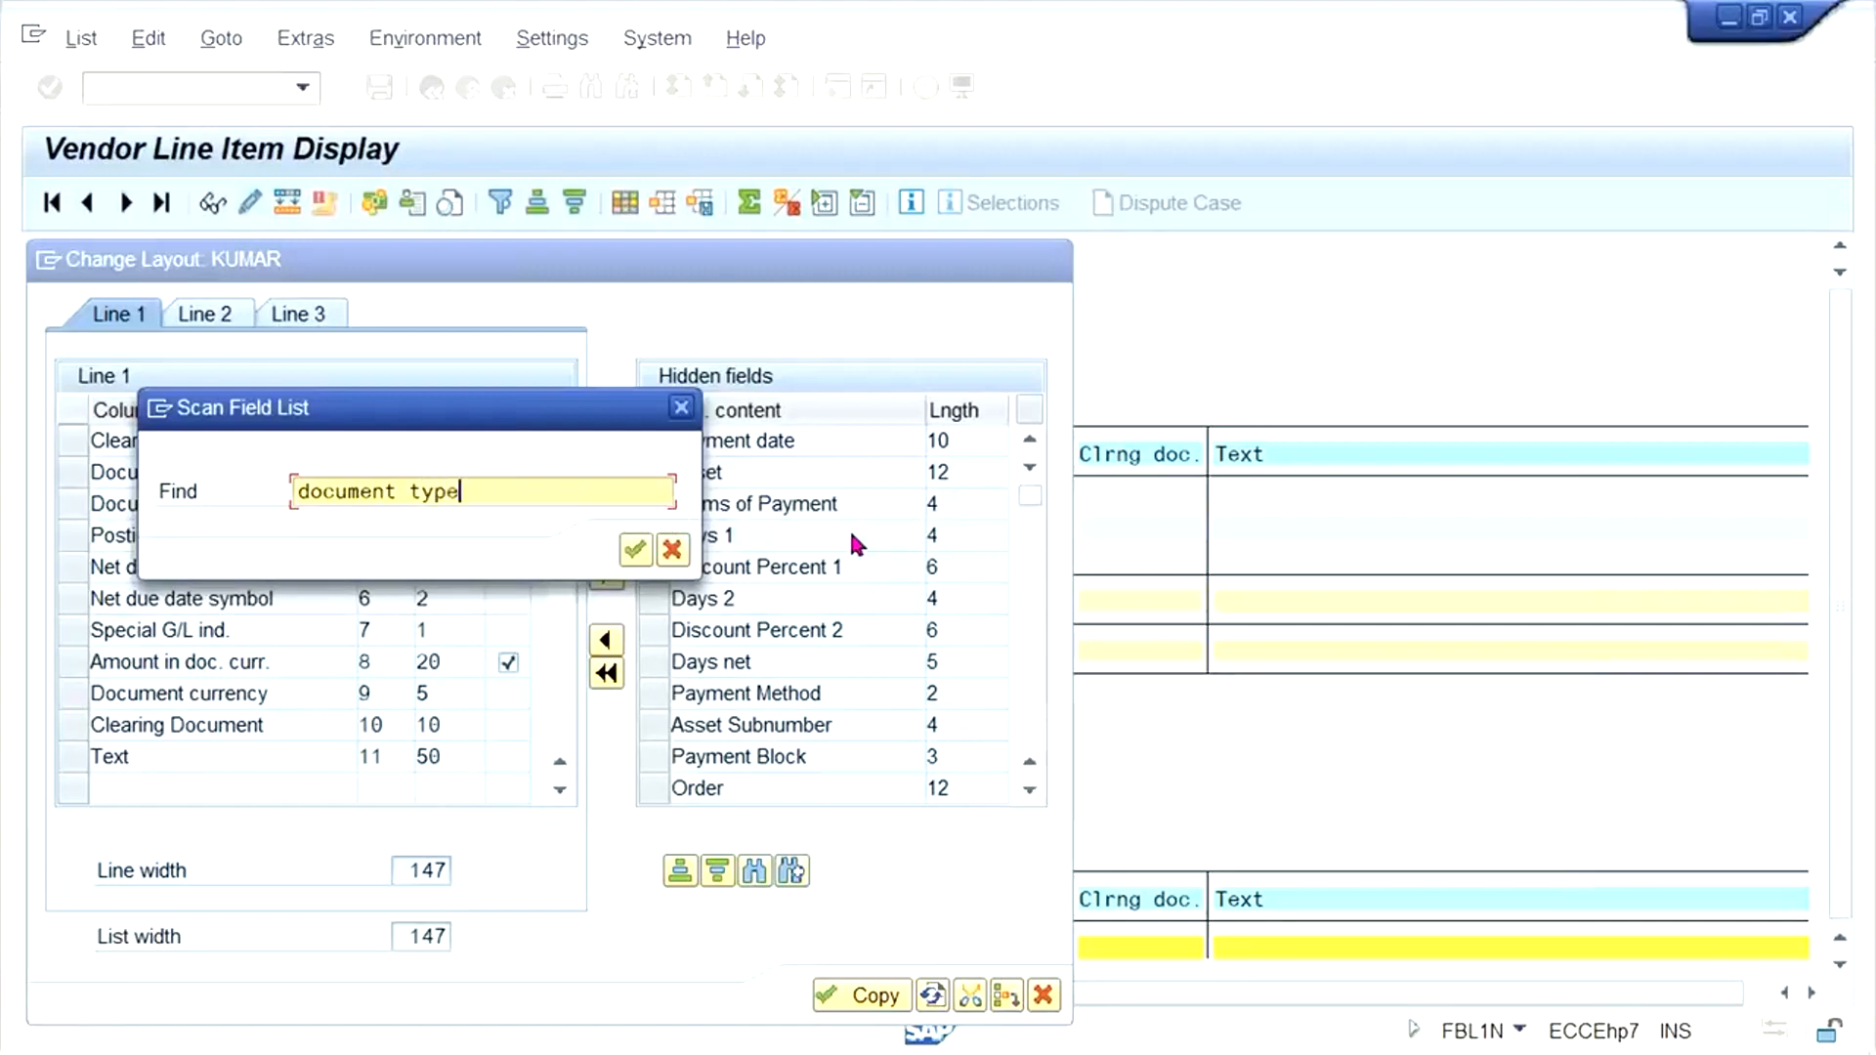
{"action": "key", "text": "Return"}
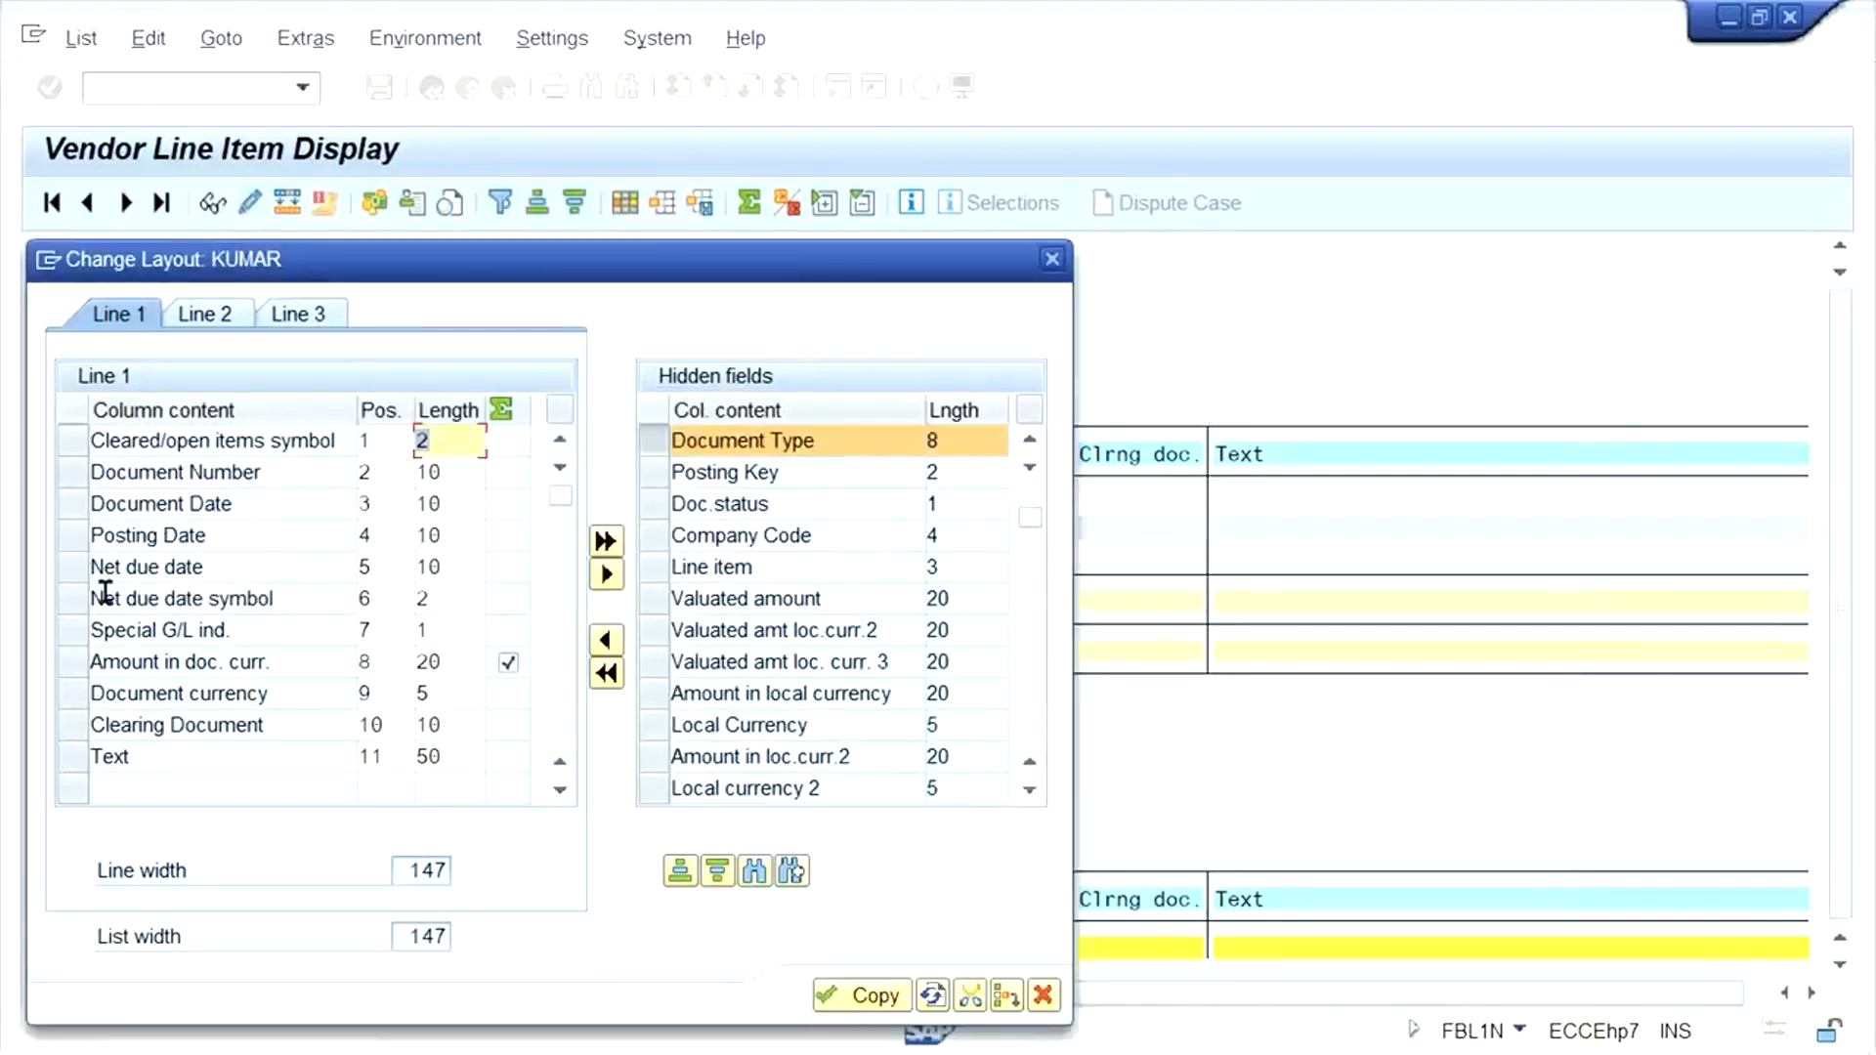
{"action": "left_click", "coordinate": [74, 630]}
{"action": "left_click", "coordinate": [606, 640]}
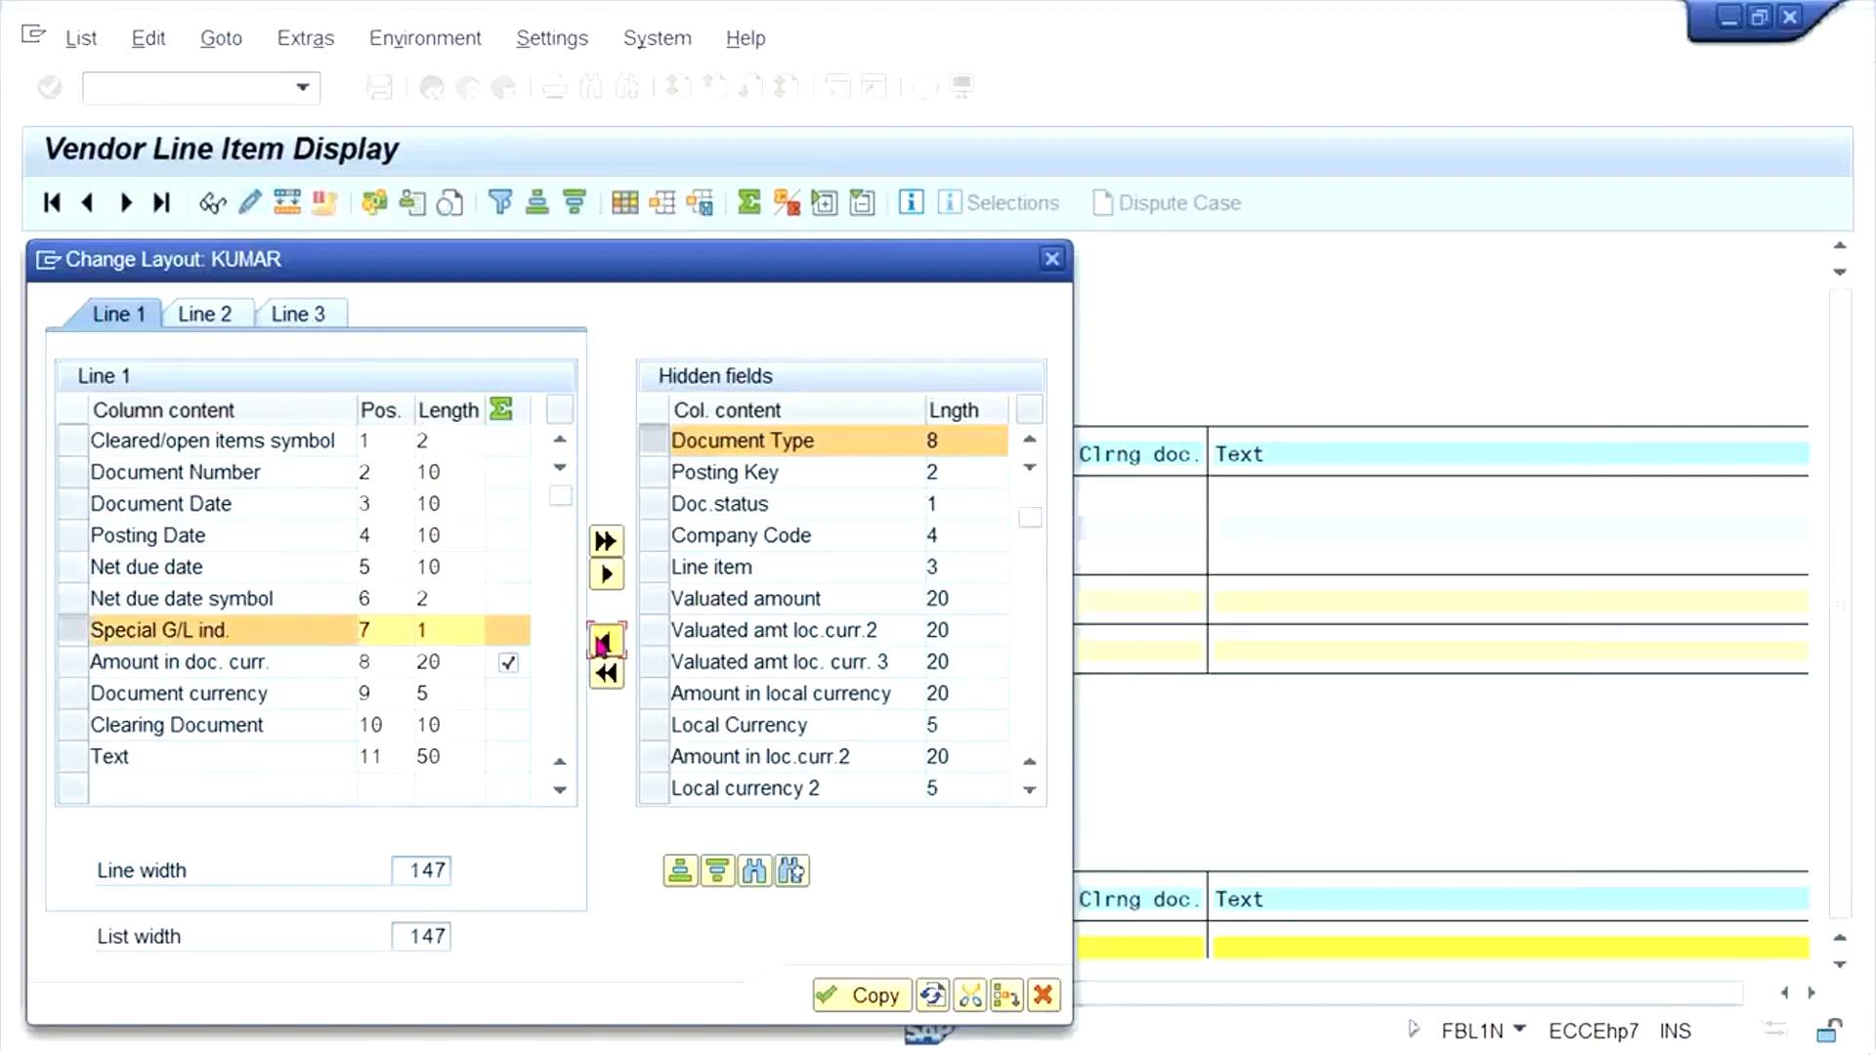
{"action": "left_click", "coordinate": [877, 996]}
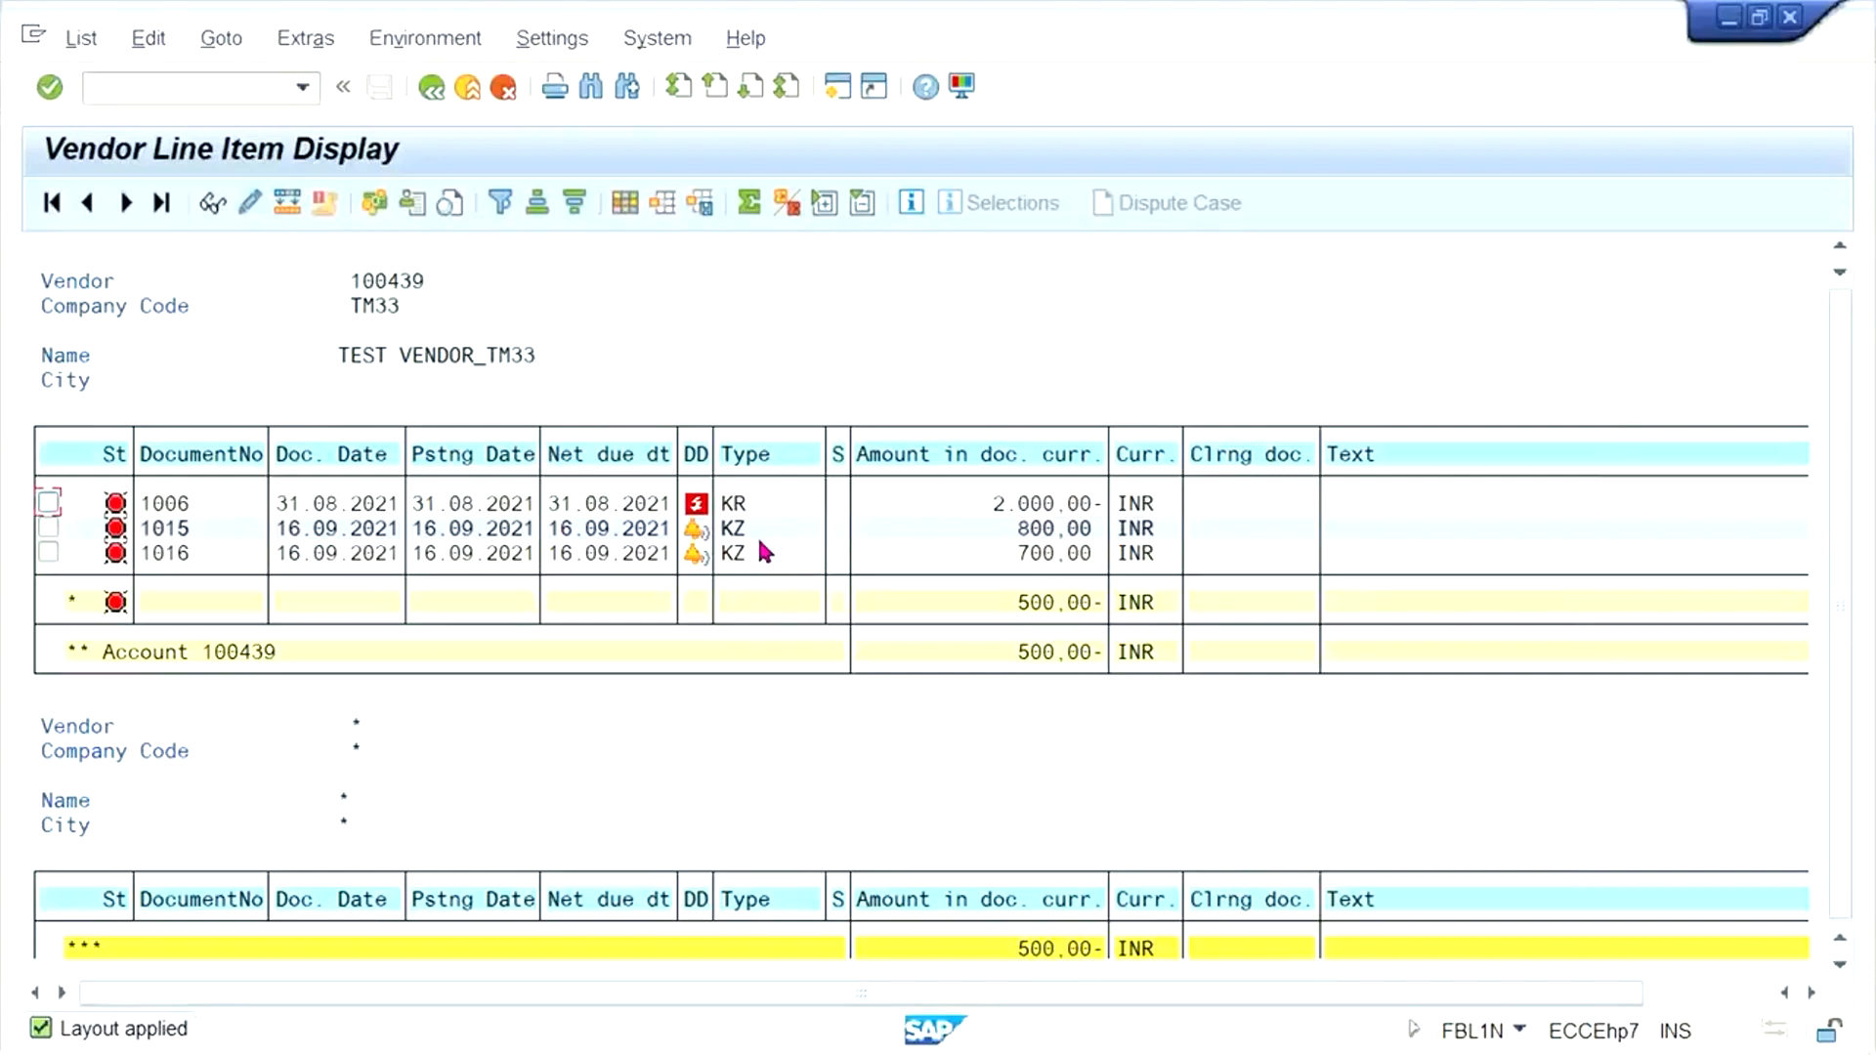
- Capture the vendor items' type and amount columns with Snipping Tool, and underline the 800 and 700 INR payments
{"action": "left_click", "coordinate": [987, 504]}
{"action": "left_click", "coordinate": [994, 602]}
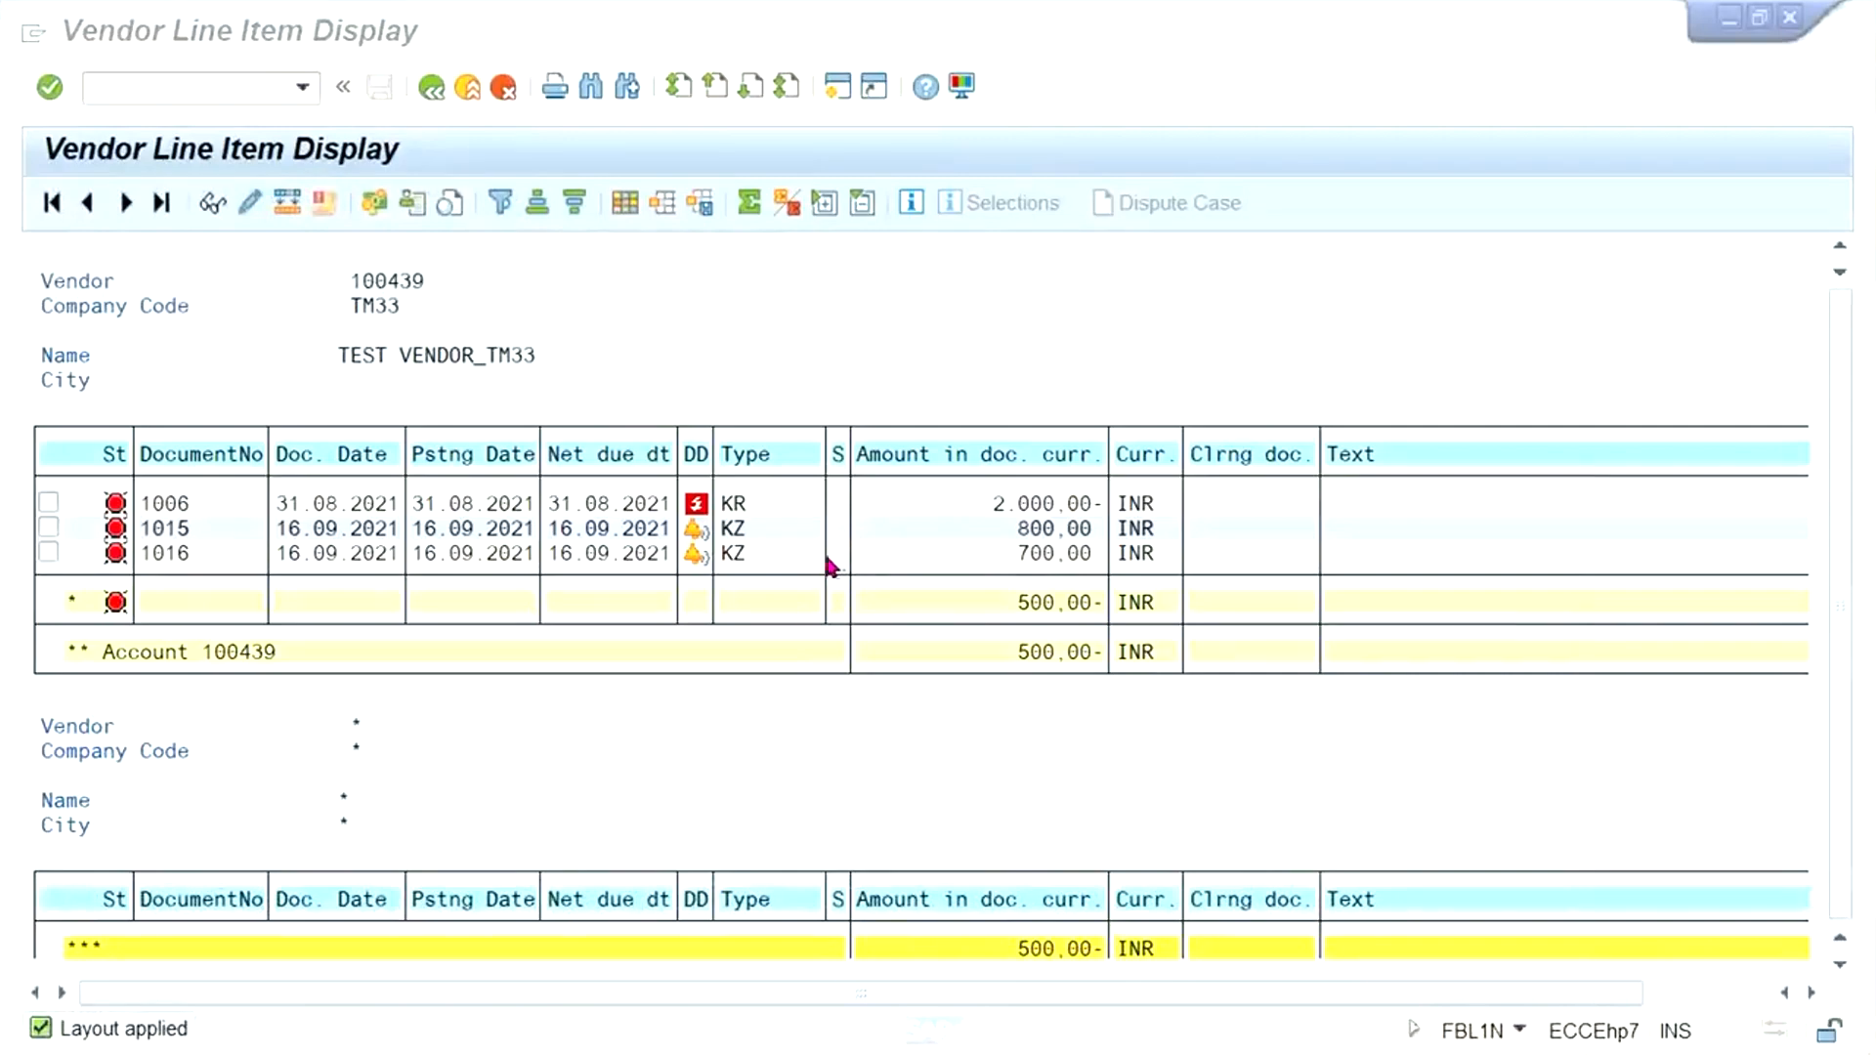
{"action": "left_click", "coordinate": [559, 700]}
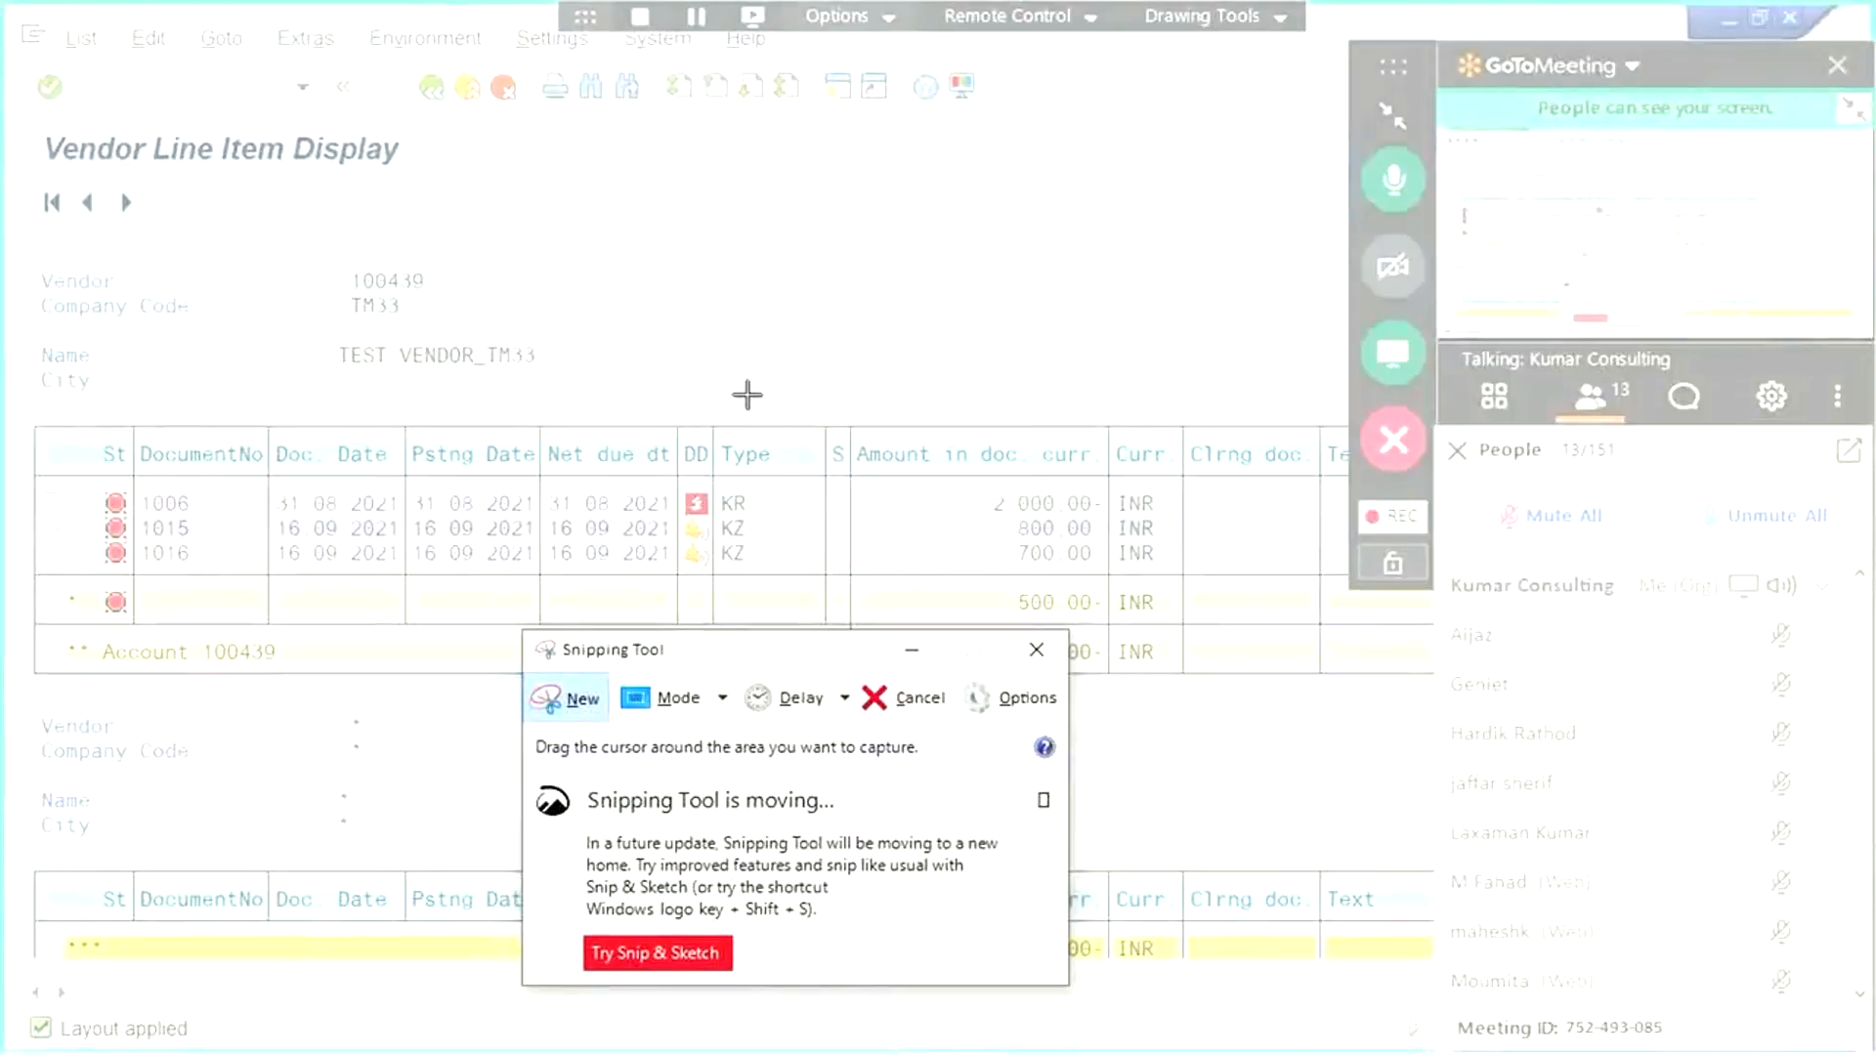
{"action": "left_click_drag", "start_coordinate": [700, 402], "coordinate": [1206, 684]}
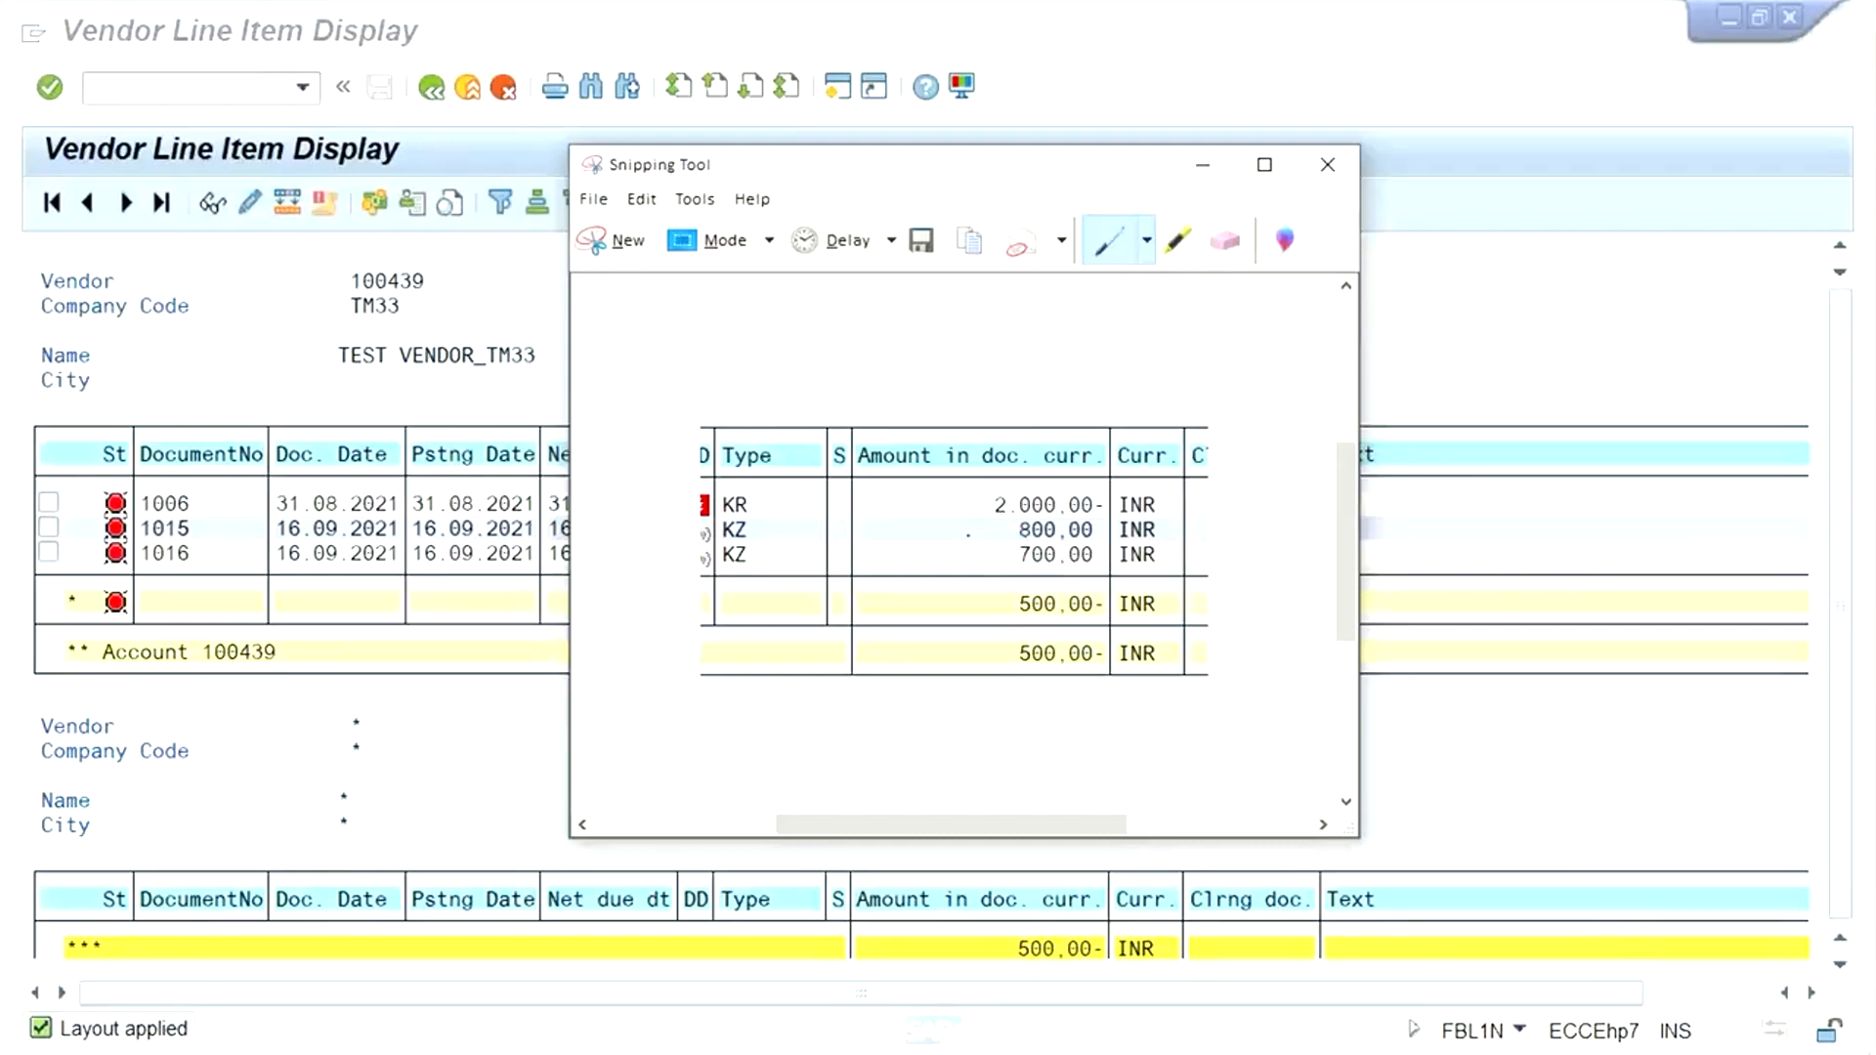
{"action": "mouse_move", "coordinate": [952, 534]}
{"action": "left_mouse_down"}
{"action": "mouse_move", "coordinate": [1014, 535]}
{"action": "mouse_move", "coordinate": [1017, 565]}
{"action": "left_mouse_up"}
- Return to the F-53 payment header in SAP and set the document date to 16.09.2021
{"action": "mouse_move", "coordinate": [544, 1041]}
{"action": "mouse_move", "coordinate": [381, 1038]}
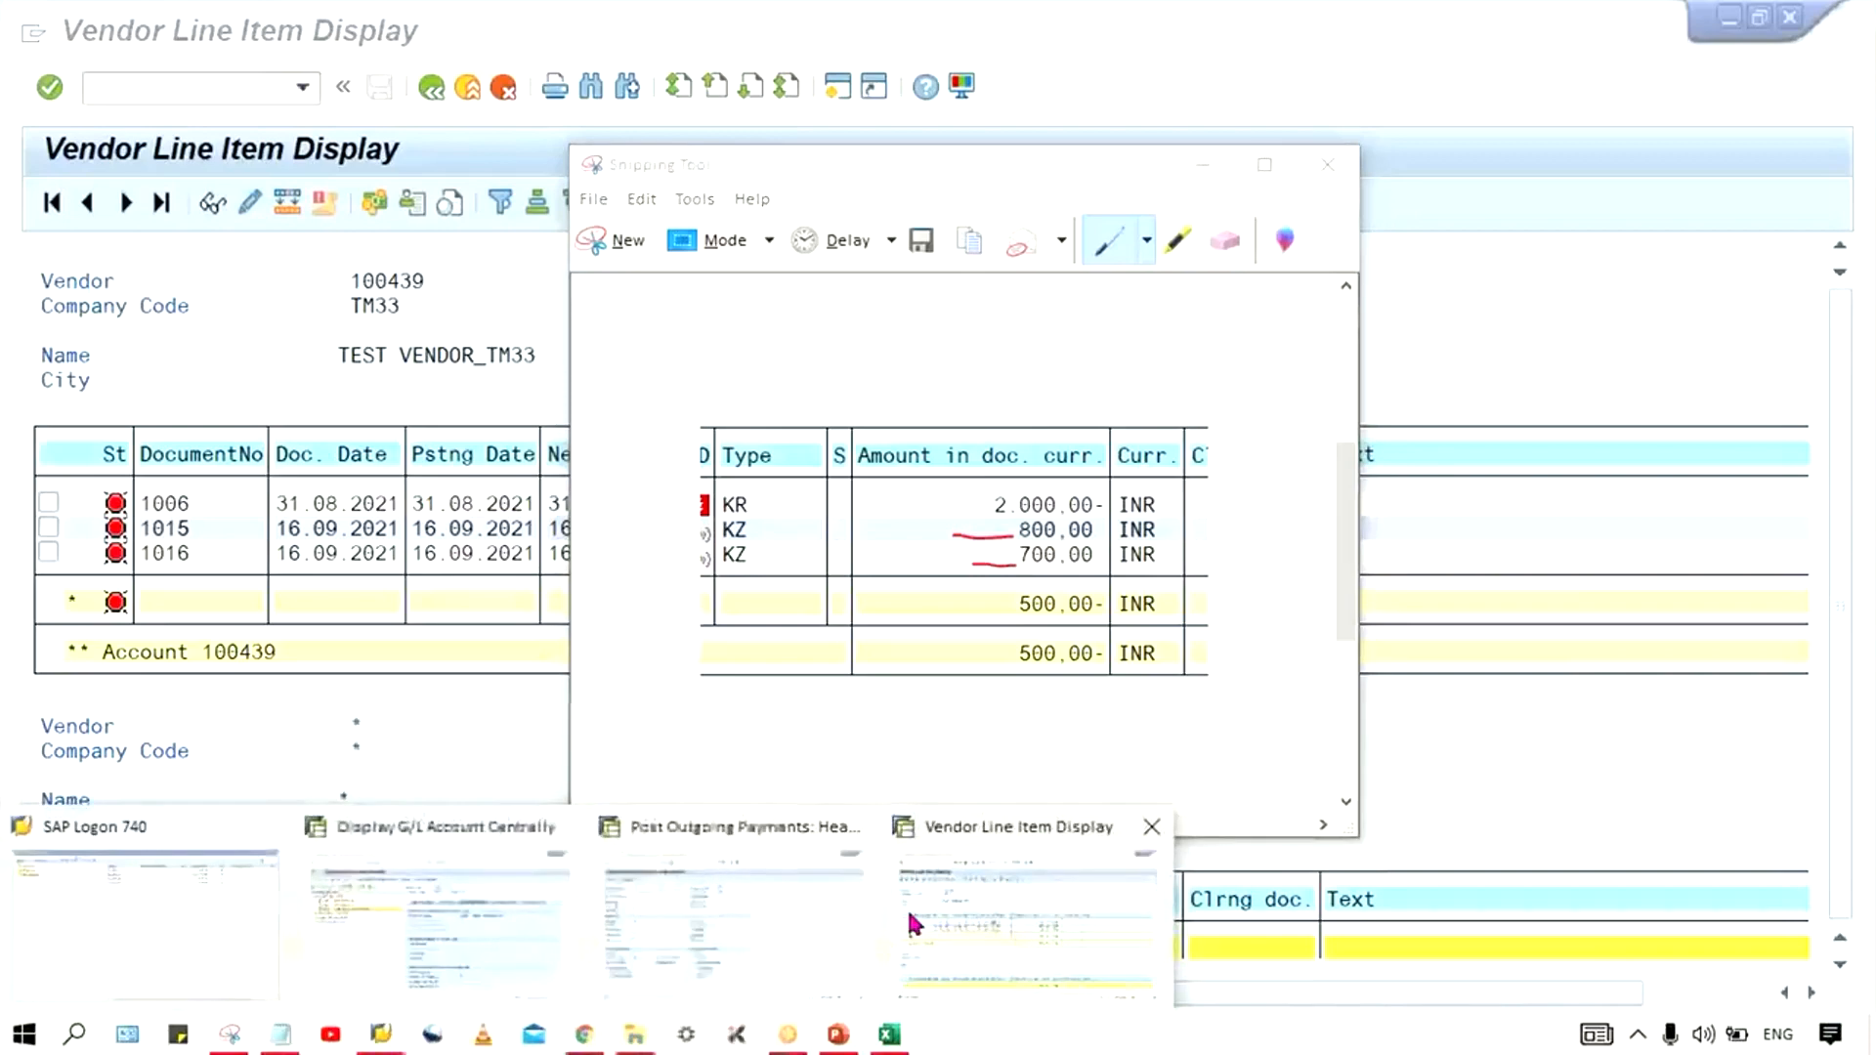
{"action": "left_click", "coordinate": [811, 942]}
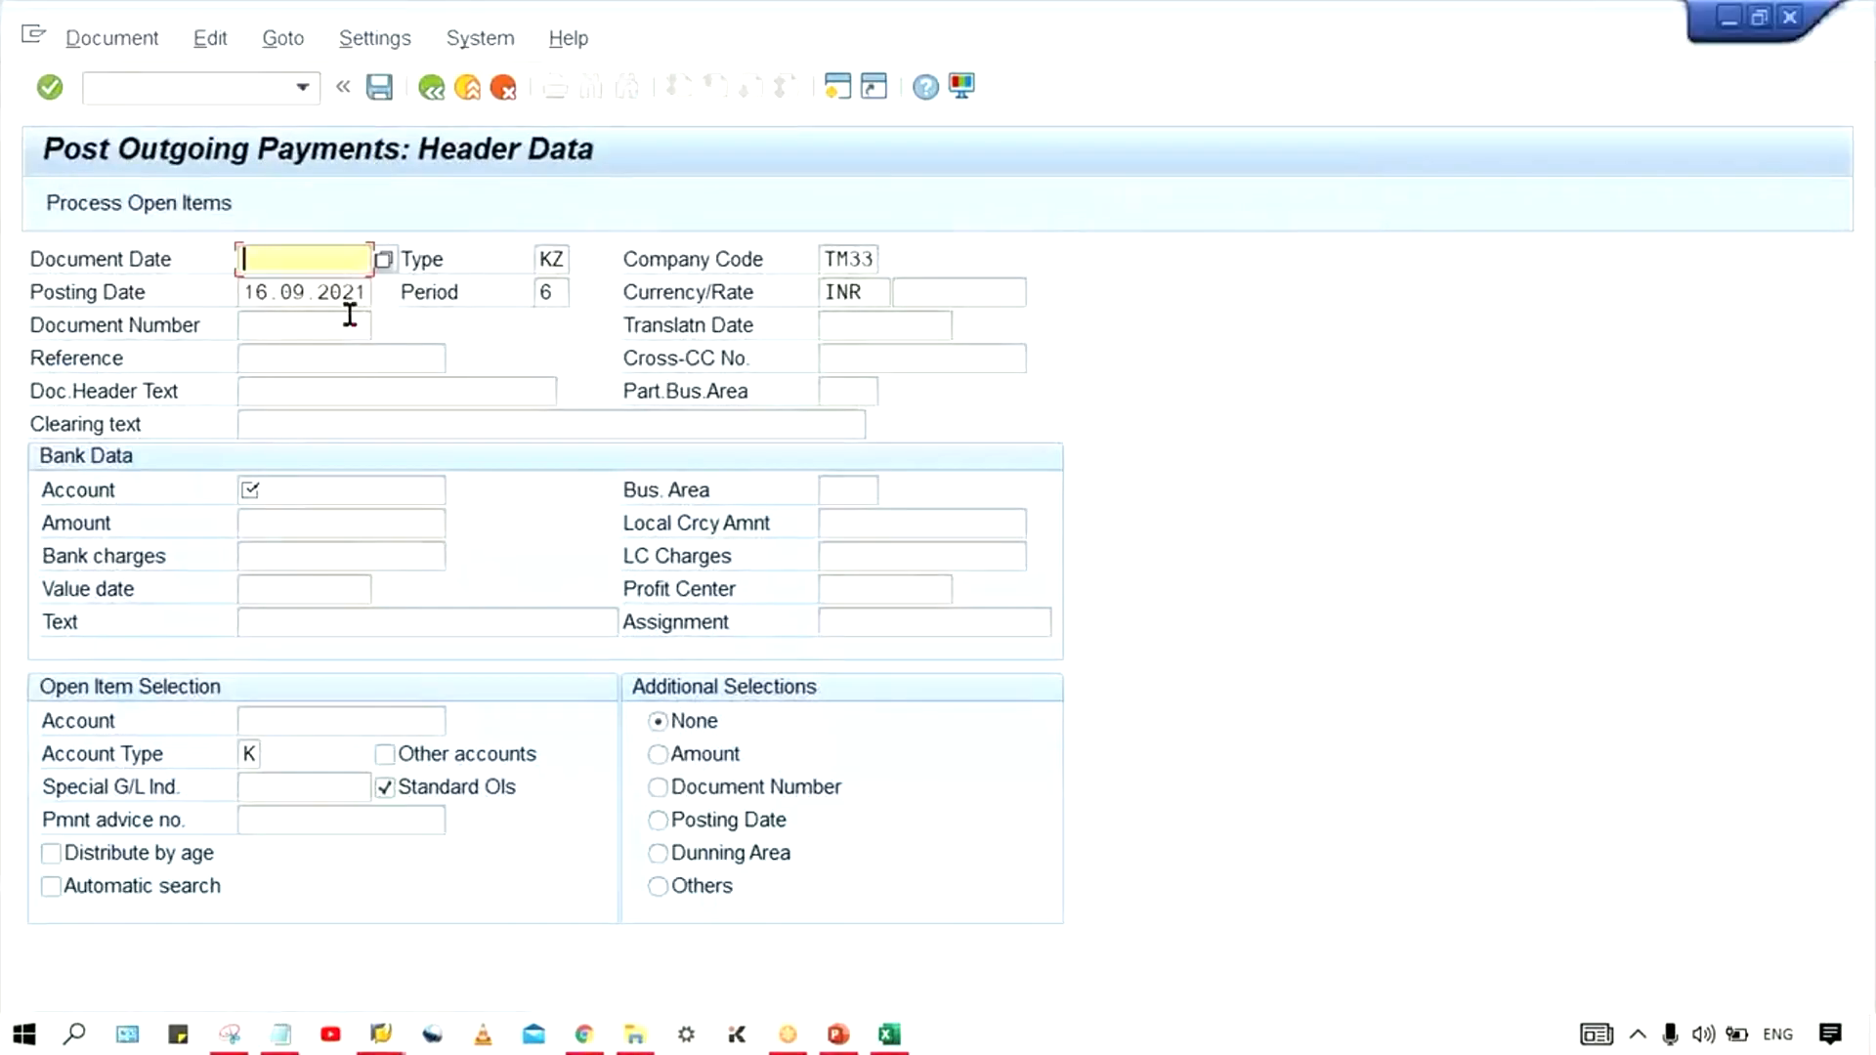
{"action": "key", "text": "alt+Tab"}
{"action": "key", "text": "alt+Tab"}
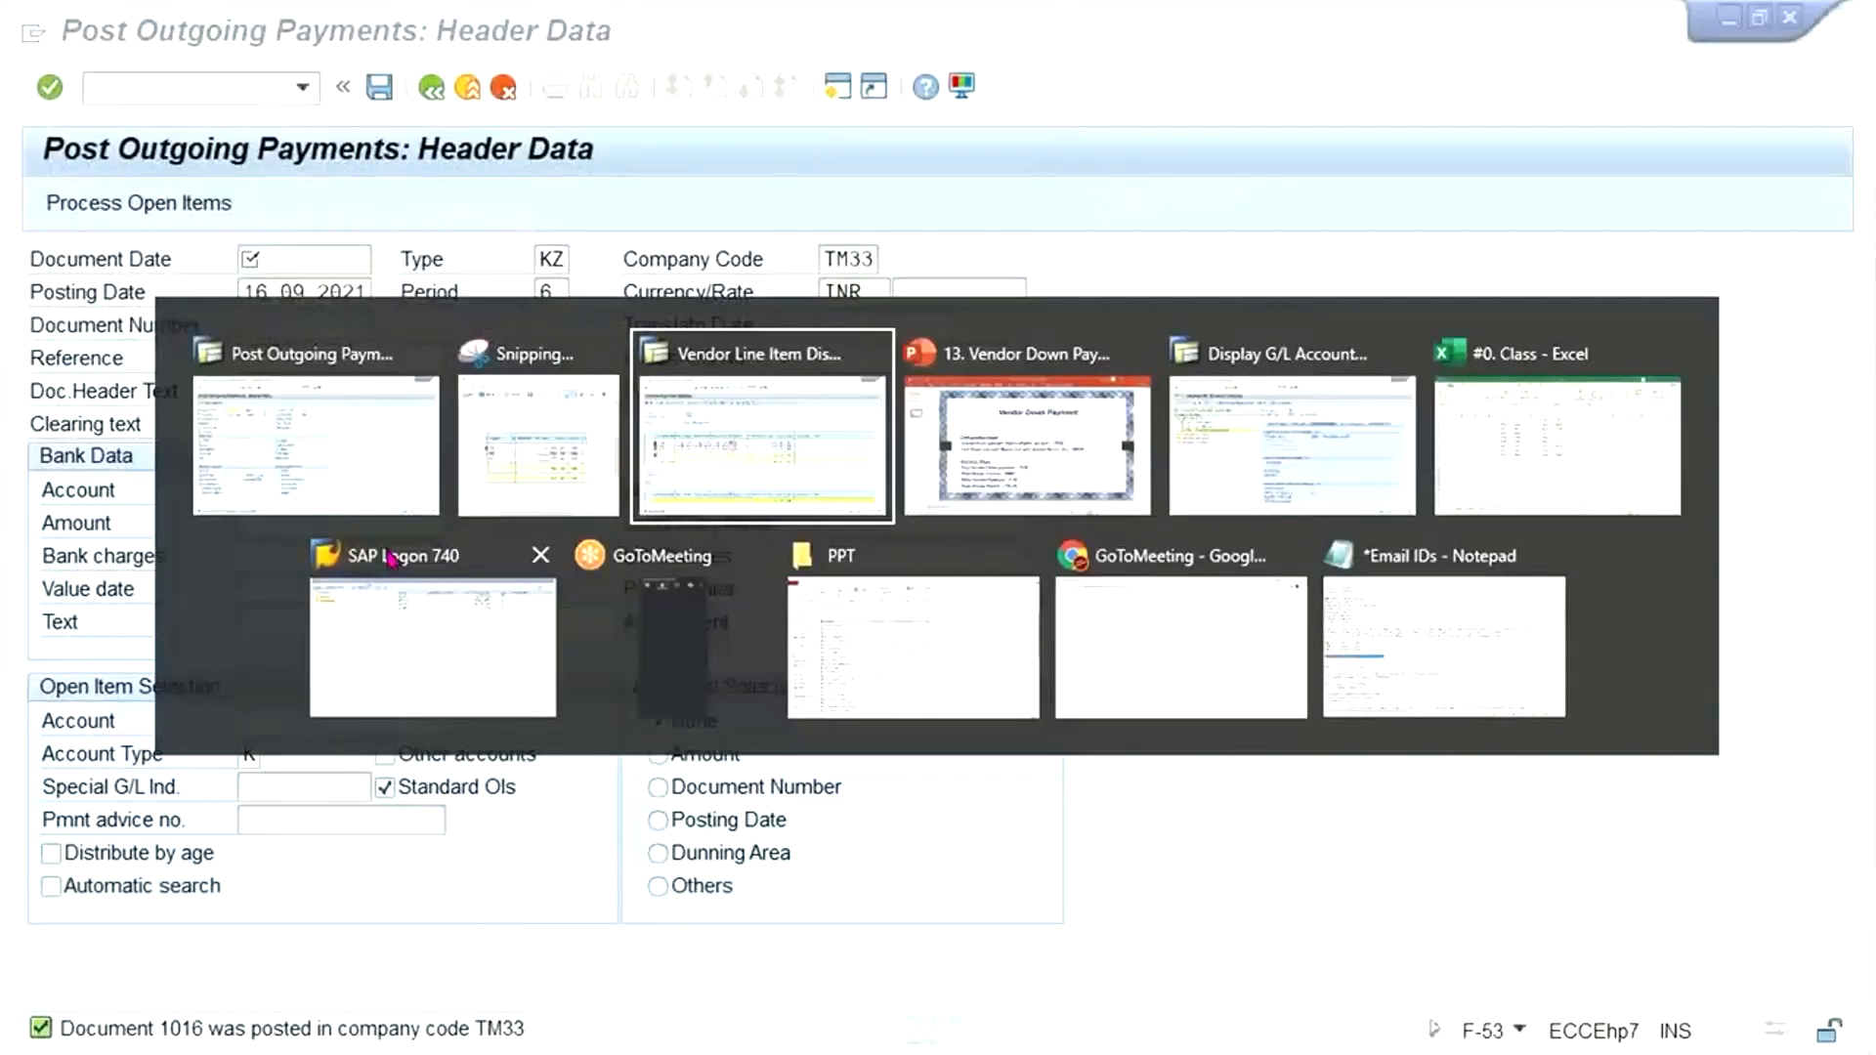
{"action": "key", "text": "alt+Tab"}
{"action": "left_click", "coordinate": [306, 260]}
{"action": "left_click", "coordinate": [306, 359]}
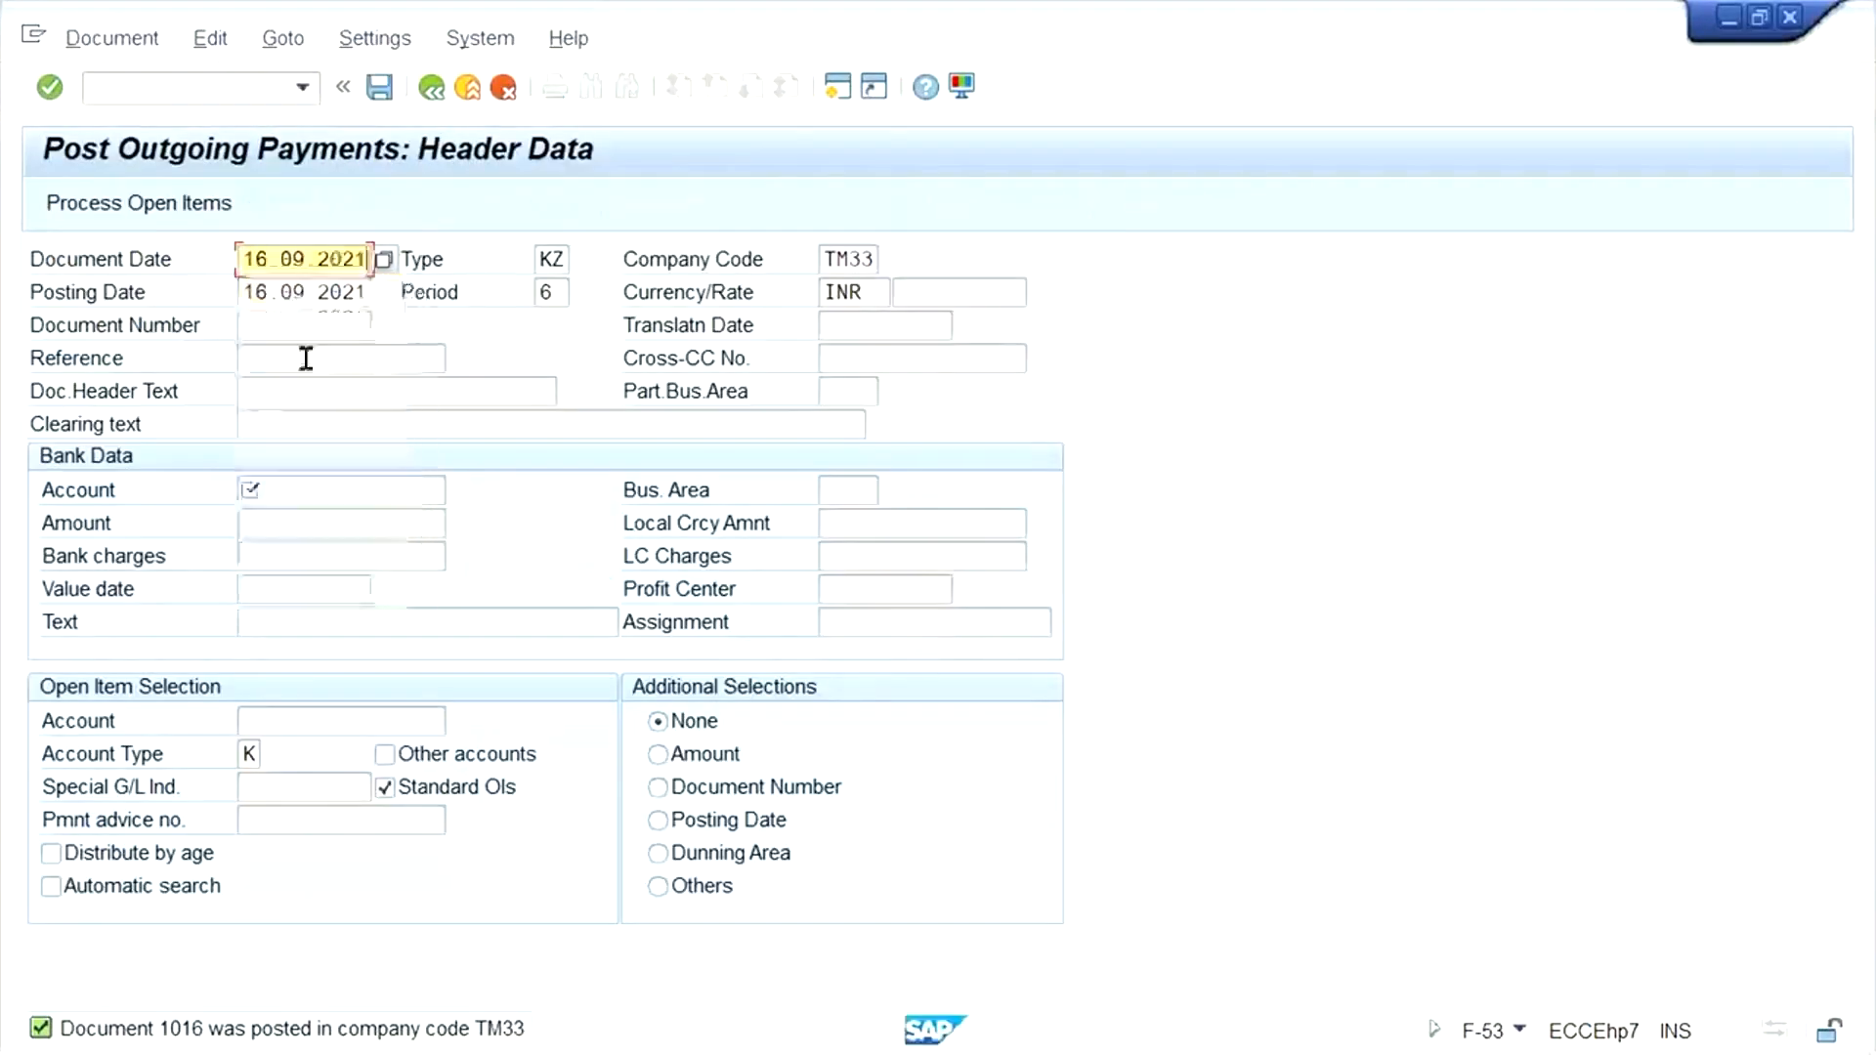
- Set the bank data to the HDFC bank G/L account with an amount of 500
{"action": "left_click", "coordinate": [303, 498]}
{"action": "left_click", "coordinate": [326, 533]}
{"action": "left_click_drag", "start_coordinate": [350, 491], "coordinate": [250, 491]}
{"action": "type", "text": "1"}
{"action": "left_click", "coordinate": [300, 519]}
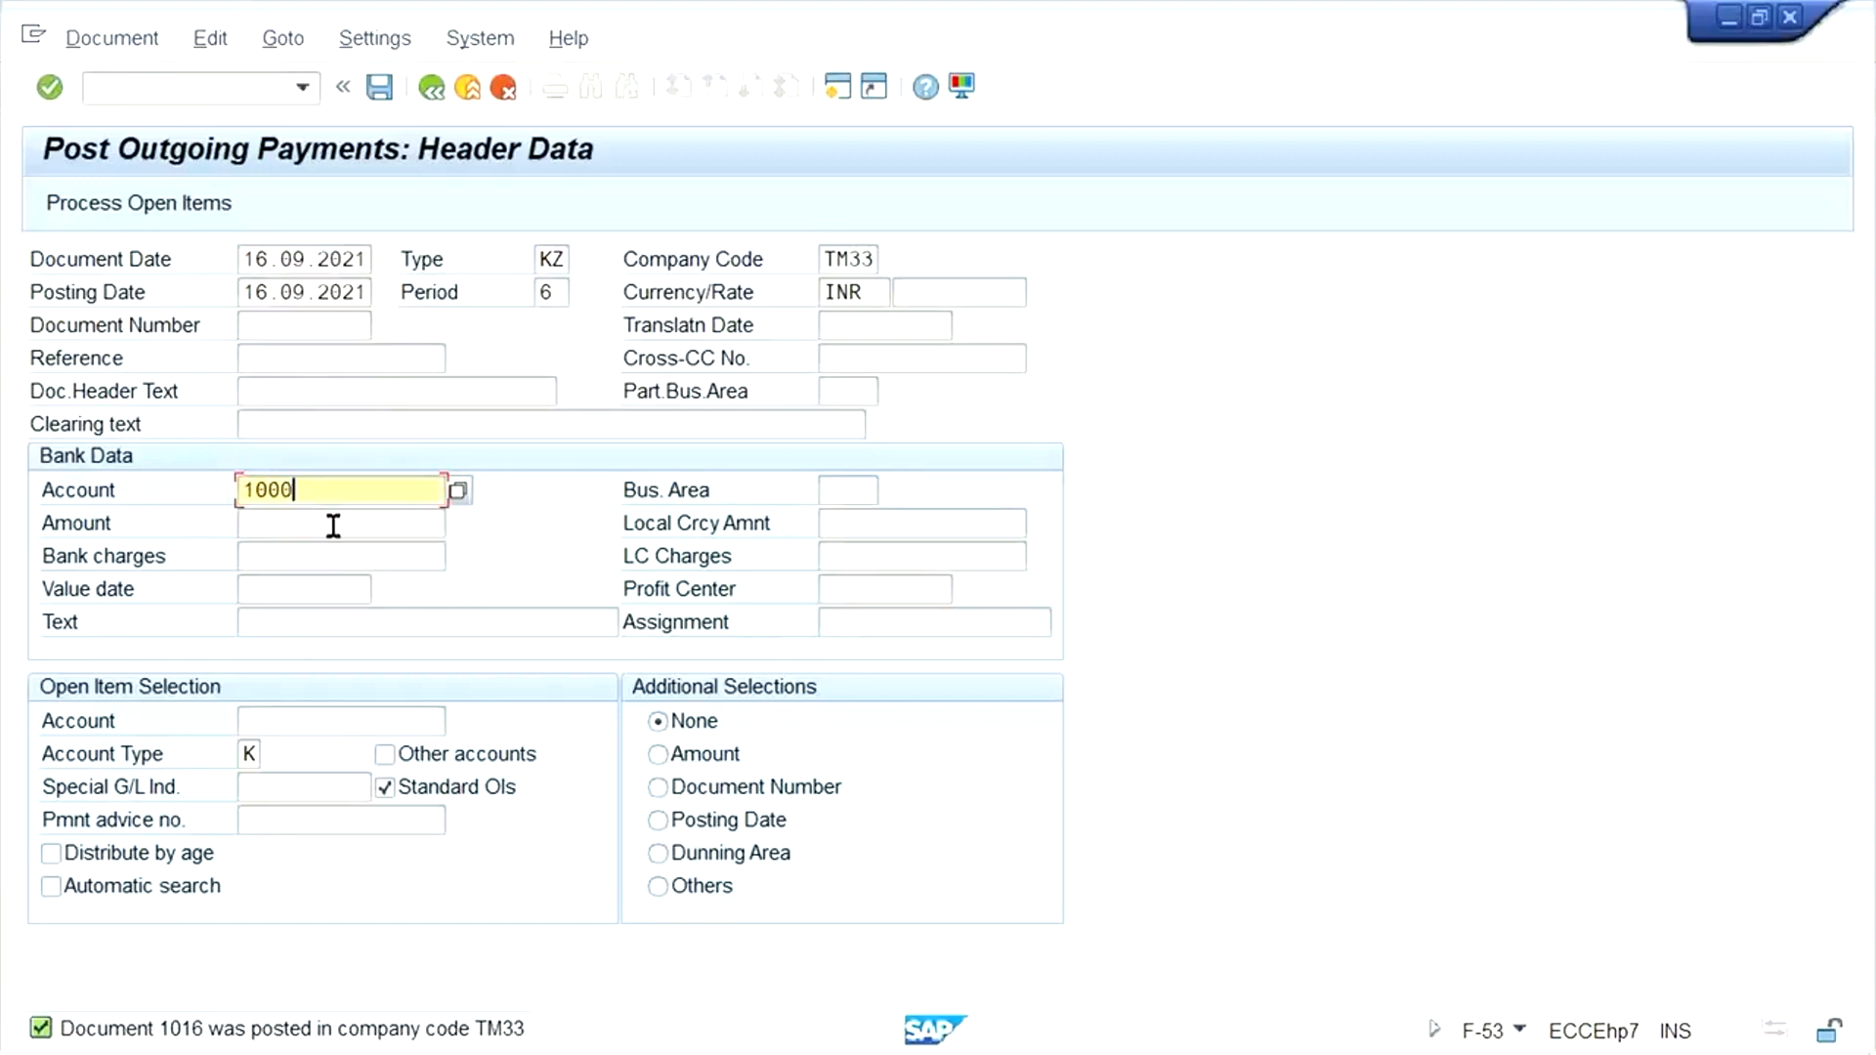
{"action": "left_click", "coordinate": [264, 527]}
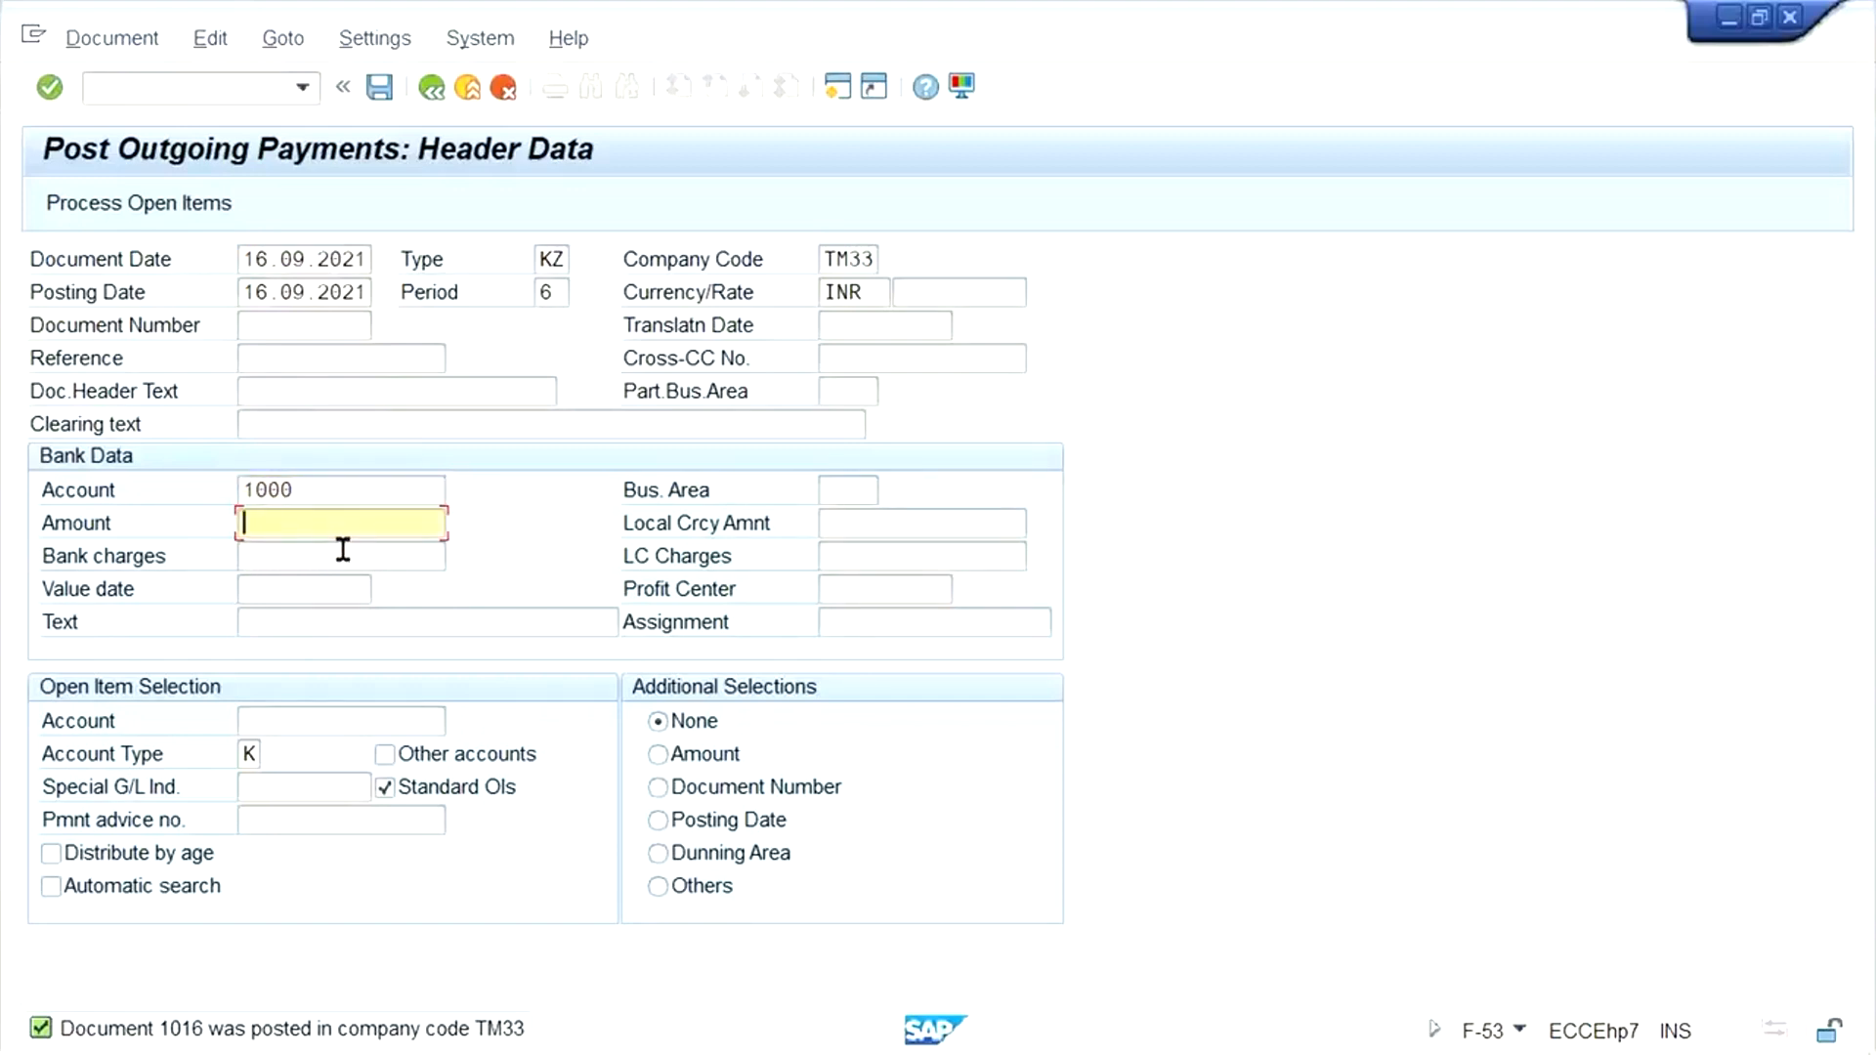
{"action": "left_click", "coordinate": [354, 518]}
{"action": "left_click", "coordinate": [302, 524]}
{"action": "type", "text": "500"}
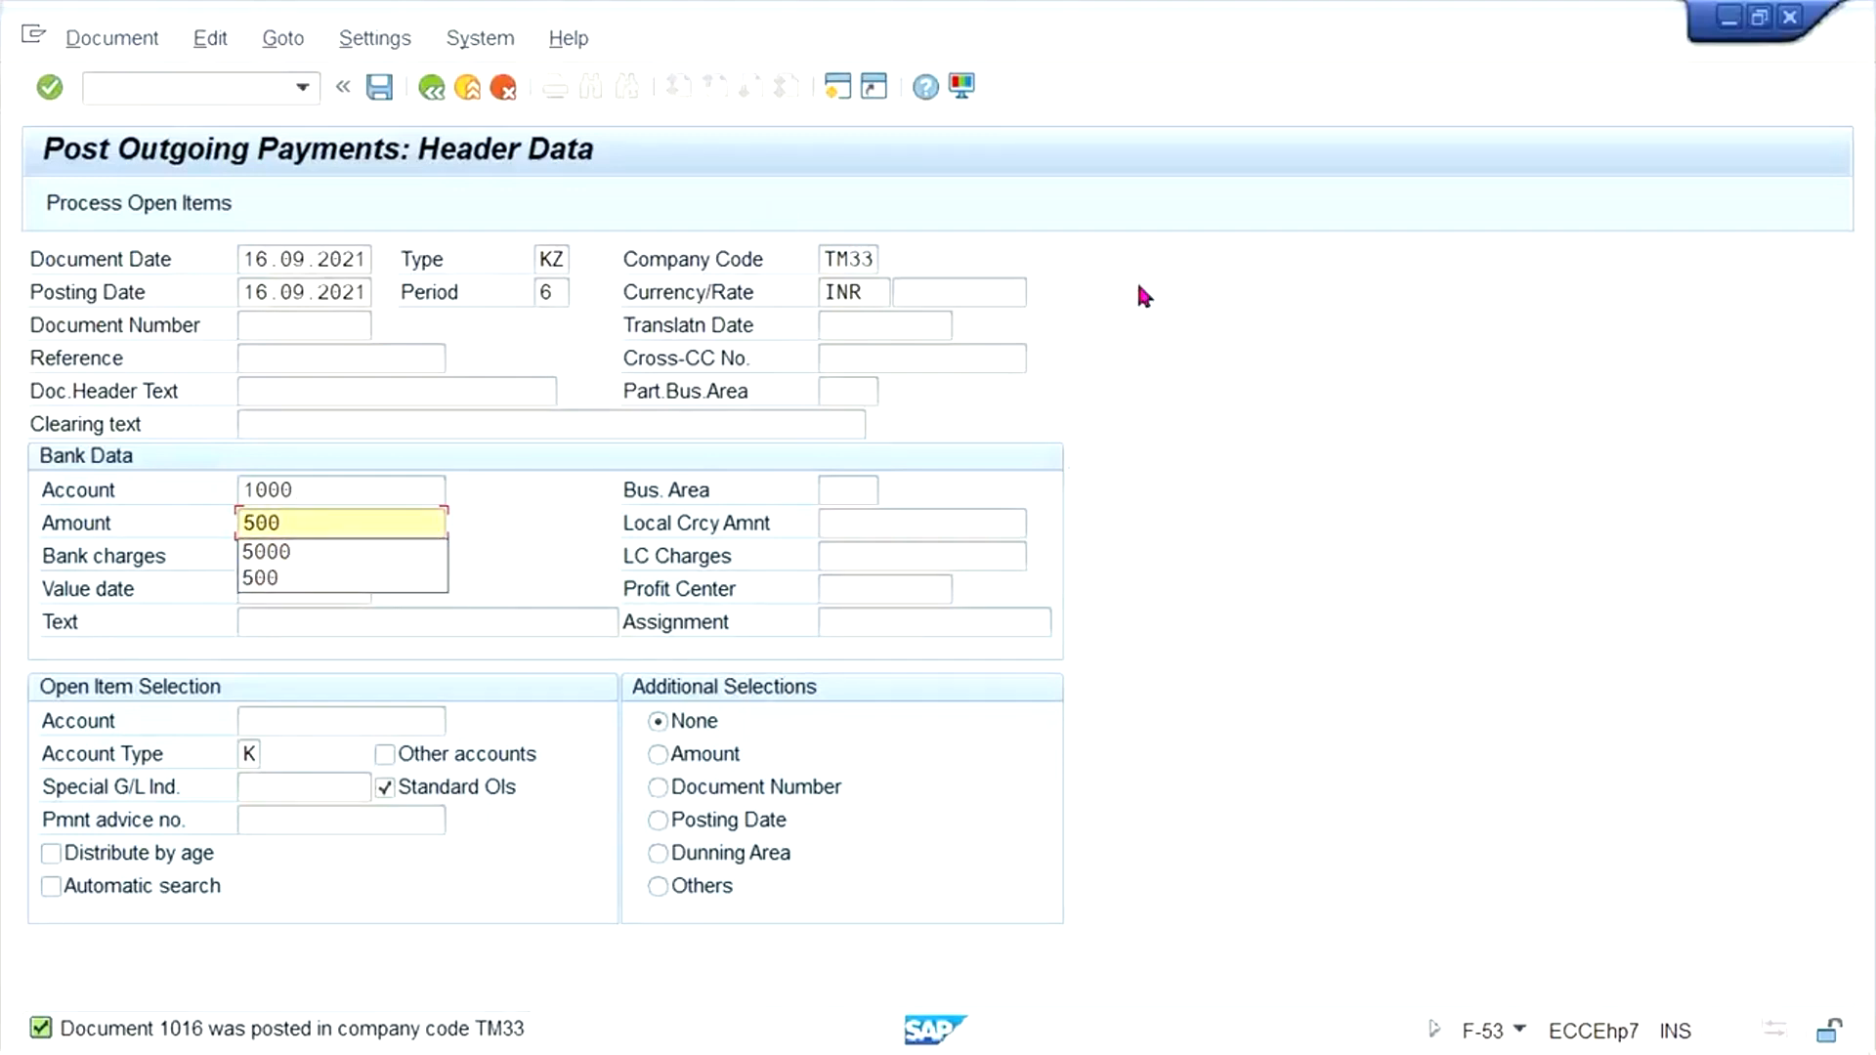
- Process the test vendor's open items for the 500 INR payment, and deactivate the 800 and 700 INR items
{"action": "left_click", "coordinate": [307, 713]}
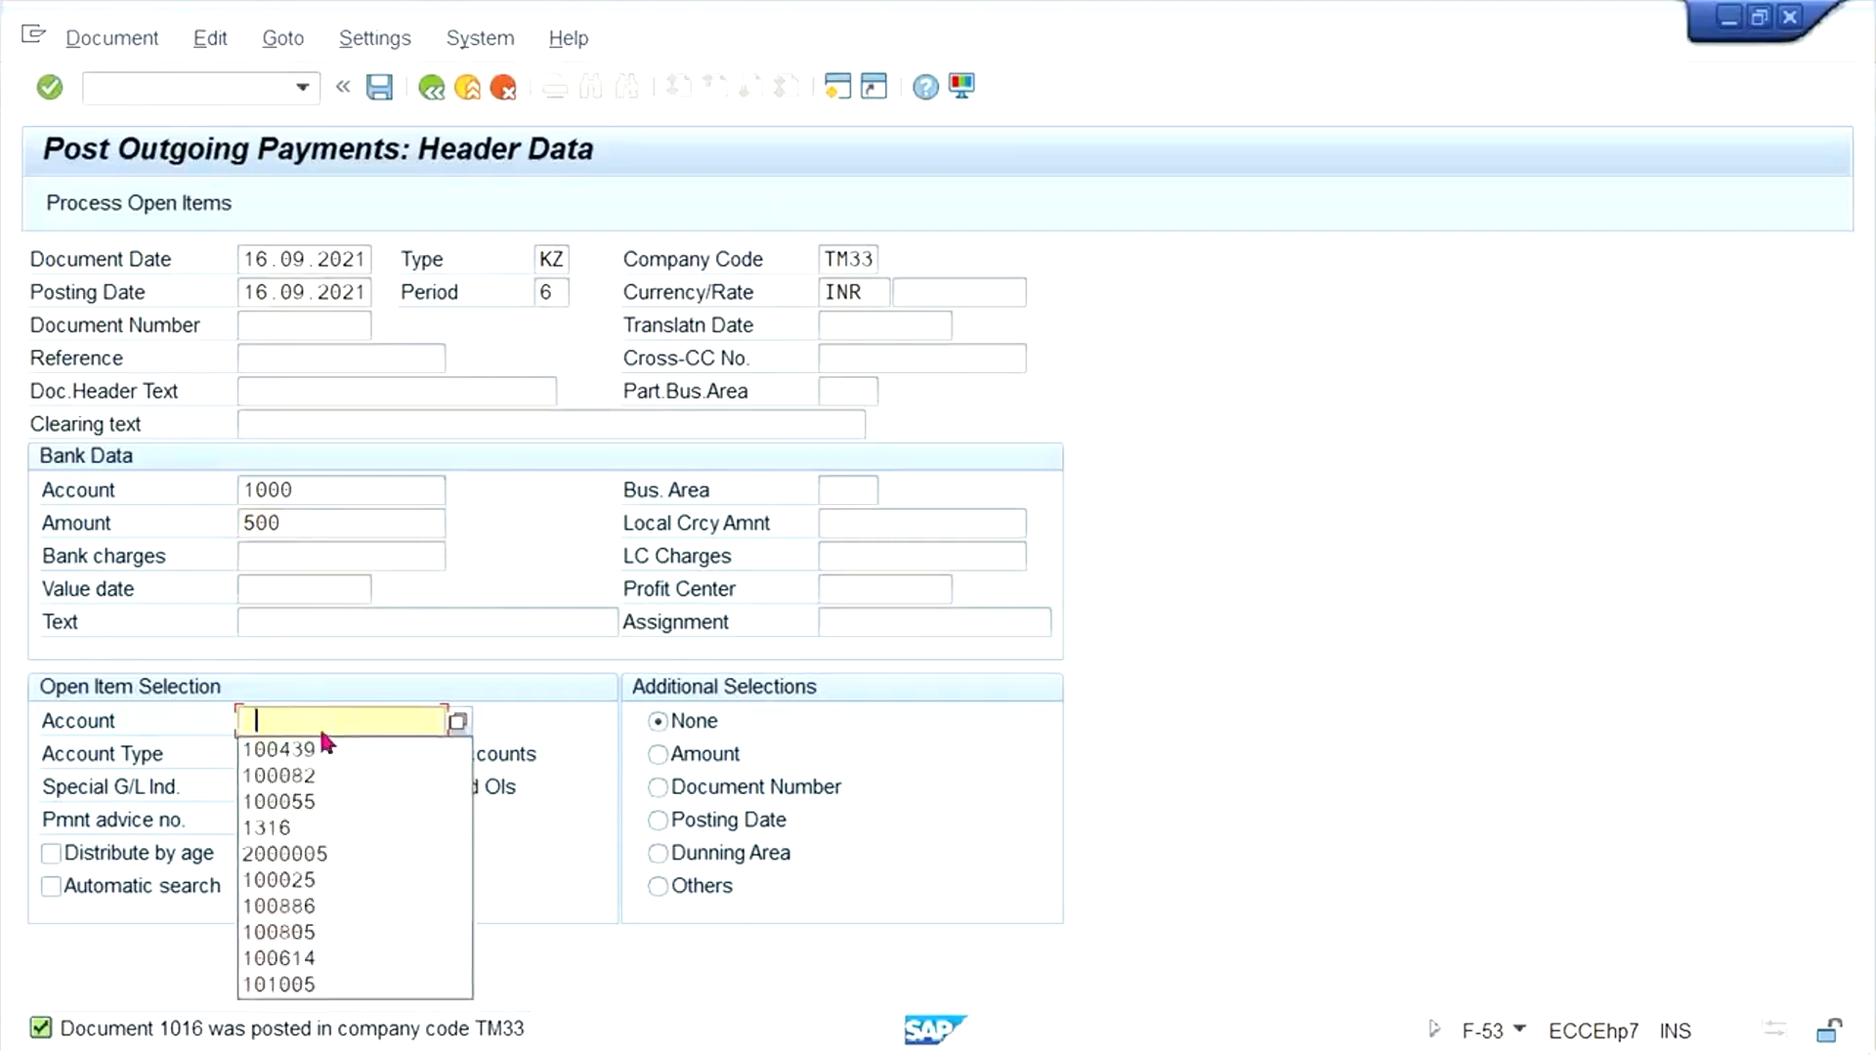
{"action": "left_click", "coordinate": [290, 748]}
{"action": "key", "text": "shift+F4"}
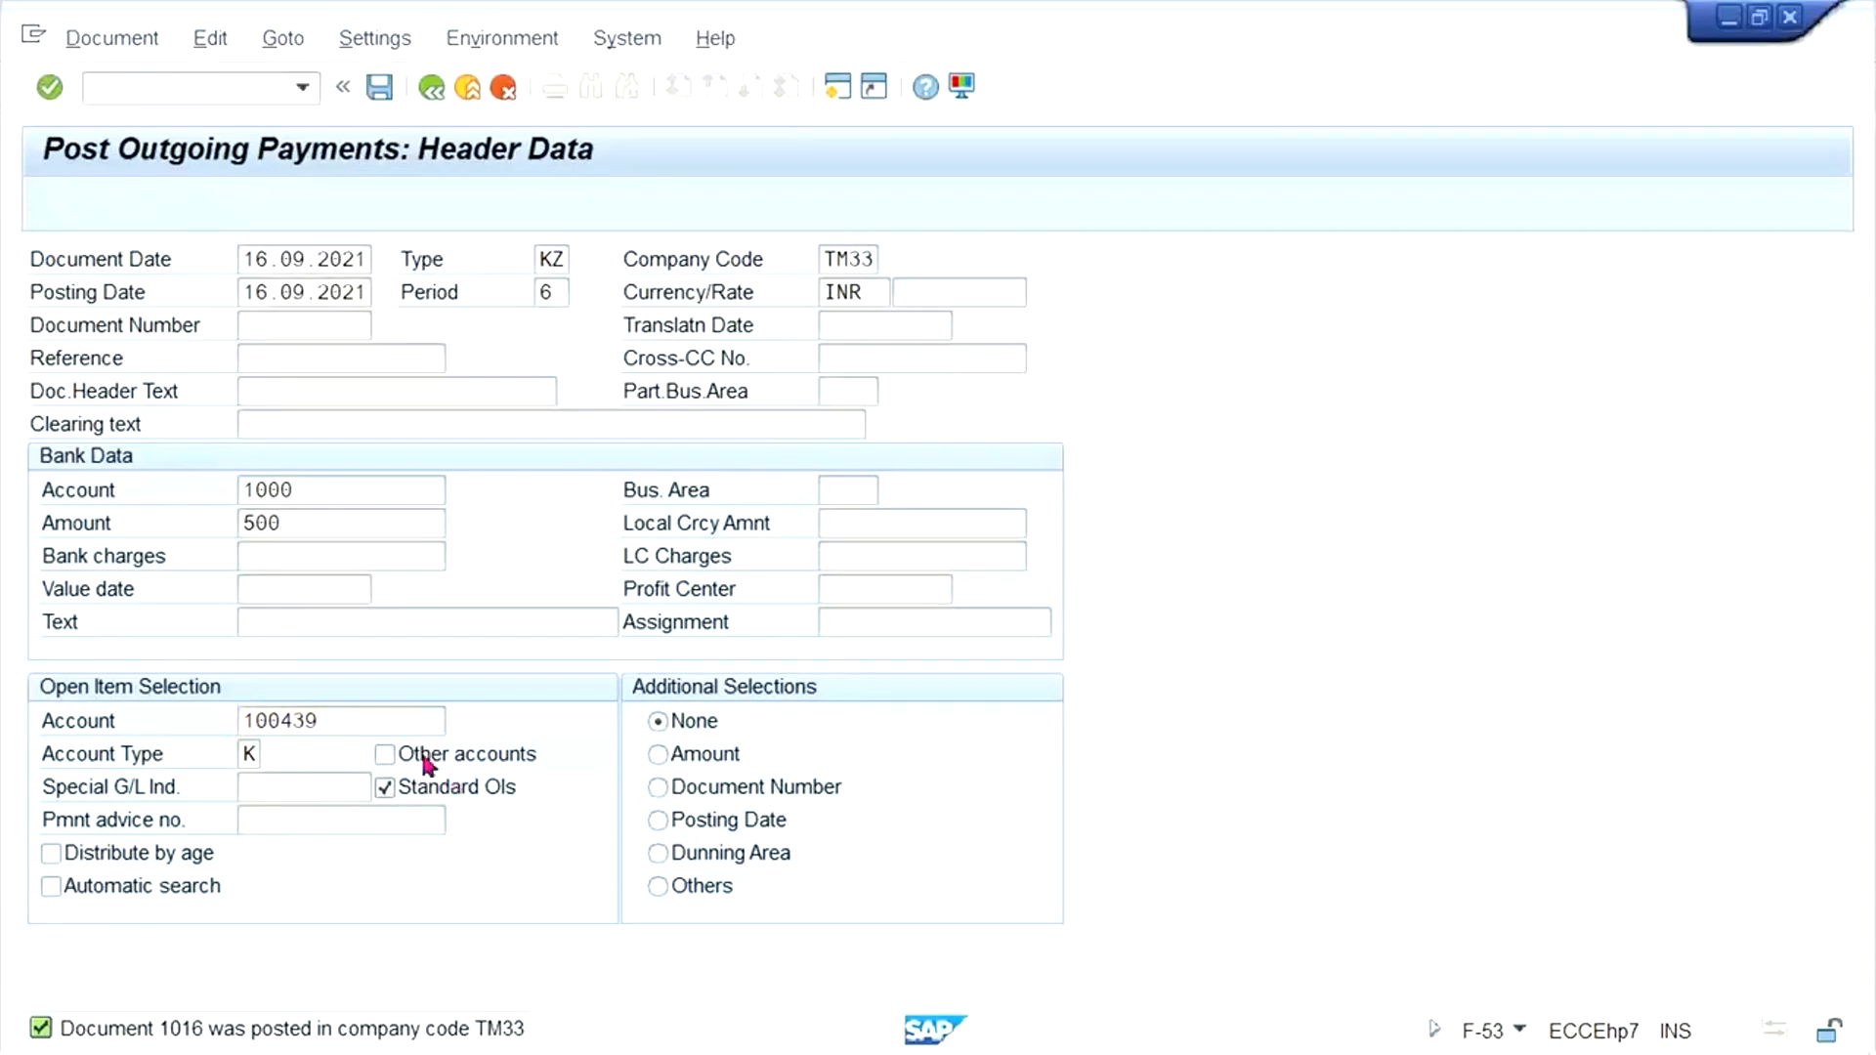
{"action": "double_click", "coordinate": [504, 458]}
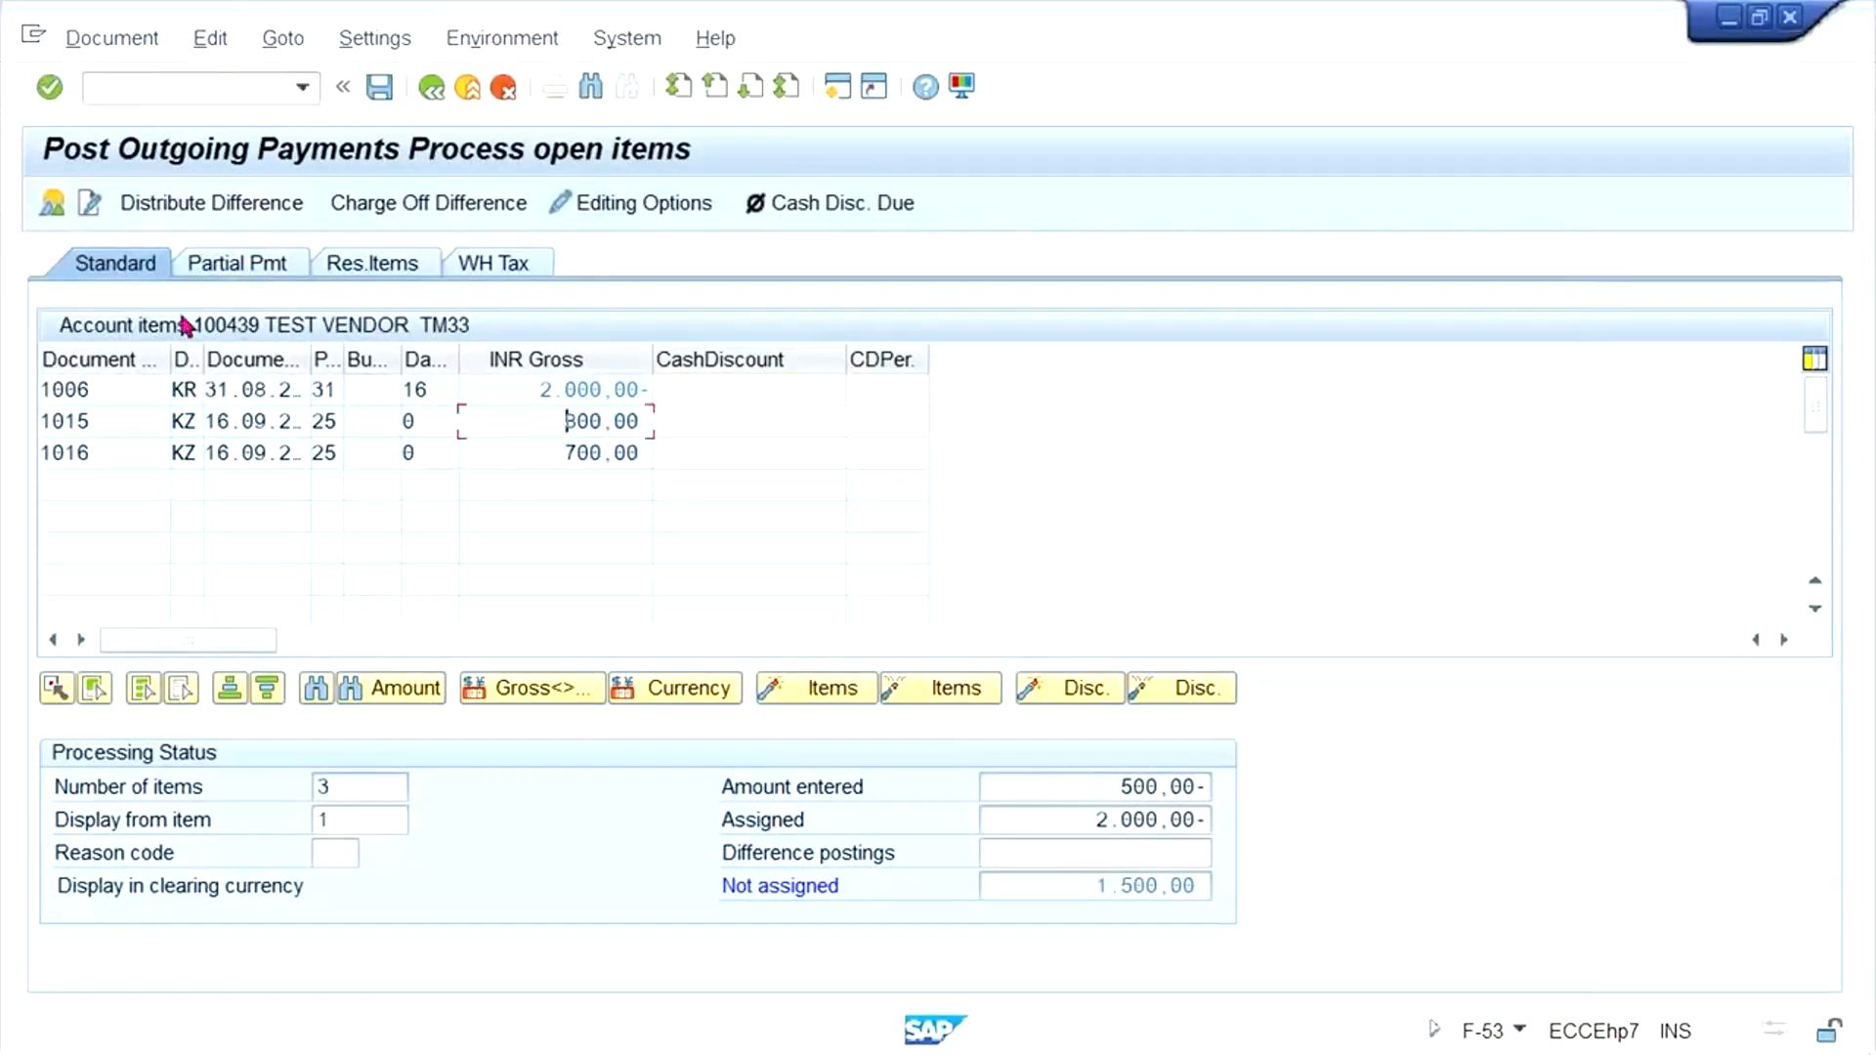
- Enter a partial payment of 500 against the 2000 INR invoice and post the payment document
{"action": "left_click", "coordinate": [215, 262]}
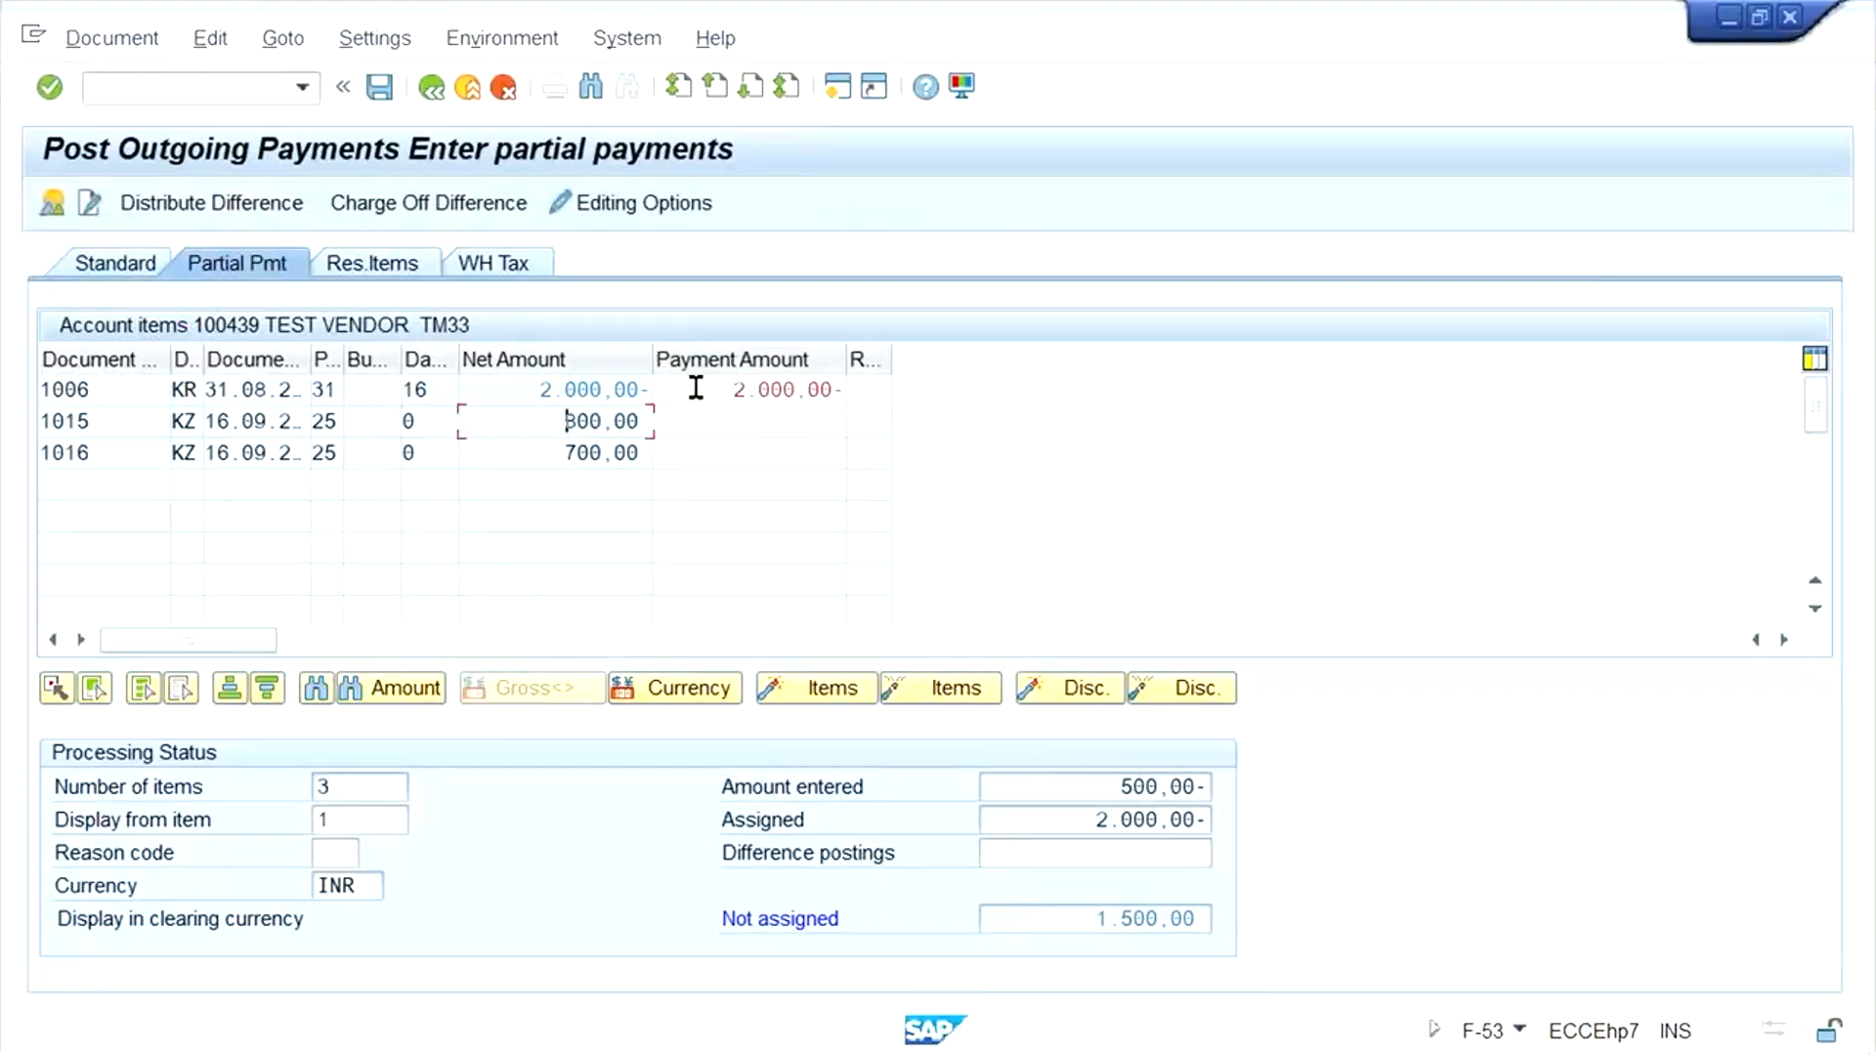
{"action": "double_click", "coordinate": [812, 390]}
{"action": "type", "text": "500"}
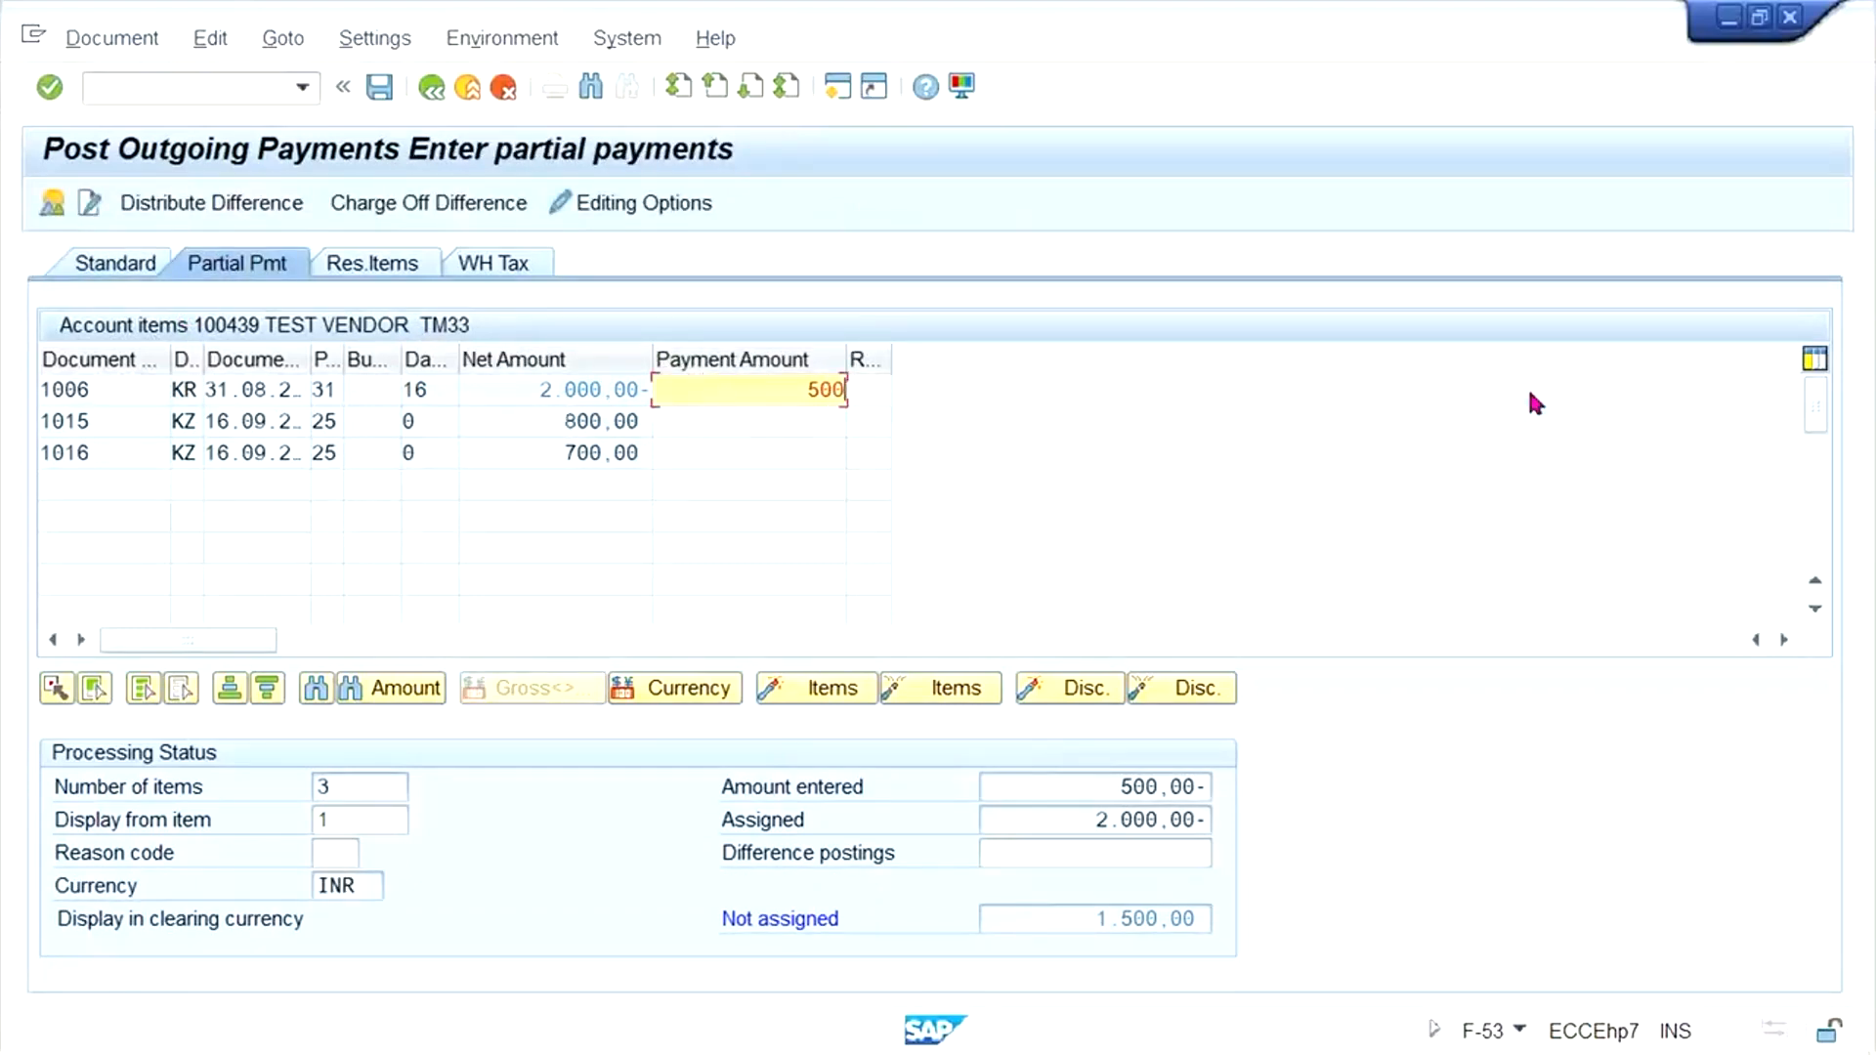
{"action": "key", "text": "Return"}
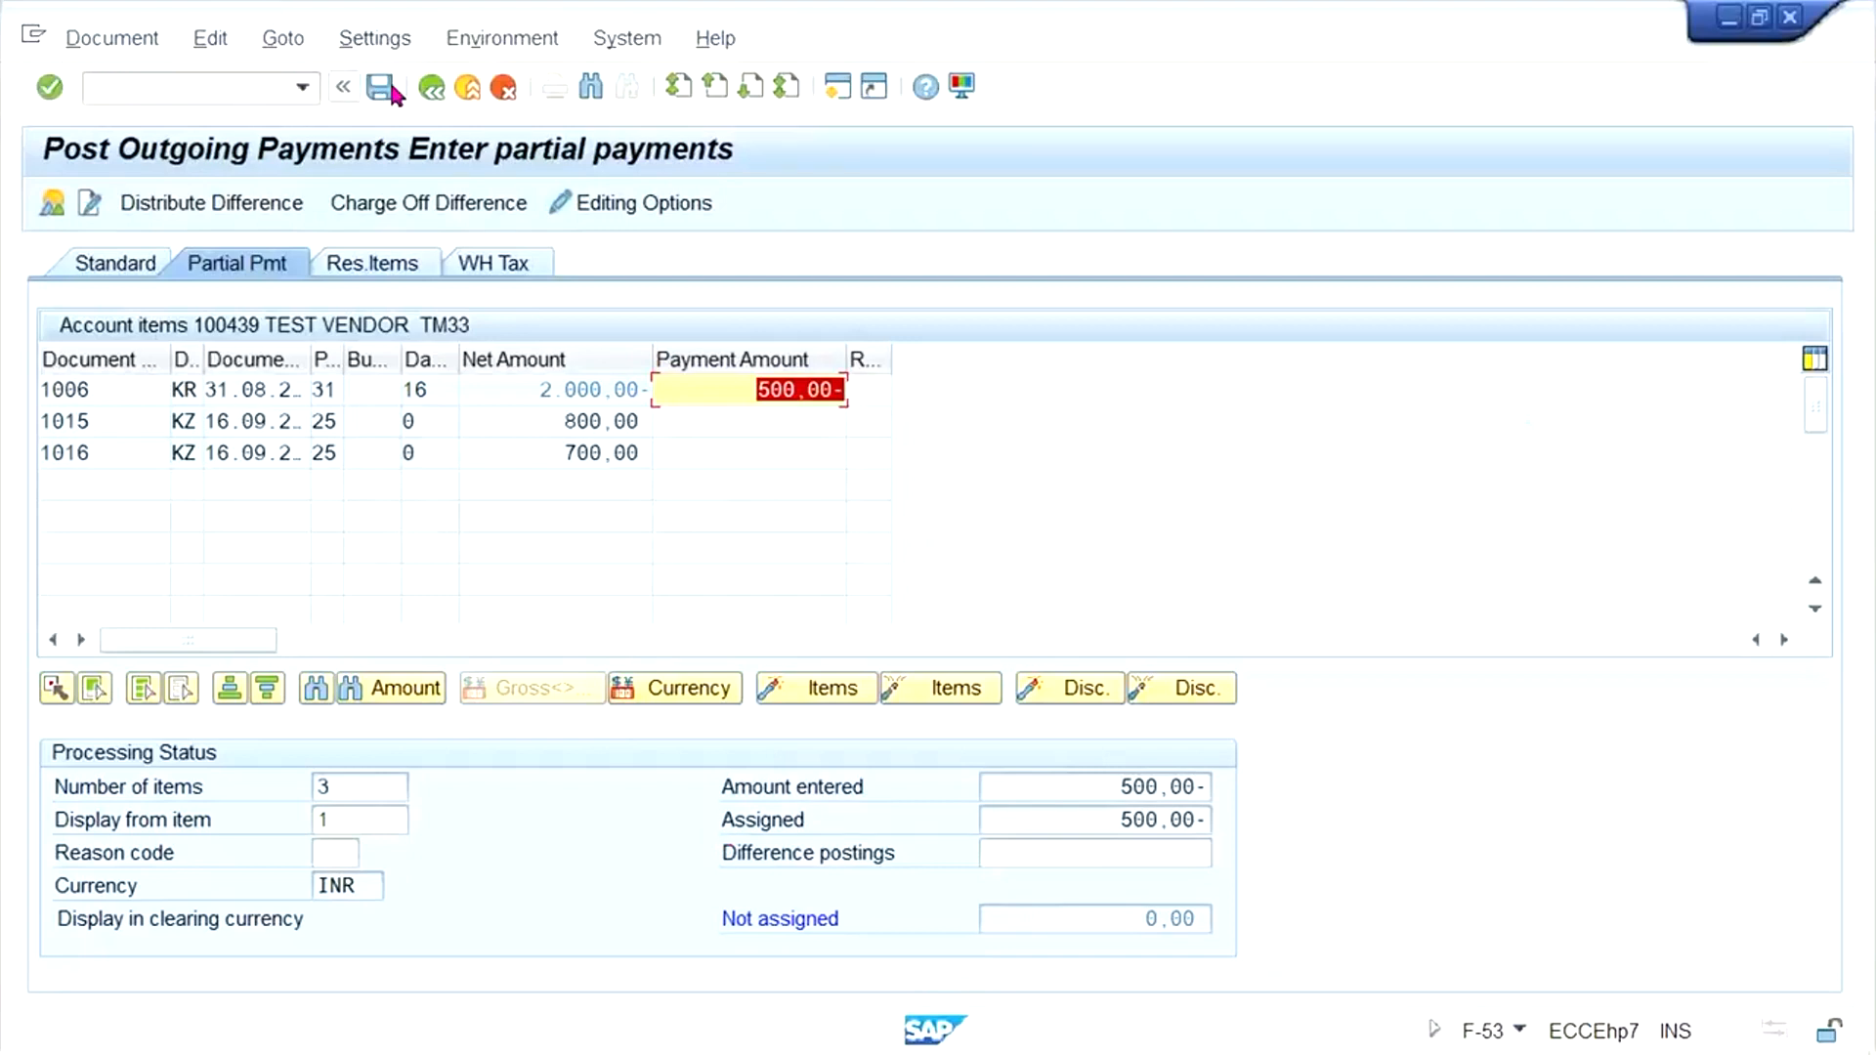
{"action": "key", "text": "ctrl+s"}
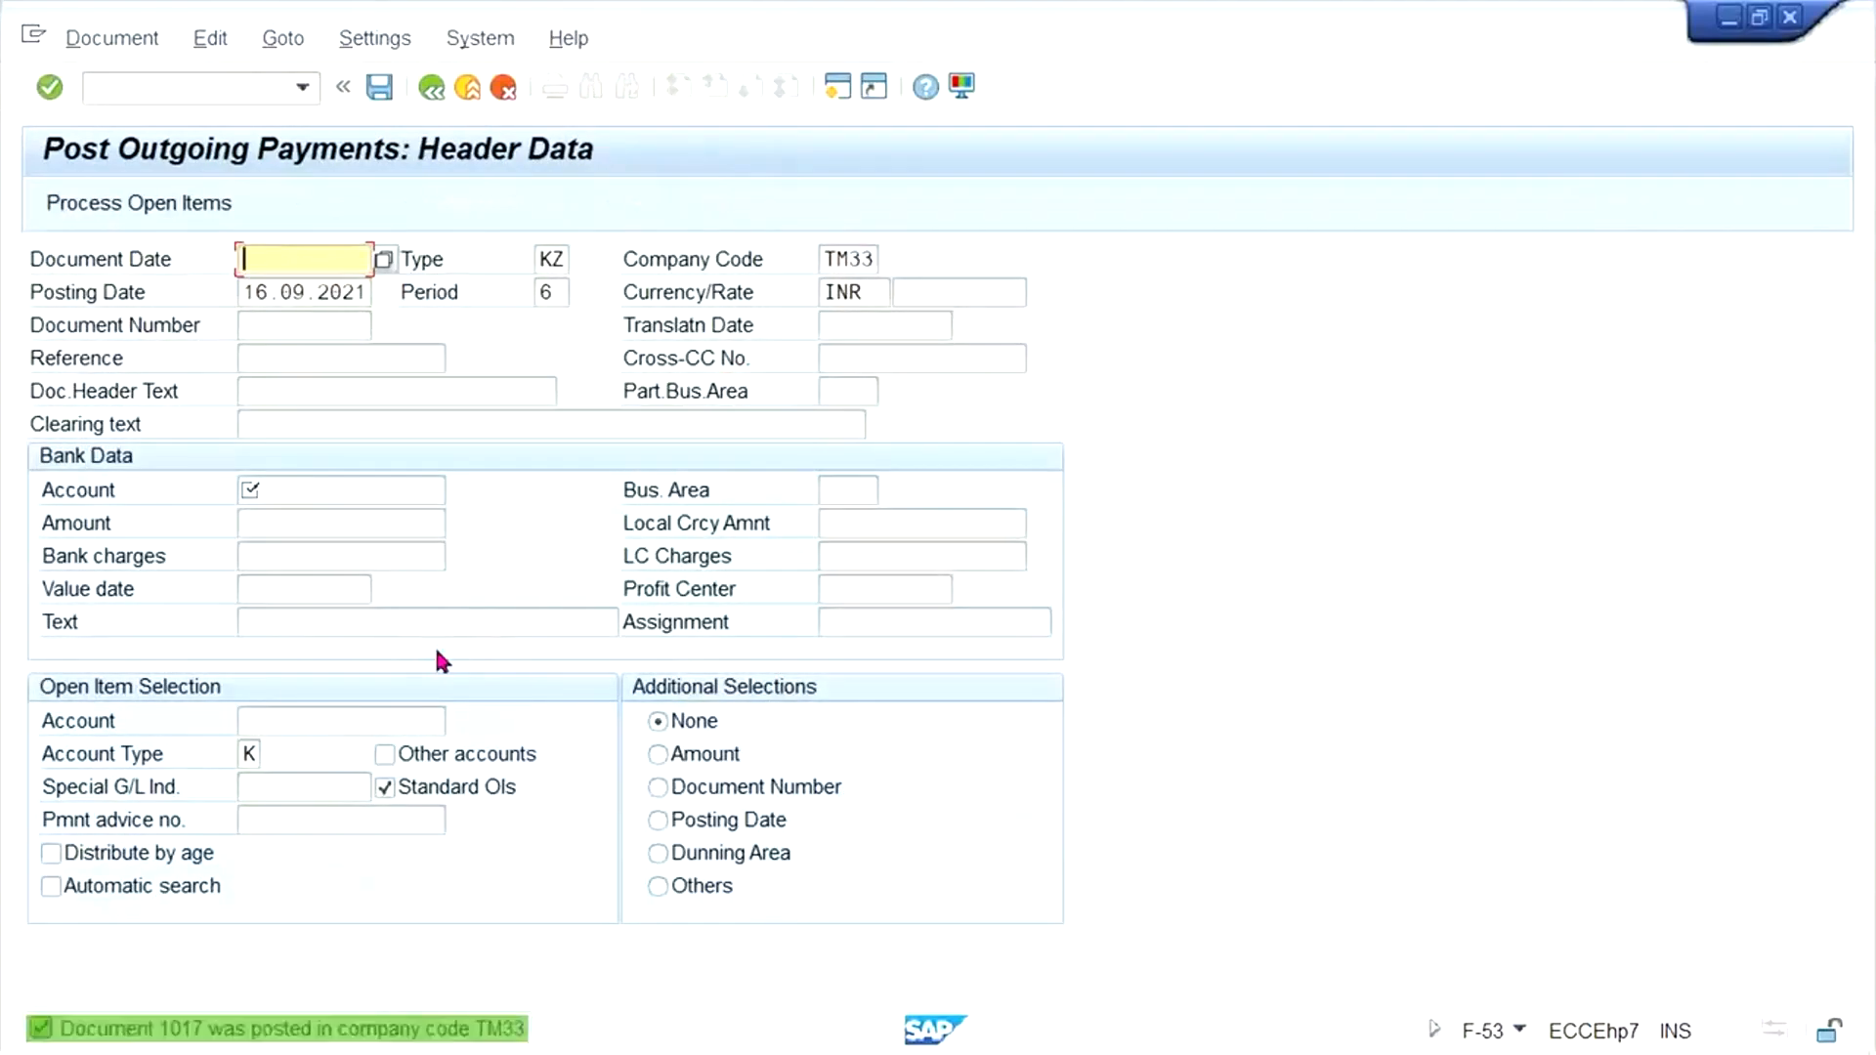
- Switch to the vendor line item session and display all items of the test vendor instead of only the open ones
{"action": "mouse_move", "coordinate": [410, 1037]}
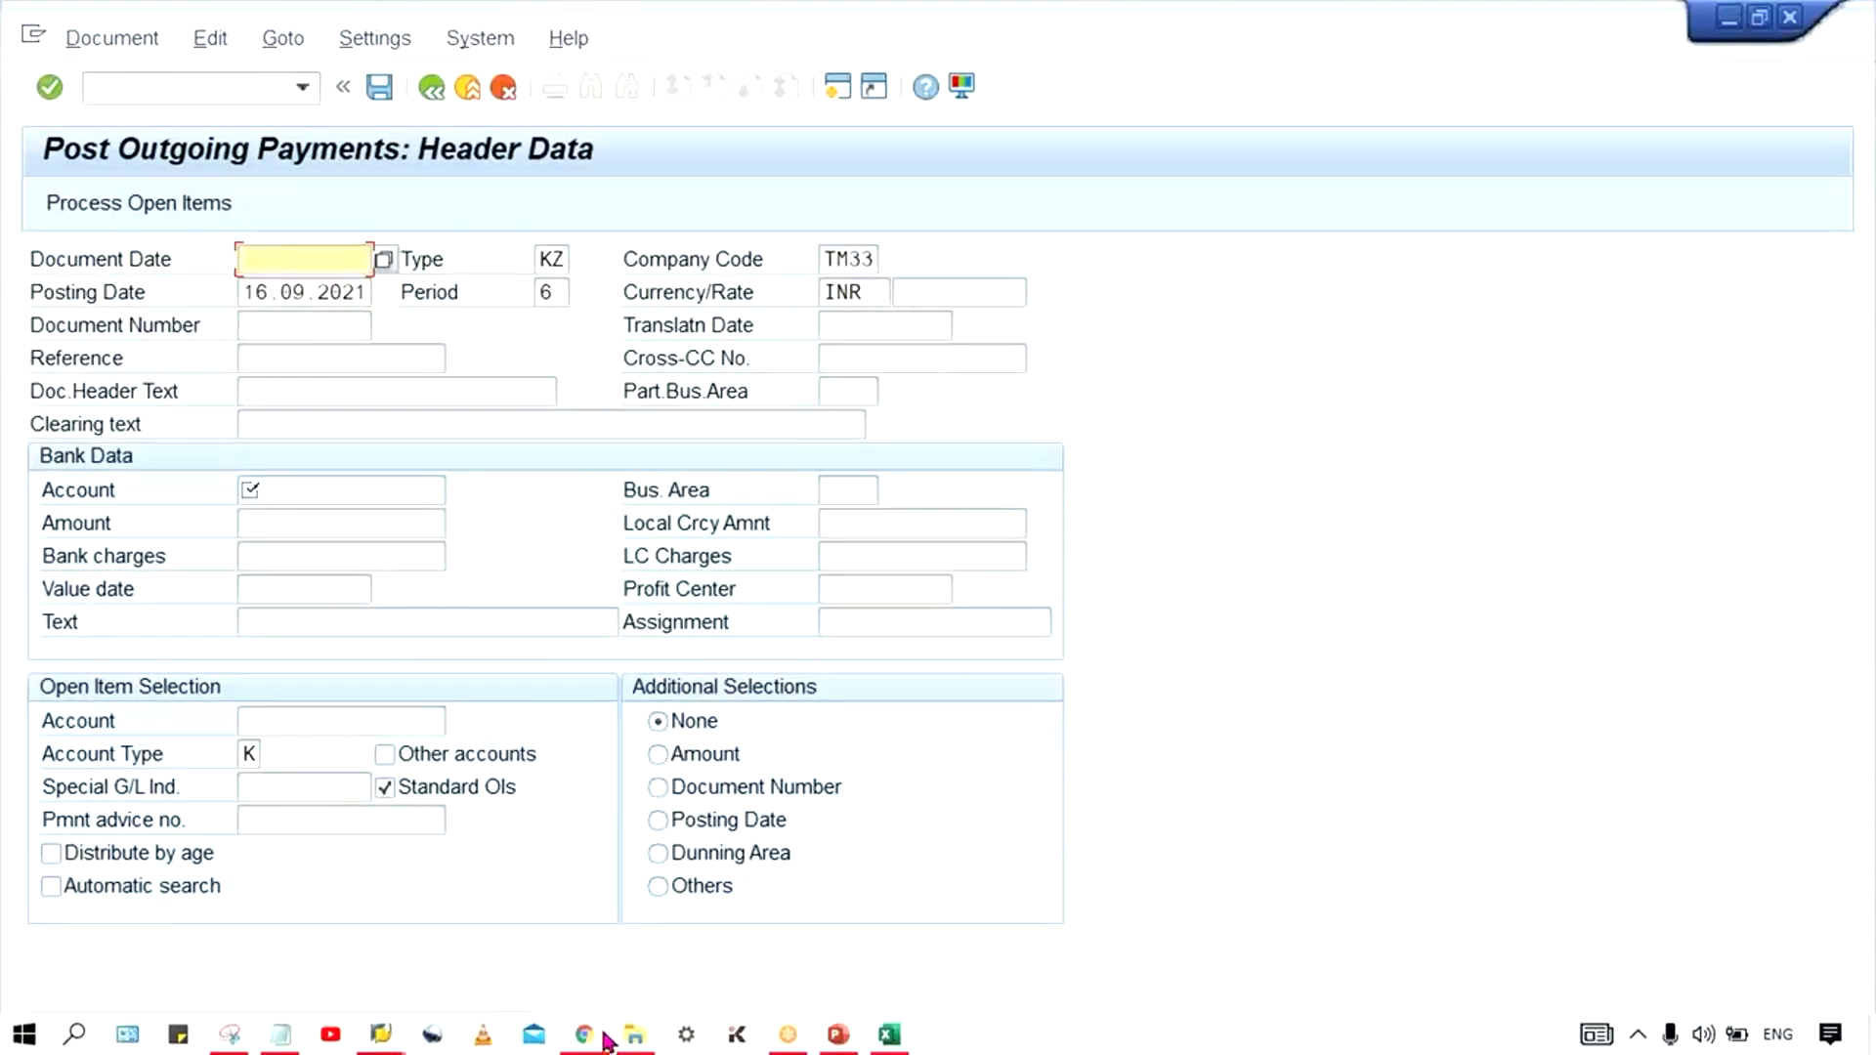
{"action": "mouse_move", "coordinate": [483, 1038]}
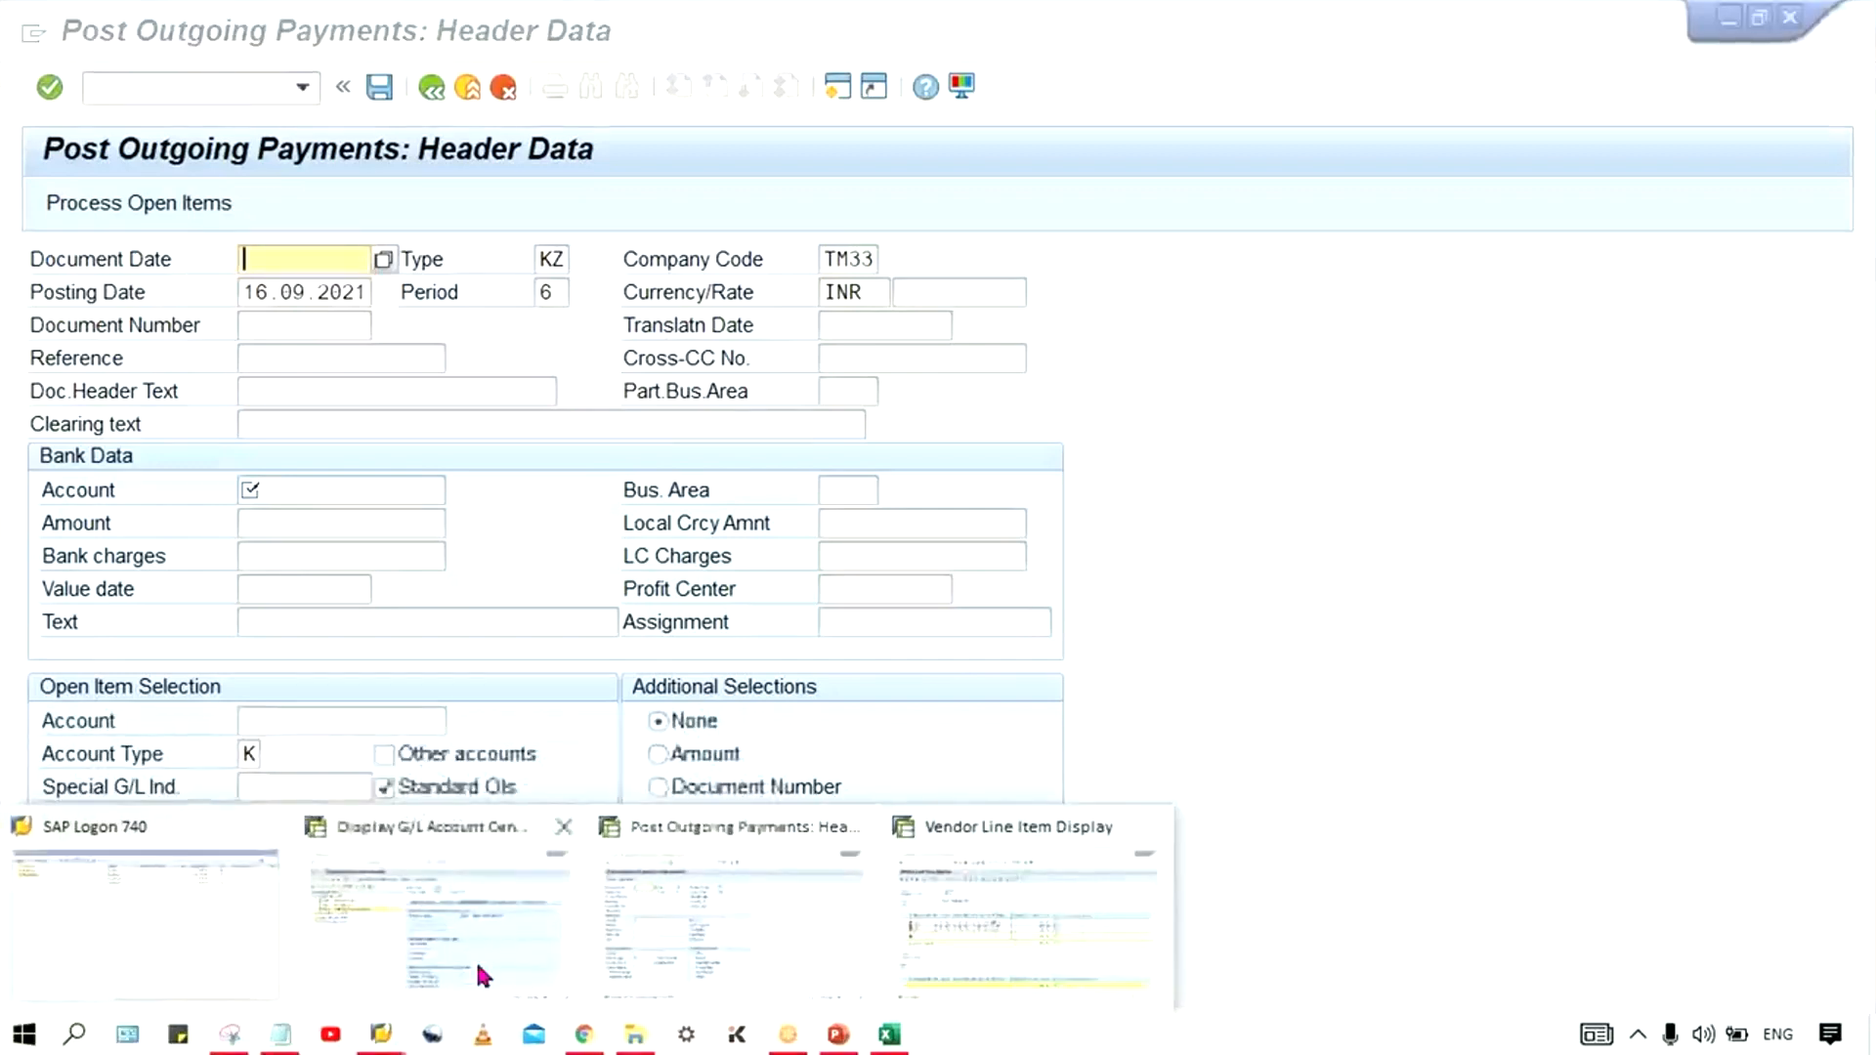
{"action": "left_click", "coordinate": [954, 924]}
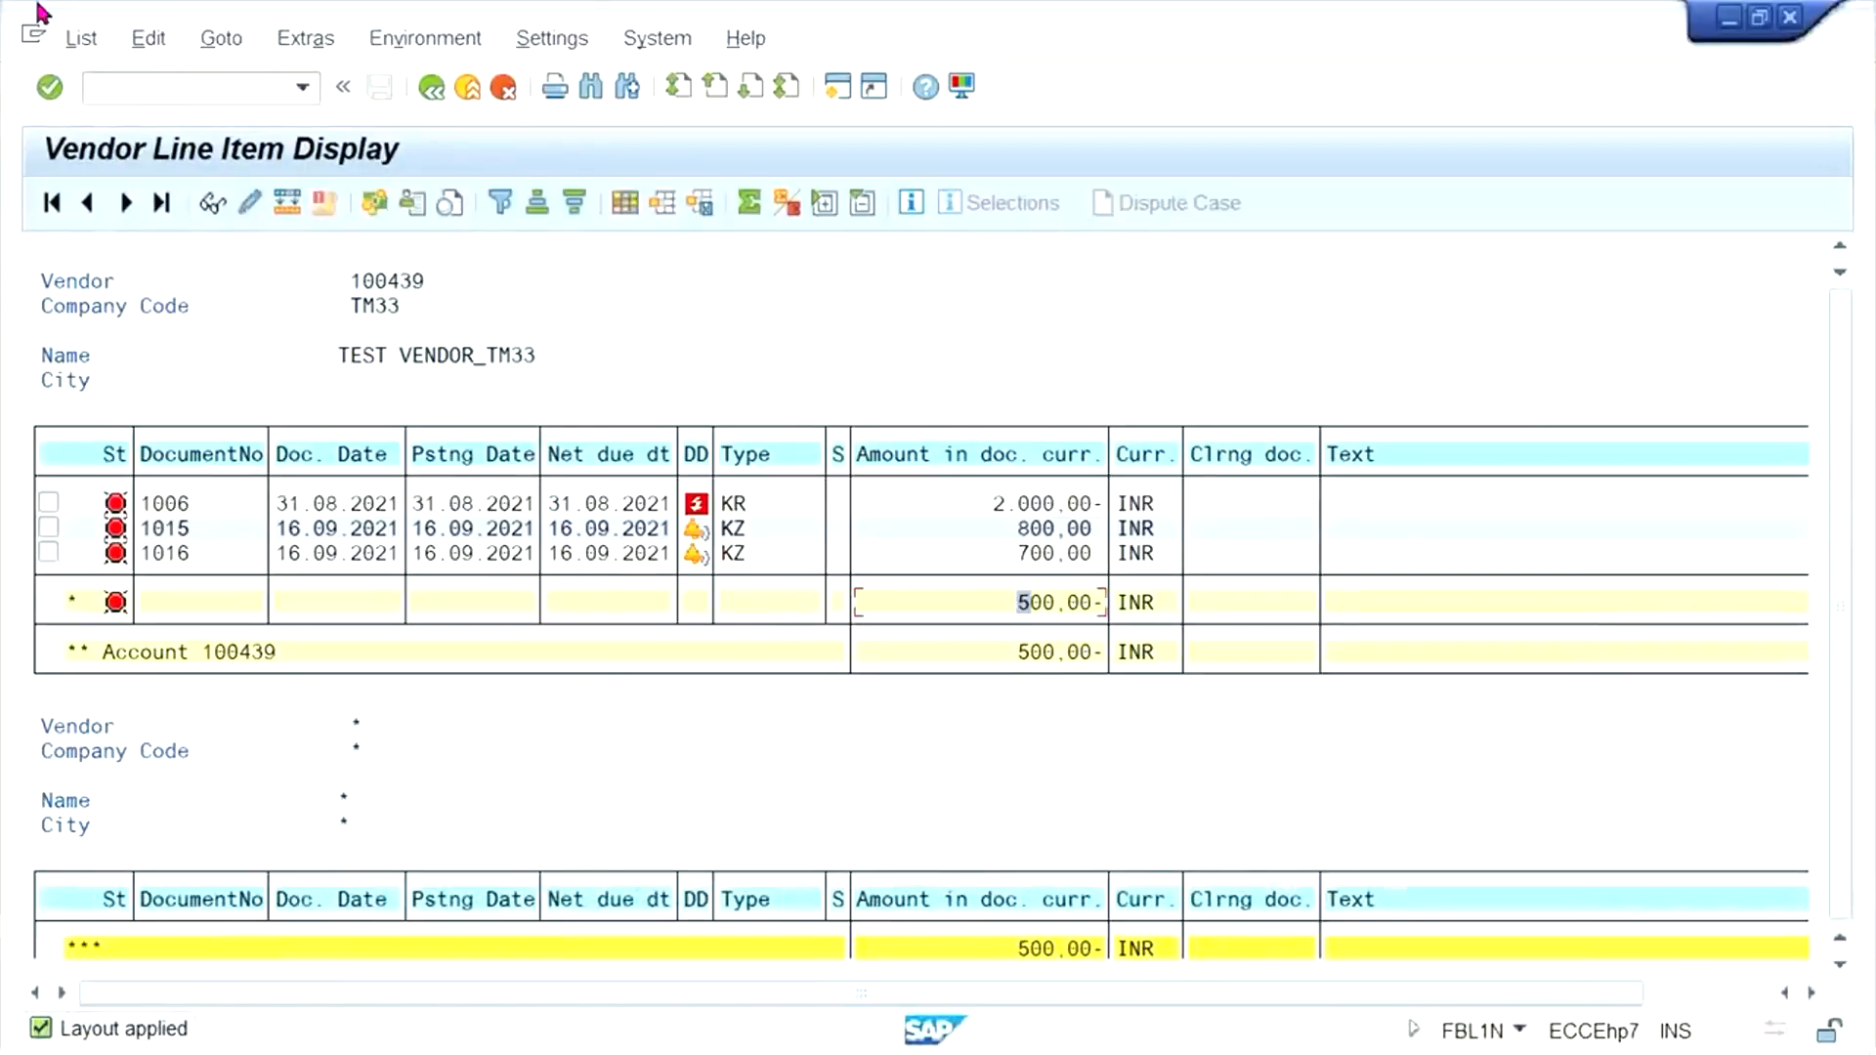
{"action": "left_click", "coordinate": [79, 43]}
{"action": "left_click", "coordinate": [131, 113]}
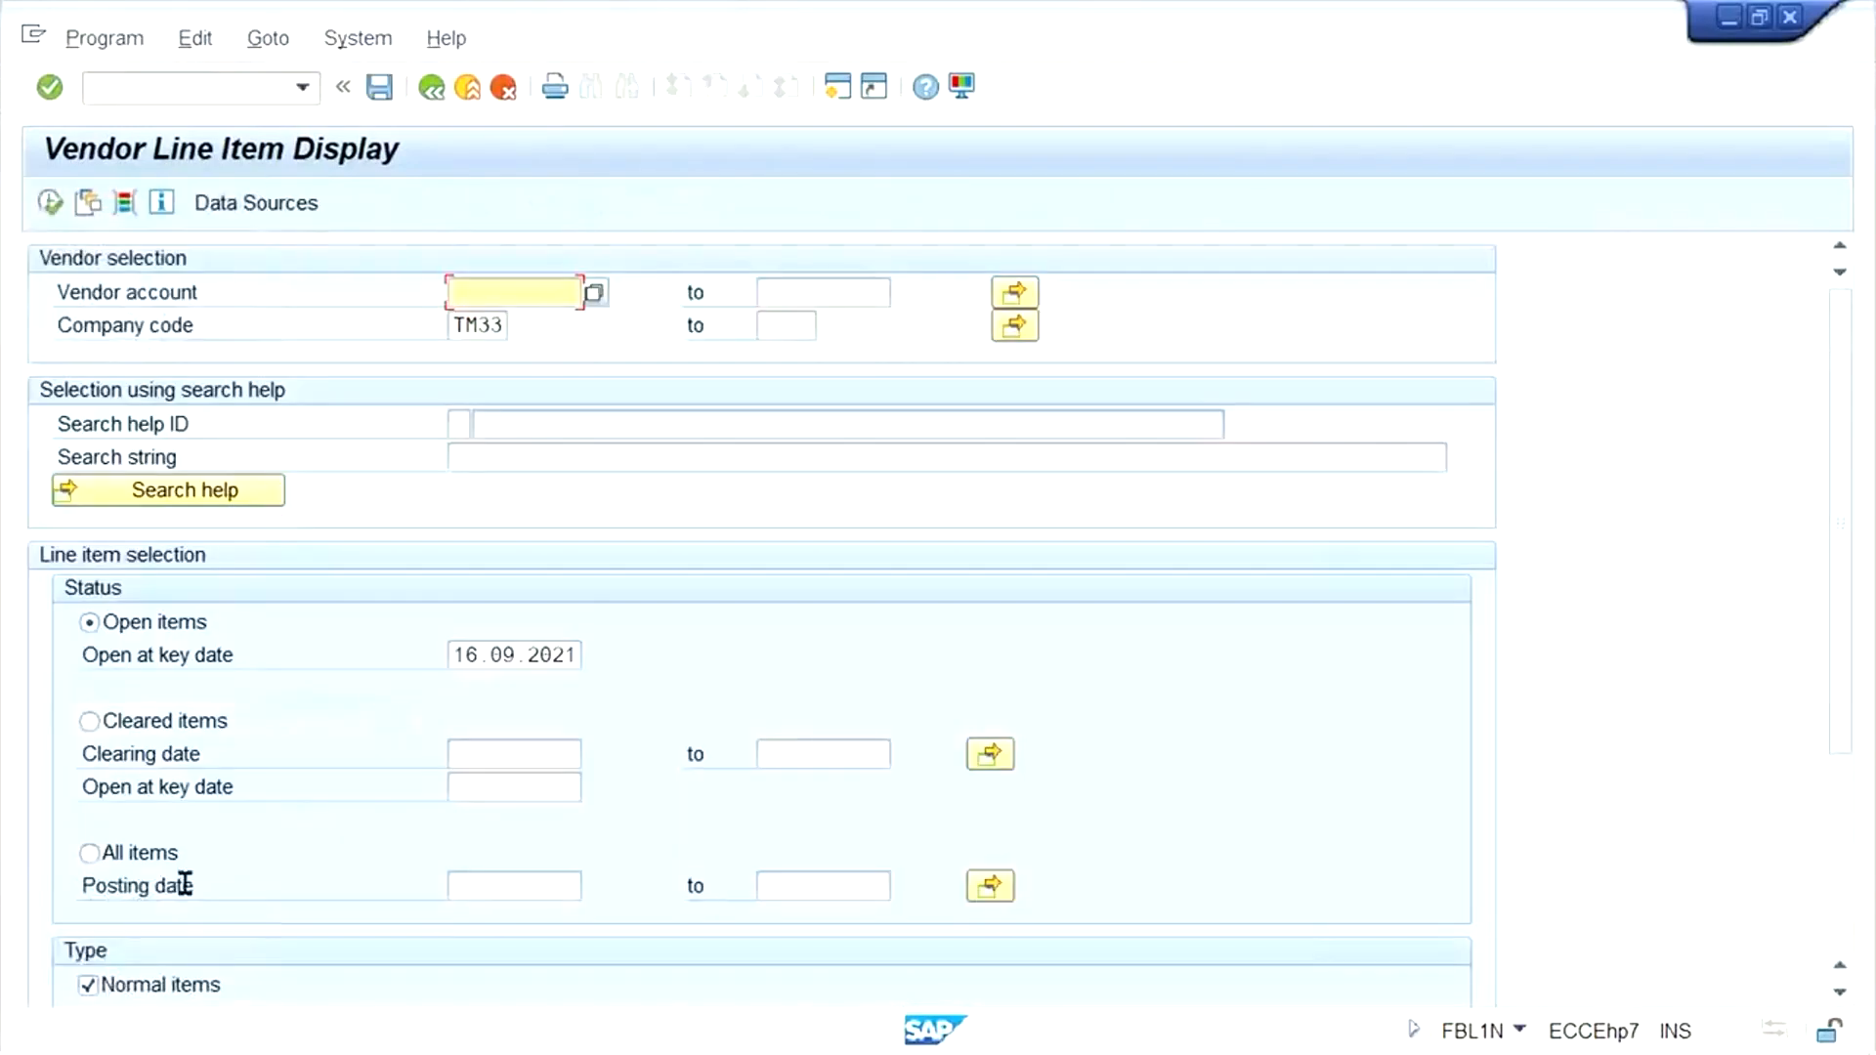
{"action": "left_click", "coordinate": [127, 858]}
{"action": "left_click", "coordinate": [50, 202]}
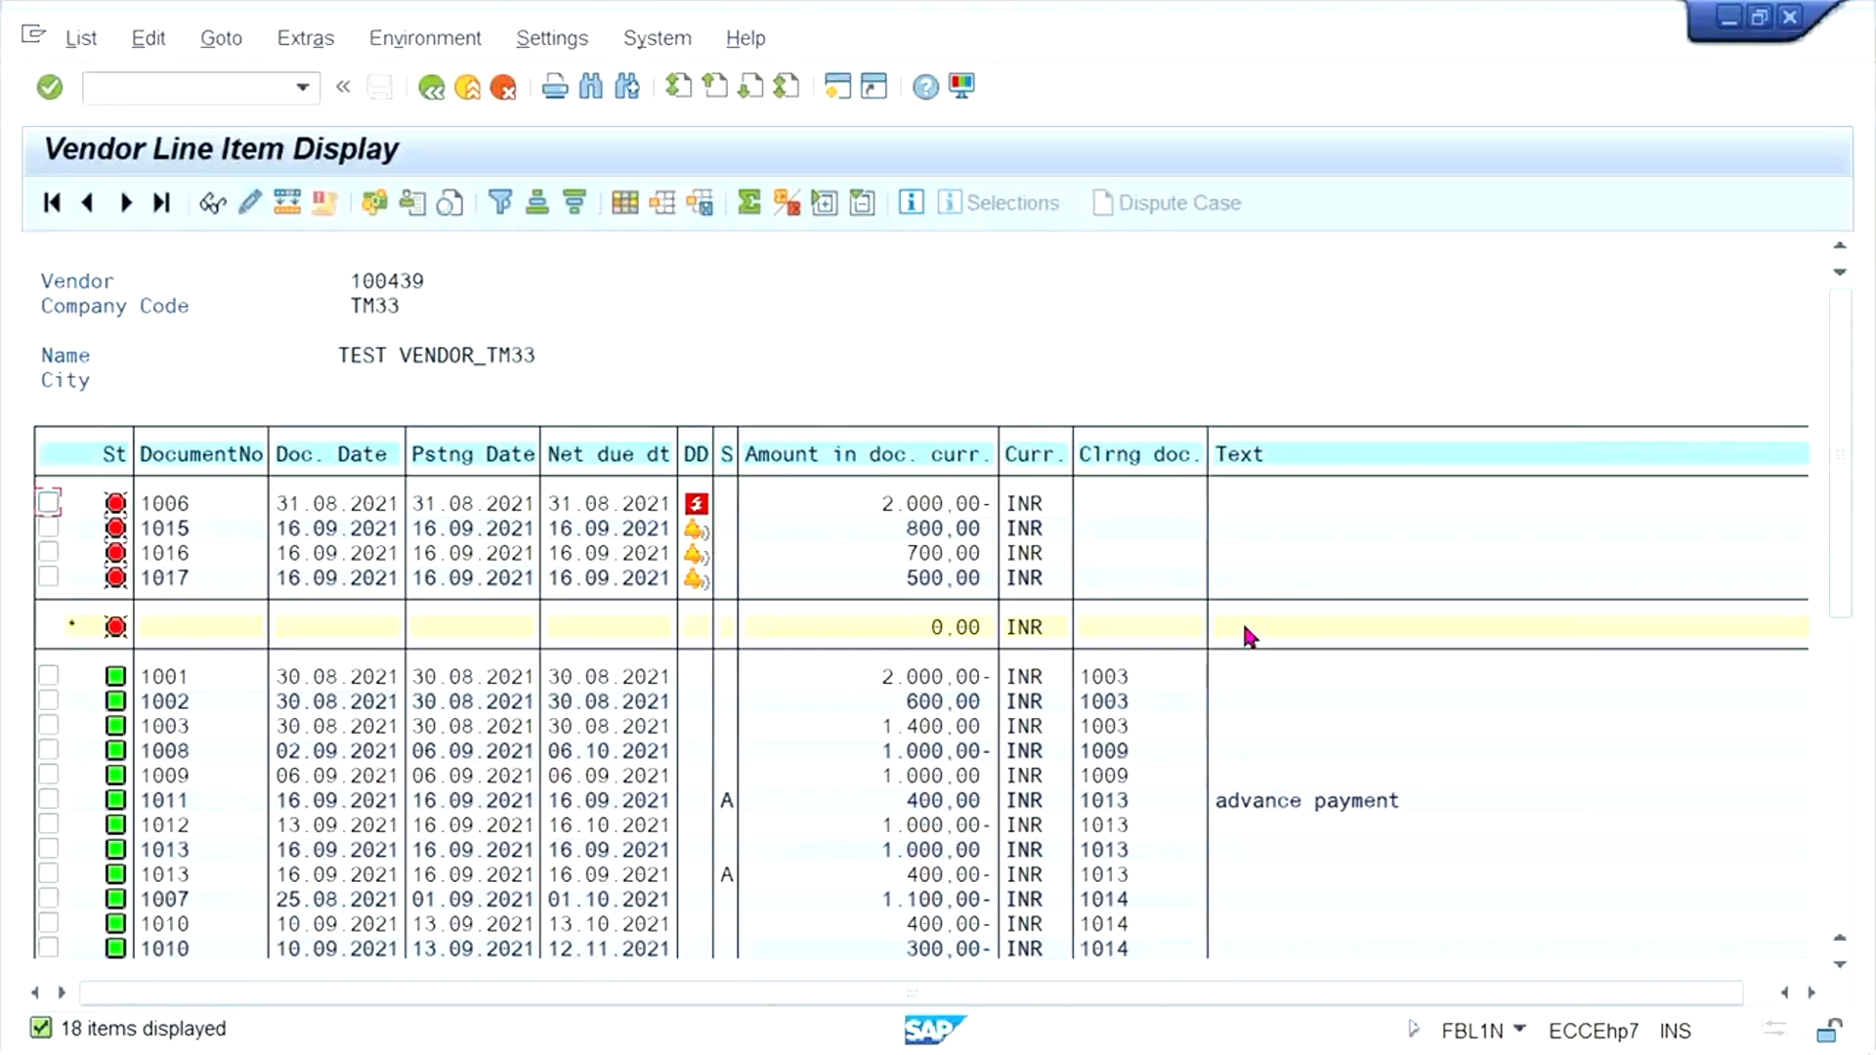
- Open the line item of the open 2000 INR invoice, examine its assignment, and return to the list
{"action": "left_click", "coordinate": [873, 508]}
{"action": "double_click", "coordinate": [797, 502]}
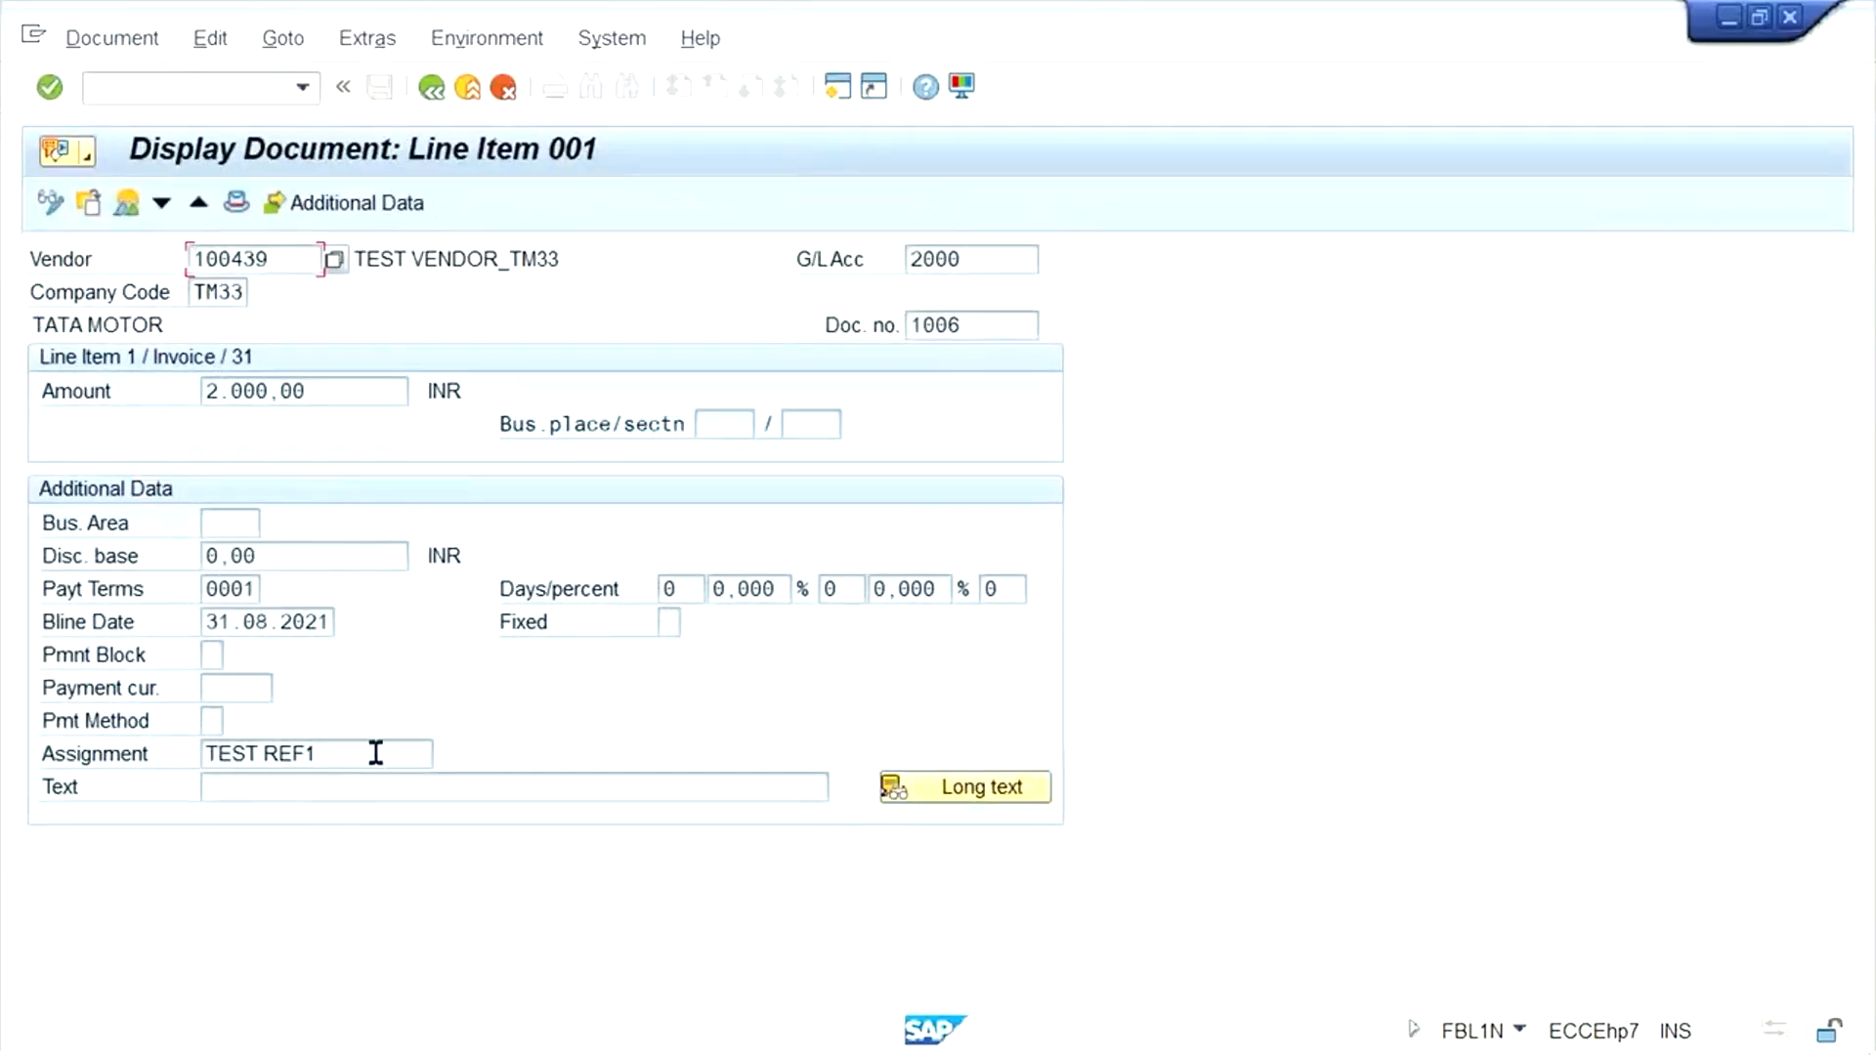
{"action": "left_click_drag", "start_coordinate": [377, 753], "coordinate": [75, 733]}
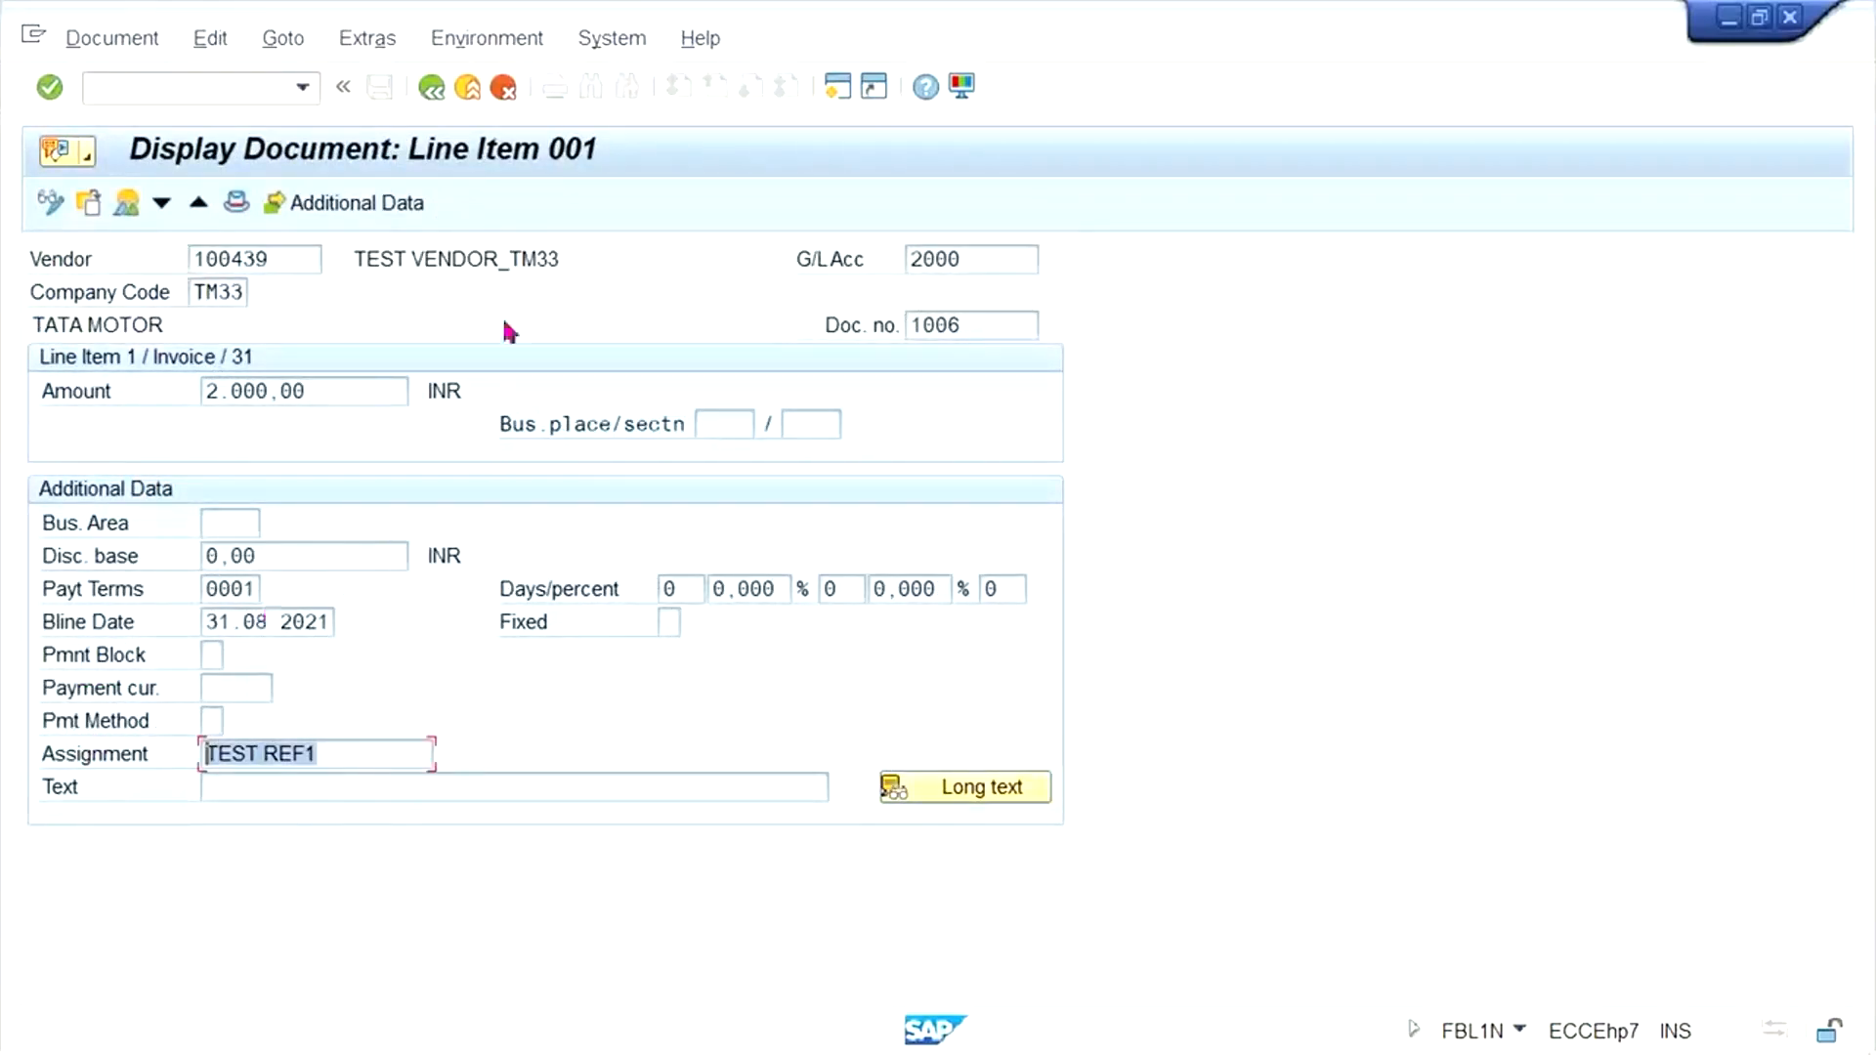
{"action": "left_click", "coordinate": [433, 91]}
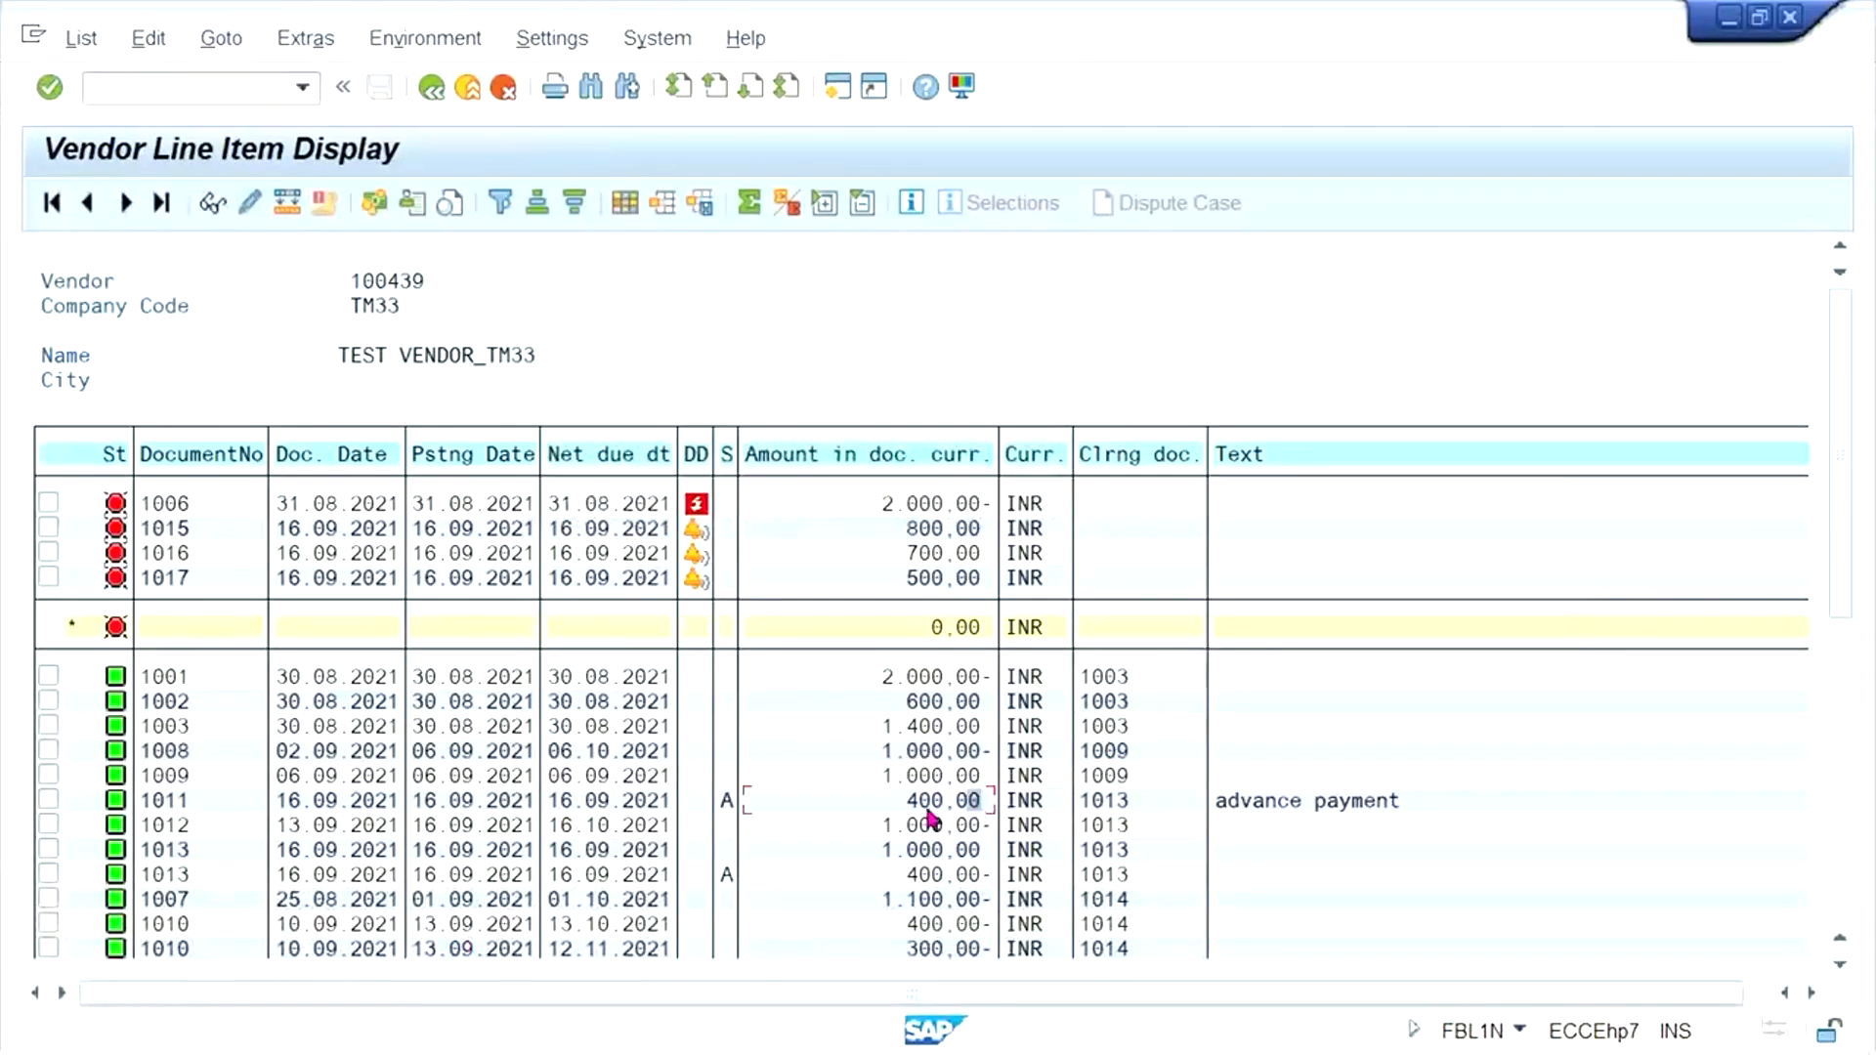
- Examine the advance payment and cleared rows, and mark the open 2000 INR invoice in the list
{"action": "left_click", "coordinate": [1239, 800]}
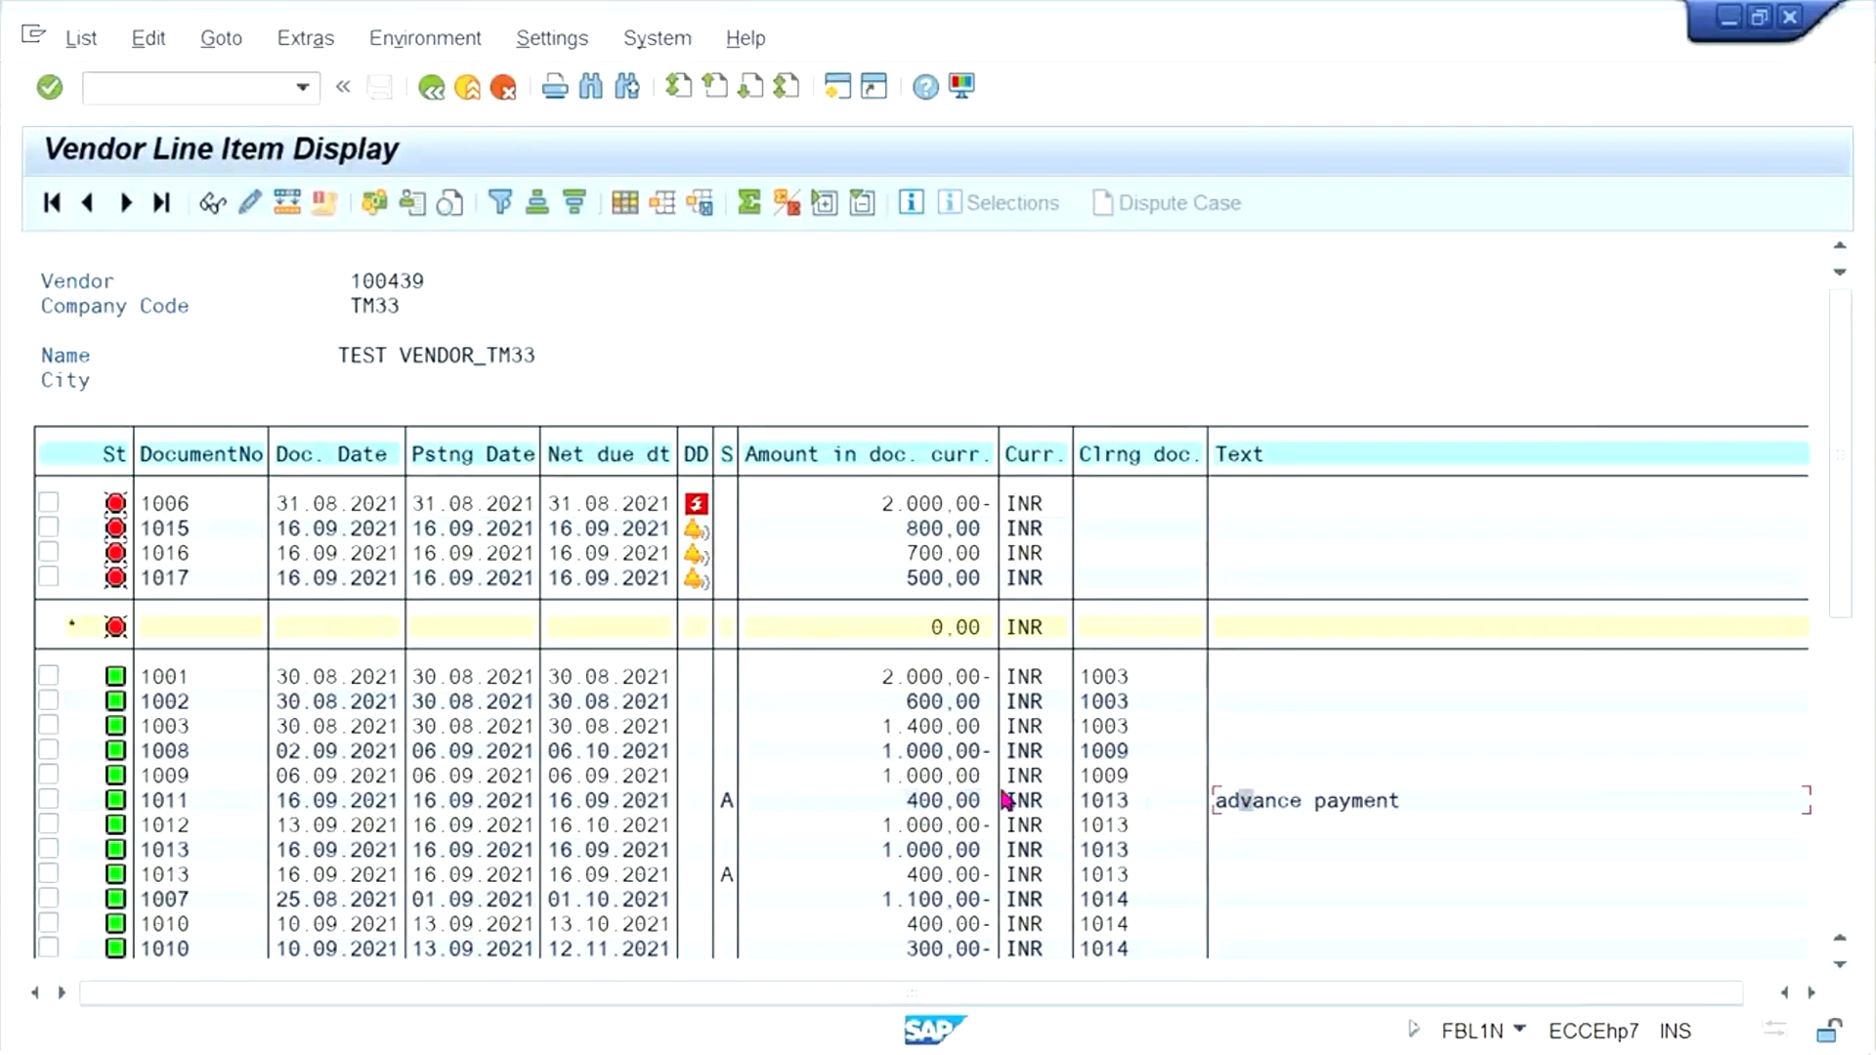
{"action": "left_click", "coordinate": [917, 802]}
{"action": "left_click", "coordinate": [878, 504]}
{"action": "left_click", "coordinate": [879, 375]}
{"action": "left_click", "coordinate": [868, 498]}
{"action": "left_click", "coordinate": [48, 503]}
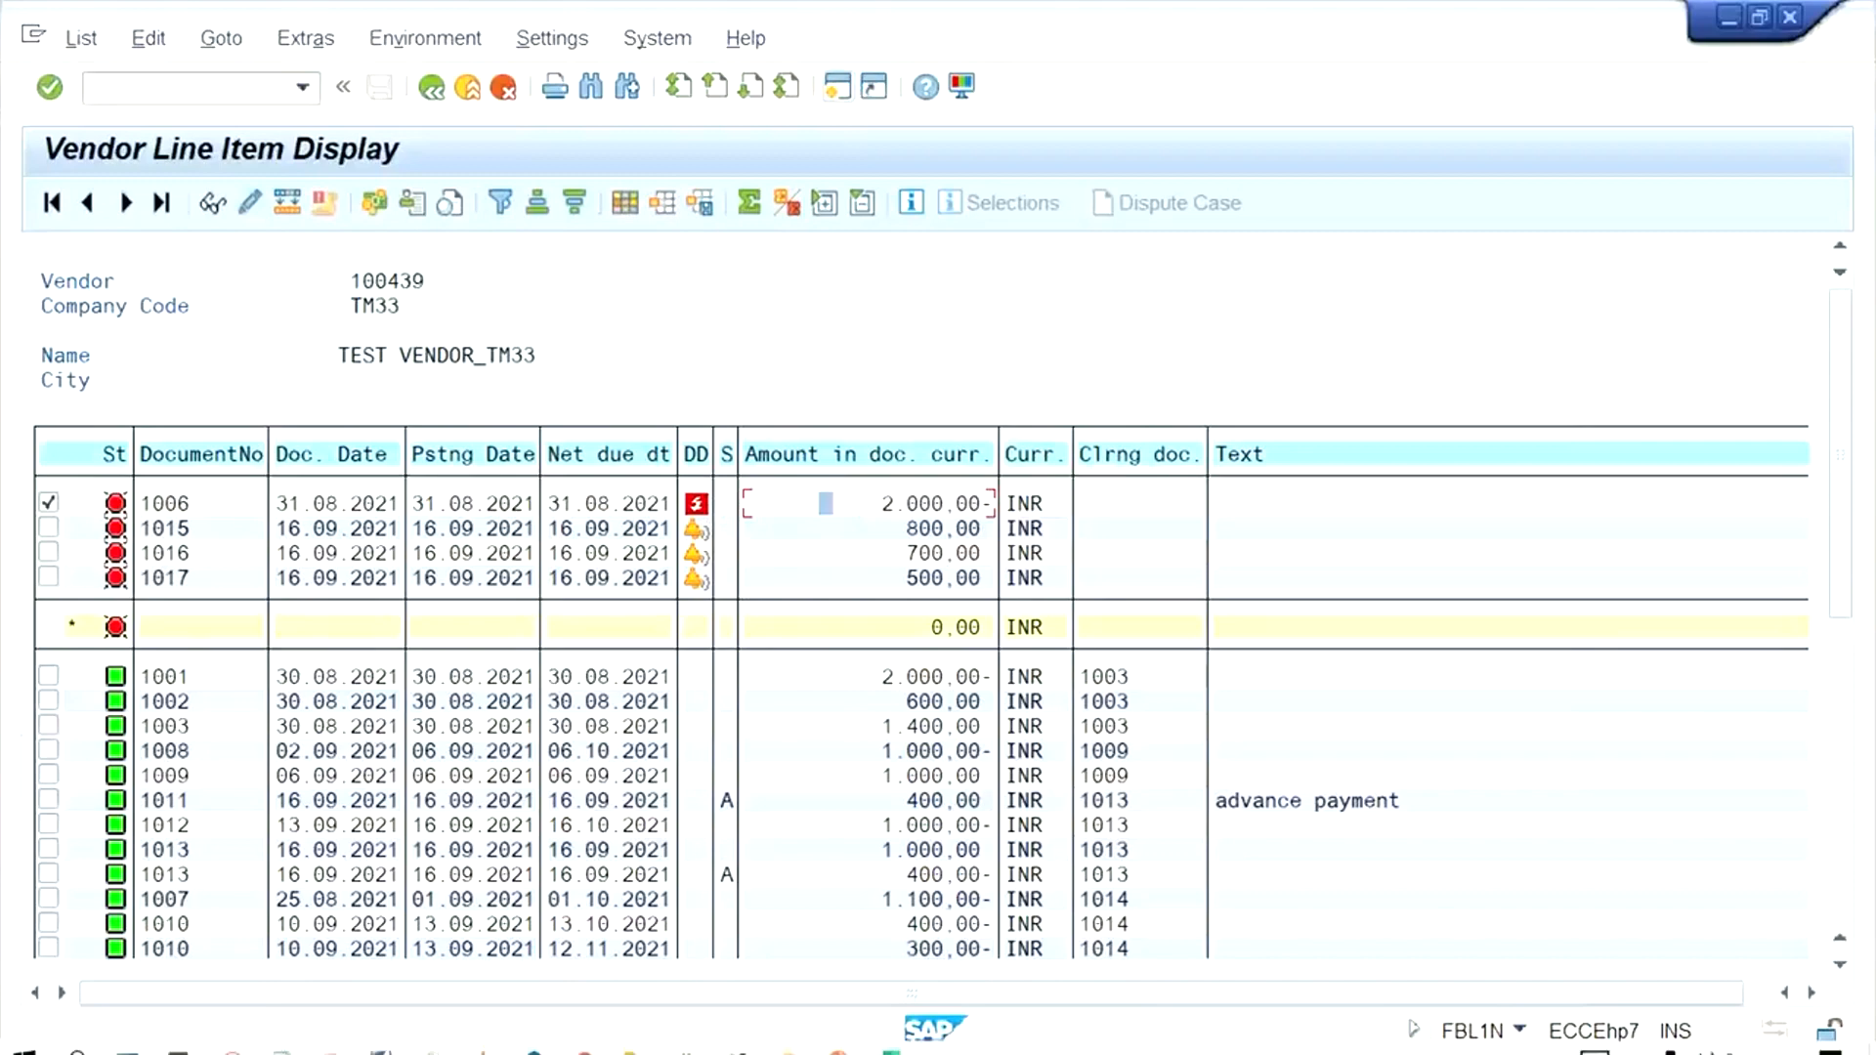
- Switch back to the outgoing payments session and start transaction FB60 for a vendor invoice
{"action": "mouse_move", "coordinate": [389, 1046]}
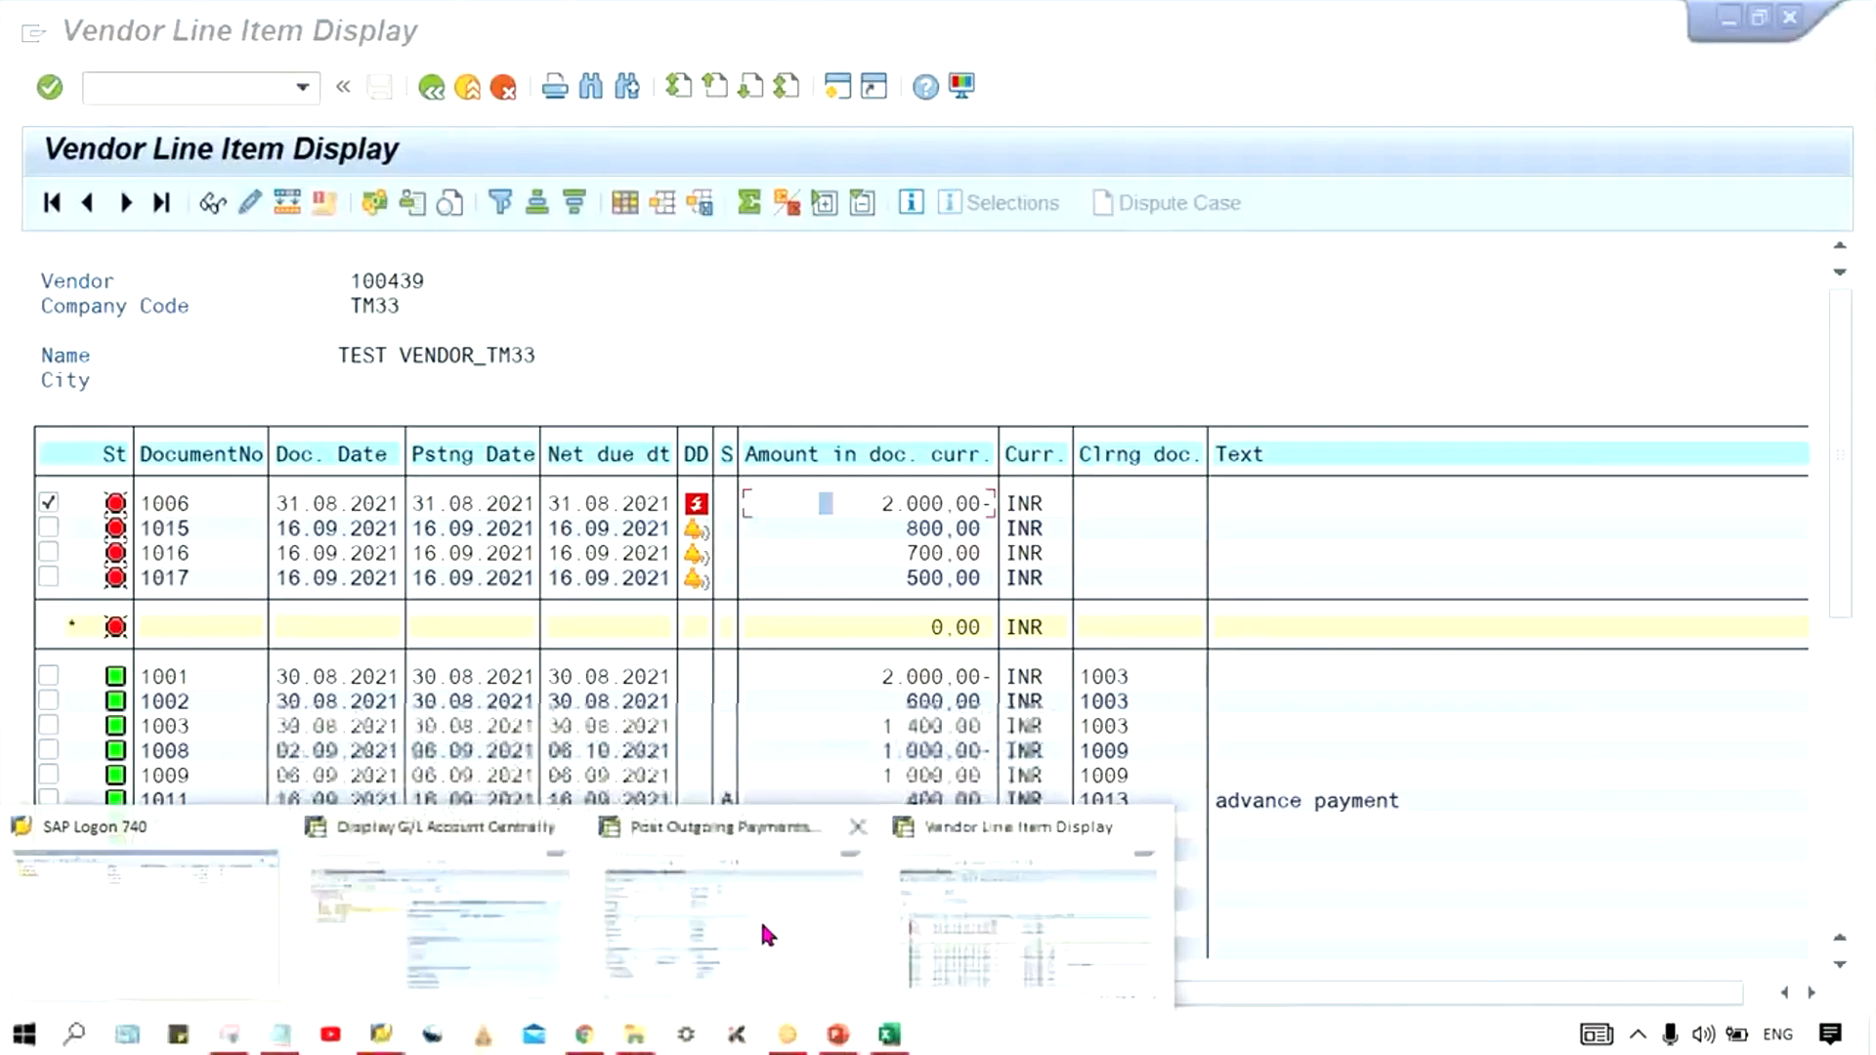
{"action": "left_click", "coordinate": [754, 917]}
{"action": "left_click", "coordinate": [194, 83]}
{"action": "type", "text": "/n"}
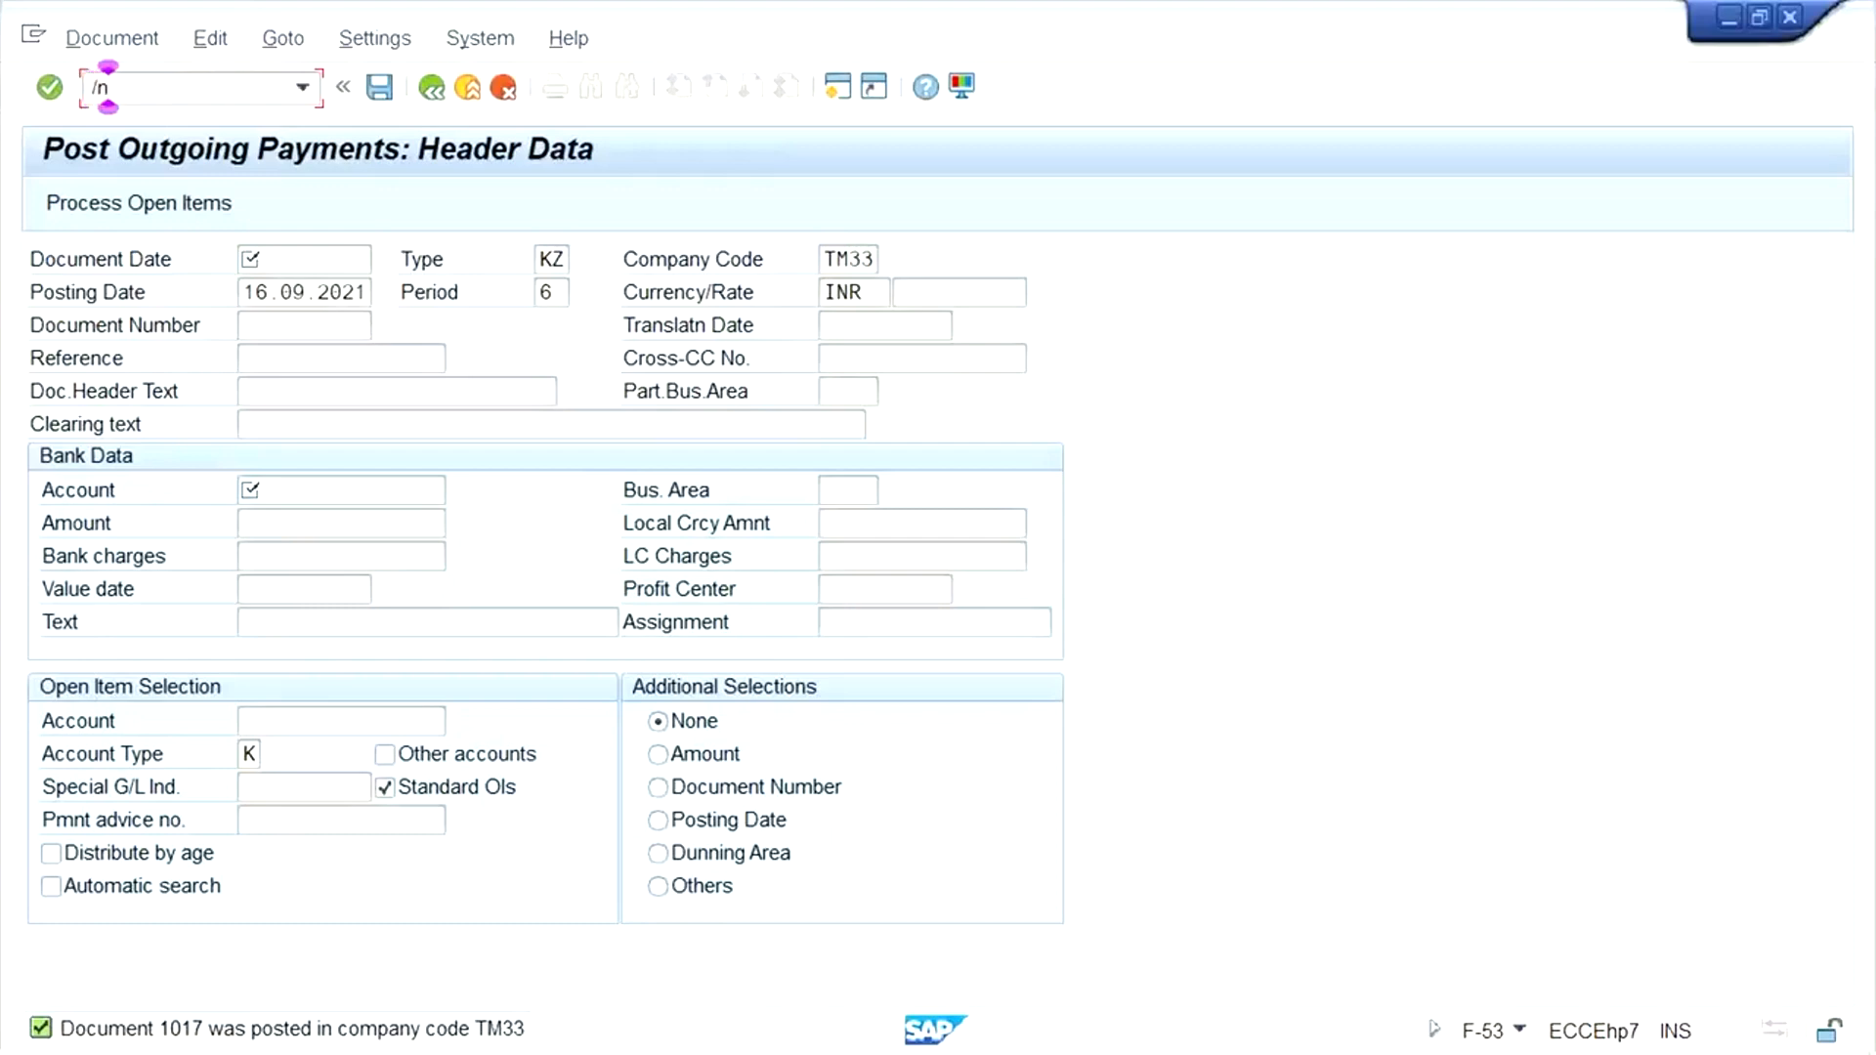
{"action": "type", "text": "fb60"}
{"action": "key", "text": "Return"}
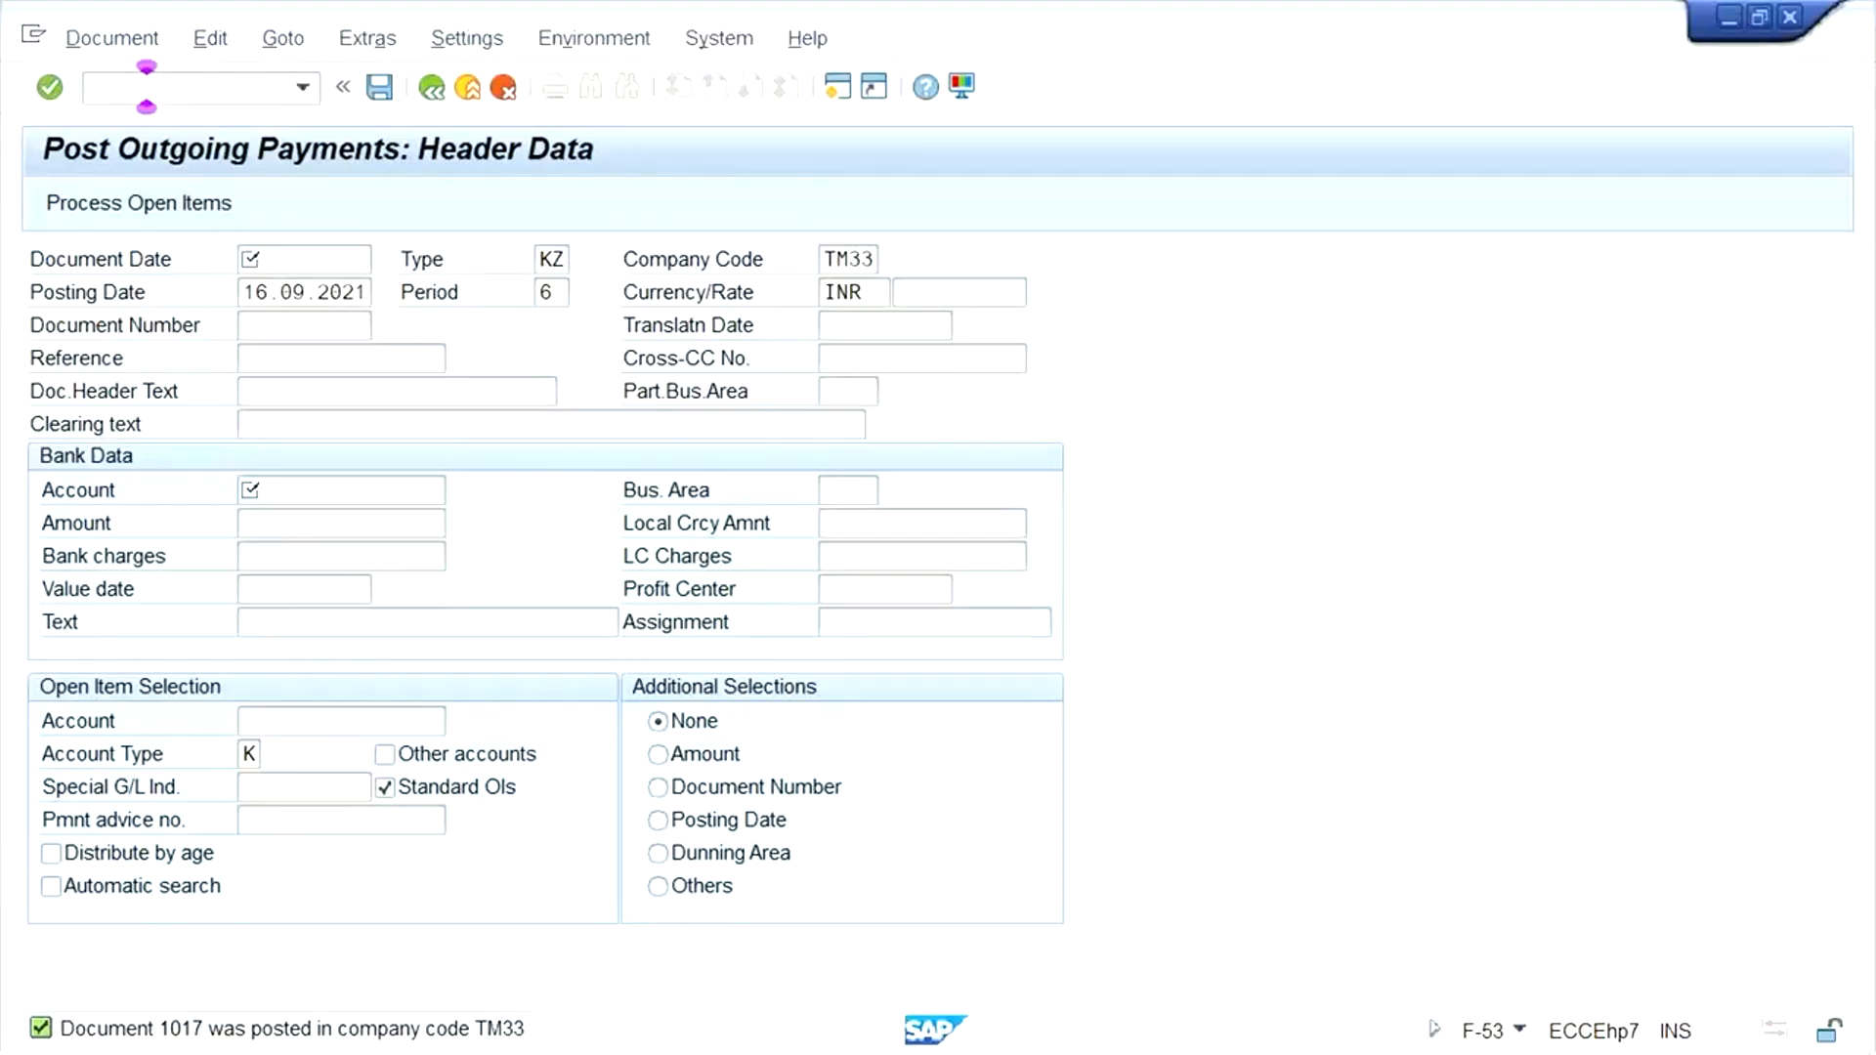
- Choose the test vendor for the invoice and set the invoice date to 16.09.2021, matching the posting date
{"action": "left_click", "coordinate": [301, 364]}
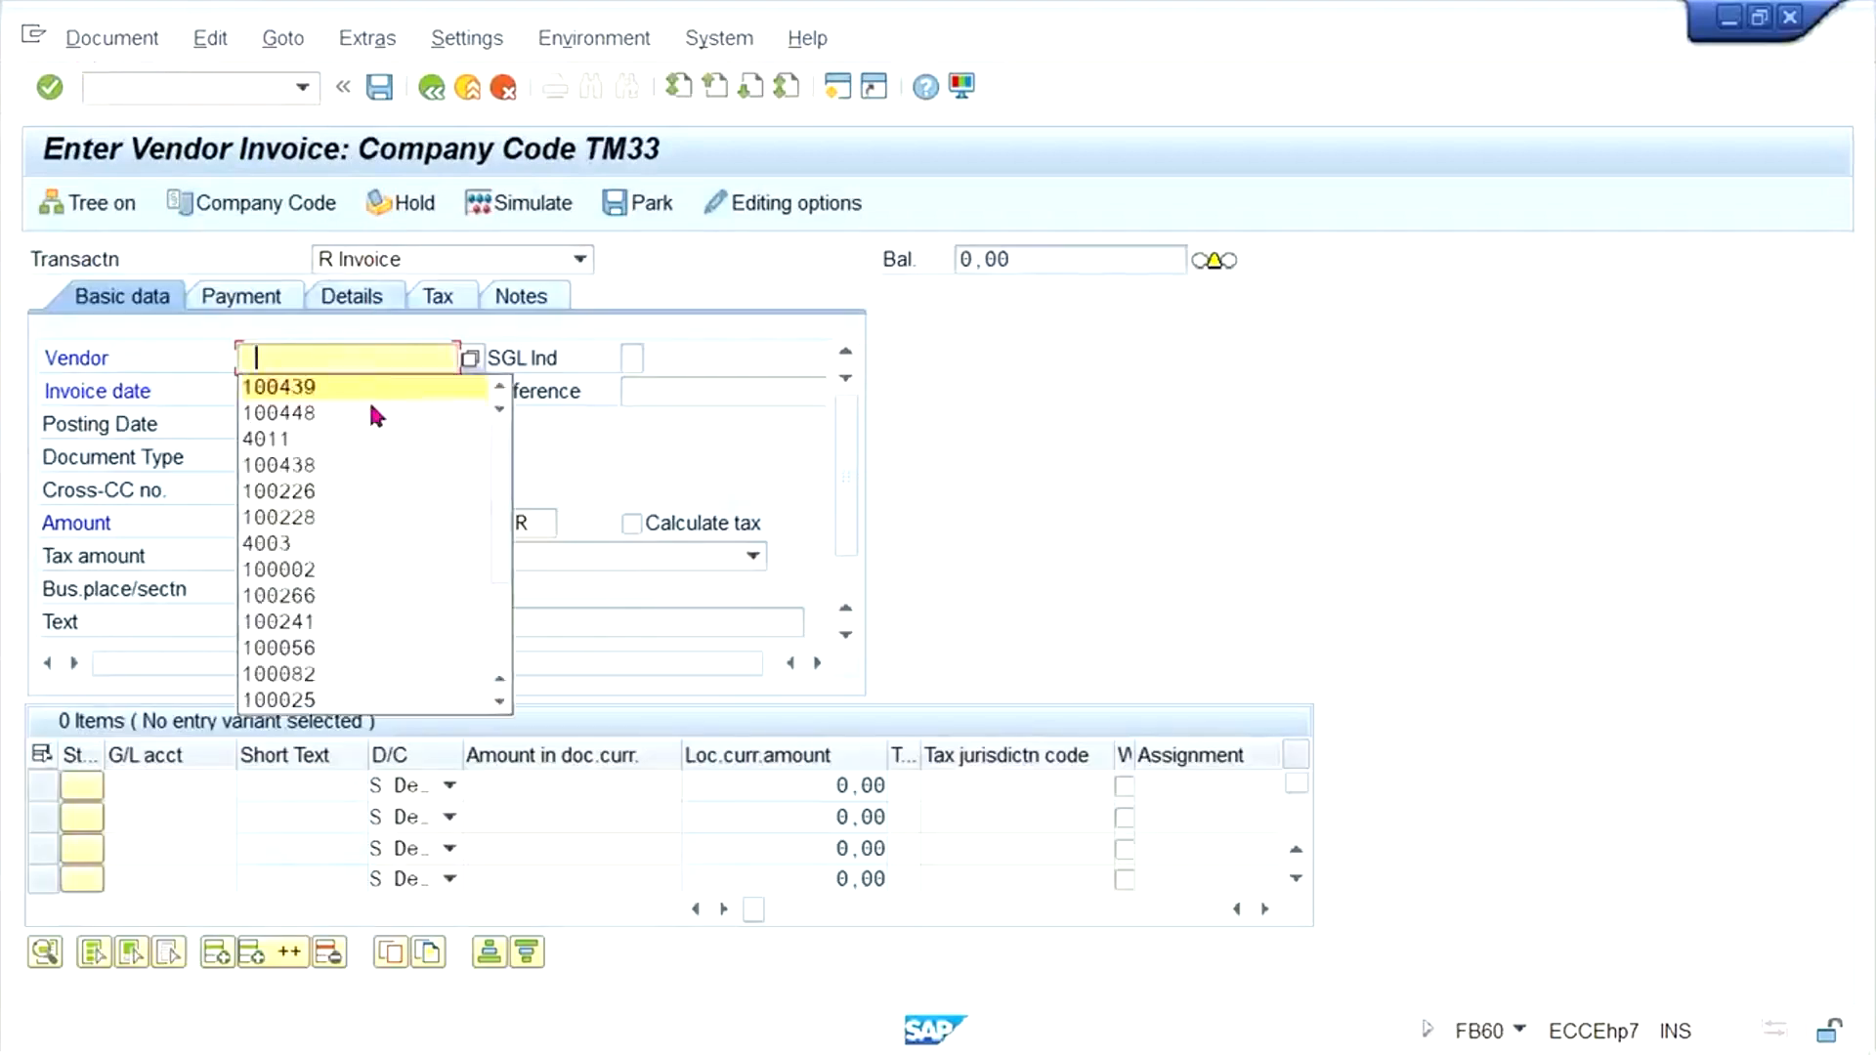
{"action": "left_click", "coordinate": [284, 383]}
{"action": "left_click", "coordinate": [272, 394]}
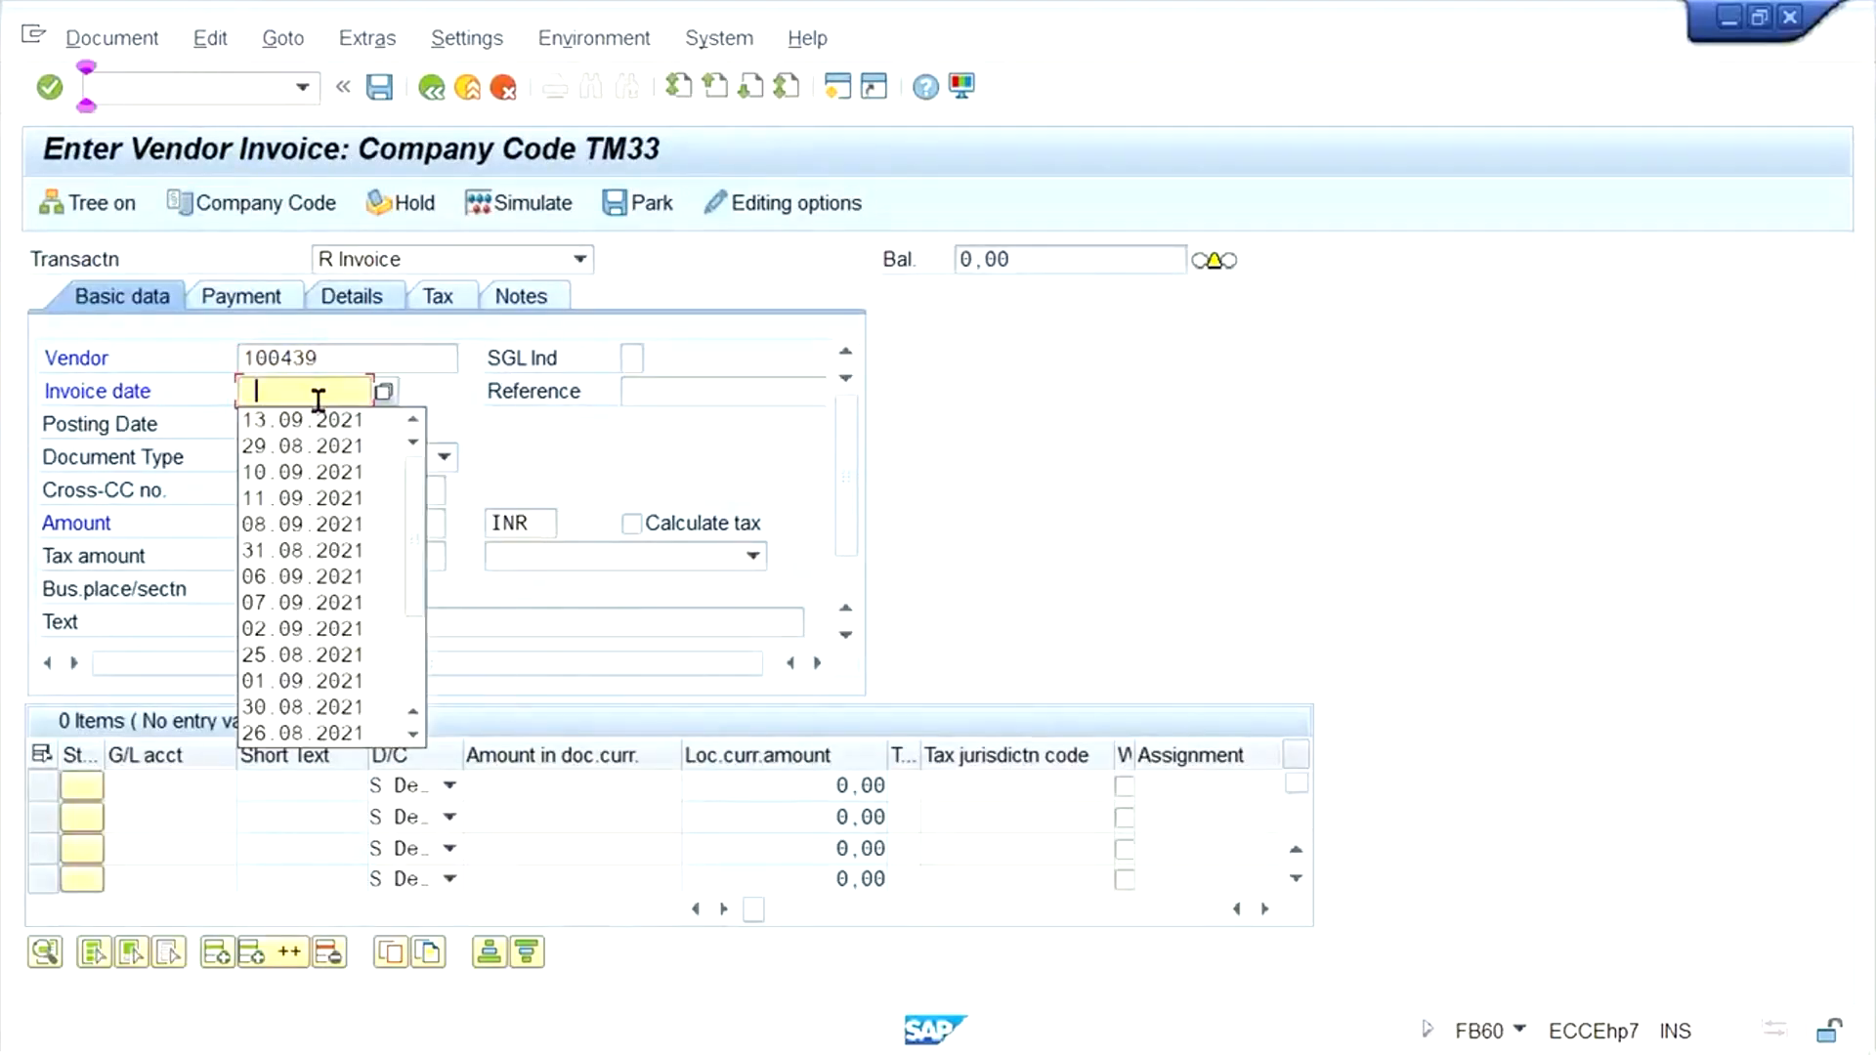
{"action": "left_click", "coordinate": [262, 411]}
{"action": "left_click", "coordinate": [284, 516]}
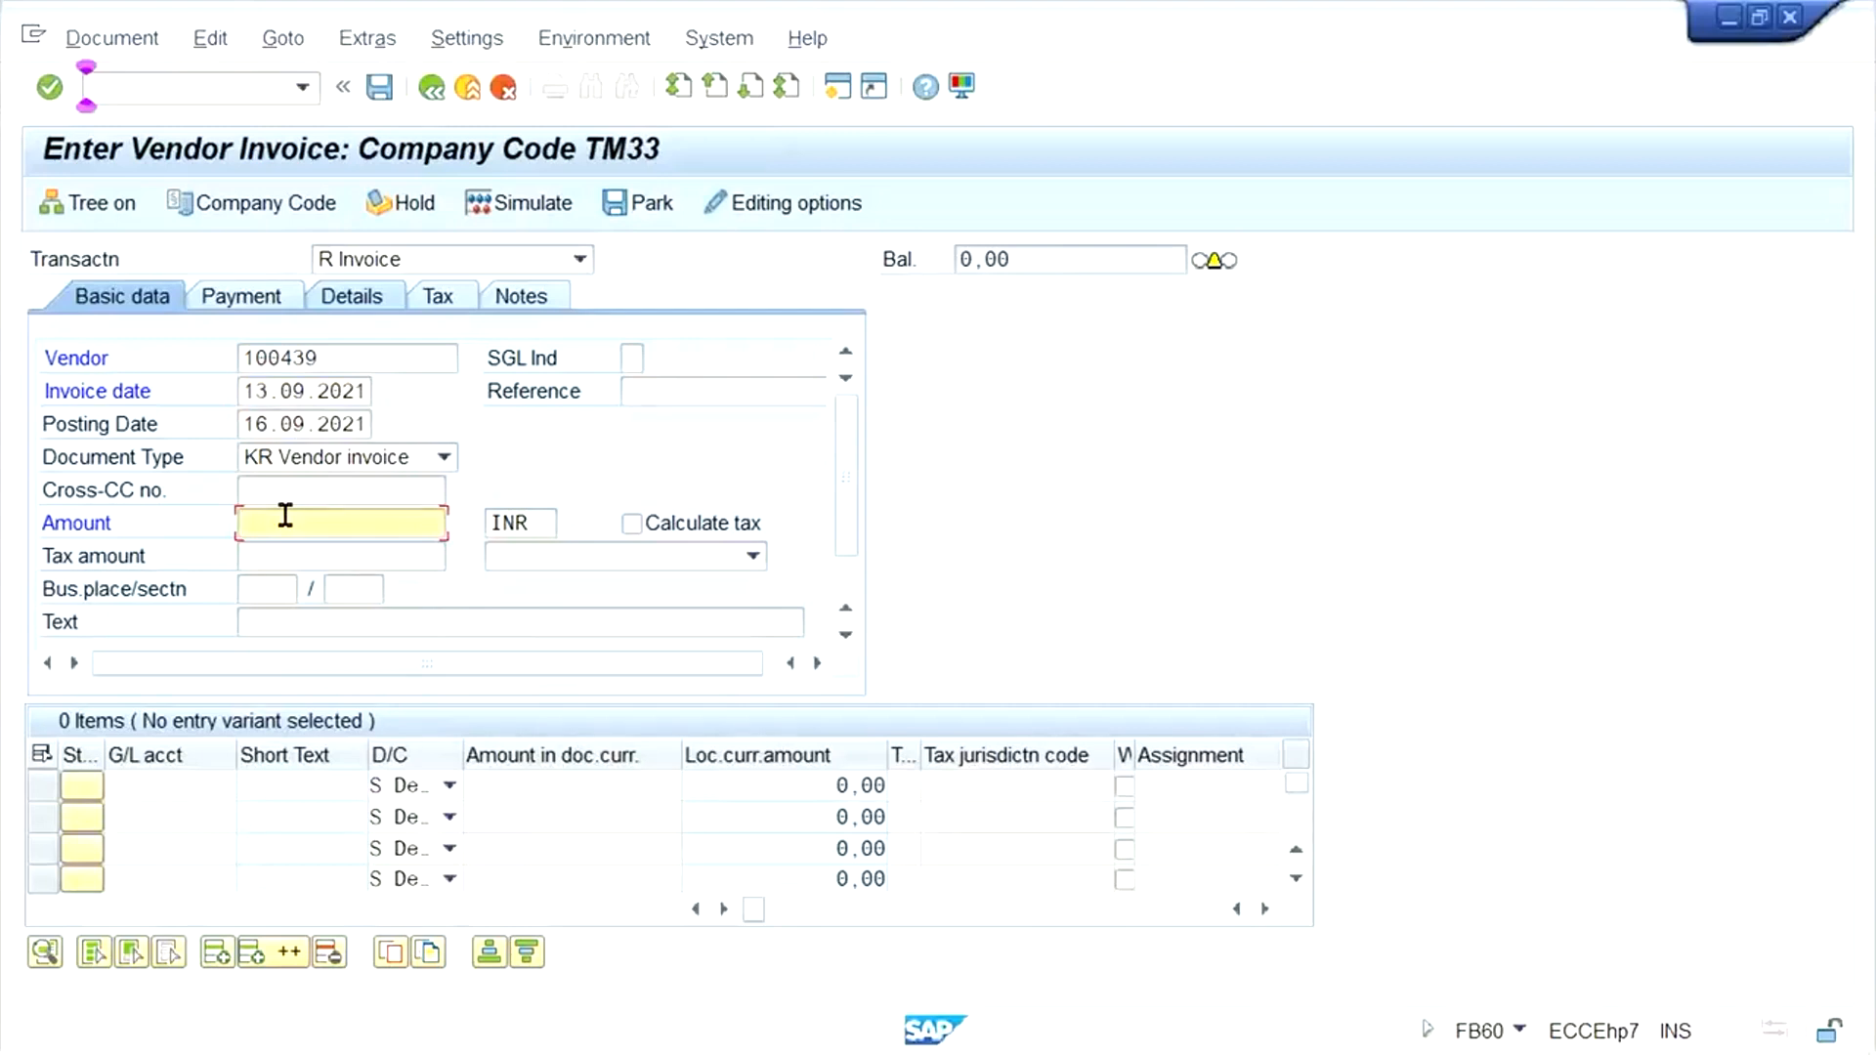
{"action": "left_click", "coordinate": [296, 424]}
{"action": "double_click", "coordinate": [301, 426]}
{"action": "key", "text": "ctrl+c"}
{"action": "left_click", "coordinate": [333, 394]}
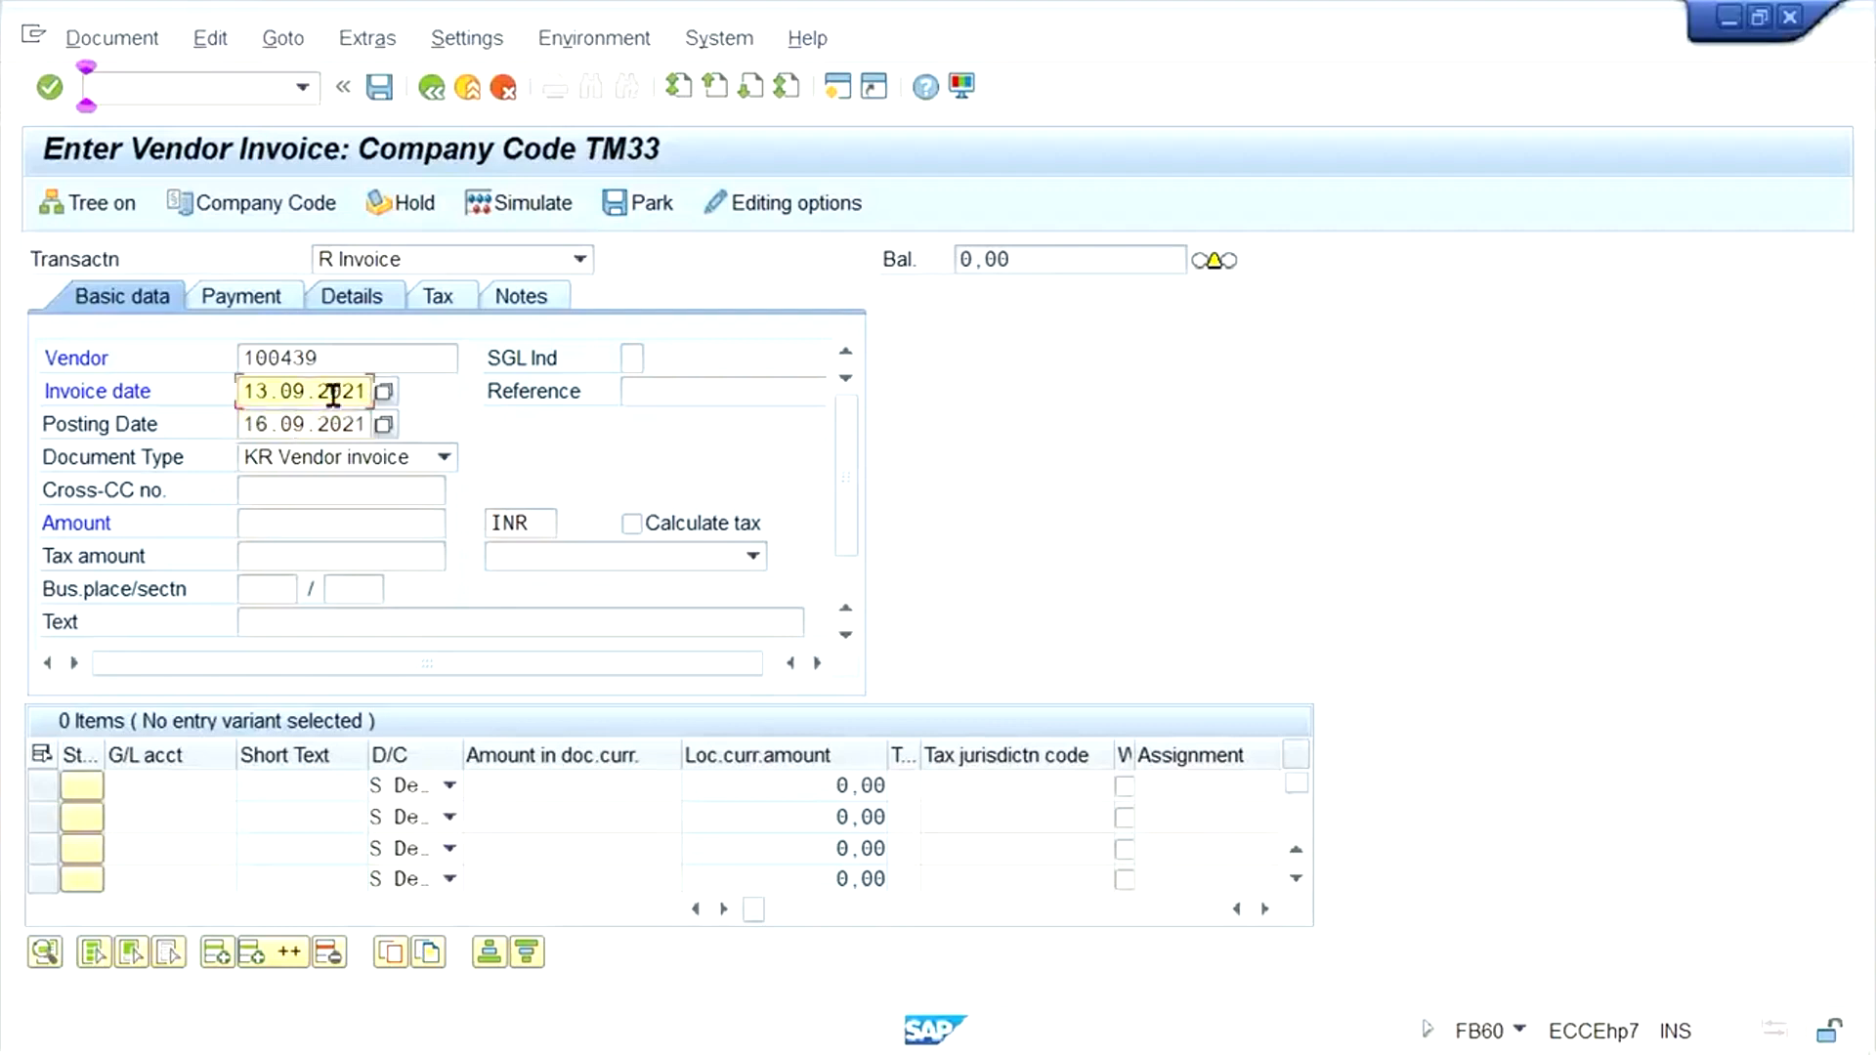
{"action": "double_click", "coordinate": [333, 394]}
{"action": "key", "text": "ctrl+v"}
- Set the vendor invoice amount to 5000 INR
{"action": "left_click", "coordinate": [287, 528]}
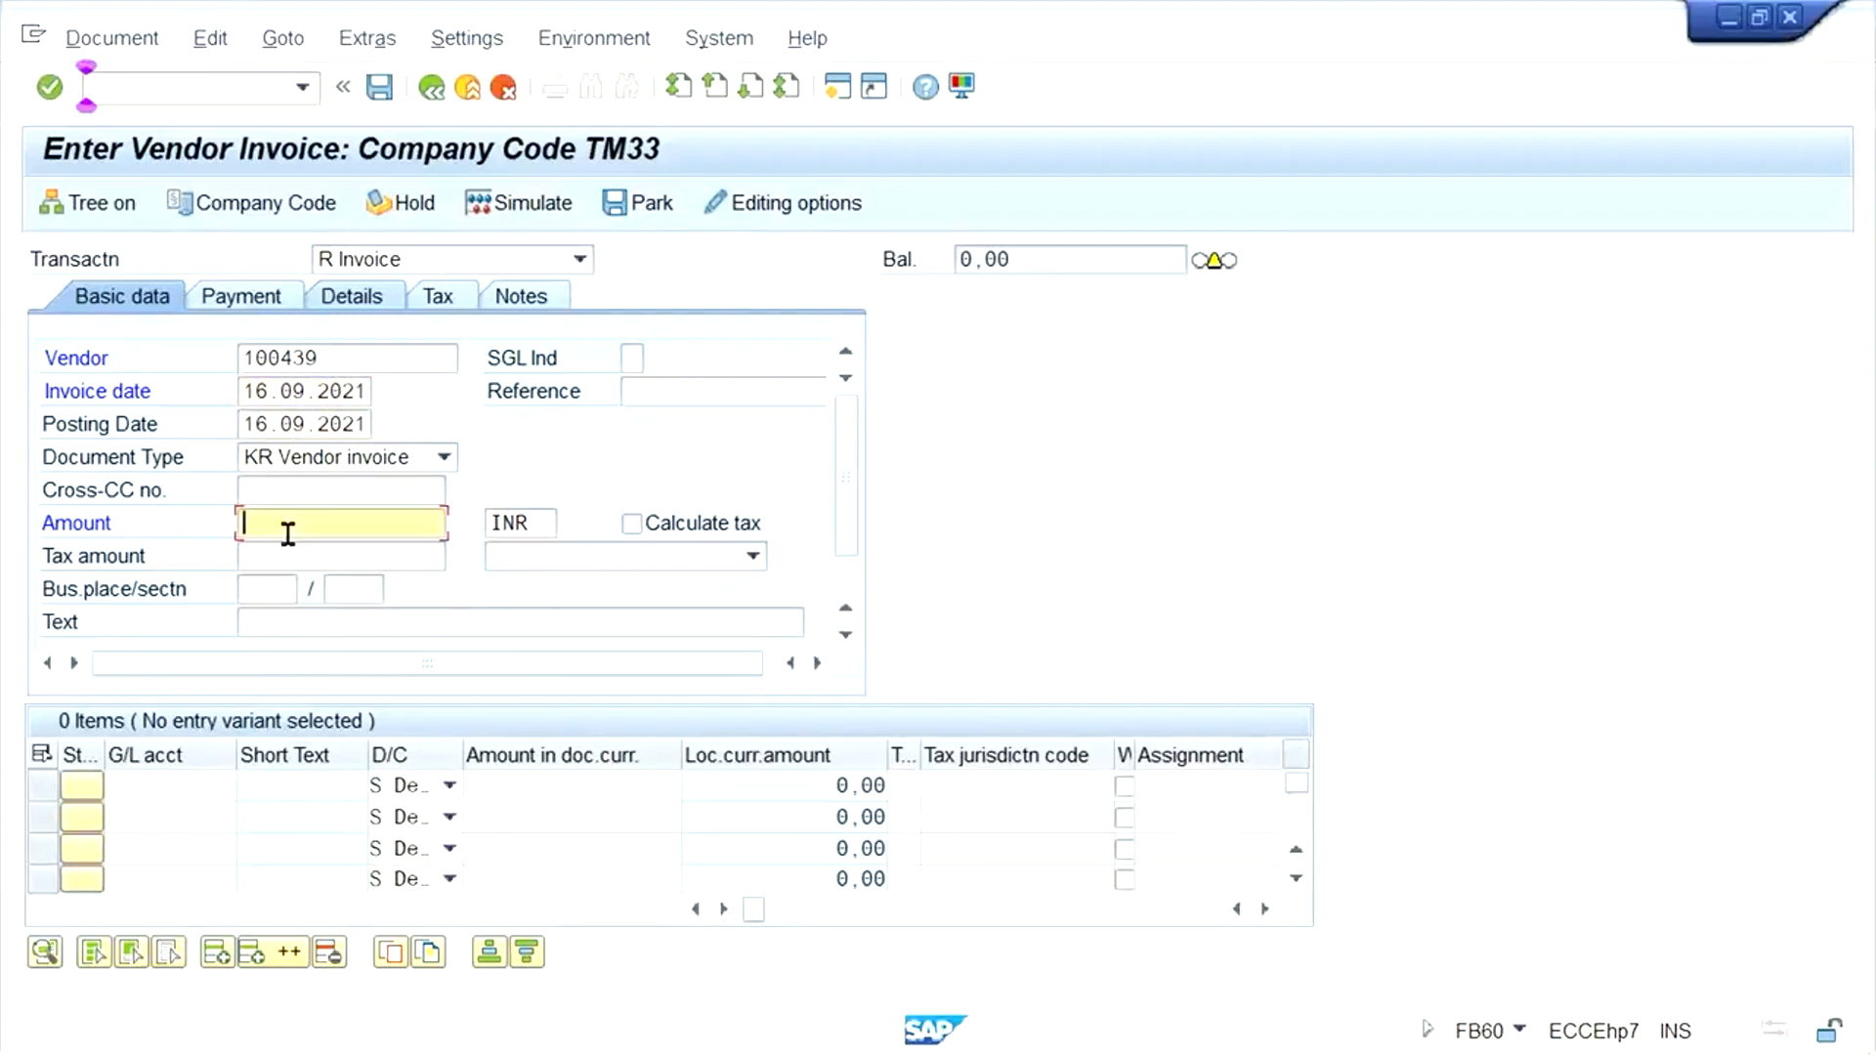
{"action": "type", "text": "5000"}
{"action": "key", "text": "Tab"}
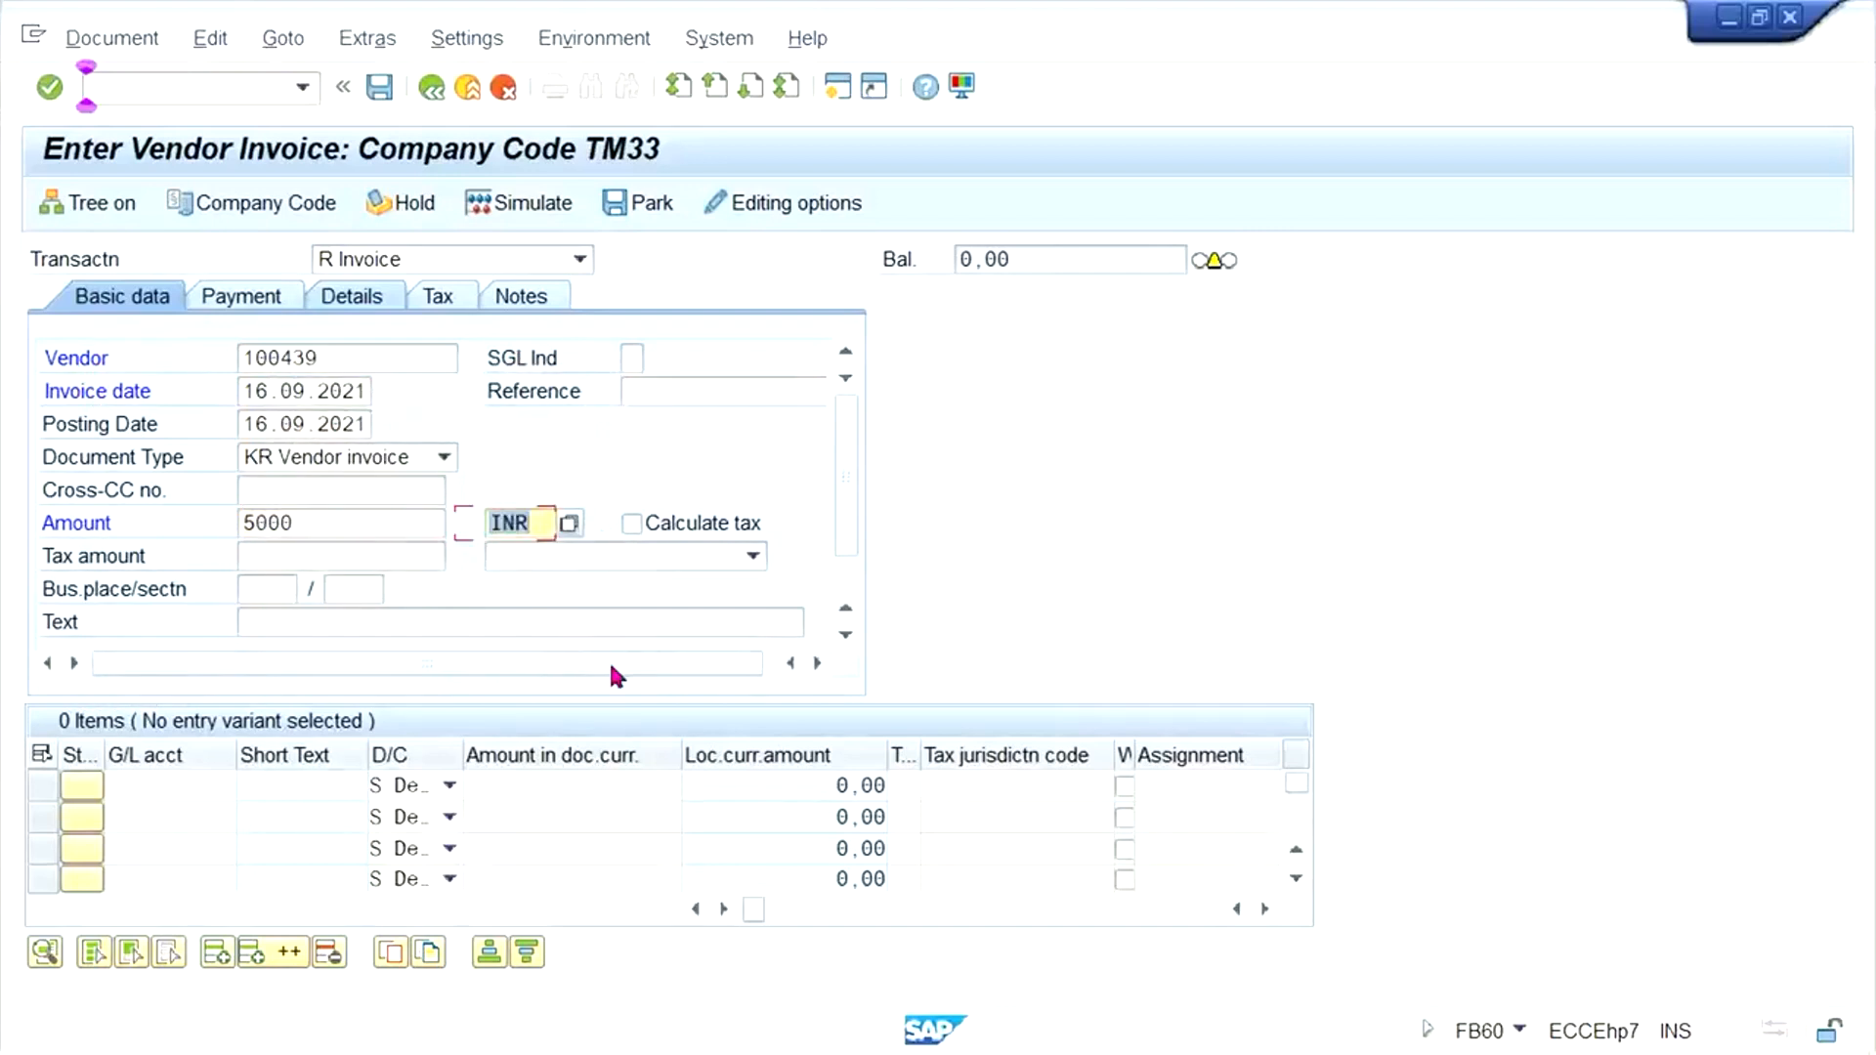
- Add a debit line for G/L account 4000 with an amount of 5000 and post the vendor invoice
{"action": "left_click", "coordinate": [128, 787]}
{"action": "type", "text": "4"}
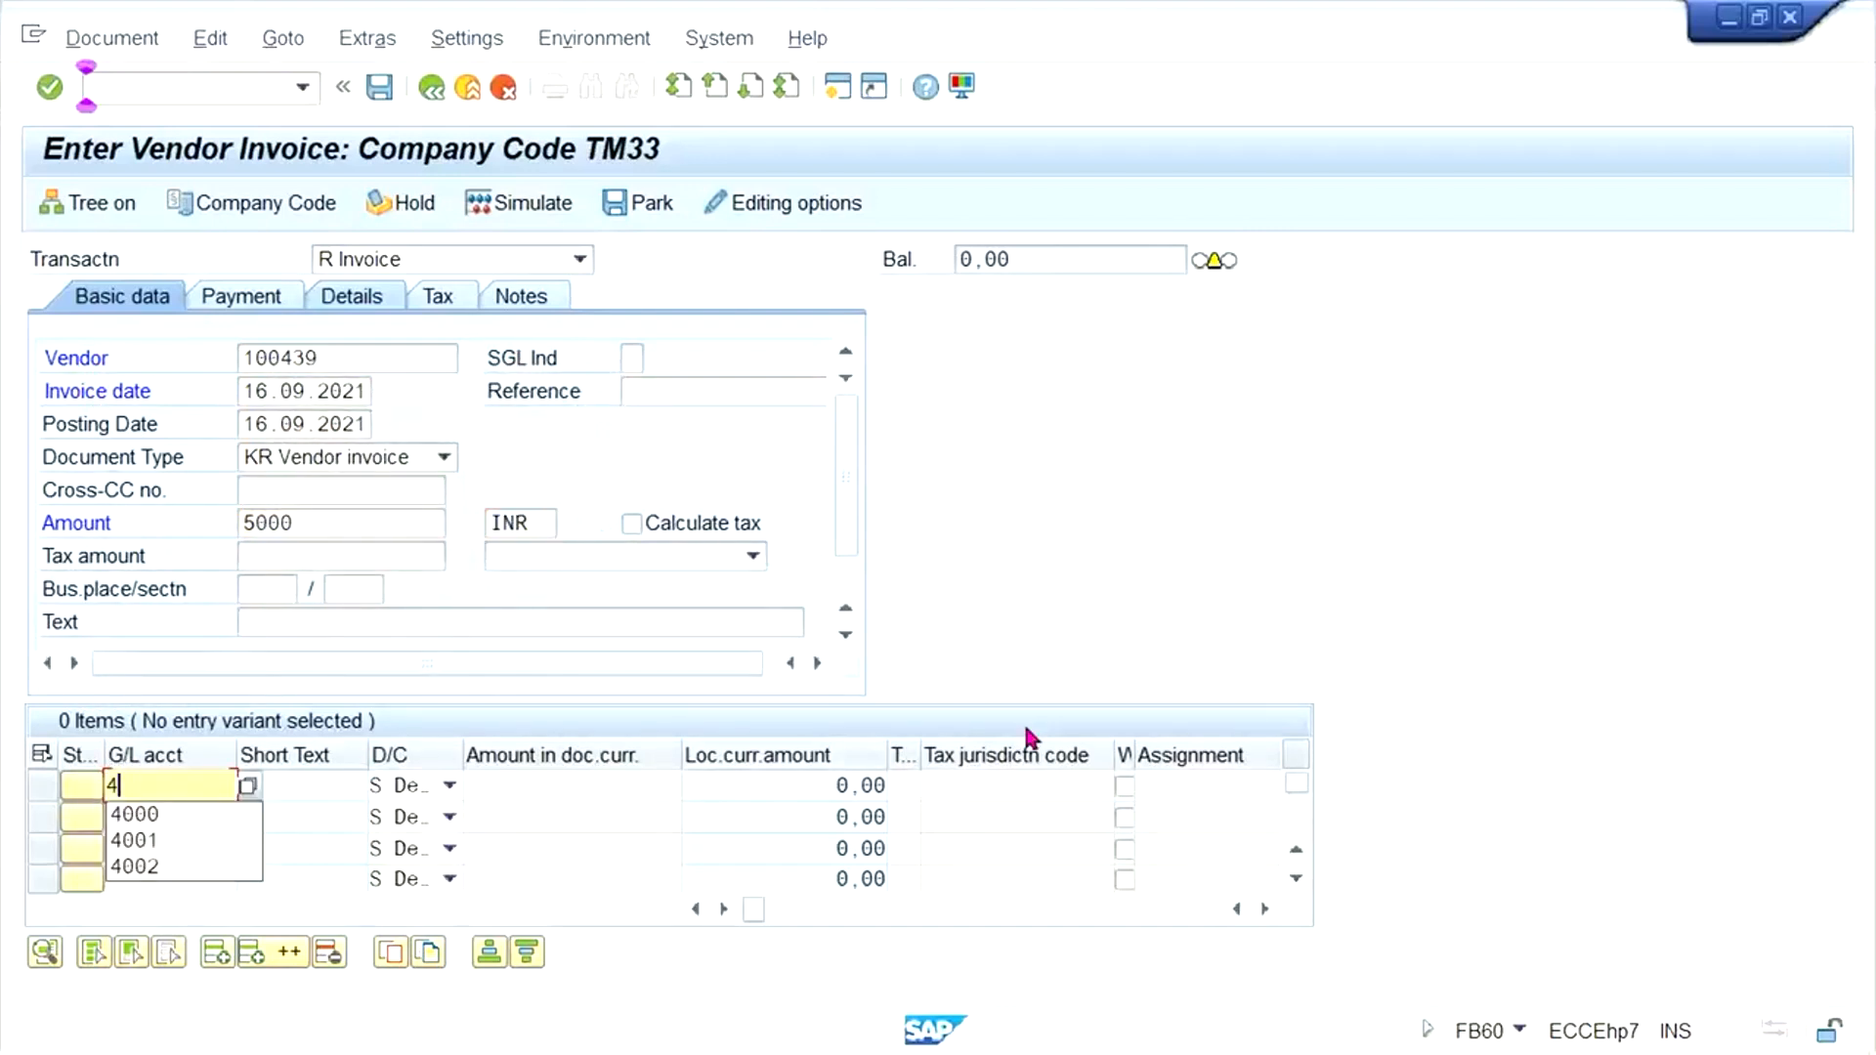
{"action": "key", "text": "Down"}
{"action": "key", "text": "Return"}
{"action": "key", "text": "Tab"}
{"action": "key", "text": "Tab"}
{"action": "key", "text": "Tab"}
{"action": "type", "text": "5000"}
{"action": "key", "text": "Return"}
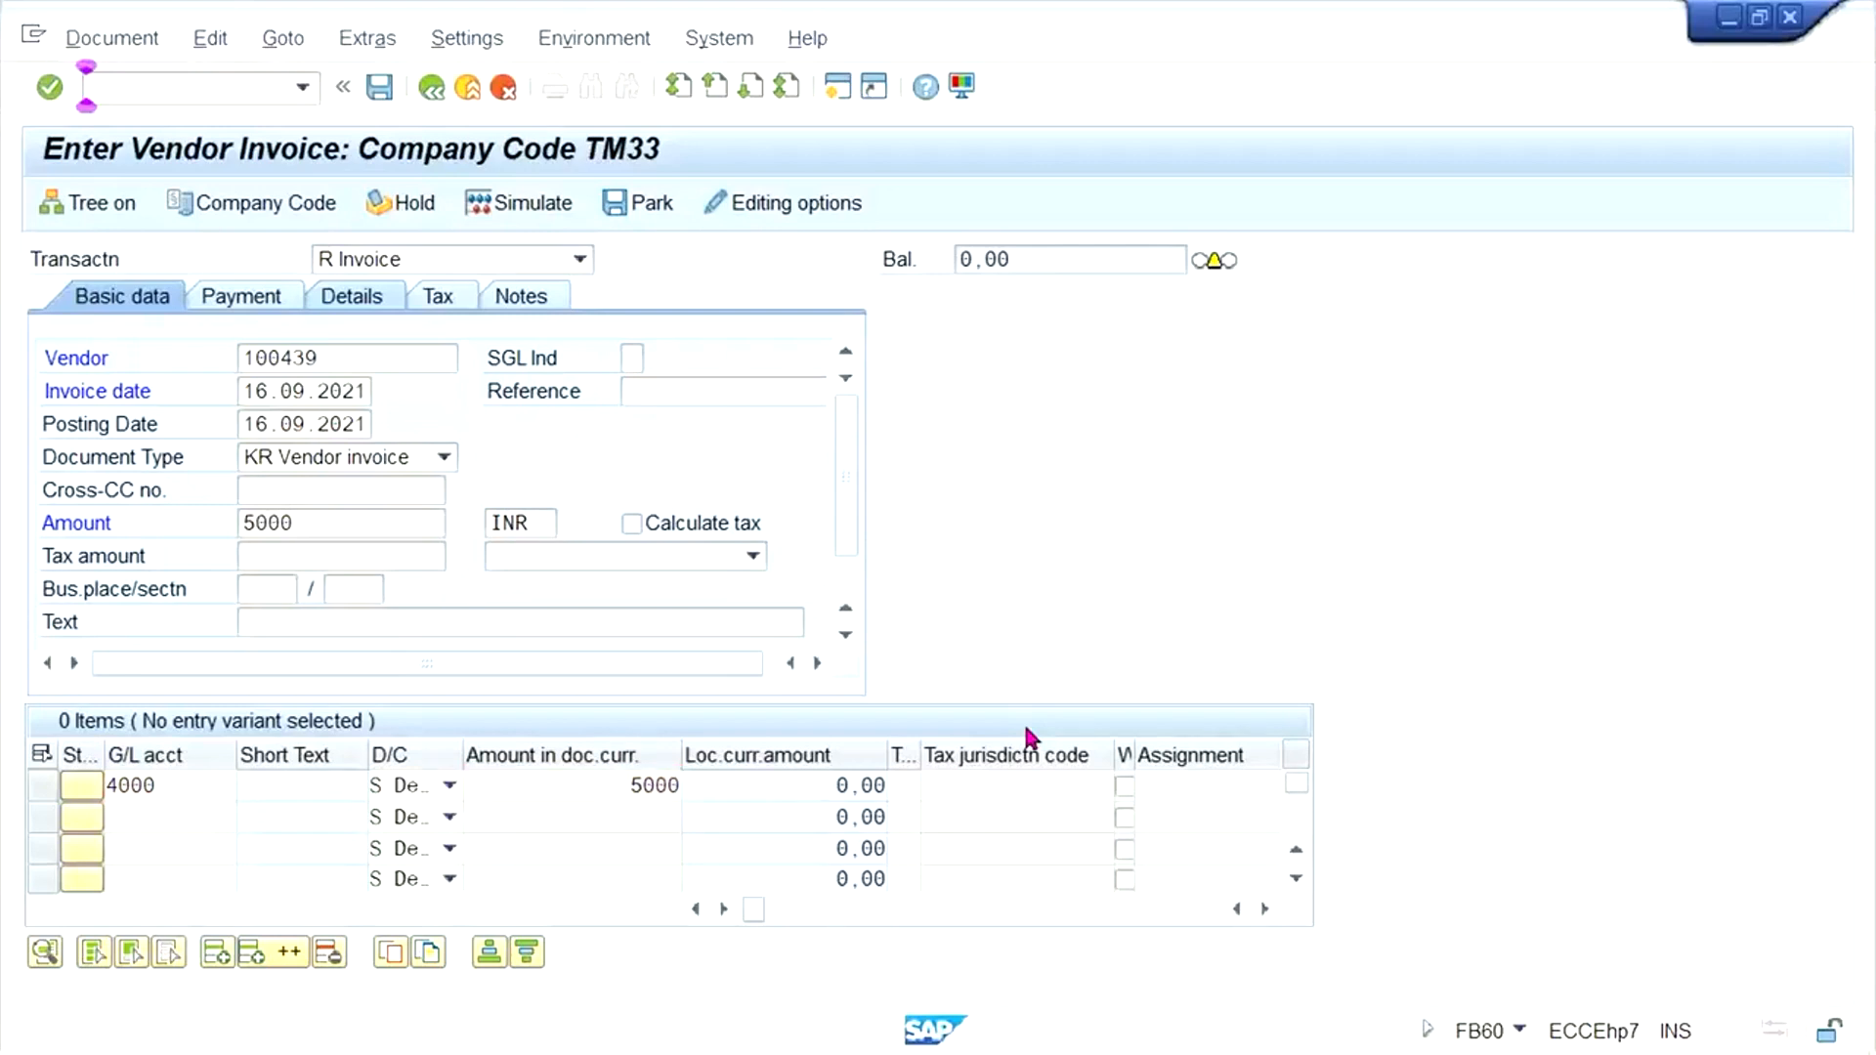
{"action": "key", "text": "ctrl+s"}
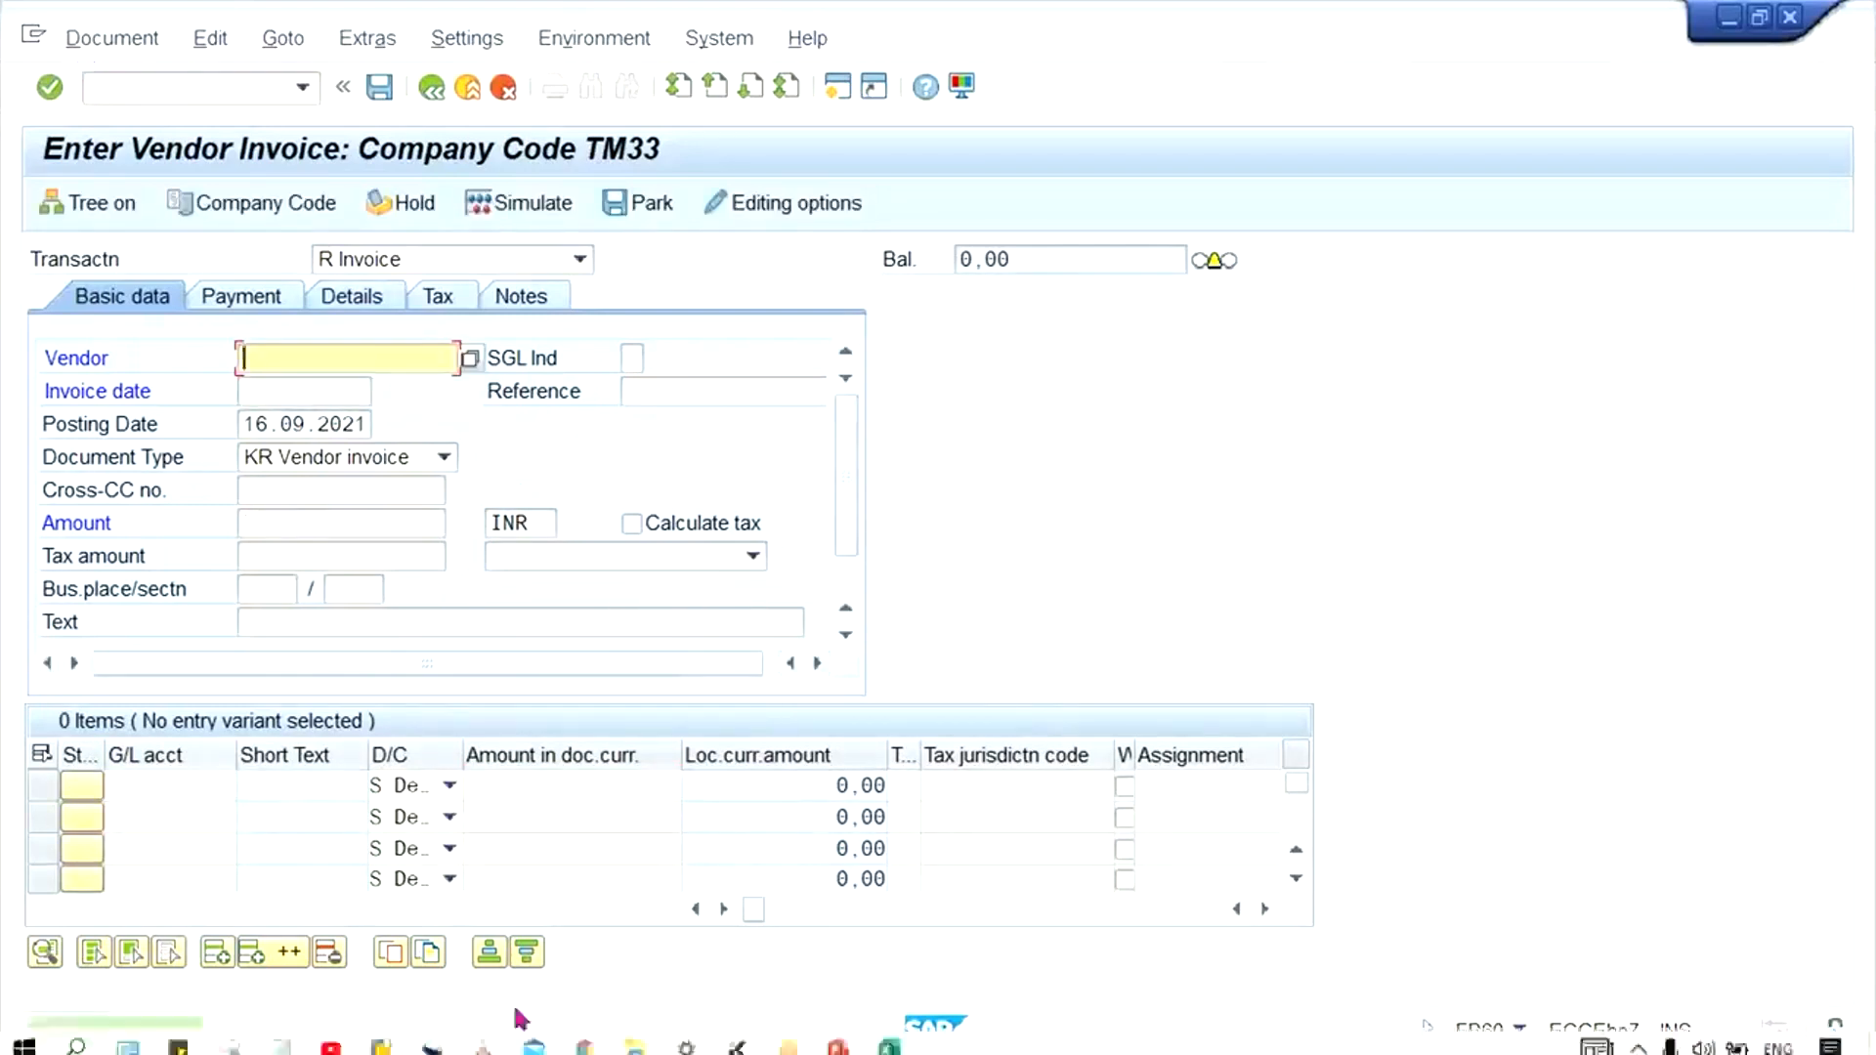
- Return to the vendor line item display and refresh the list
{"action": "left_click", "coordinate": [381, 1034]}
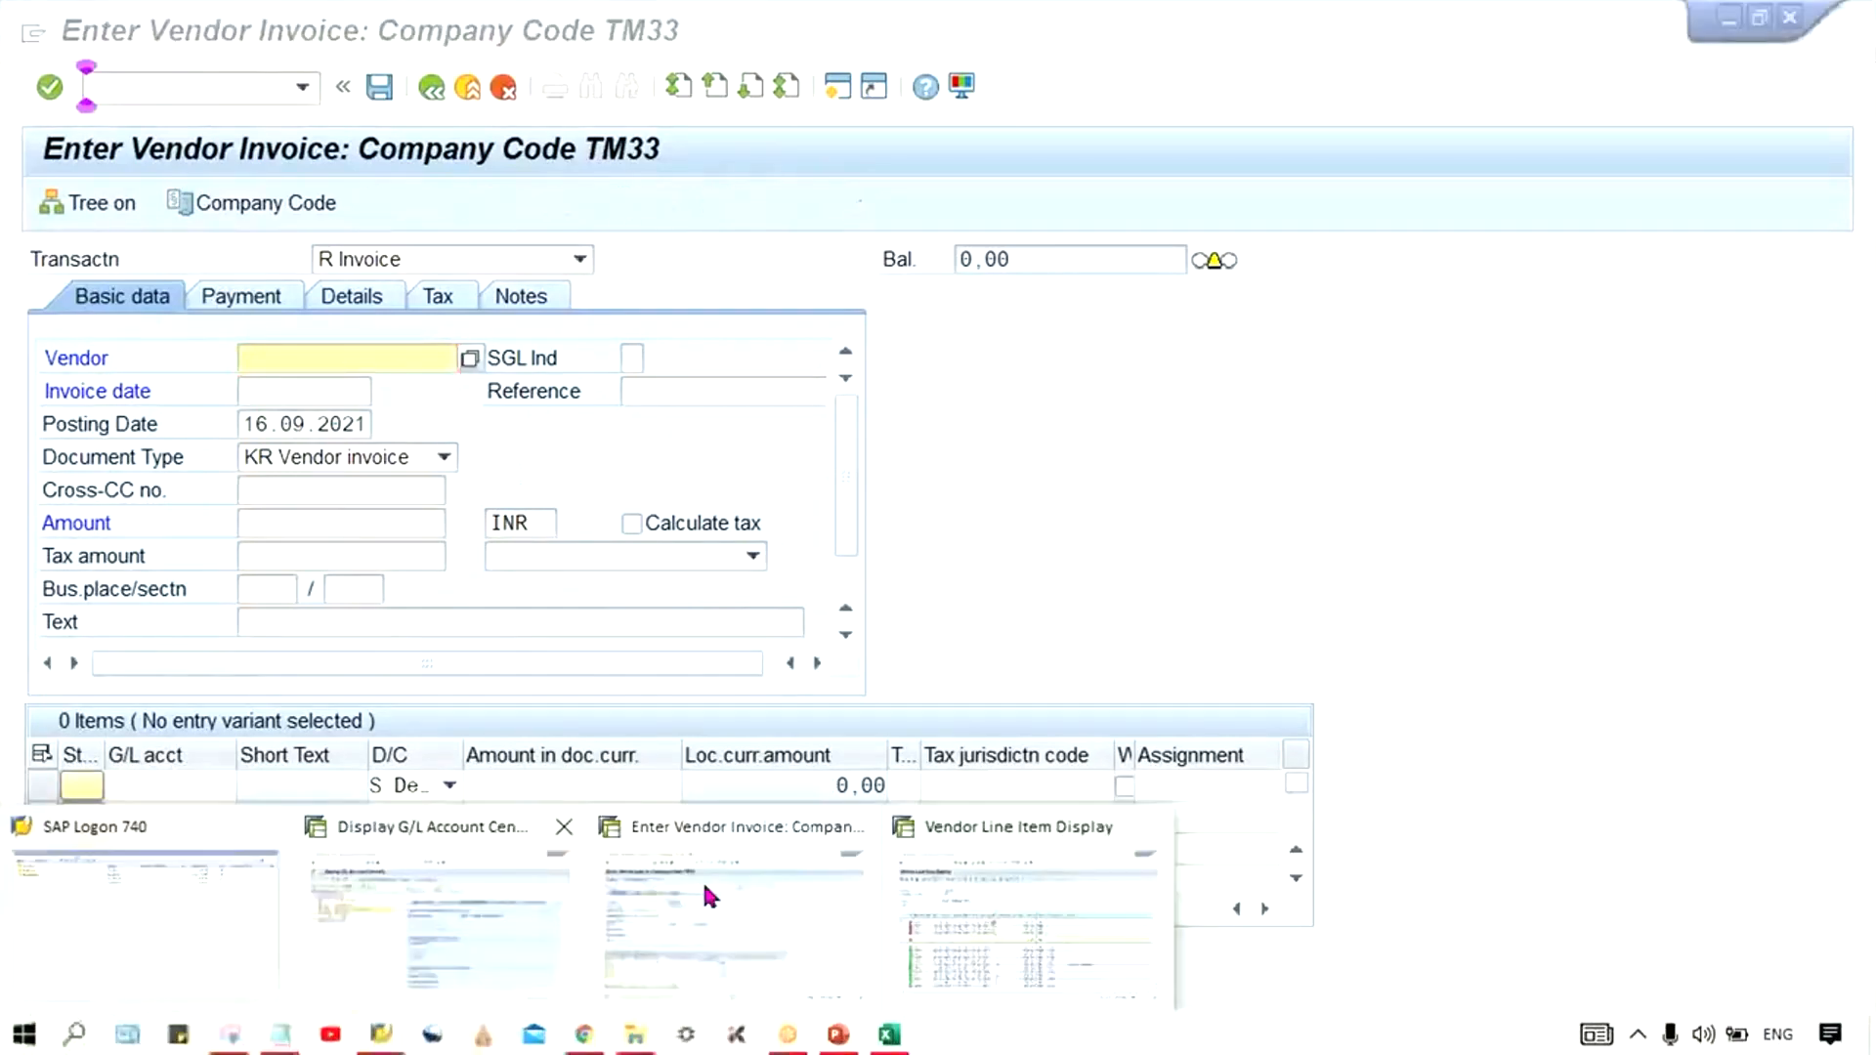
{"action": "left_click", "coordinate": [1032, 926]}
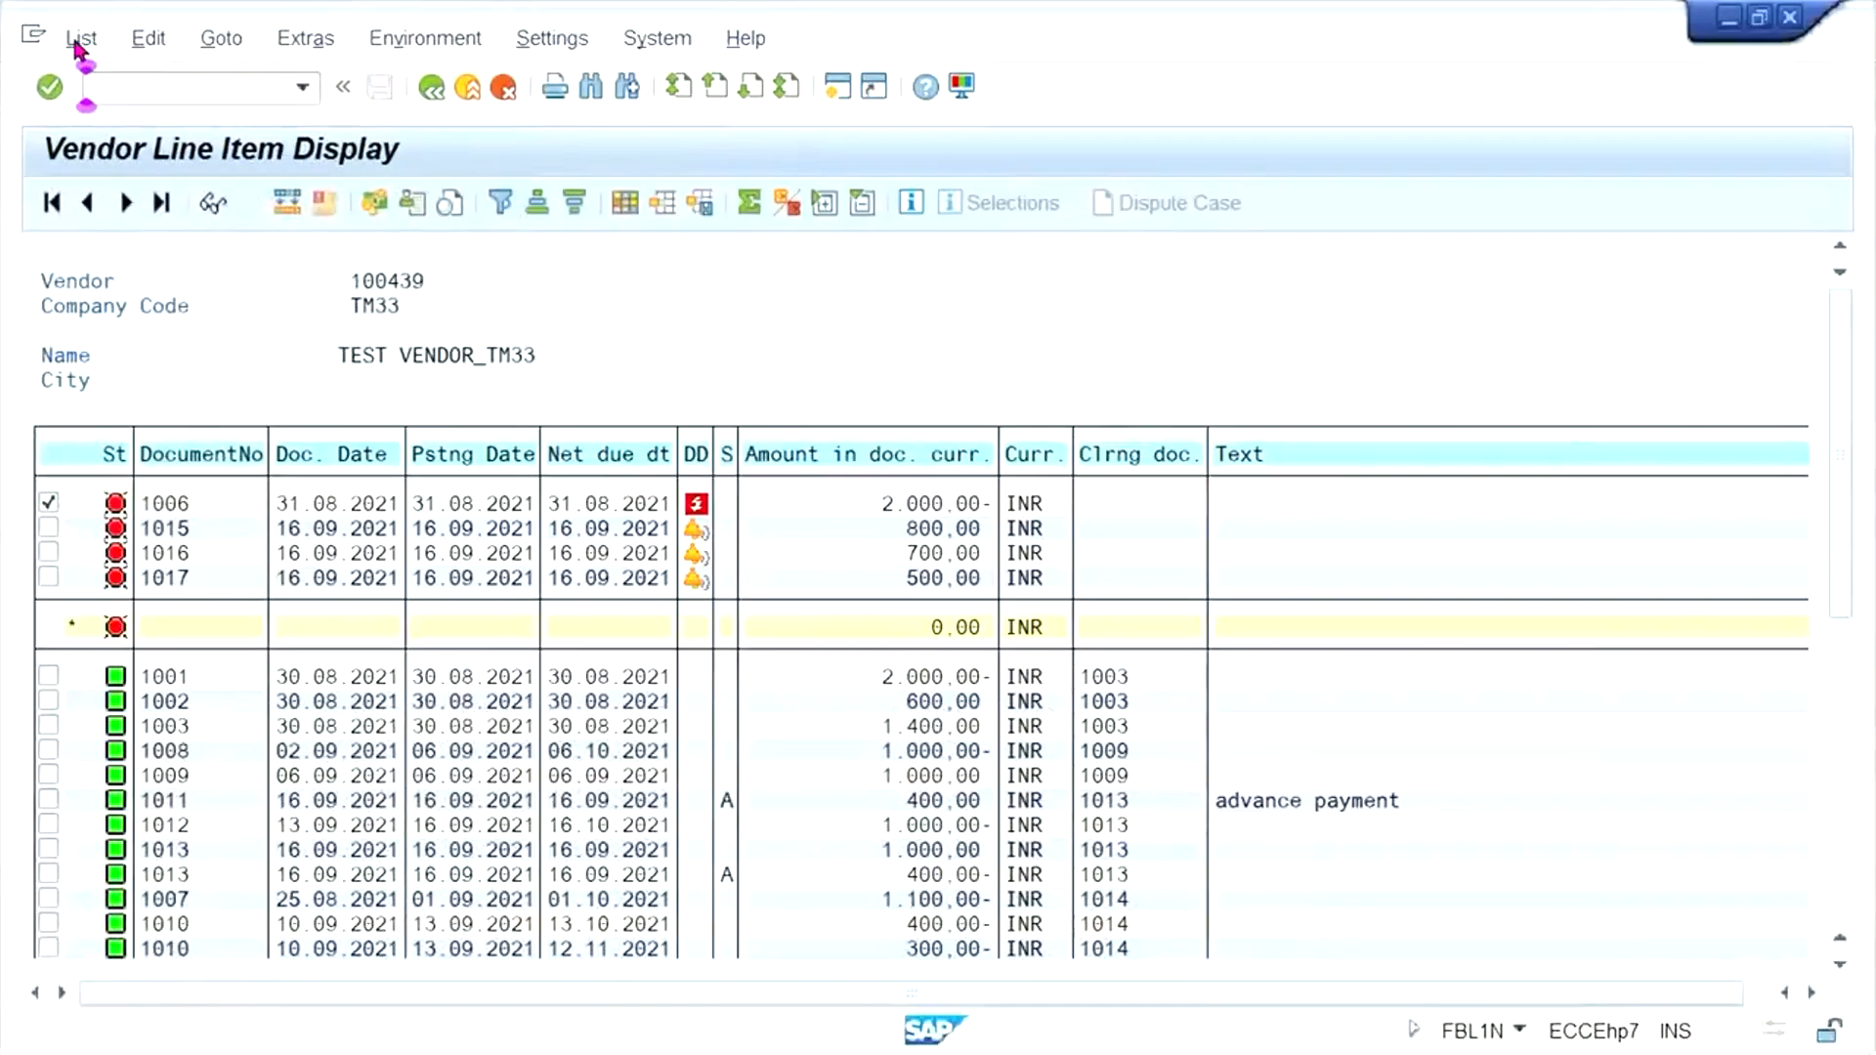
{"action": "left_click", "coordinate": [82, 39]}
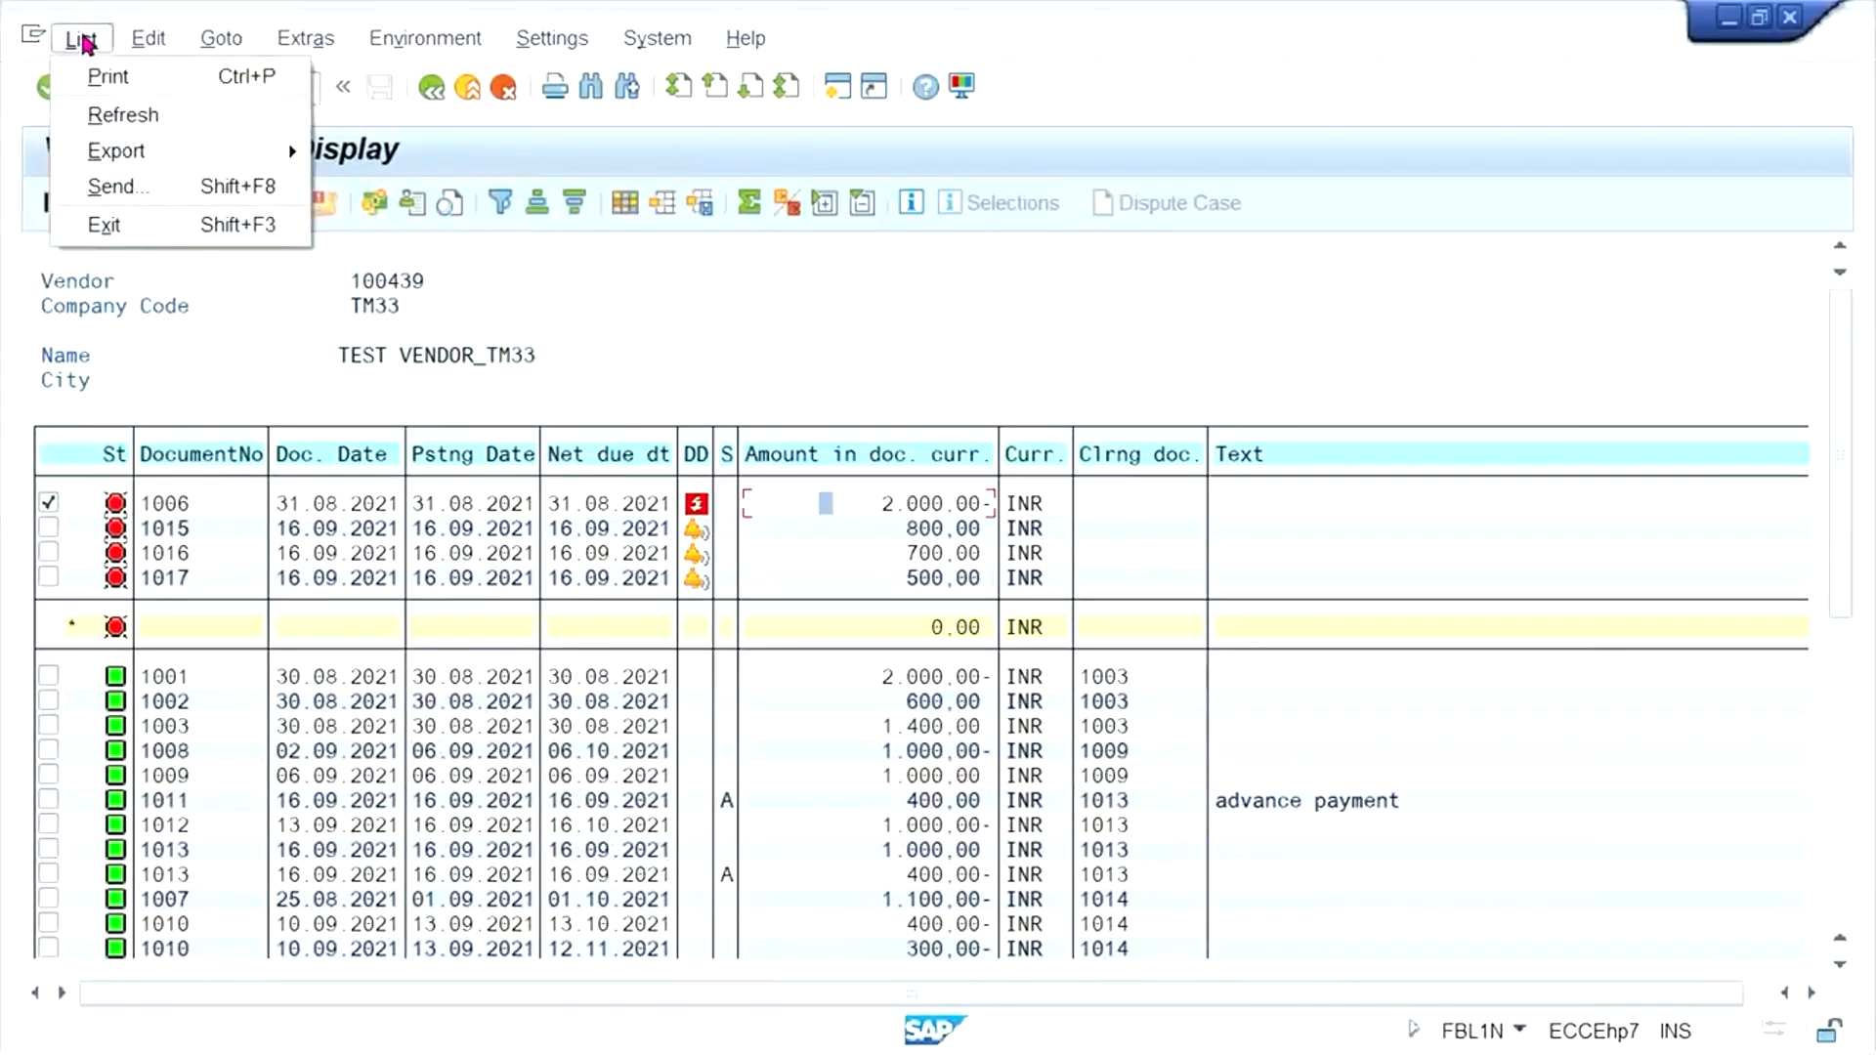
{"action": "left_click", "coordinate": [123, 115]}
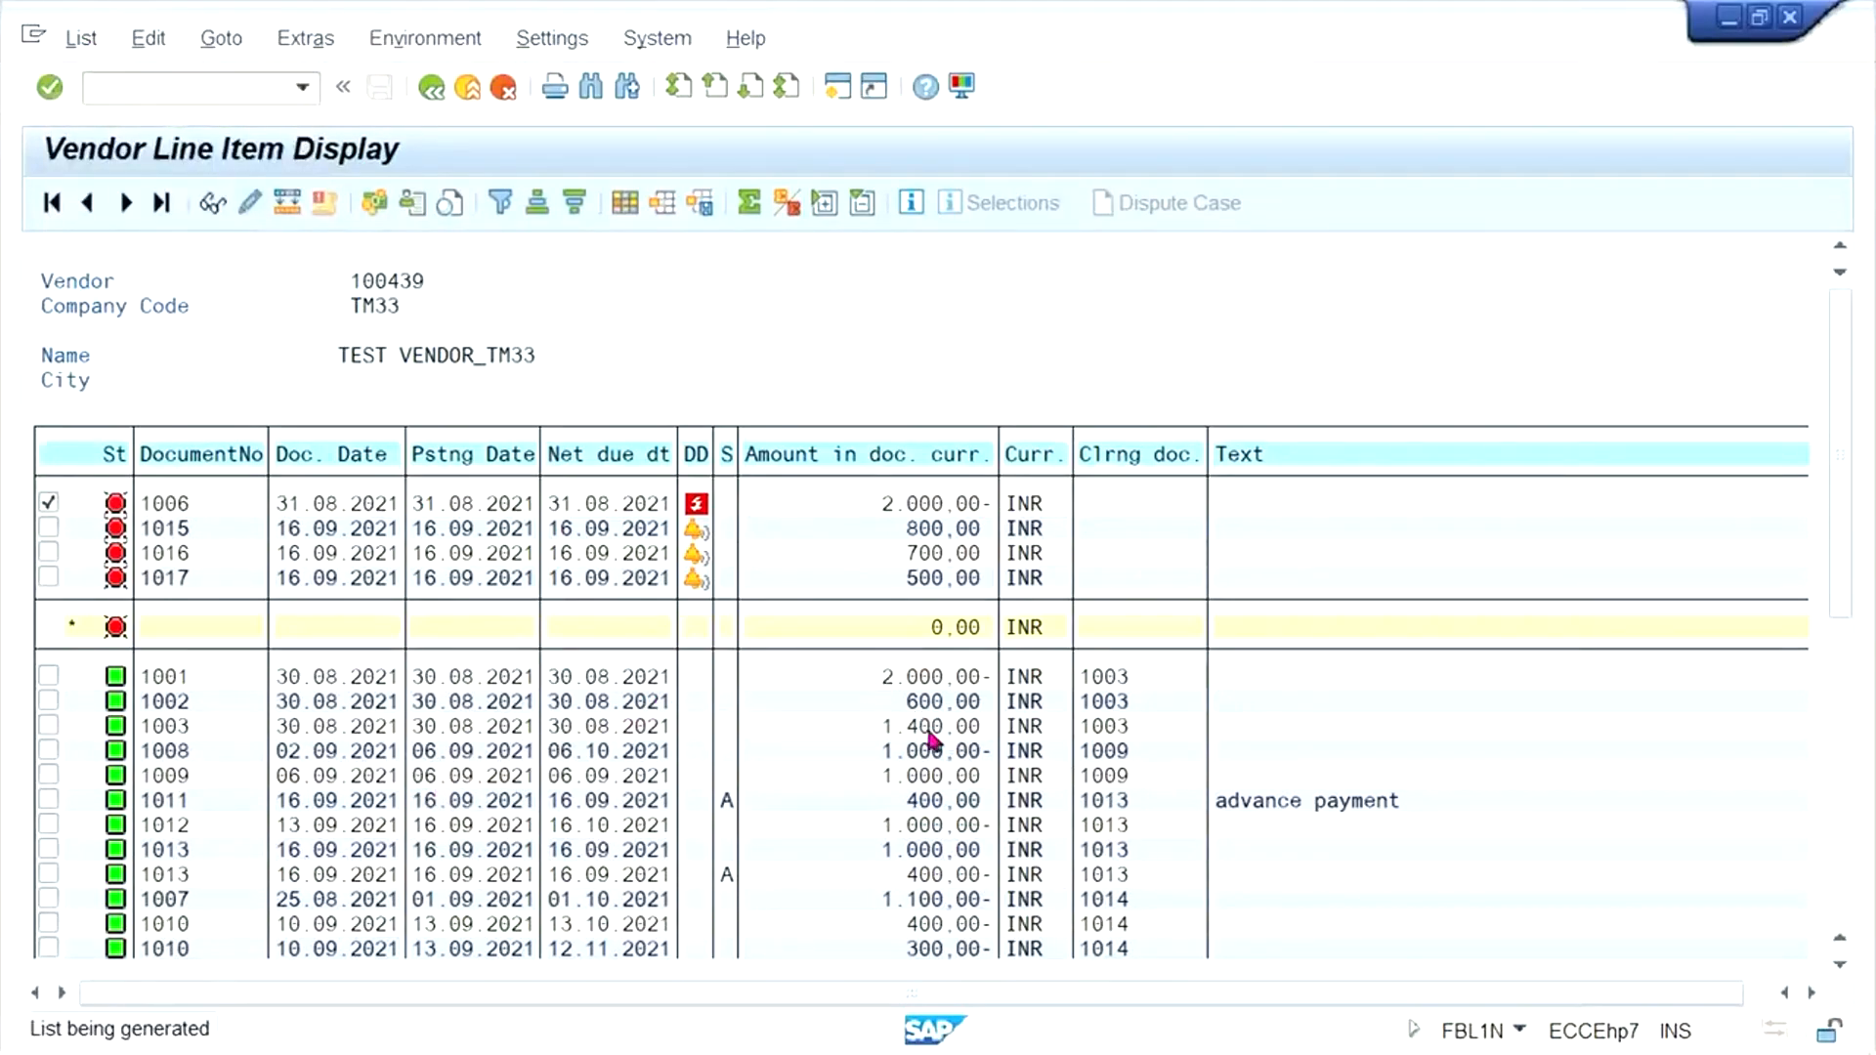
- Examine the open balance and the 2000 INR invoice's line item details, and return to the 5000 INR invoice in the list
{"action": "left_click", "coordinate": [866, 658]}
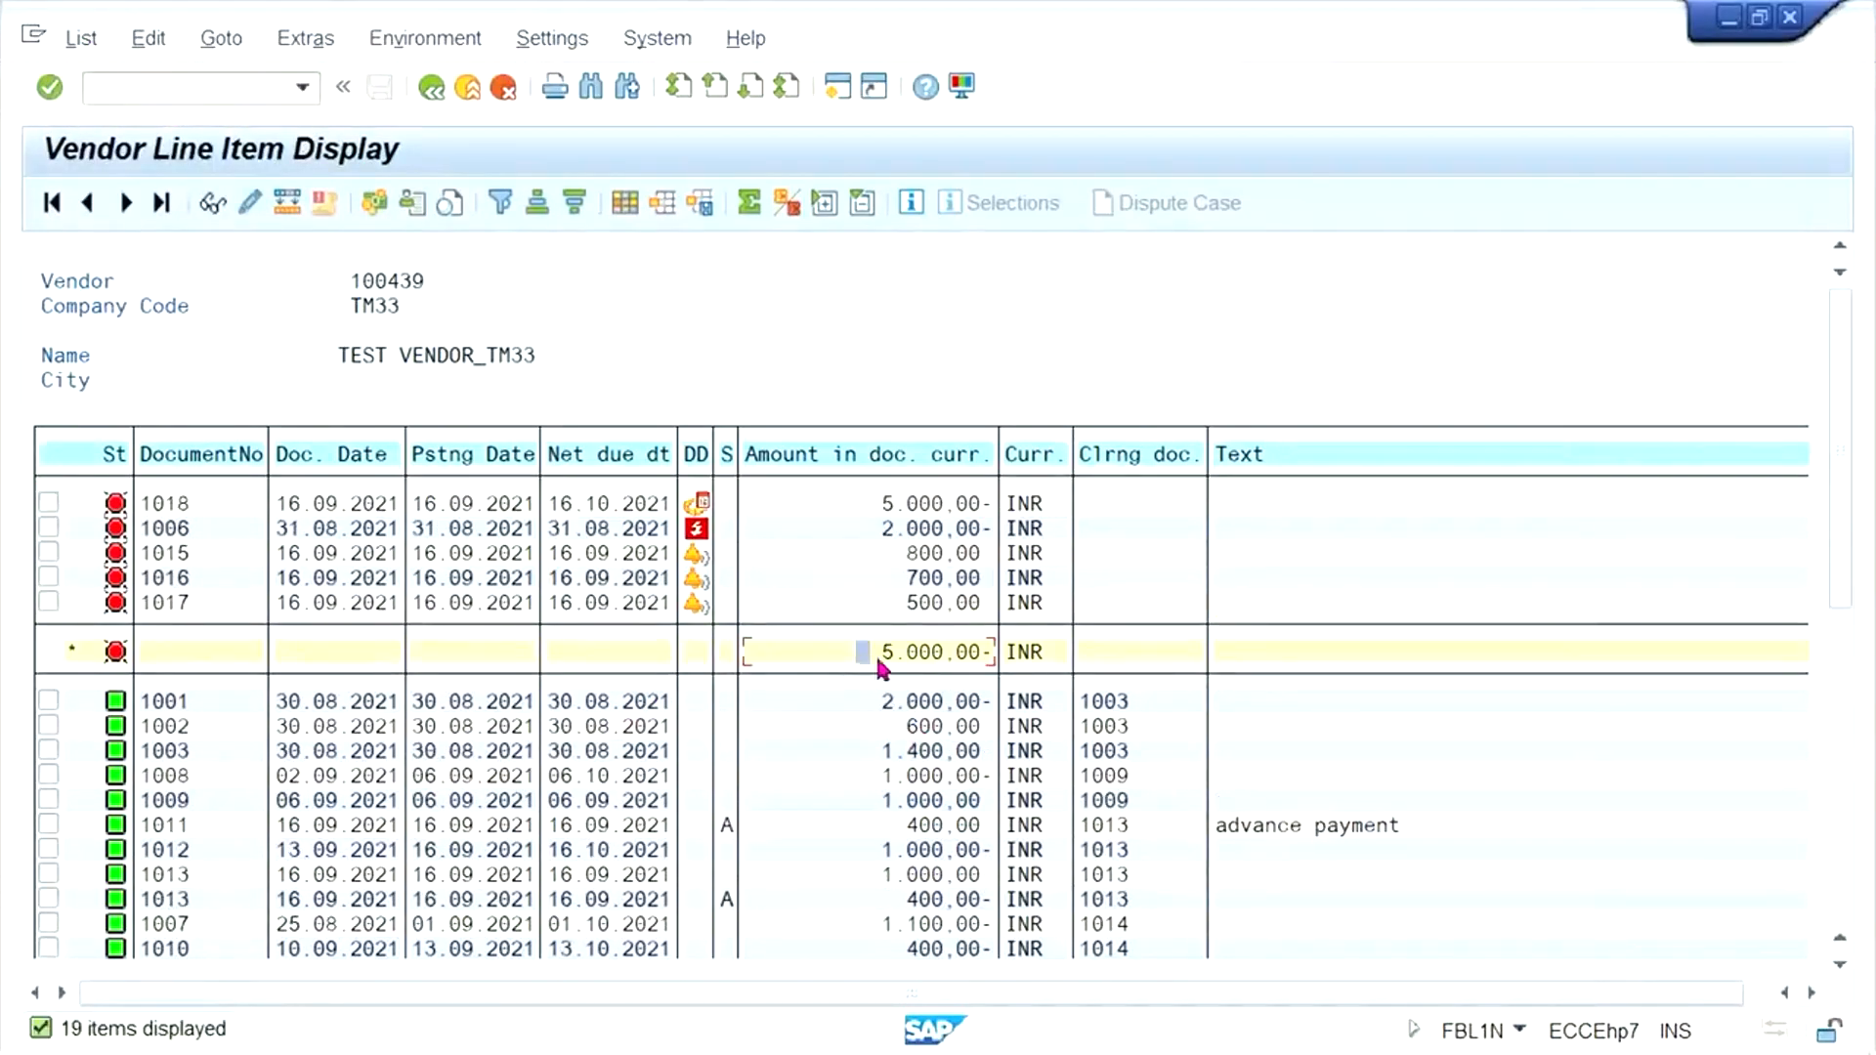
{"action": "left_click", "coordinate": [887, 531]}
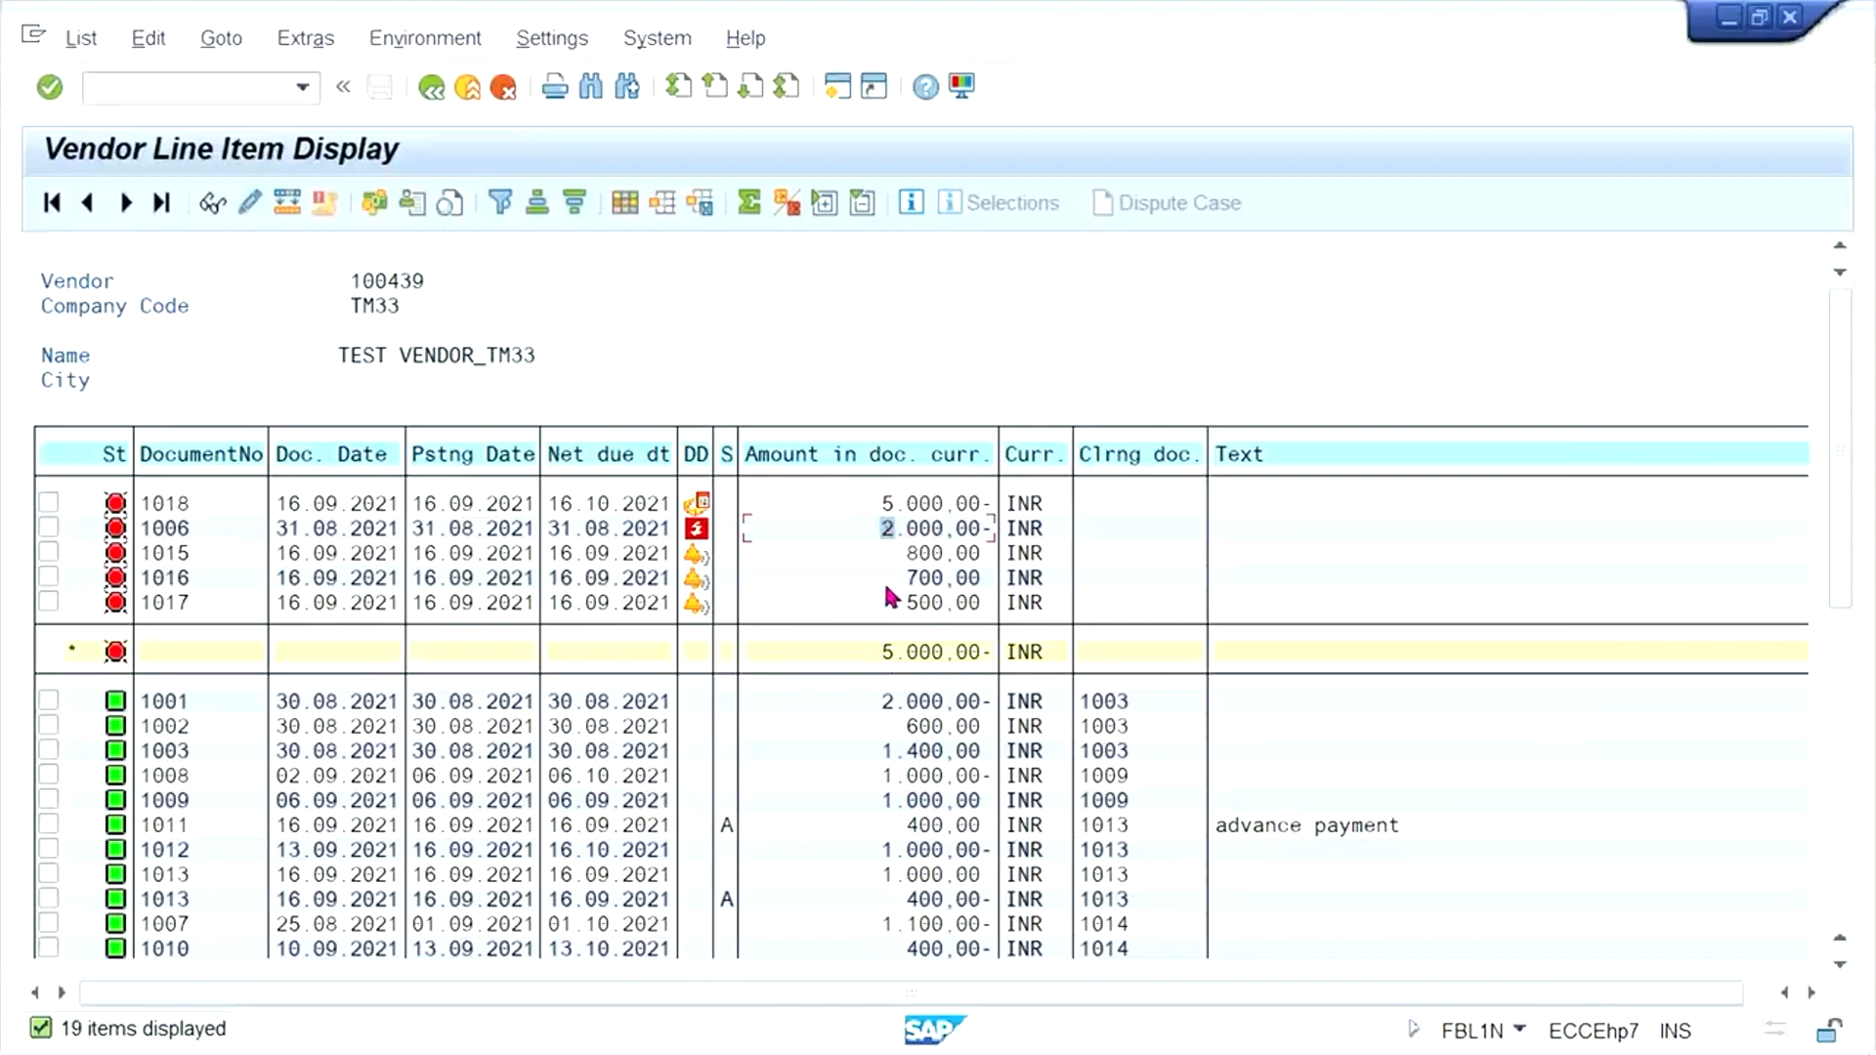
{"action": "double_click", "coordinate": [1143, 532]}
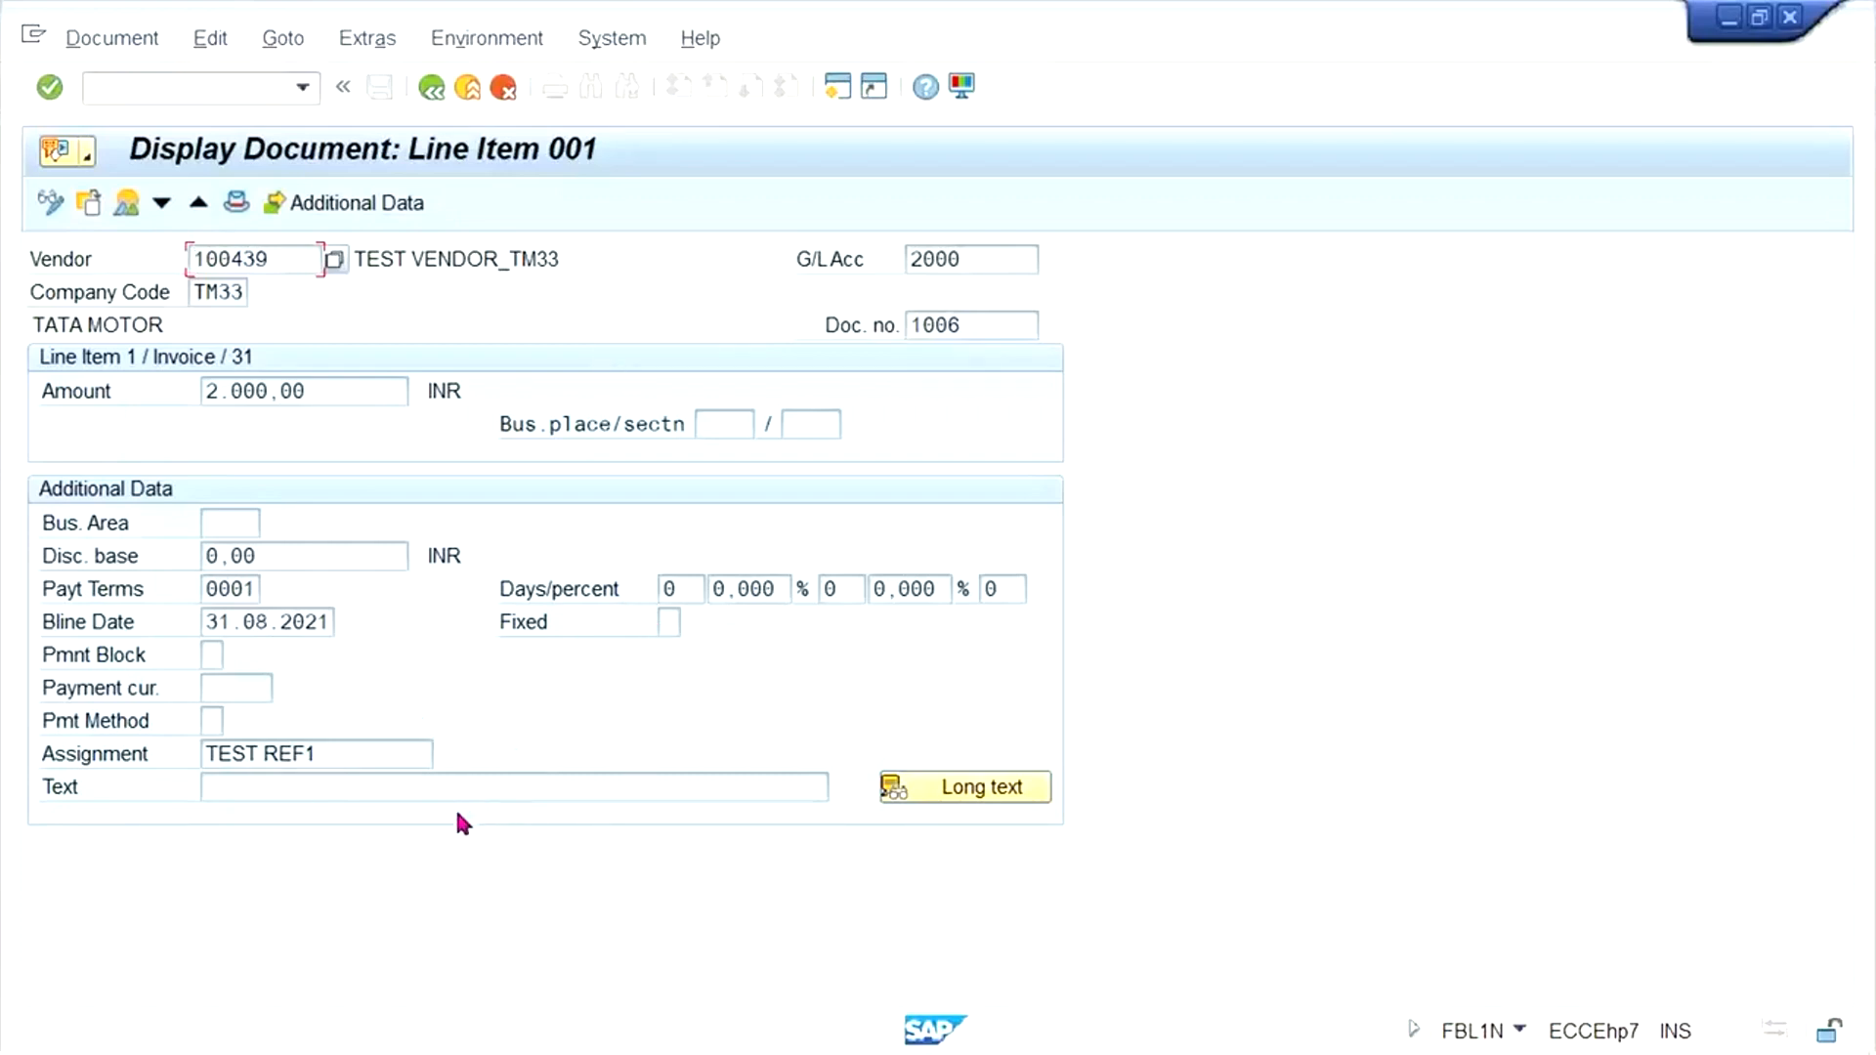
{"action": "left_click", "coordinate": [432, 89]}
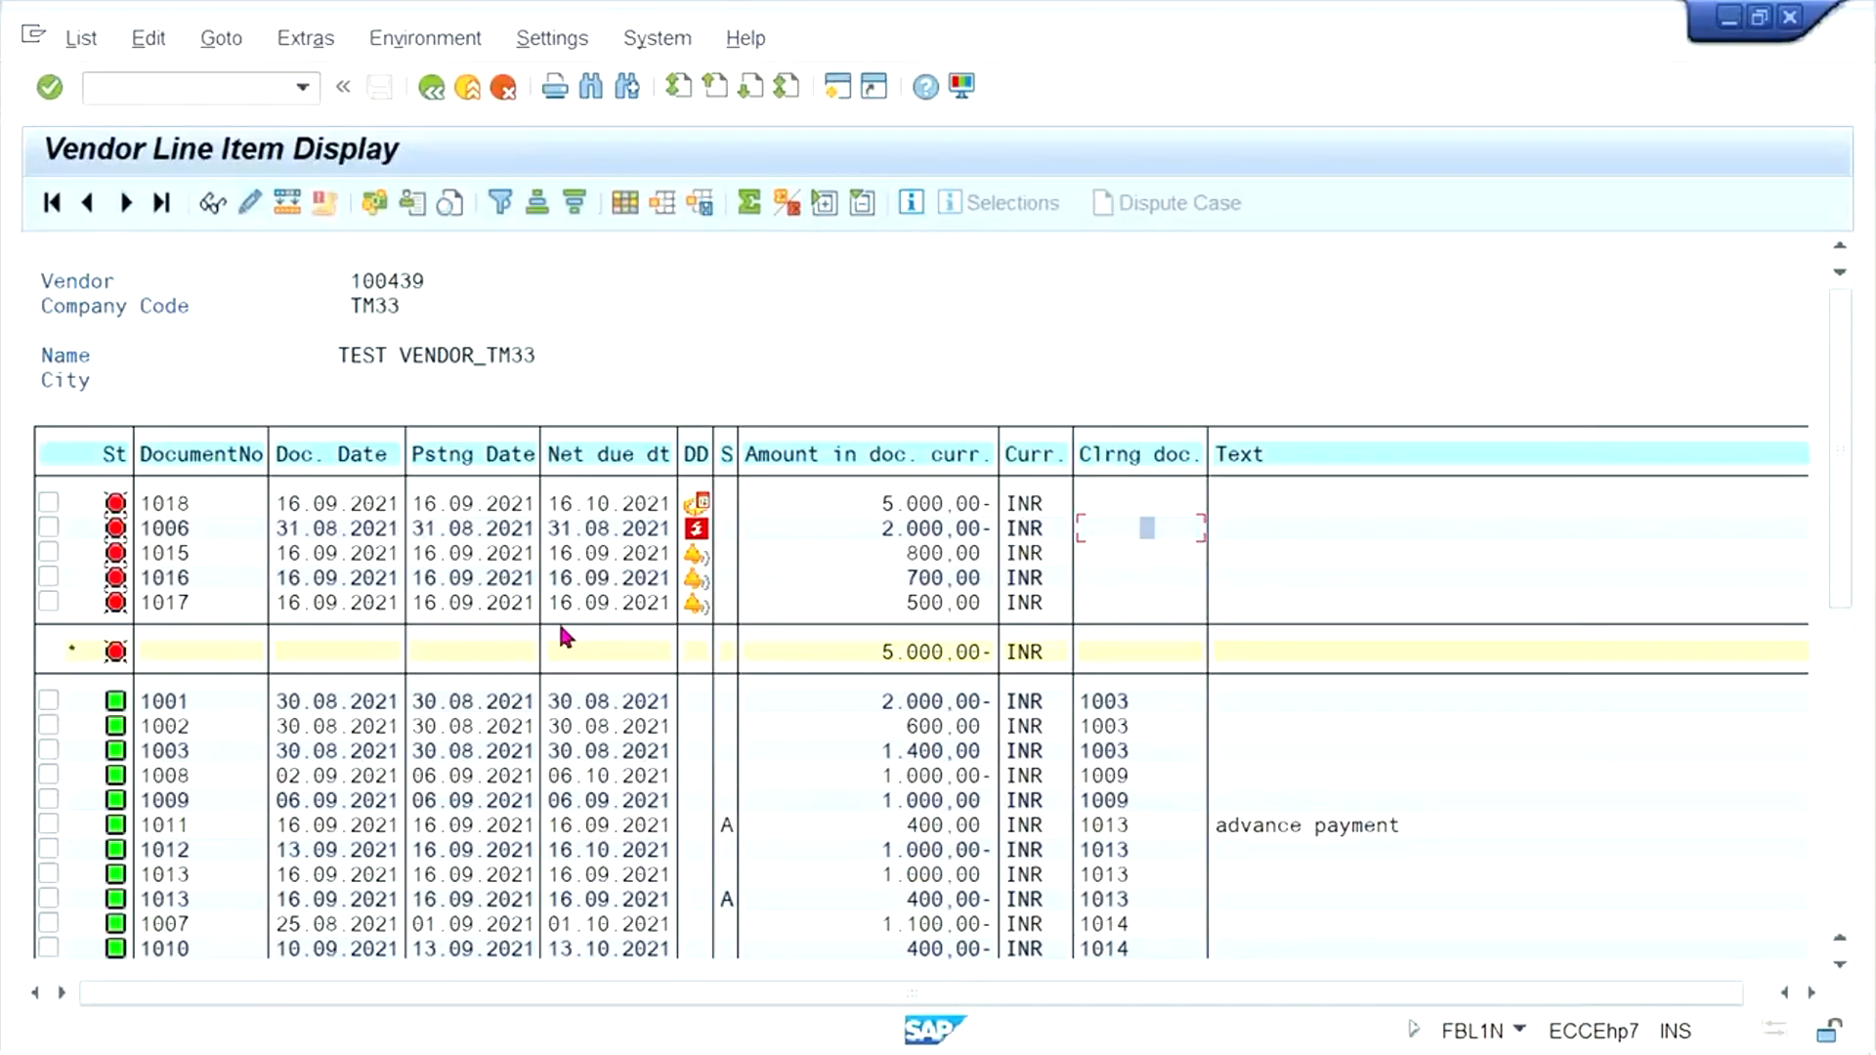
{"action": "left_click", "coordinate": [882, 506]}
- Switch to the vendor invoice session and start transaction F-53 for an outgoing payment
{"action": "mouse_move", "coordinate": [684, 1051]}
{"action": "mouse_move", "coordinate": [384, 1039]}
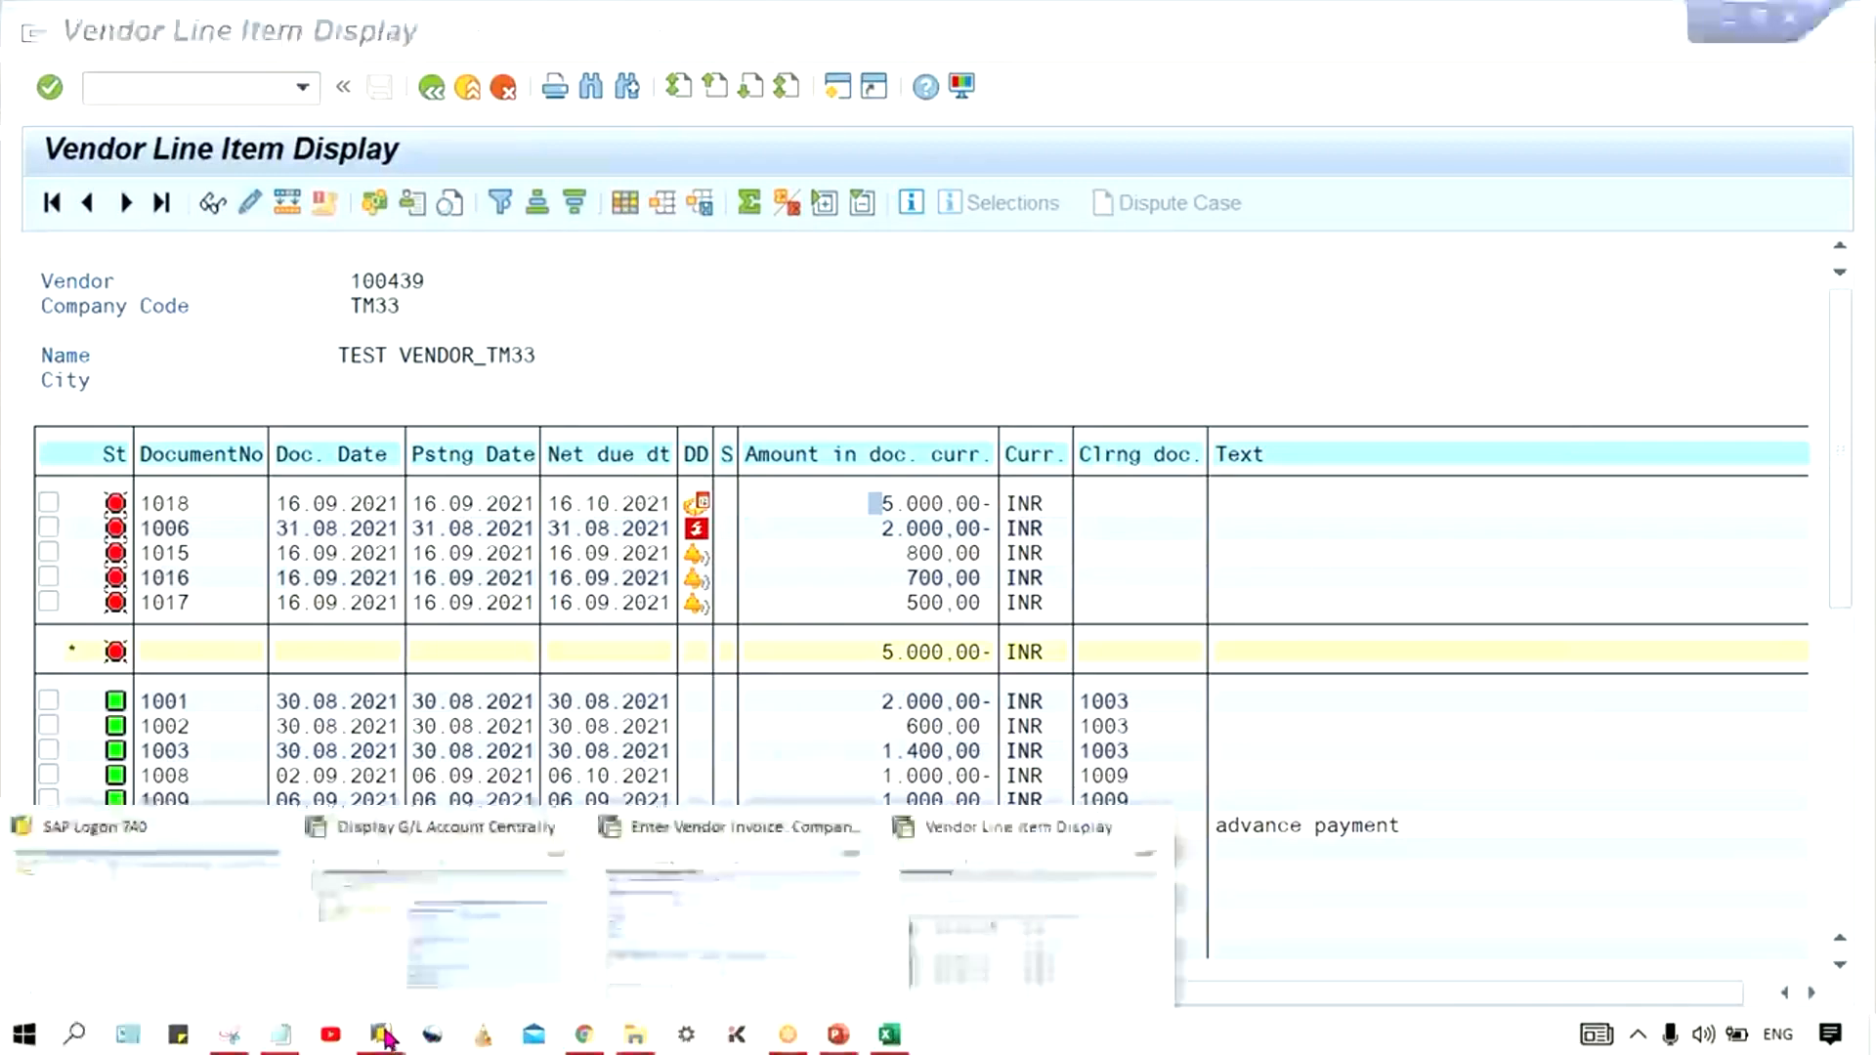
{"action": "left_click", "coordinate": [742, 922]}
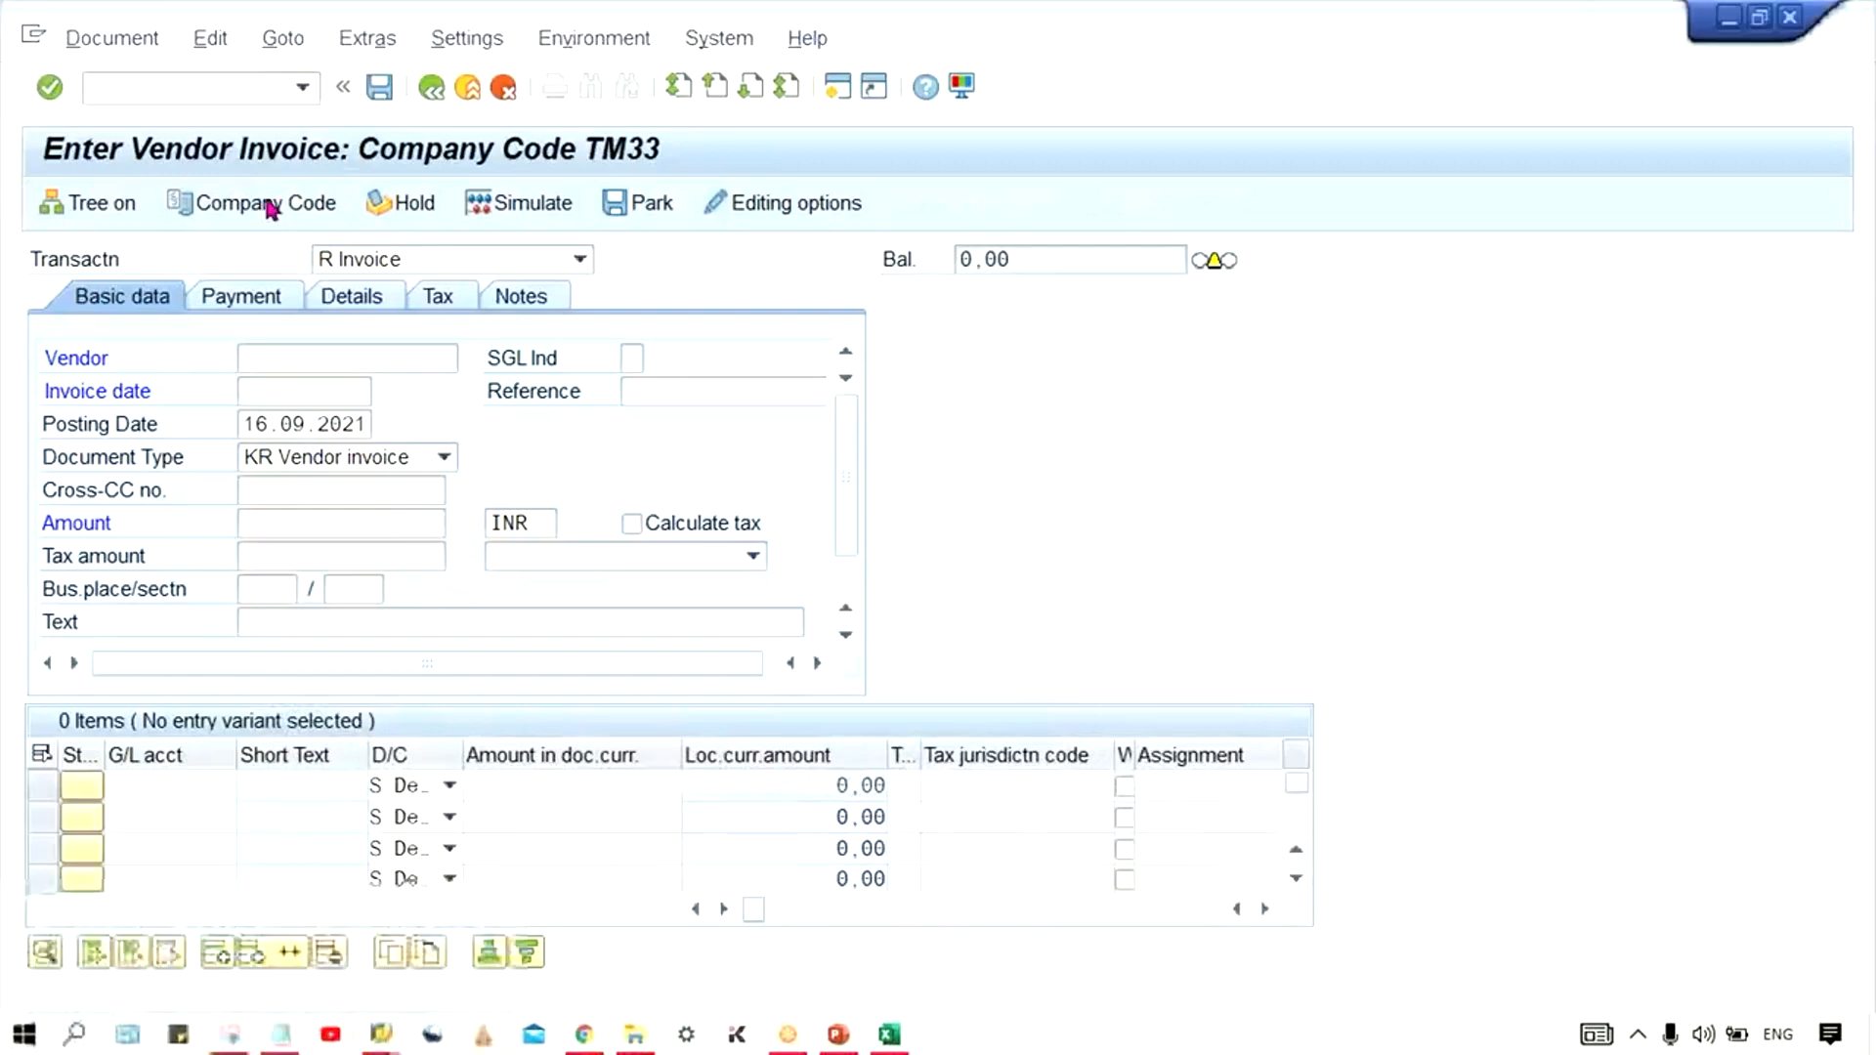
{"action": "left_click", "coordinate": [106, 87]}
{"action": "type", "text": "/n"}
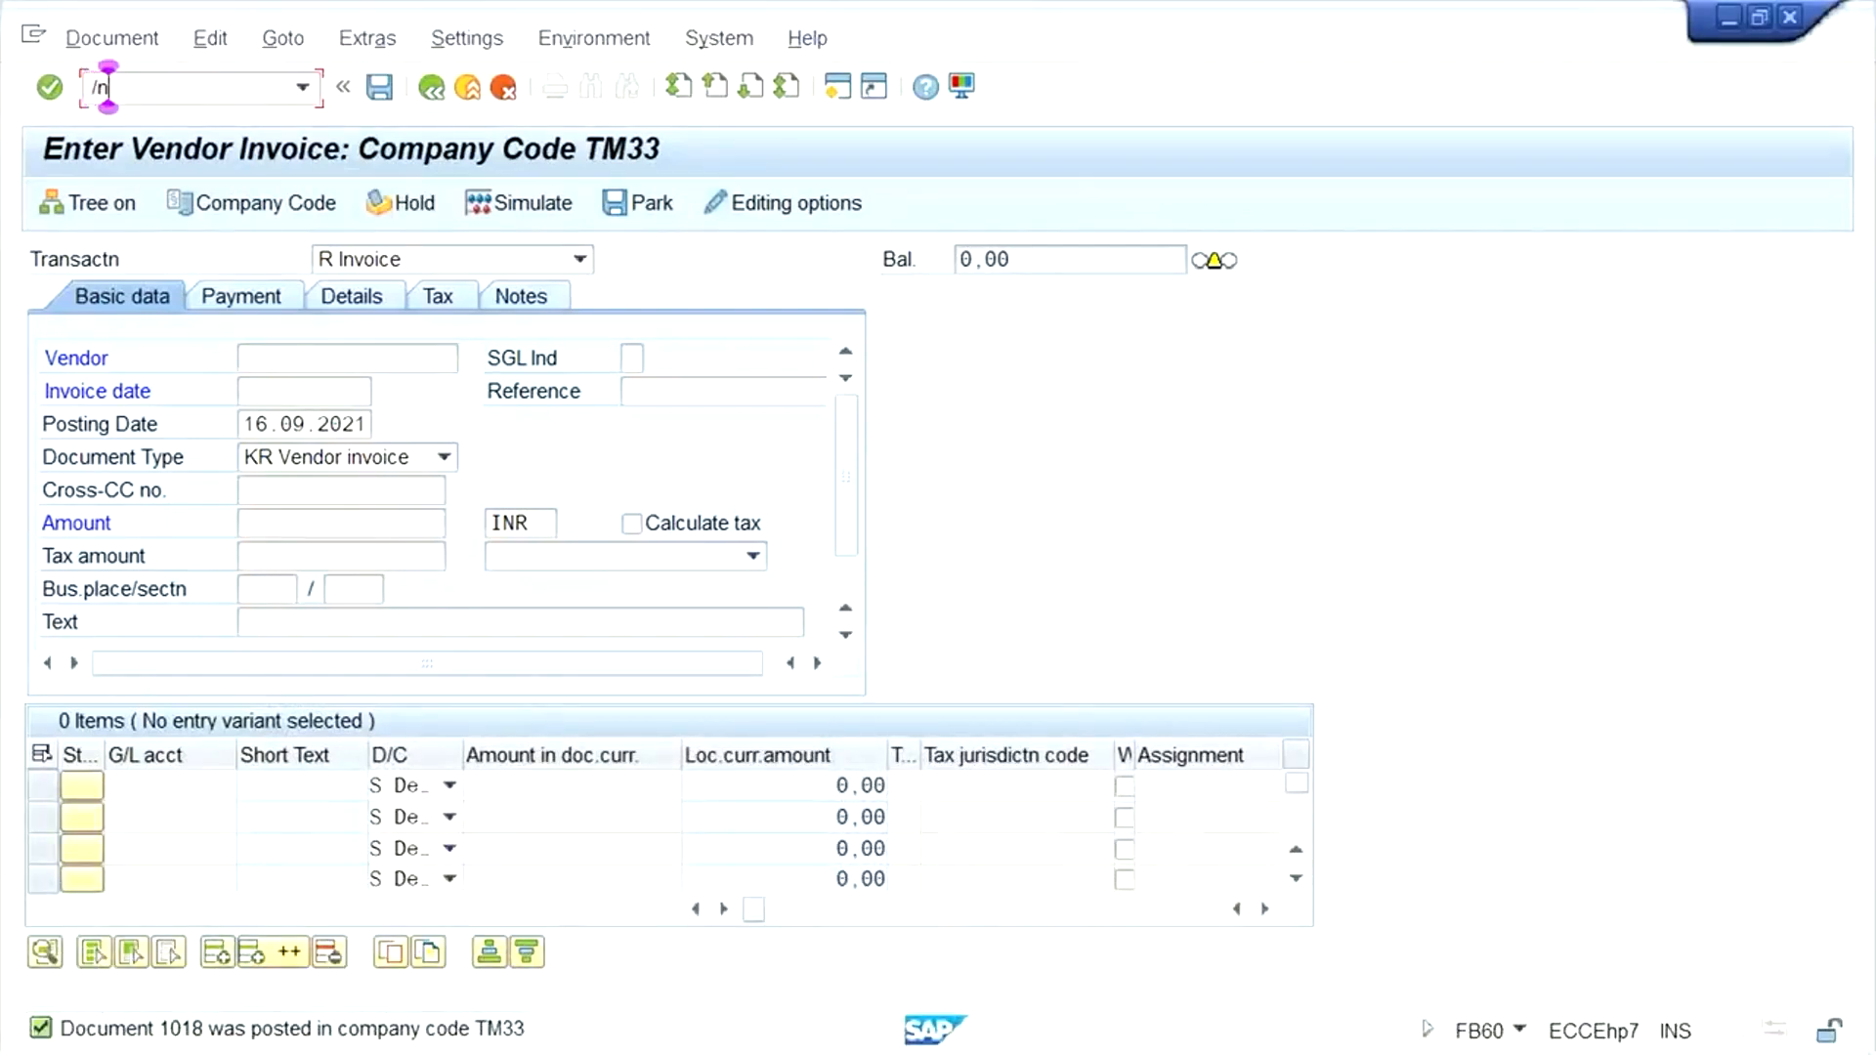
{"action": "type", "text": "f-53"}
{"action": "key", "text": "Return"}
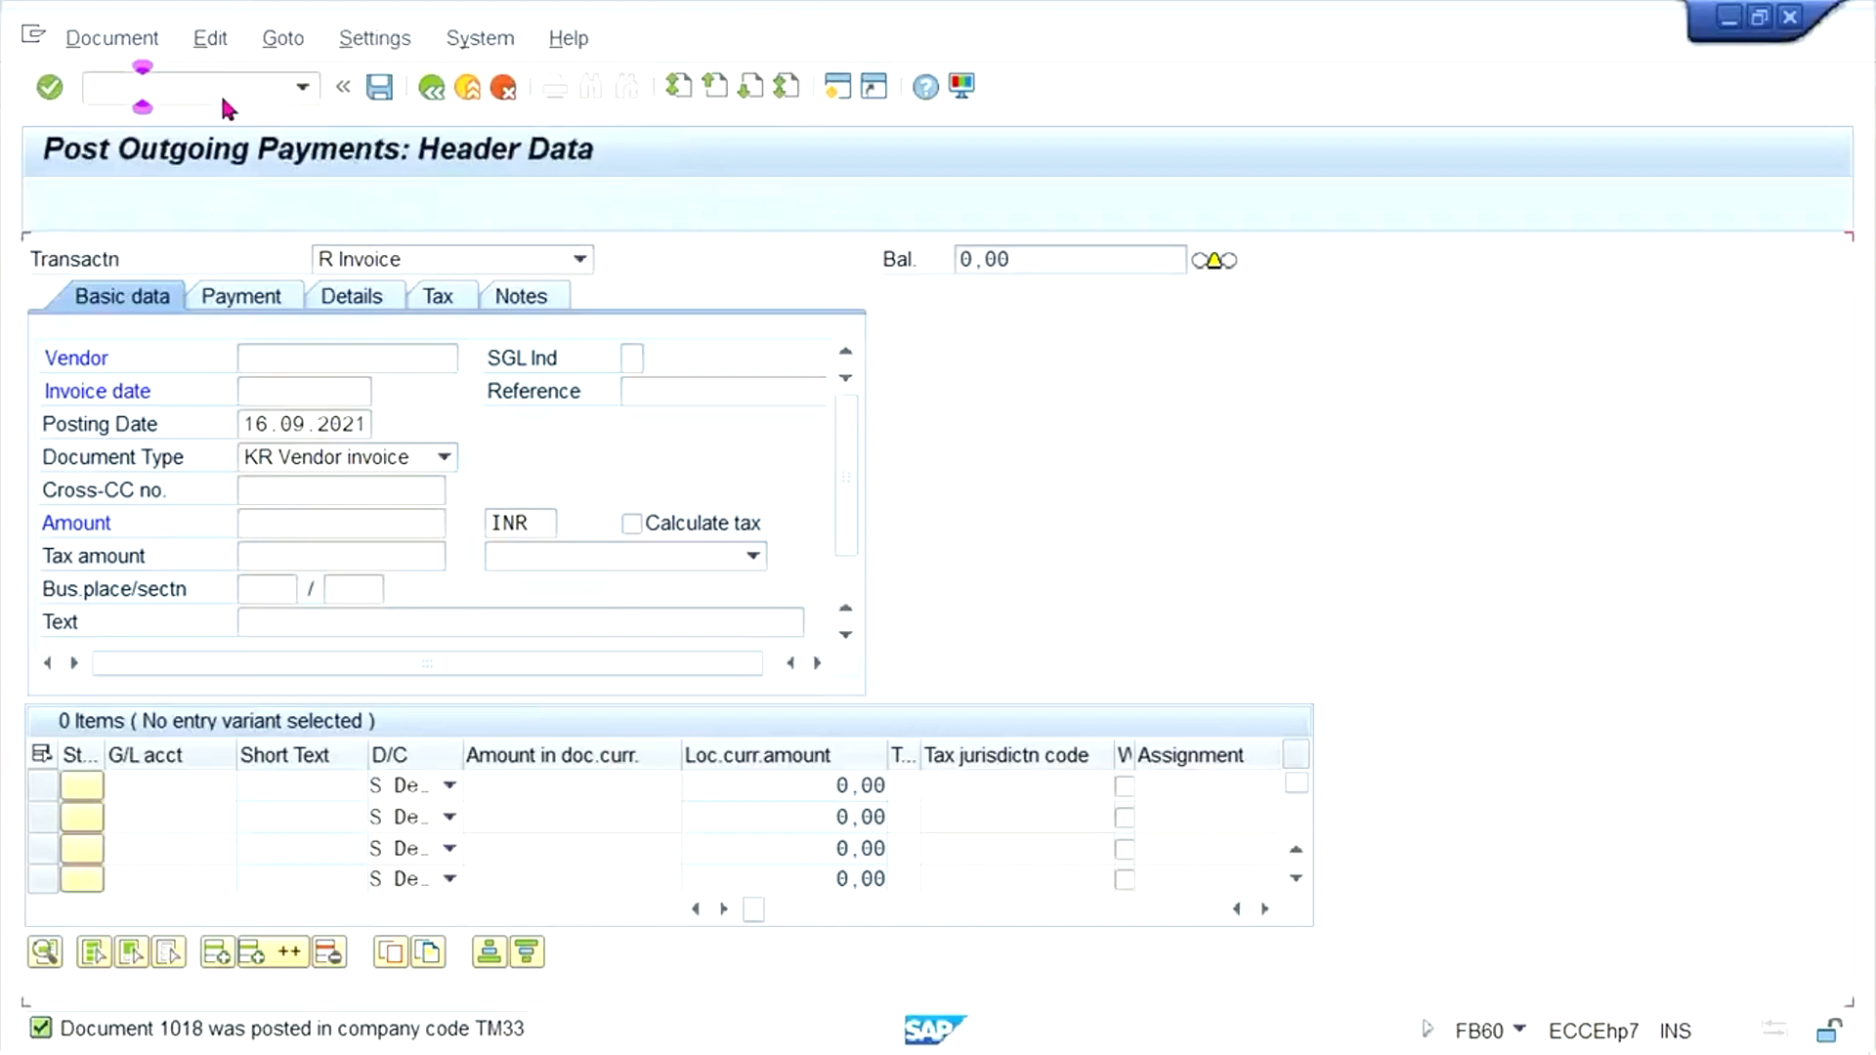
- Set the payment's document date to 16.09.2021 by copying the posting date
{"action": "double_click", "coordinate": [290, 297]}
{"action": "key", "text": "ctrl+c"}
{"action": "left_click", "coordinate": [318, 260]}
{"action": "key", "text": "ctrl+v"}
{"action": "left_click", "coordinate": [322, 490]}
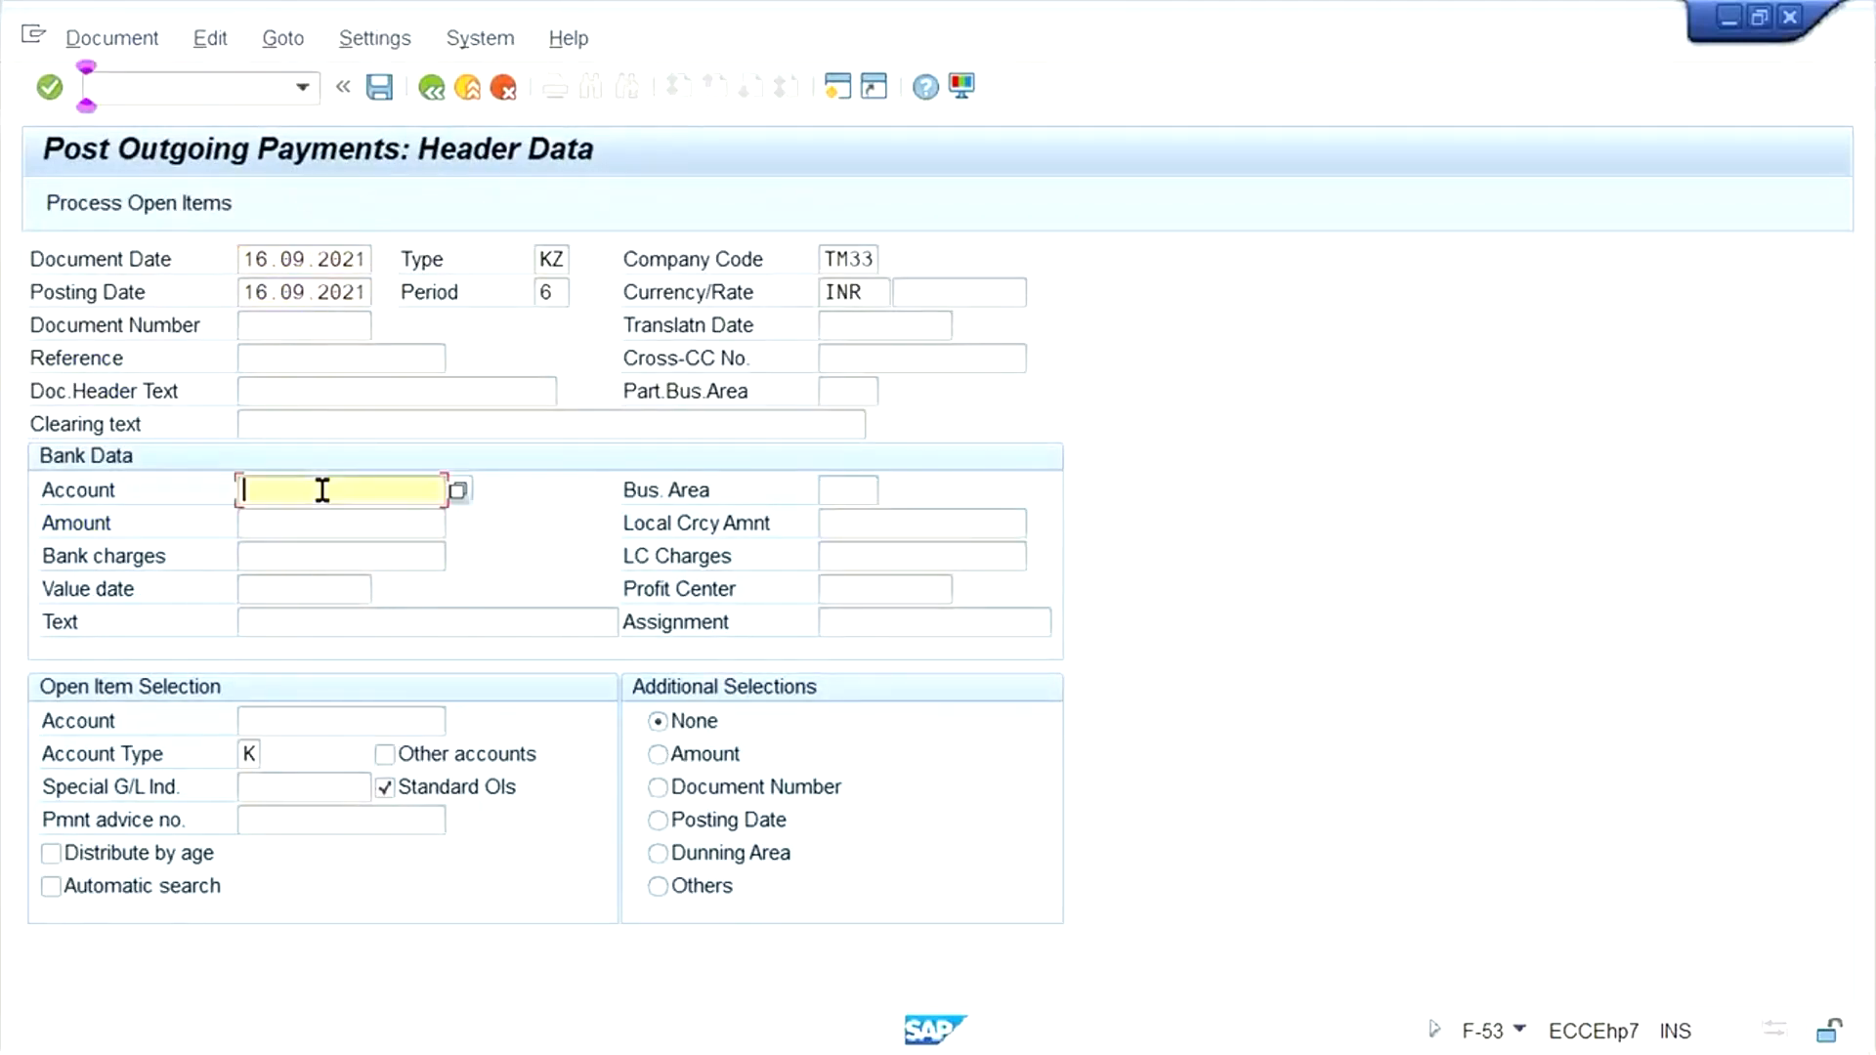
- Enter the HDFC bank G/L account, an amount of 2500 and the test vendor's account, and process the open items
{"action": "type", "text": "1000"}
{"action": "left_click", "coordinate": [260, 524]}
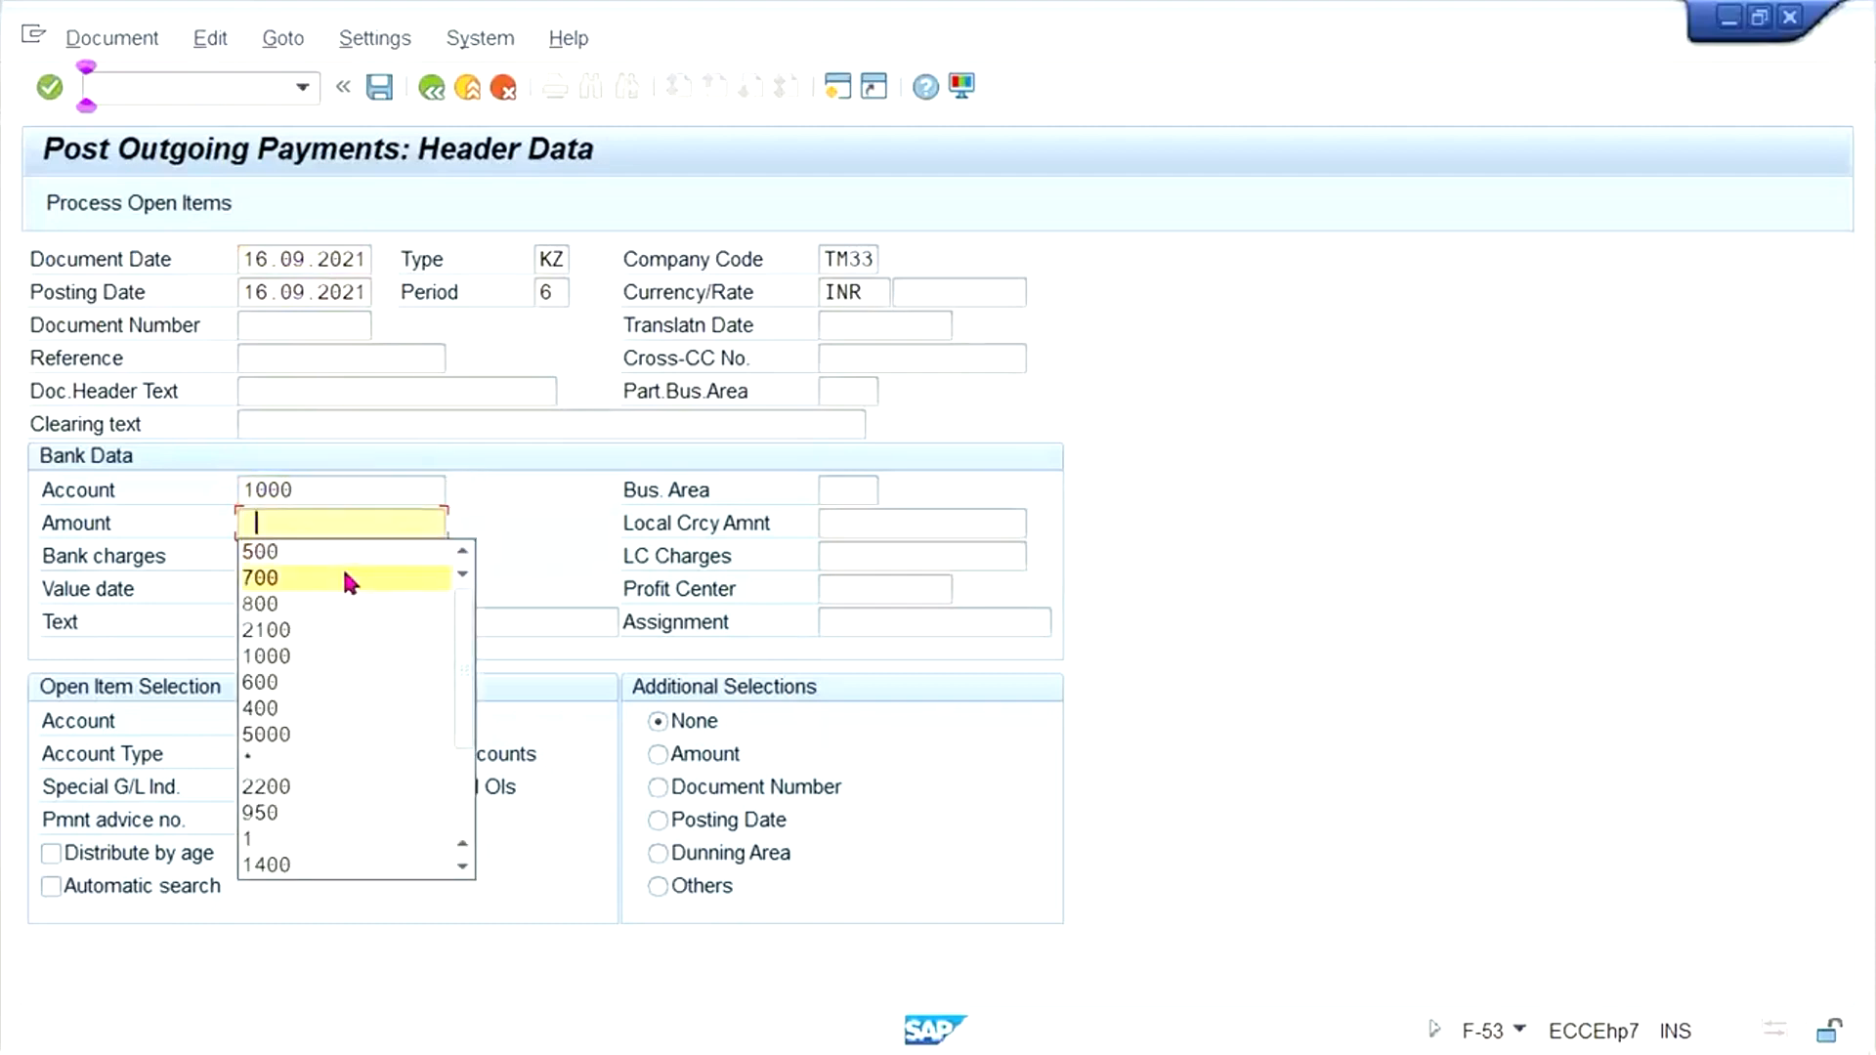
{"action": "left_click", "coordinate": [302, 528]}
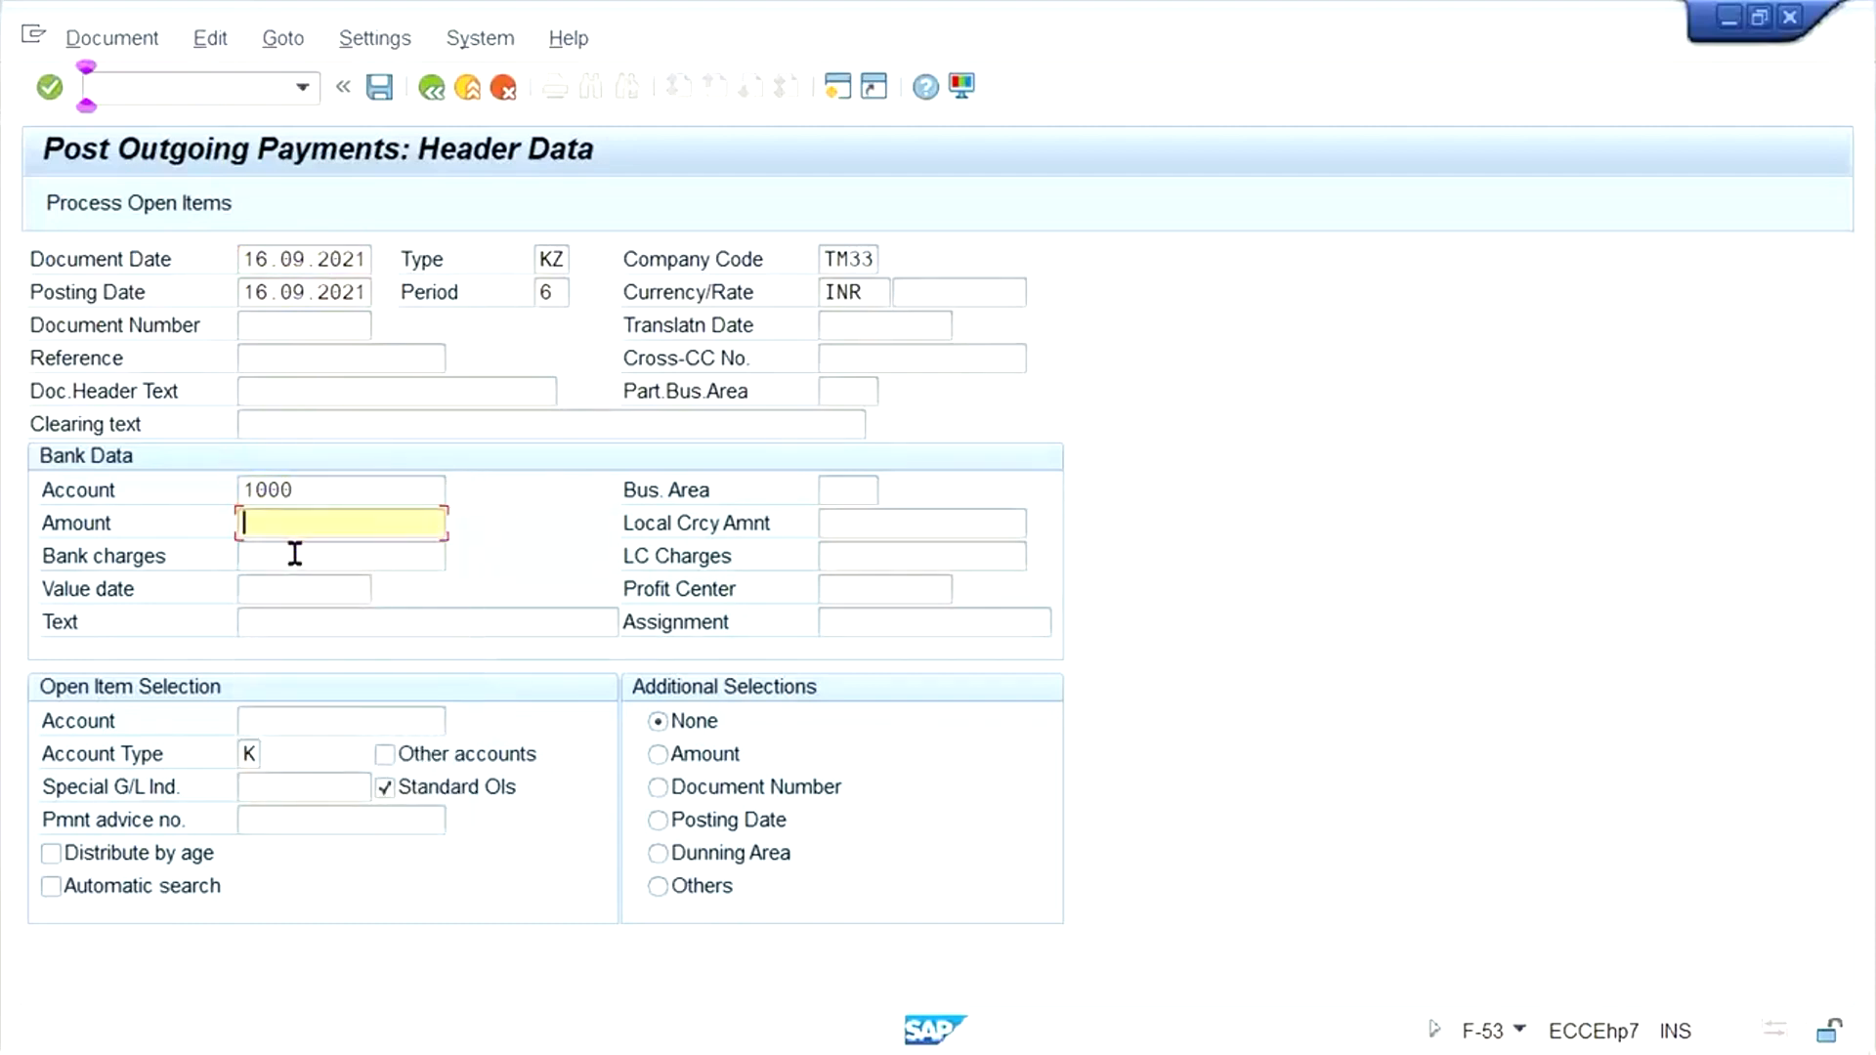
{"action": "type", "text": "2500"}
{"action": "left_click", "coordinate": [289, 722]}
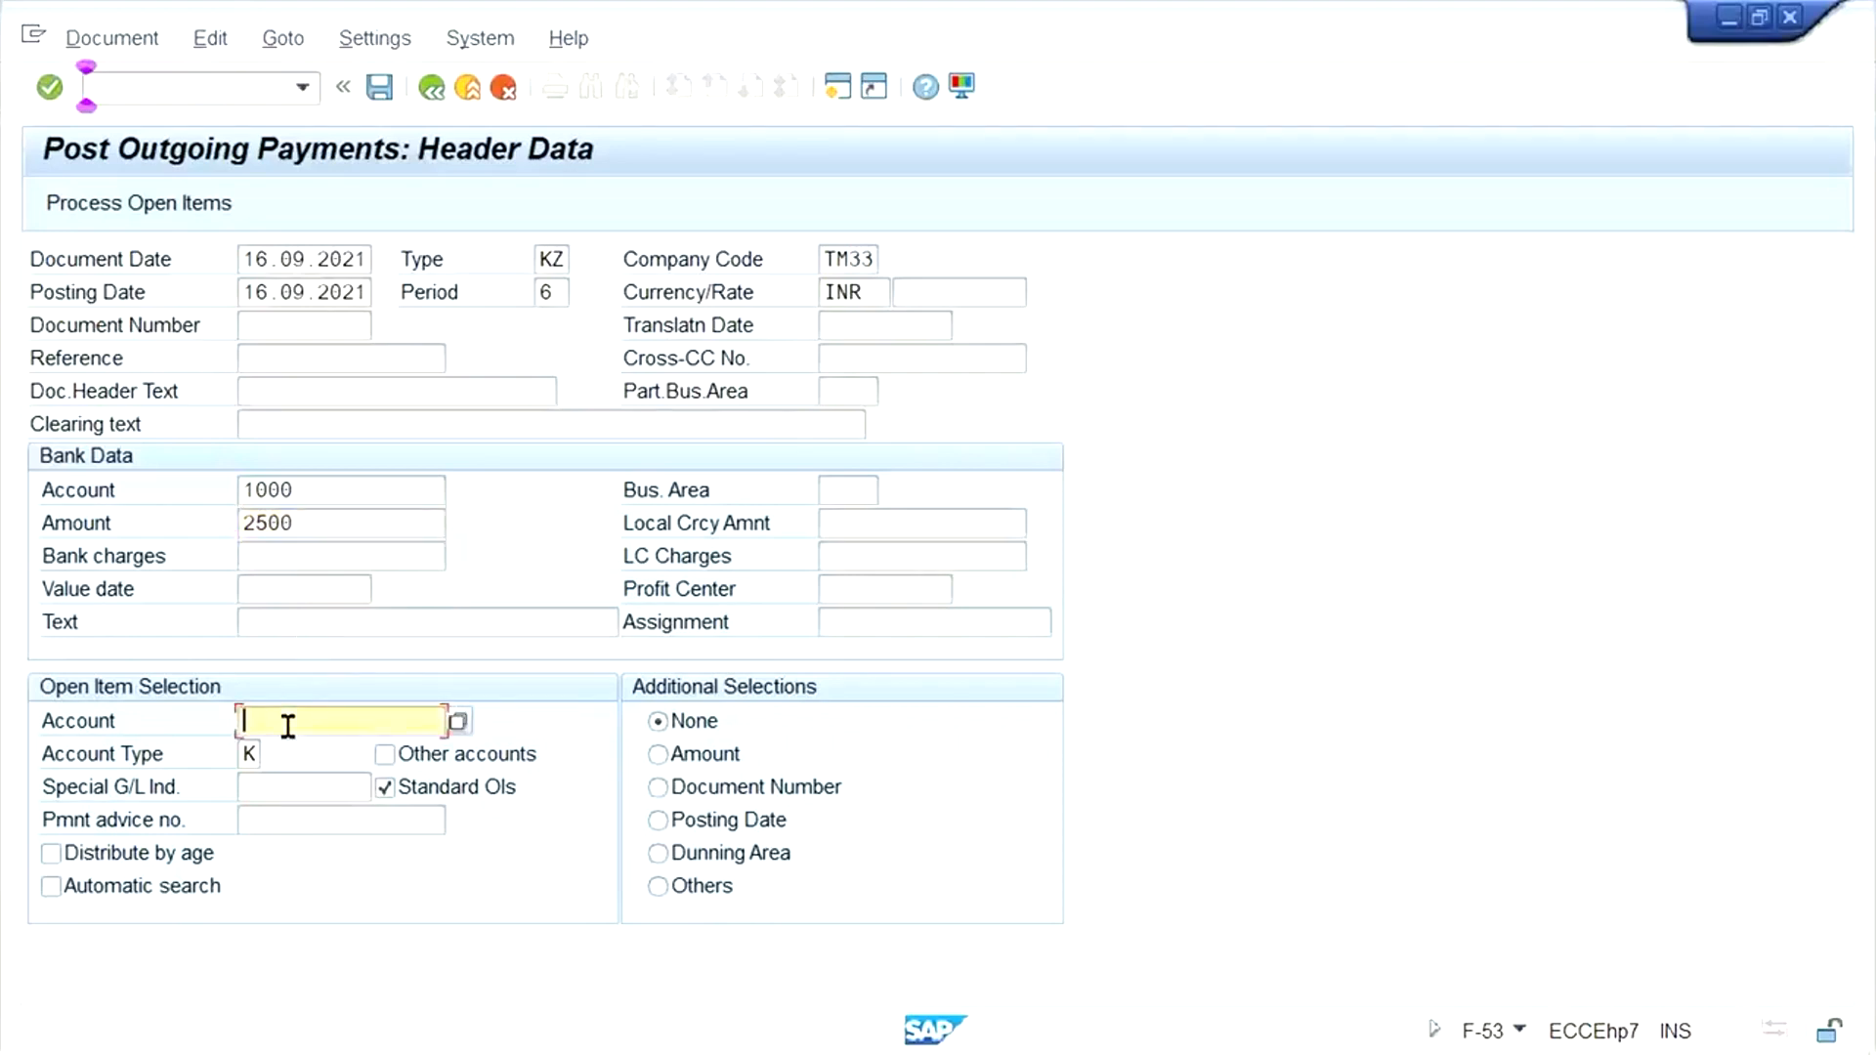
{"action": "left_click", "coordinate": [344, 747]}
{"action": "left_click", "coordinate": [155, 202]}
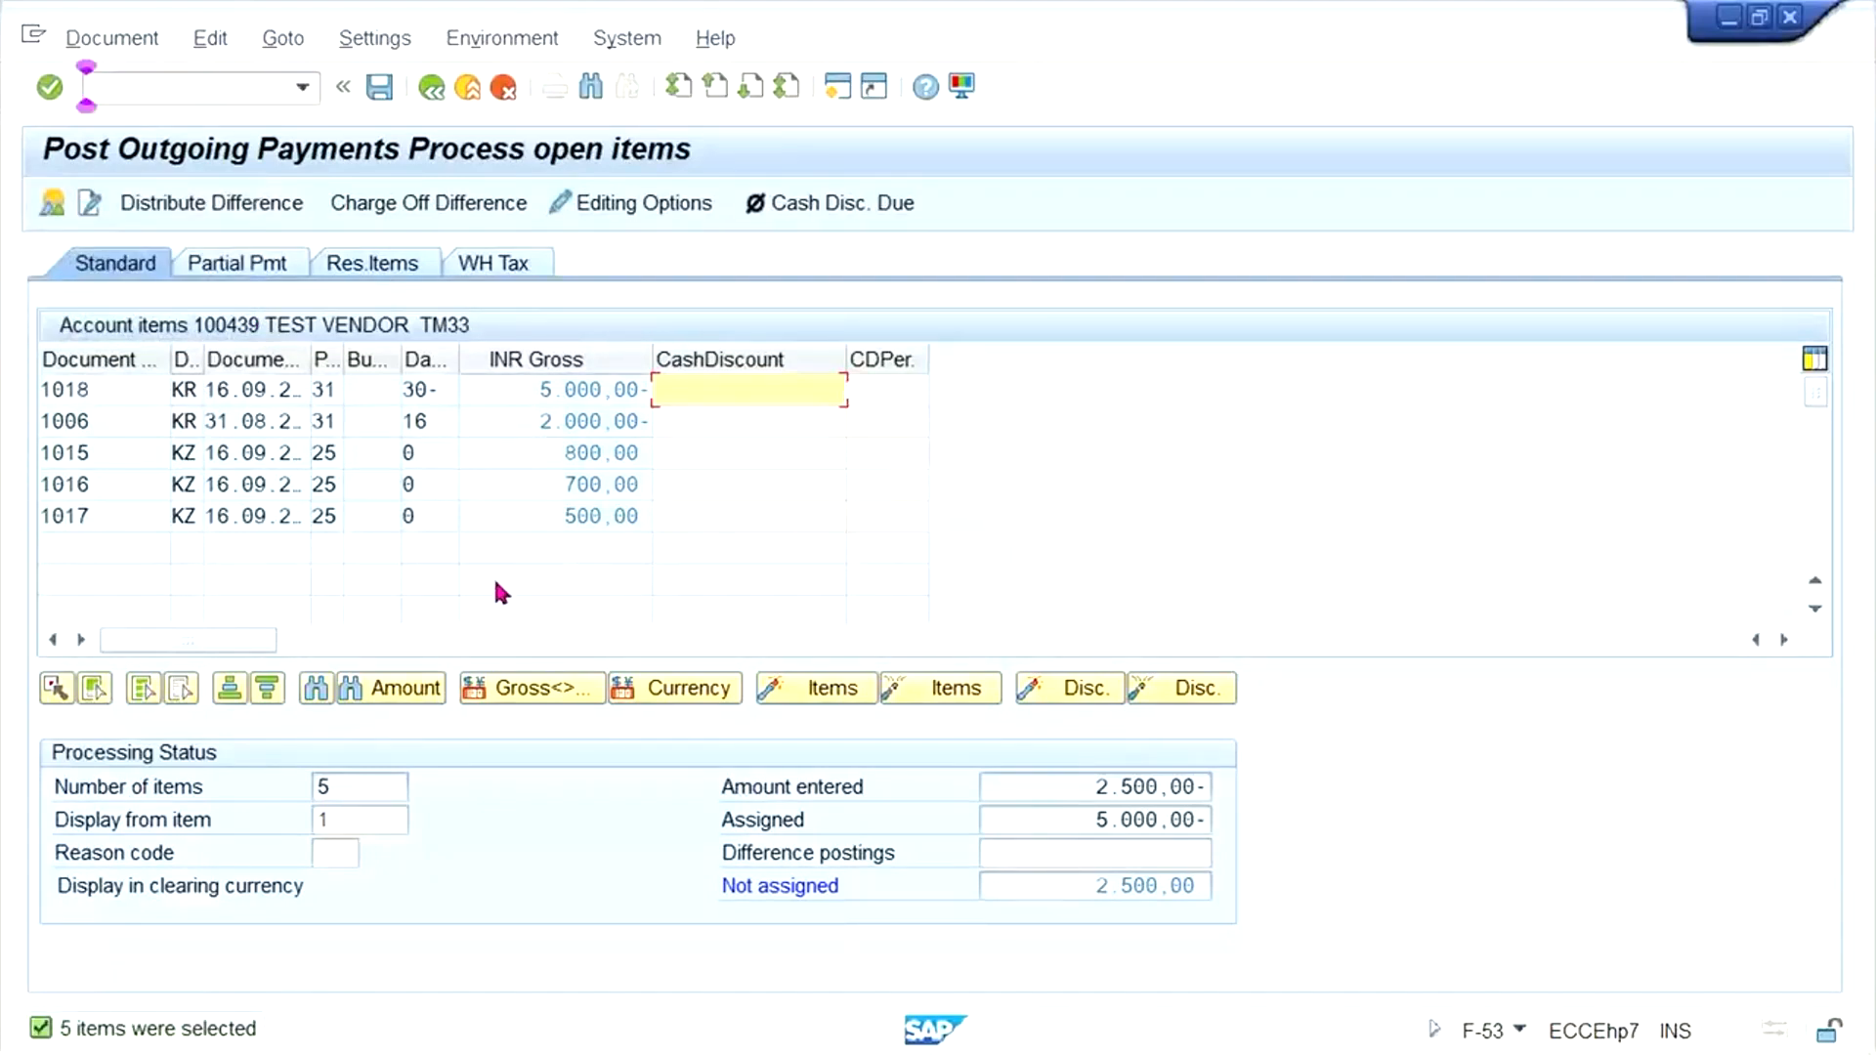
- Deactivate the 500, 700, 800 and 2,000 INR open items so only the 5,000 INR invoice stays assigned
{"action": "double_click", "coordinate": [550, 512]}
{"action": "double_click", "coordinate": [537, 485]}
{"action": "double_click", "coordinate": [524, 452]}
{"action": "left_click", "coordinate": [516, 420]}
{"action": "double_click", "coordinate": [516, 419]}
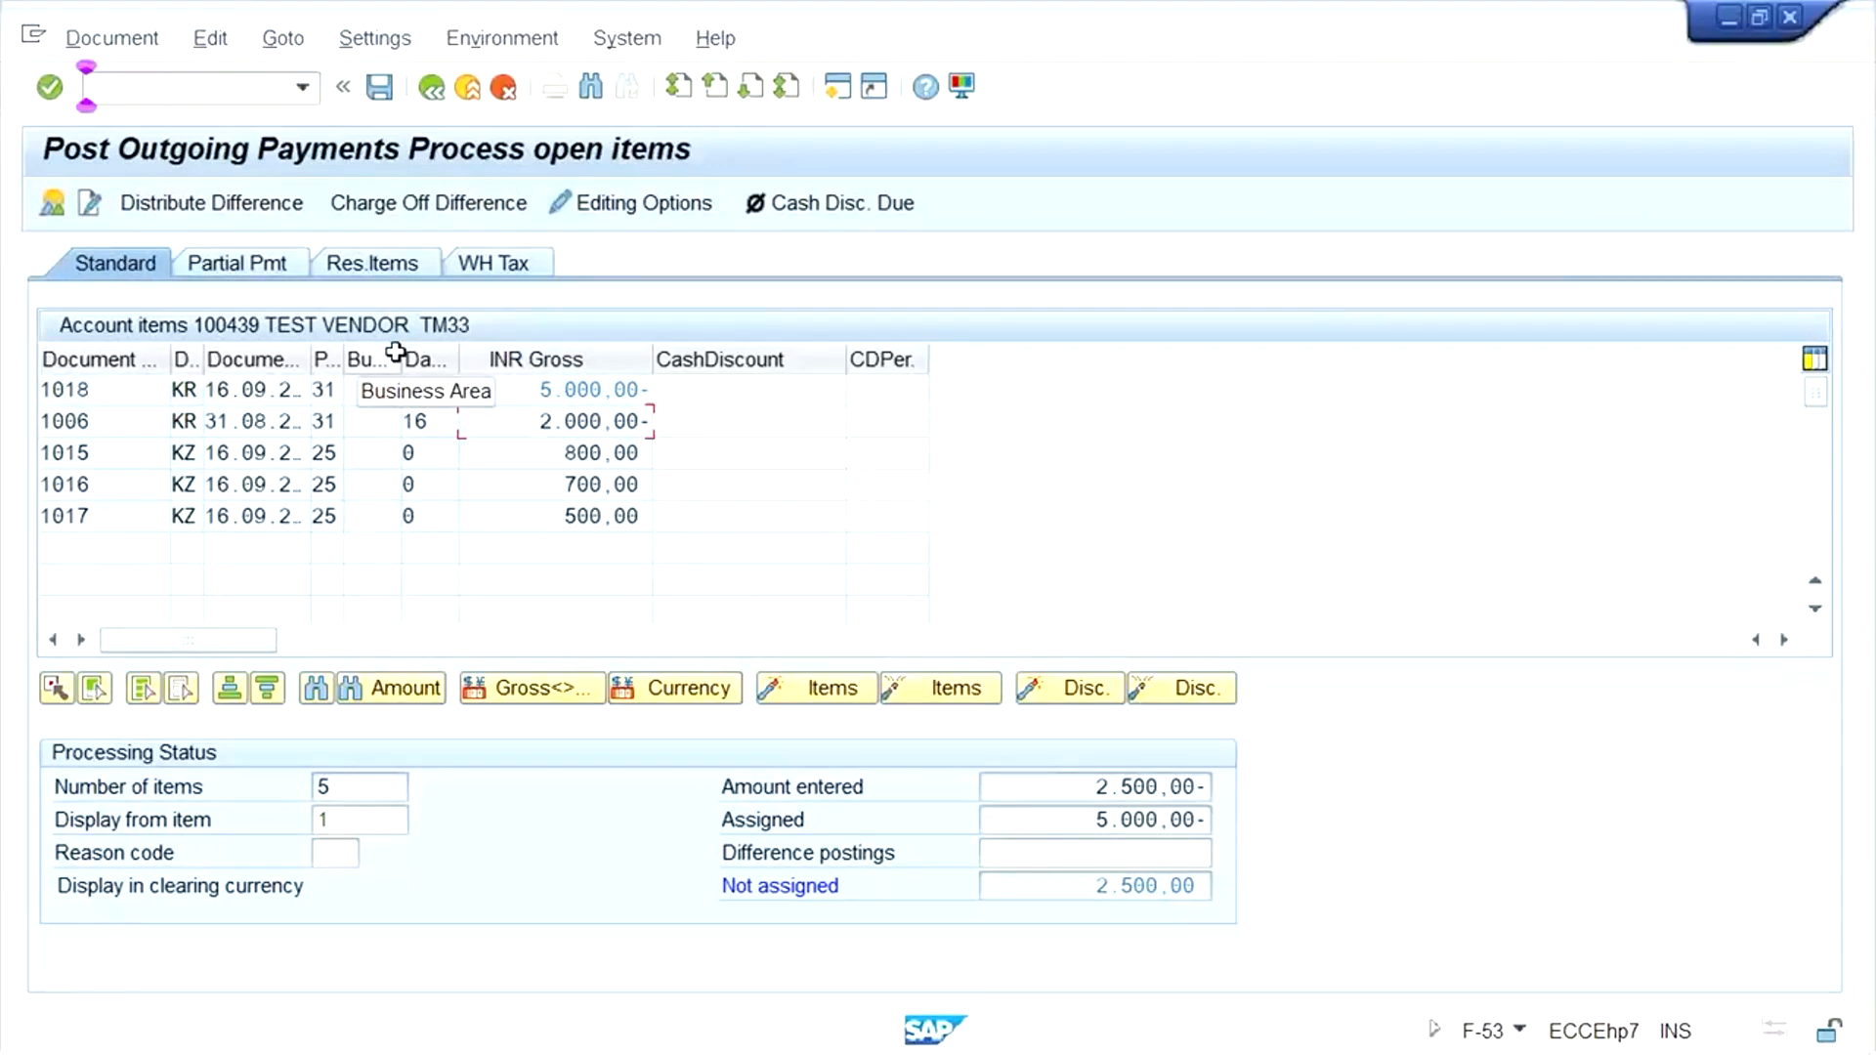
- Enter a residual item of 2,500.00- for the 5,000 INR invoice
{"action": "left_click", "coordinate": [363, 272]}
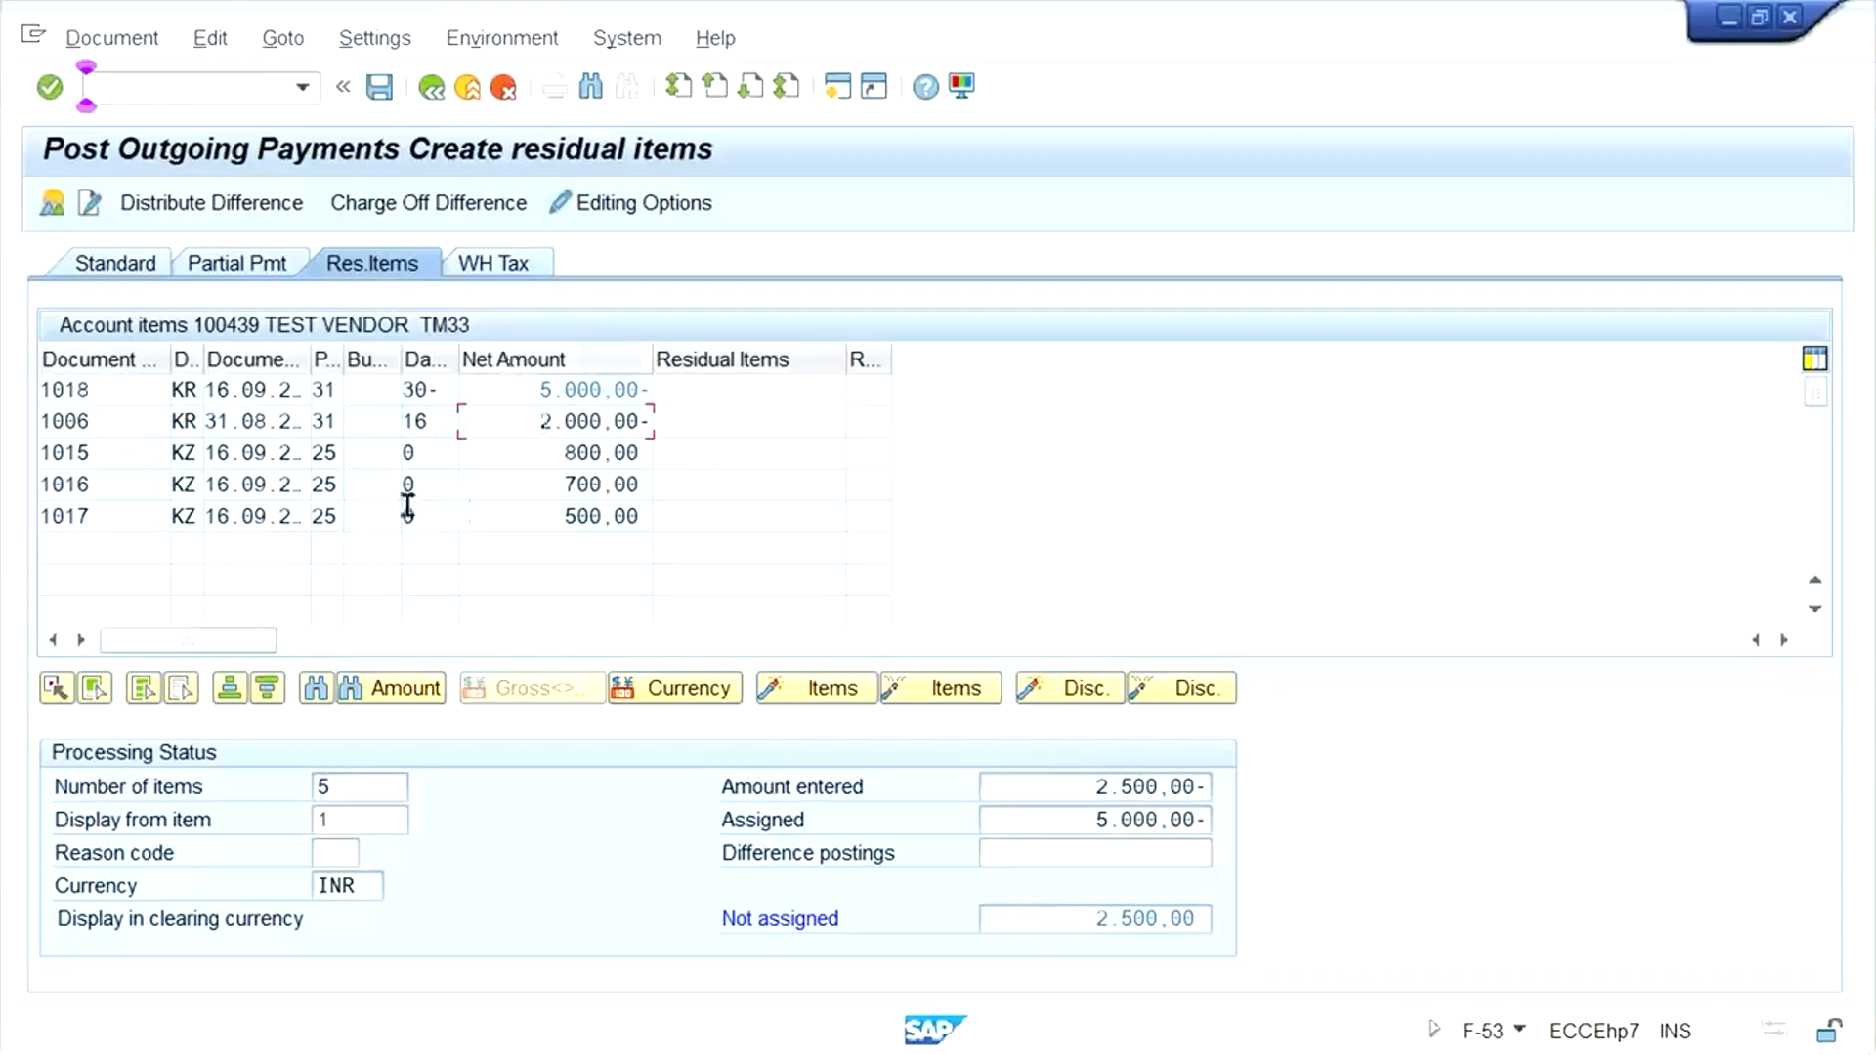
{"action": "left_click", "coordinate": [731, 397]}
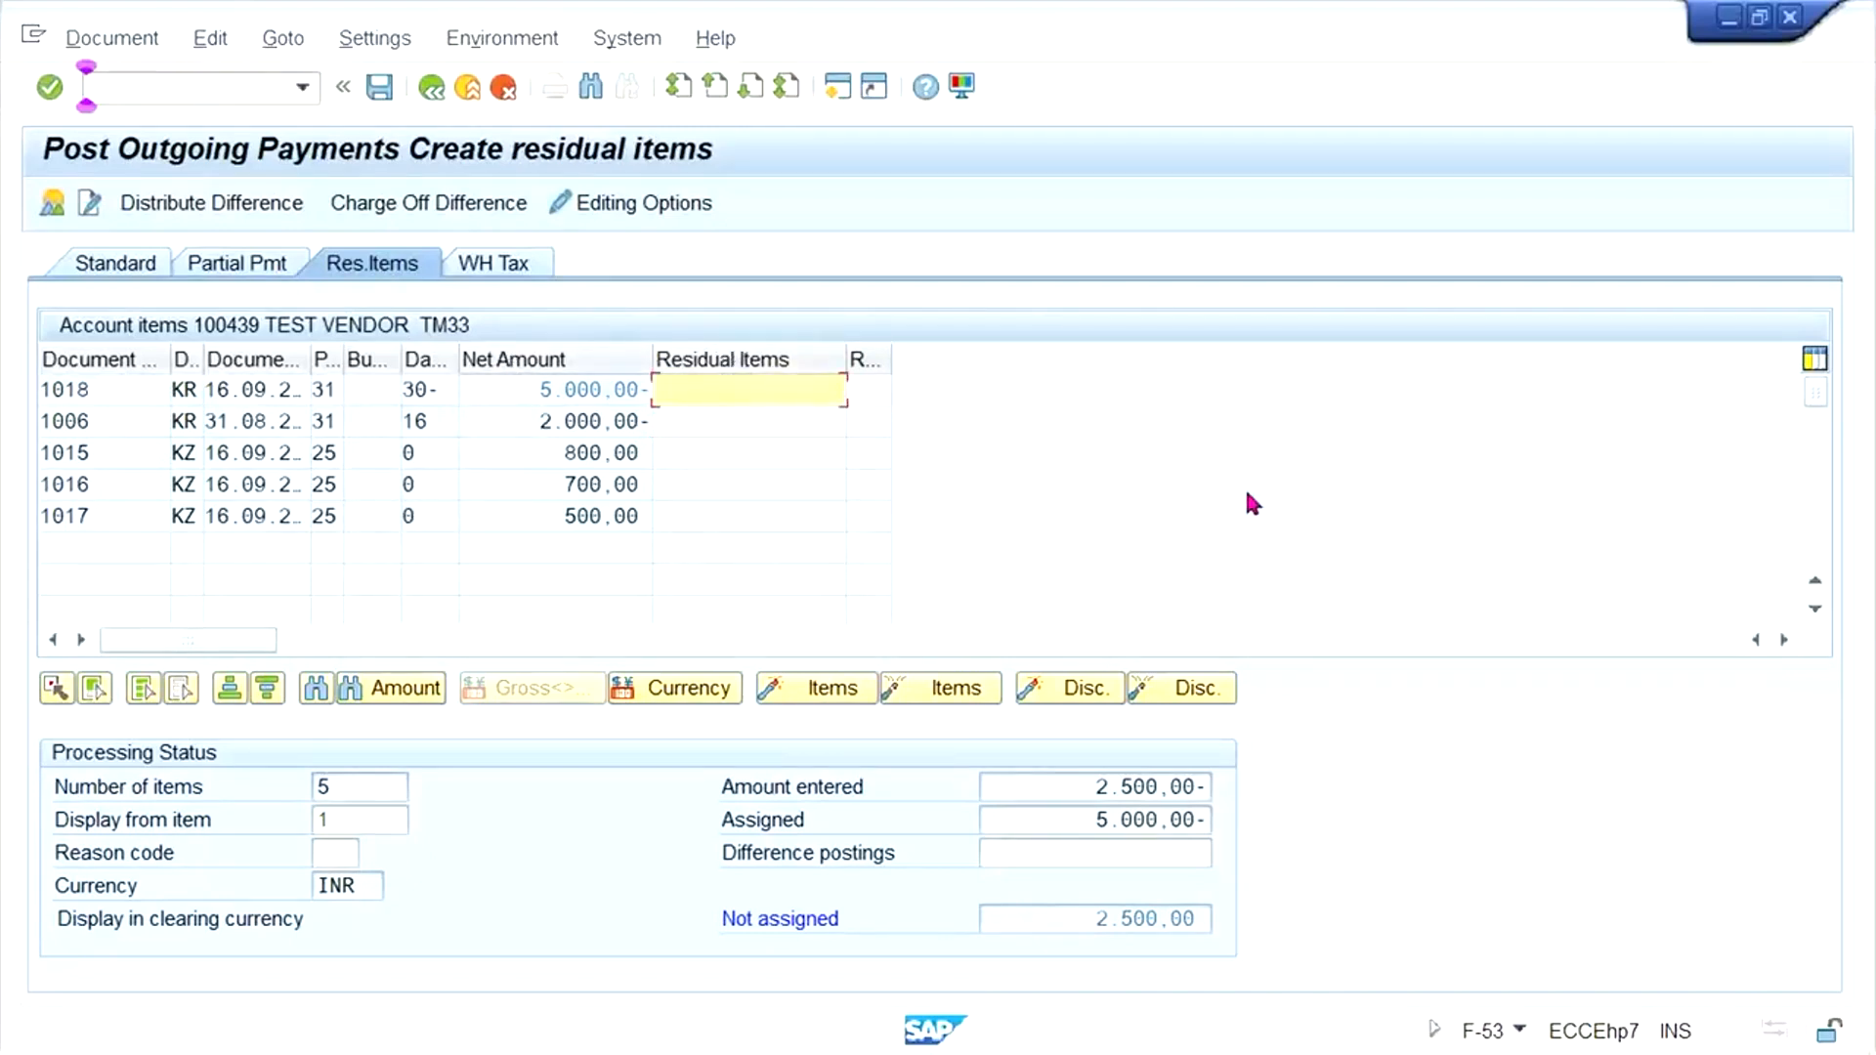
{"action": "type", "text": "2500"}
{"action": "key", "text": "Return"}
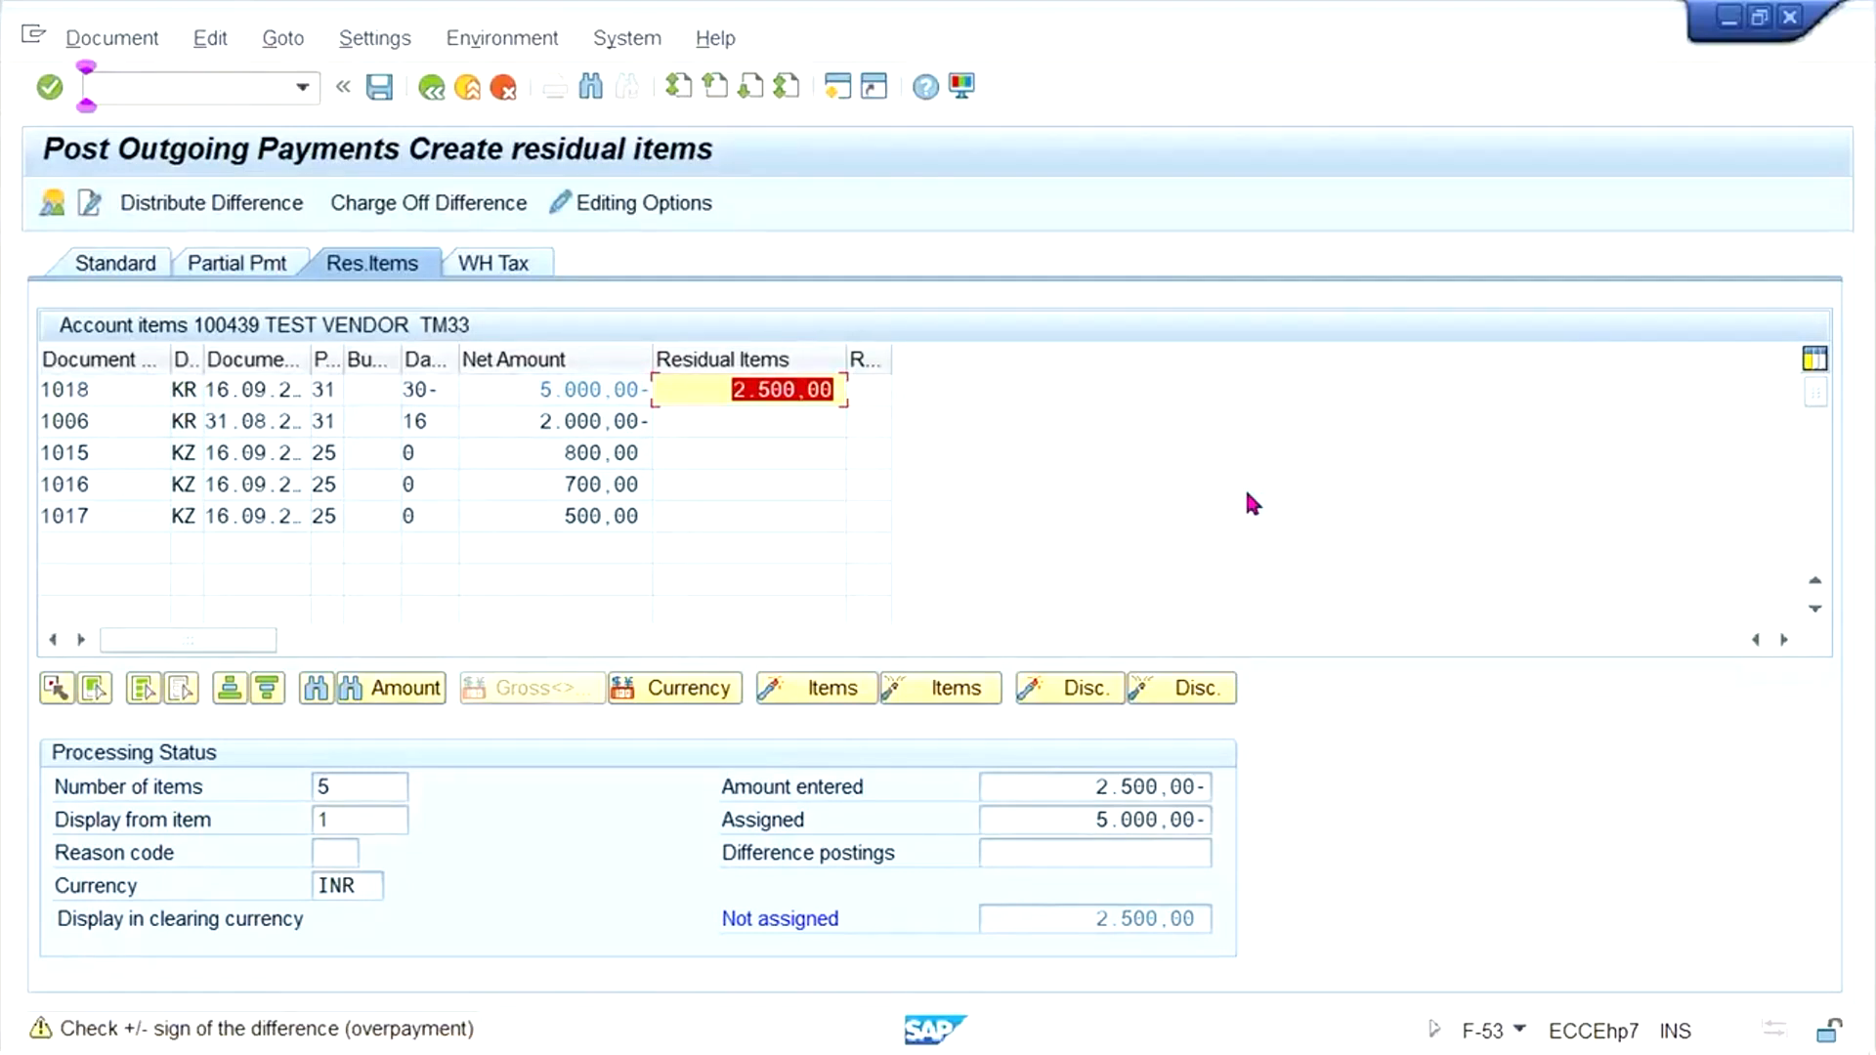
{"action": "key", "text": "End"}
{"action": "key", "text": "BackSpace"}
{"action": "type", "text": "-"}
{"action": "key", "text": "Return"}
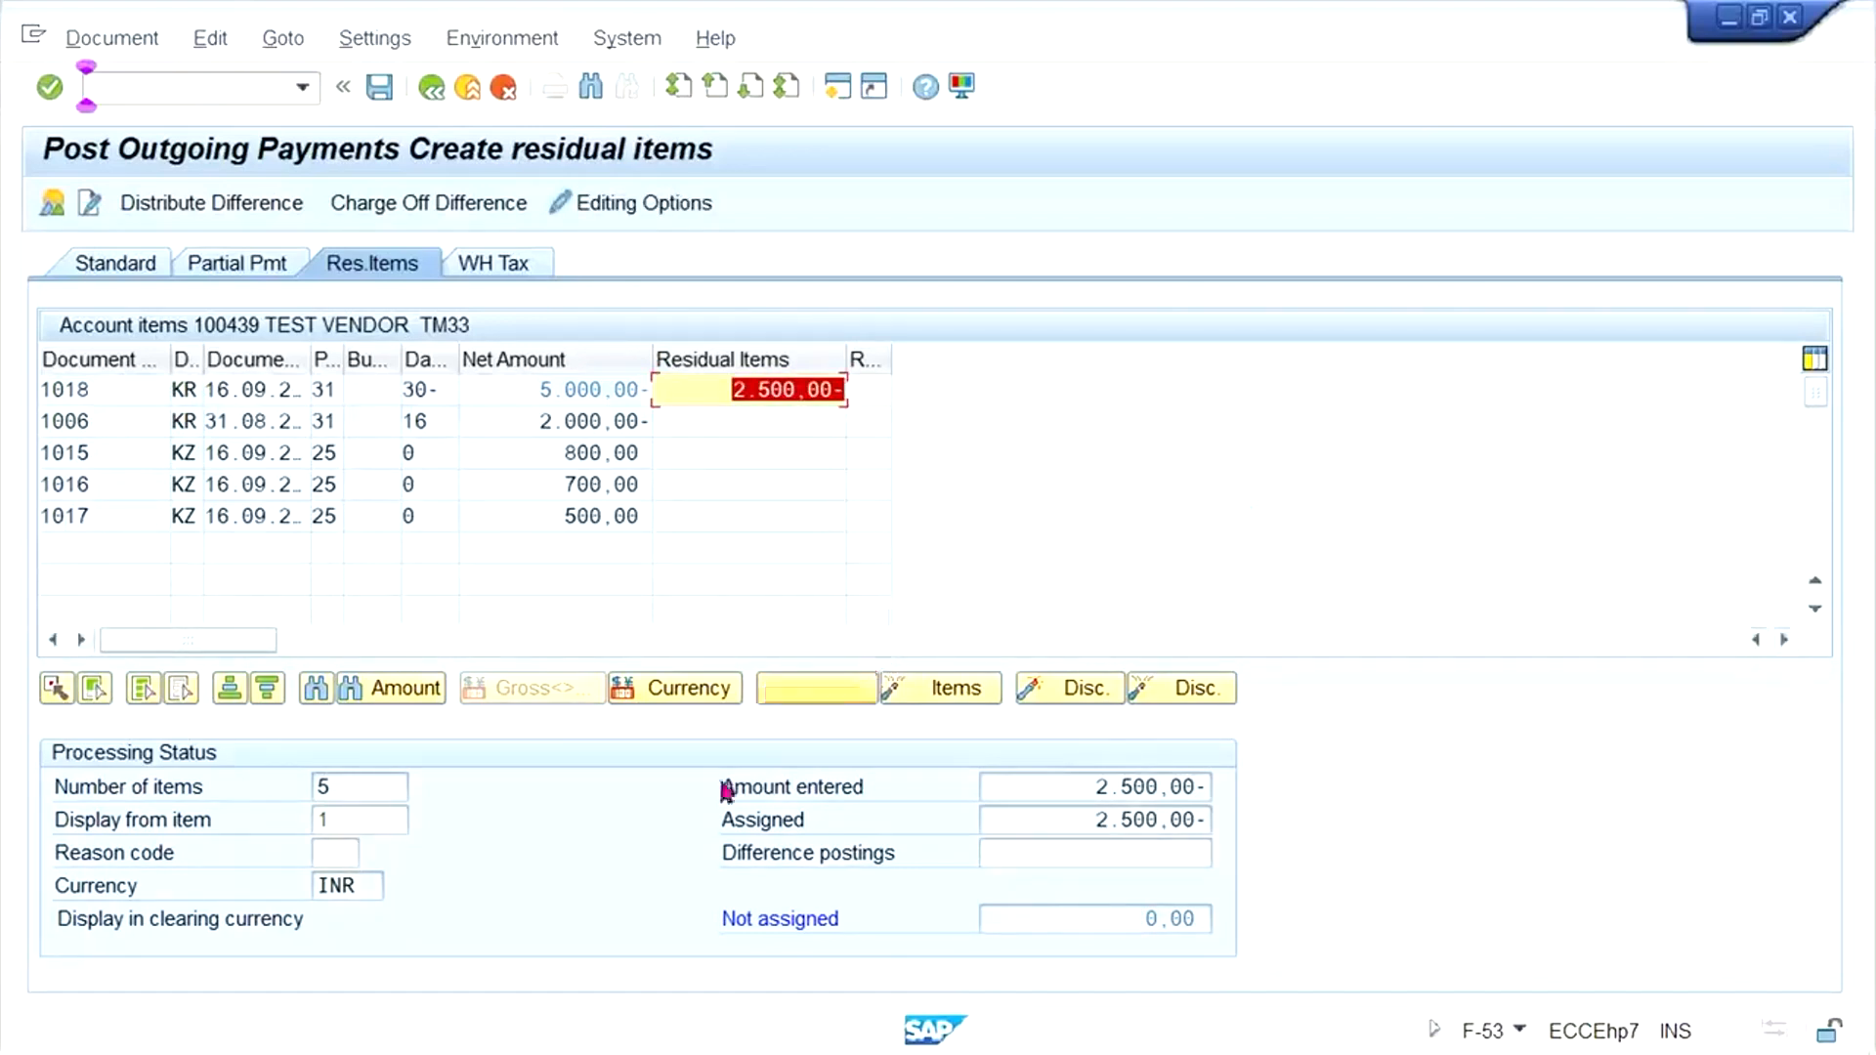
- Check the entered payment amount and simulate the outgoing payment document
{"action": "left_click", "coordinate": [1044, 787]}
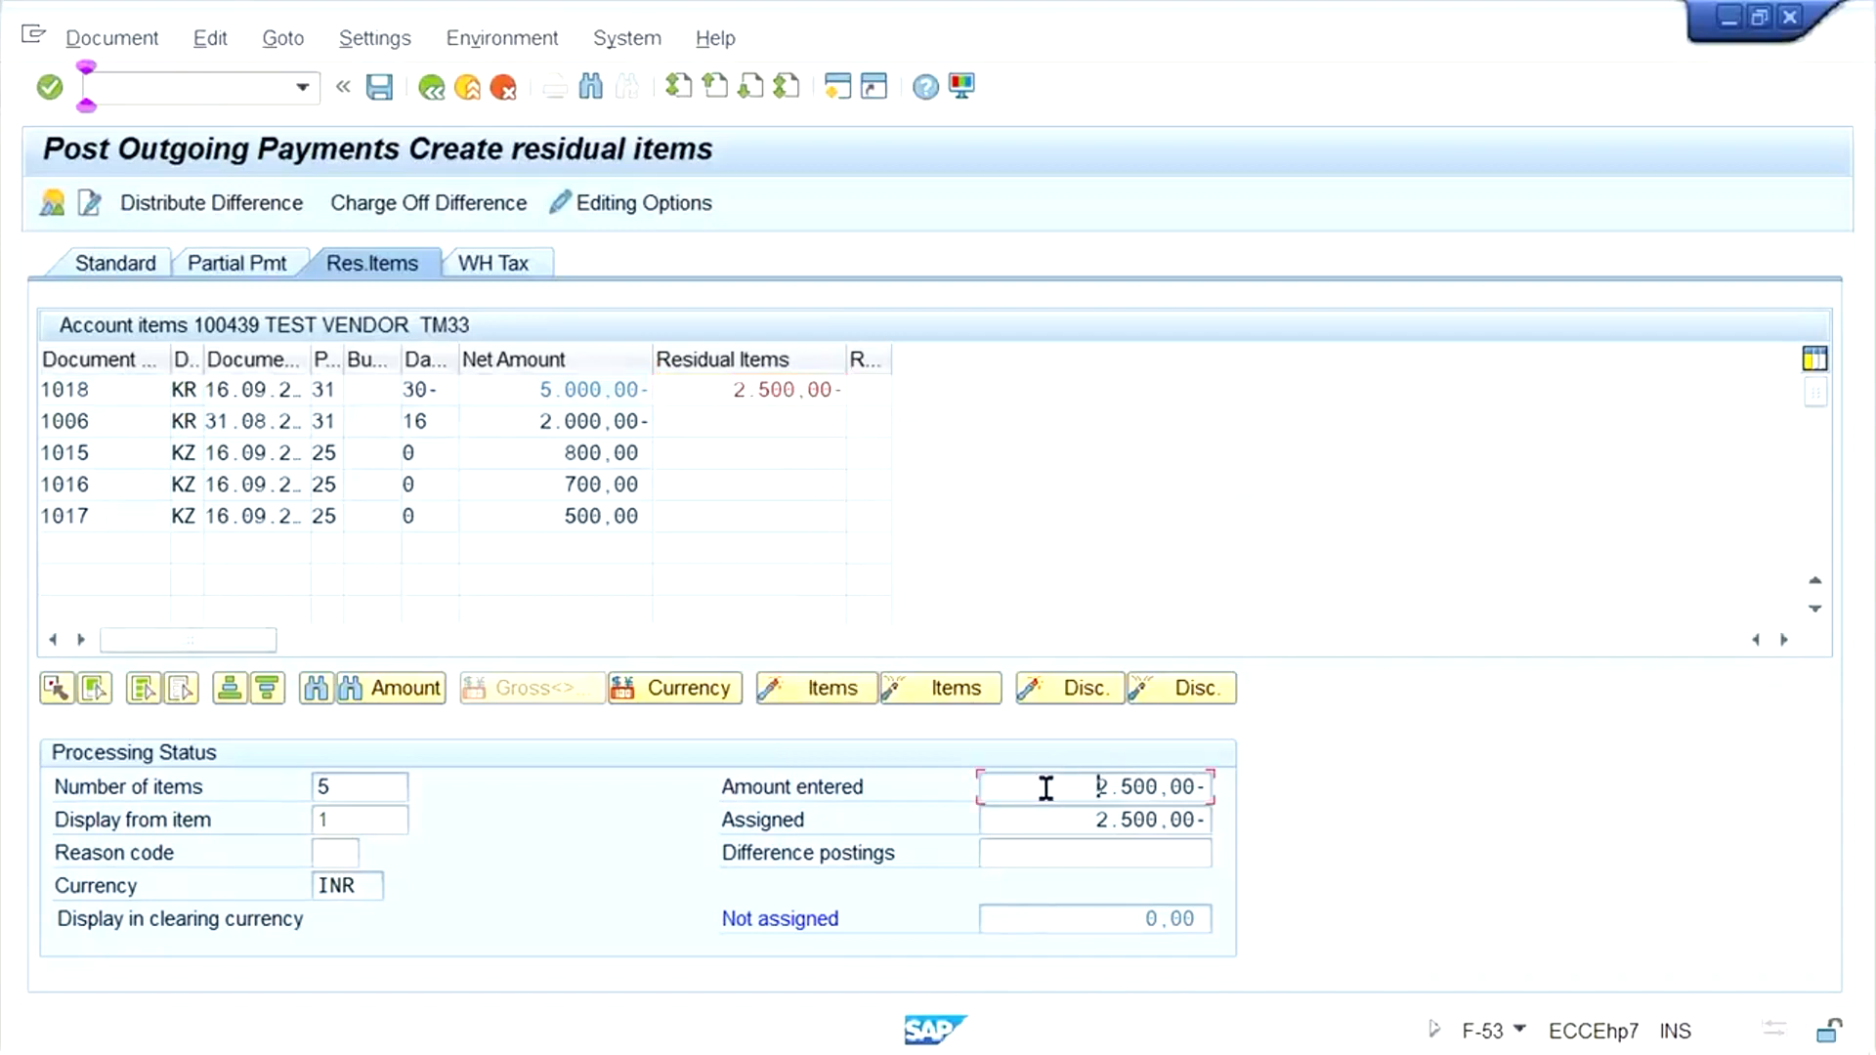
{"action": "left_click", "coordinate": [110, 39]}
{"action": "left_click", "coordinate": [156, 108]}
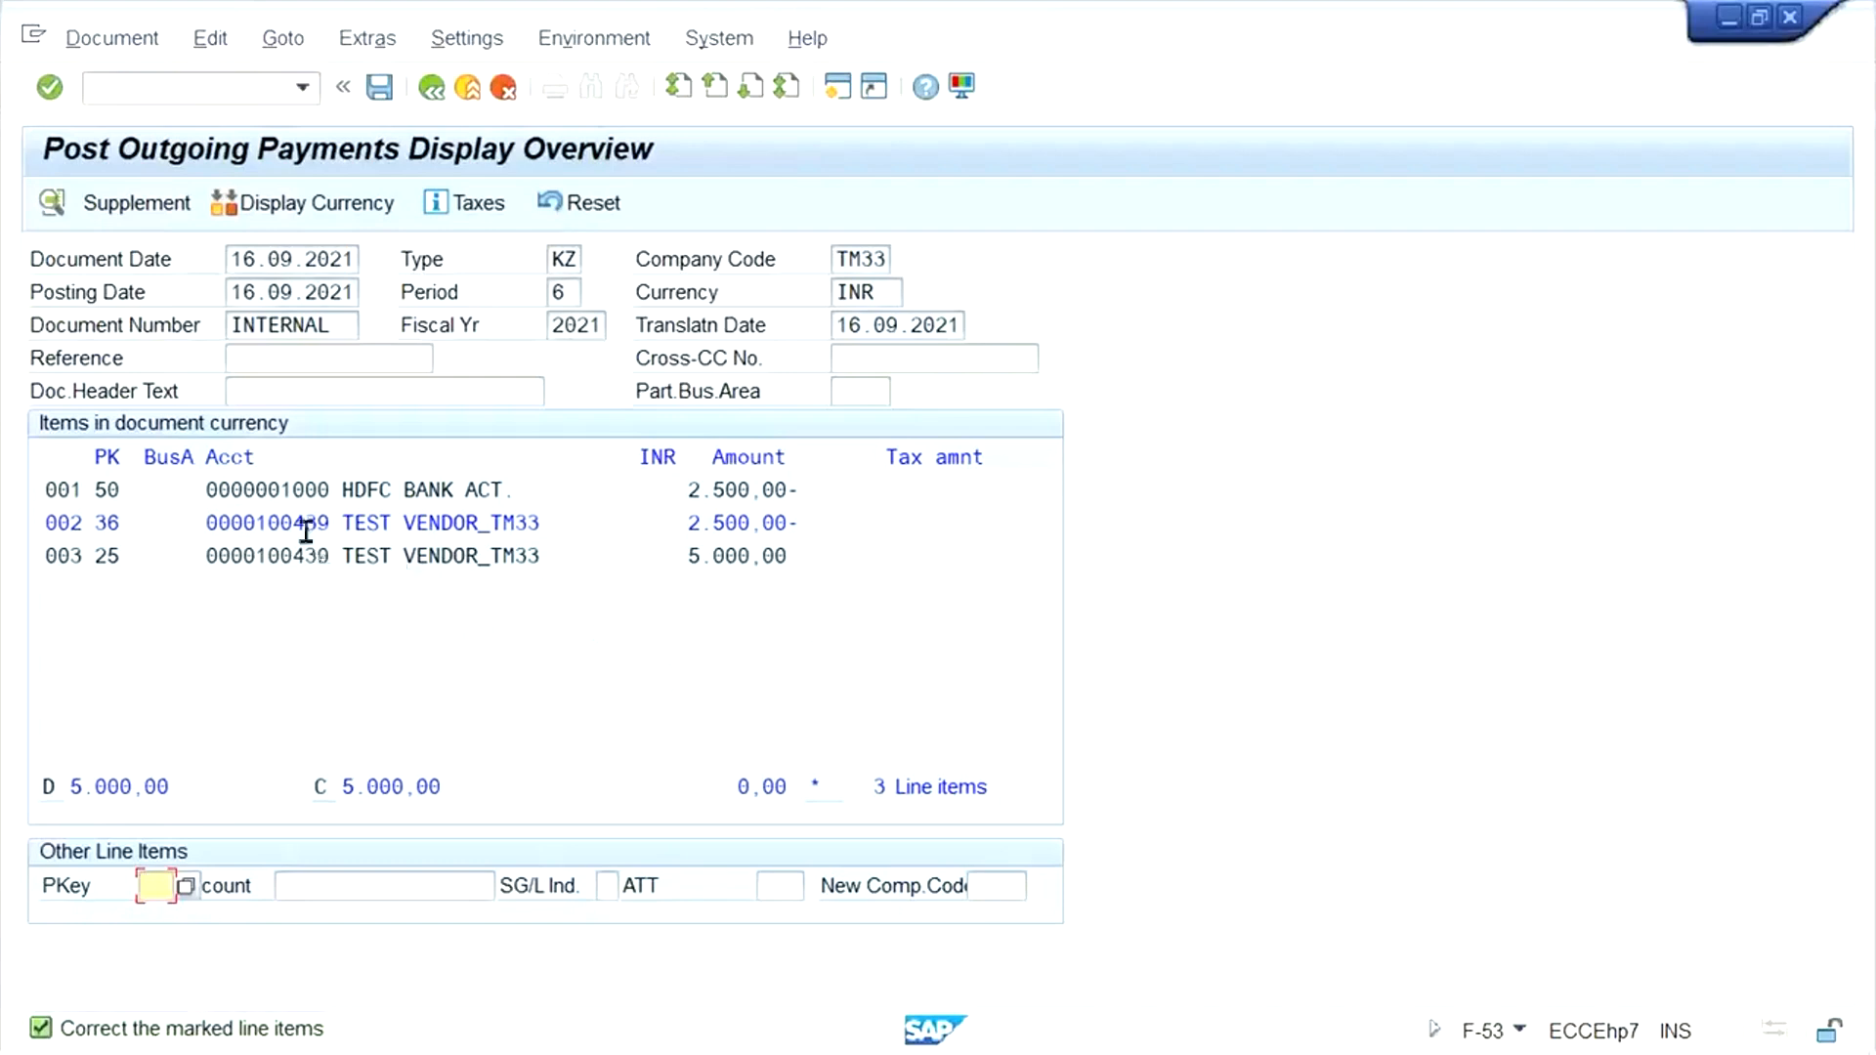
- Add the text TEST to the marked vendor residual line item and return to the document overview
{"action": "double_click", "coordinate": [444, 524]}
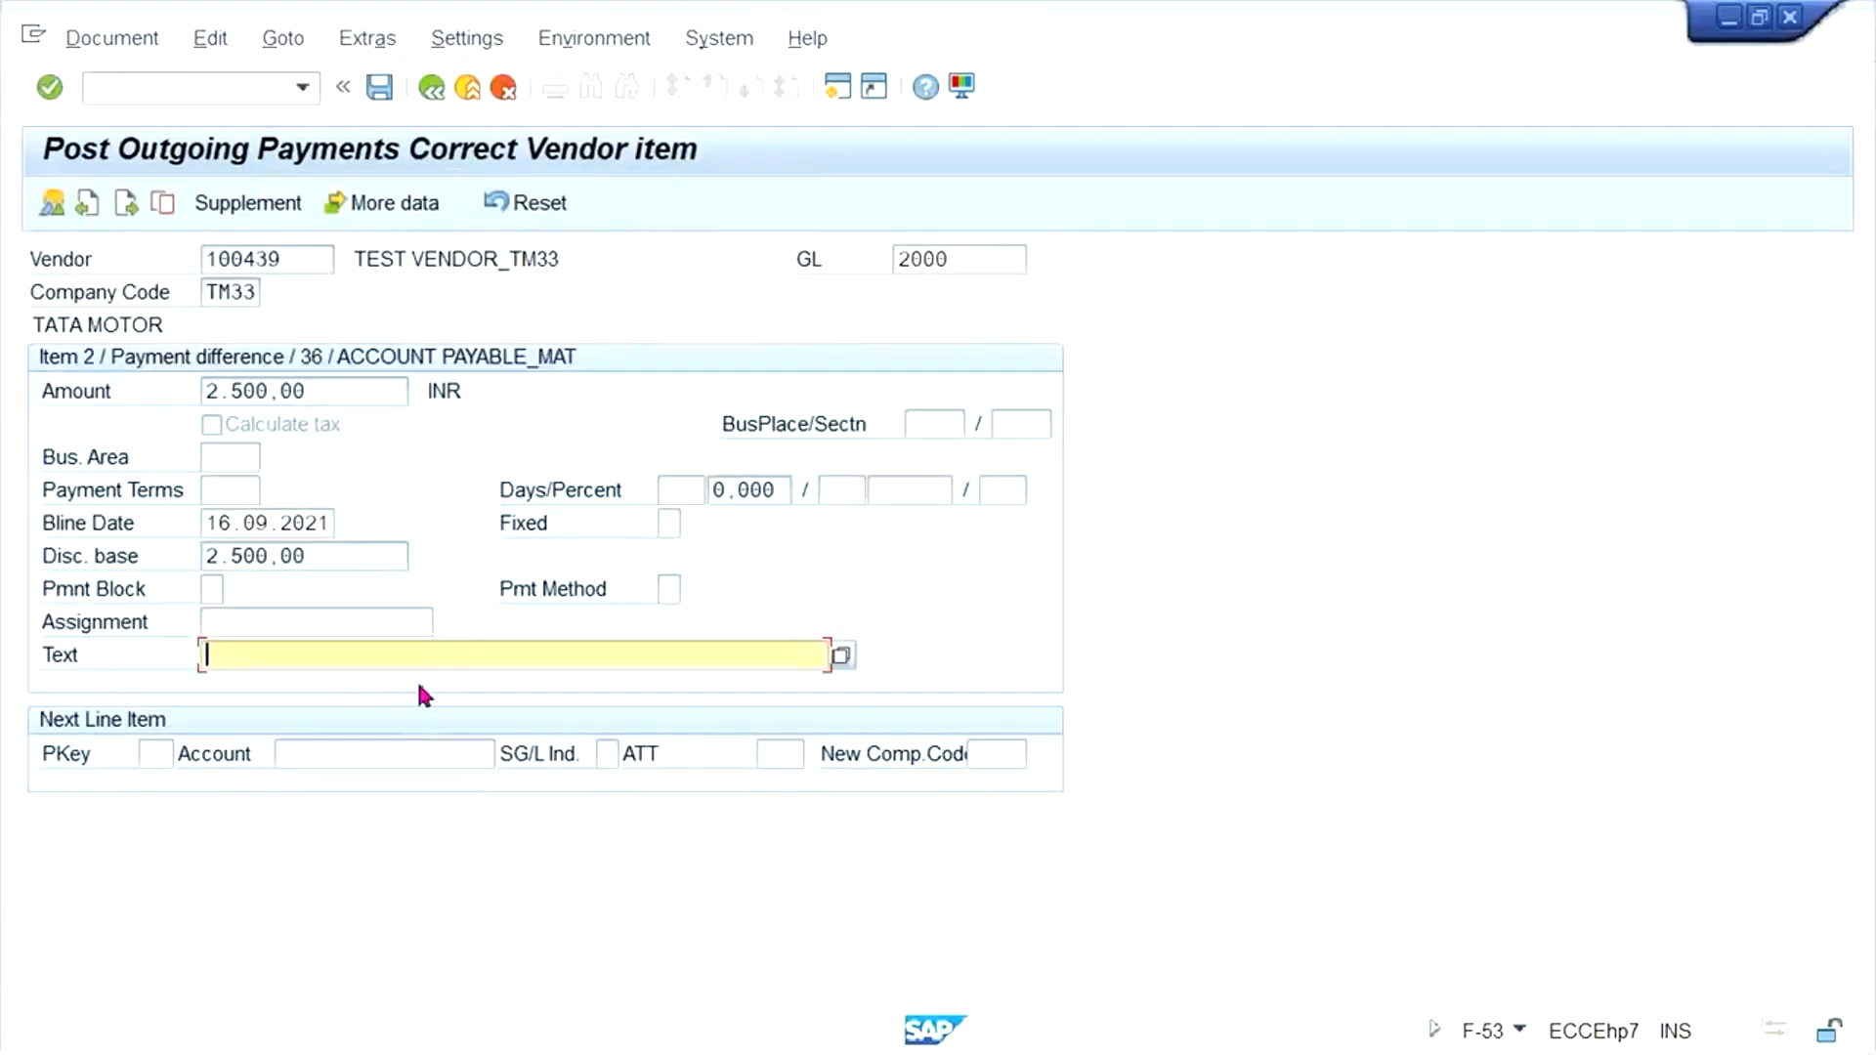
{"action": "left_click", "coordinate": [289, 634]}
{"action": "left_click", "coordinate": [335, 660]}
{"action": "type", "text": "te"}
{"action": "left_click", "coordinate": [274, 686]}
{"action": "left_click", "coordinate": [431, 88]}
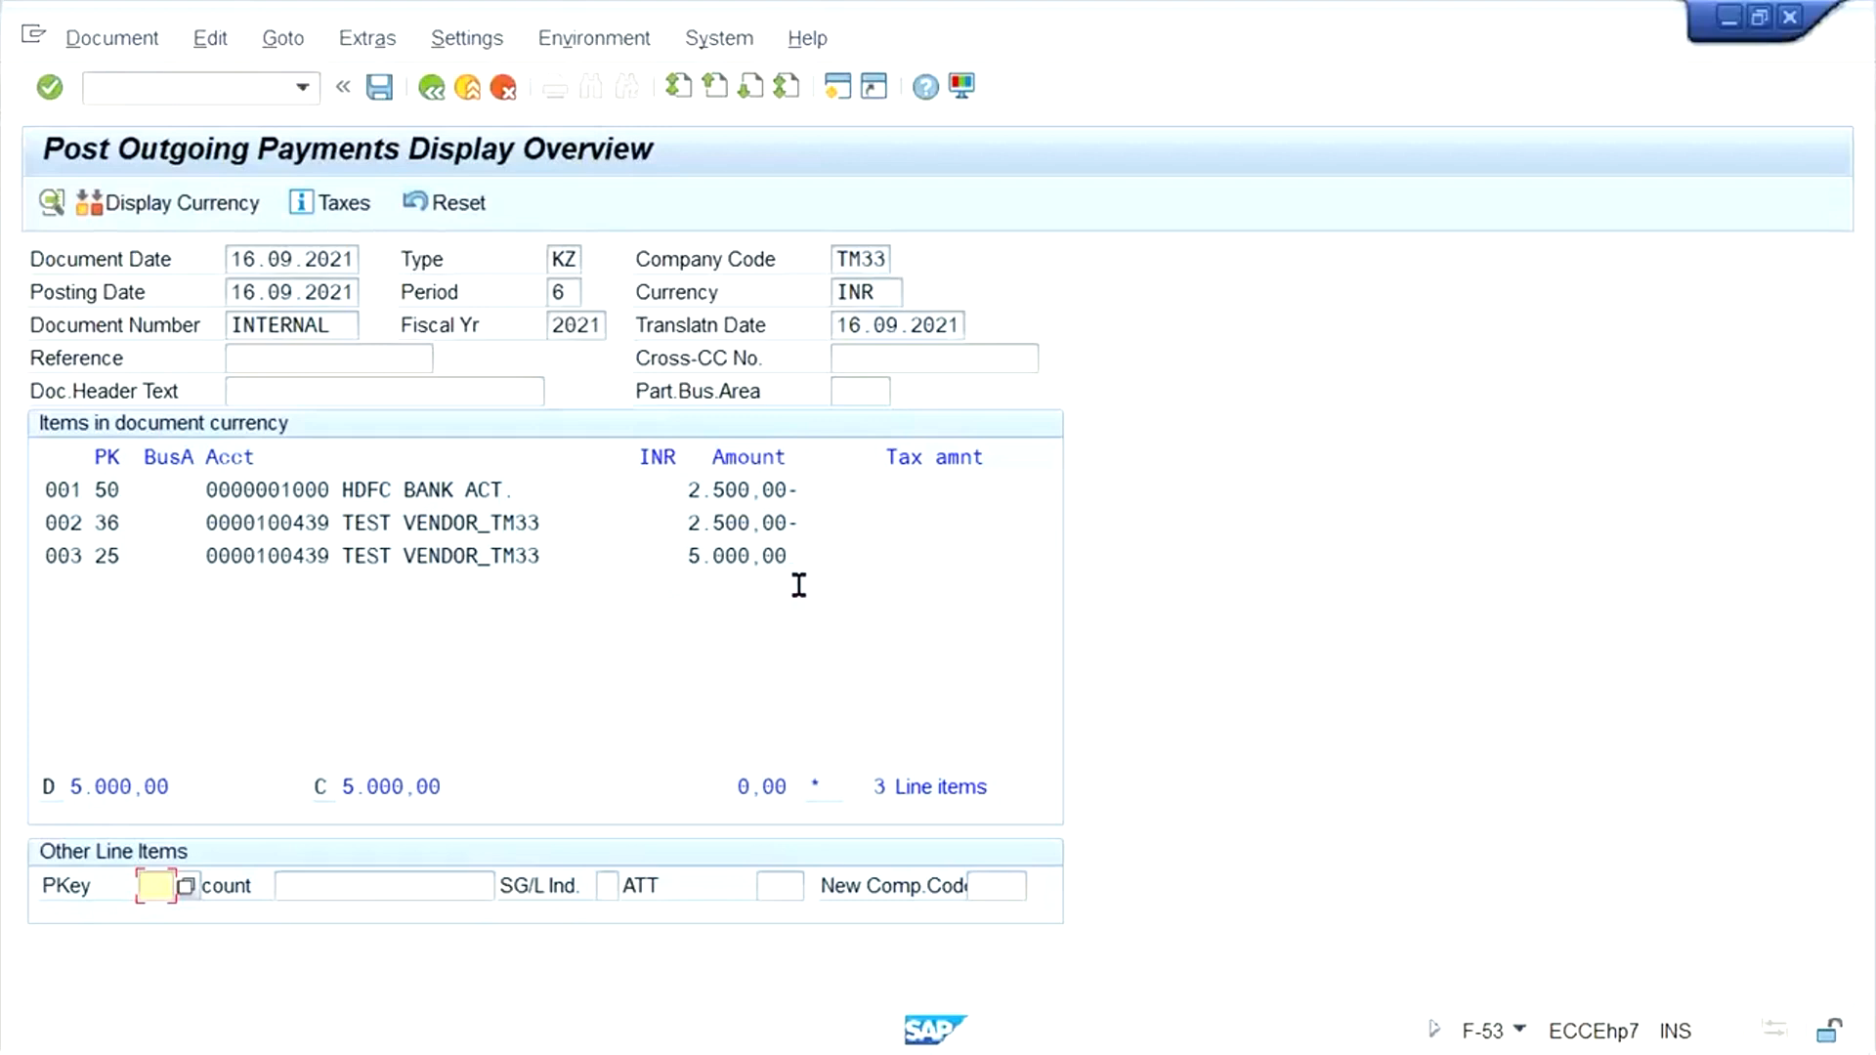
- Examine the two vendor lines in the simulated payment, comparing the residual item with the cleared invoice
{"action": "left_click_drag", "start_coordinate": [823, 525], "coordinate": [193, 531]}
{"action": "left_click_drag", "start_coordinate": [812, 552], "coordinate": [148, 576]}
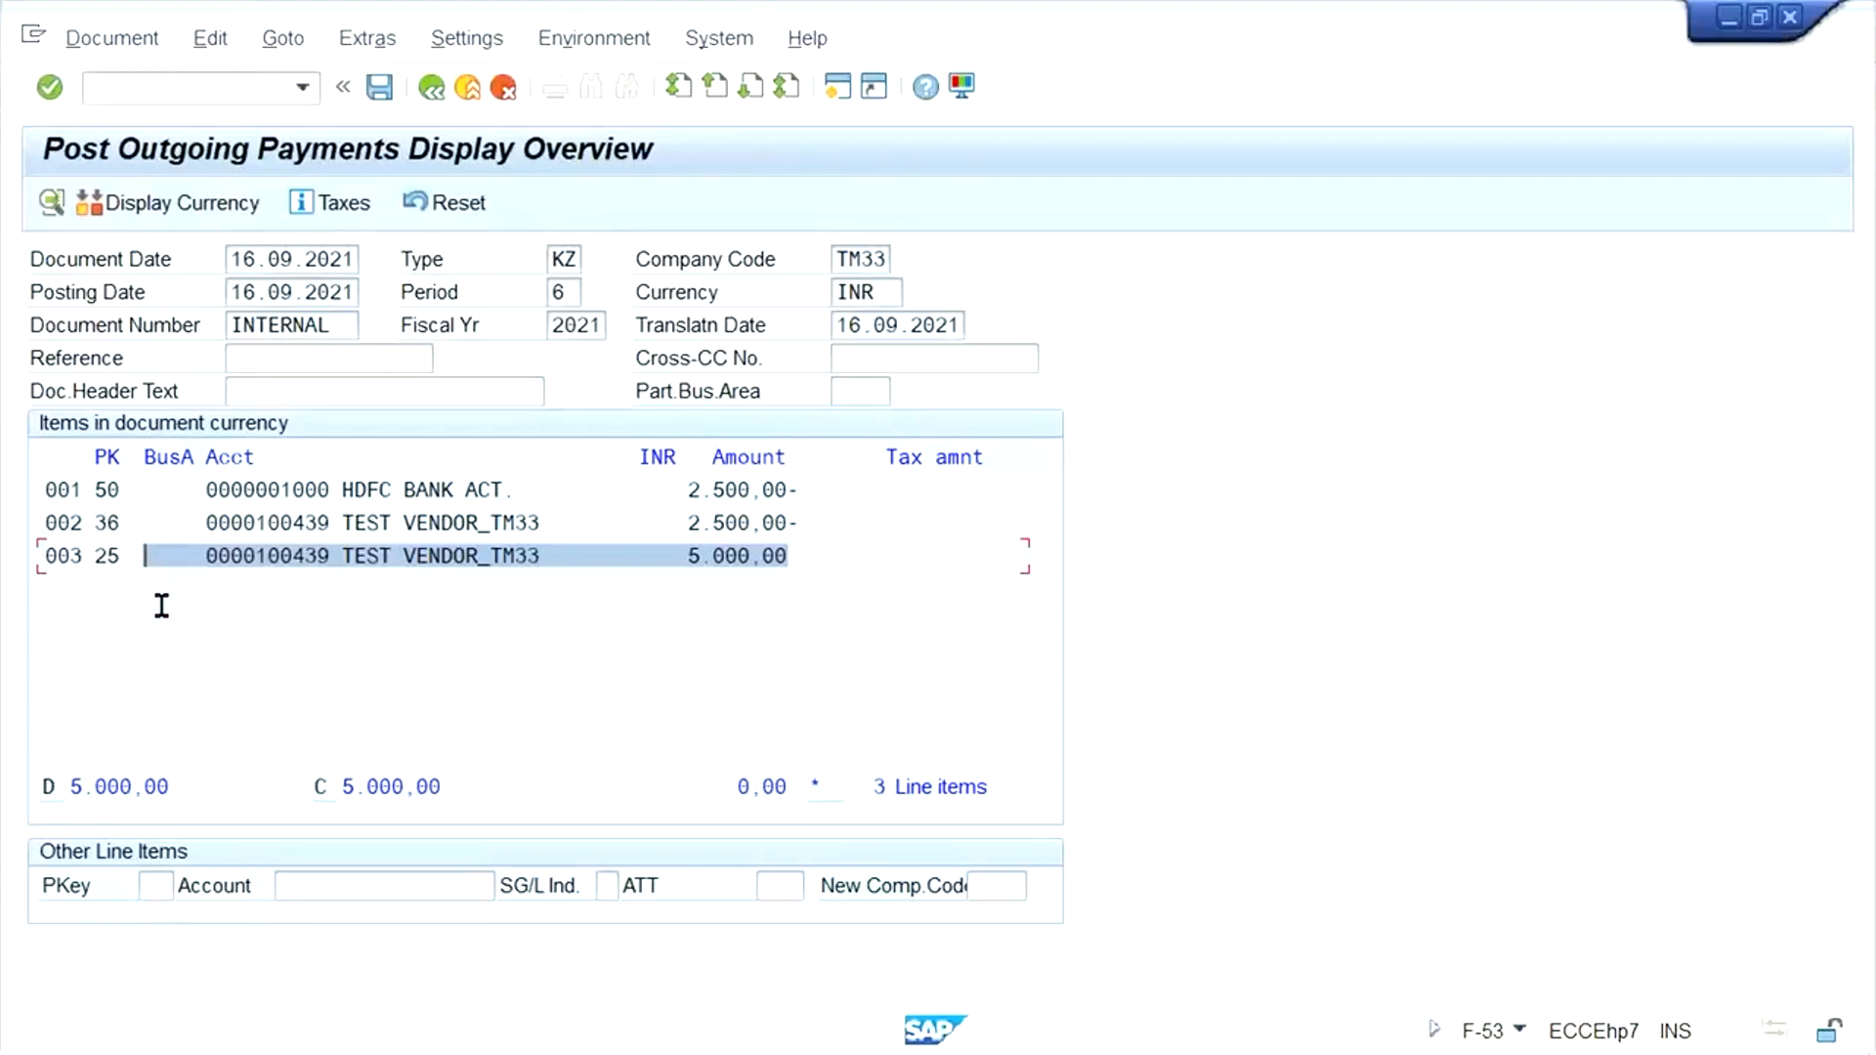
{"action": "left_click_drag", "start_coordinate": [808, 561], "coordinate": [22, 531]}
{"action": "left_click_drag", "start_coordinate": [806, 524], "coordinate": [23, 526]}
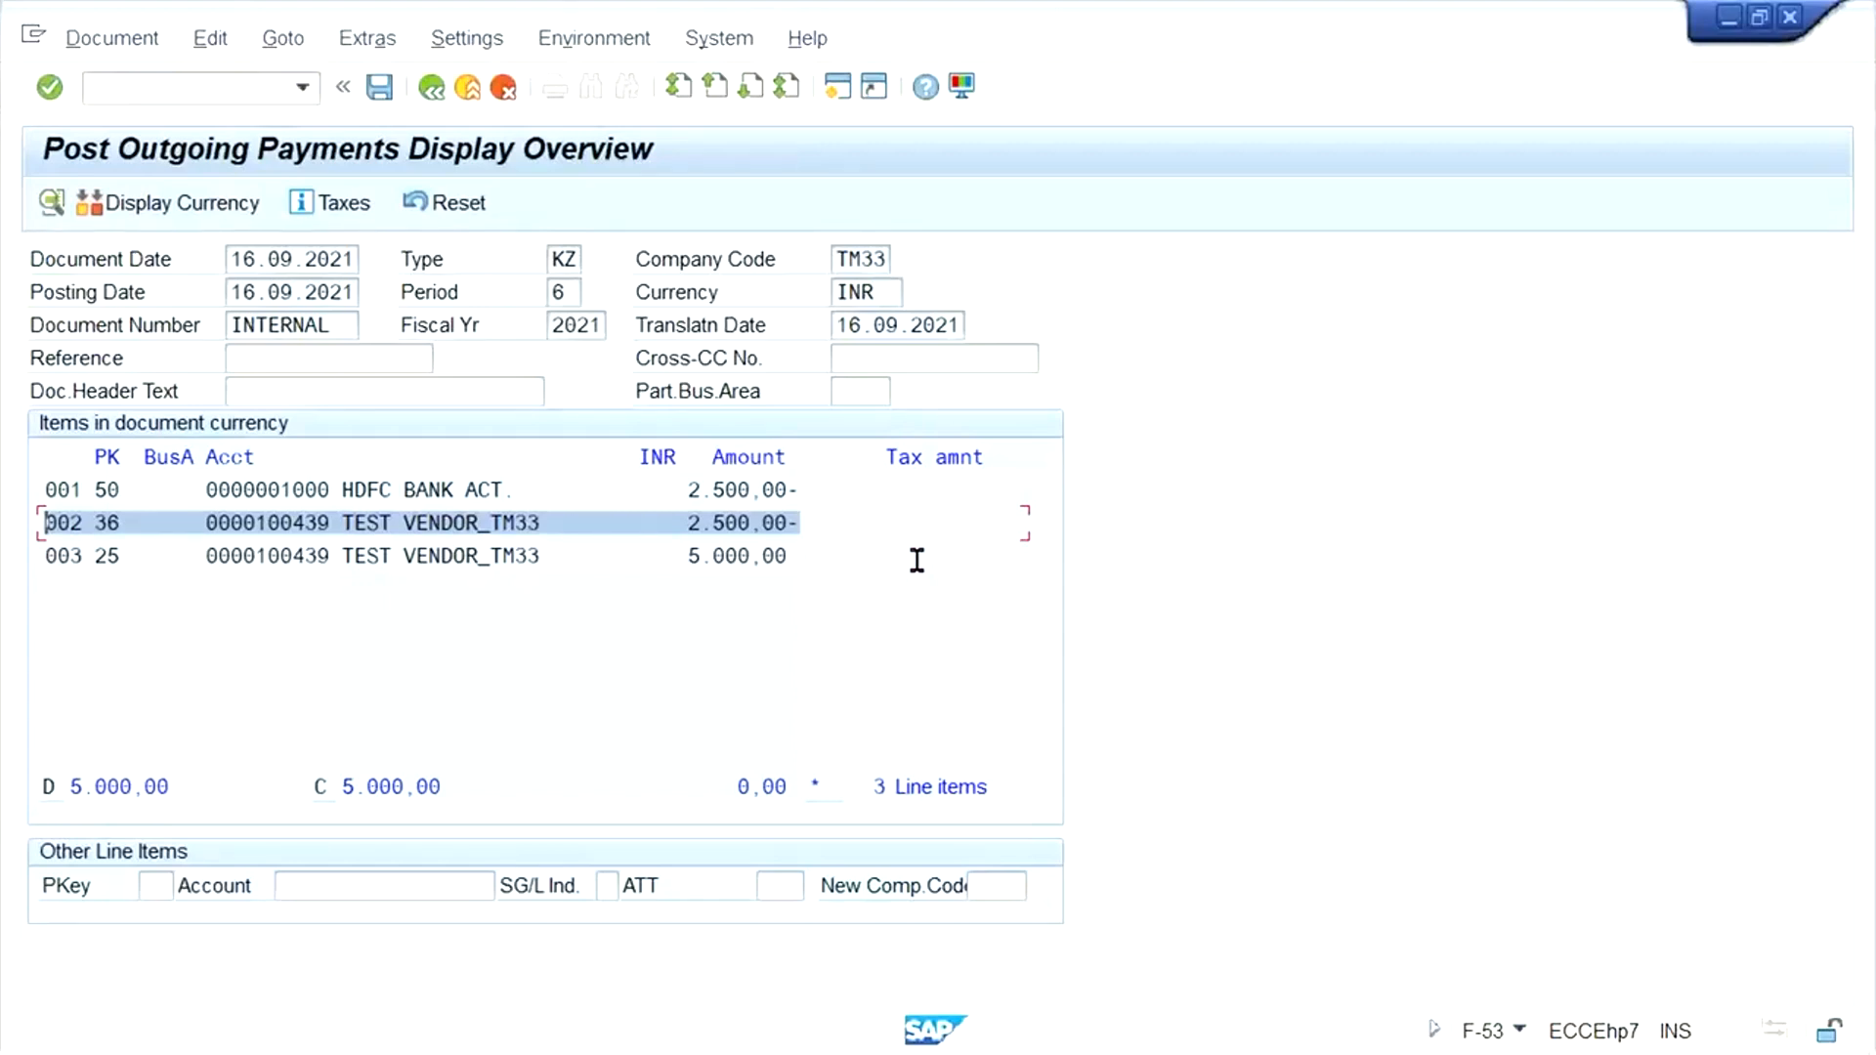
{"action": "left_click", "coordinate": [960, 623]}
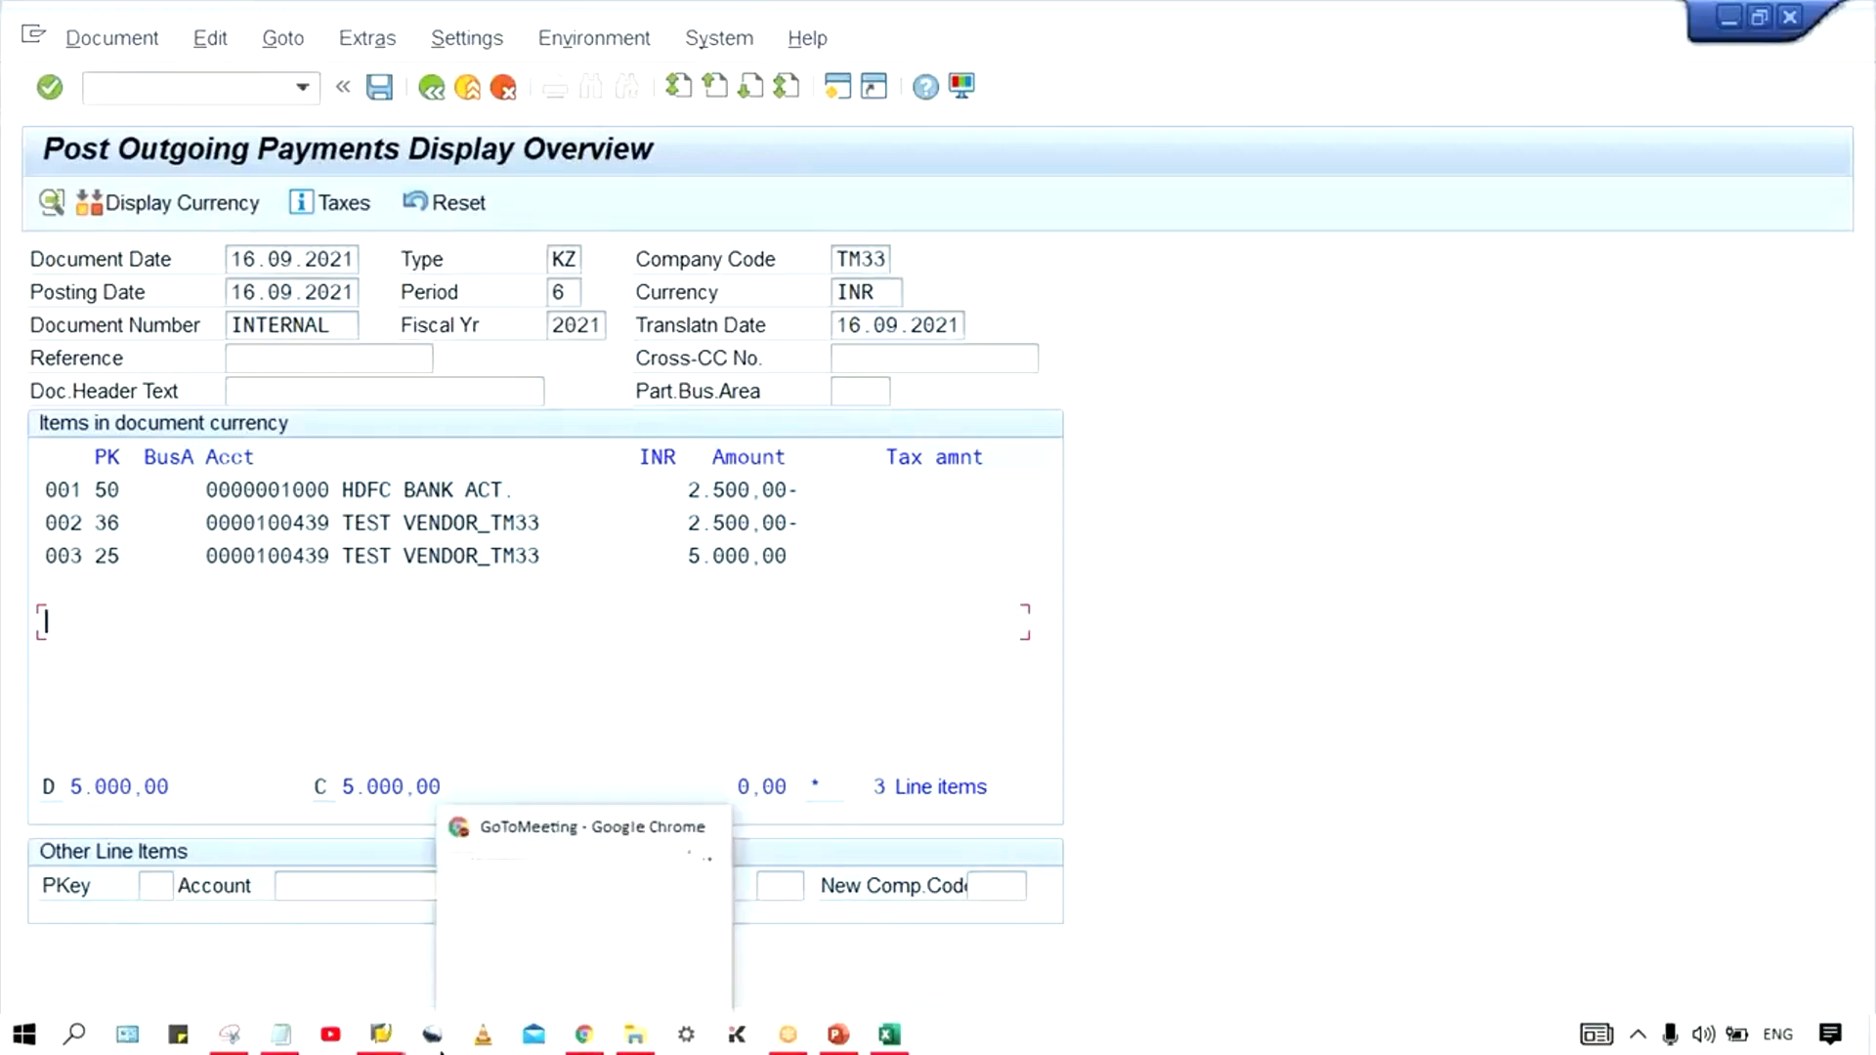
- Switch to the vendor line item display, mark the 5,000 INR invoice, and examine the open items
{"action": "mouse_move", "coordinate": [381, 1036]}
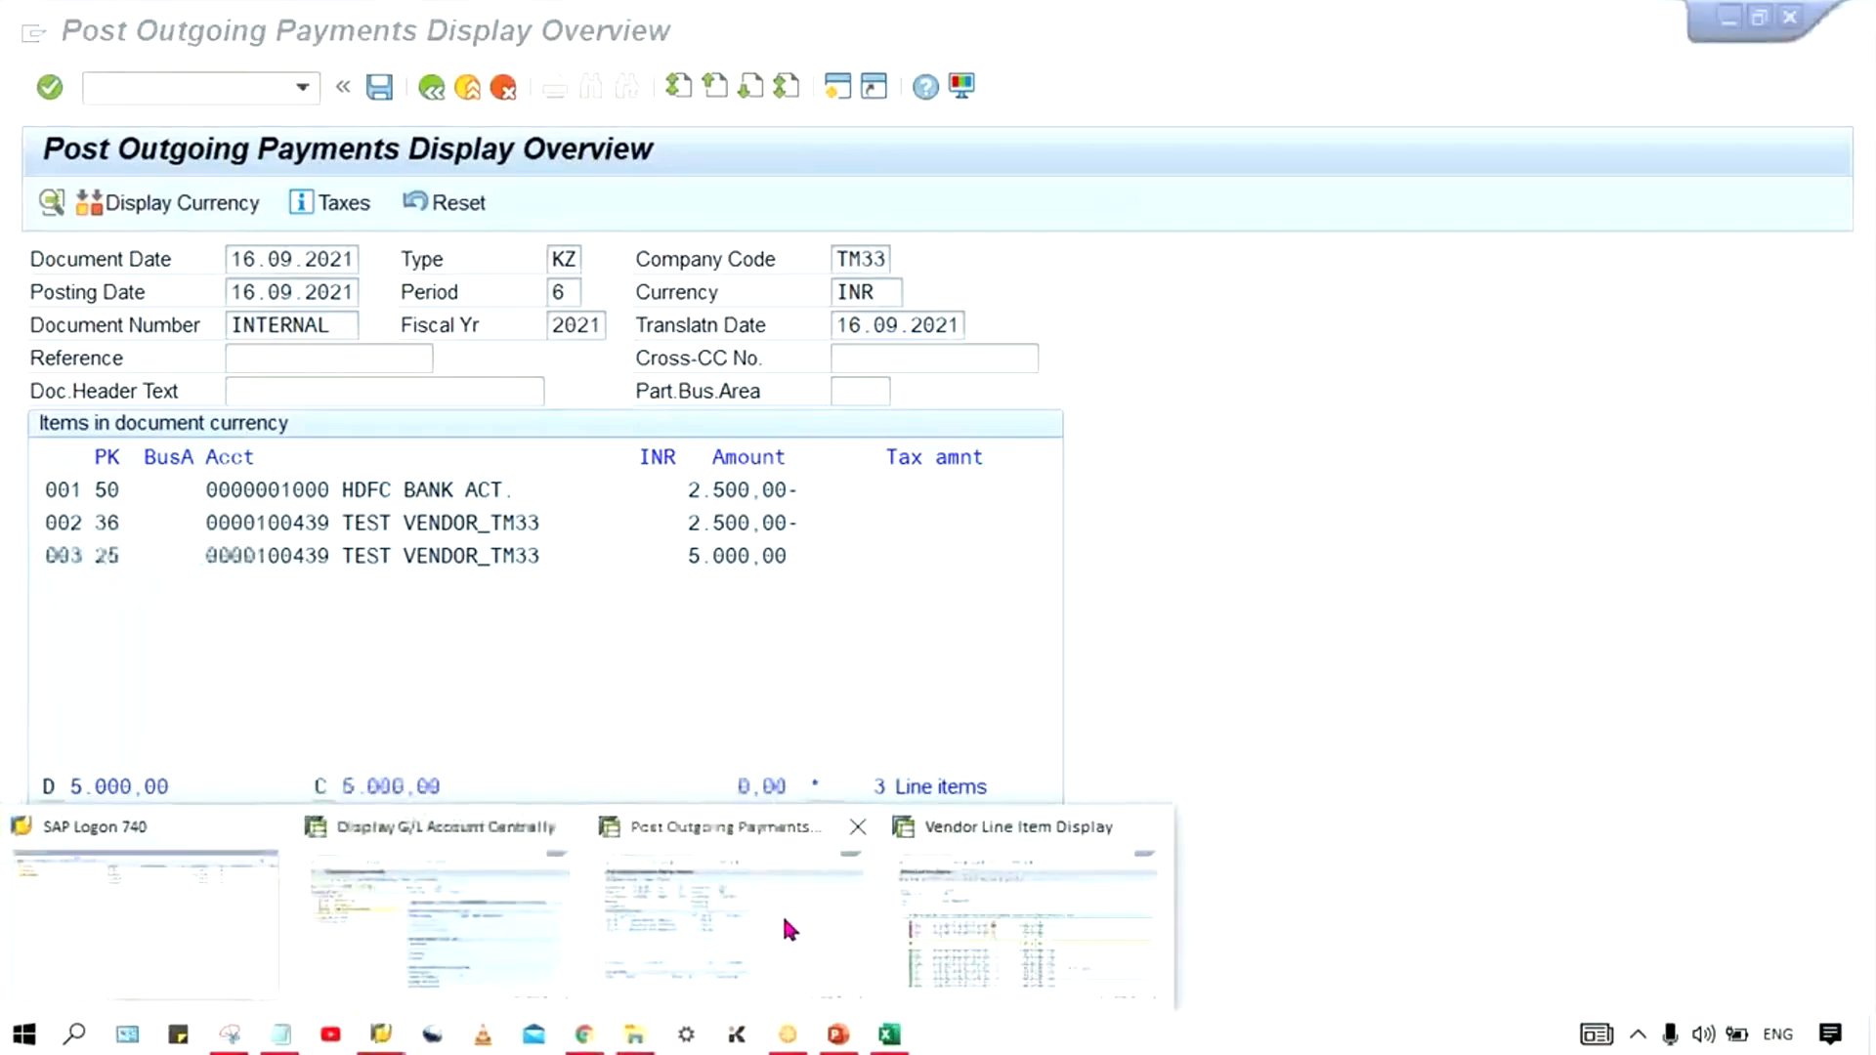
{"action": "left_click", "coordinate": [921, 899]}
{"action": "left_click", "coordinate": [846, 510]}
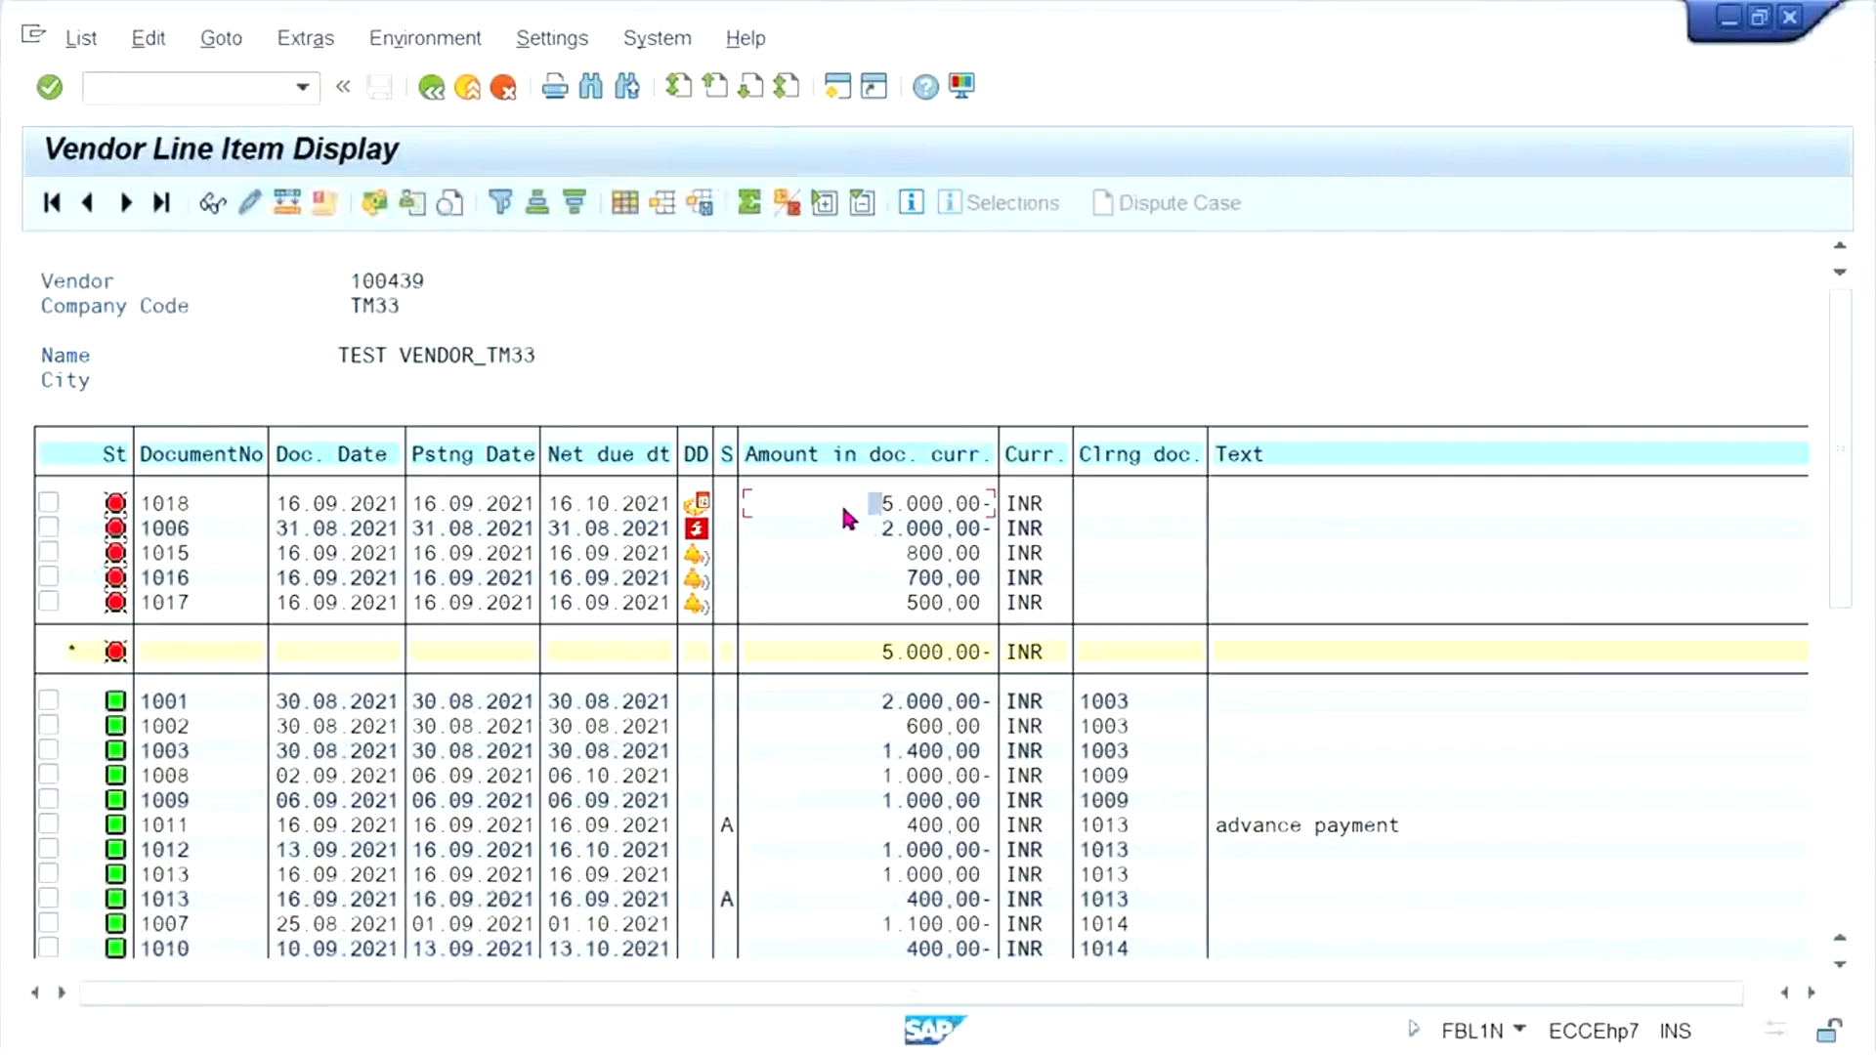
{"action": "left_click", "coordinate": [49, 502]}
{"action": "left_click", "coordinate": [852, 527]}
{"action": "left_click", "coordinate": [885, 555]}
{"action": "key", "text": "Down"}
{"action": "left_click", "coordinate": [885, 554]}
{"action": "left_click", "coordinate": [874, 505]}
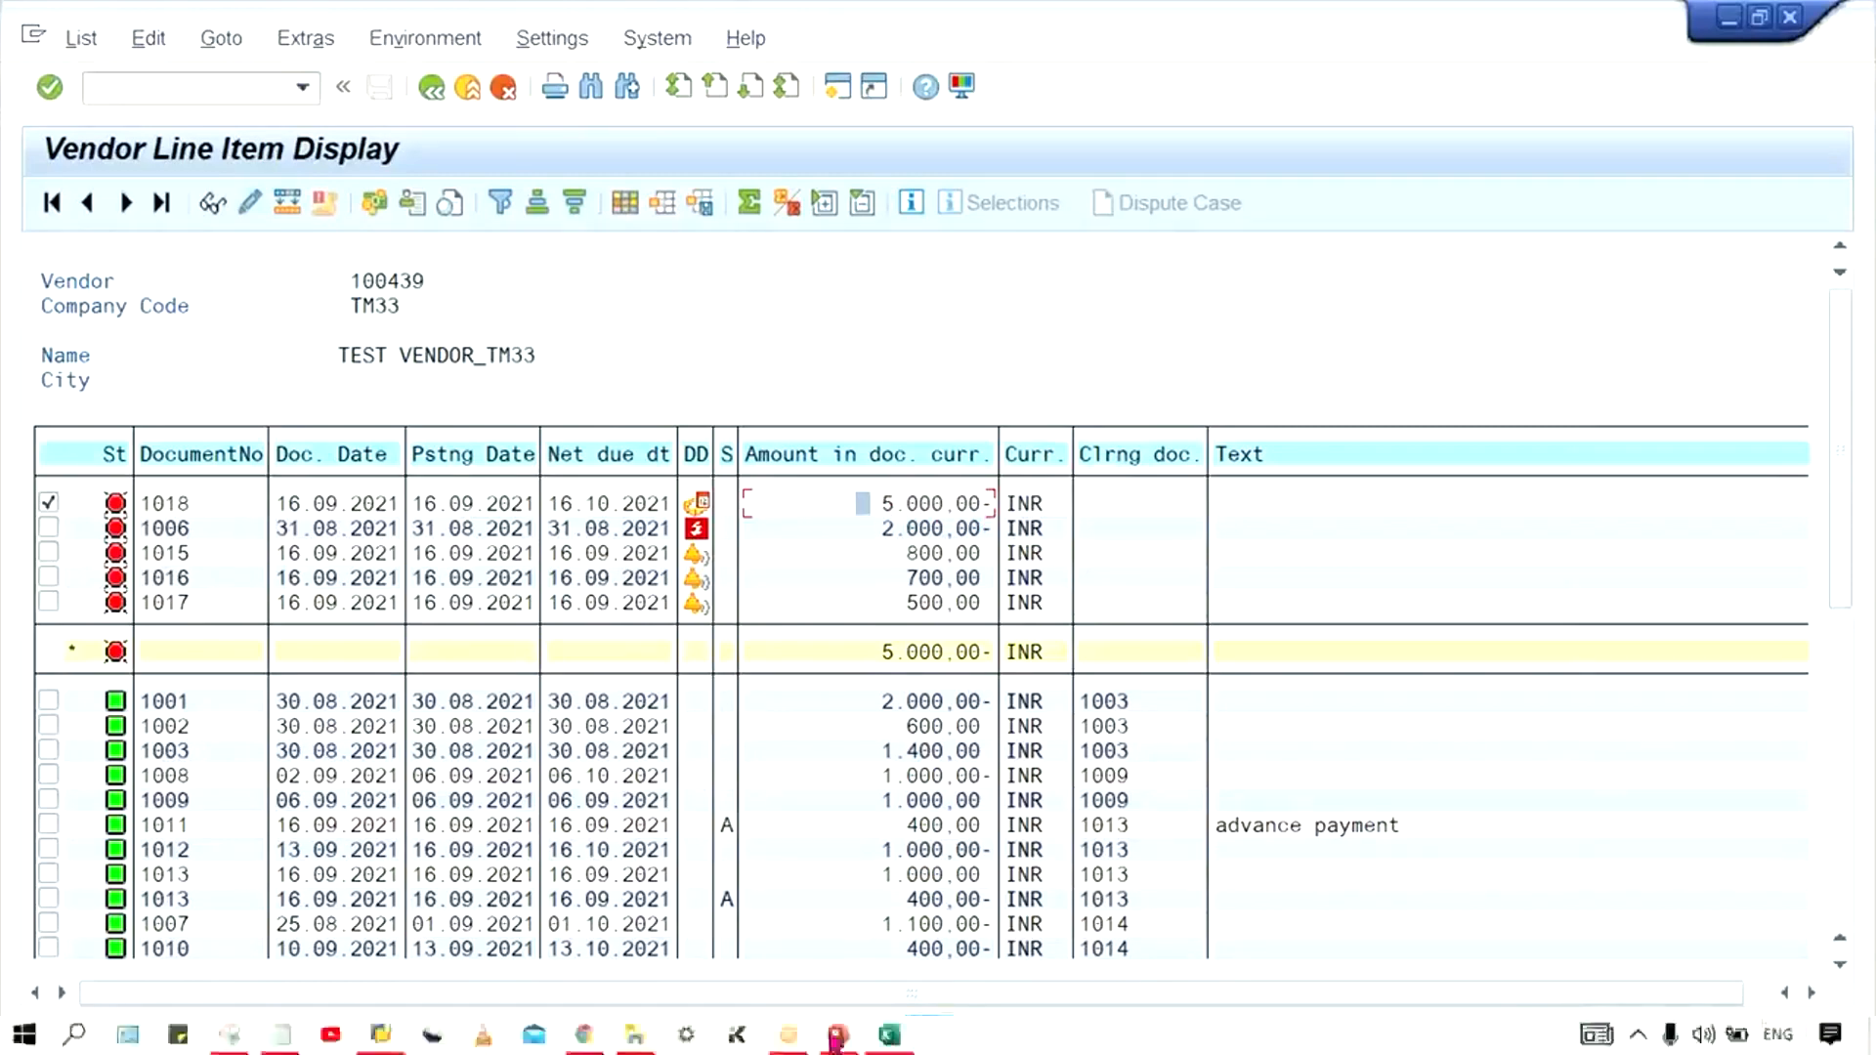
- Return to the simulated outgoing payment, review its bank and vendor lines, and post the document
{"action": "mouse_move", "coordinate": [400, 1034]}
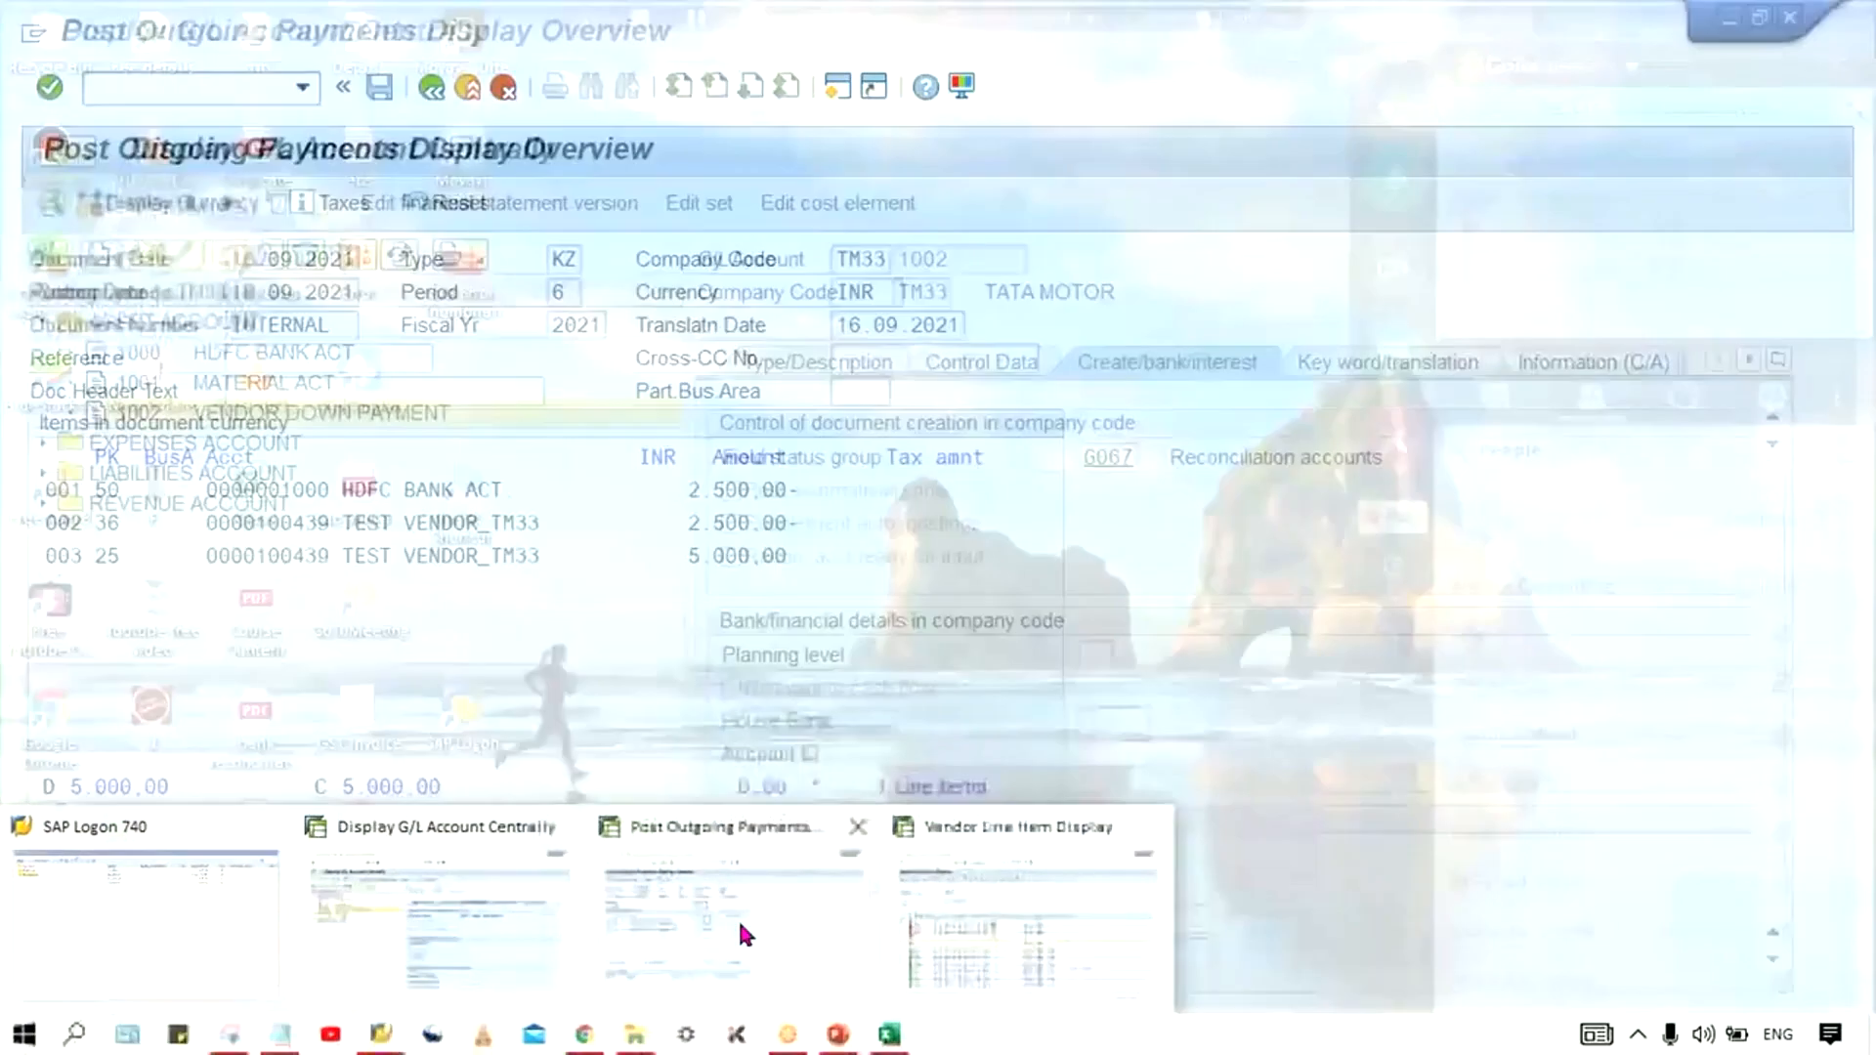
{"action": "left_click", "coordinate": [740, 936]}
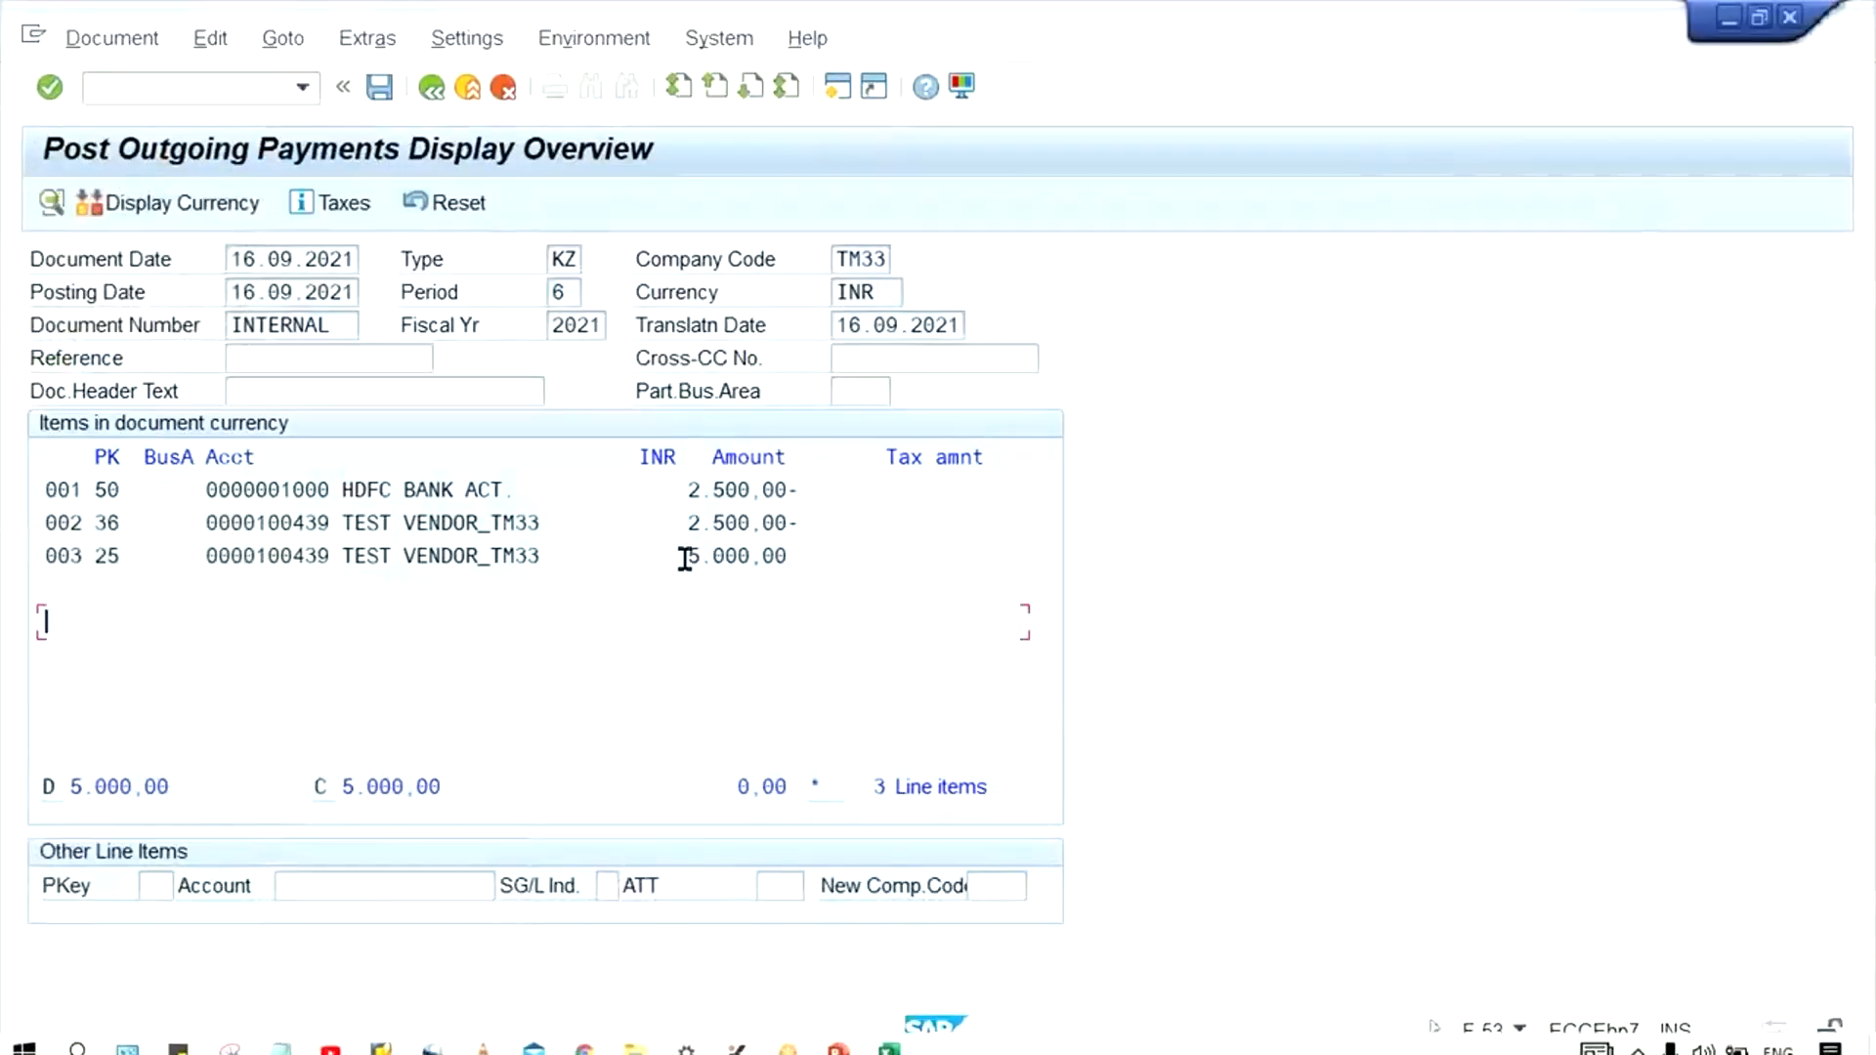
{"action": "left_click_drag", "start_coordinate": [800, 554], "coordinate": [45, 553]}
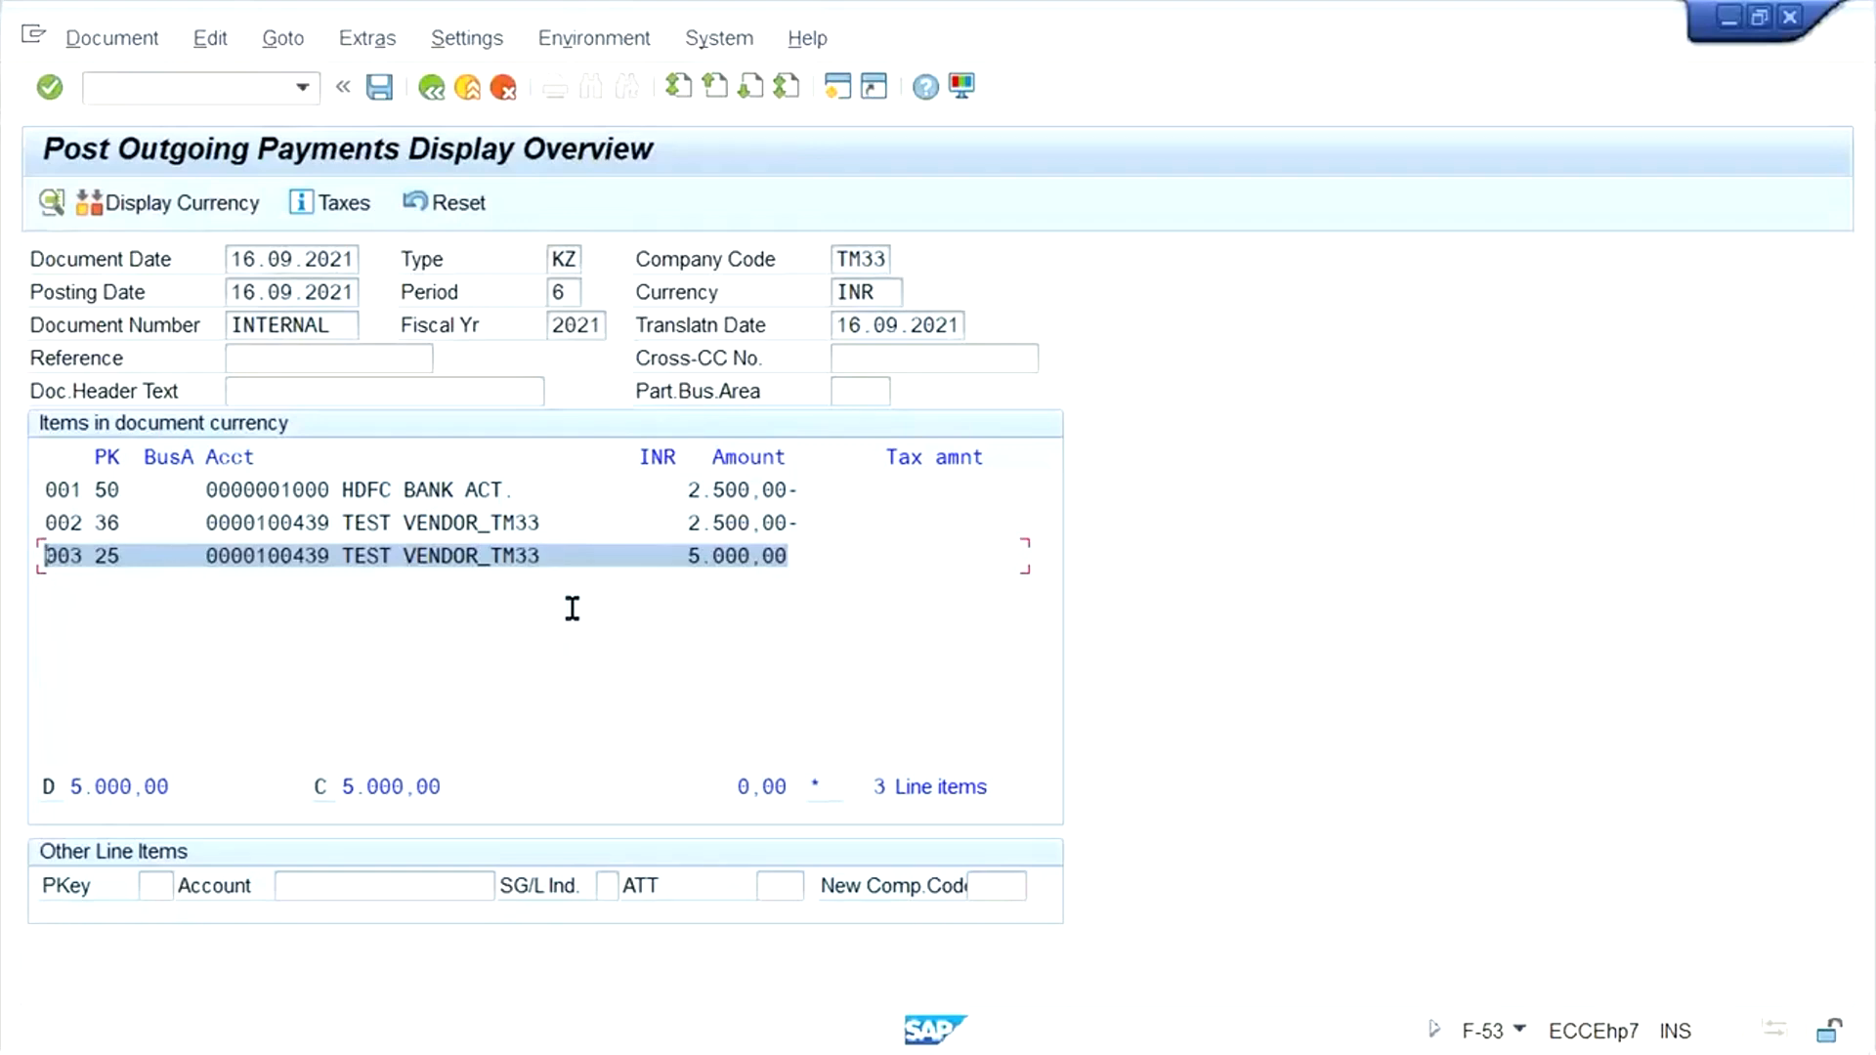
{"action": "left_click", "coordinate": [815, 491]}
{"action": "left_click_drag", "start_coordinate": [814, 492], "coordinate": [21, 485]}
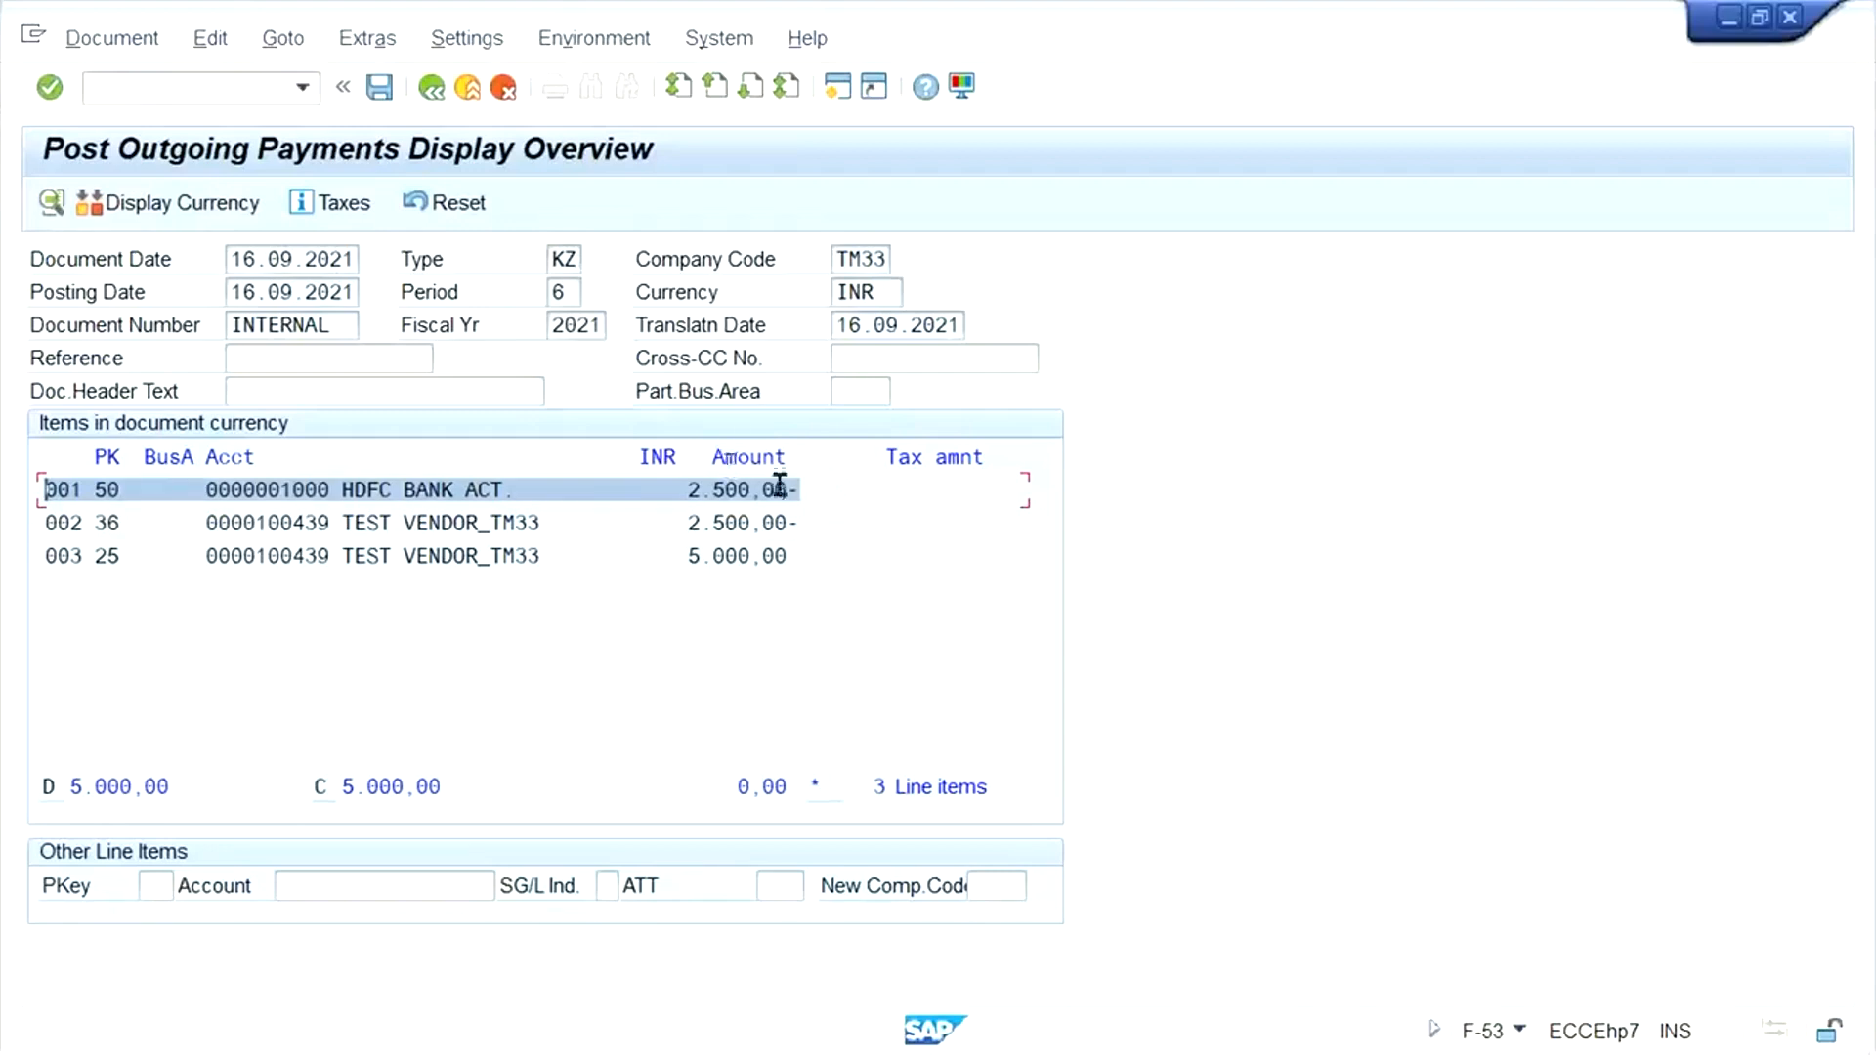
{"action": "left_click_drag", "start_coordinate": [821, 521], "coordinate": [26, 519]}
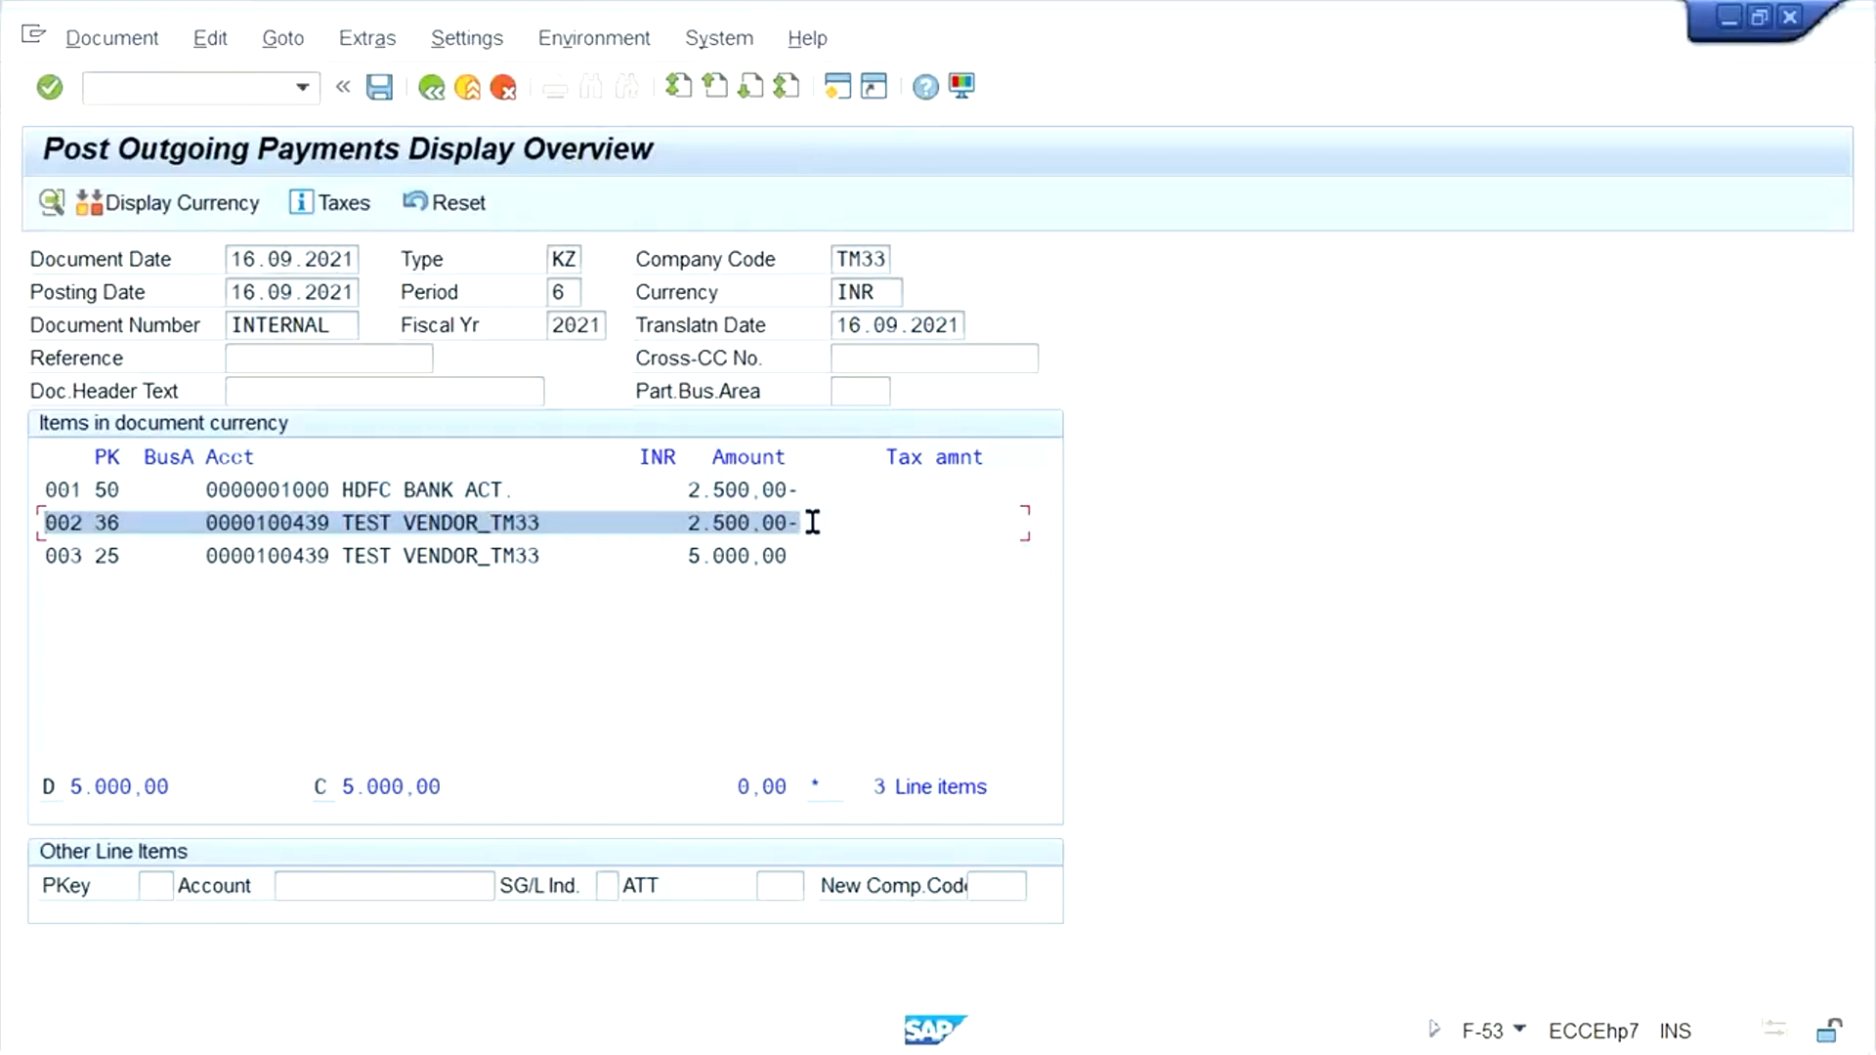
{"action": "left_click", "coordinate": [375, 91]}
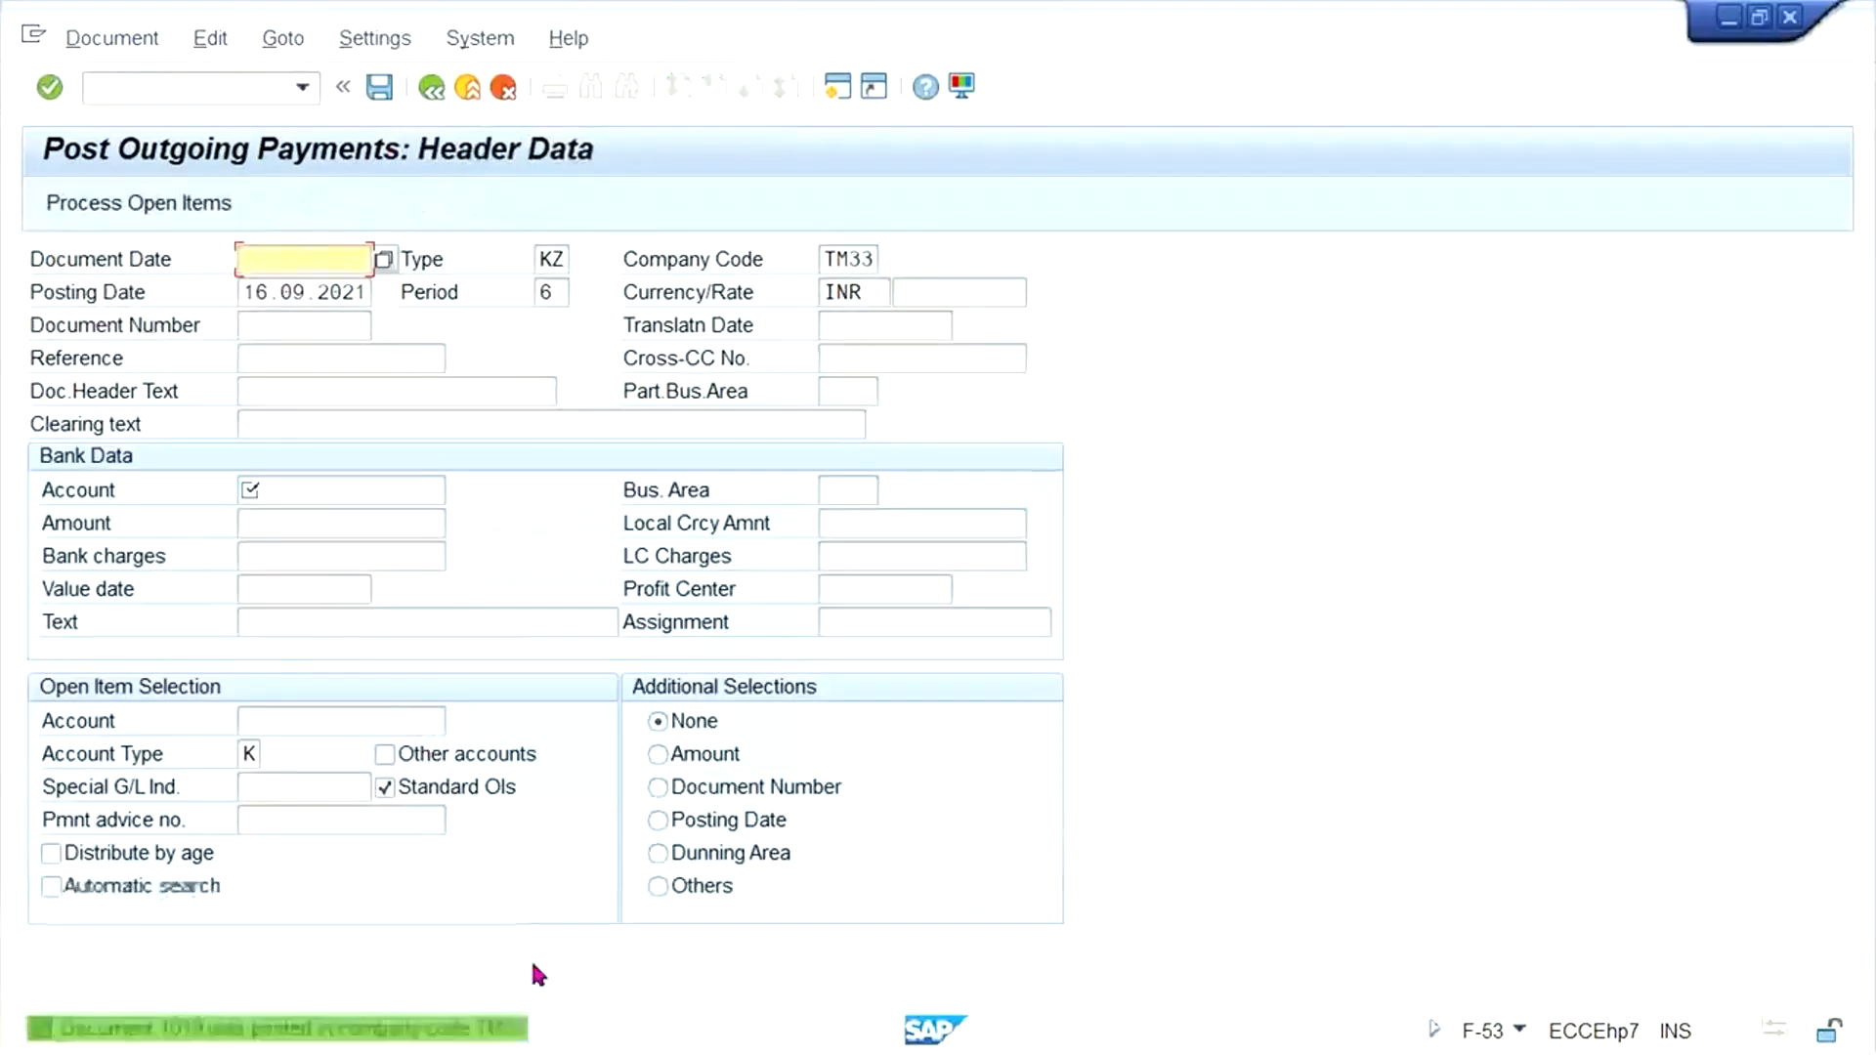
- Switch back to the vendor line item display, refresh it, and inspect the residual item with text TEST
{"action": "mouse_move", "coordinate": [400, 1042]}
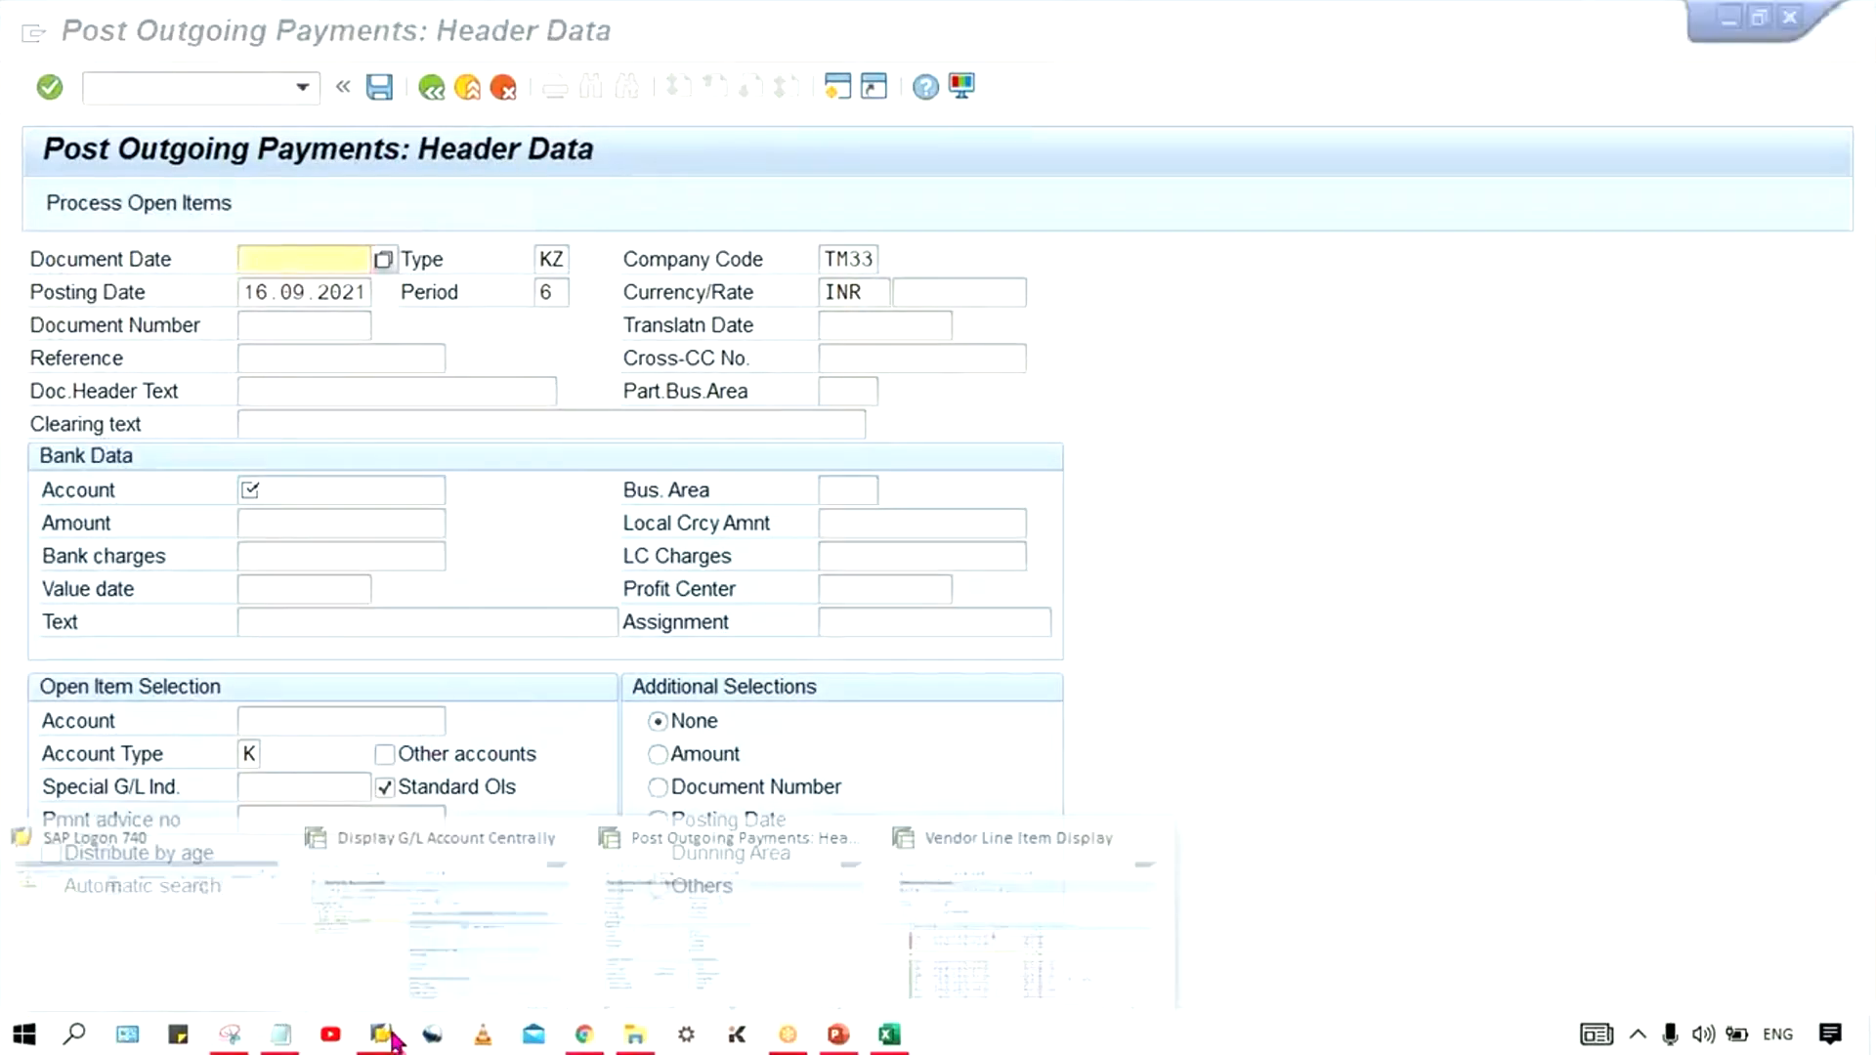
{"action": "left_click", "coordinate": [981, 881]}
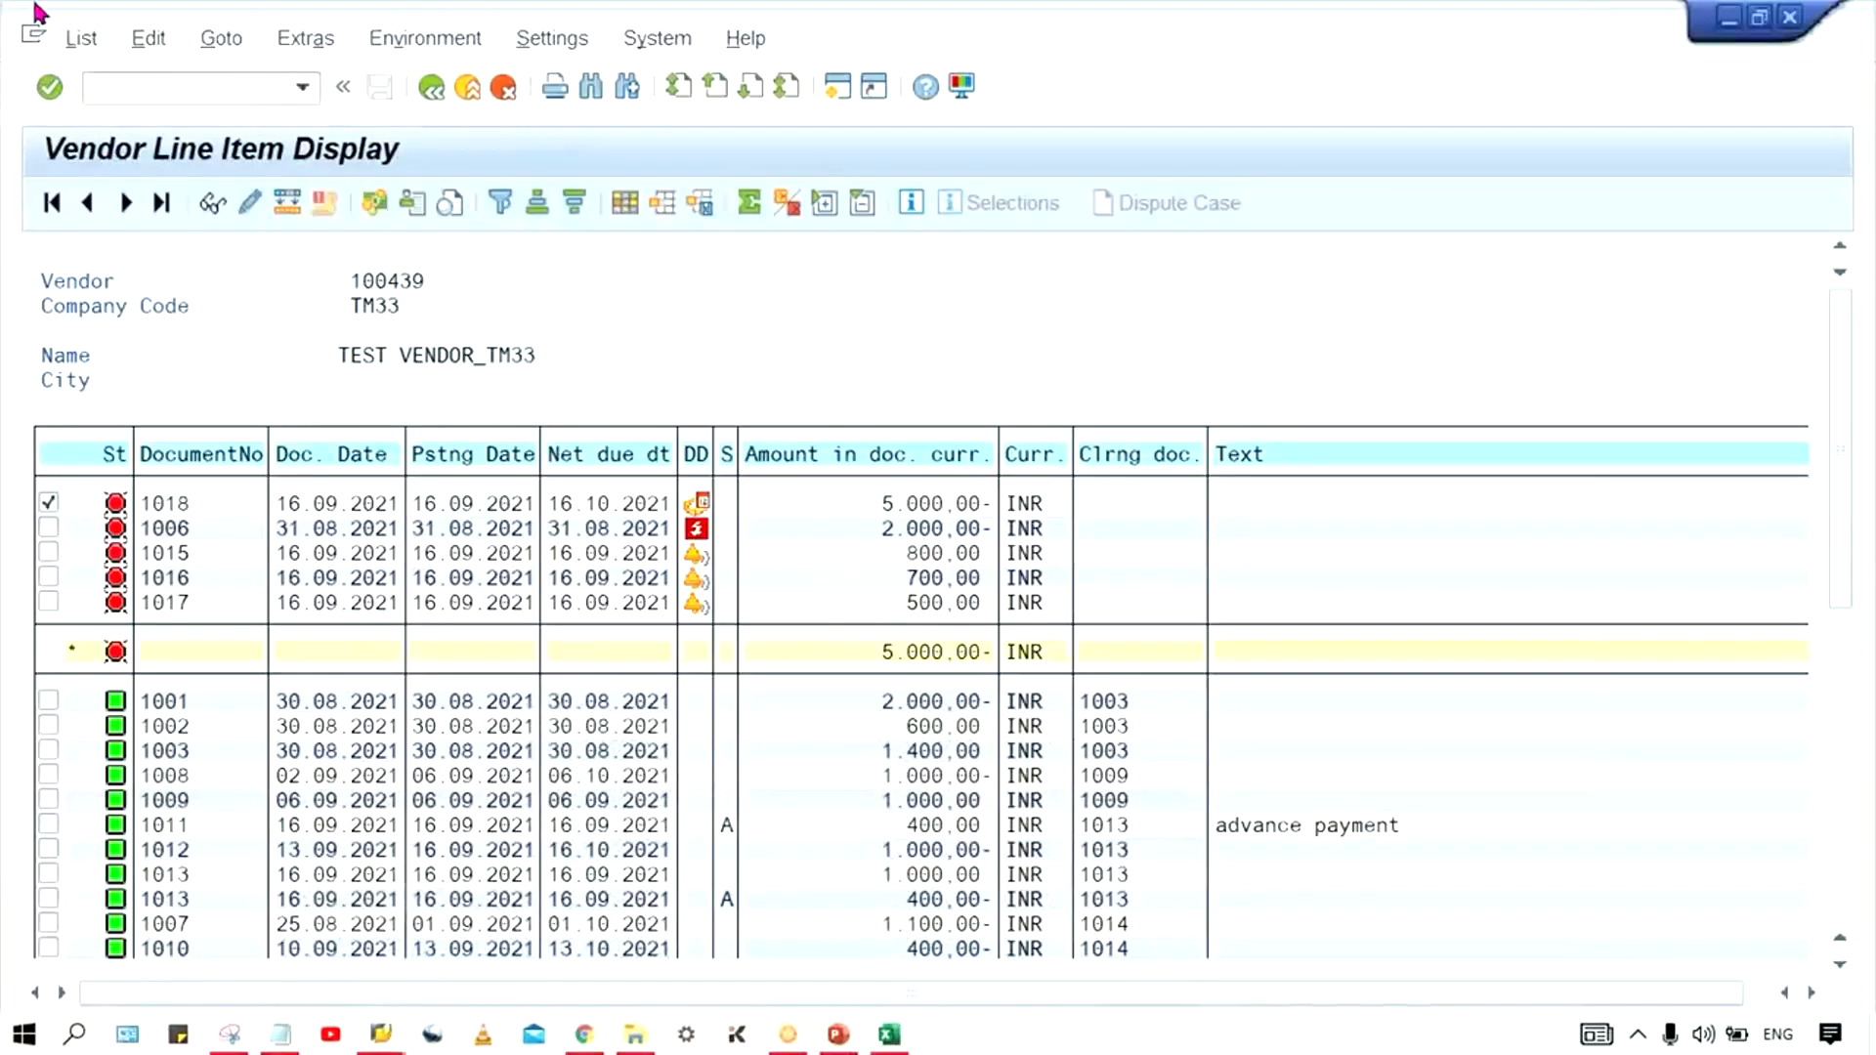
{"action": "left_click", "coordinate": [81, 38]}
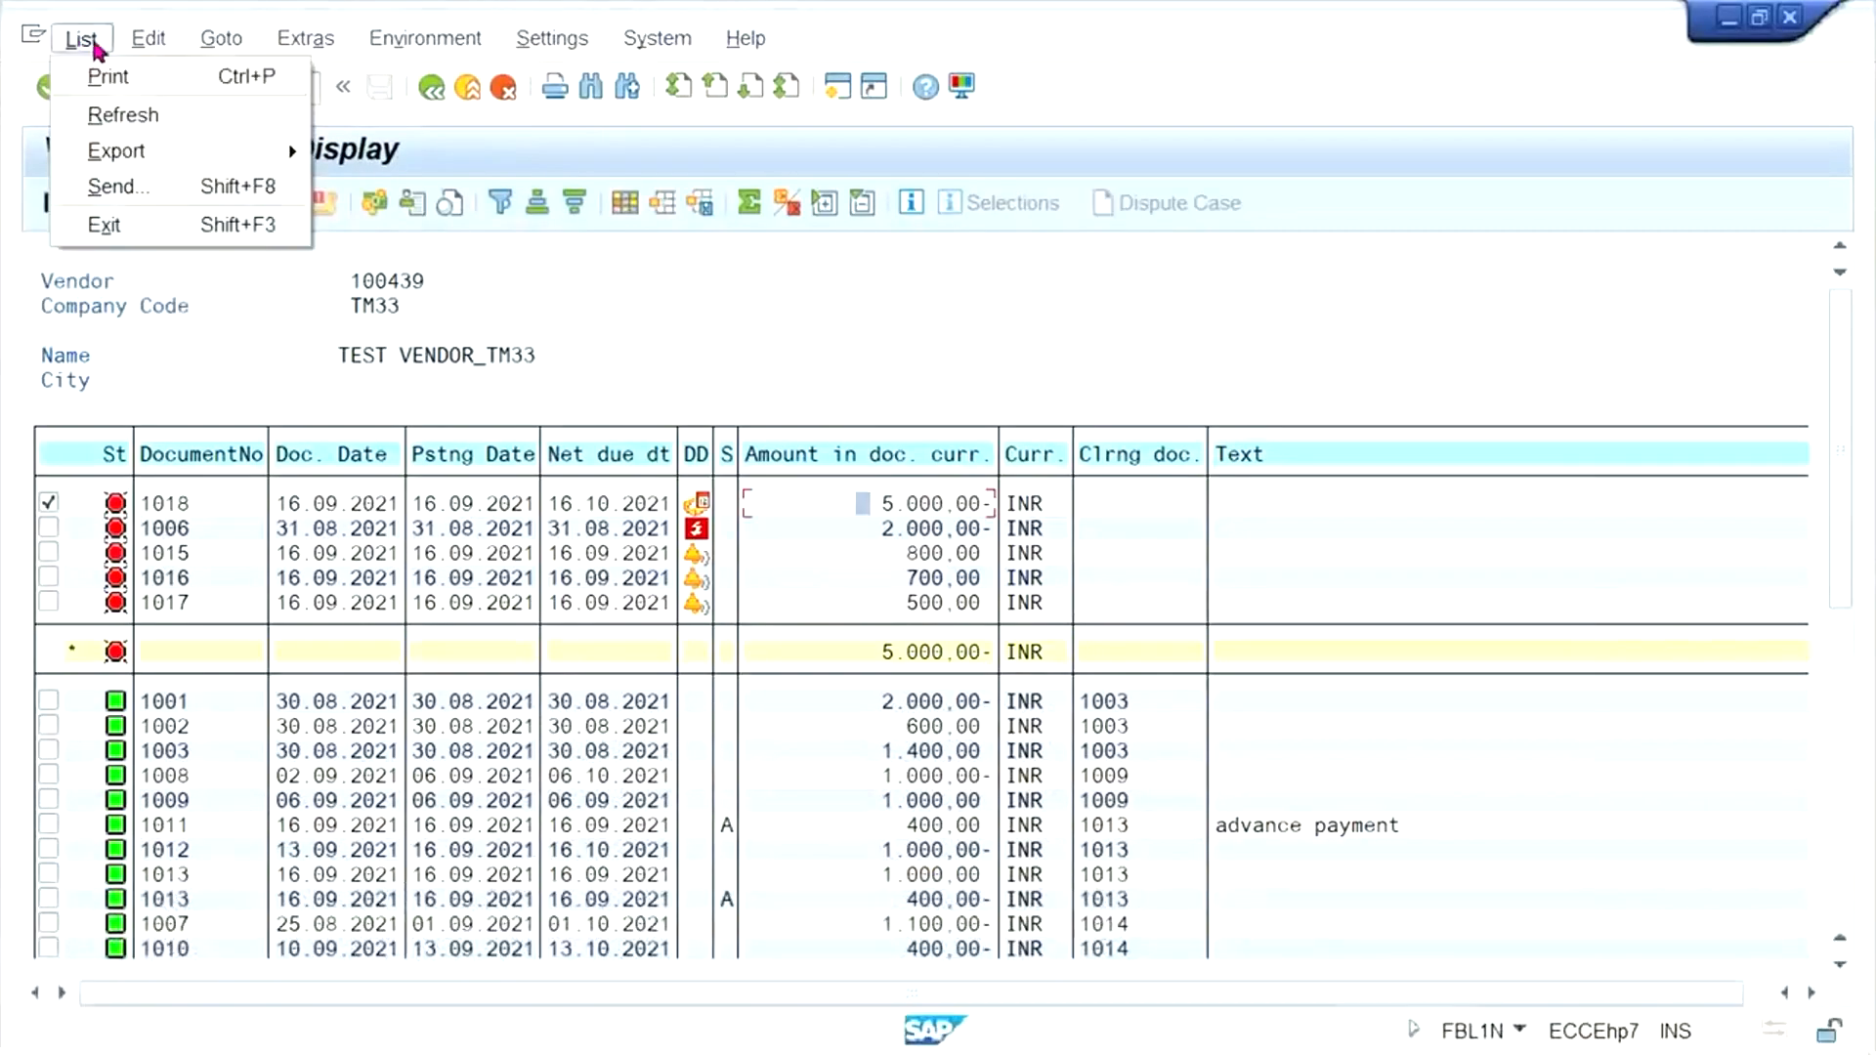
{"action": "left_click", "coordinate": [137, 114]}
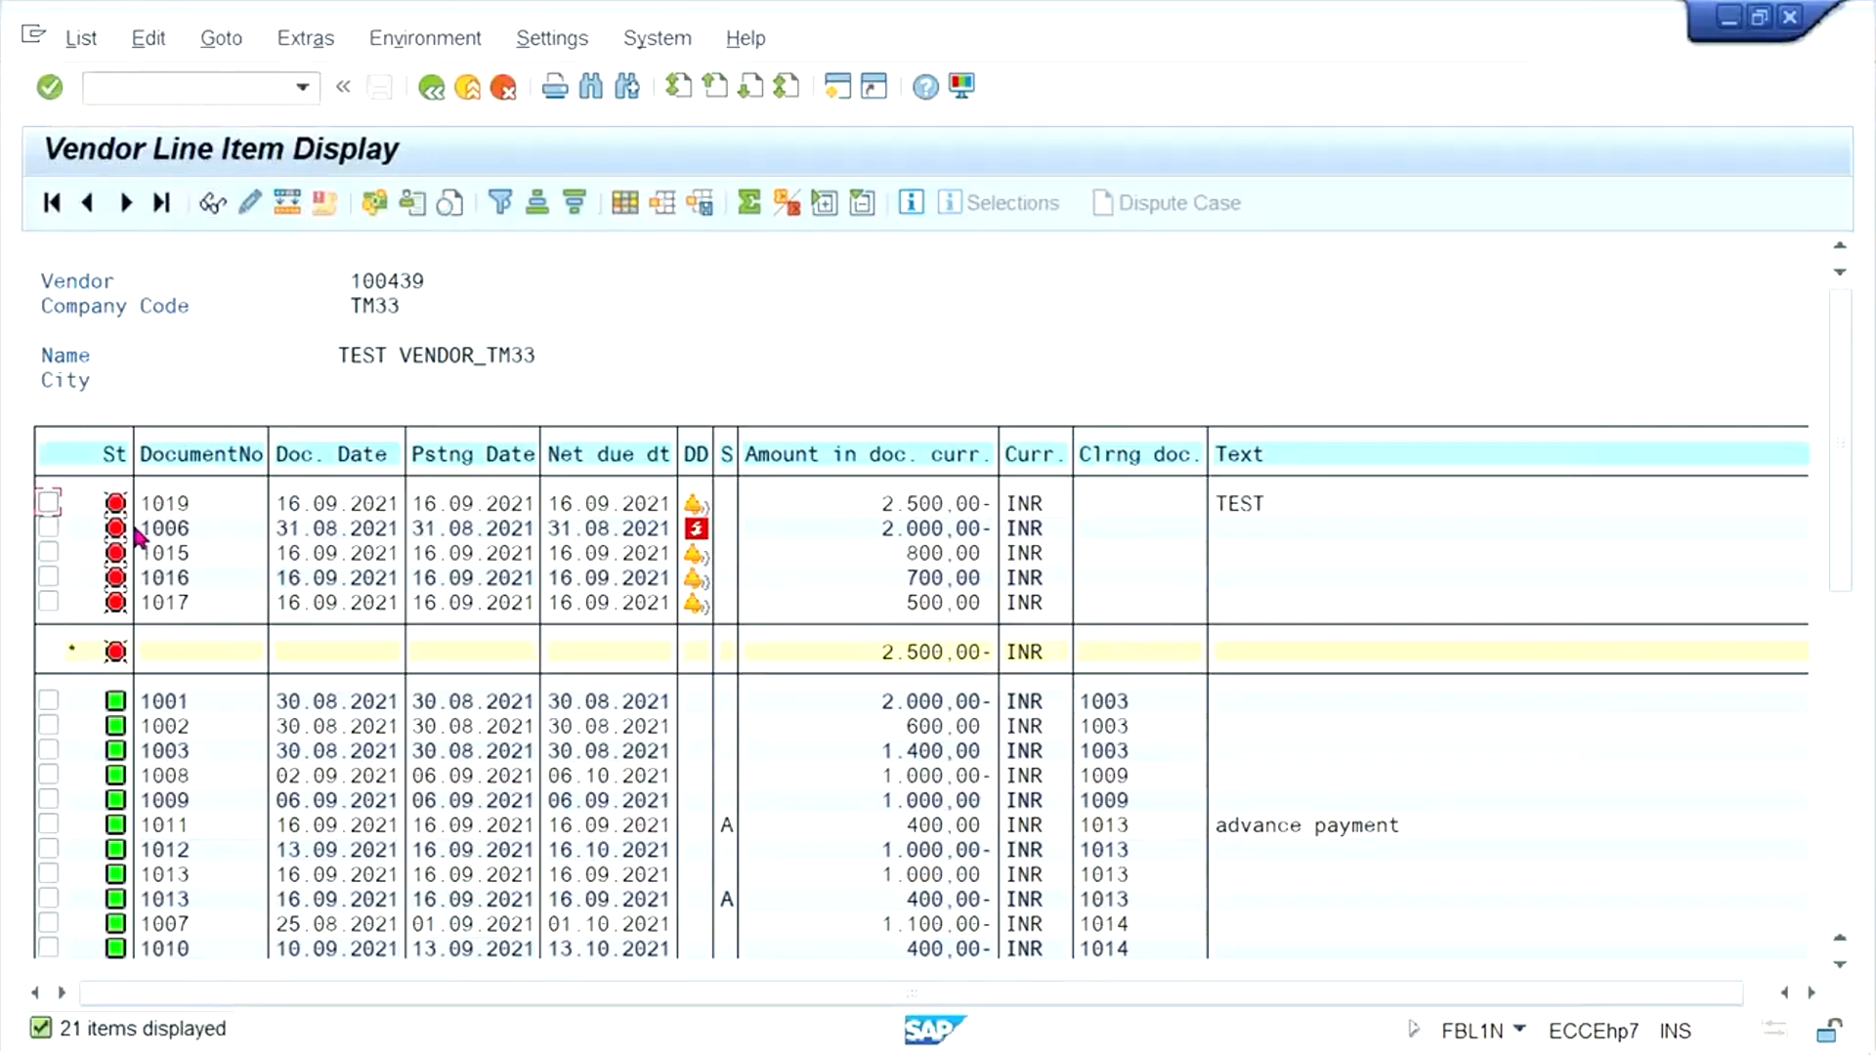
{"action": "left_click", "coordinate": [208, 502]}
{"action": "left_click", "coordinate": [852, 504]}
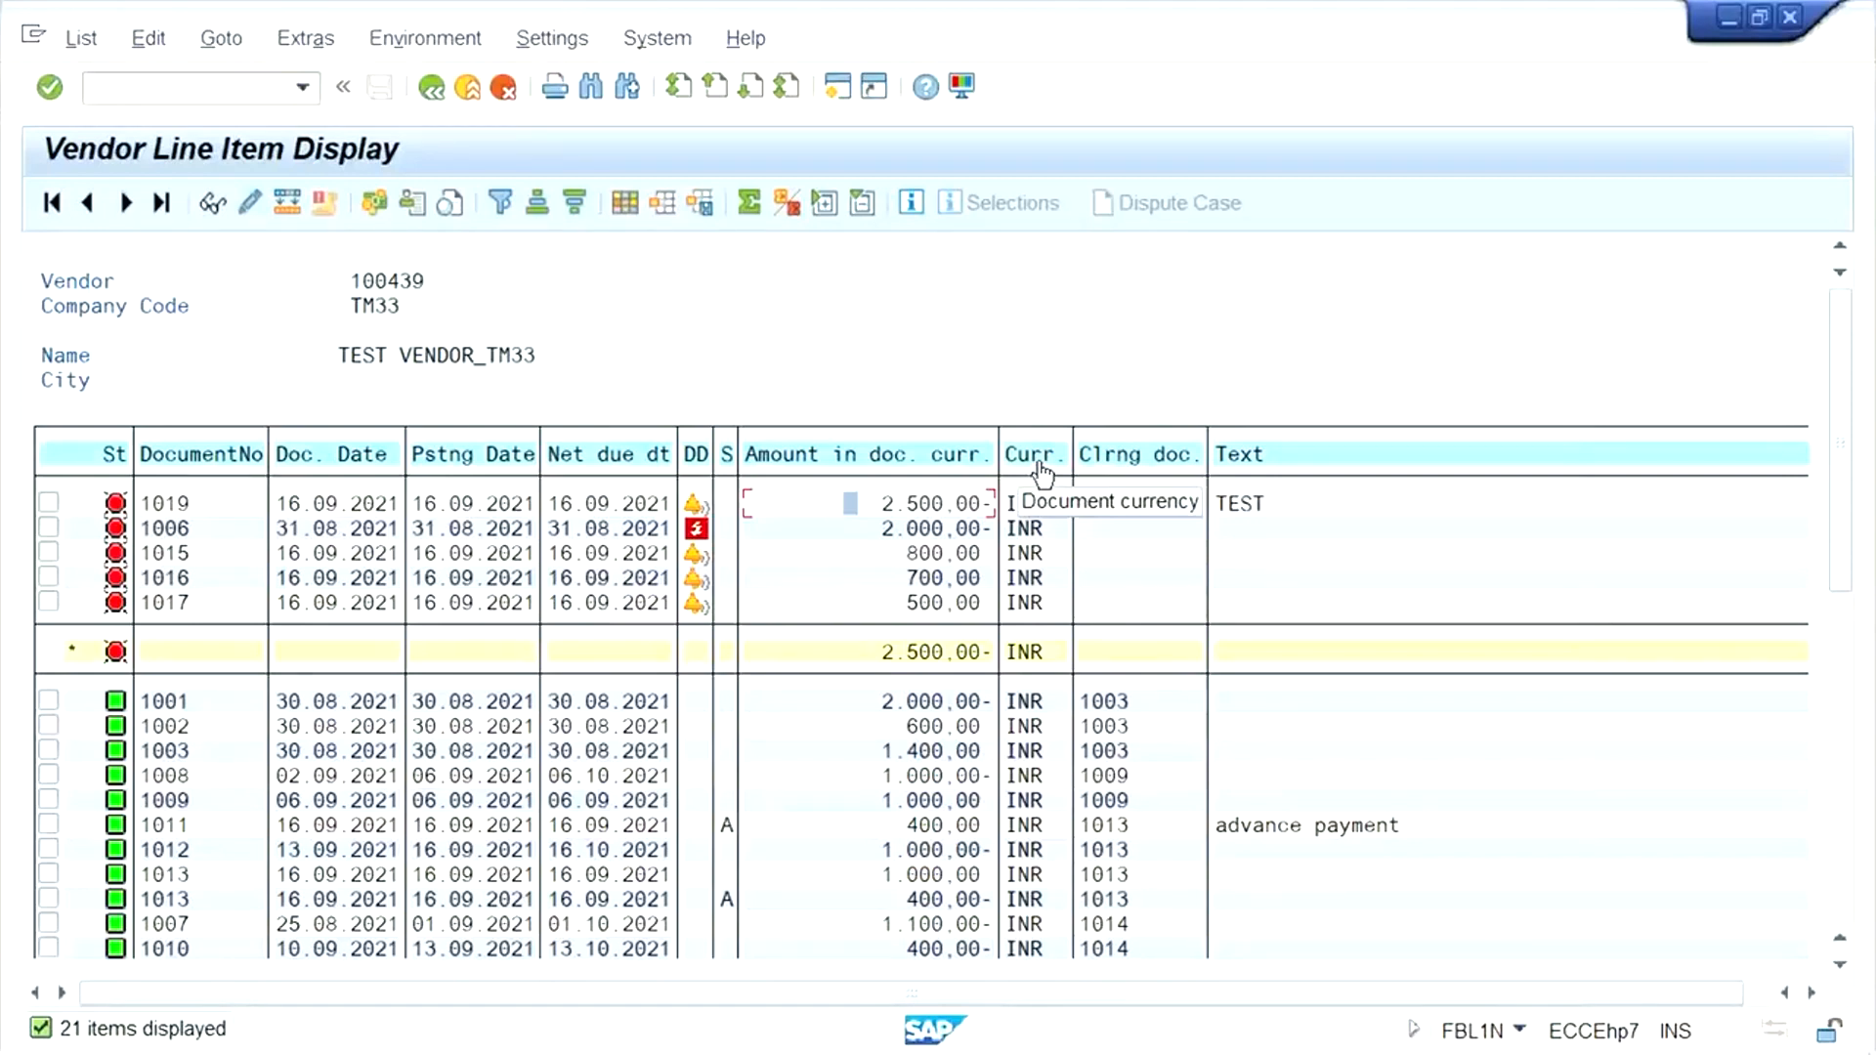
- Switch to the class workbook in Excel and select cell E11 on Sheet1
{"action": "left_click", "coordinate": [892, 1038]}
{"action": "left_click", "coordinate": [507, 667]}
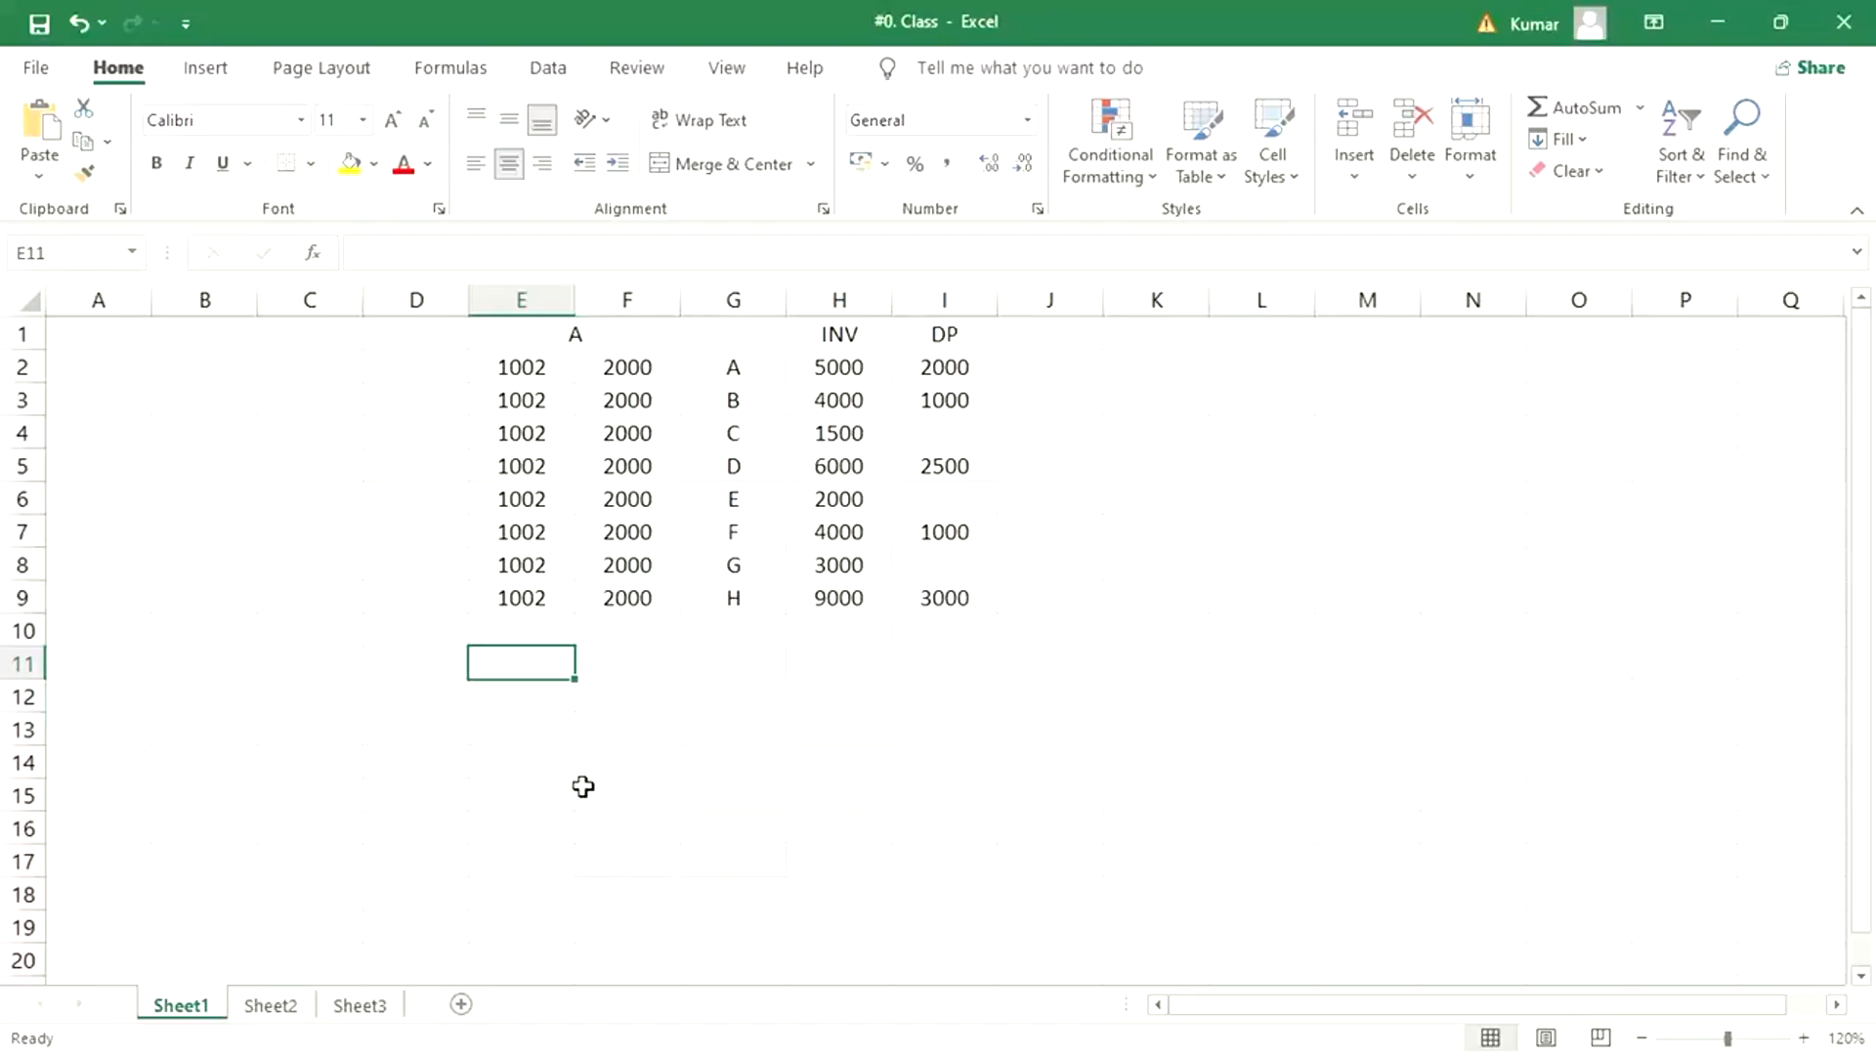